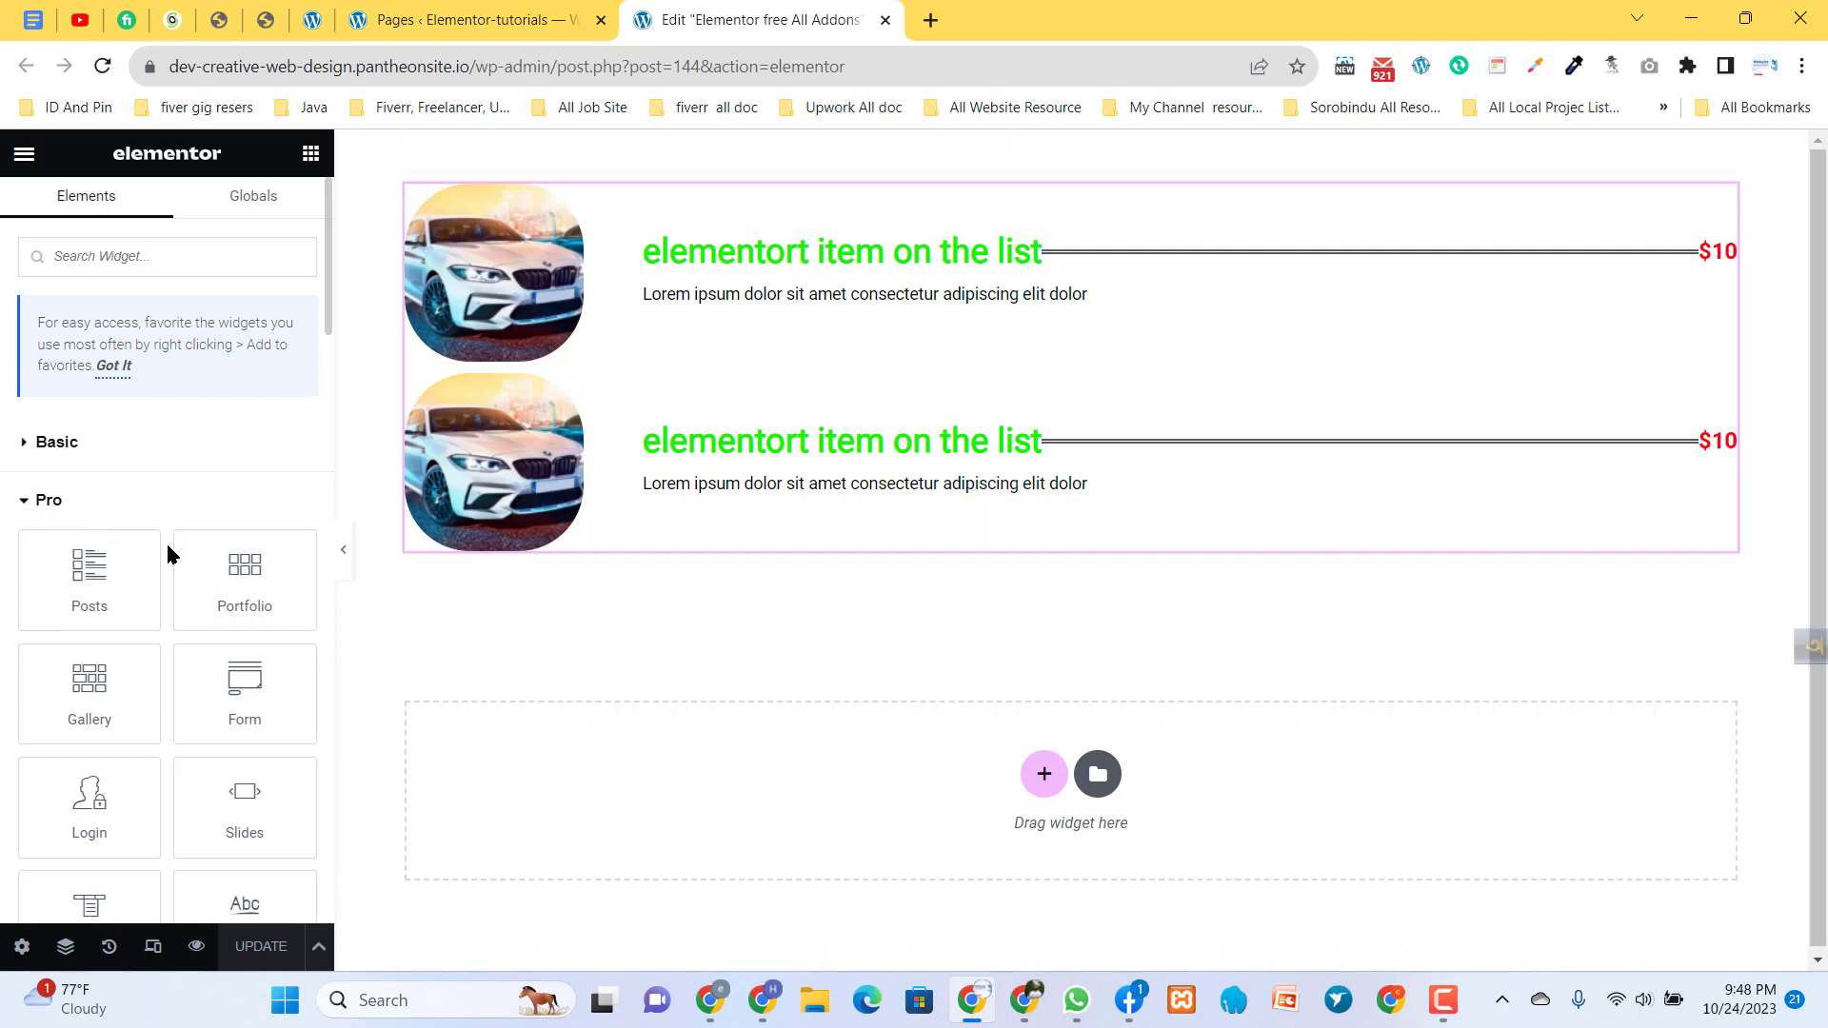
- Delete the existing Price List widget from the page
scroll(159, 497, down, 1)
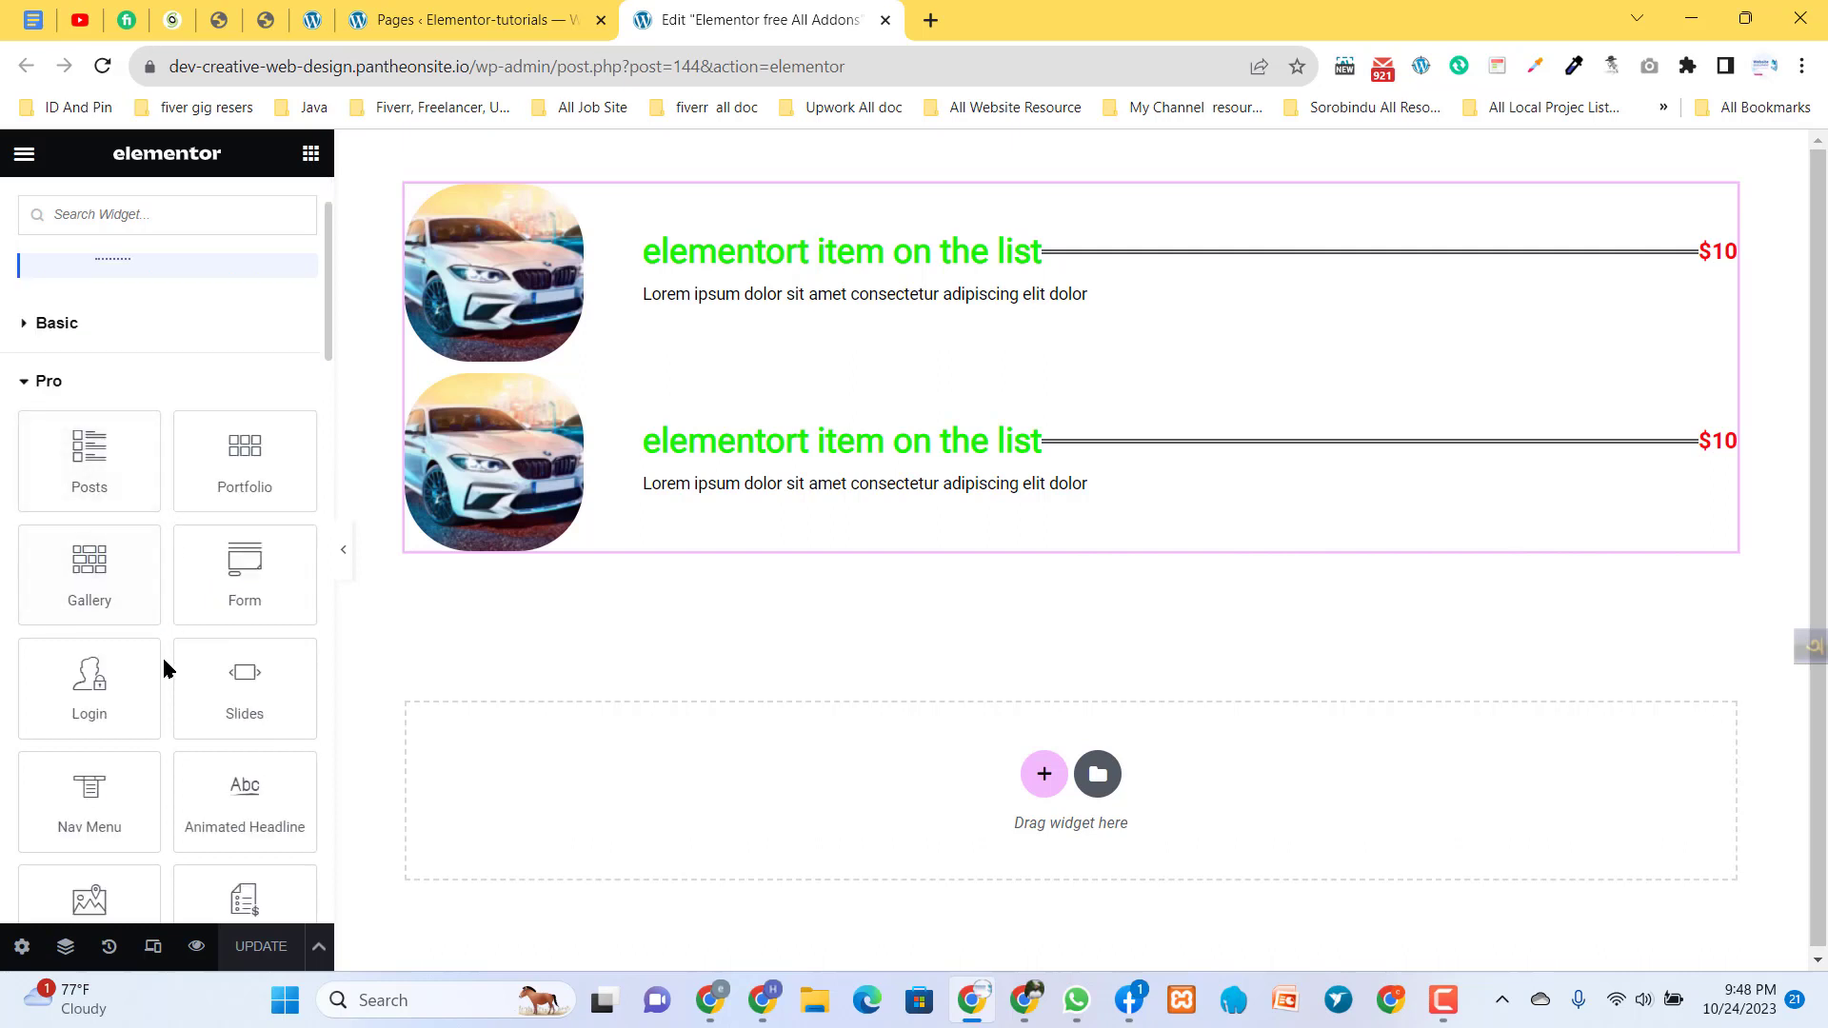
scroll(165, 728, down, 1)
scroll(165, 747, down, 1)
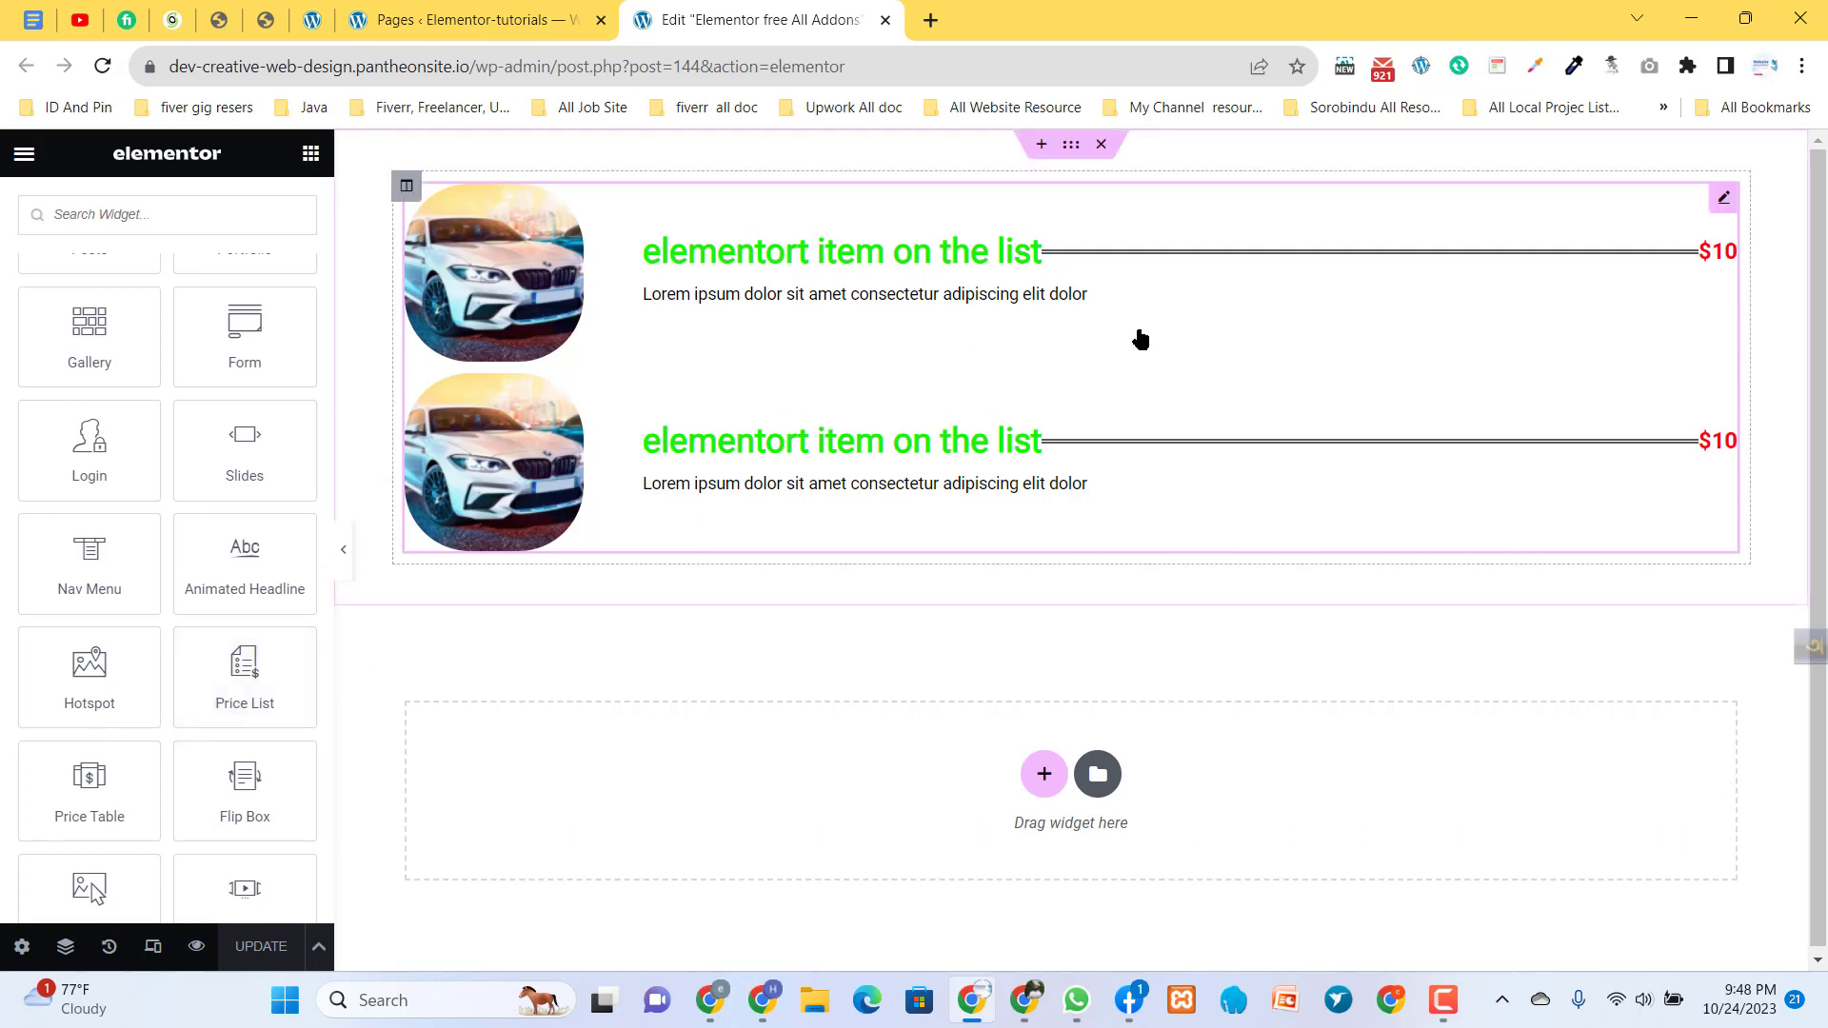
click(1722, 200)
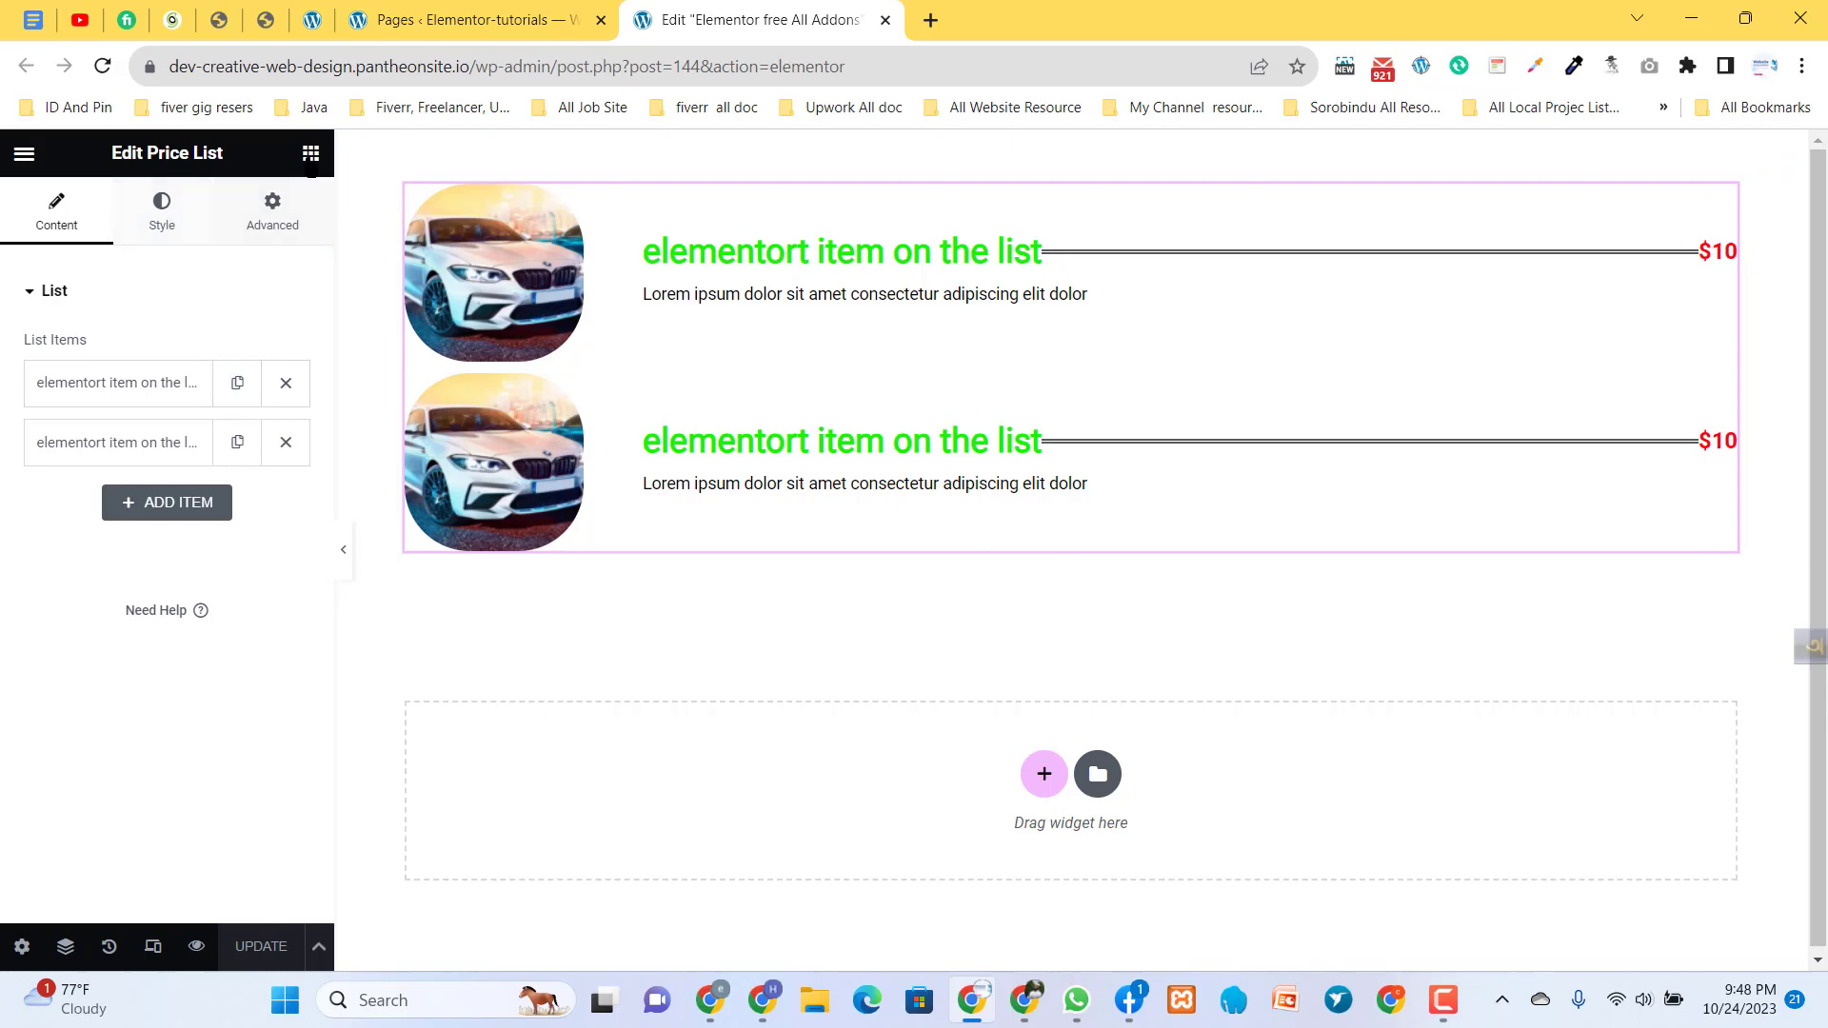
click(311, 155)
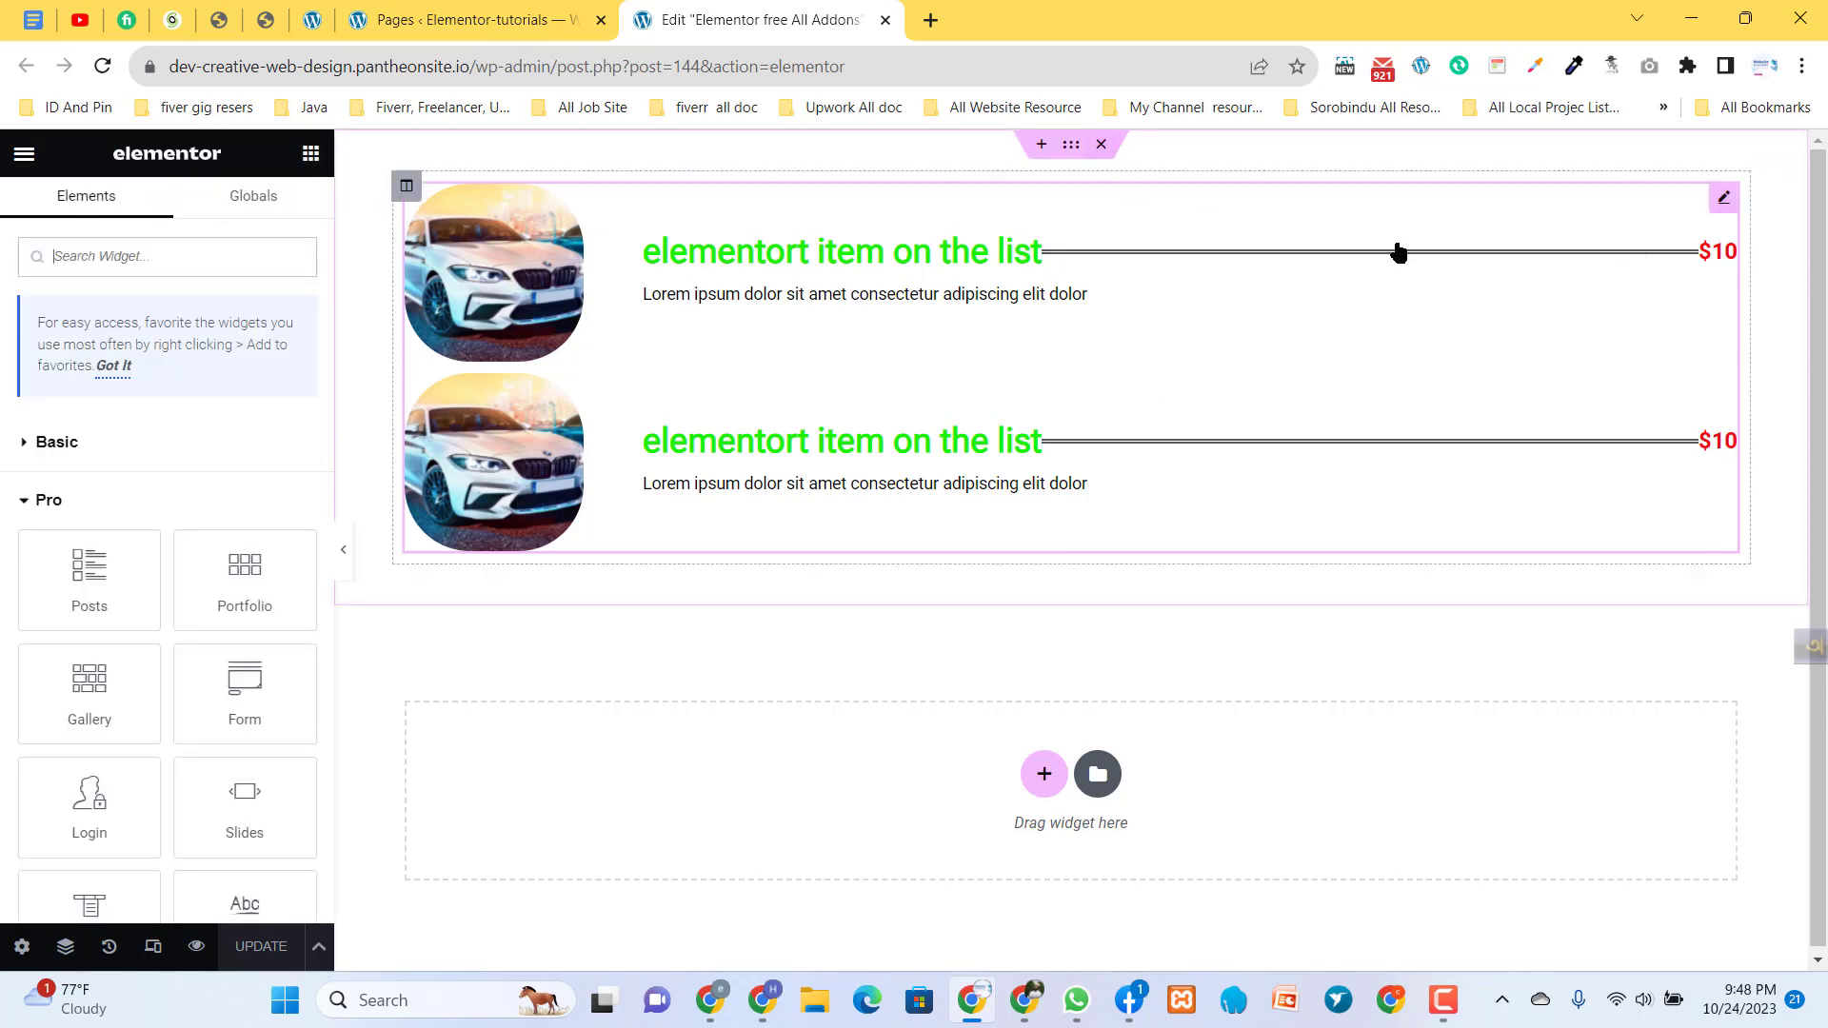
right_click(1723, 200)
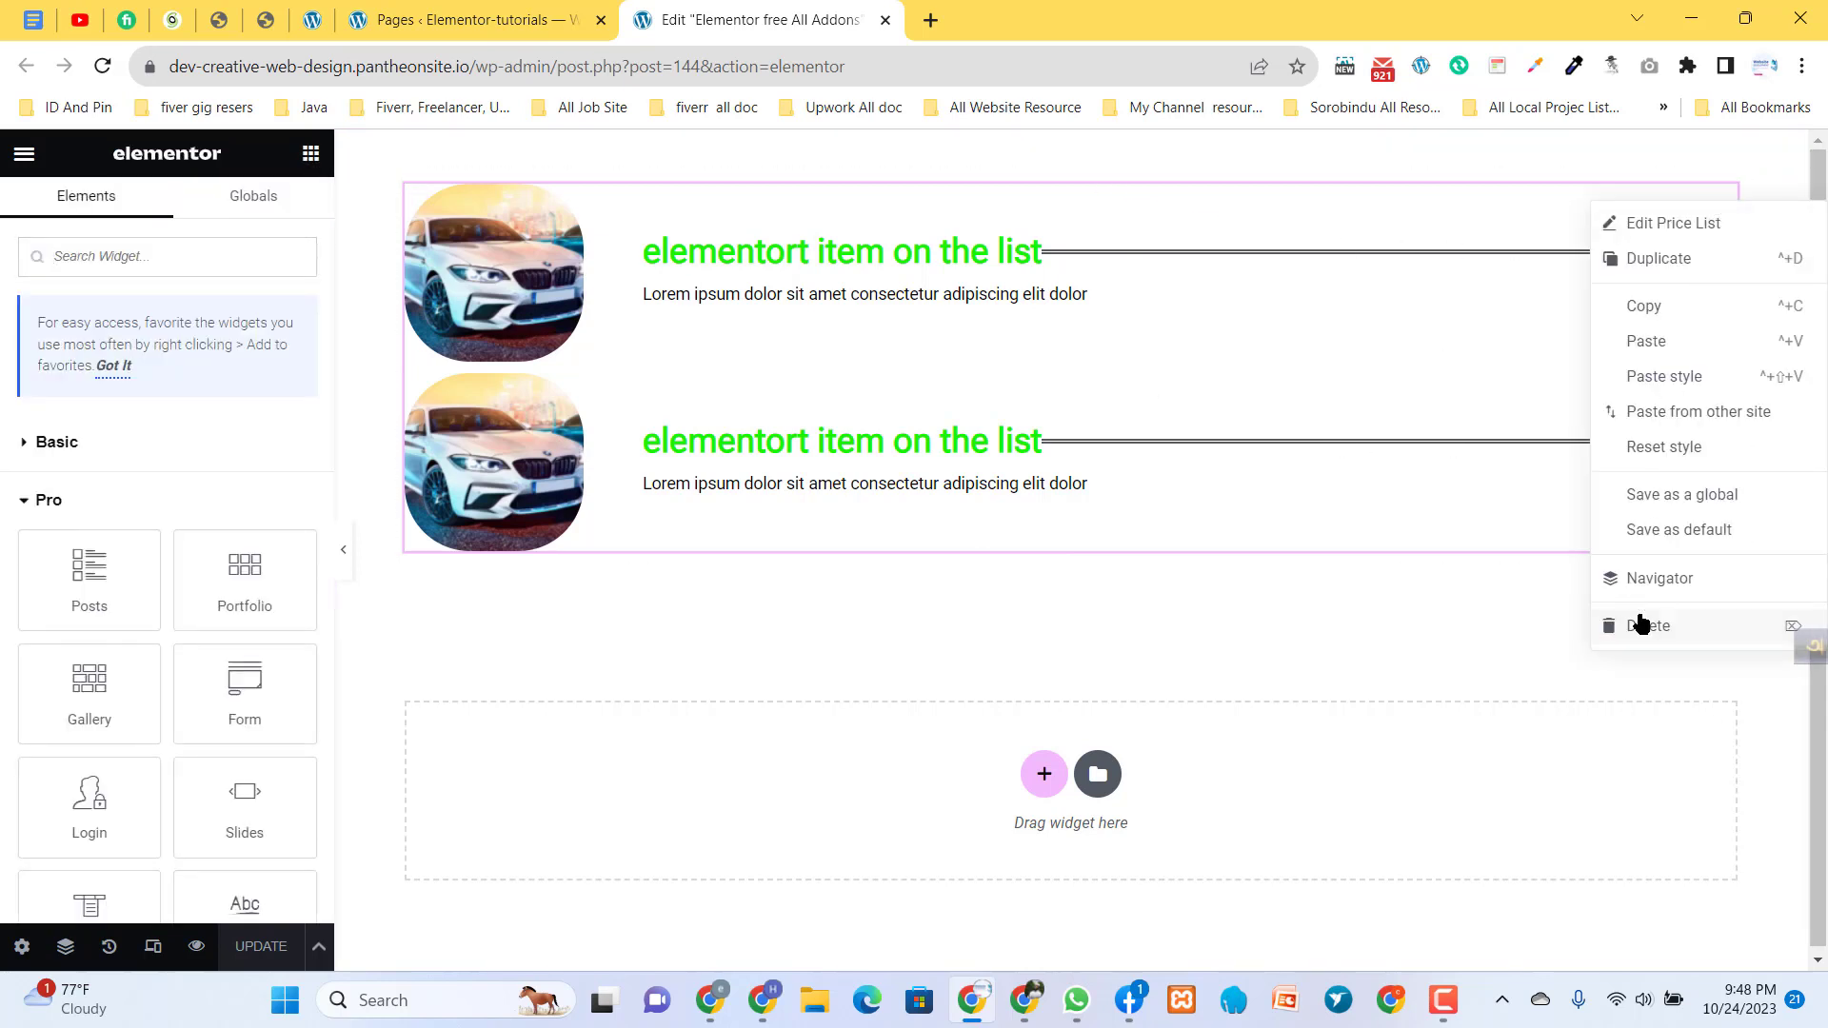
click(1639, 624)
- Add a Price Table widget to the empty column of the page's section
scroll(141, 780, down, 4)
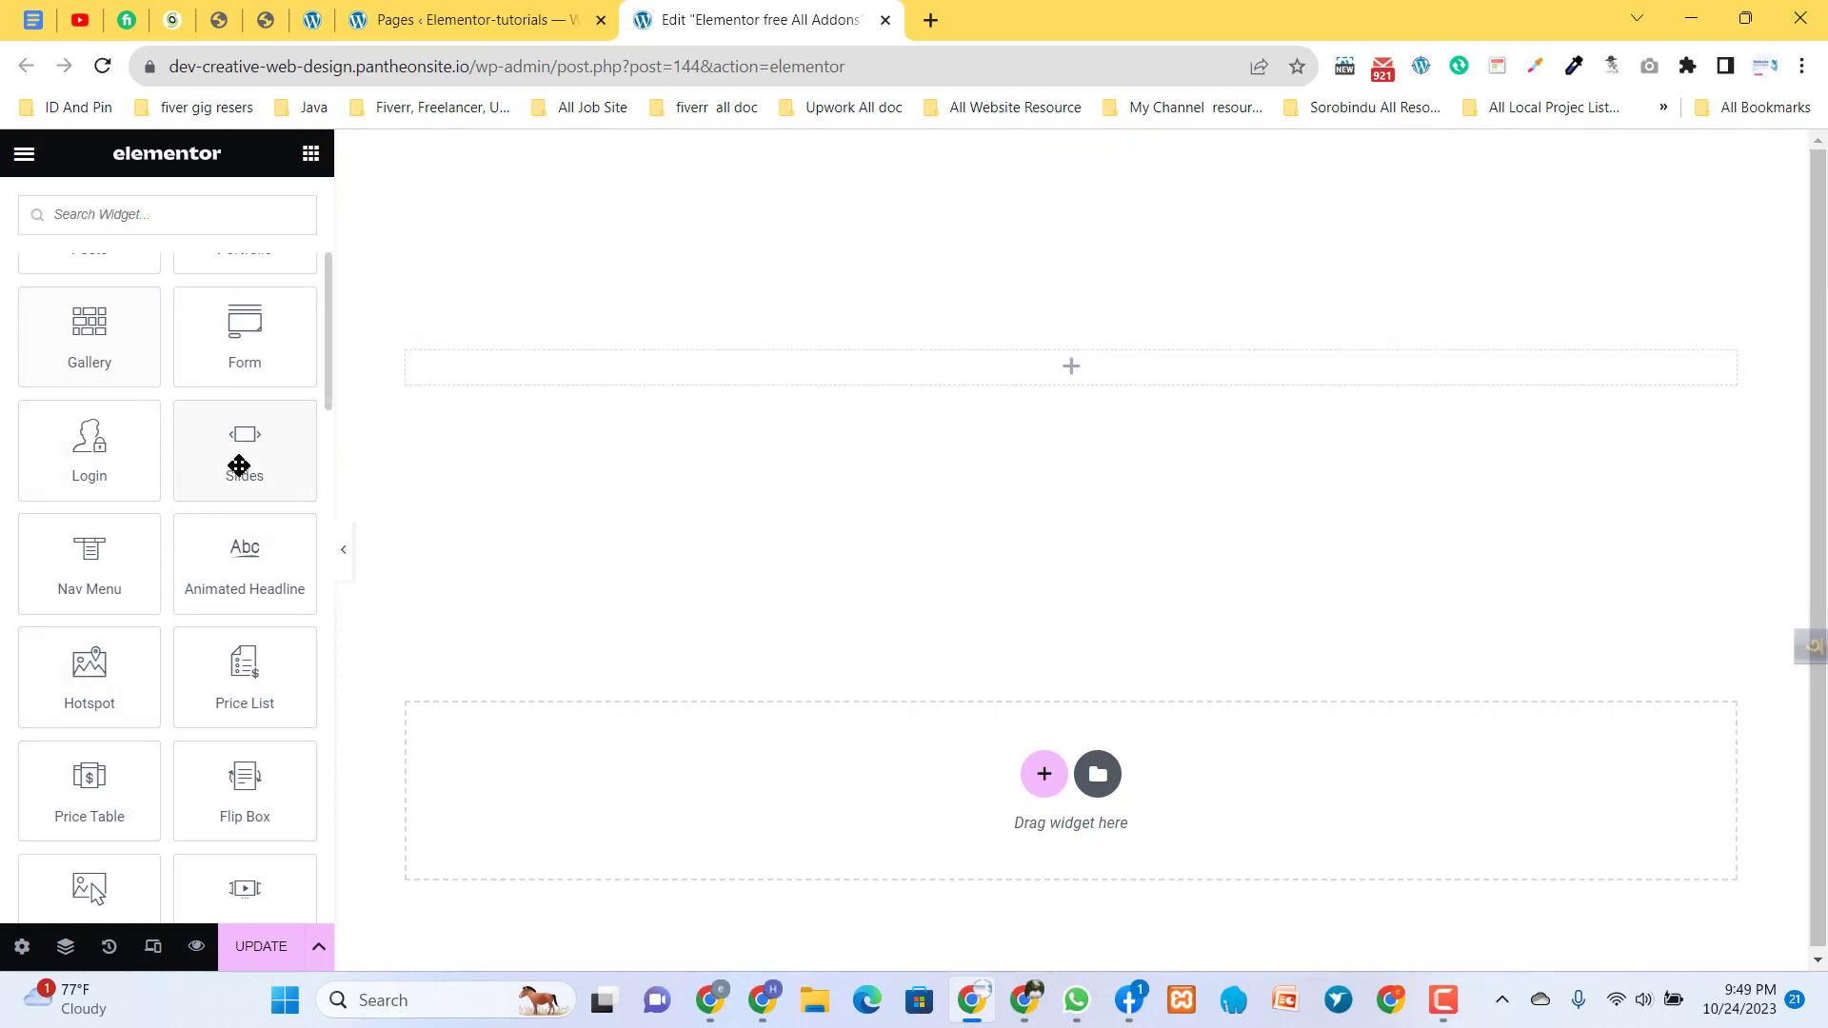
click(314, 20)
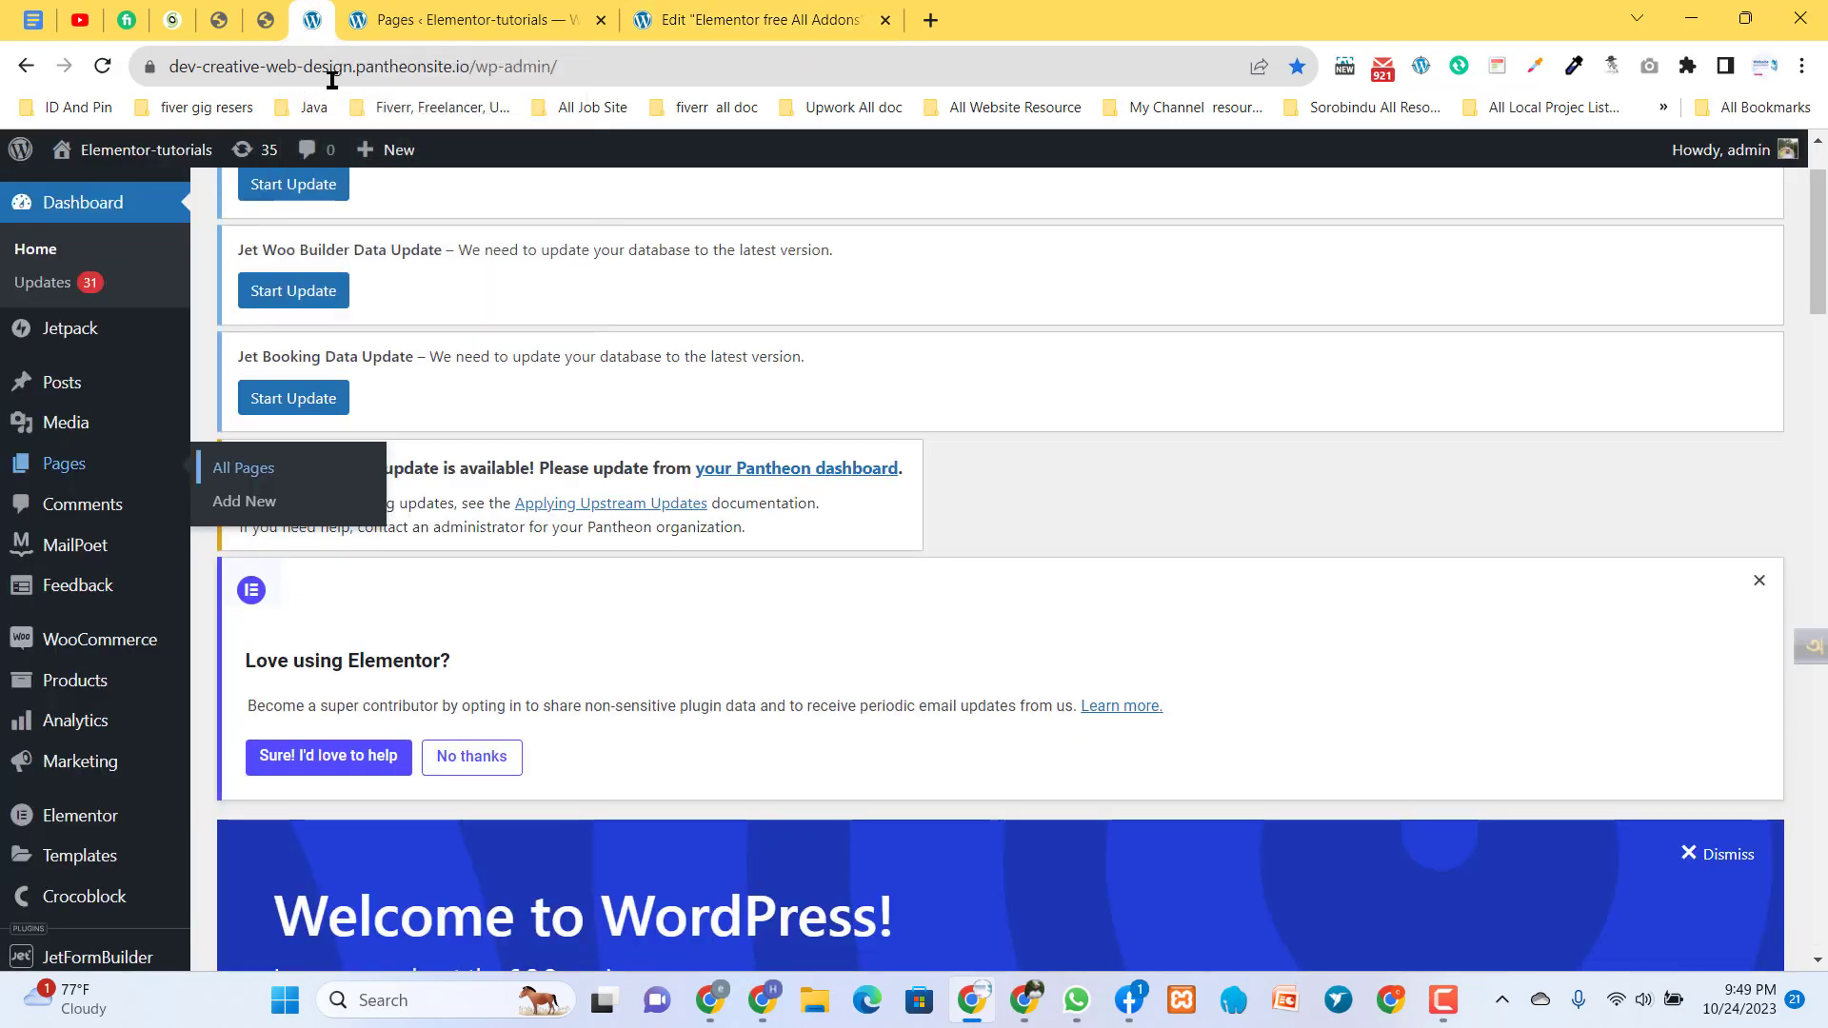
click(770, 23)
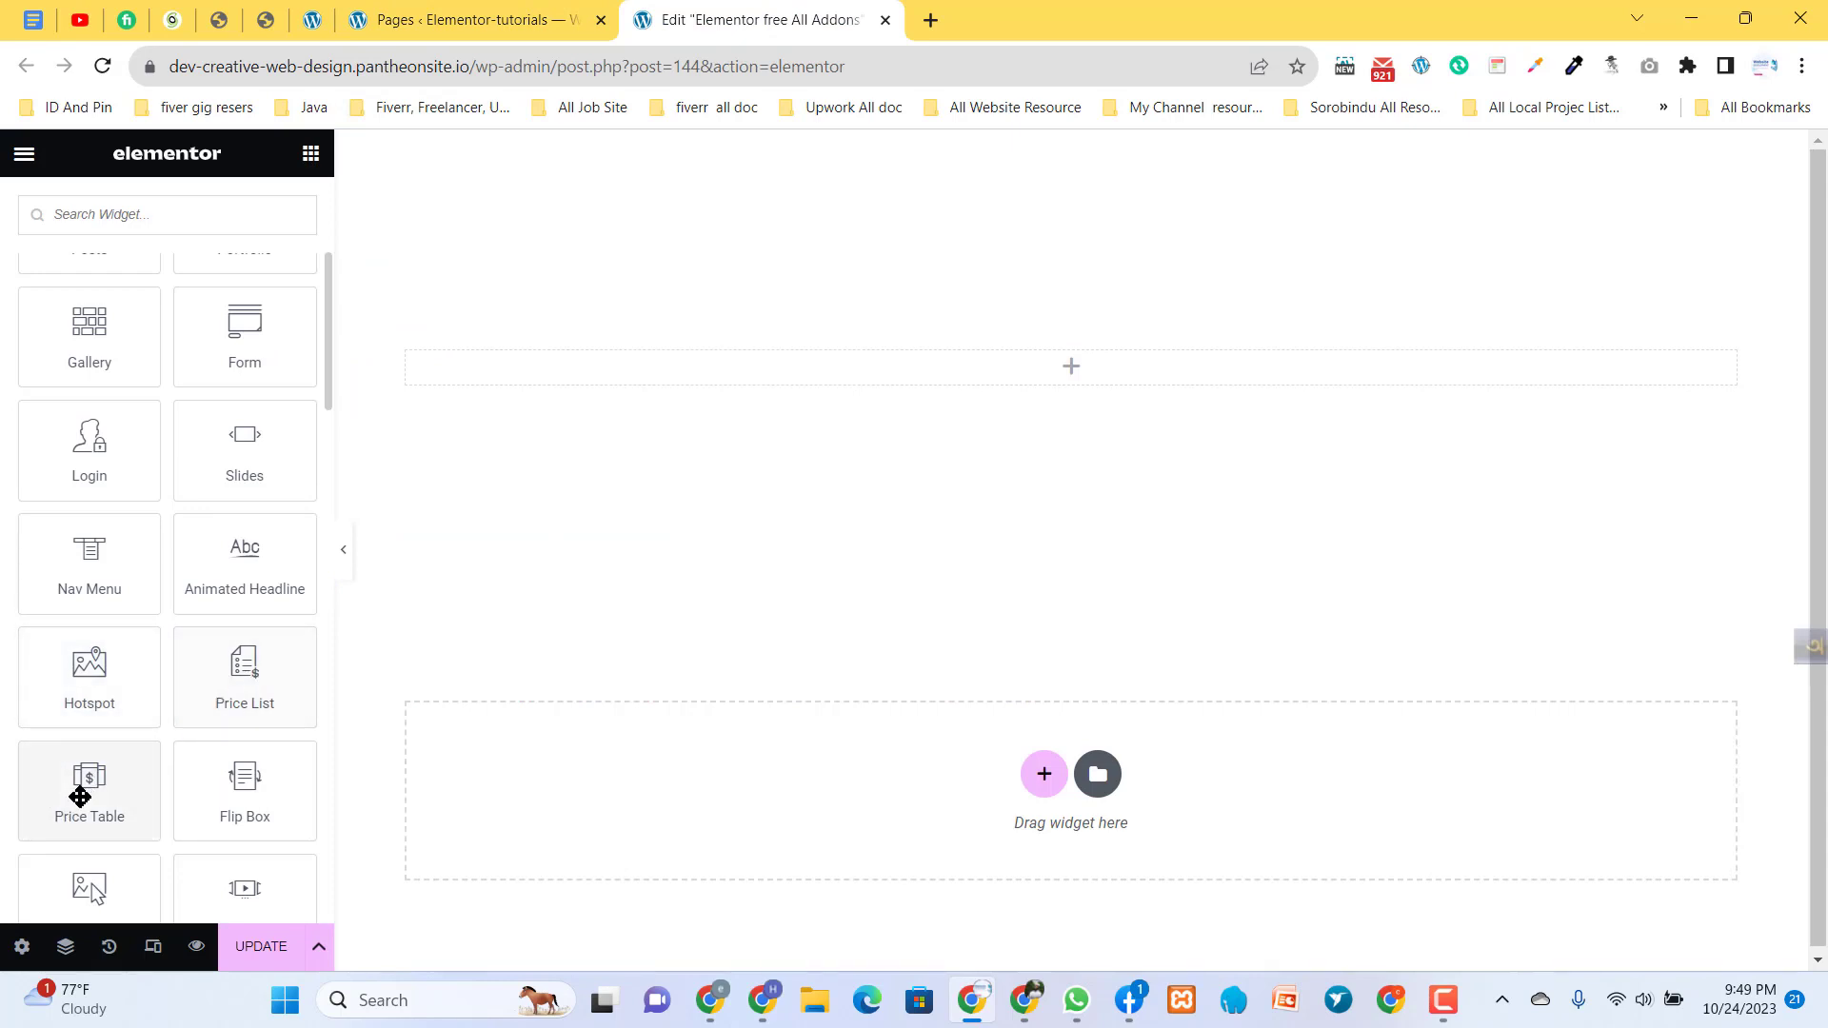
drag(73, 821, 729, 384)
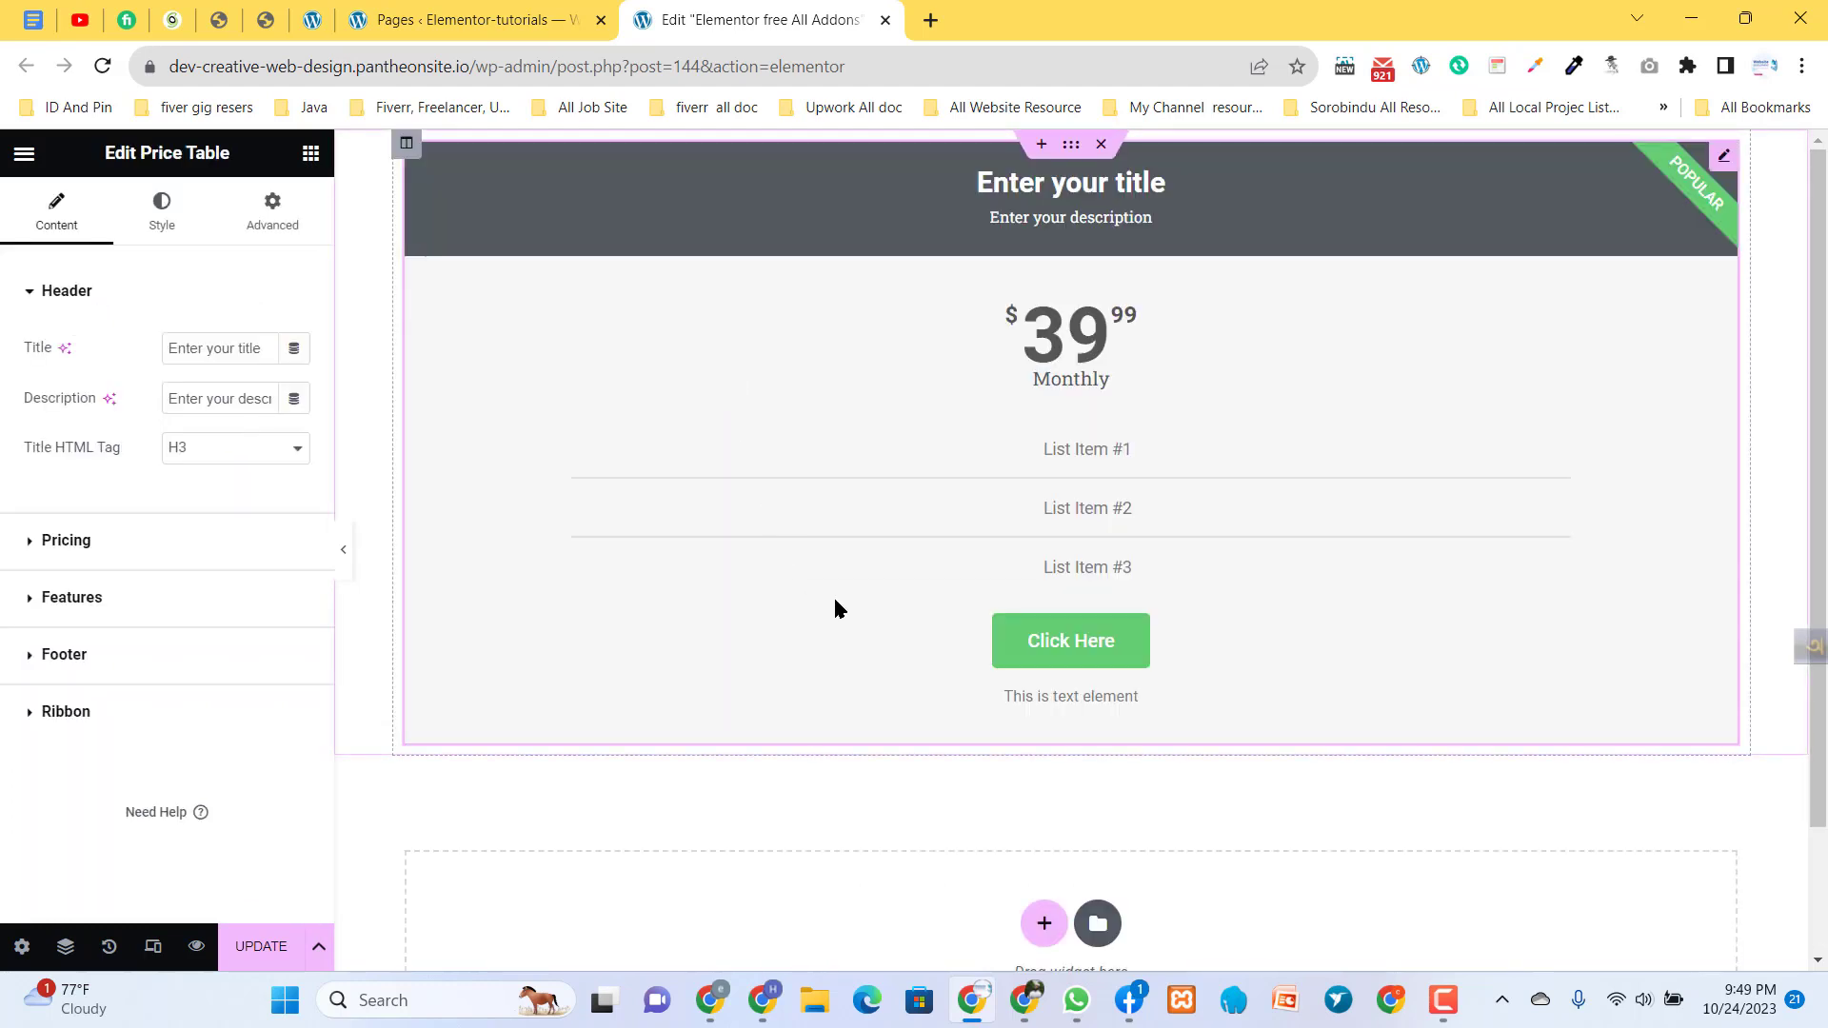
- Duplicate the price table column twice to make a row of three columns
right_click(411, 156)
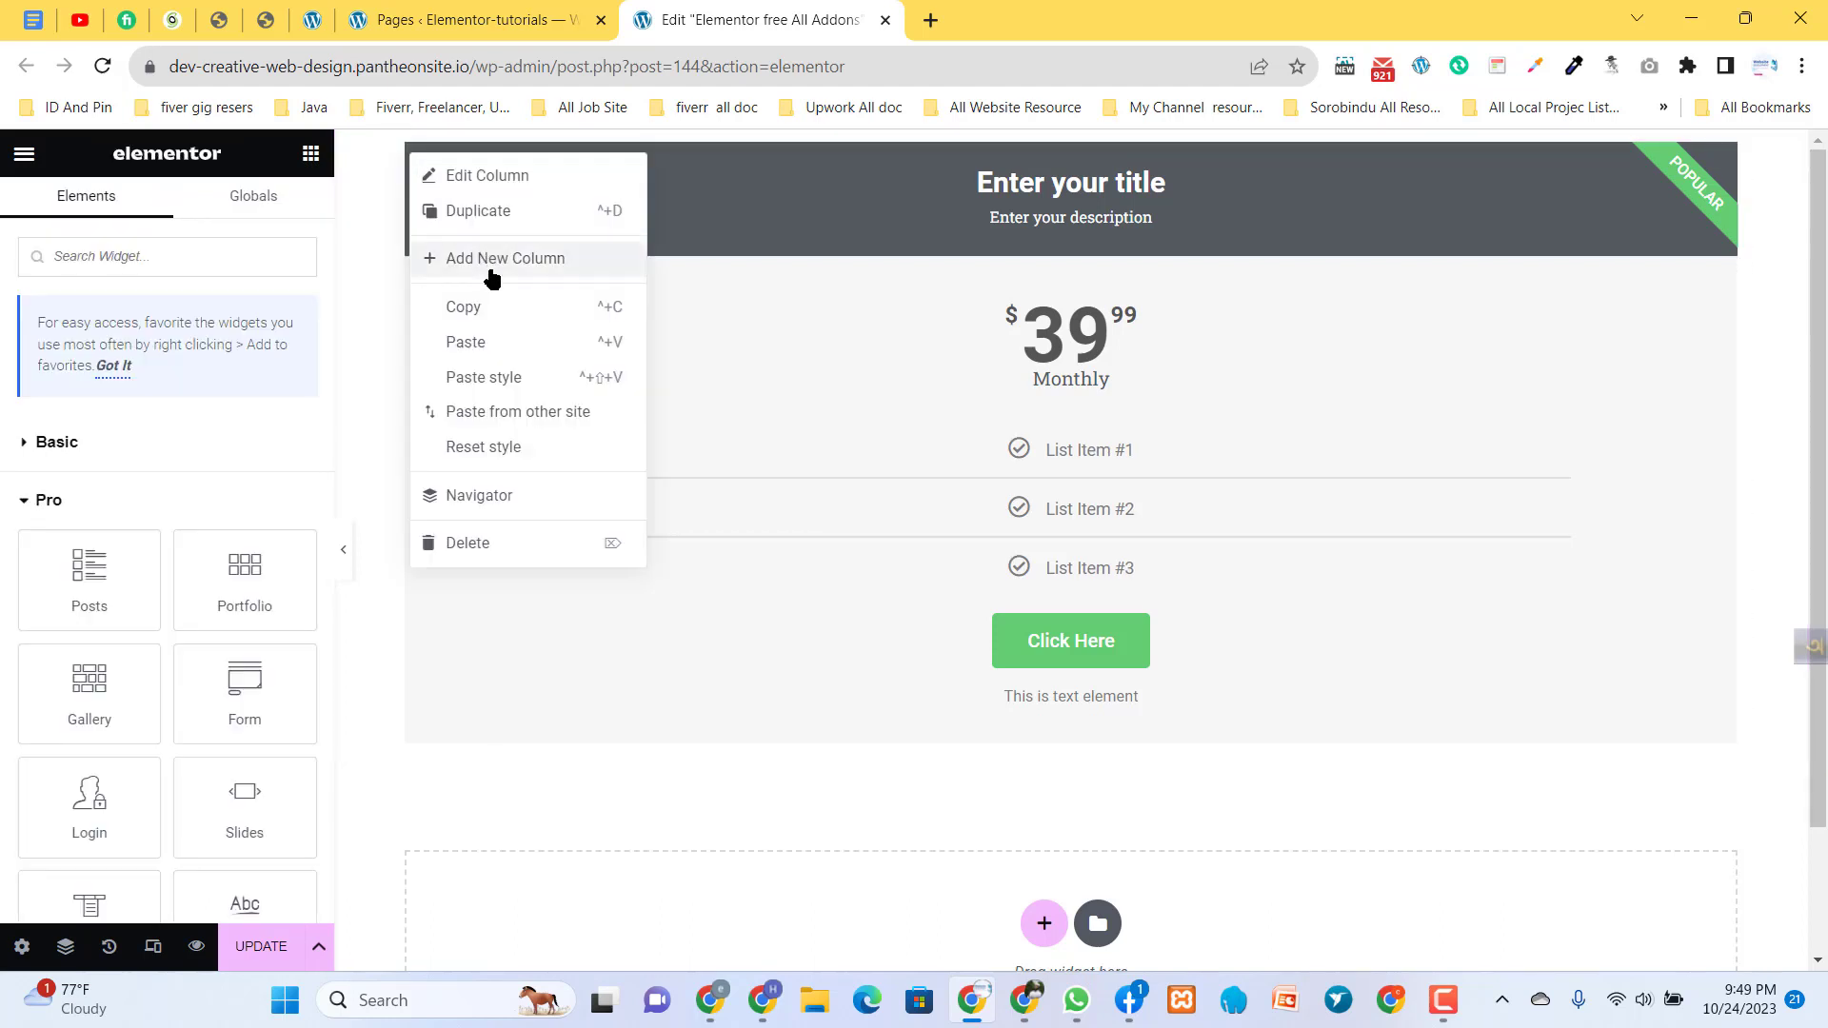
click(489, 219)
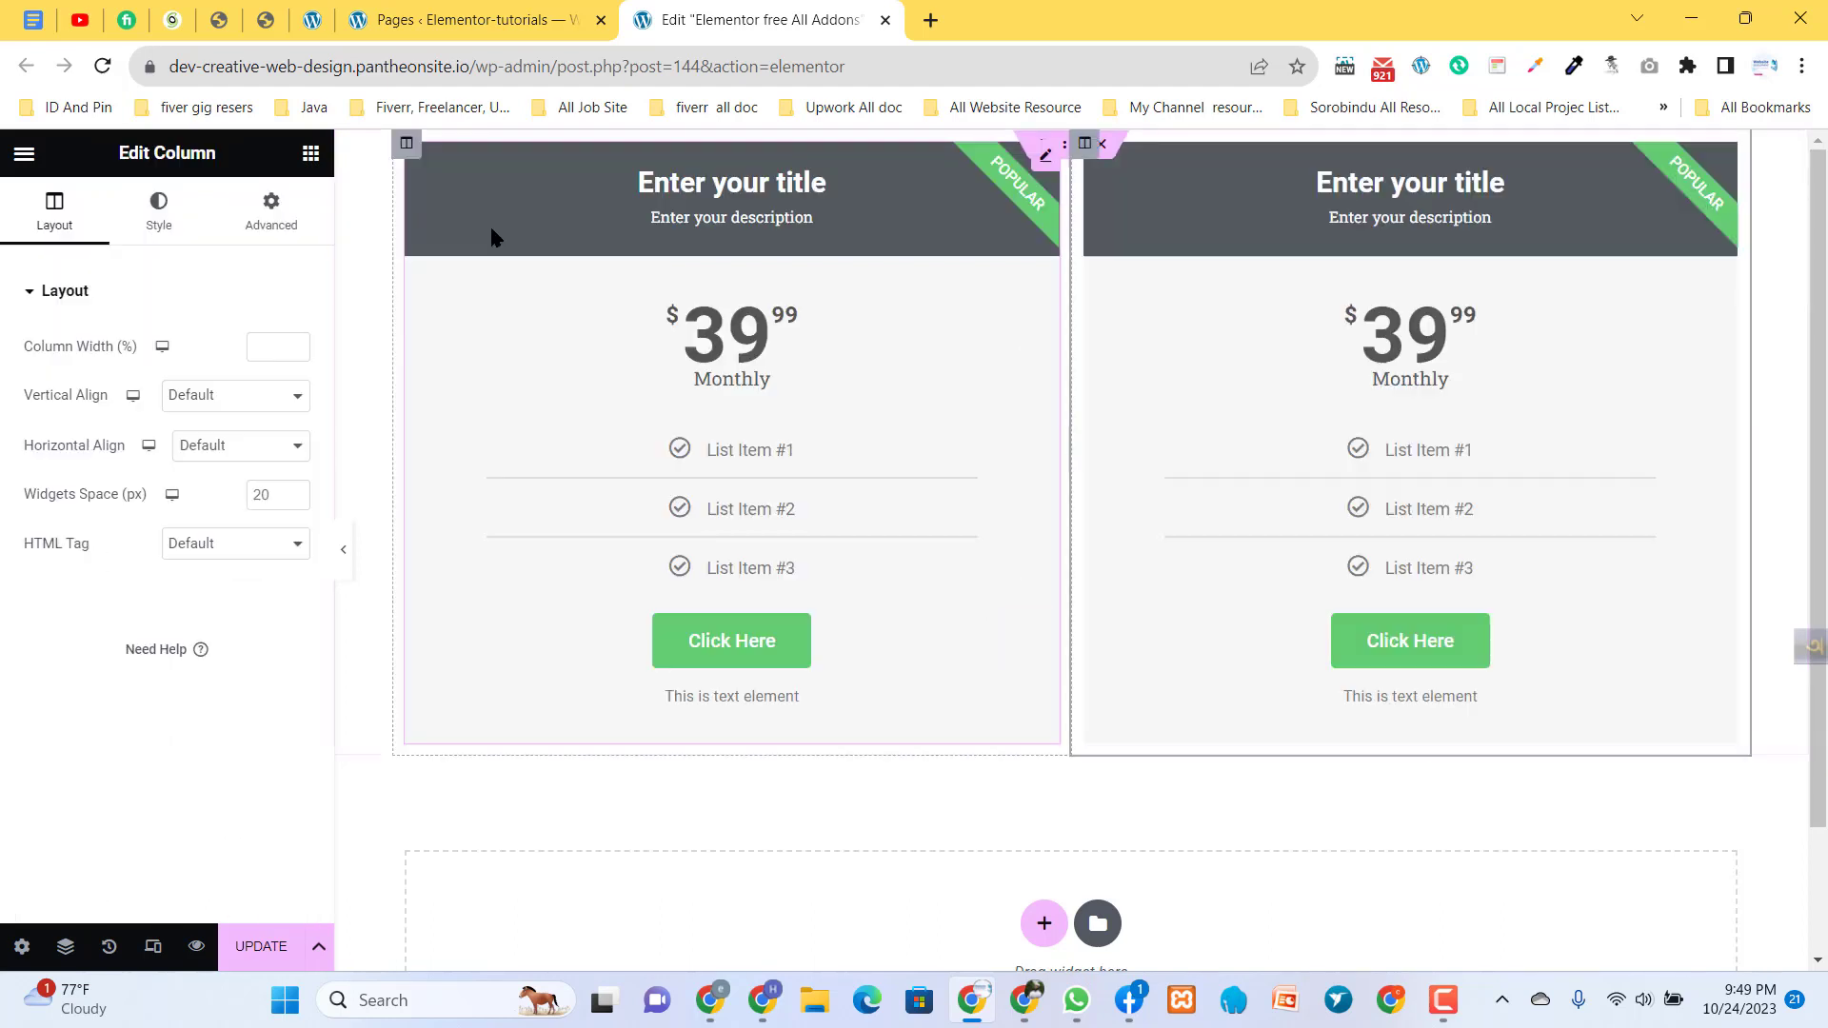
right_click(1091, 150)
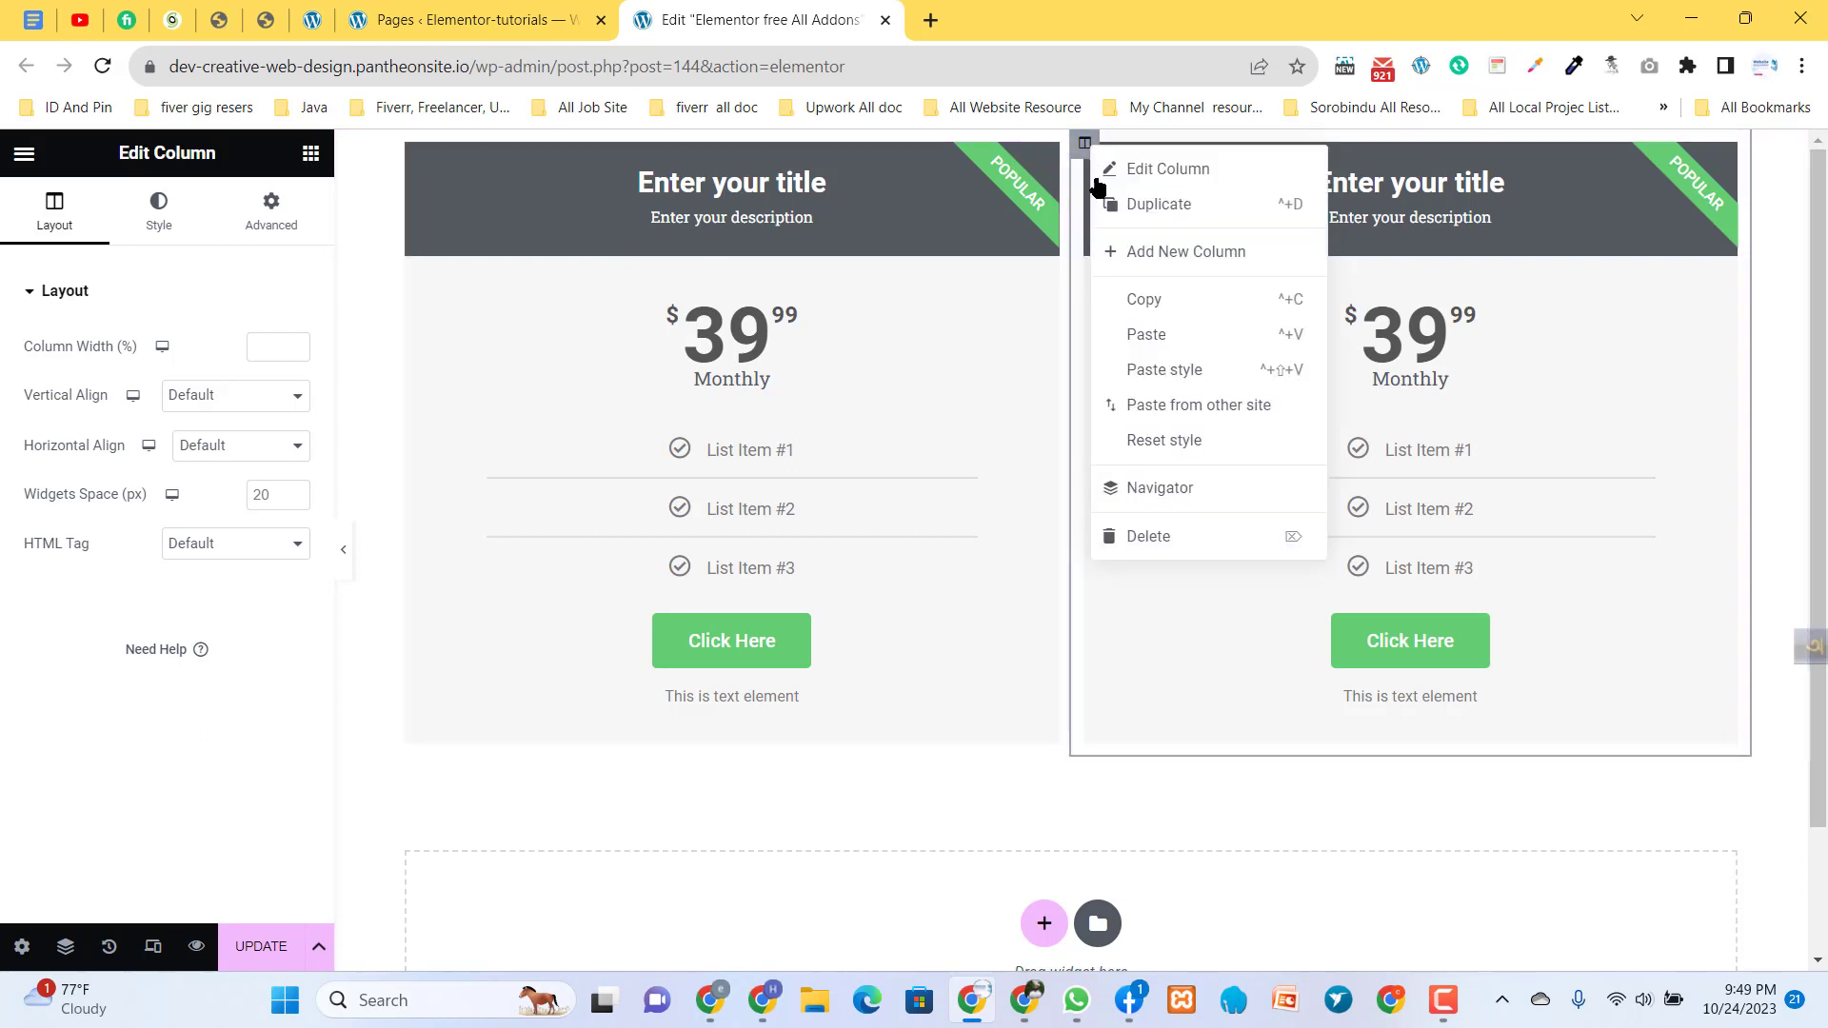
click(1147, 223)
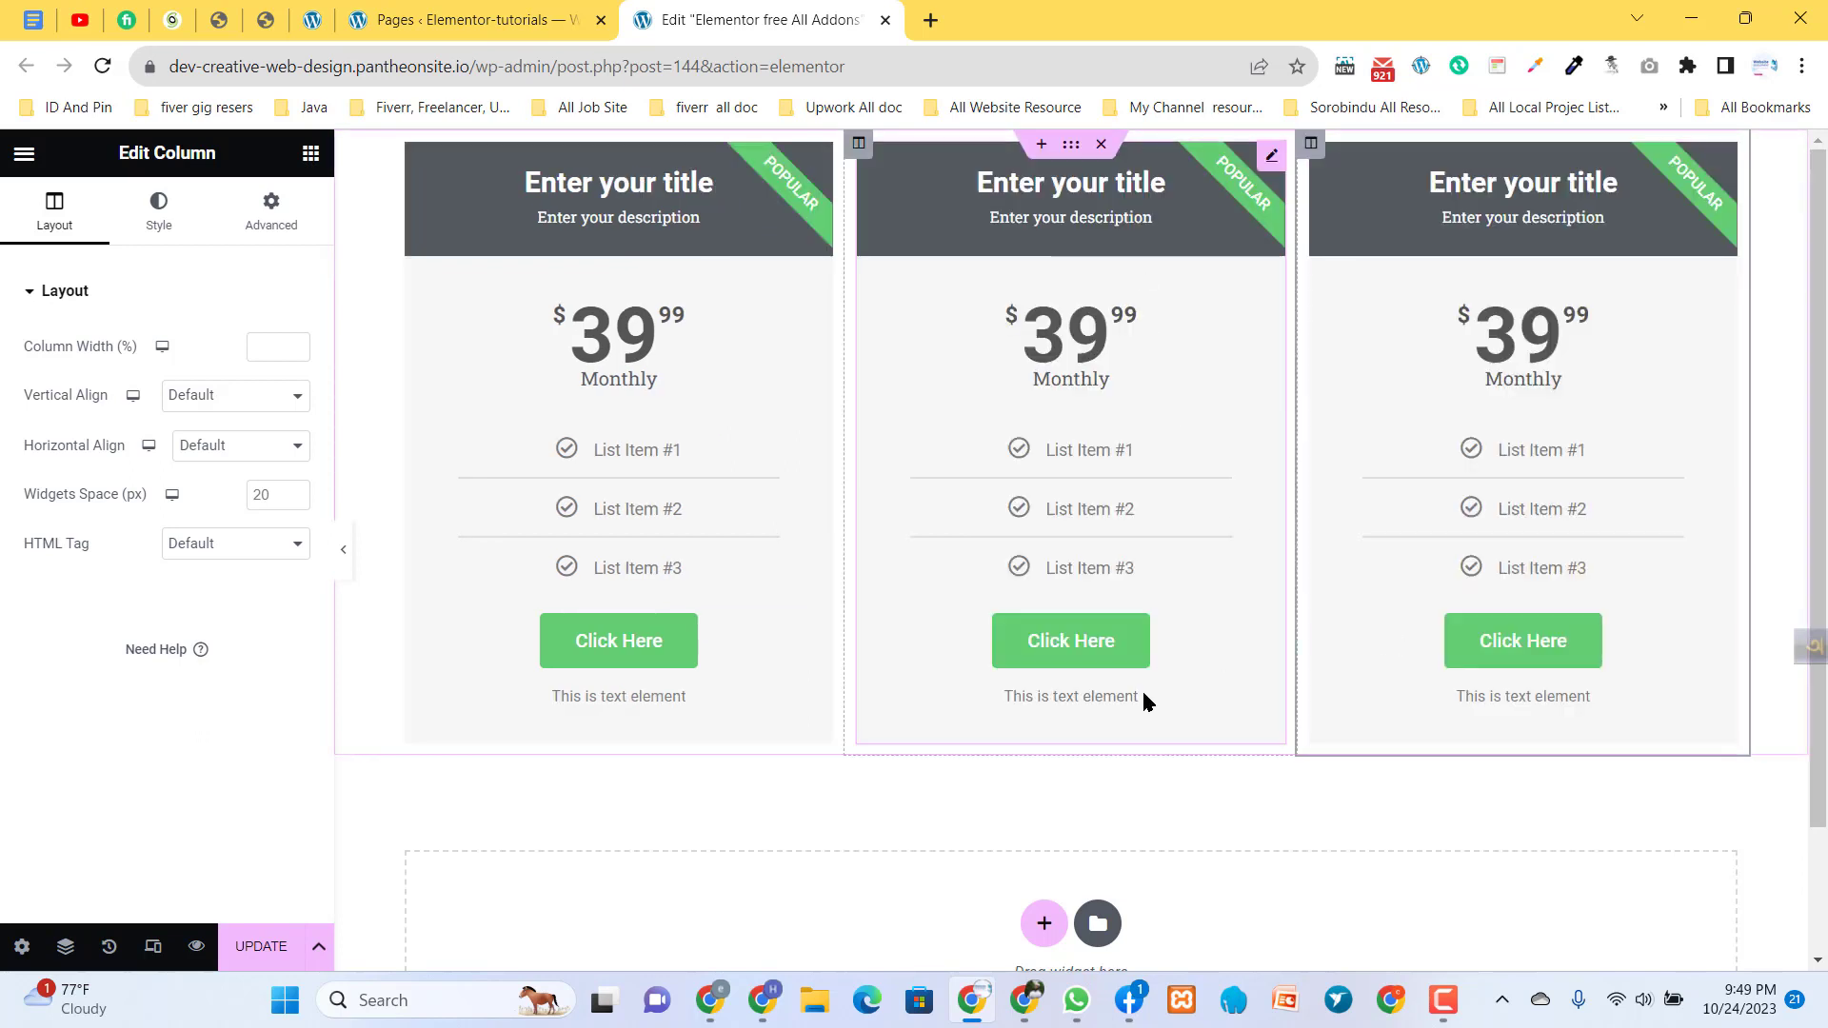
- Unlink the section's margin values and set its top margin to 26 px
click(1070, 148)
click(267, 228)
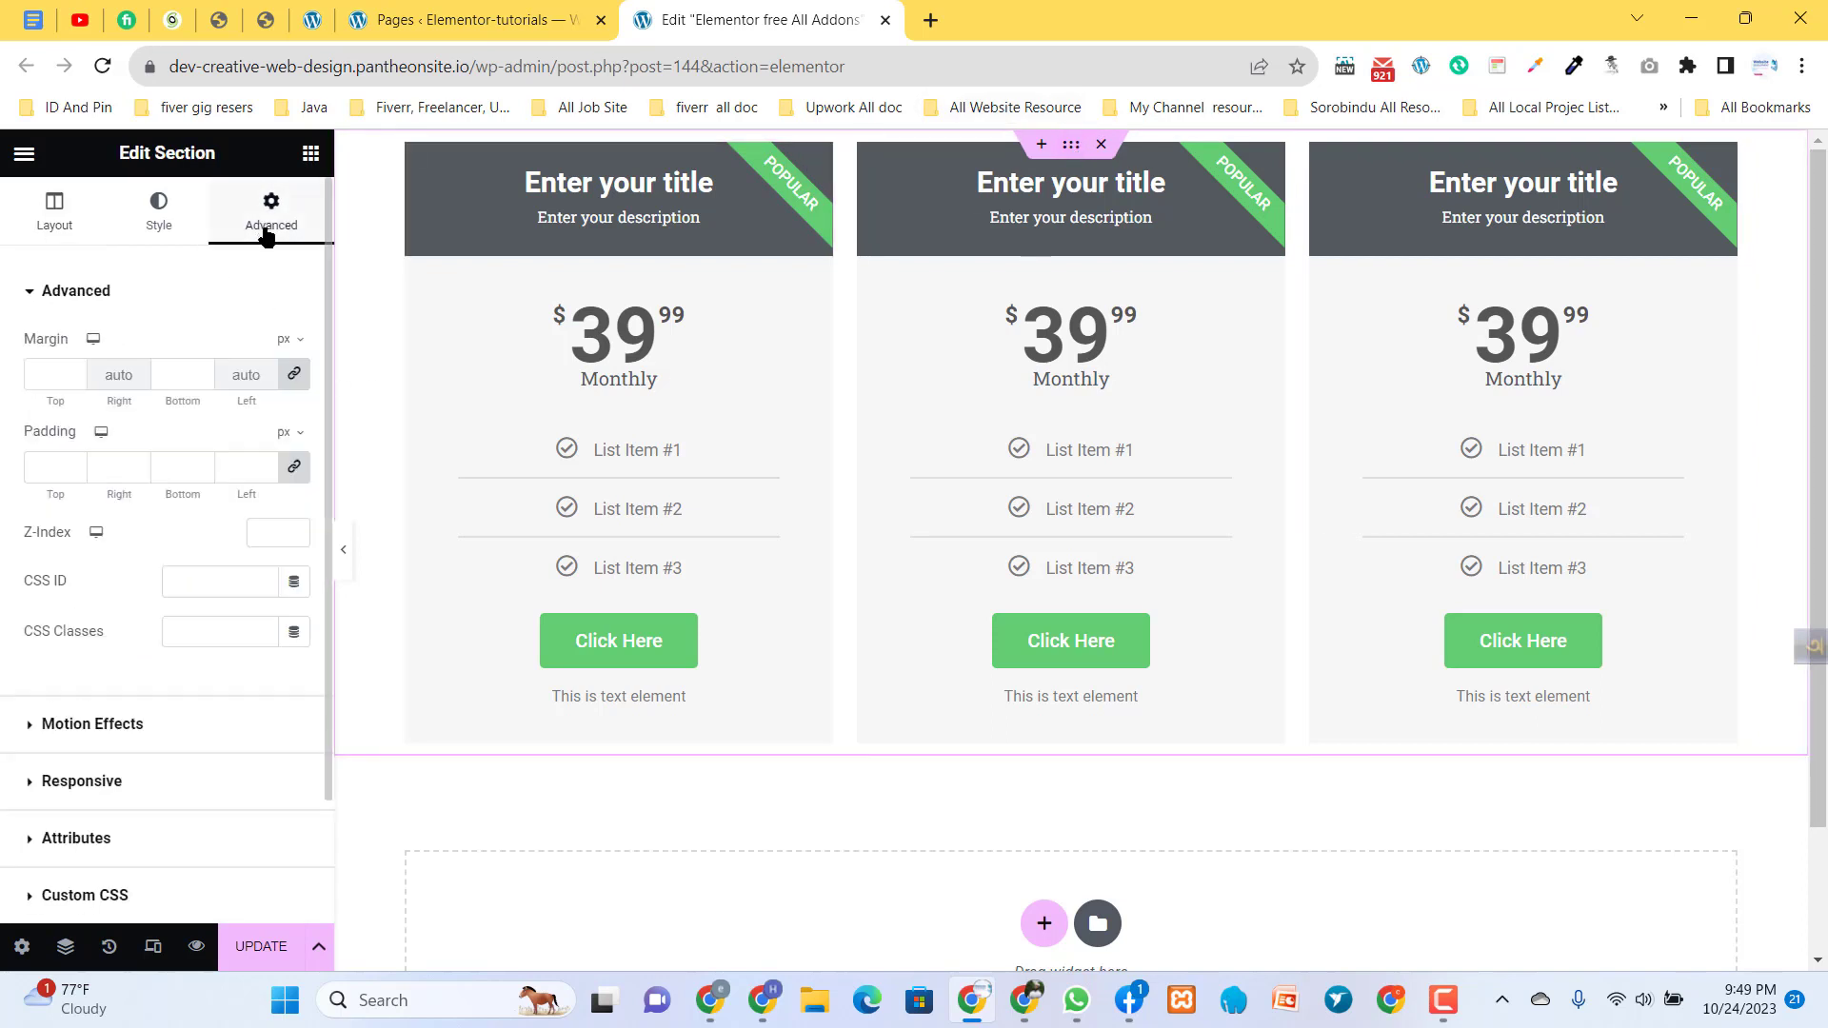
click(73, 373)
text(0)
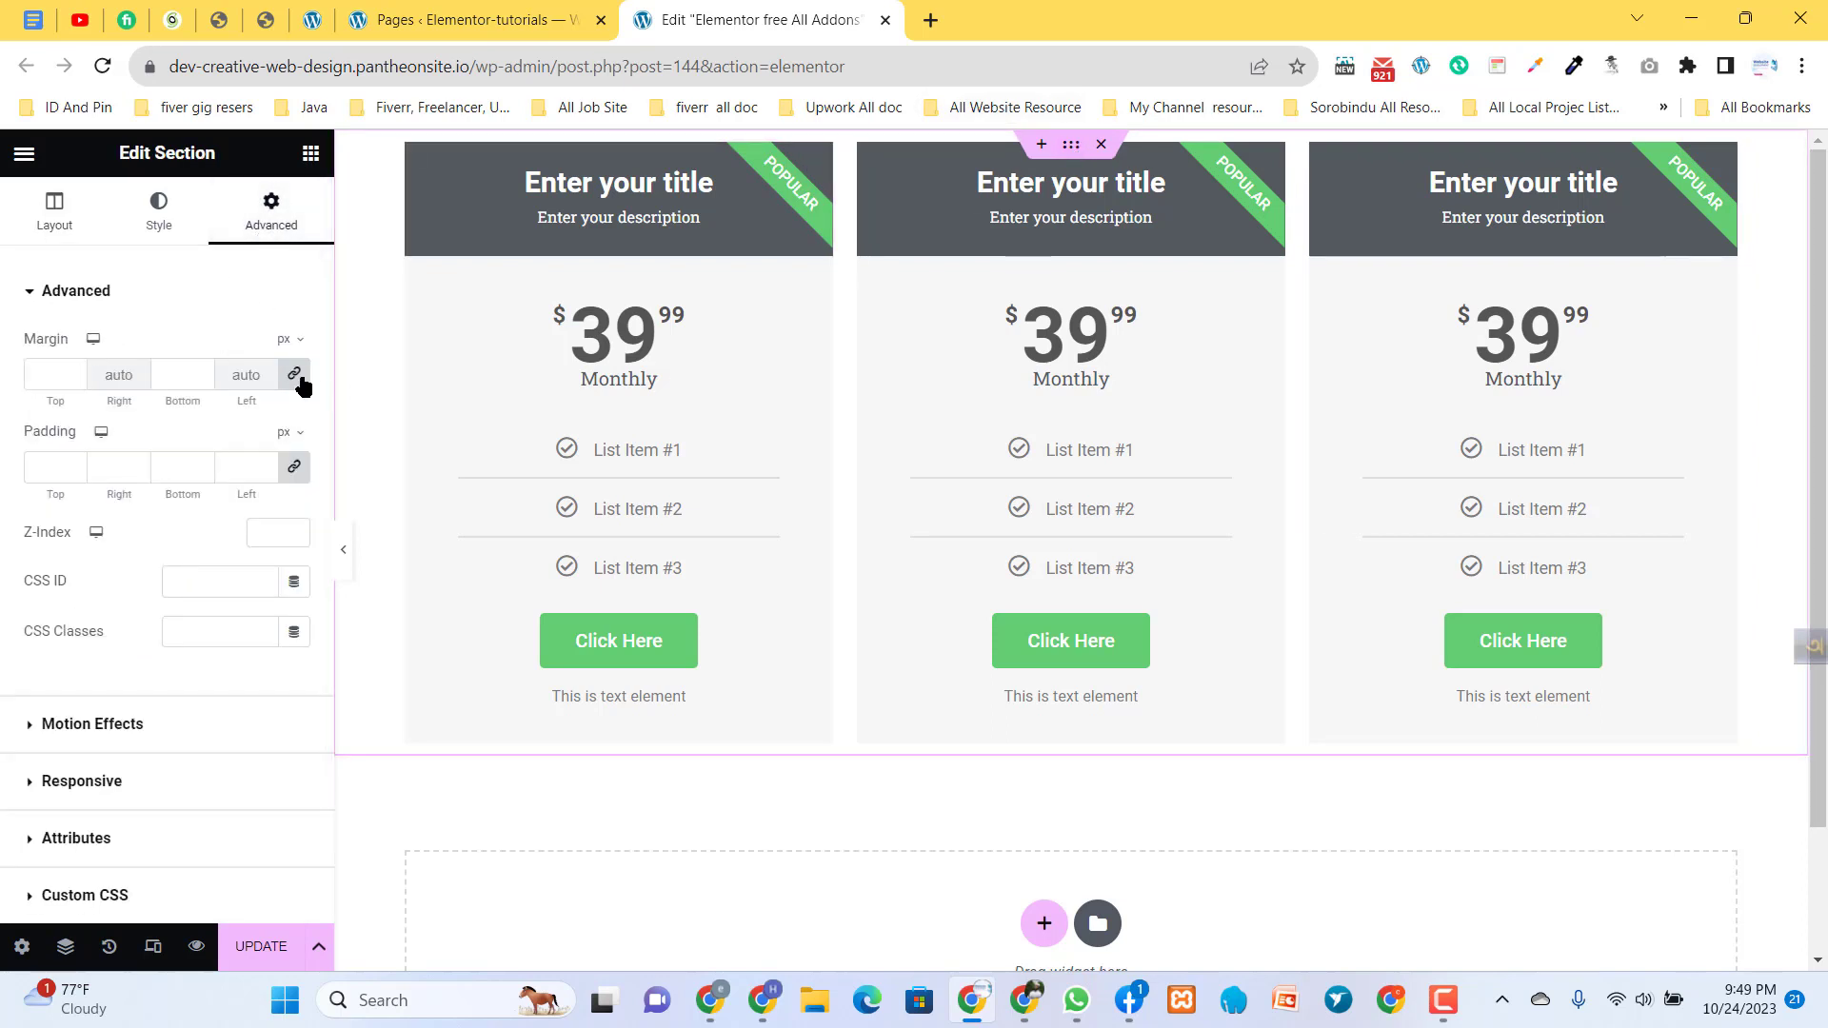
click(293, 376)
click(76, 374)
text(10)
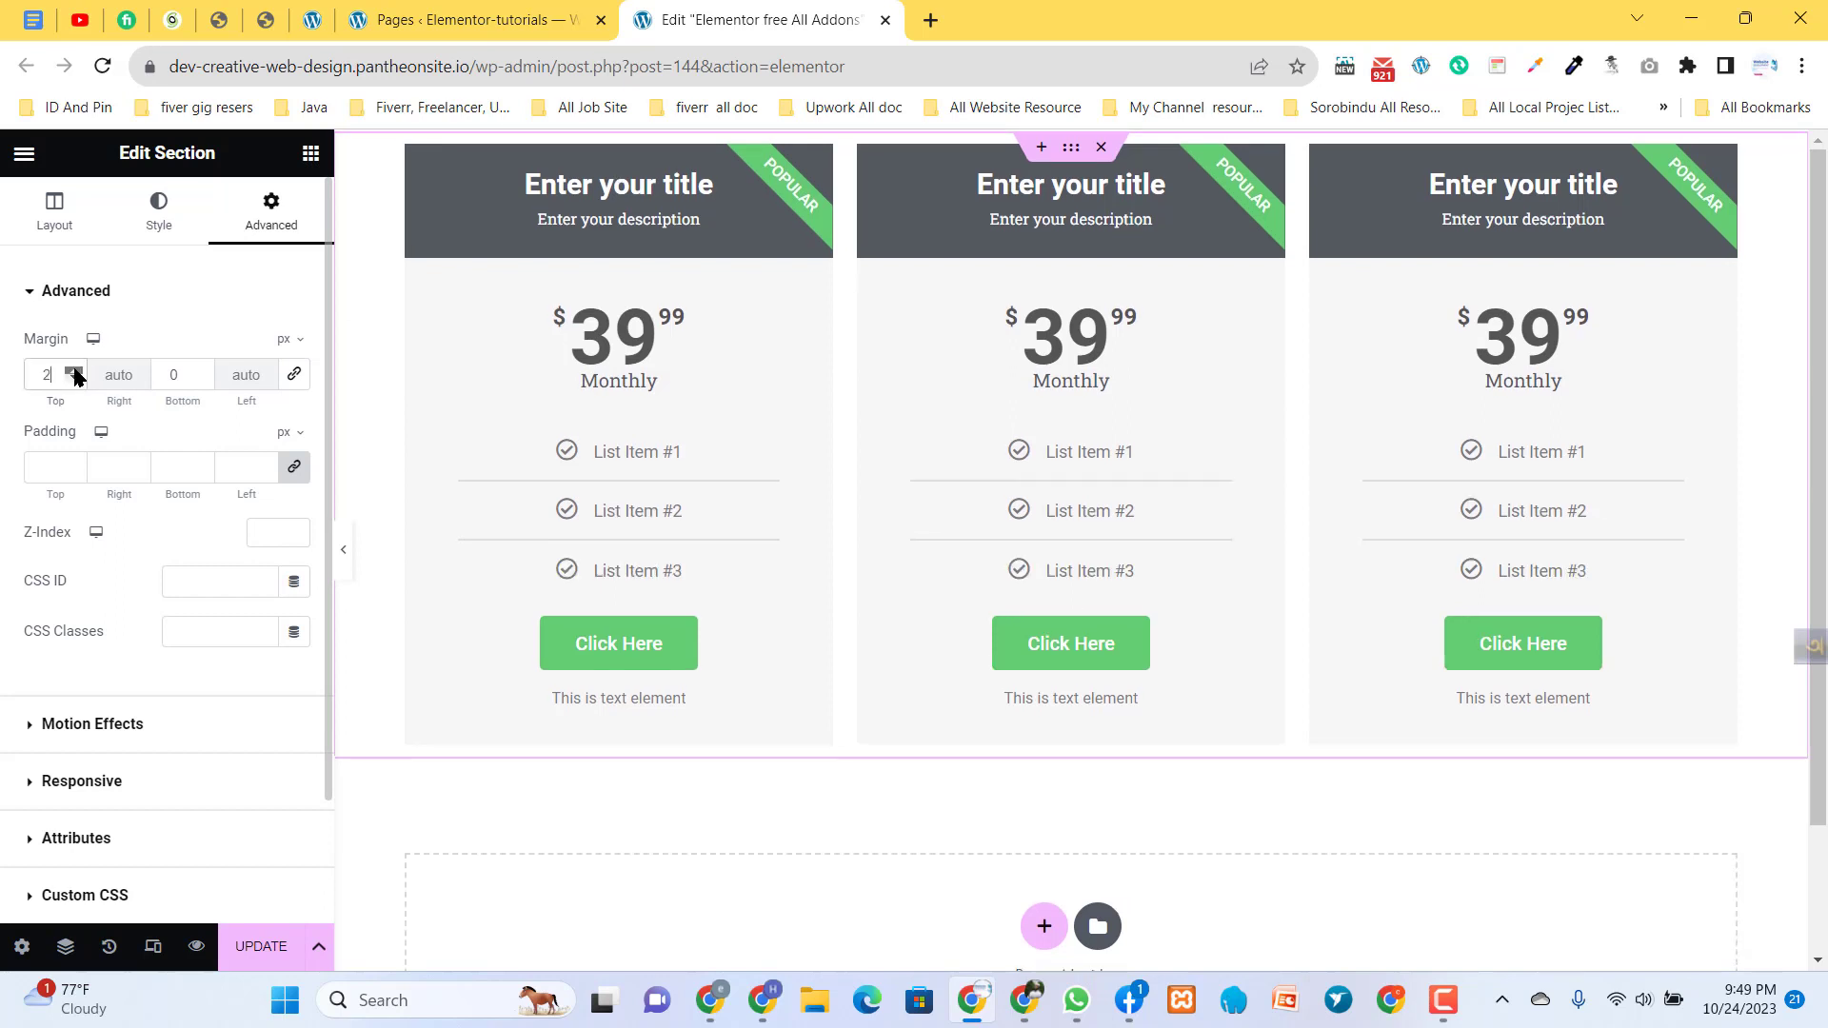
click(75, 371)
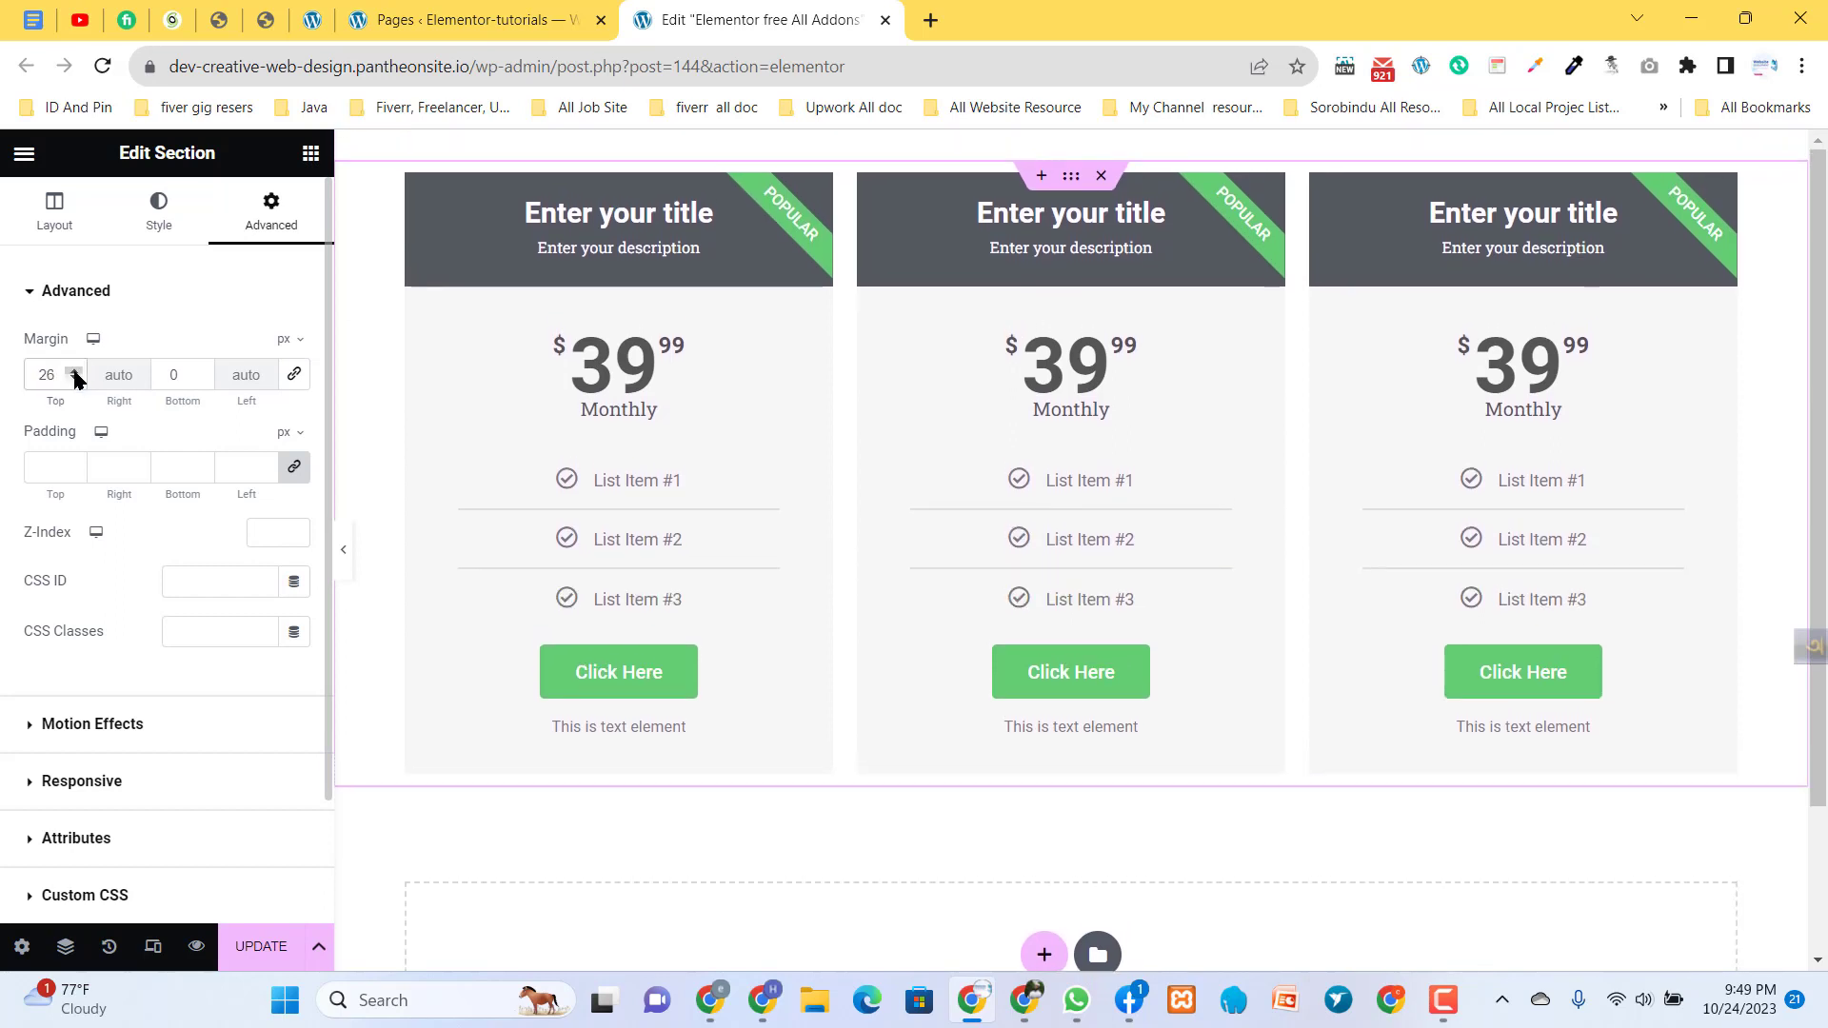
- Update the page, open its preview in a separate tab, and return to the editor
click(255, 946)
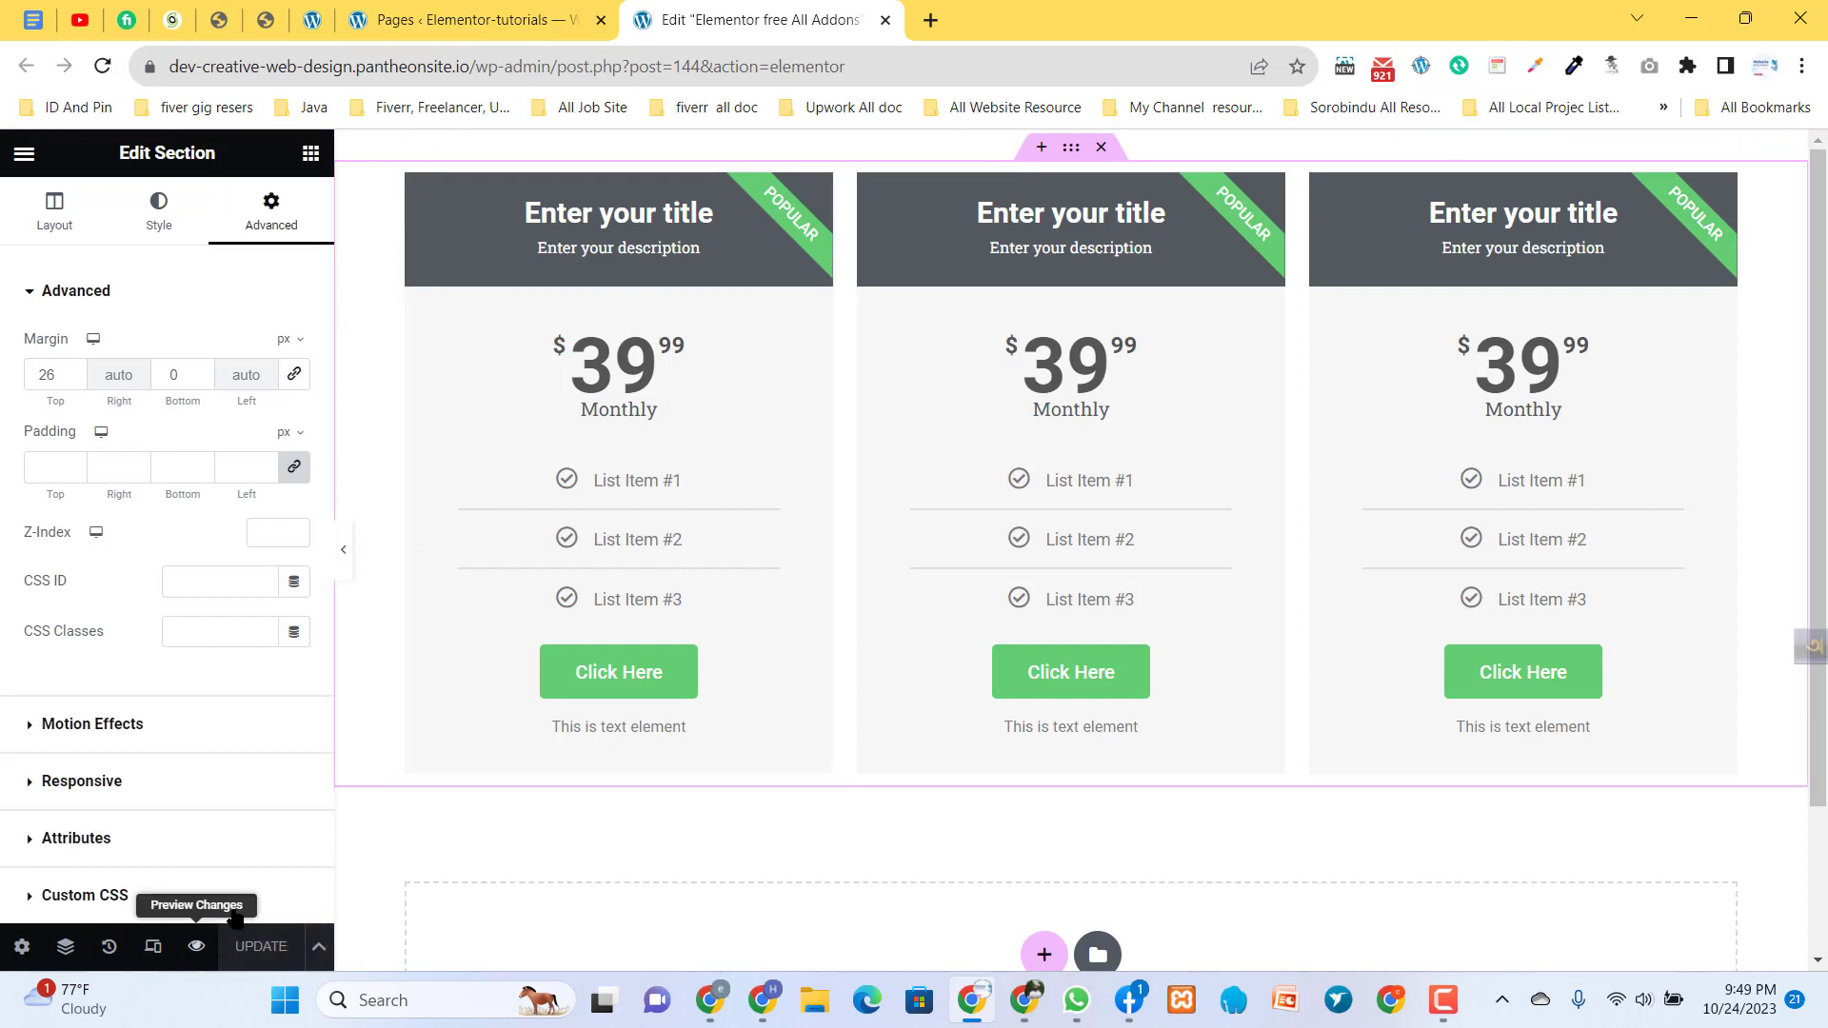
click(196, 945)
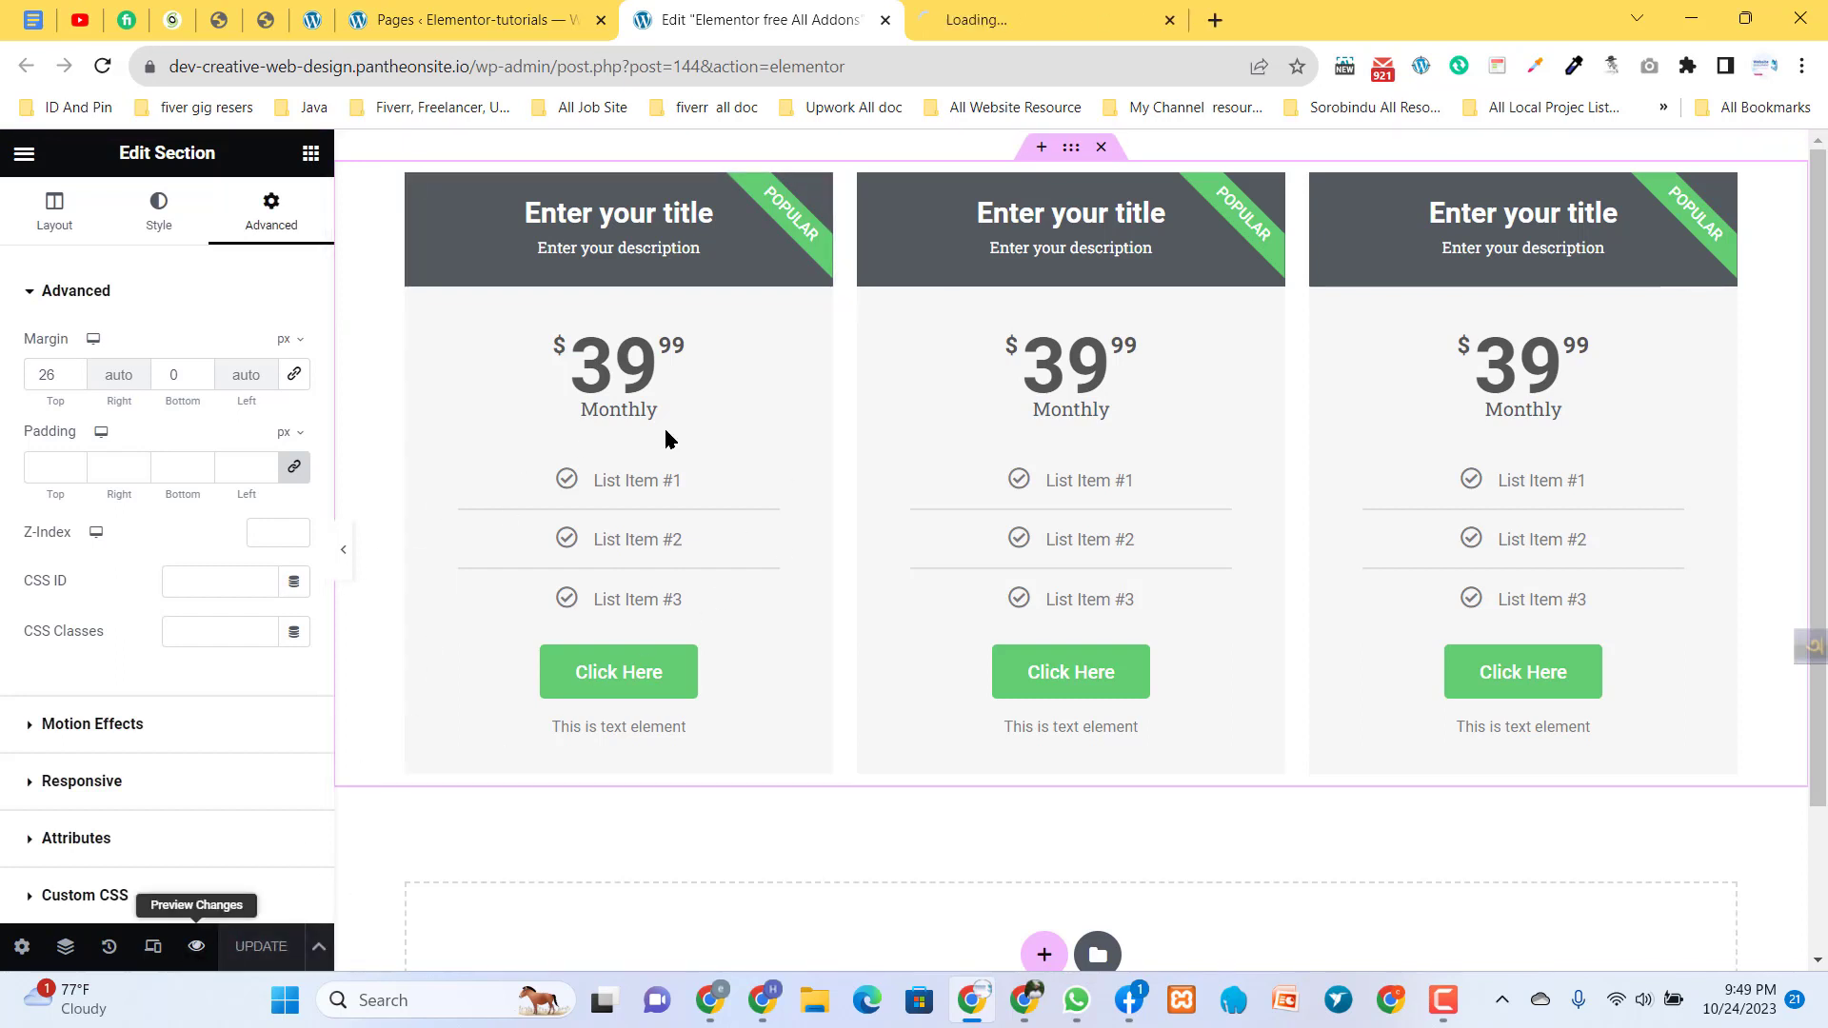
click(990, 5)
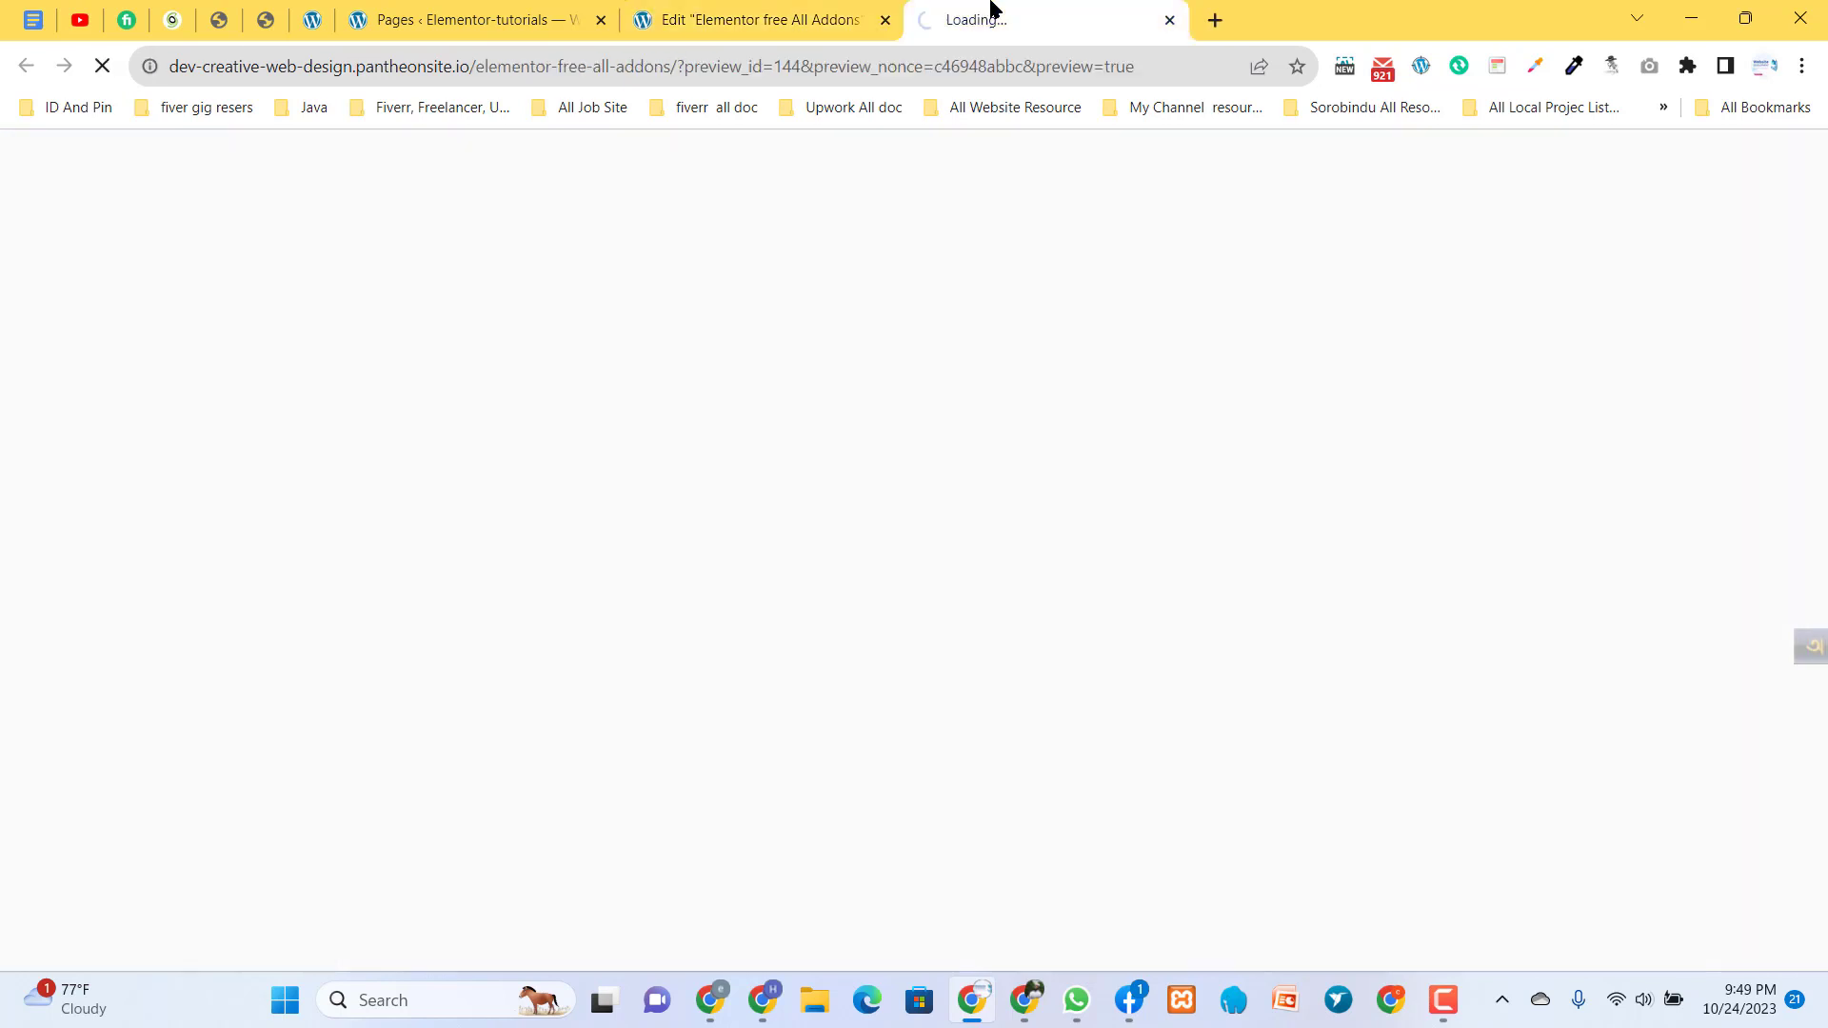
click(747, 15)
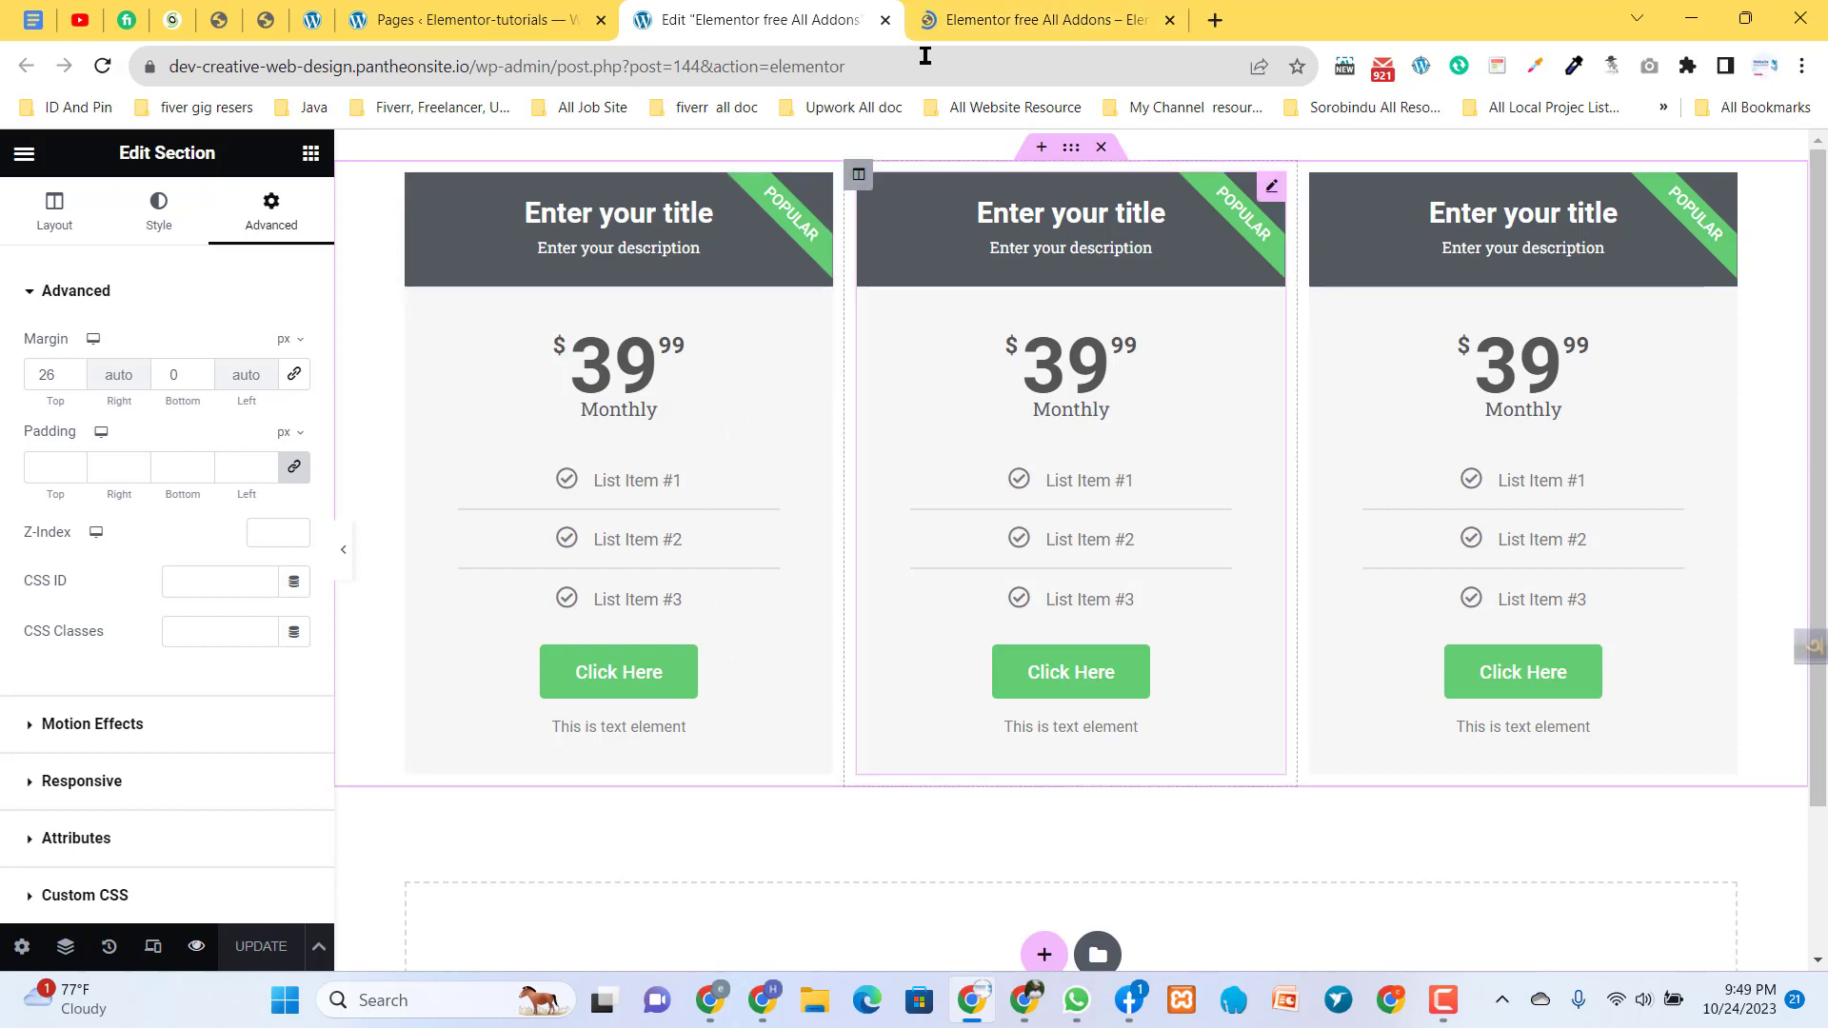
click(1001, 12)
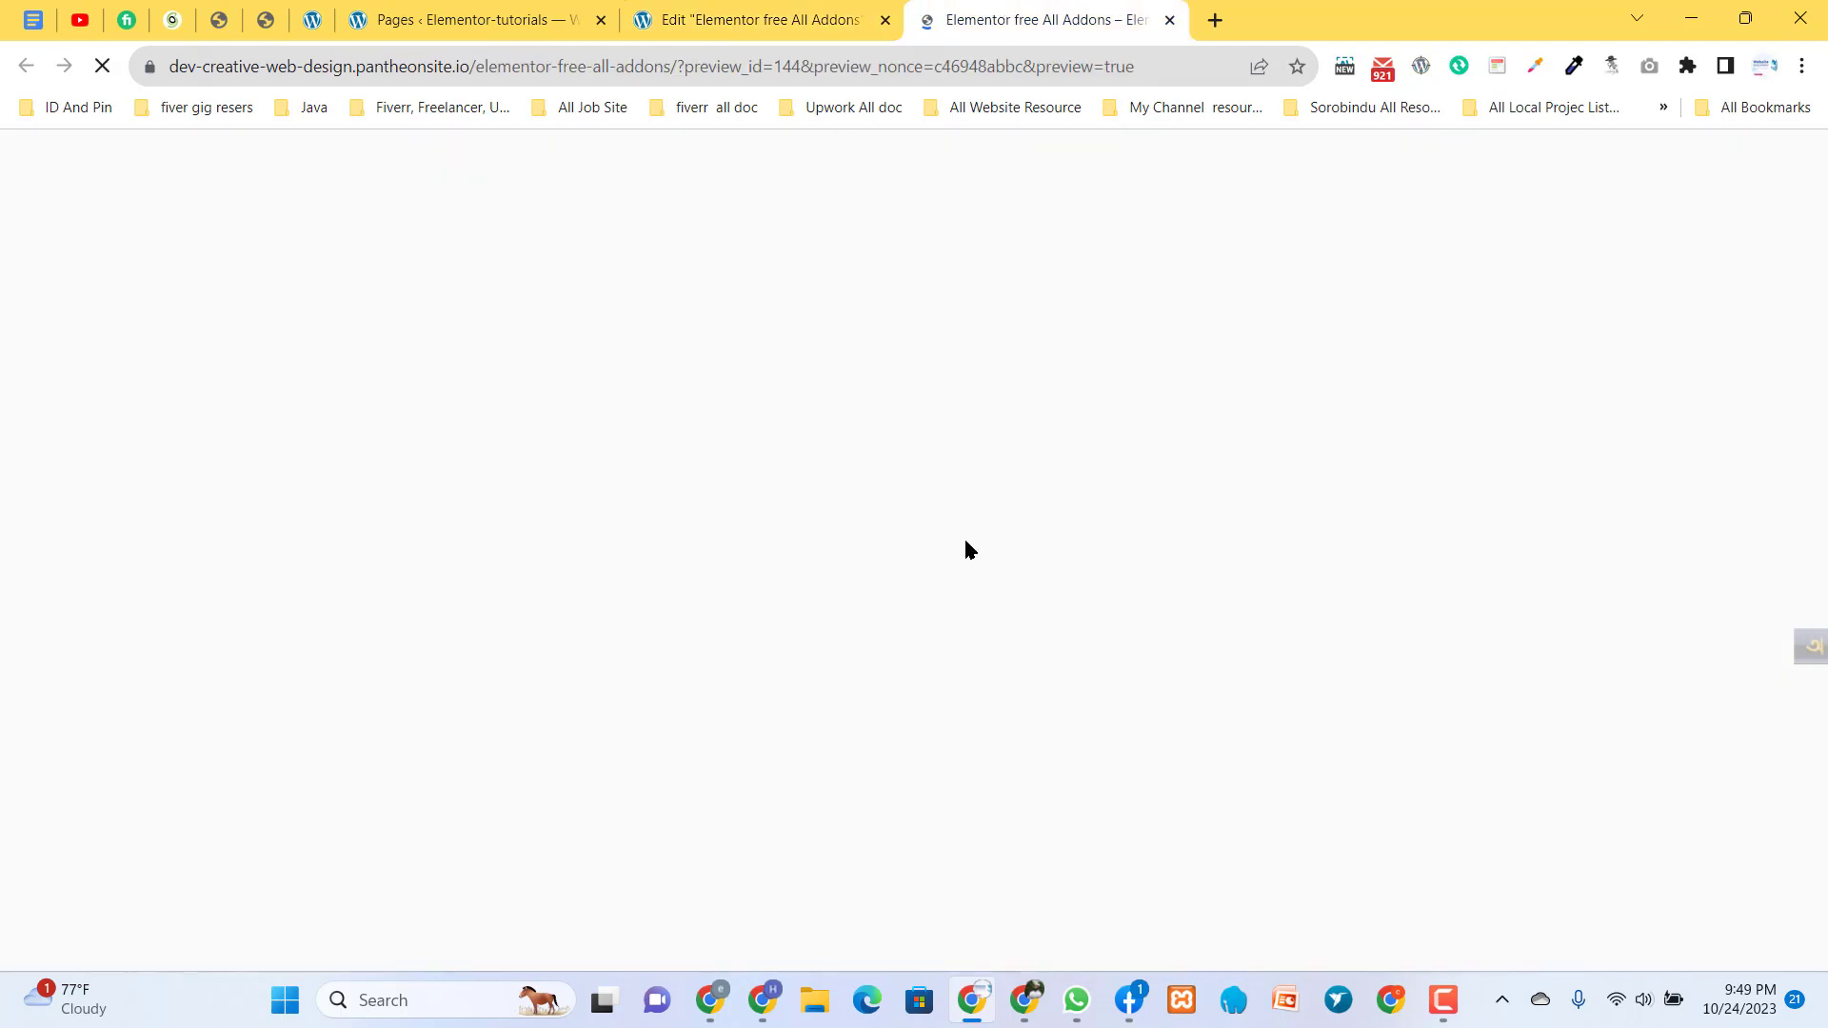
click(744, 11)
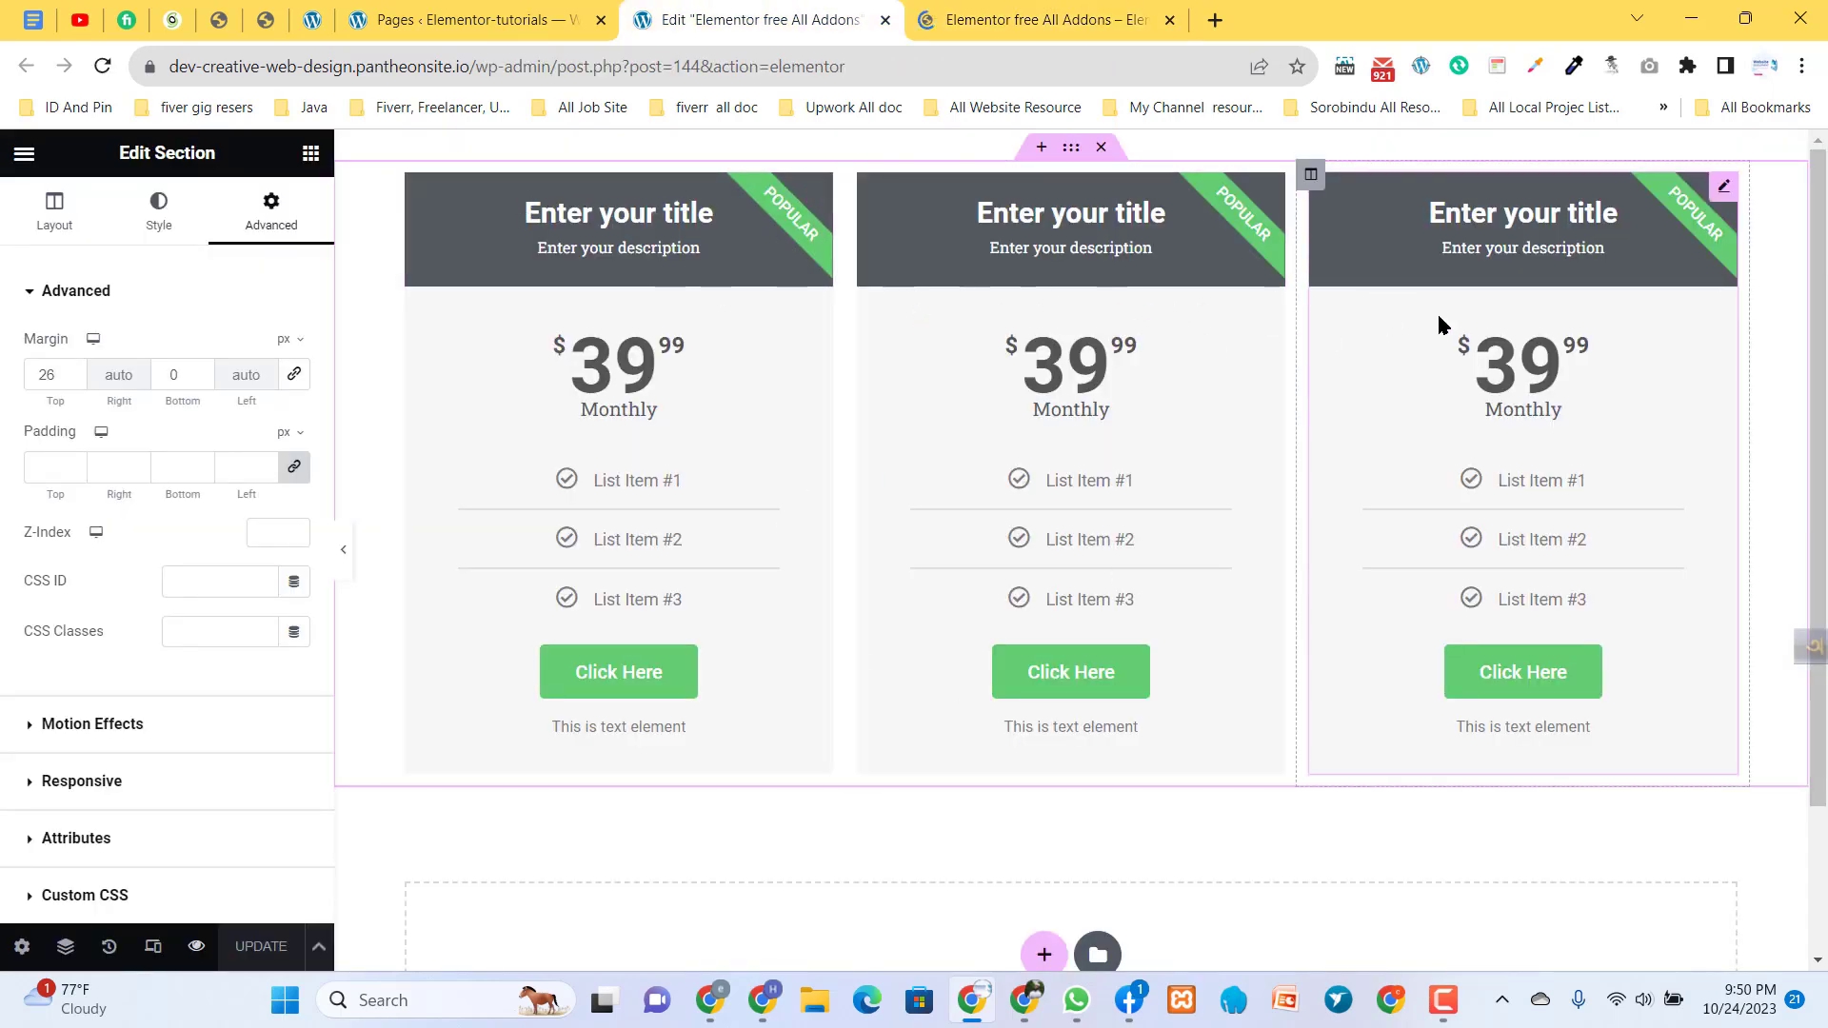
- Delete the price tables in the two outer columns and open the middle price table for editing
right_click(1717, 203)
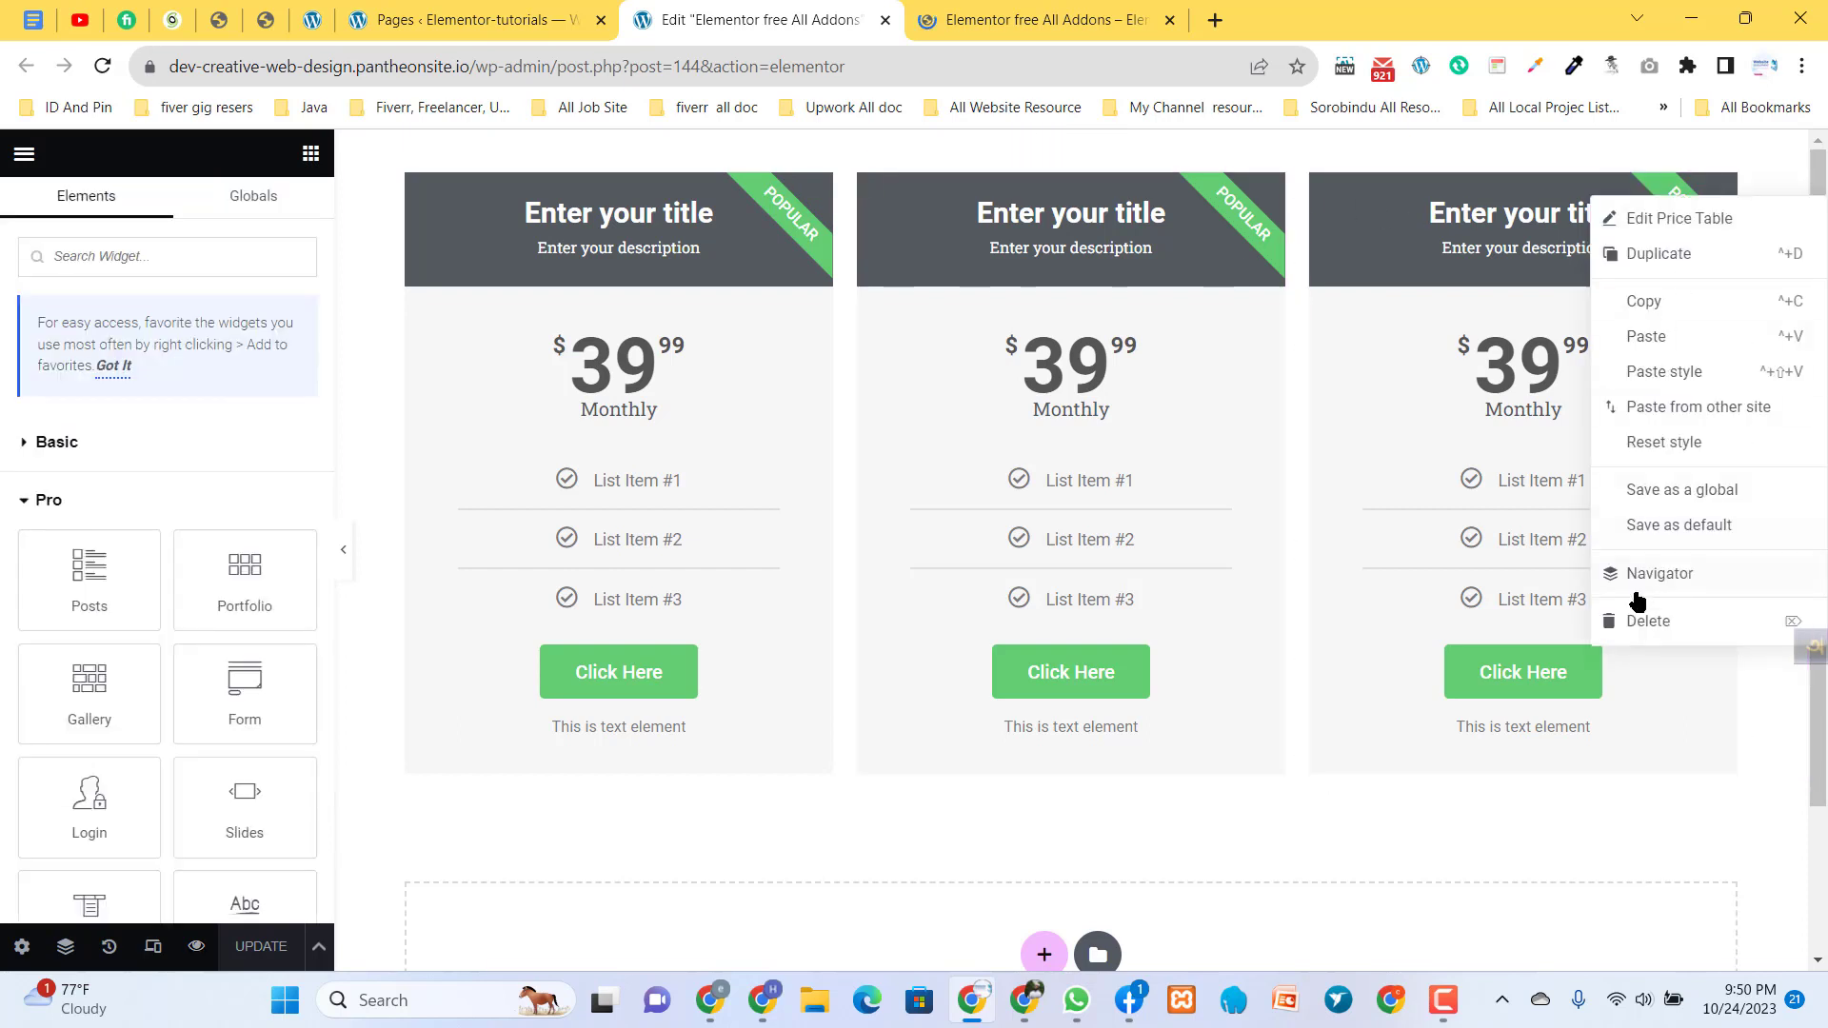
click(1638, 625)
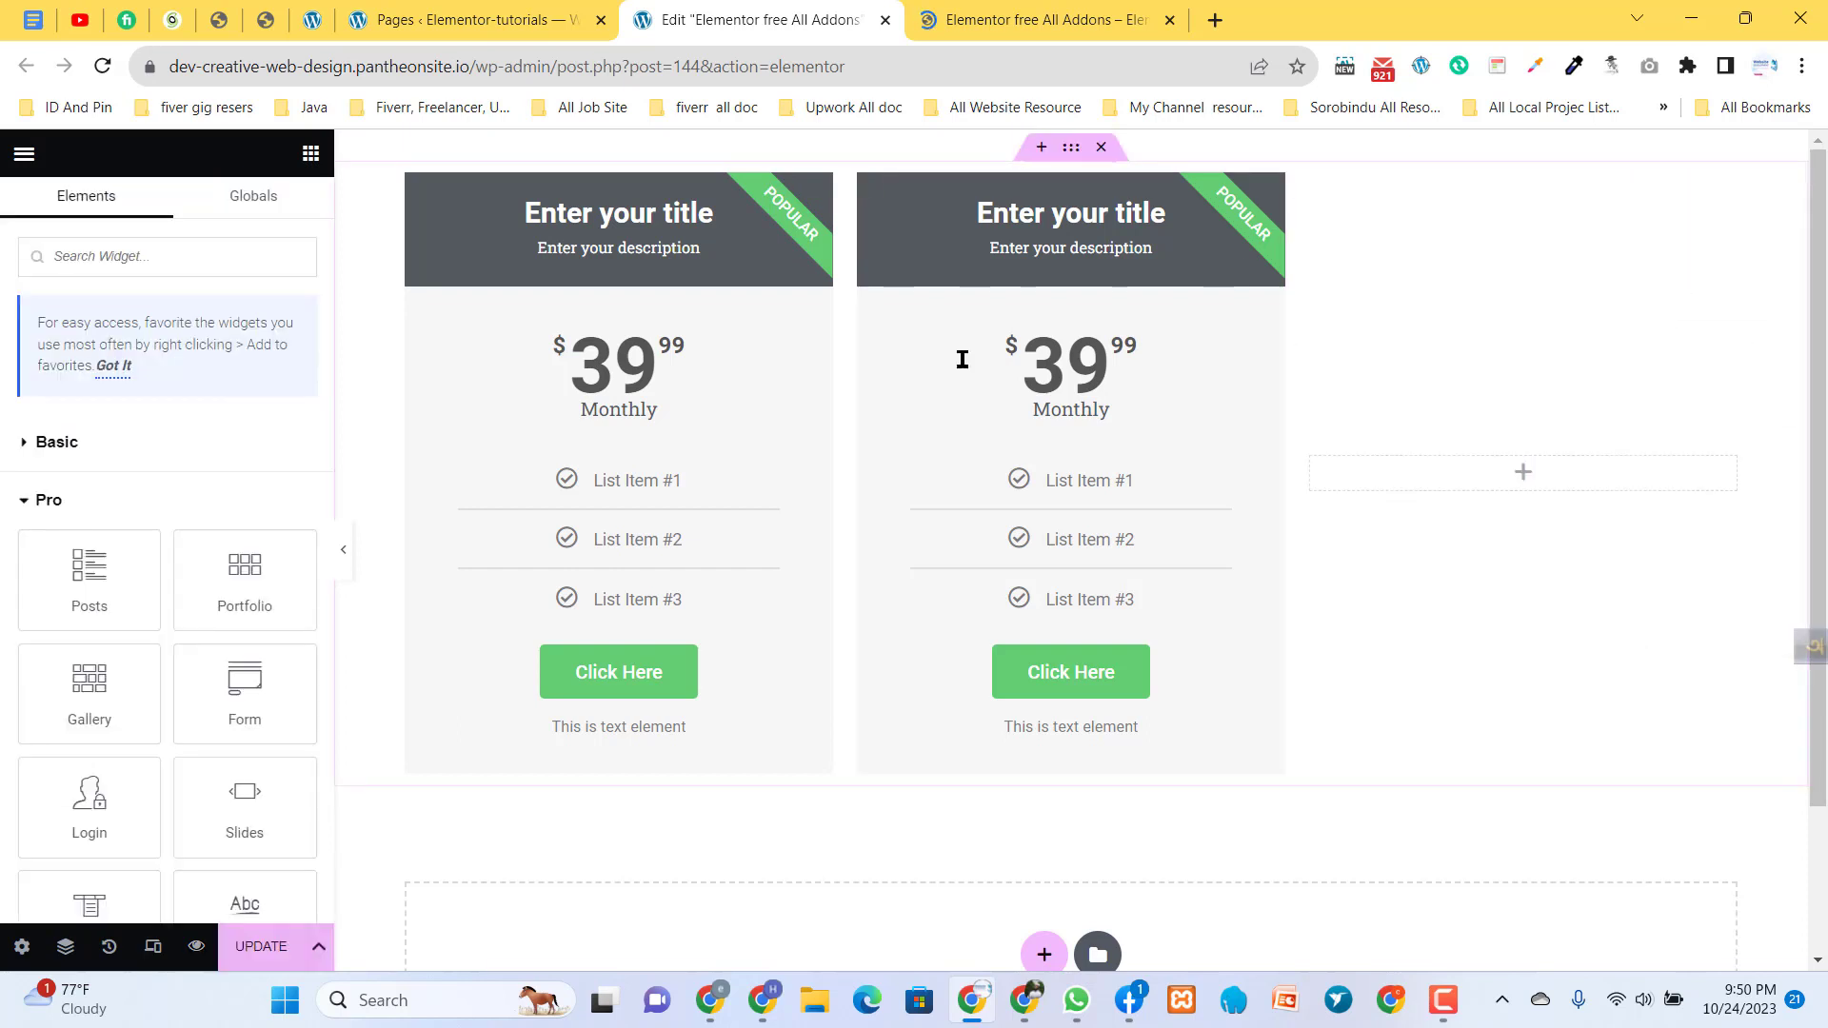
right_click(817, 204)
click(880, 628)
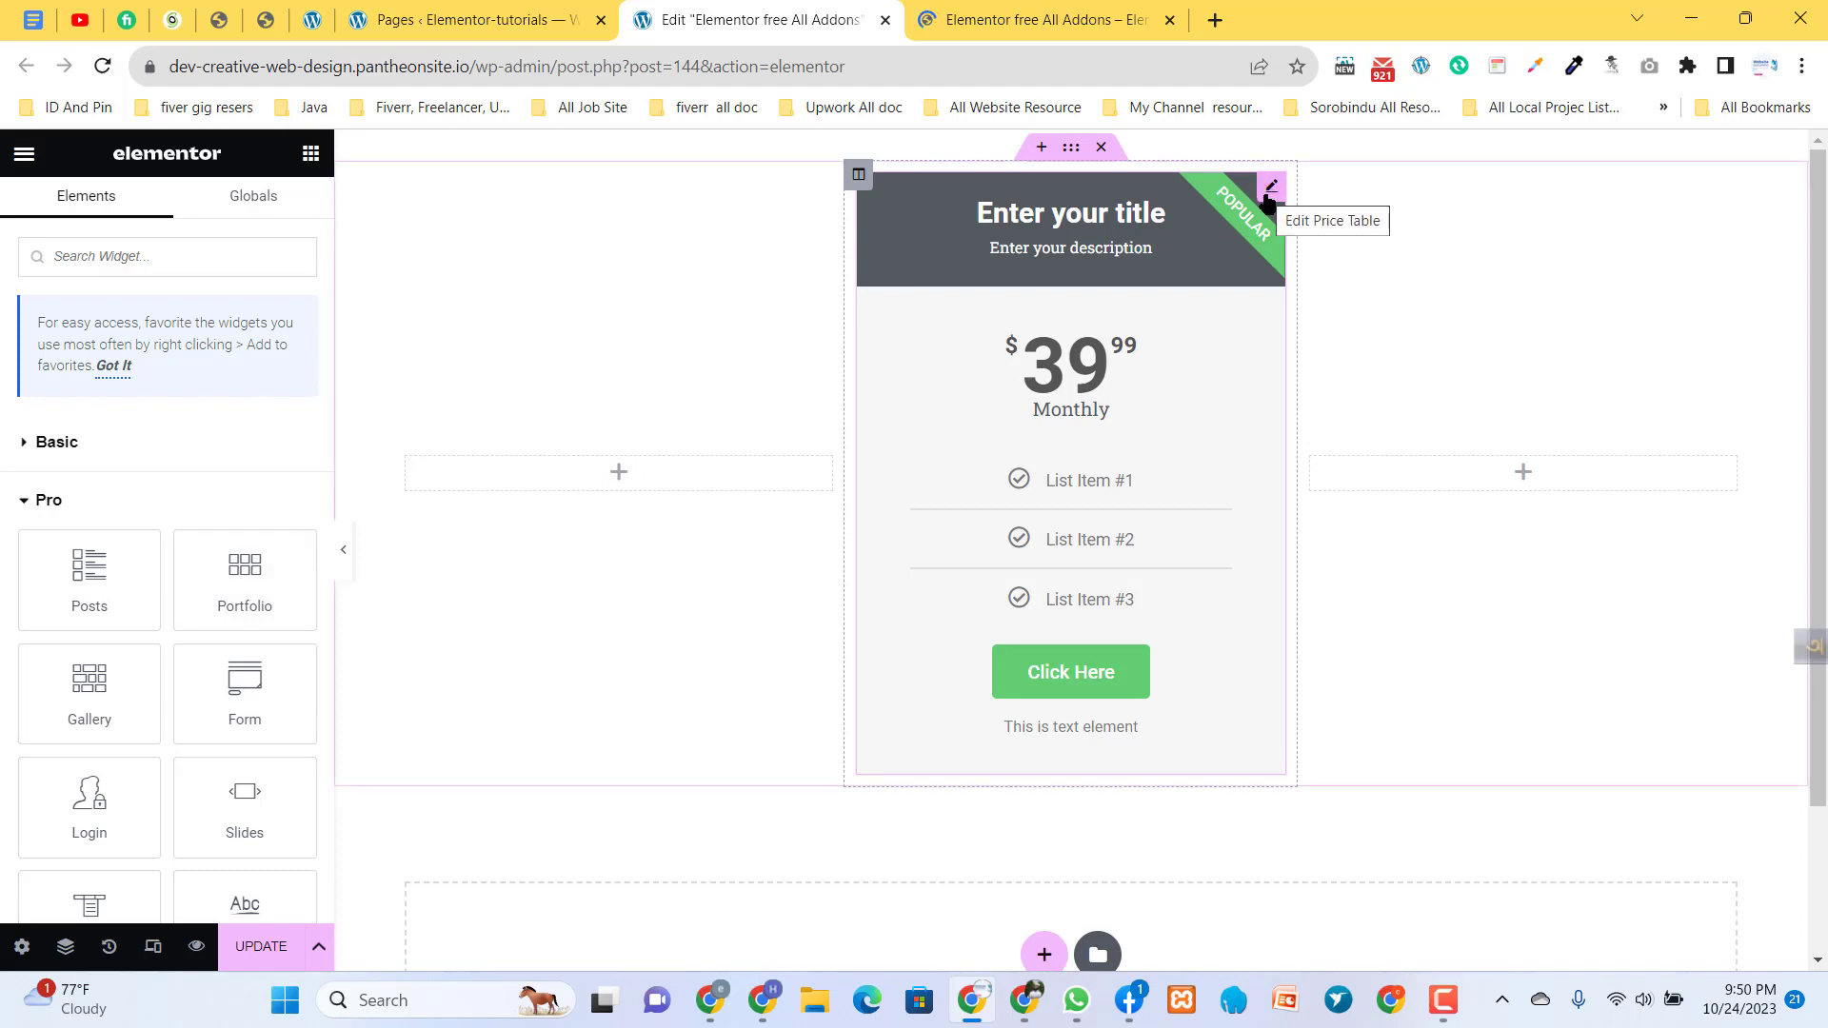
click(1270, 188)
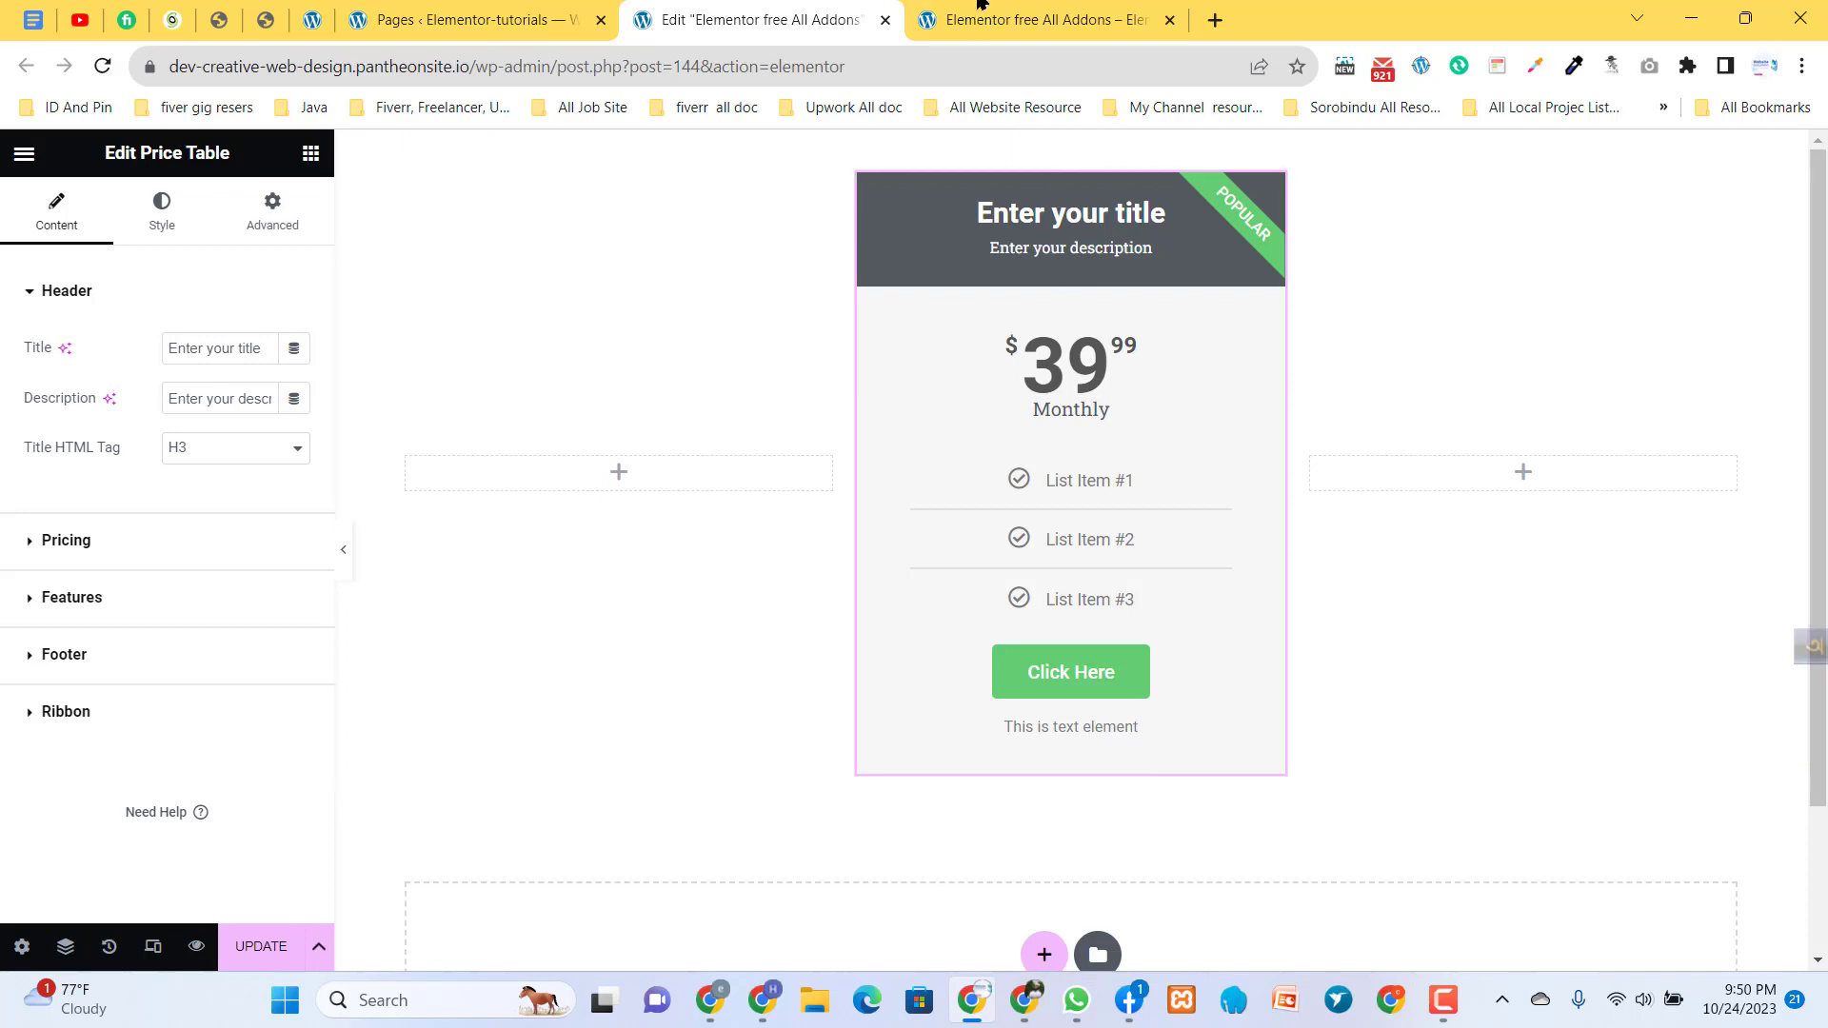
- Examine the middle price table's period, list items, footer text and ribbon on the preview page
click(1043, 20)
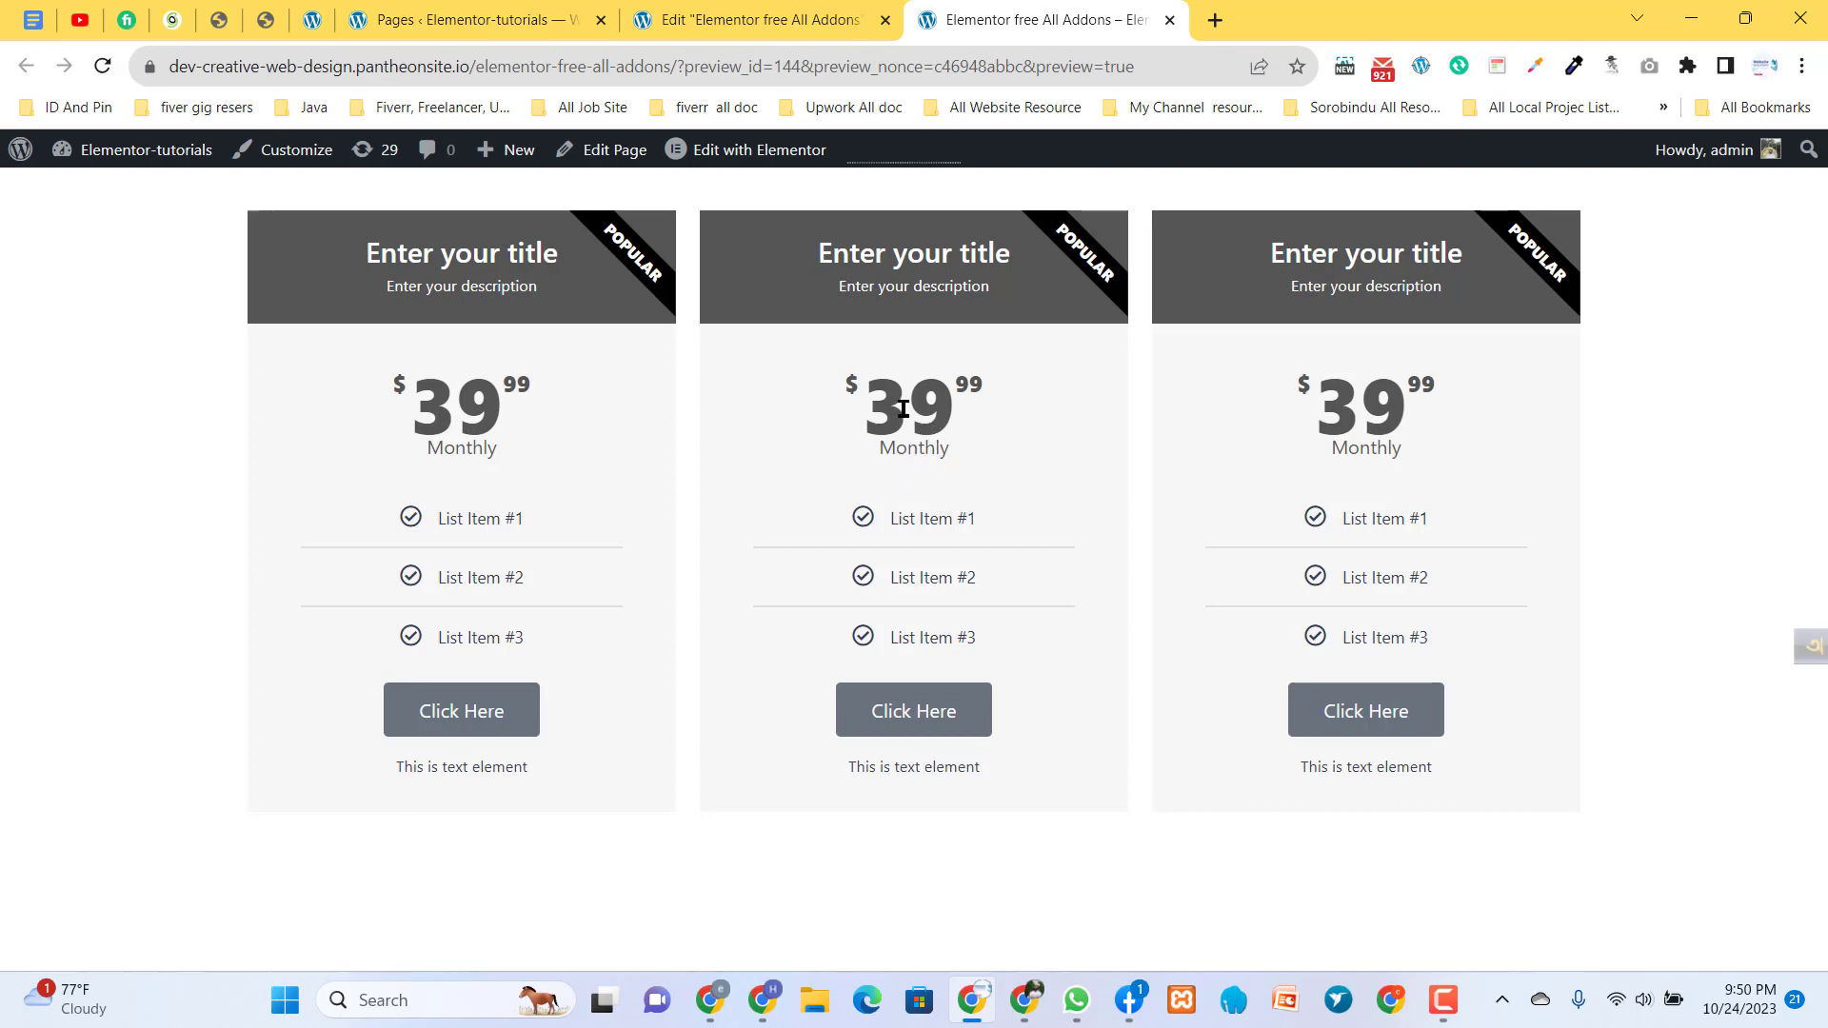
drag(874, 466, 973, 465)
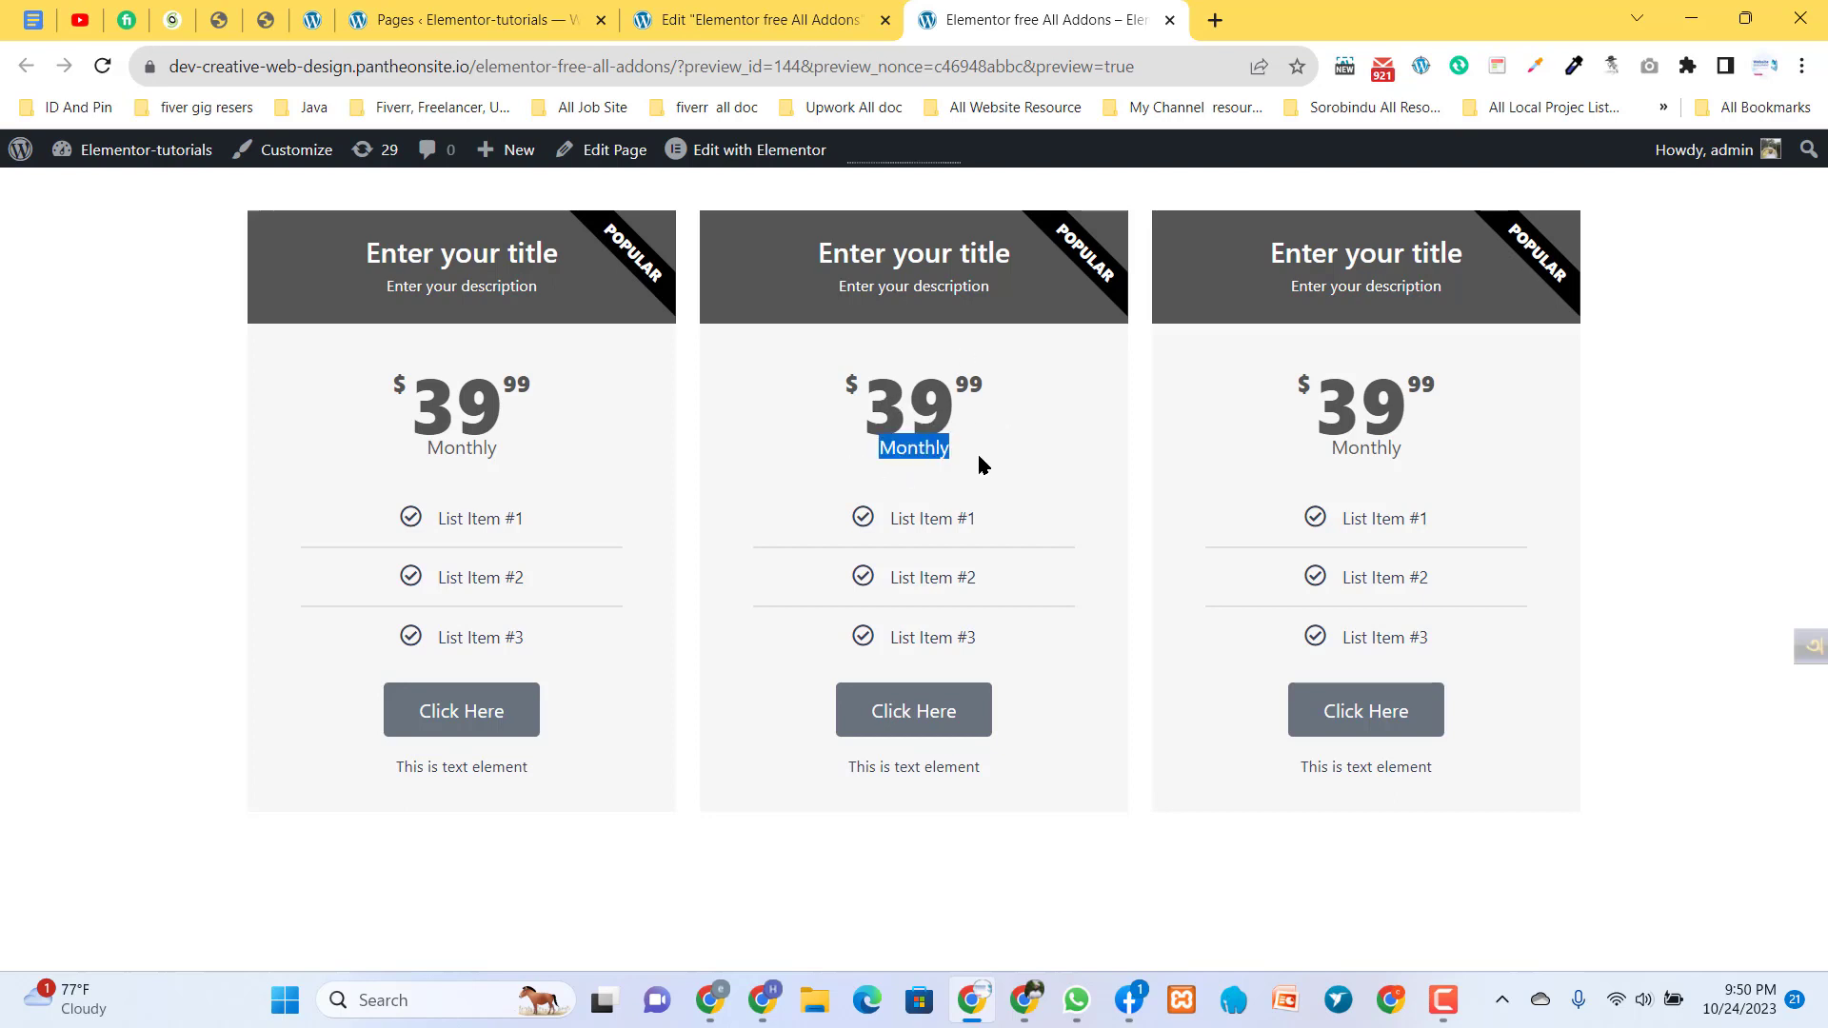
click(972, 480)
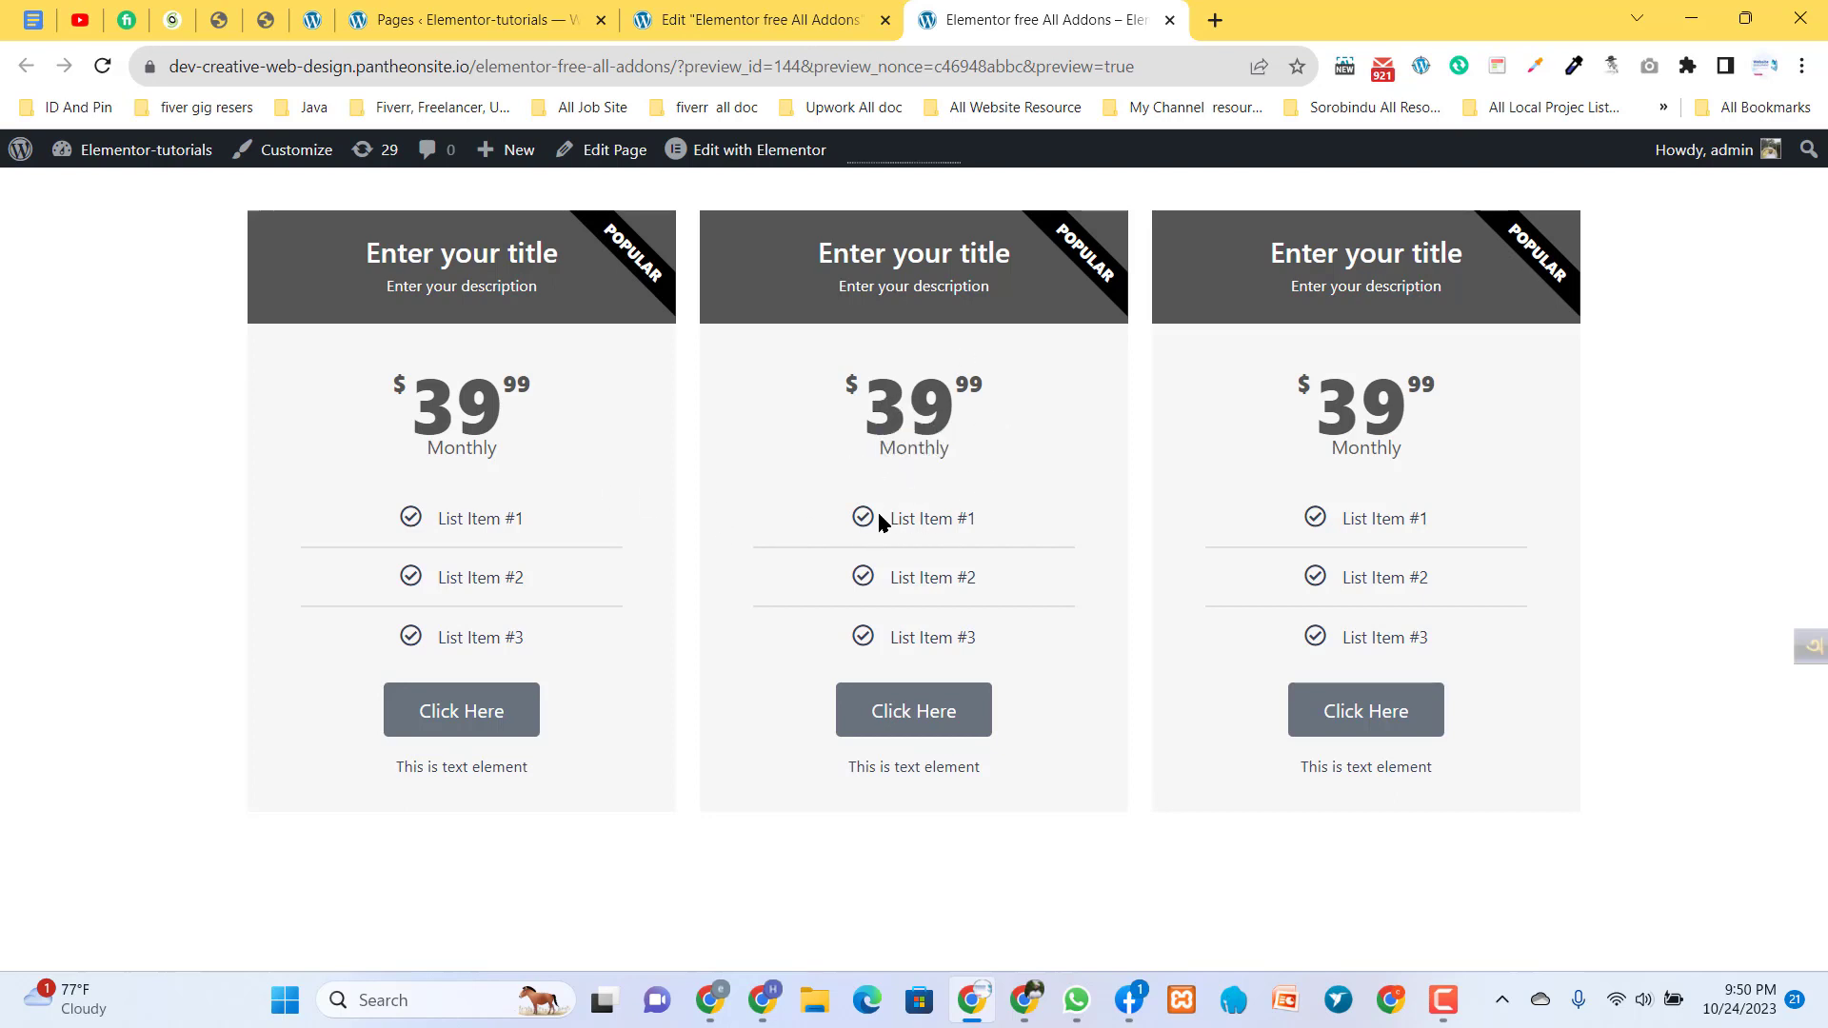
drag(897, 519, 968, 520)
drag(924, 767, 868, 777)
click(1061, 316)
click(741, 12)
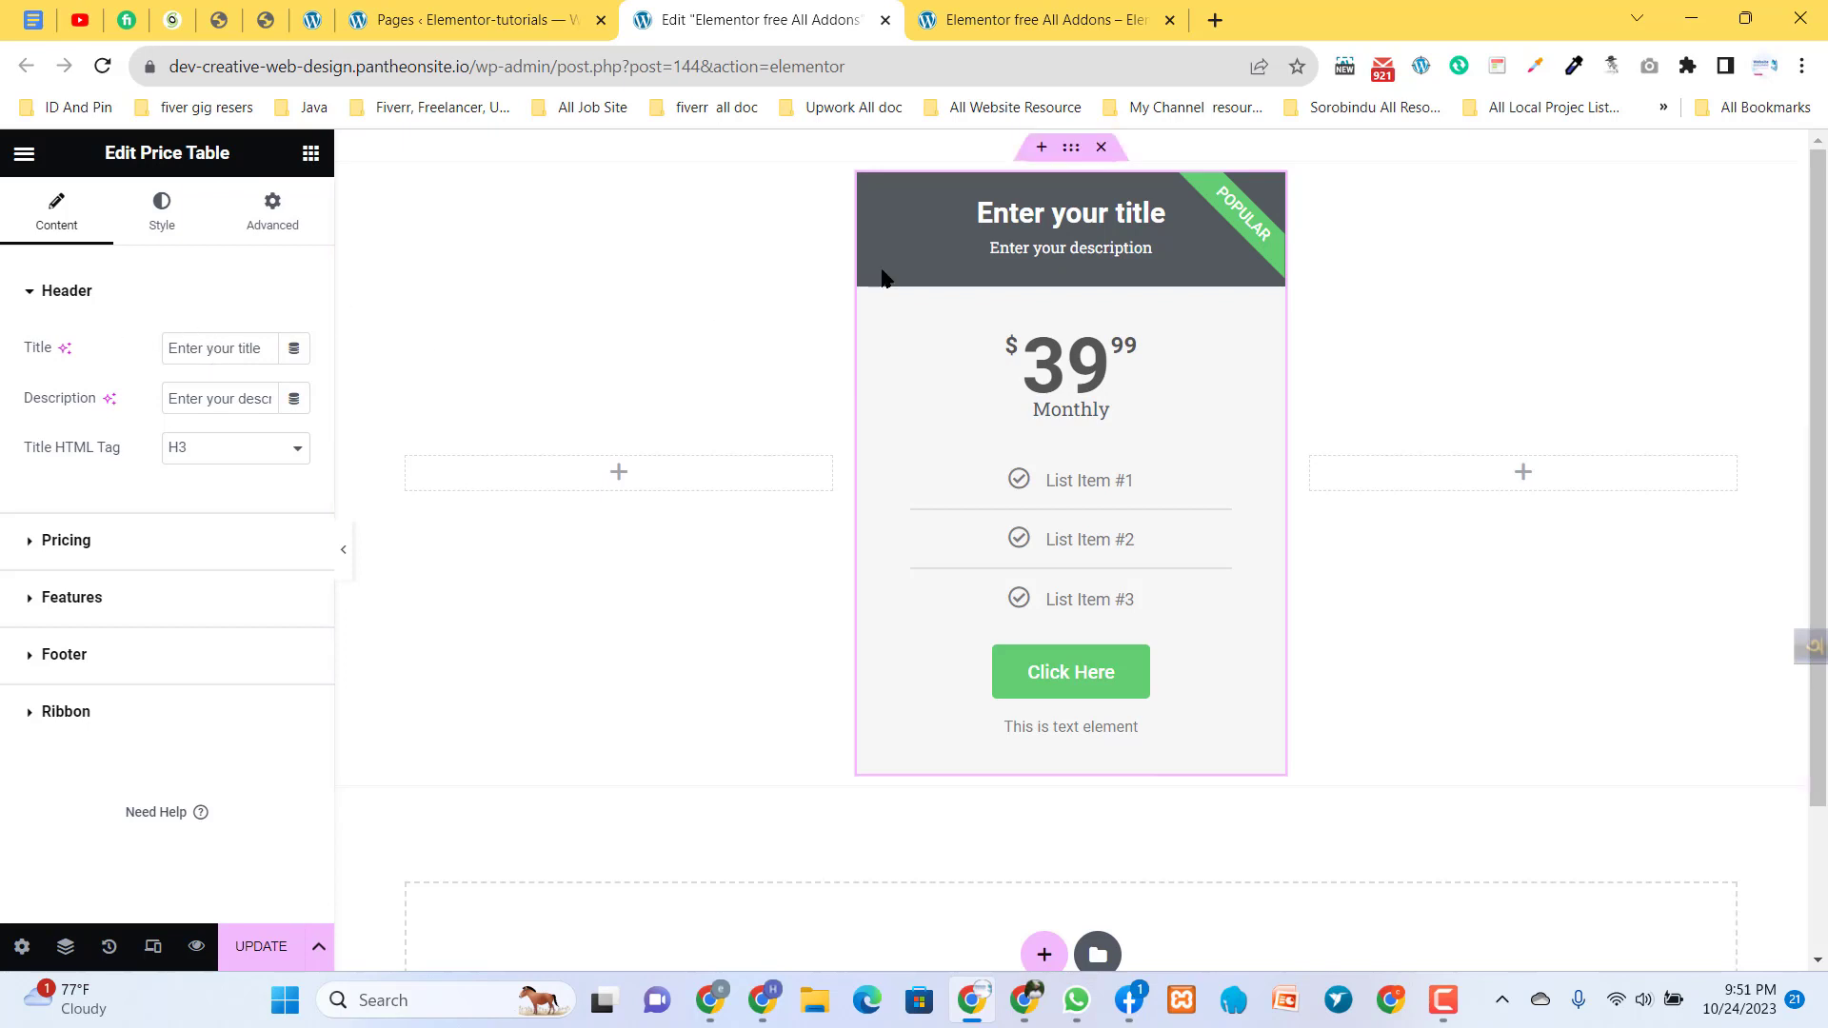
- Set the middle price table's title to "Elementor"
triple_click(213, 347)
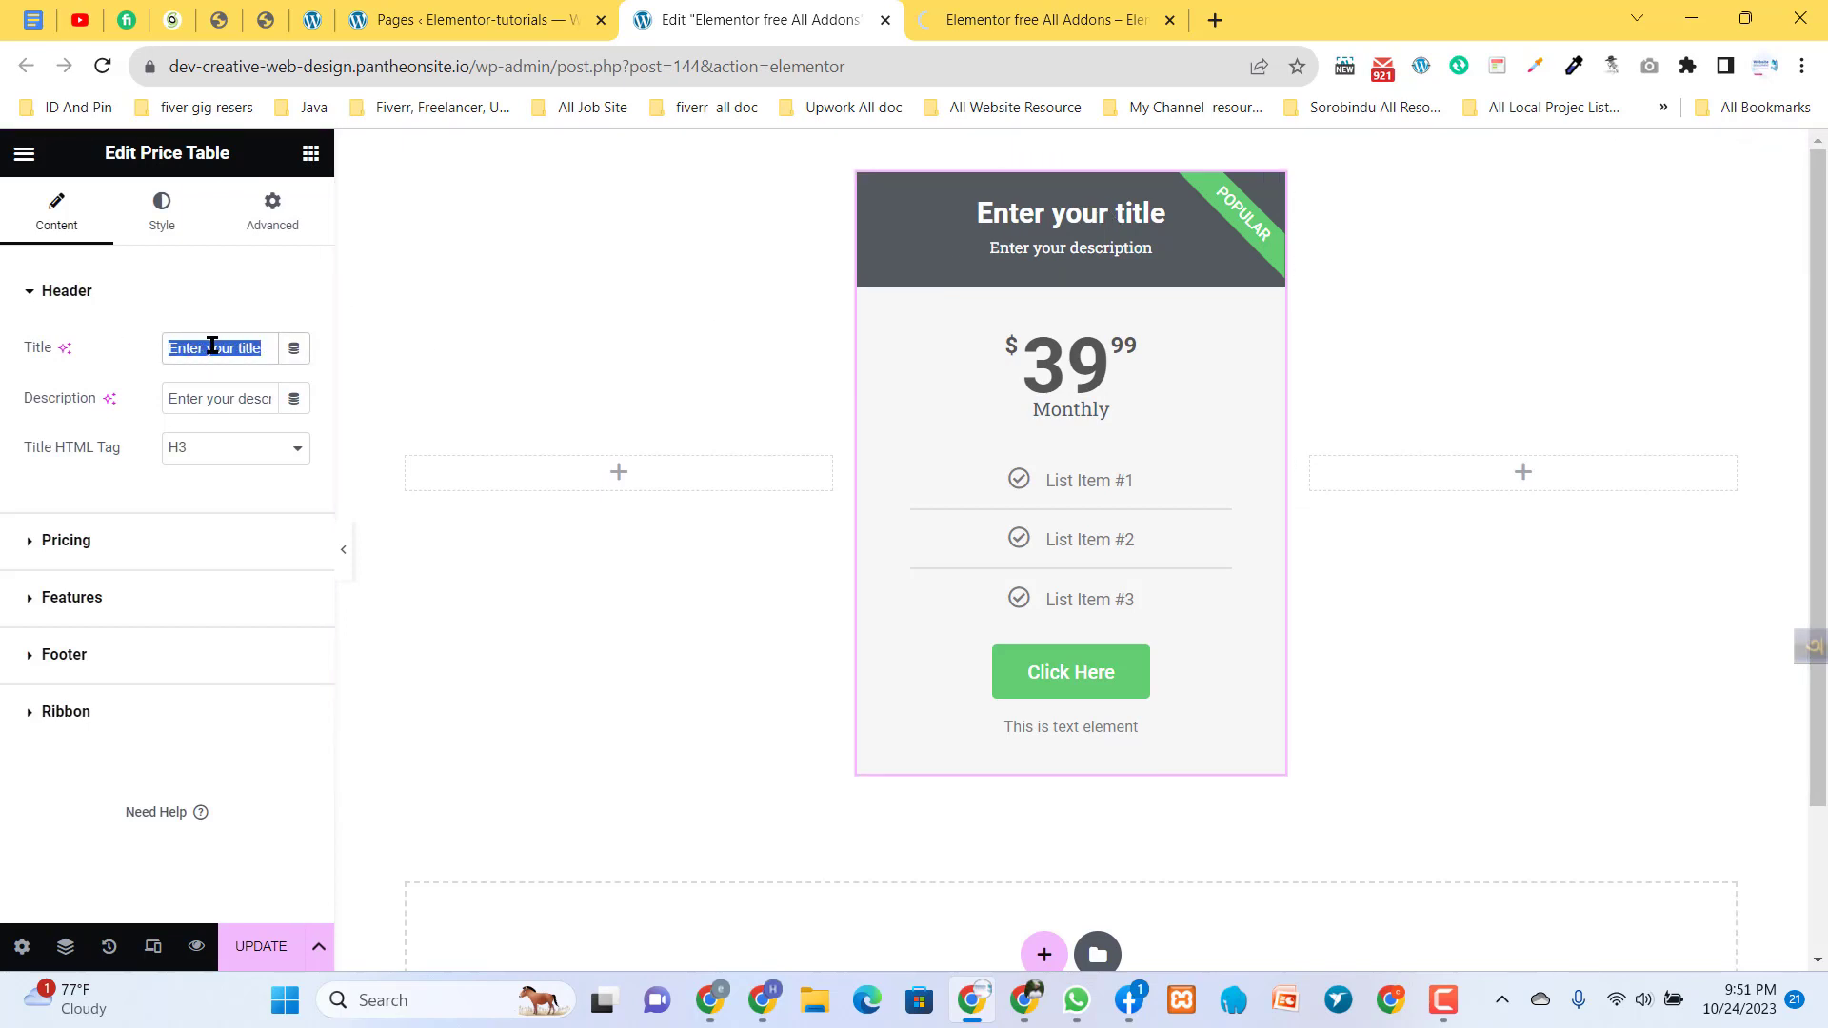
text(Elemenro)
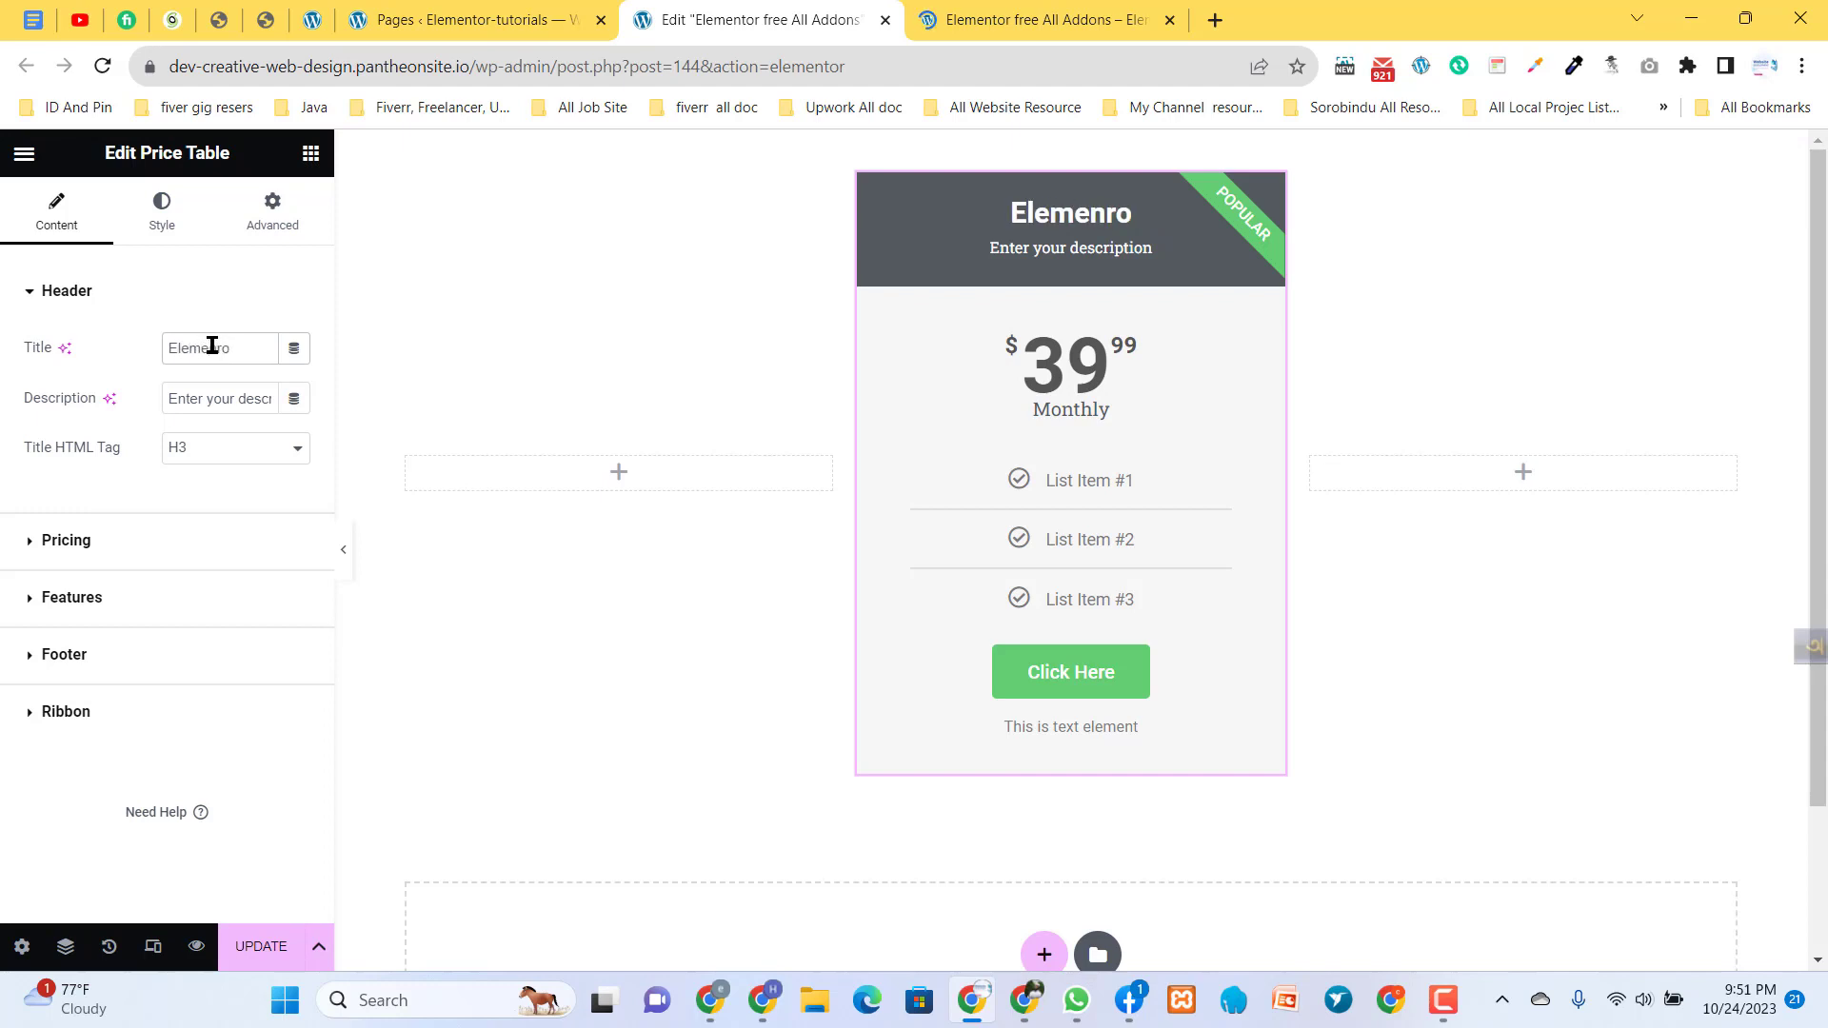
key(BackSpace)
key(BackSpace)
text(t)
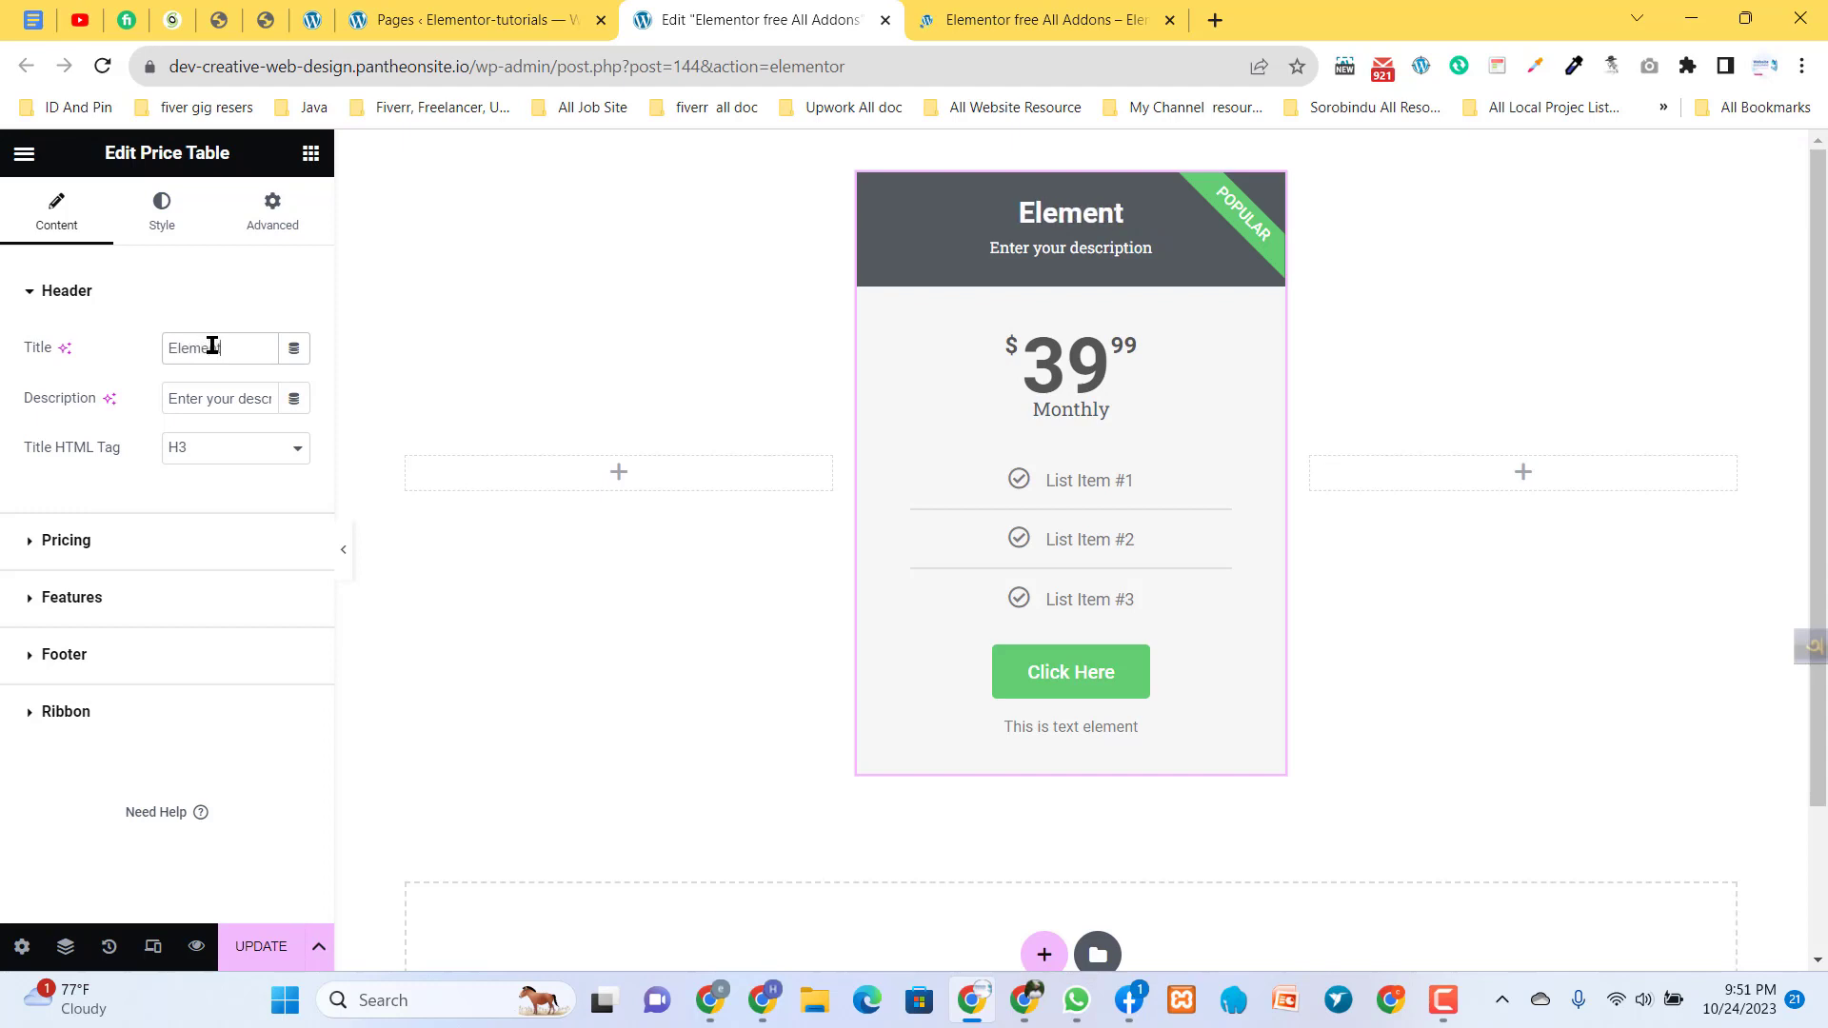
text(or)
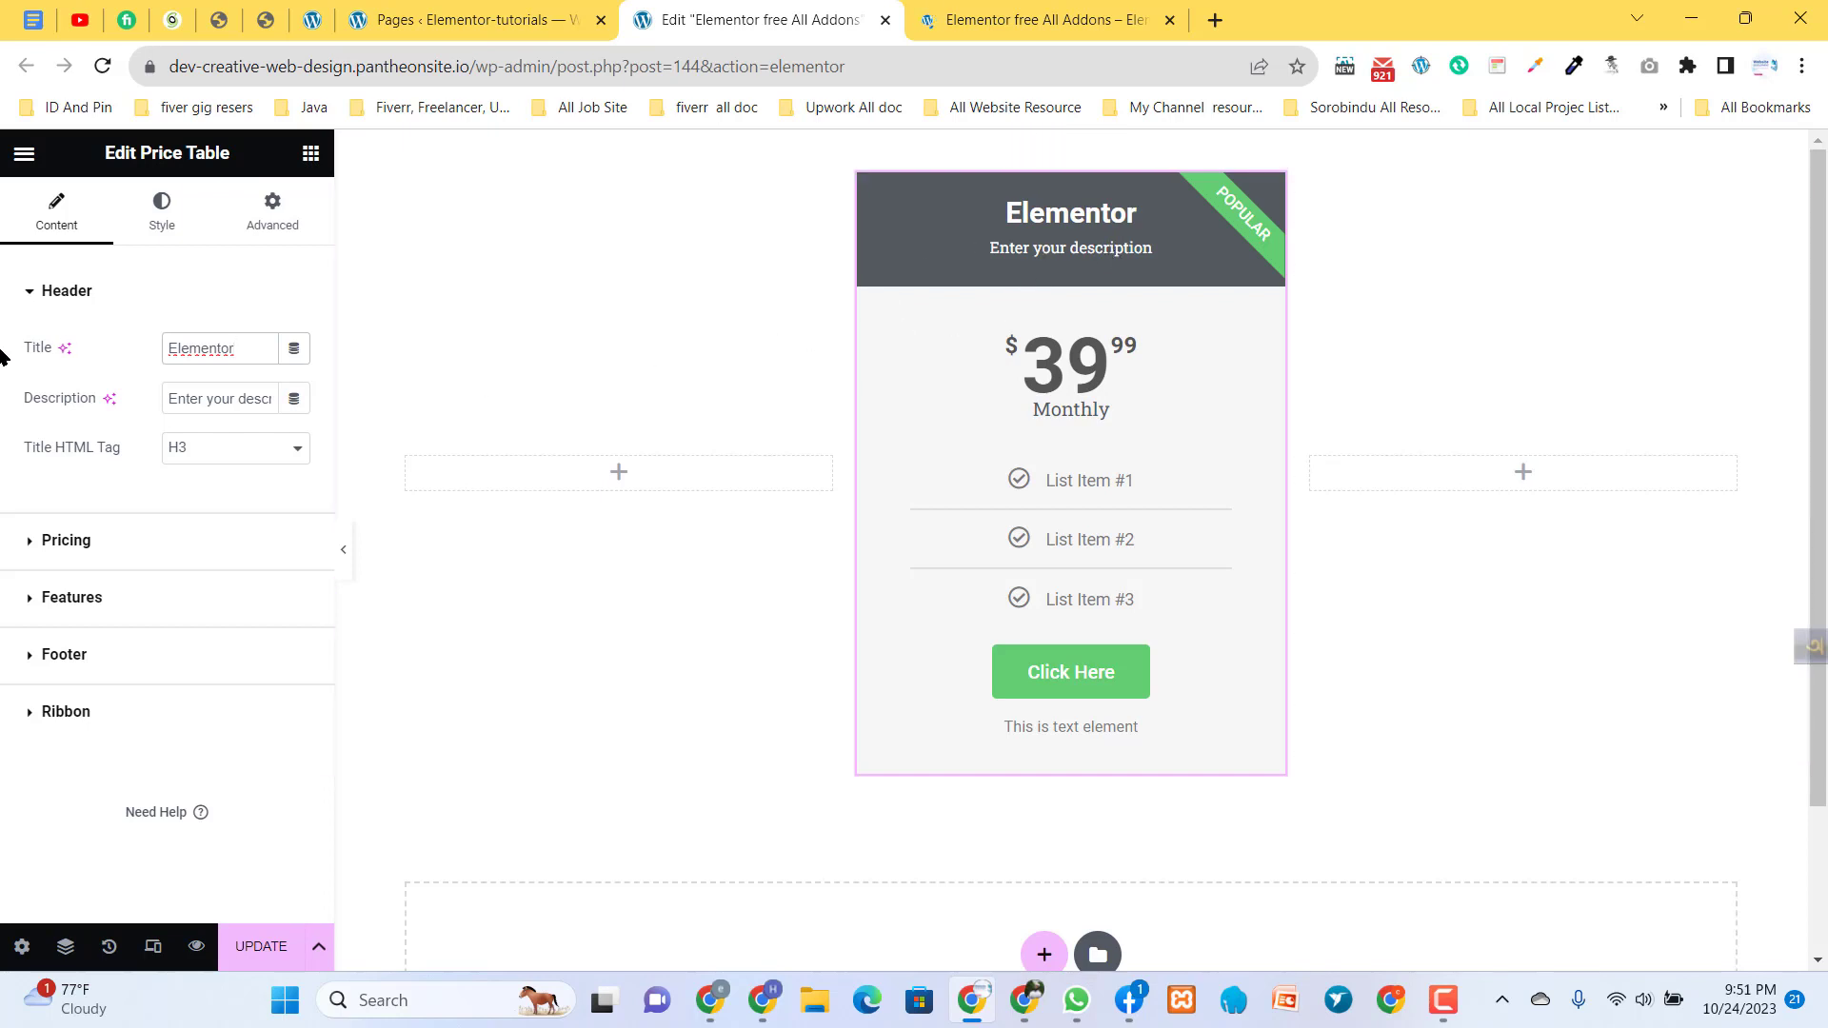
- Replace the price table's header description with "lorem" followed by a row of dots
triple_click(214, 399)
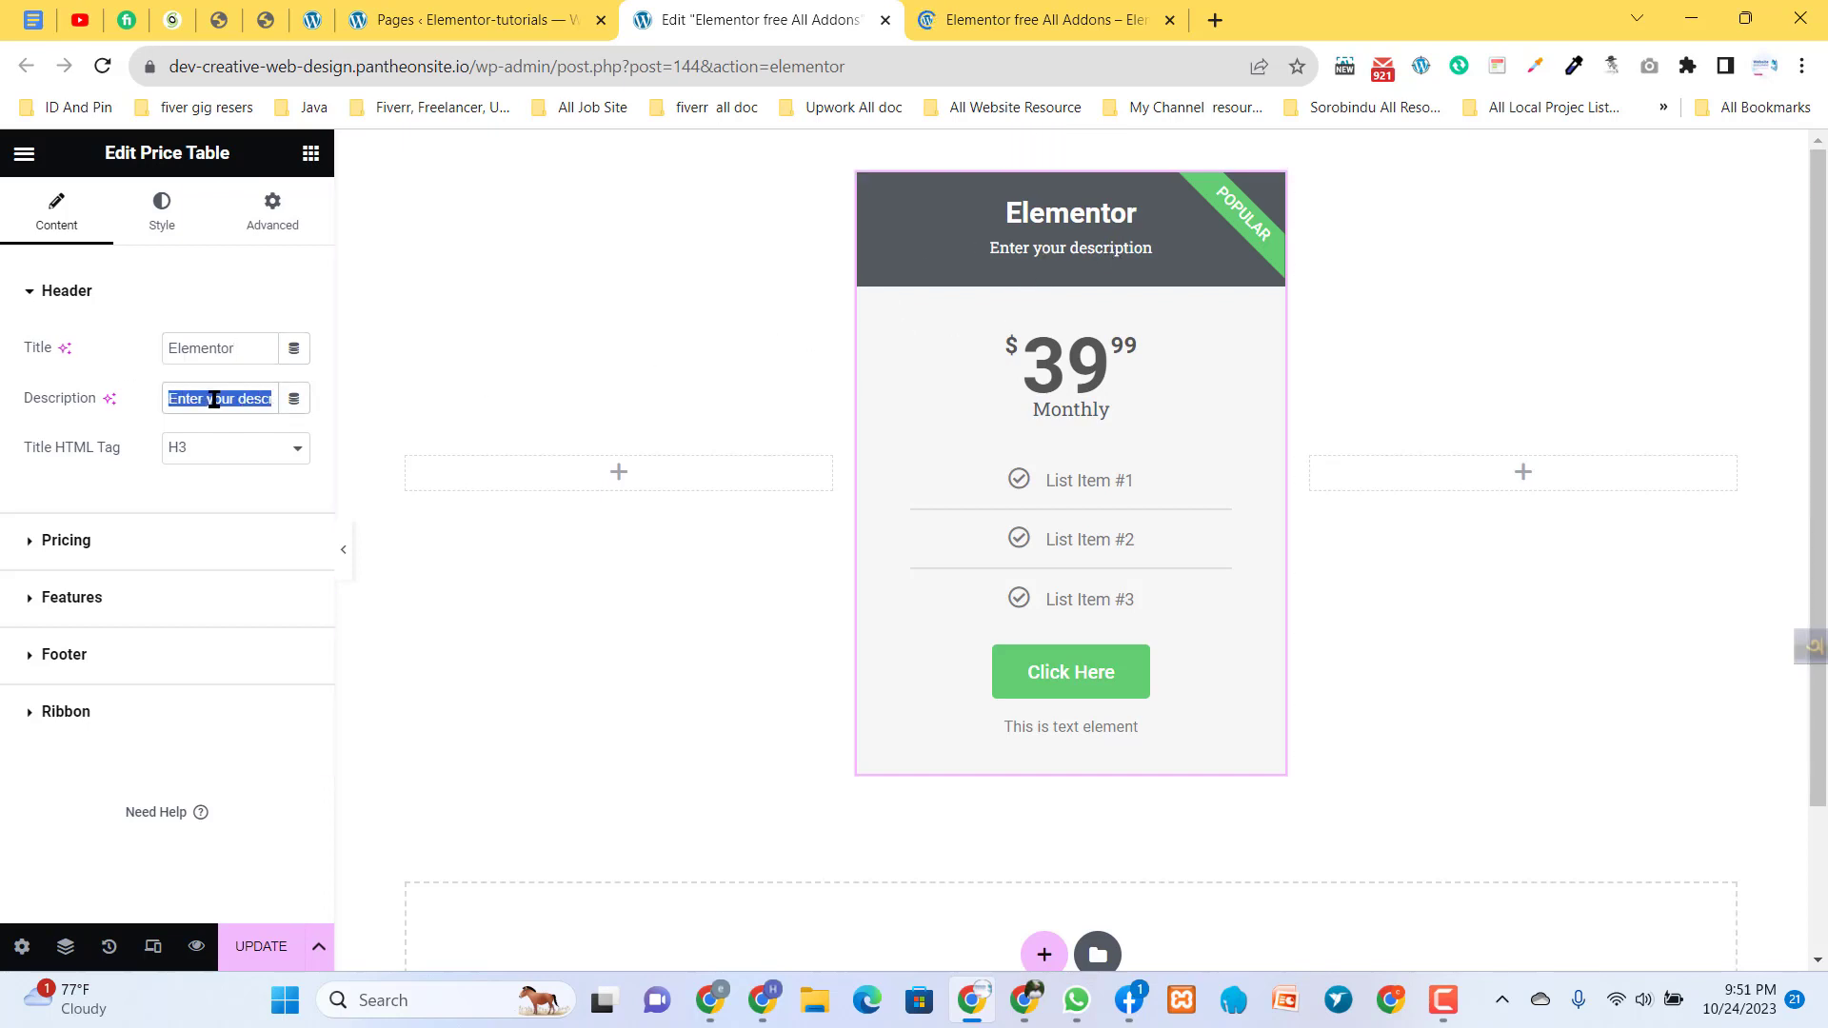
text(lorem)
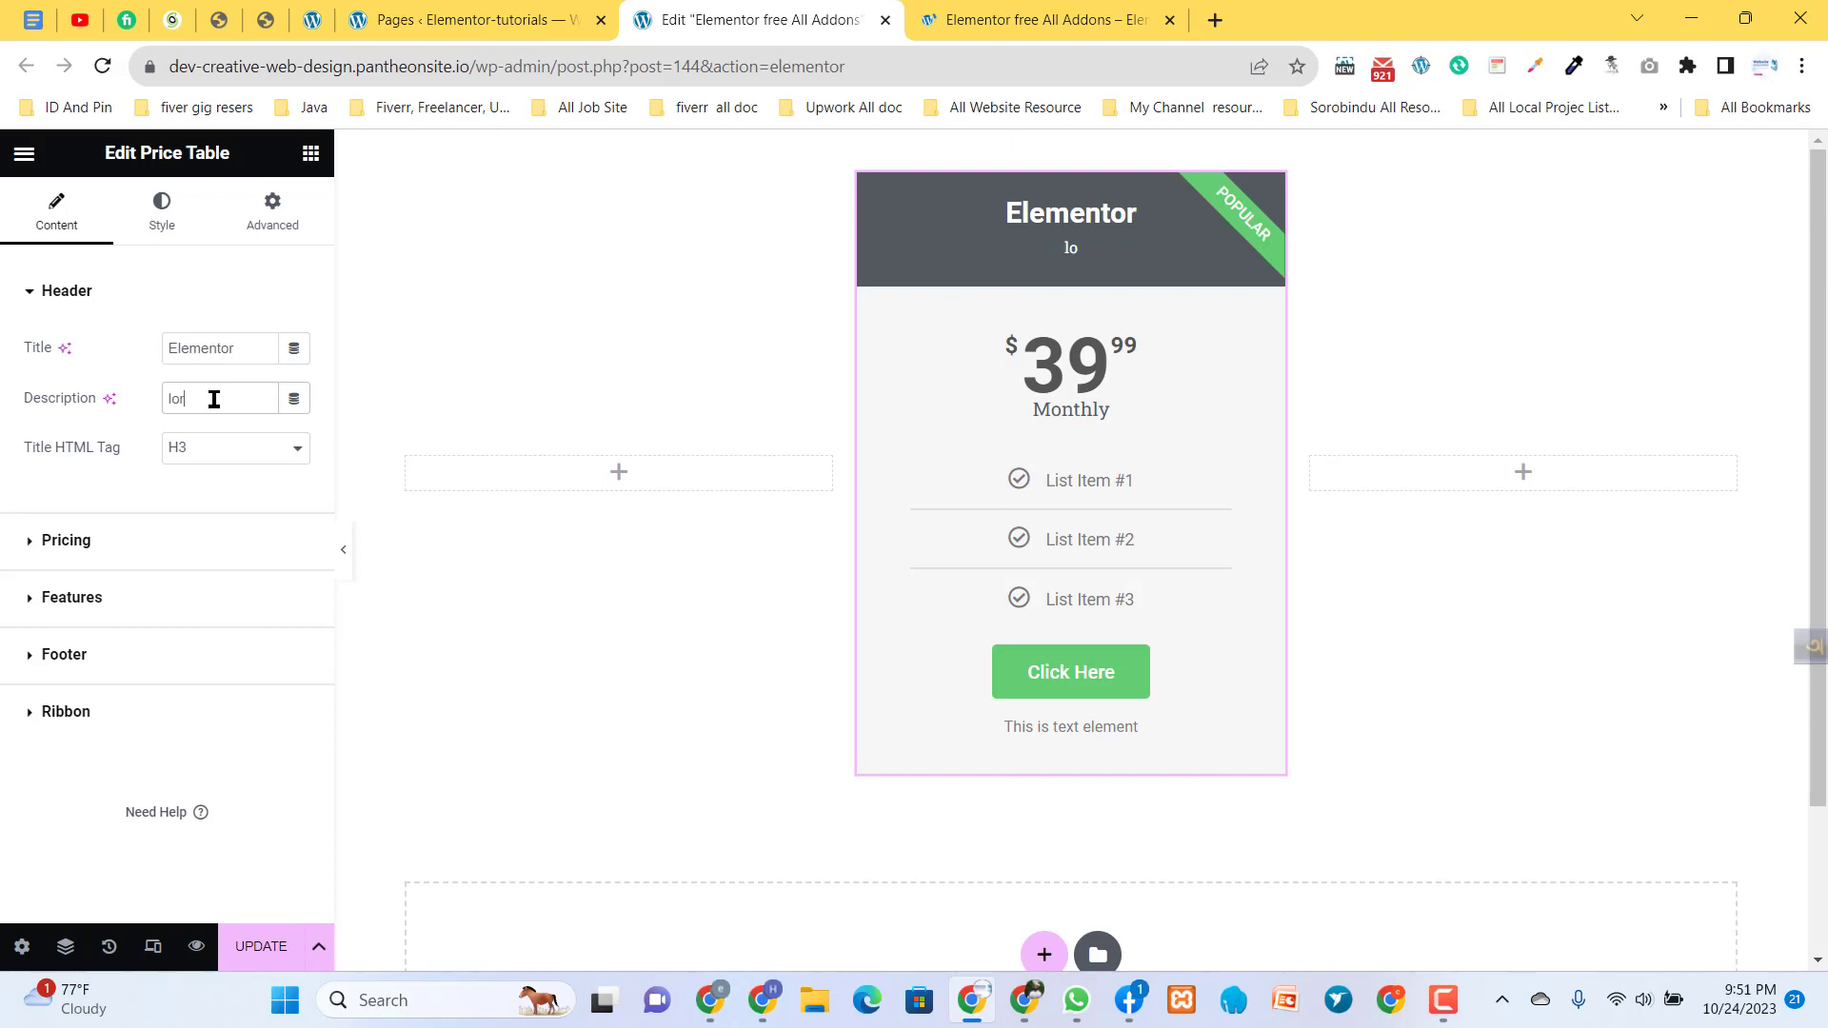
text(......................)
- Set the price table's currency symbol to Euro and look through the other currencies on offer
click(66, 540)
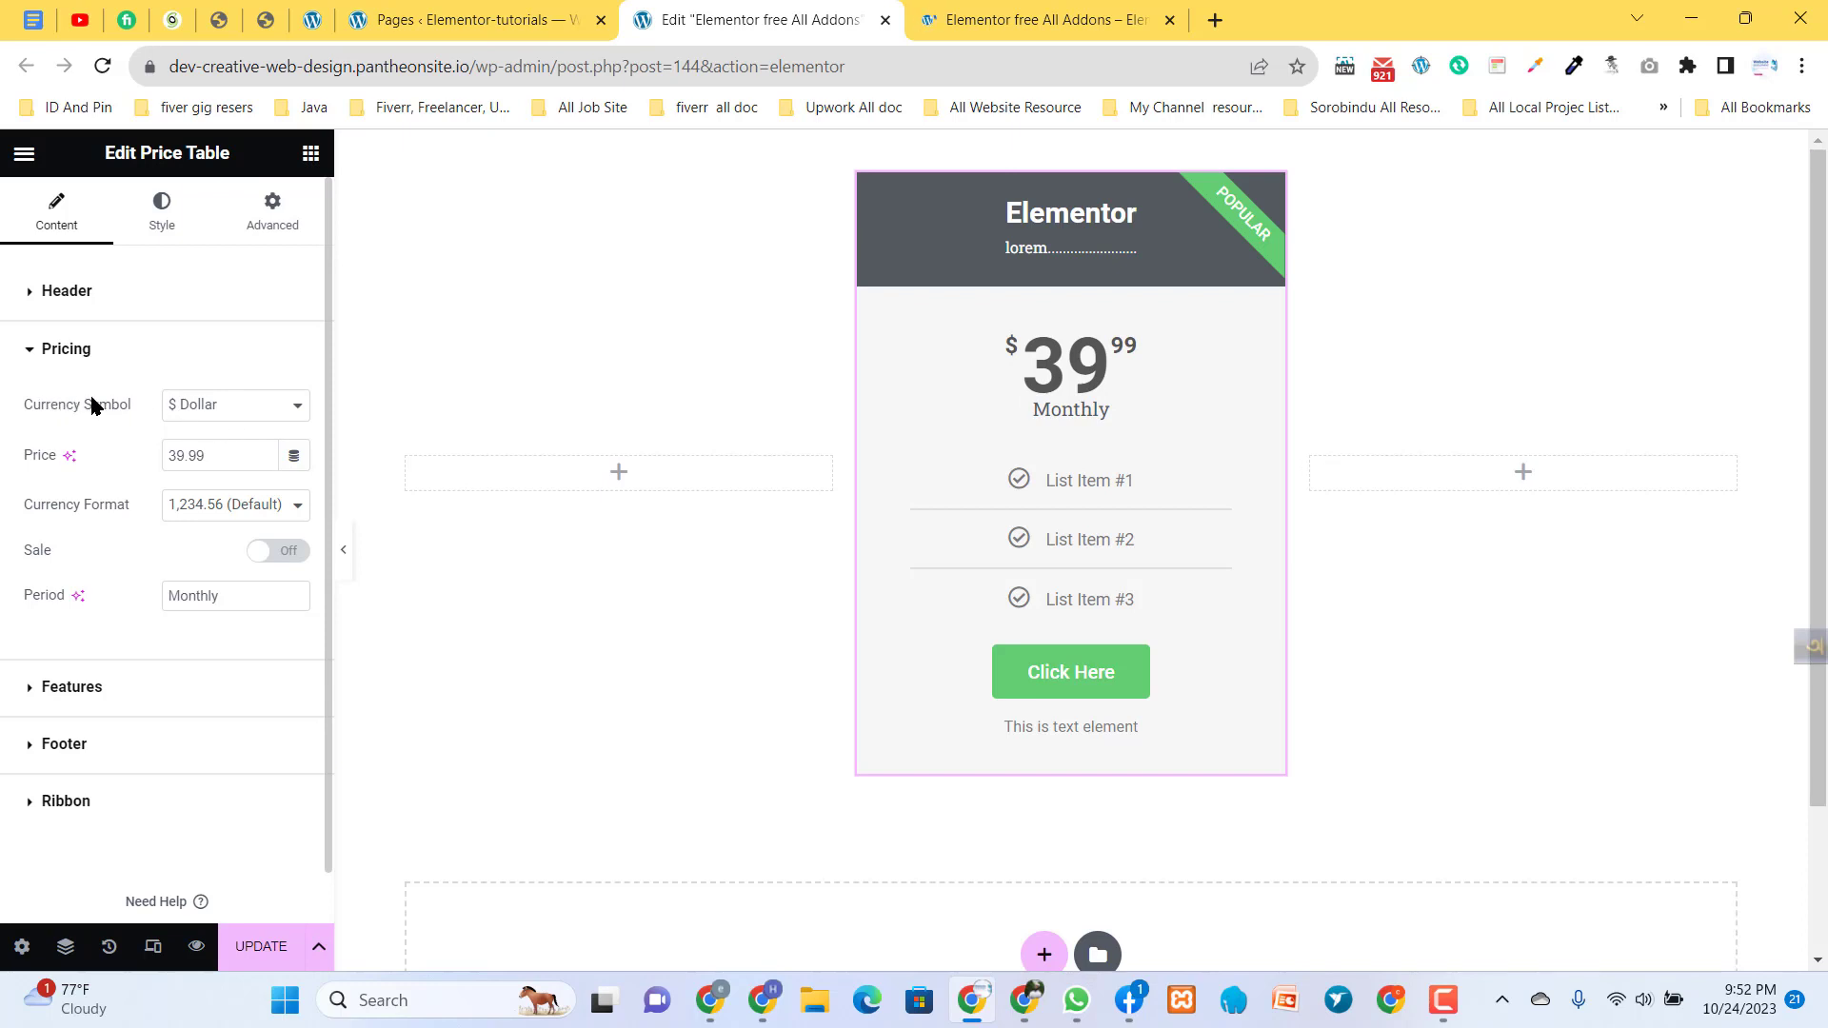
click(218, 407)
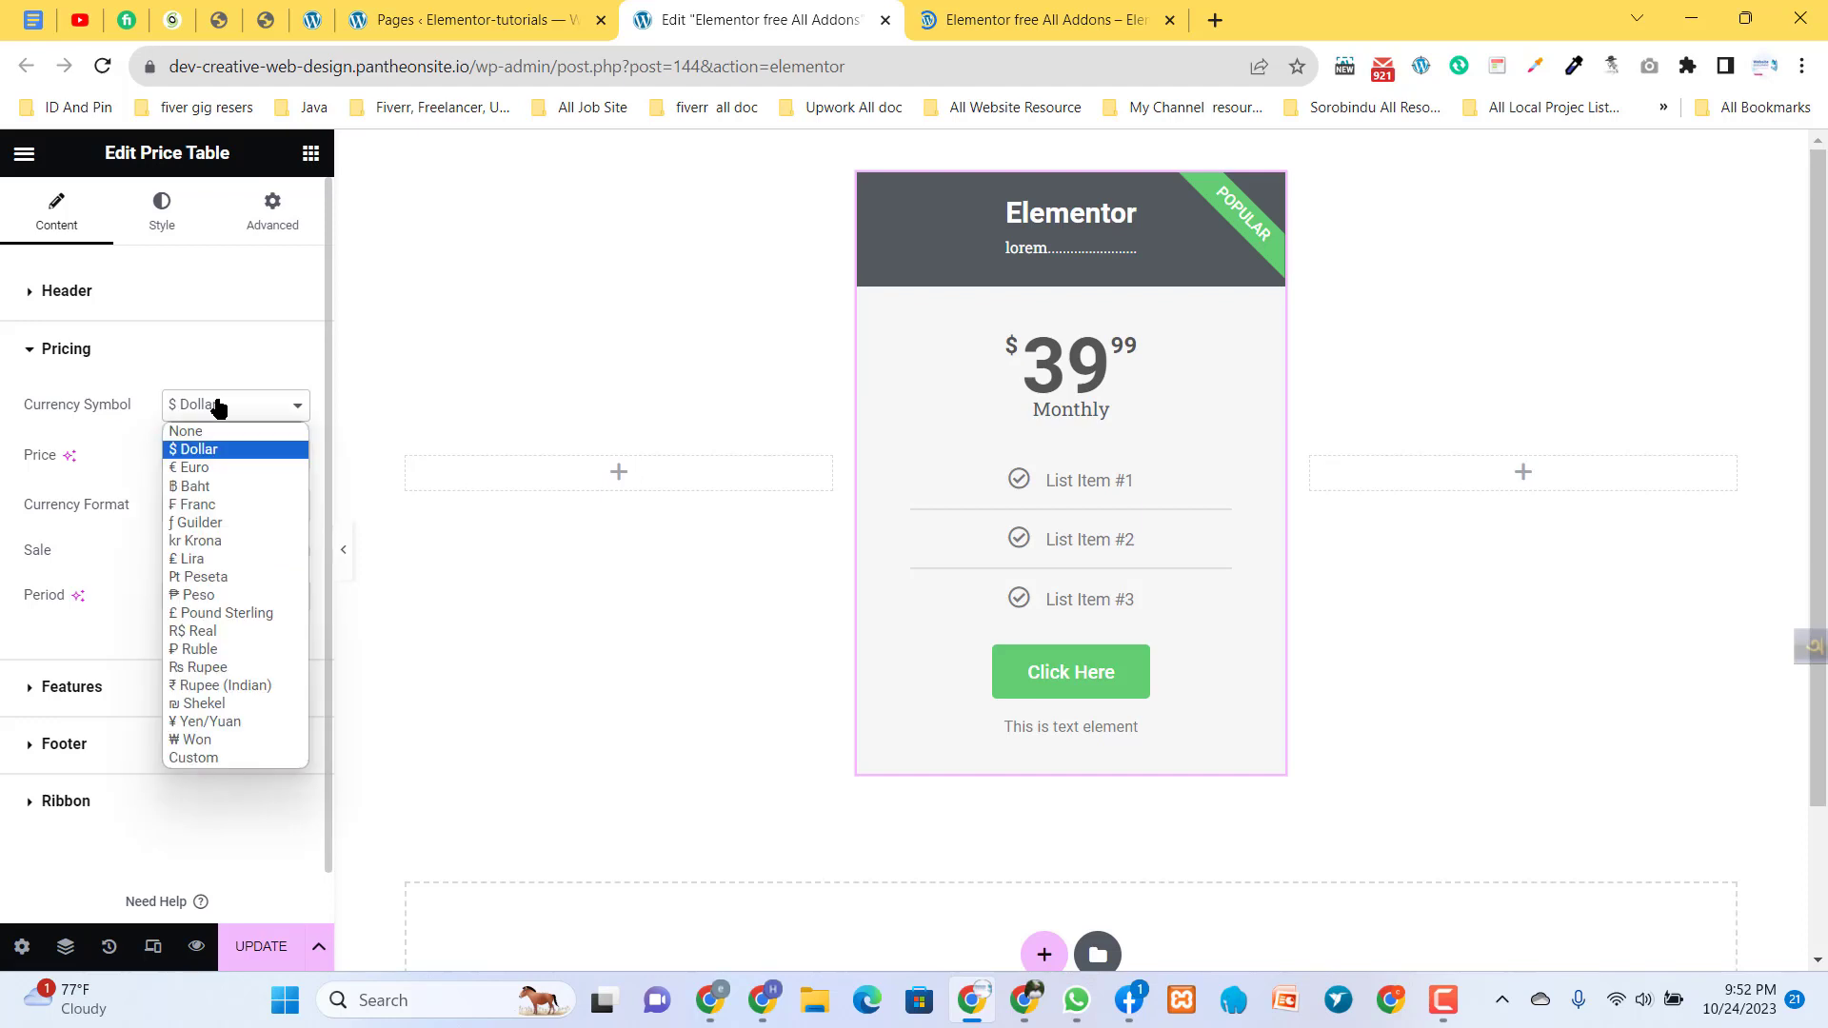
click(196, 467)
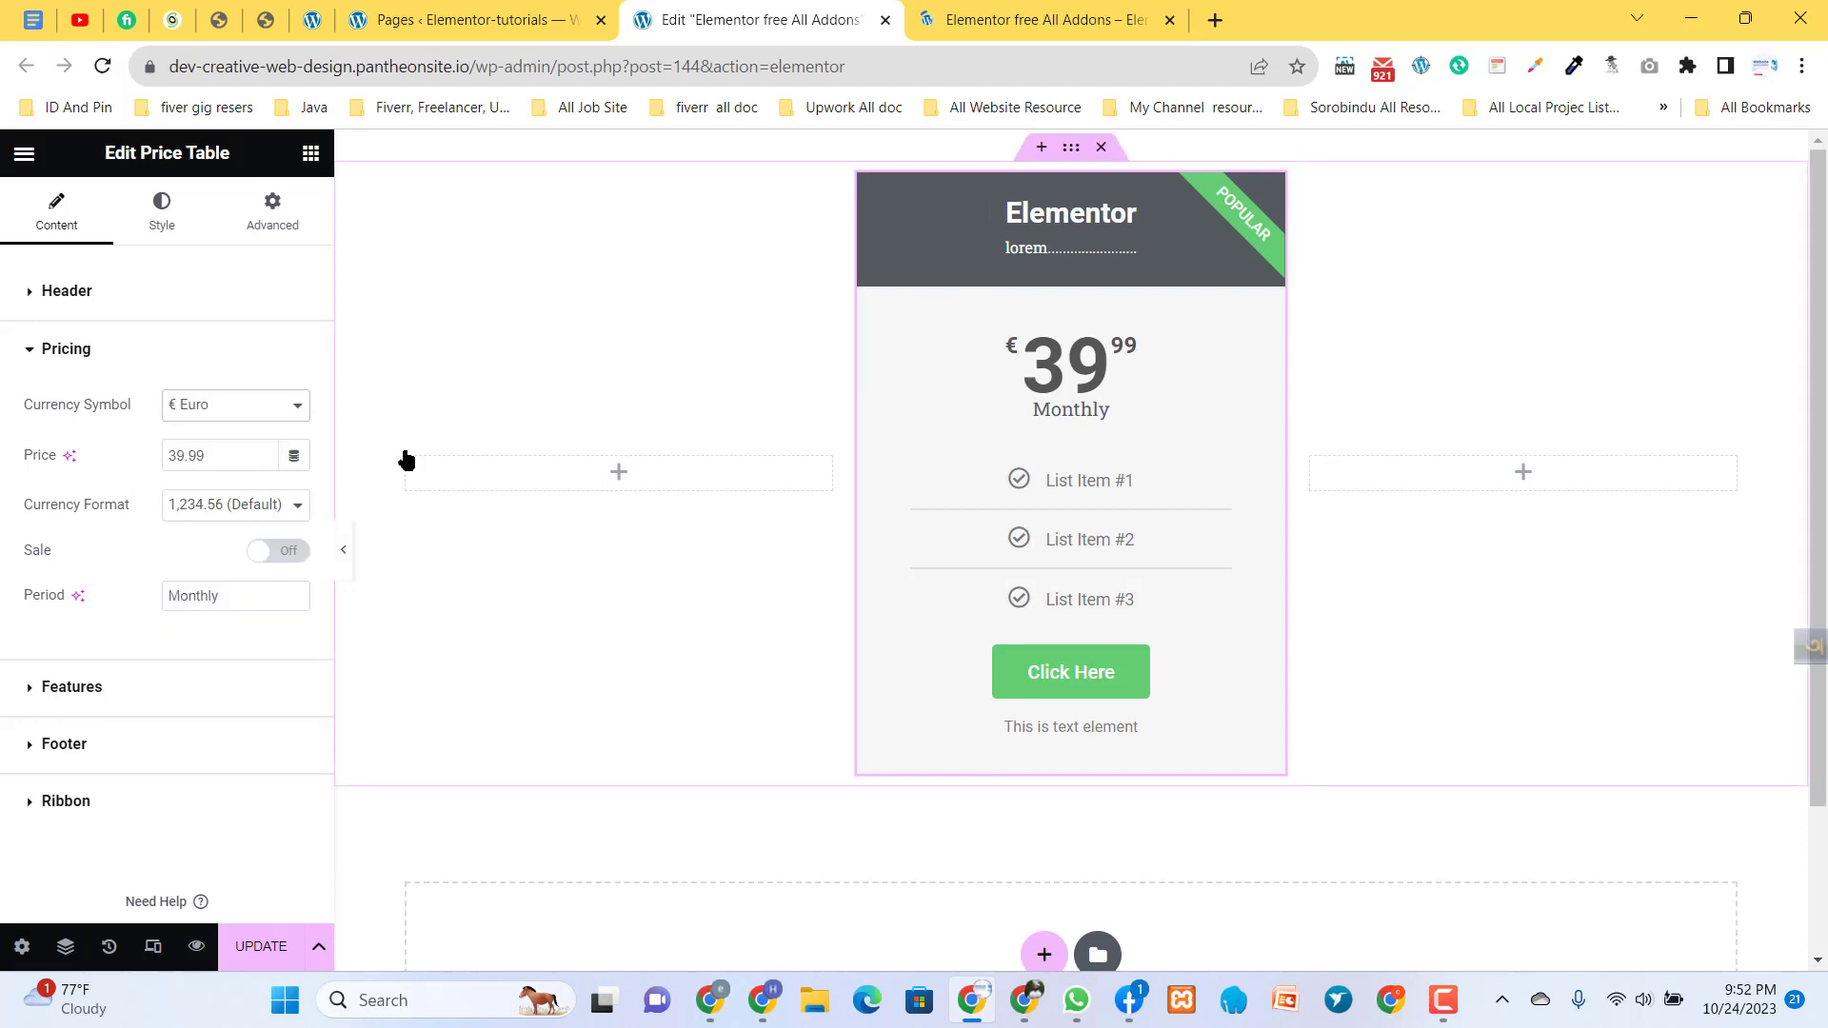
click(237, 407)
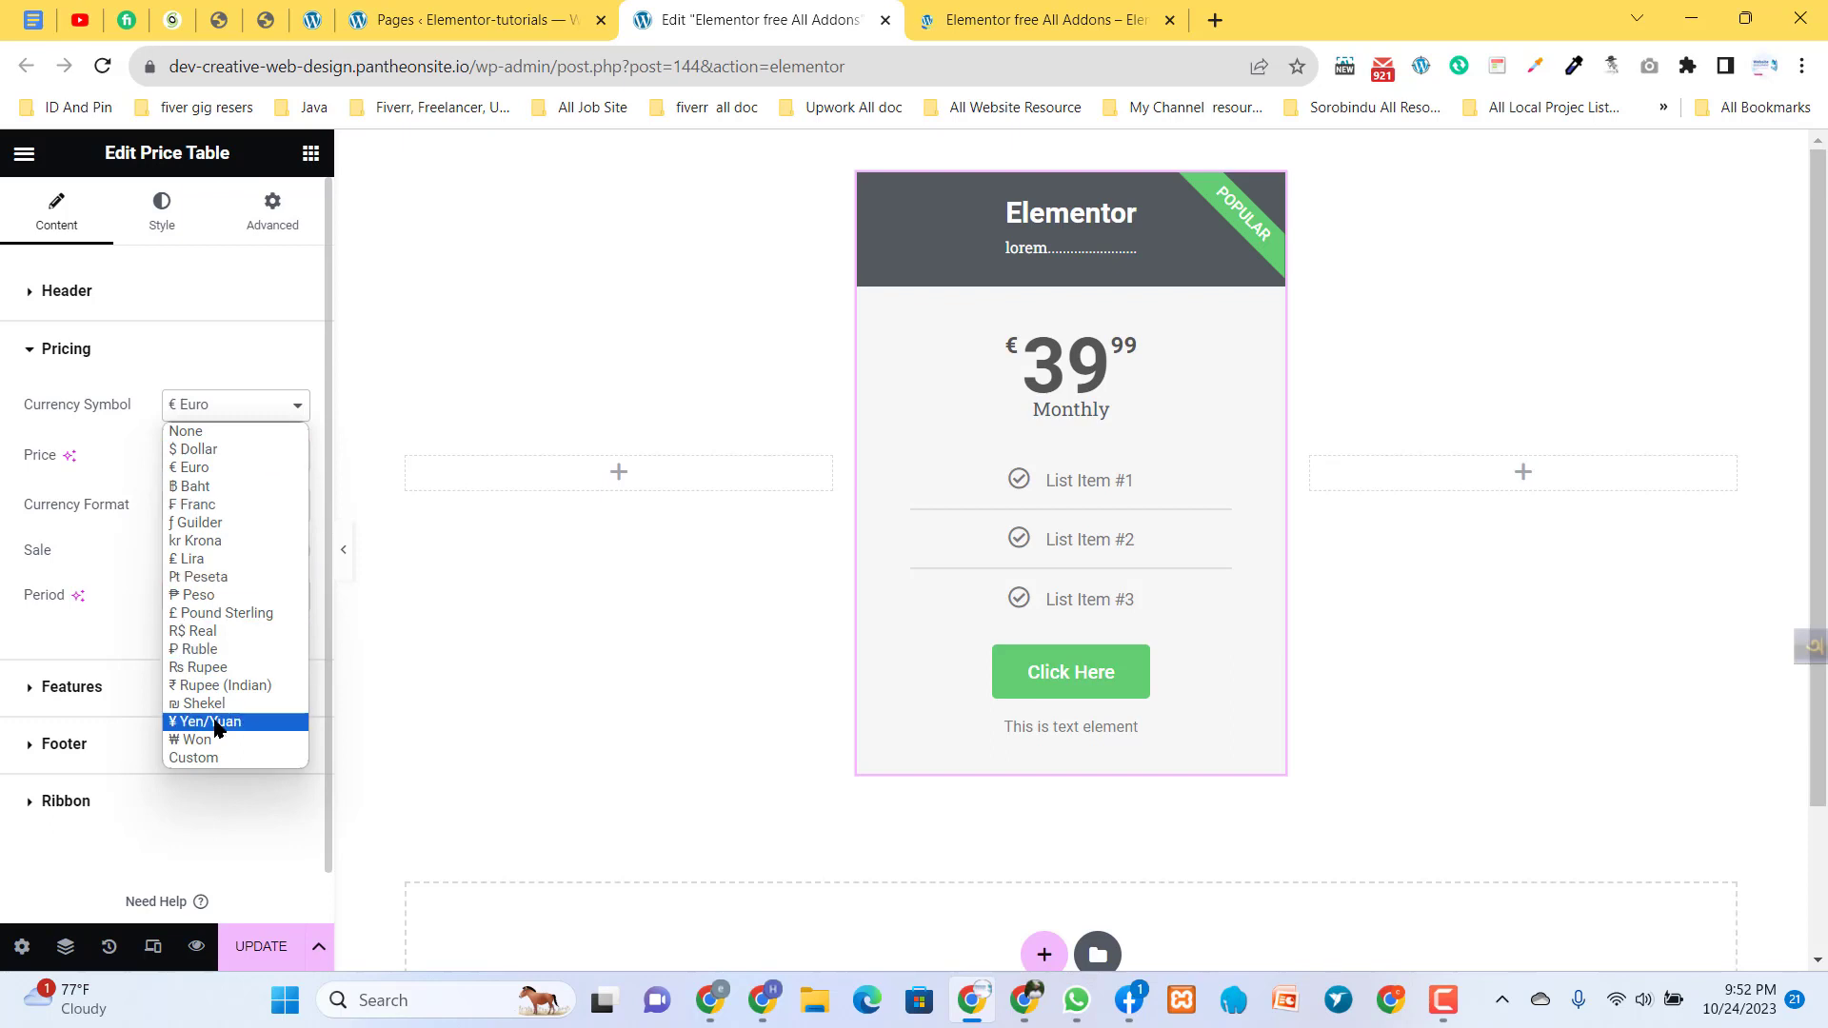
click(167, 354)
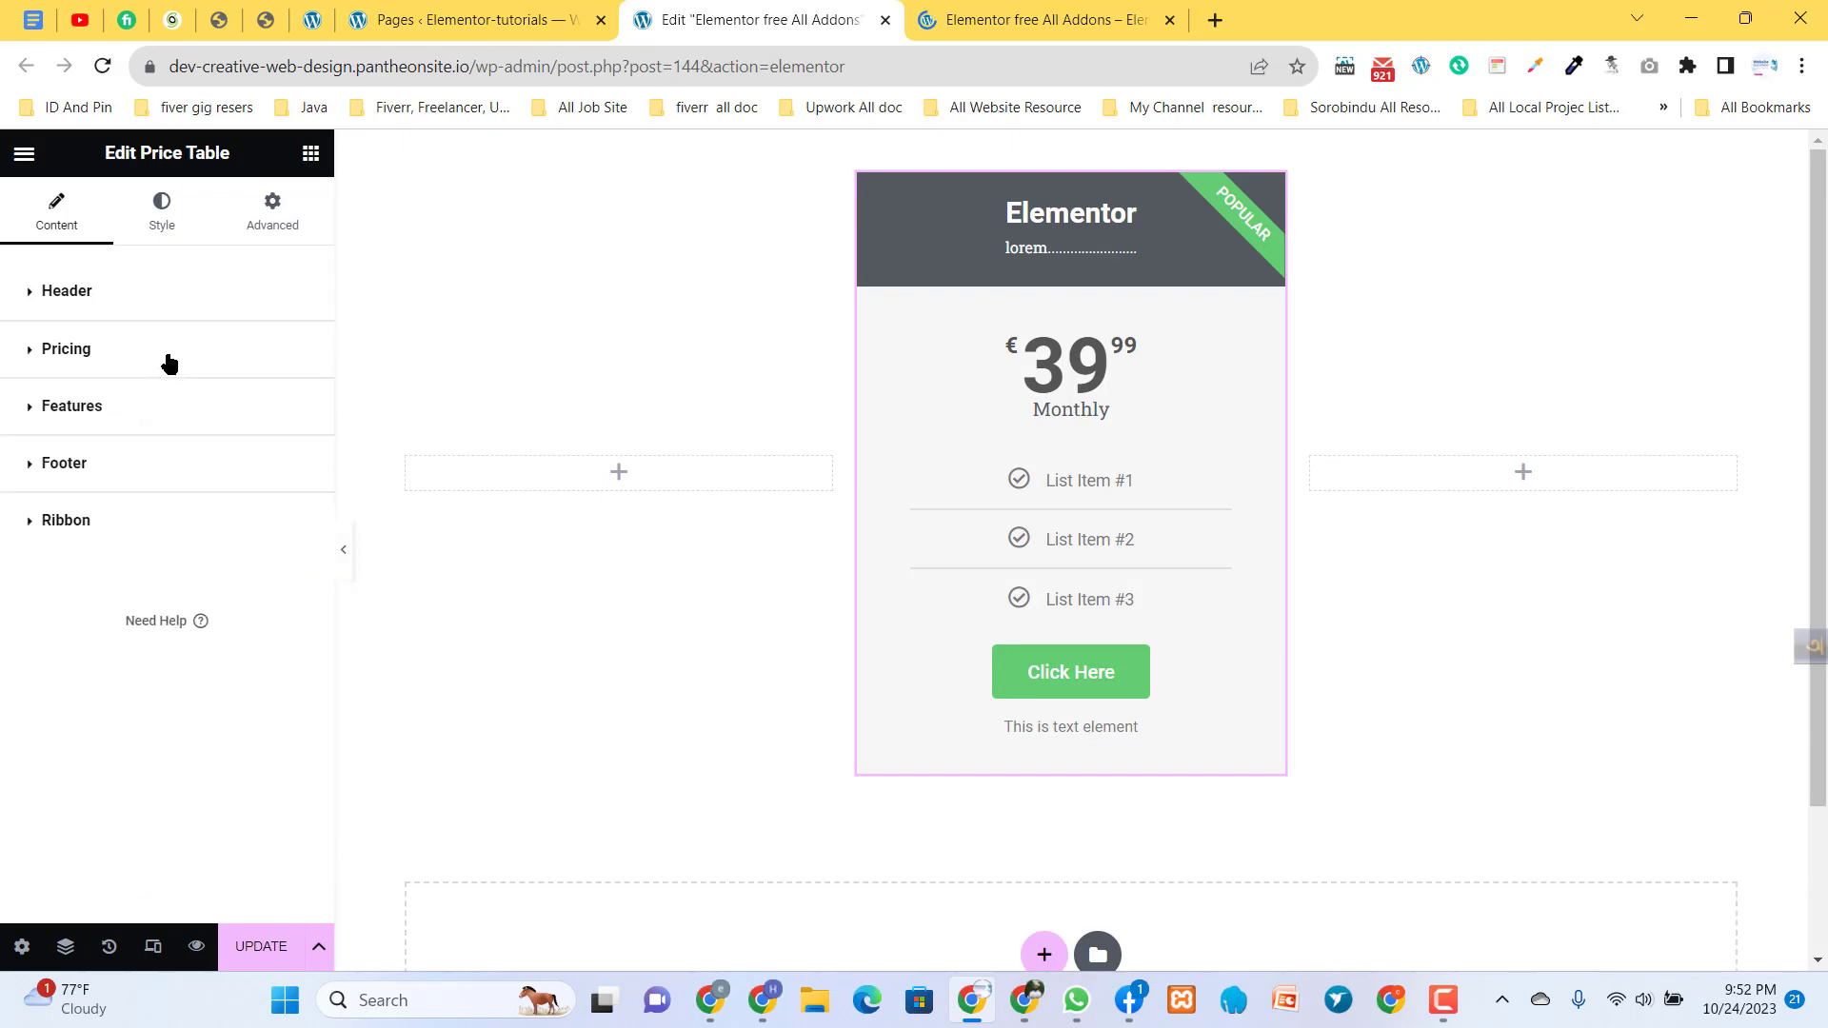
click(90, 350)
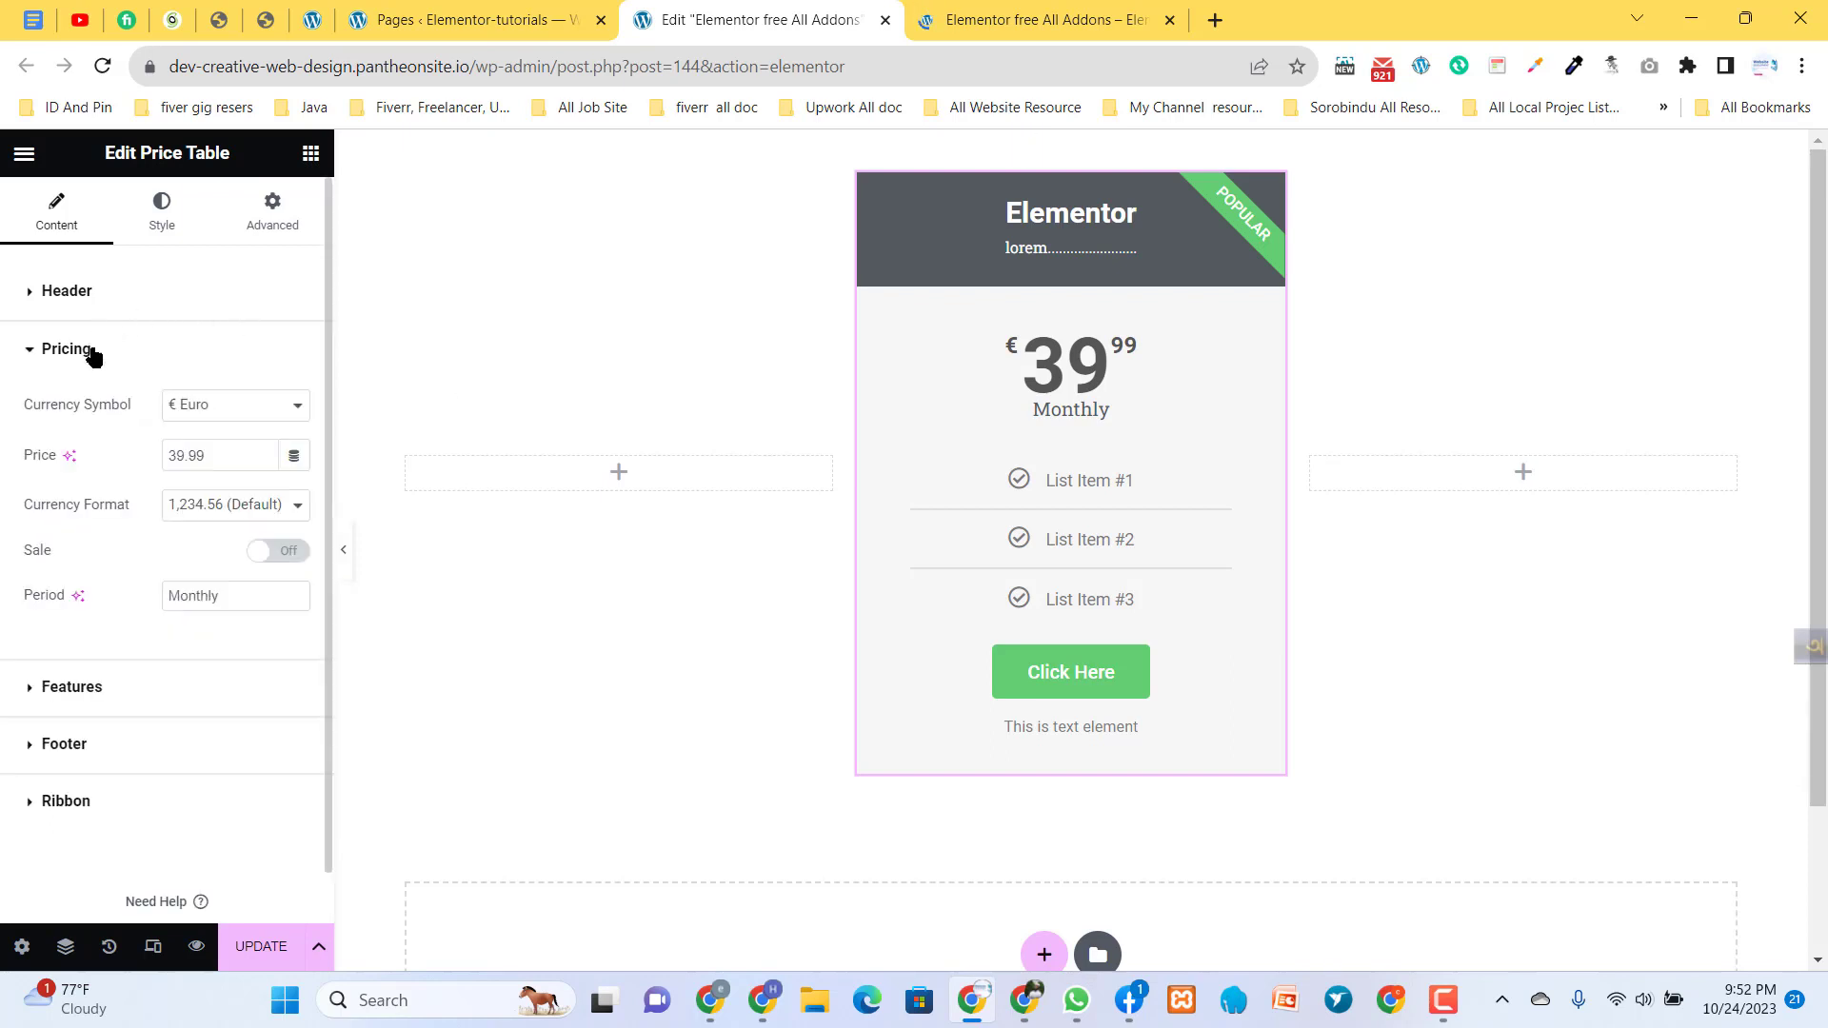
- Set the currency symbol to Custom, try "$", "3" and "#" as the custom symbol, and leave it empty
click(241, 407)
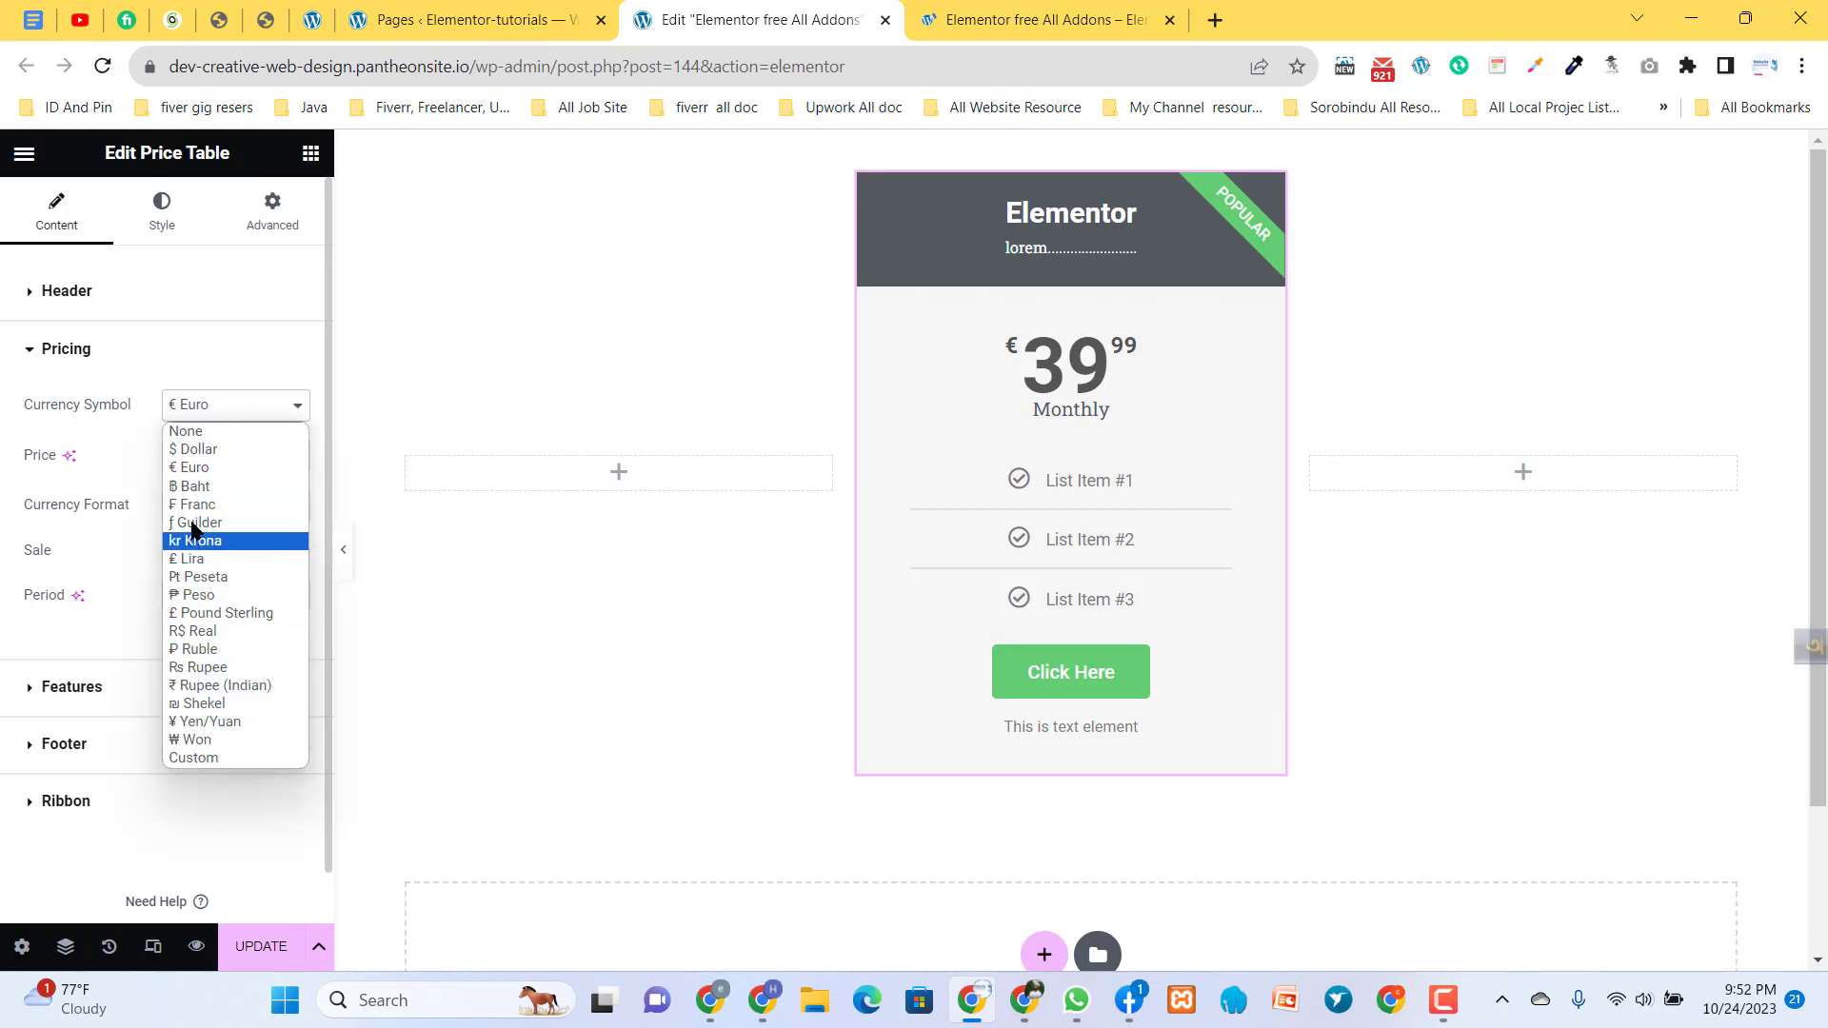
click(212, 759)
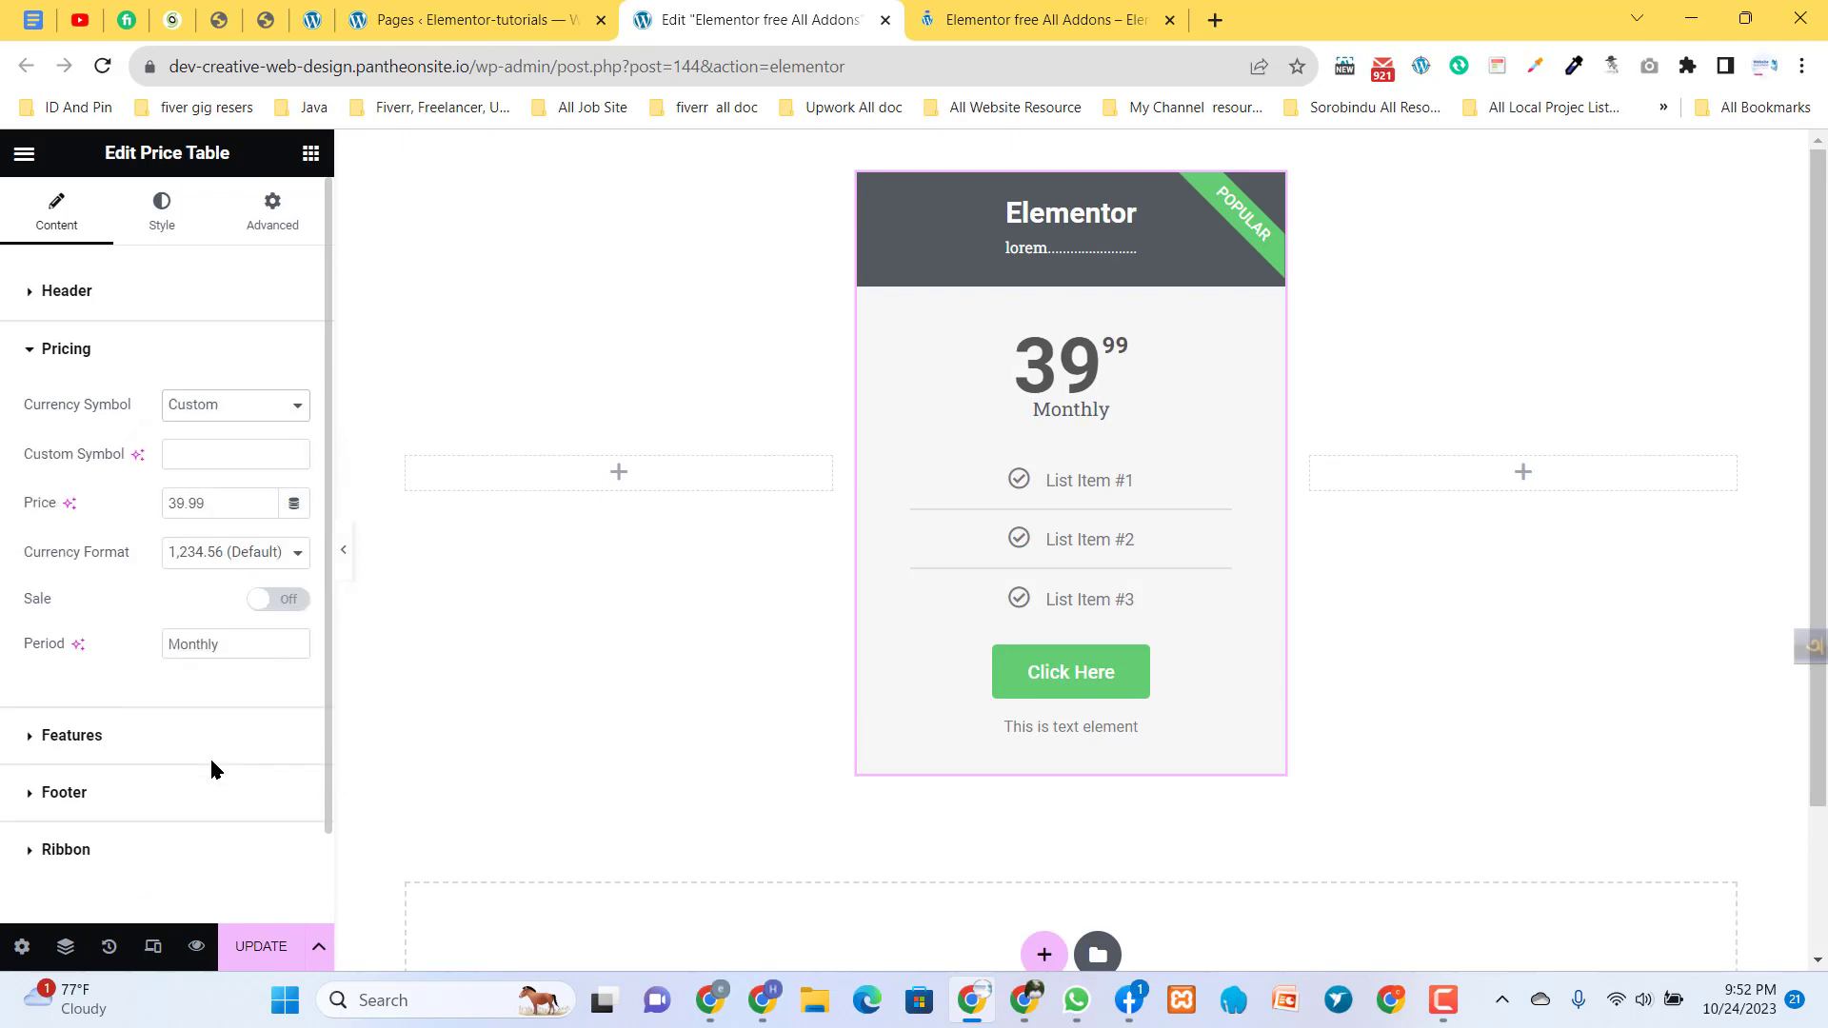
click(179, 457)
text($)
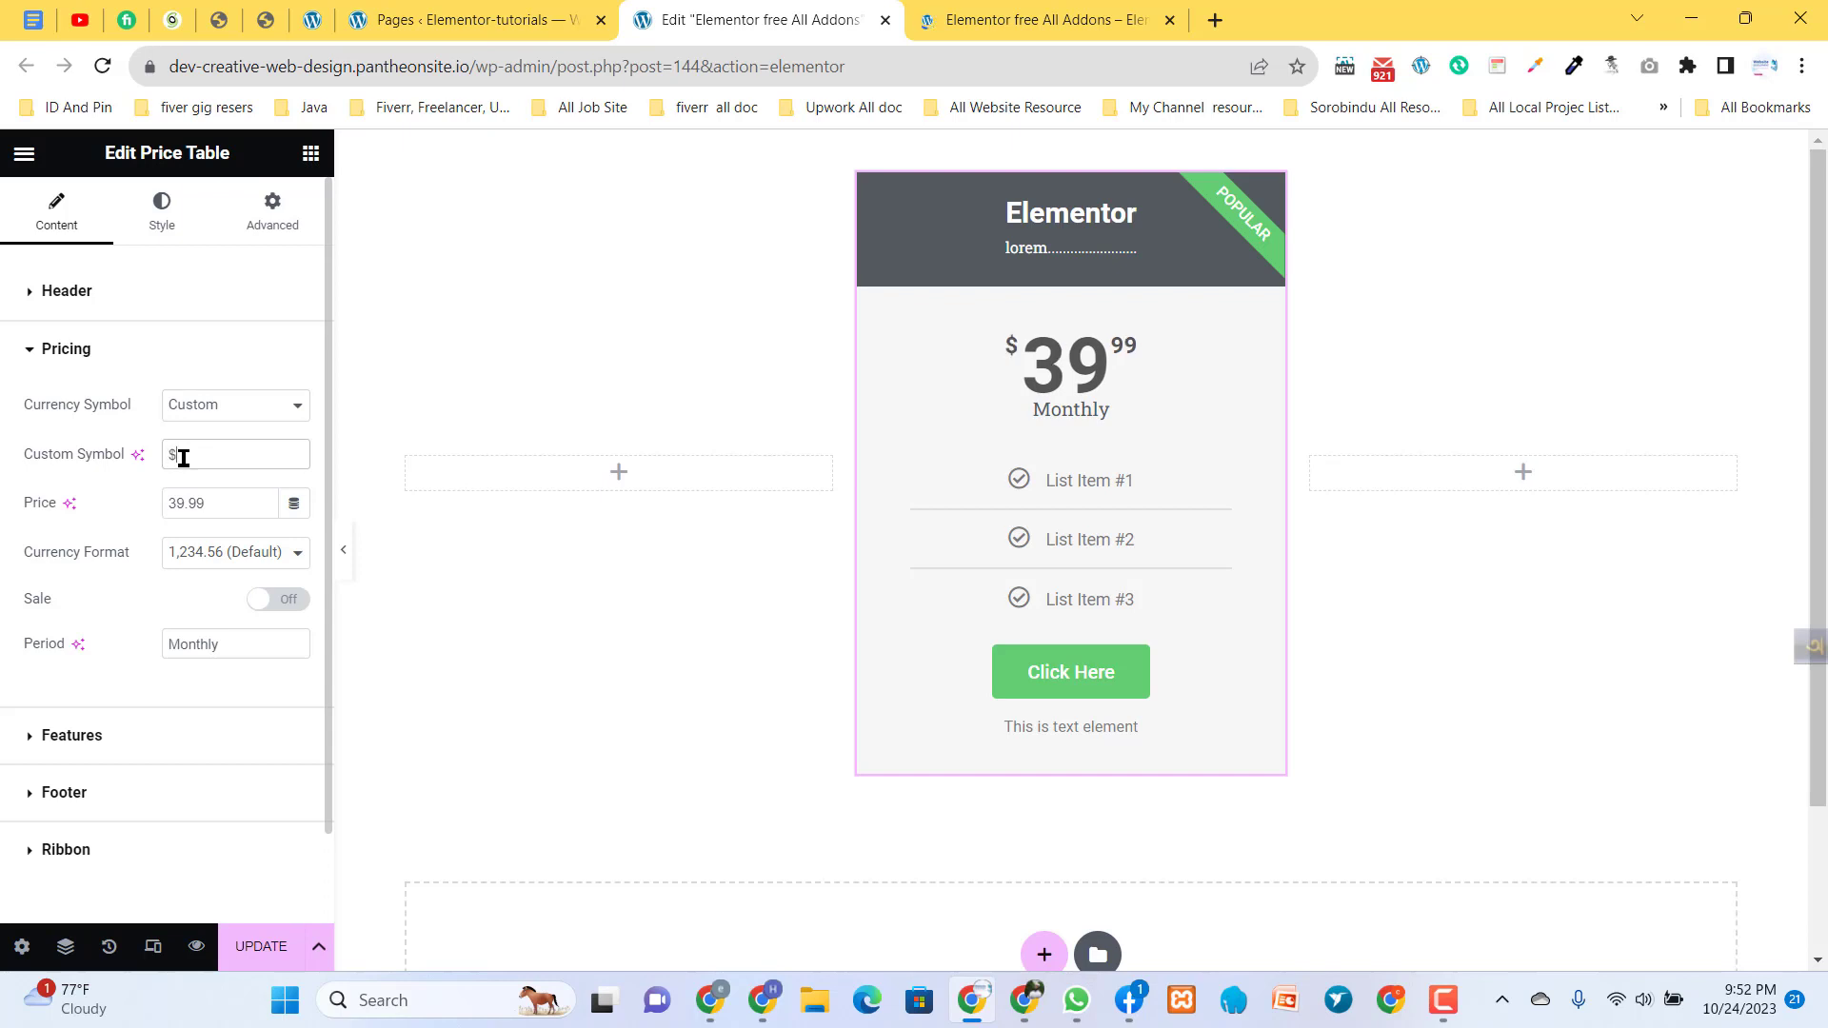
key(BackSpace)
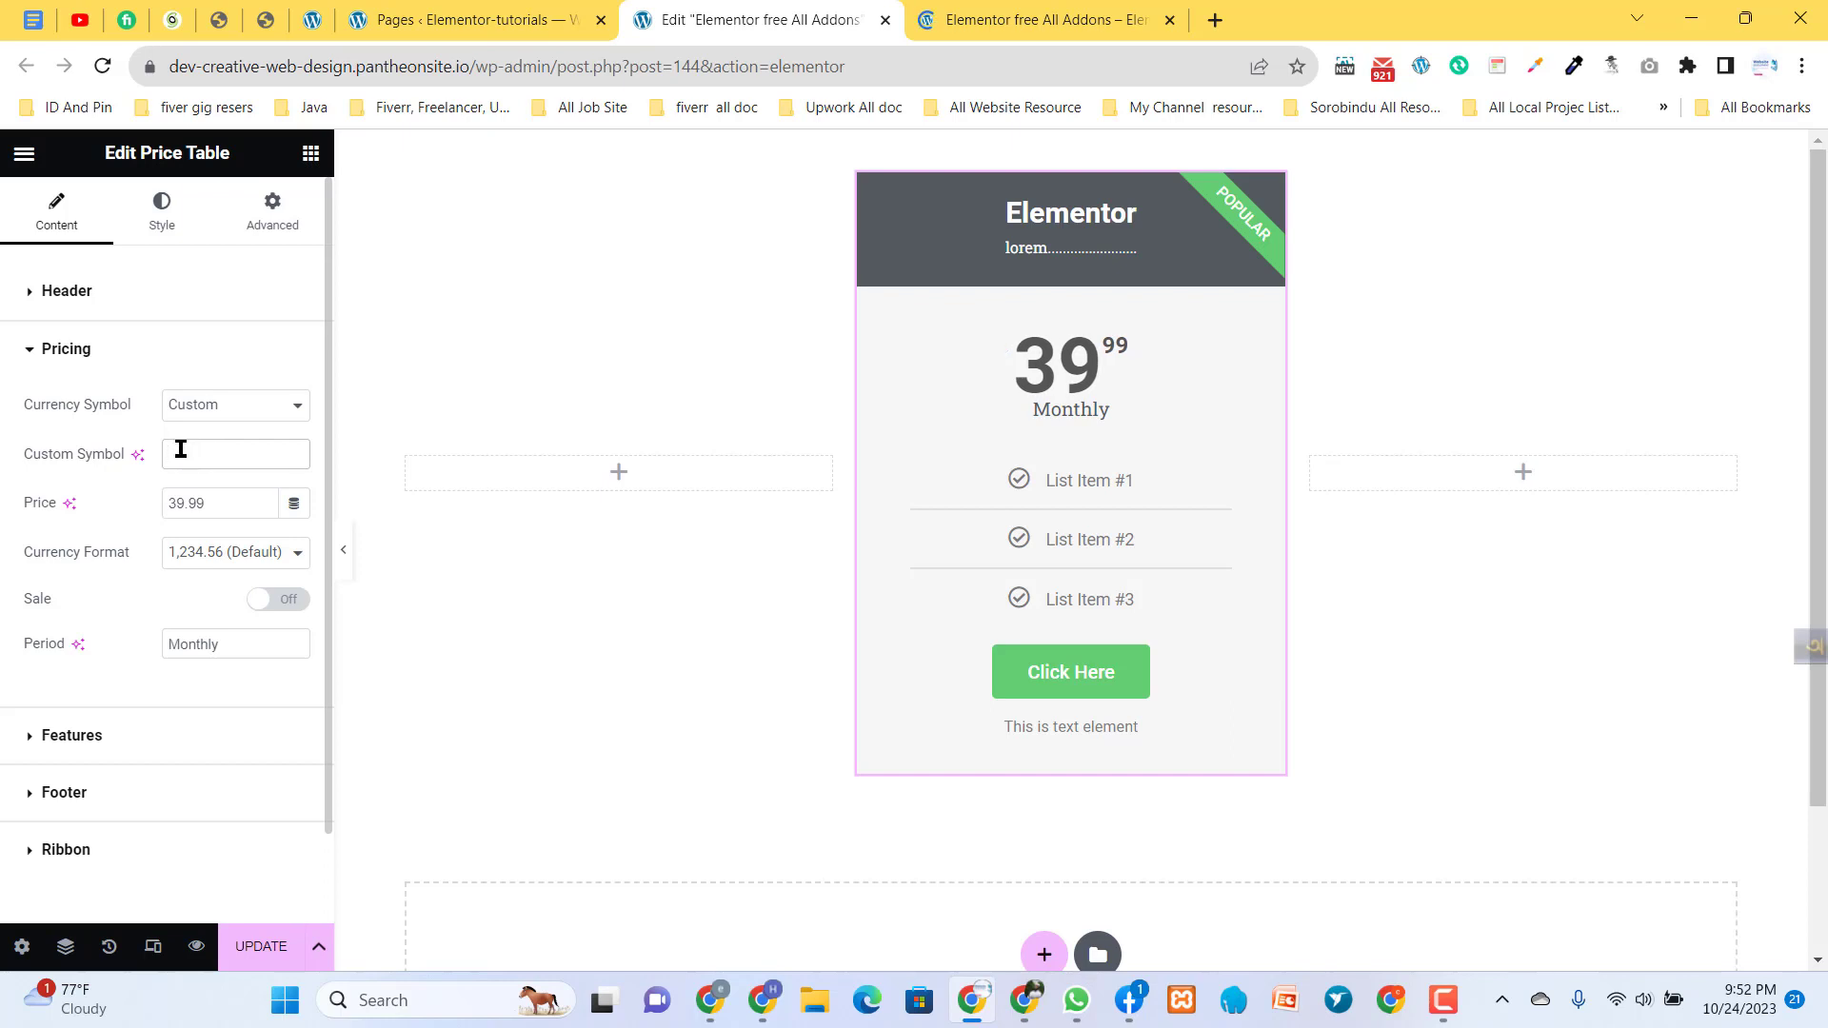
text(3)
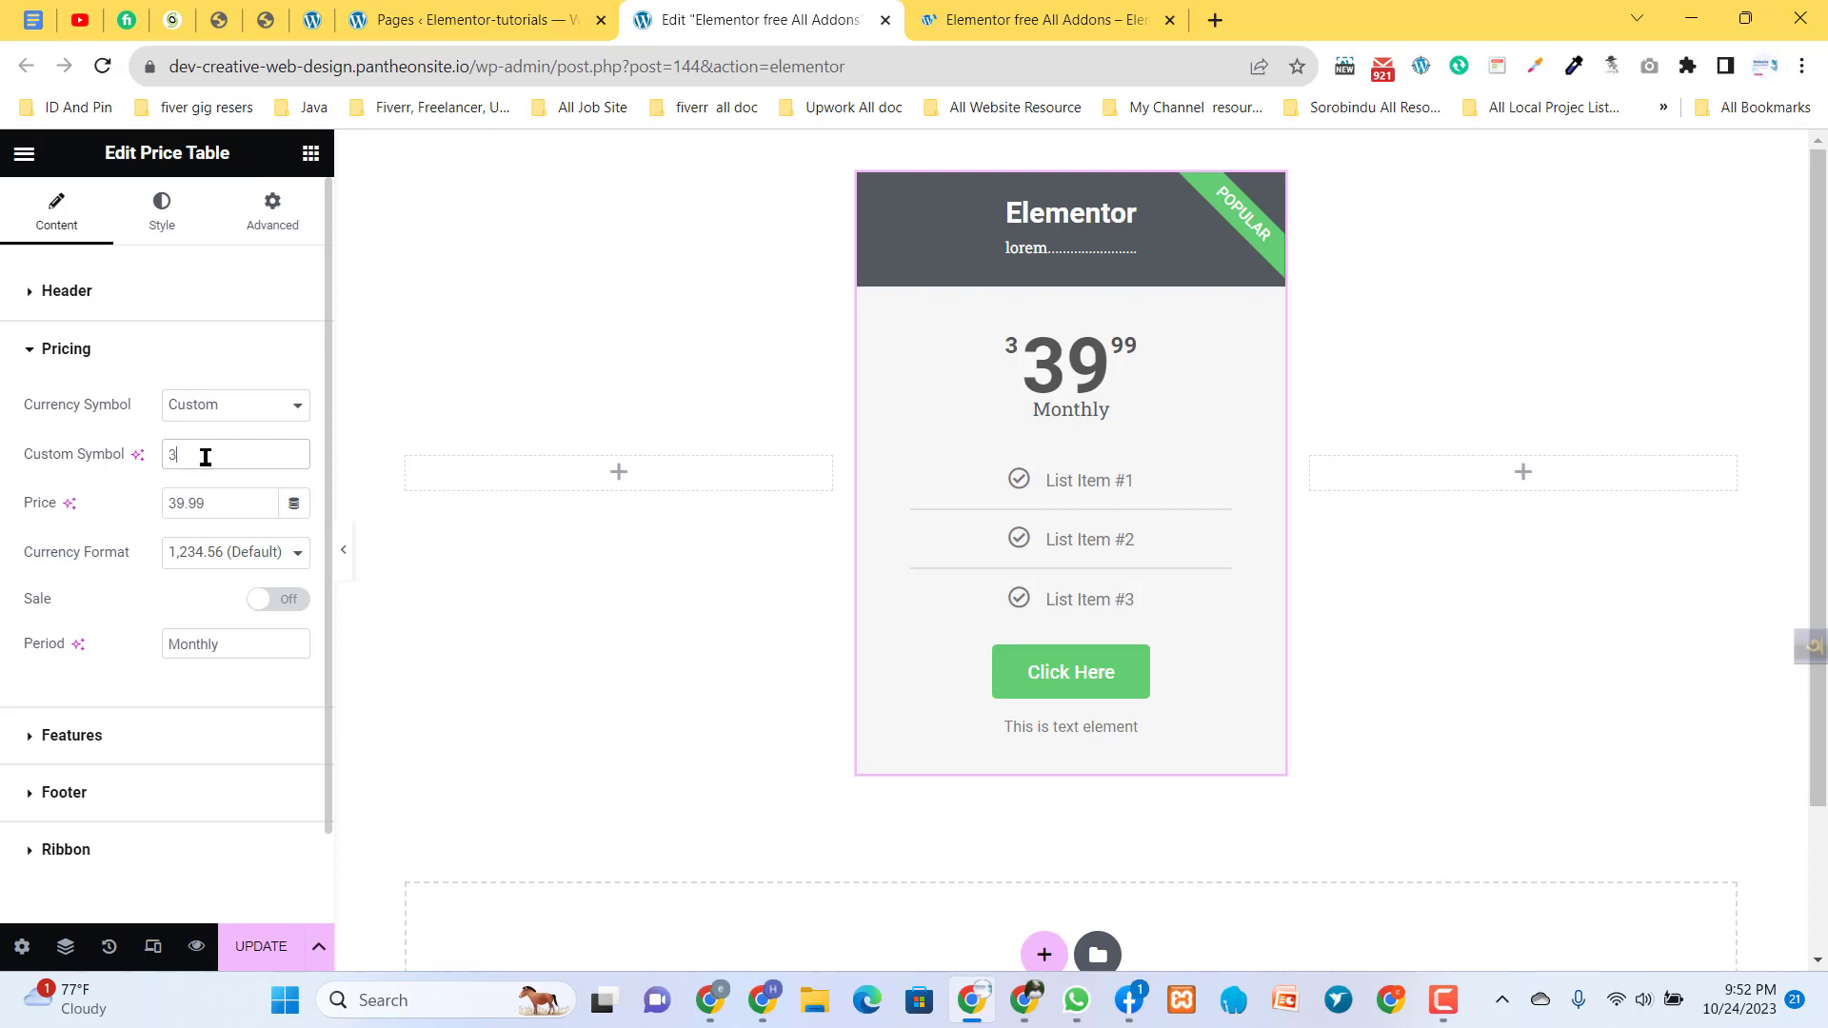
key(BackSpace)
text(#)
key(BackSpace)
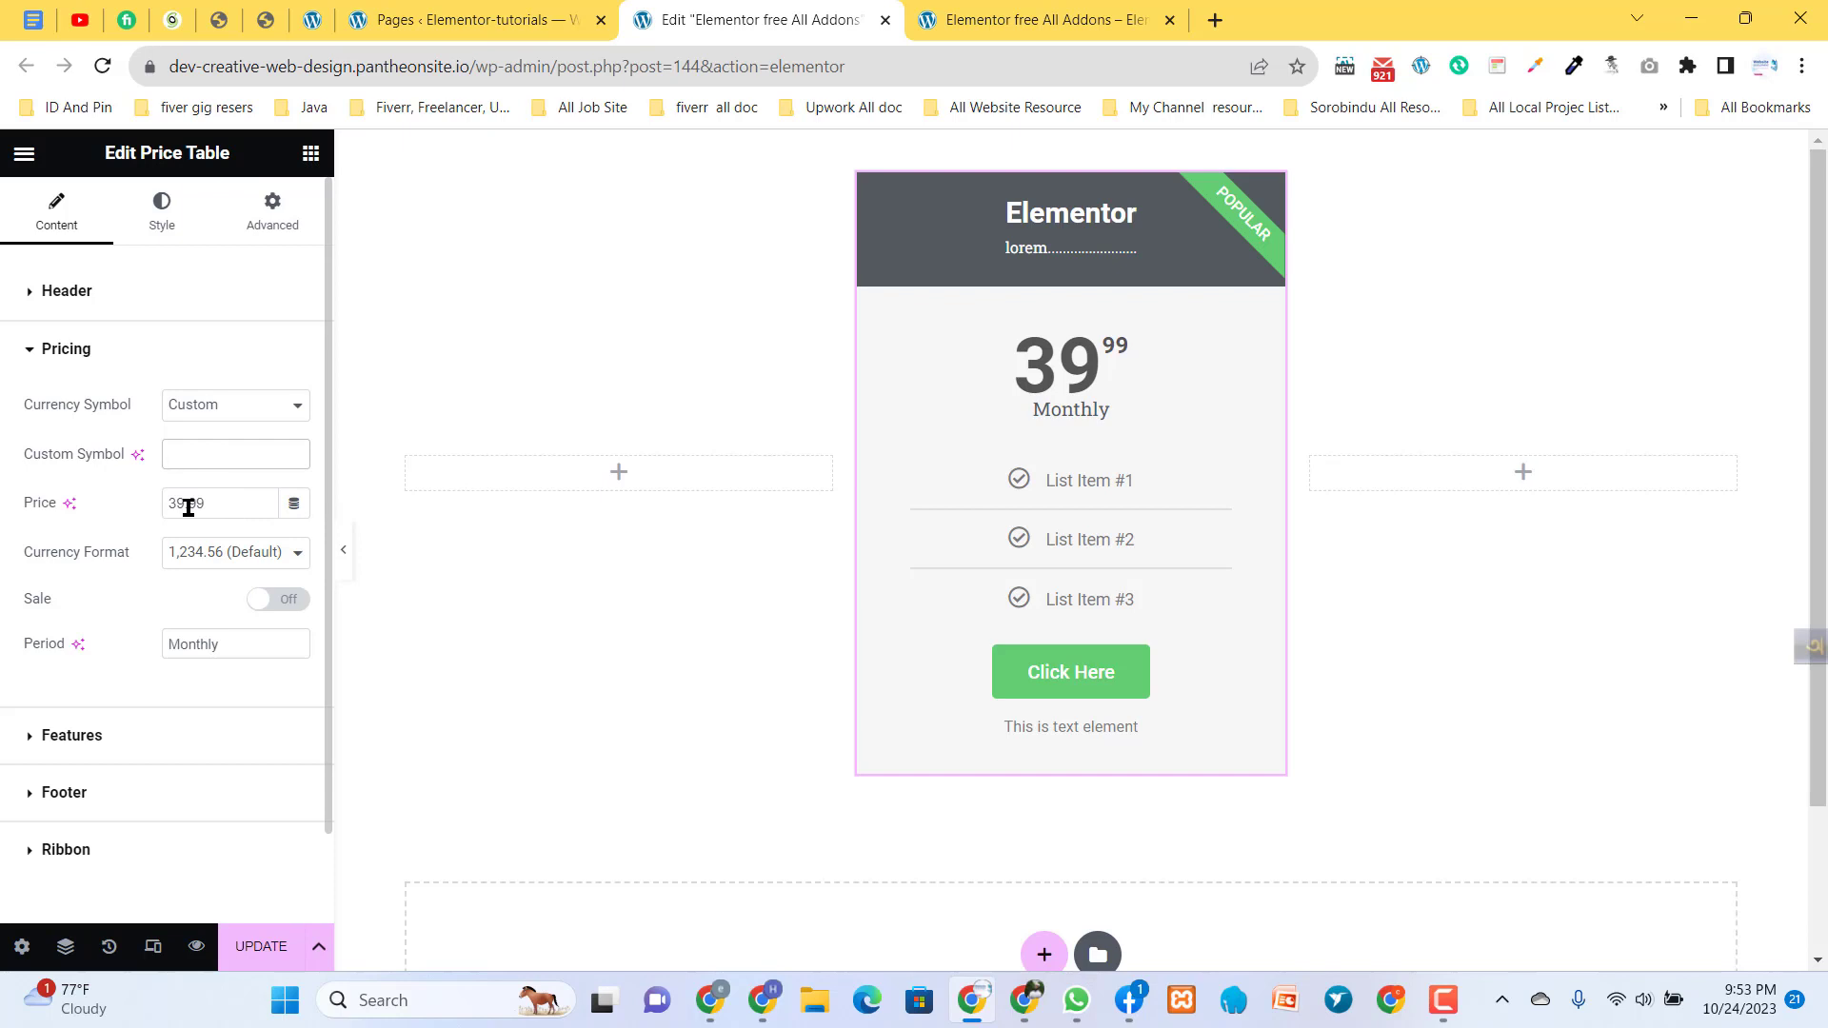
- Set the price table's price to 30.50 and dismiss the desktop notification
drag(209, 505, 111, 515)
text(30)
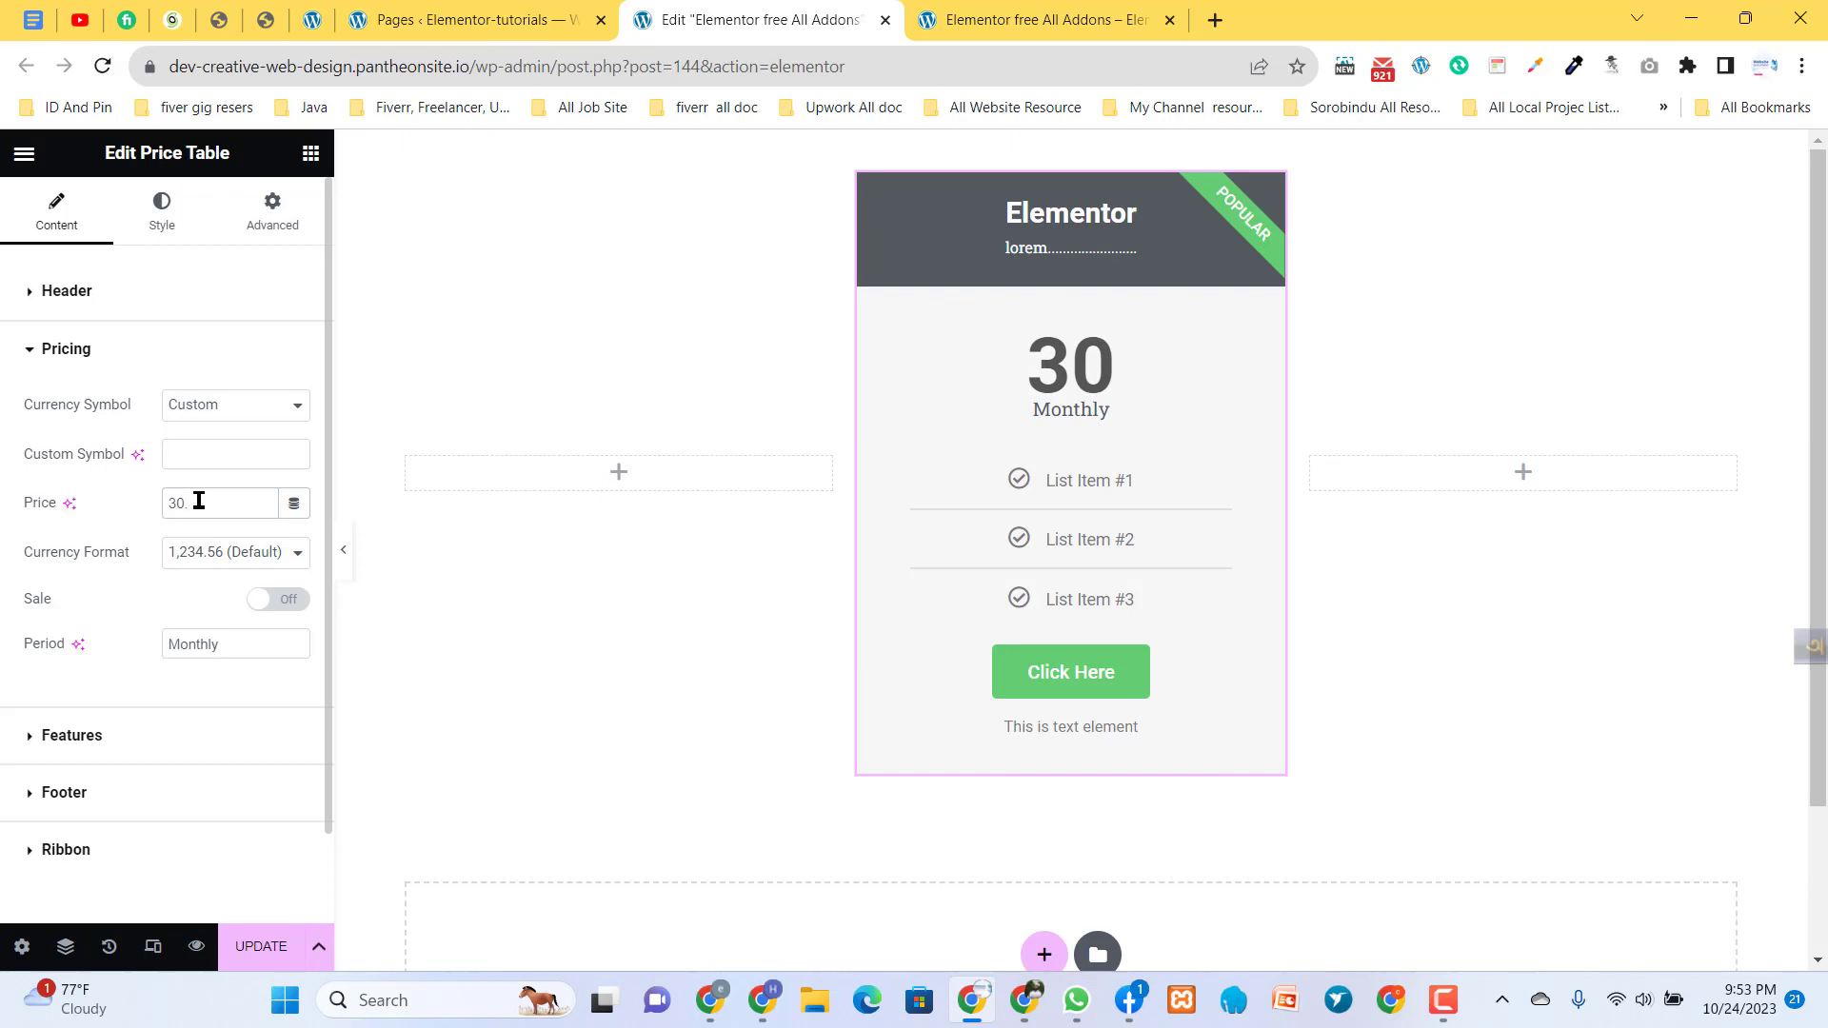
text(.50)
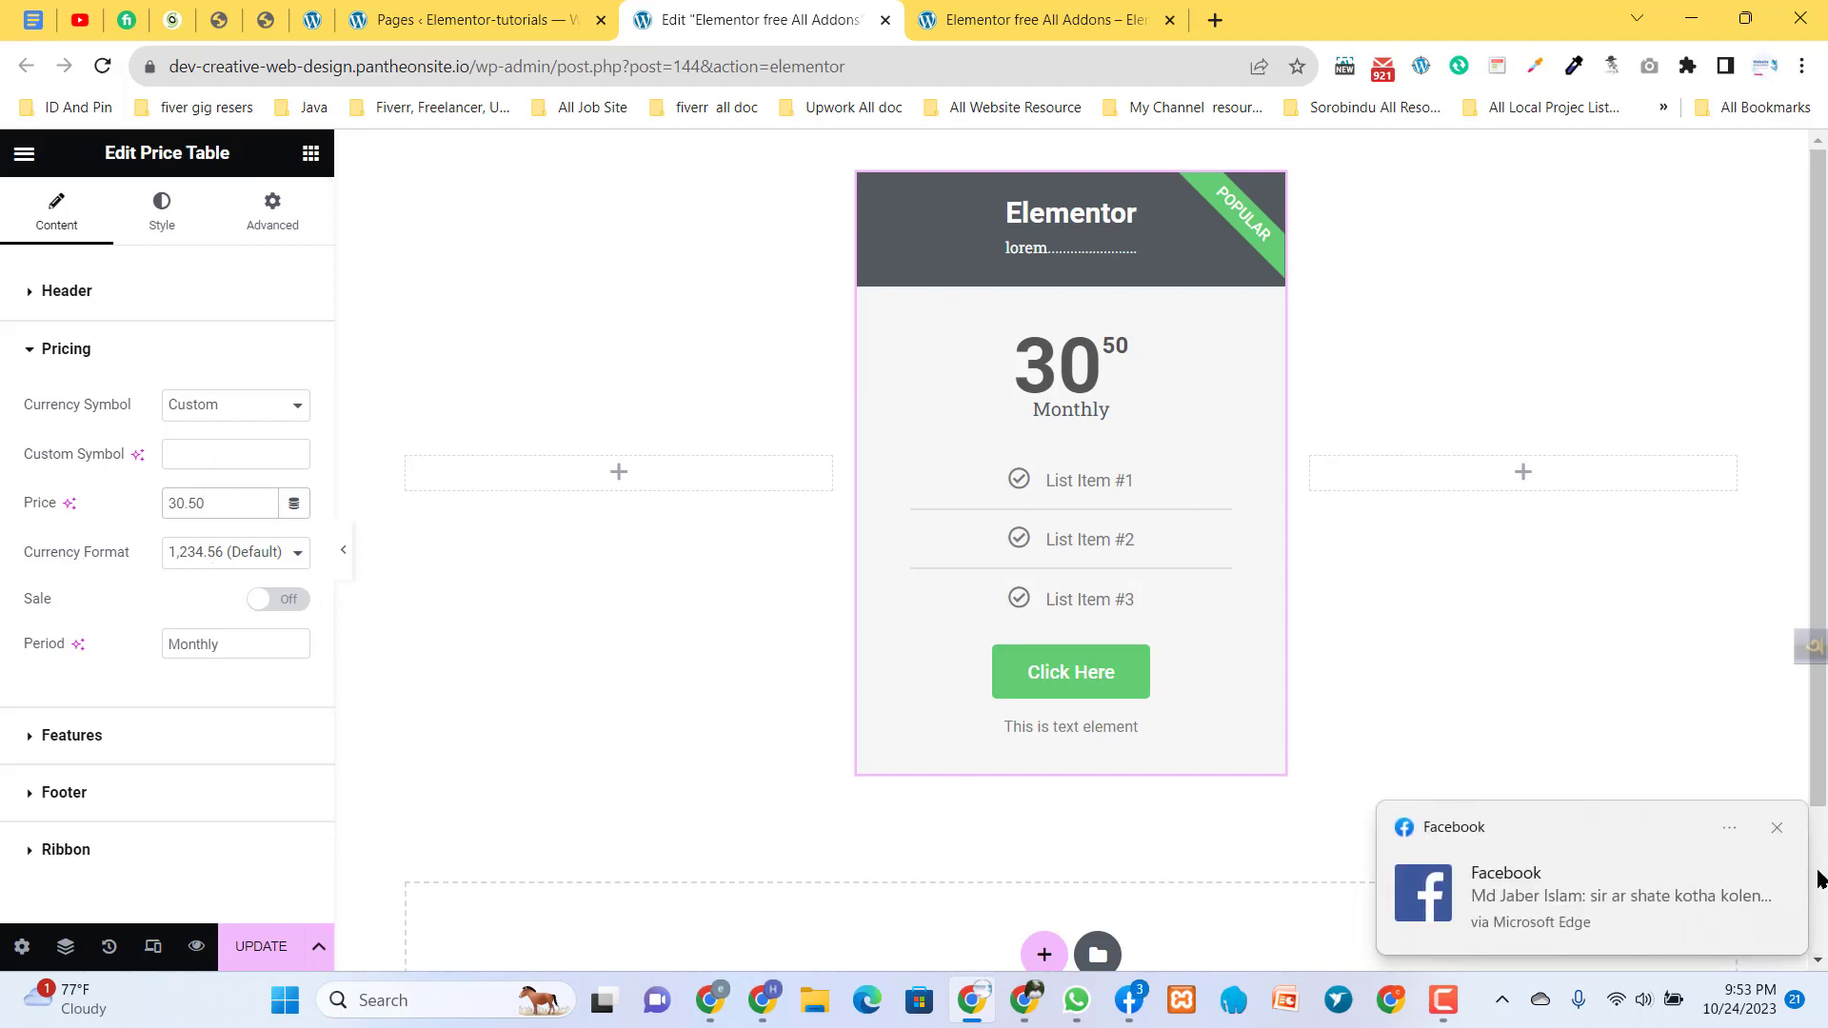
click(1777, 827)
- Try the 1.234,56 currency format on the price and restore the default 1,234.56 format
click(264, 559)
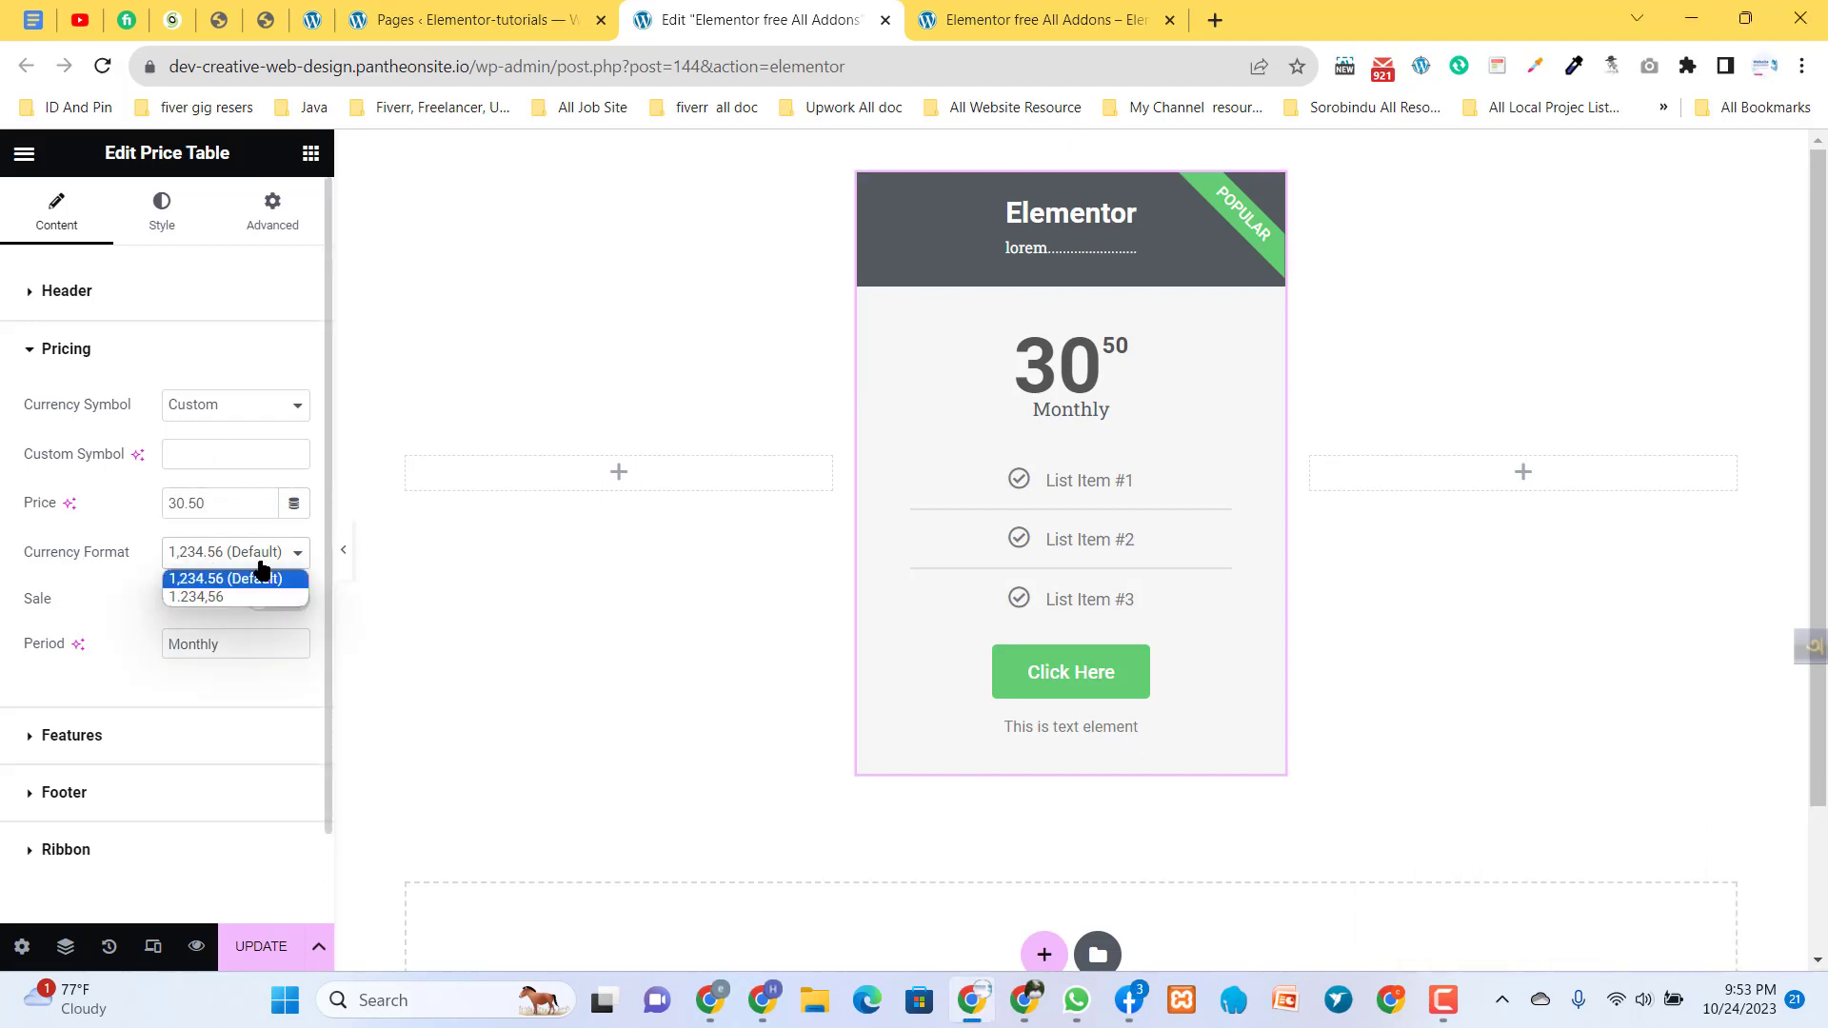
click(206, 581)
click(206, 558)
click(205, 577)
click(212, 564)
click(211, 596)
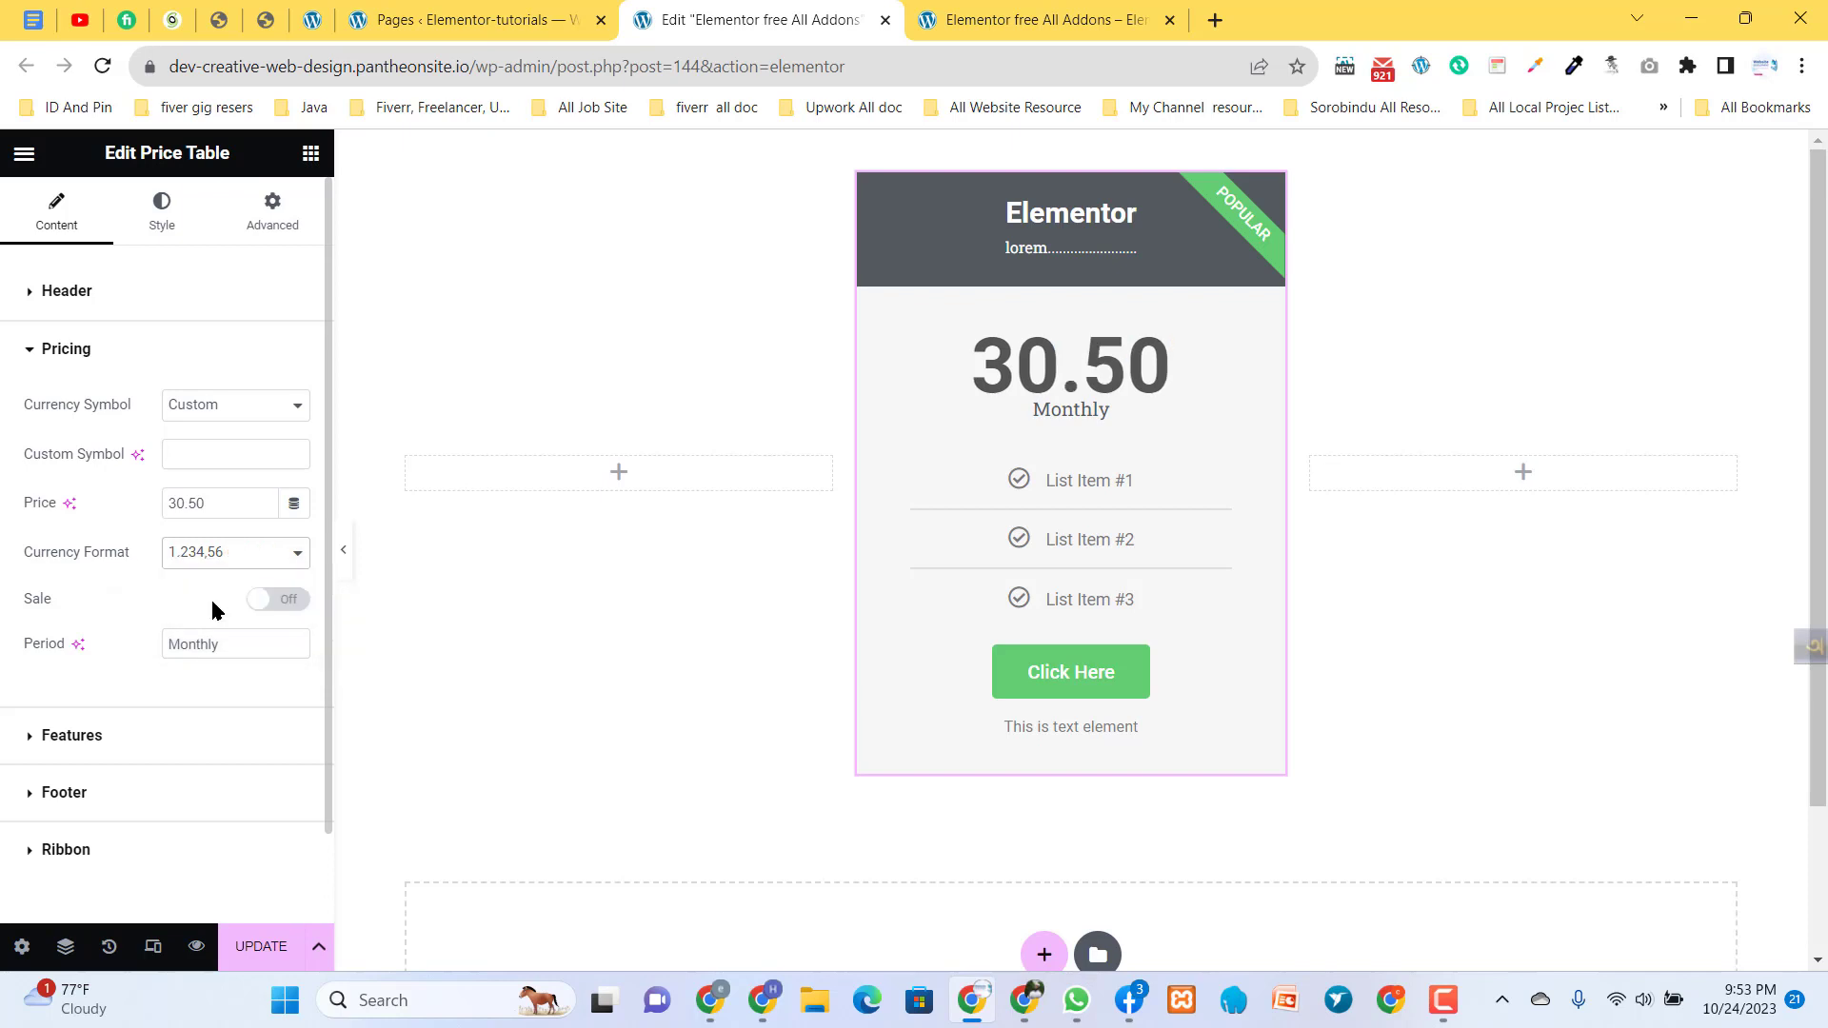
click(195, 554)
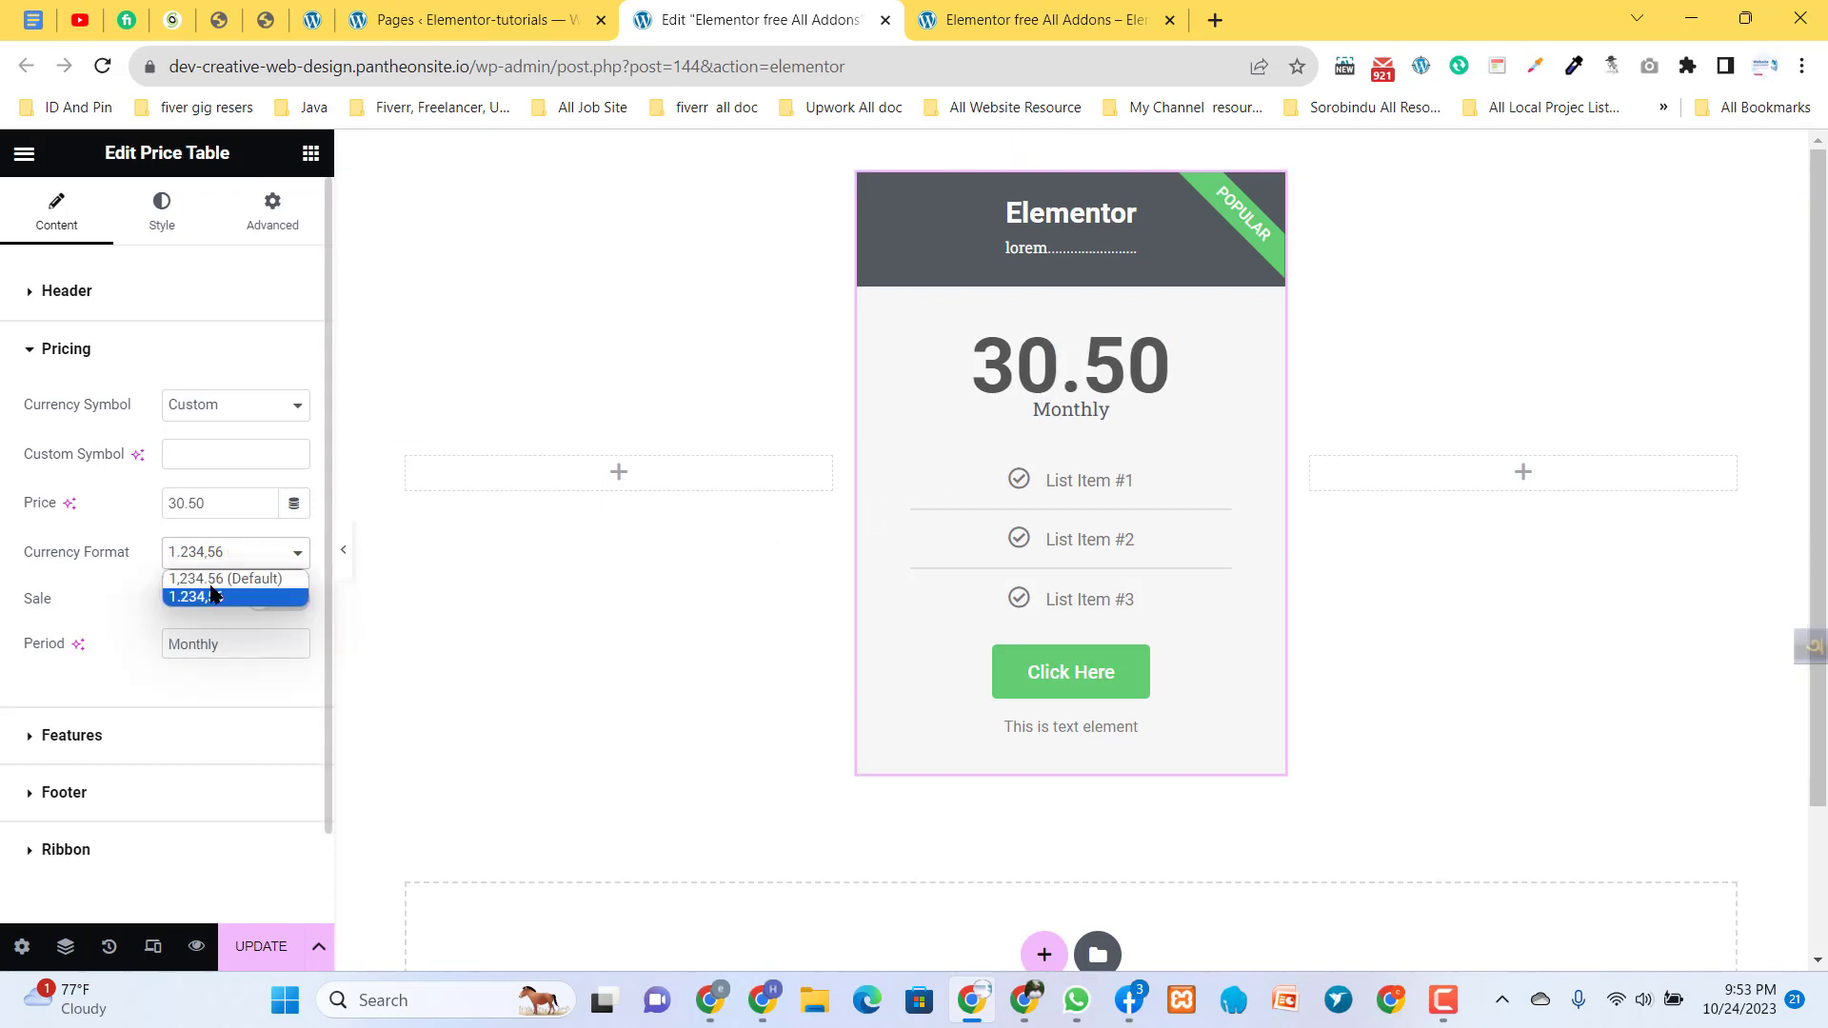
click(210, 580)
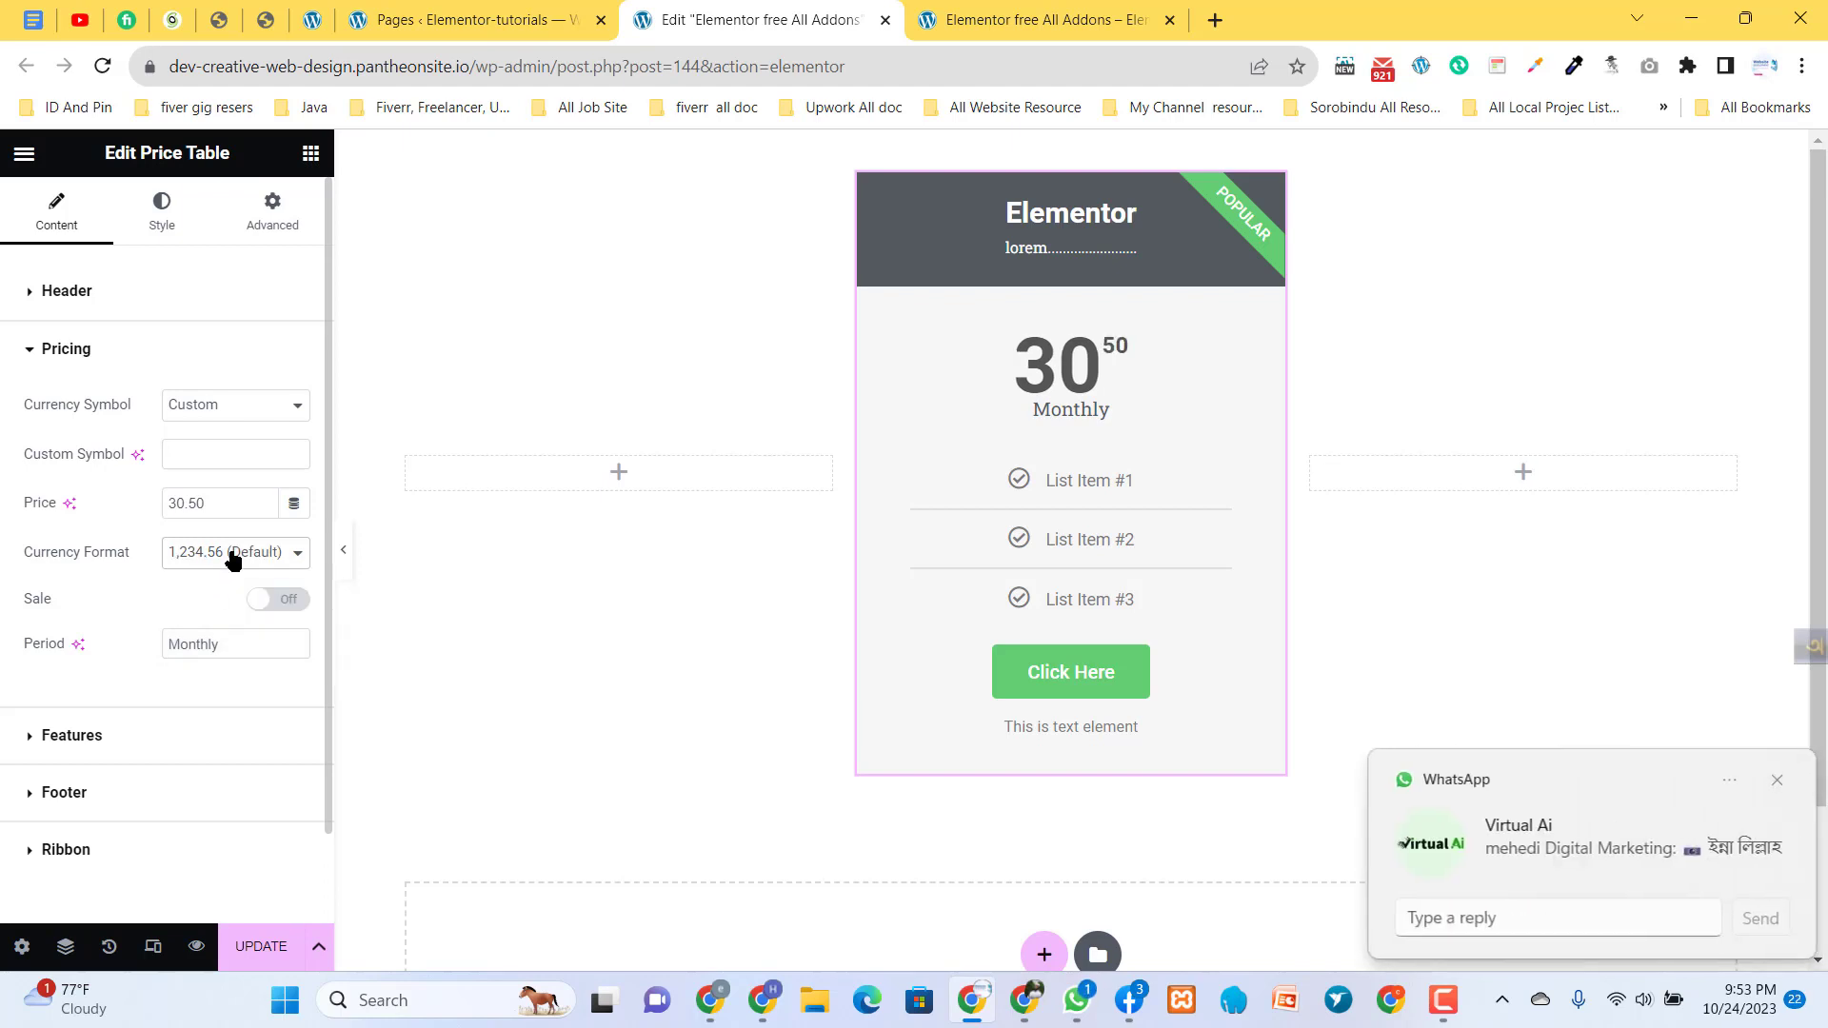
click(1777, 780)
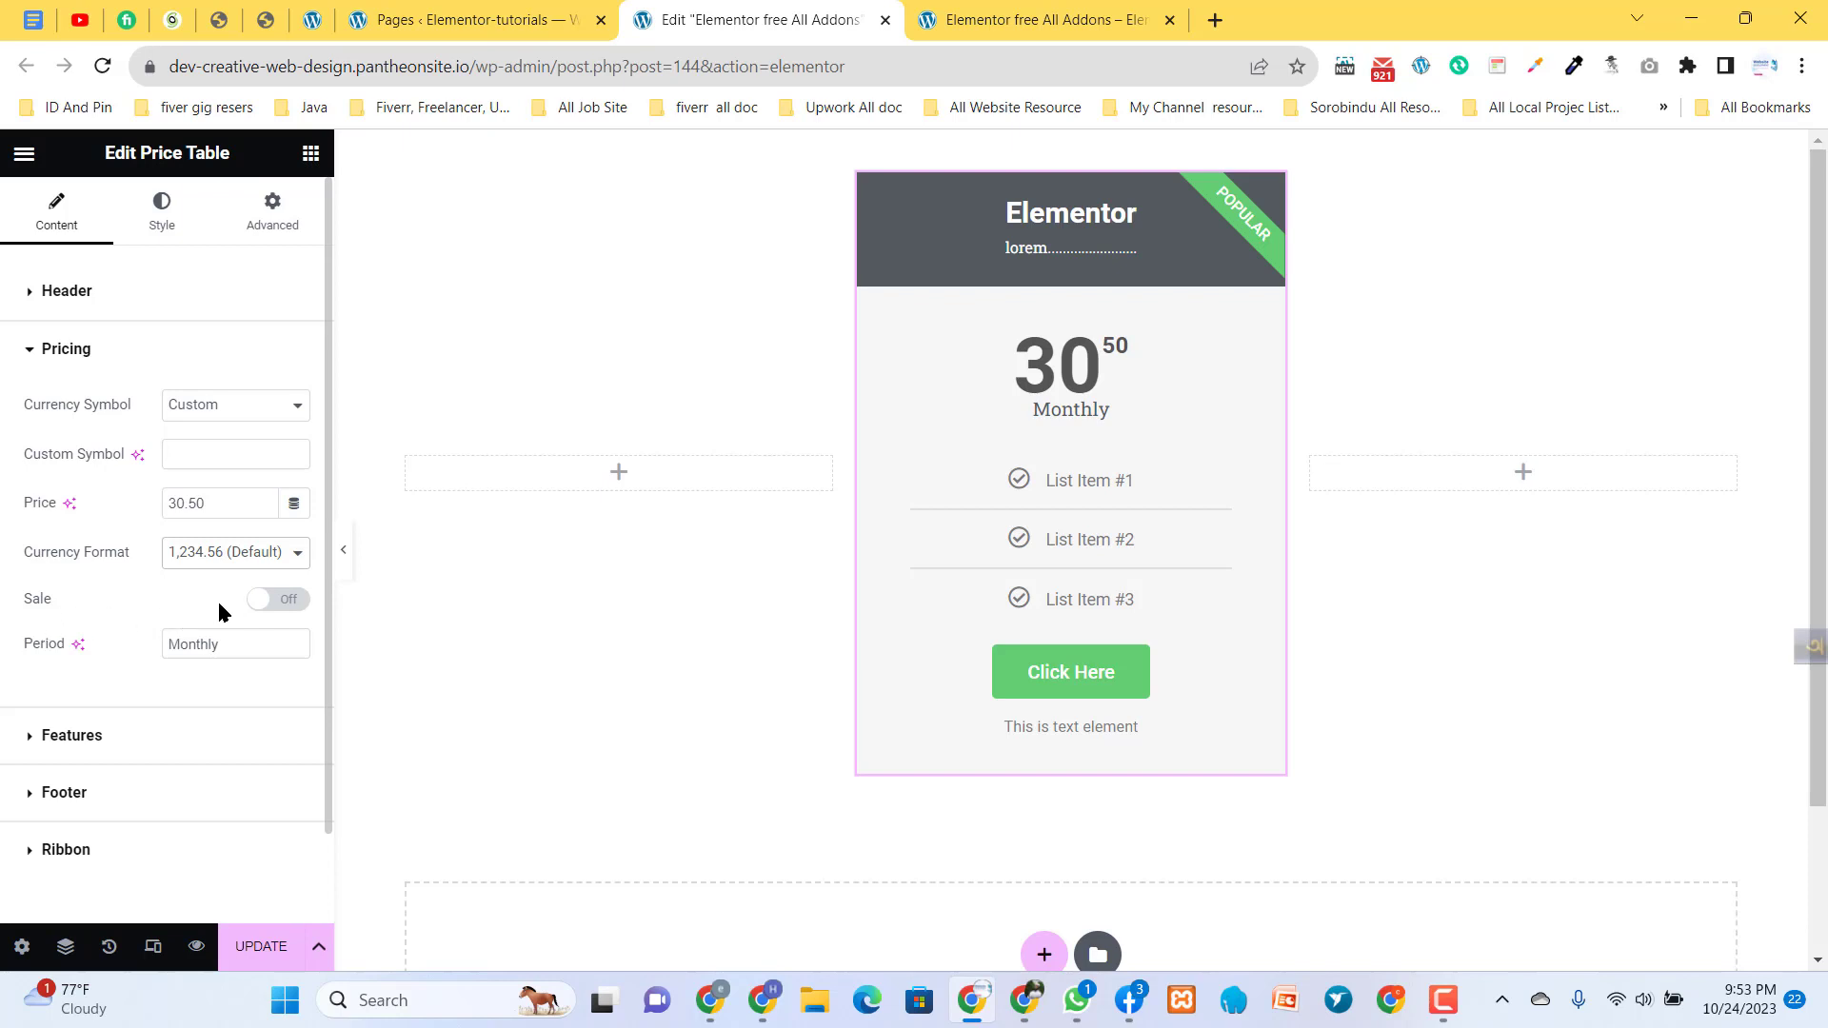
- Turn on the sale option for the price and set the original price to 40
click(285, 609)
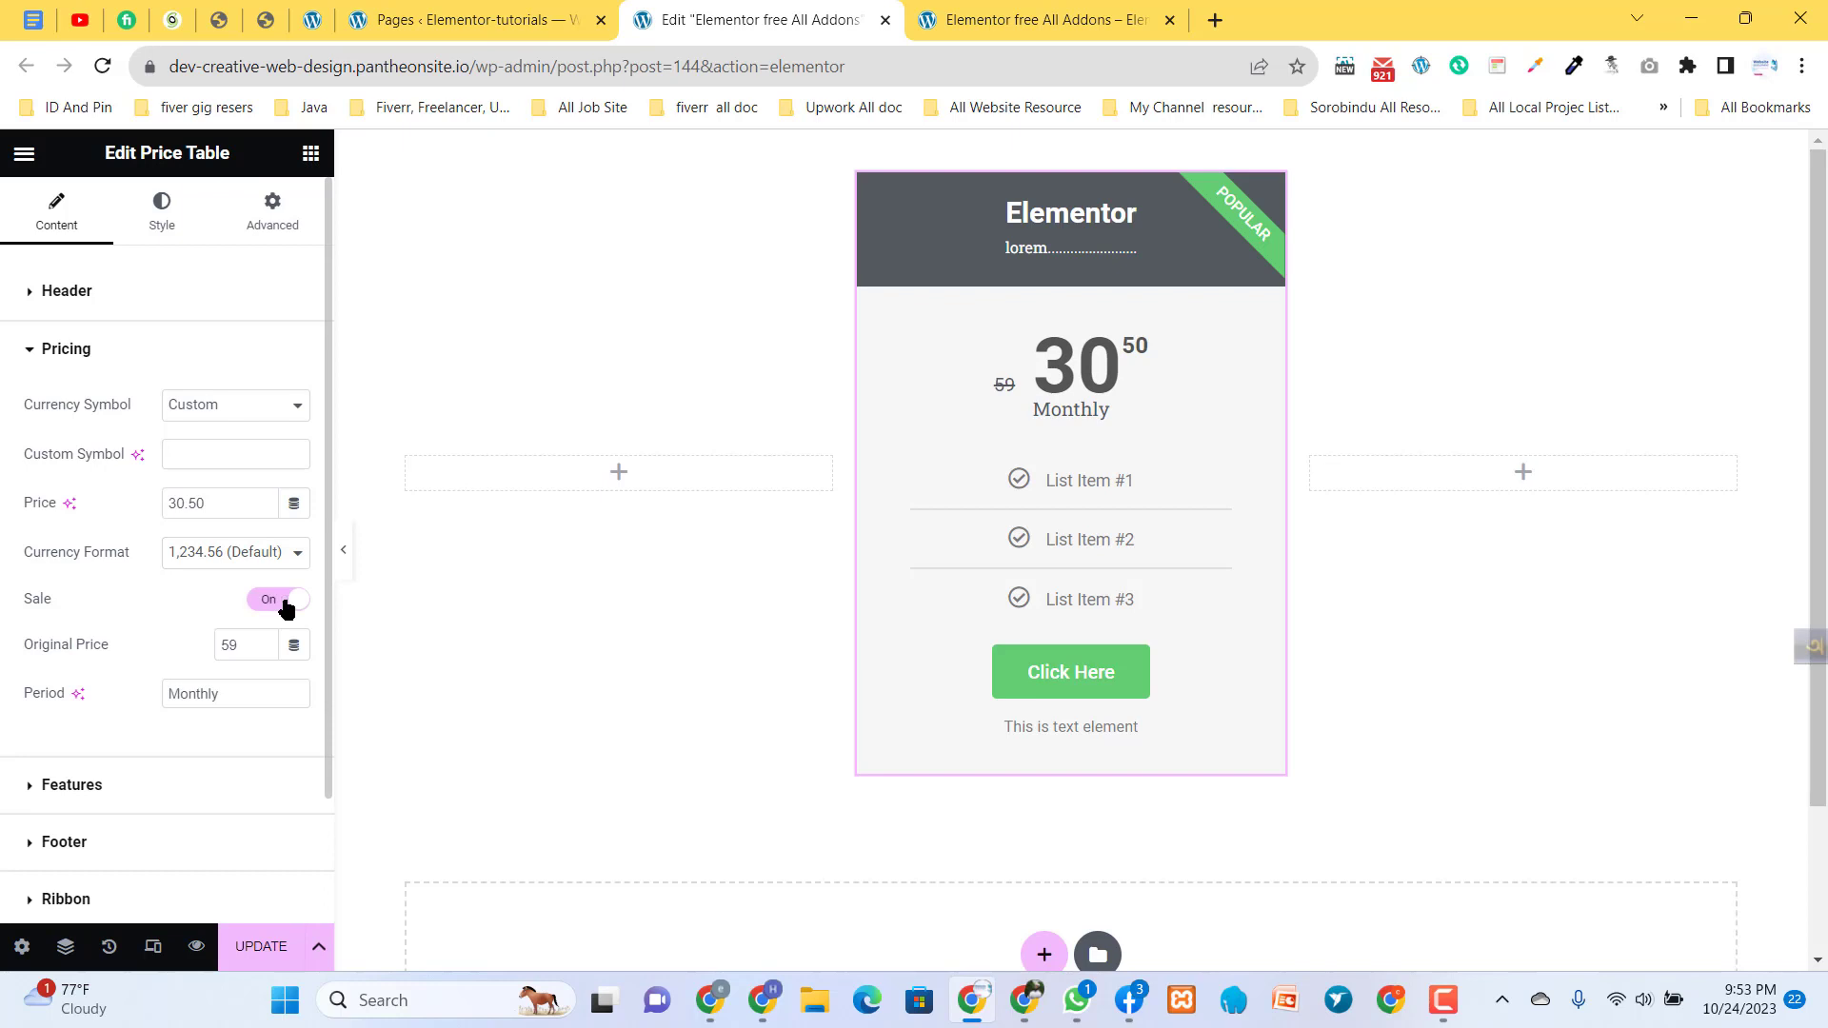
mouse_move(1000, 388)
mouse_down()
mouse_move(971, 385)
mouse_move(1004, 391)
mouse_up()
text(0)
click(263, 600)
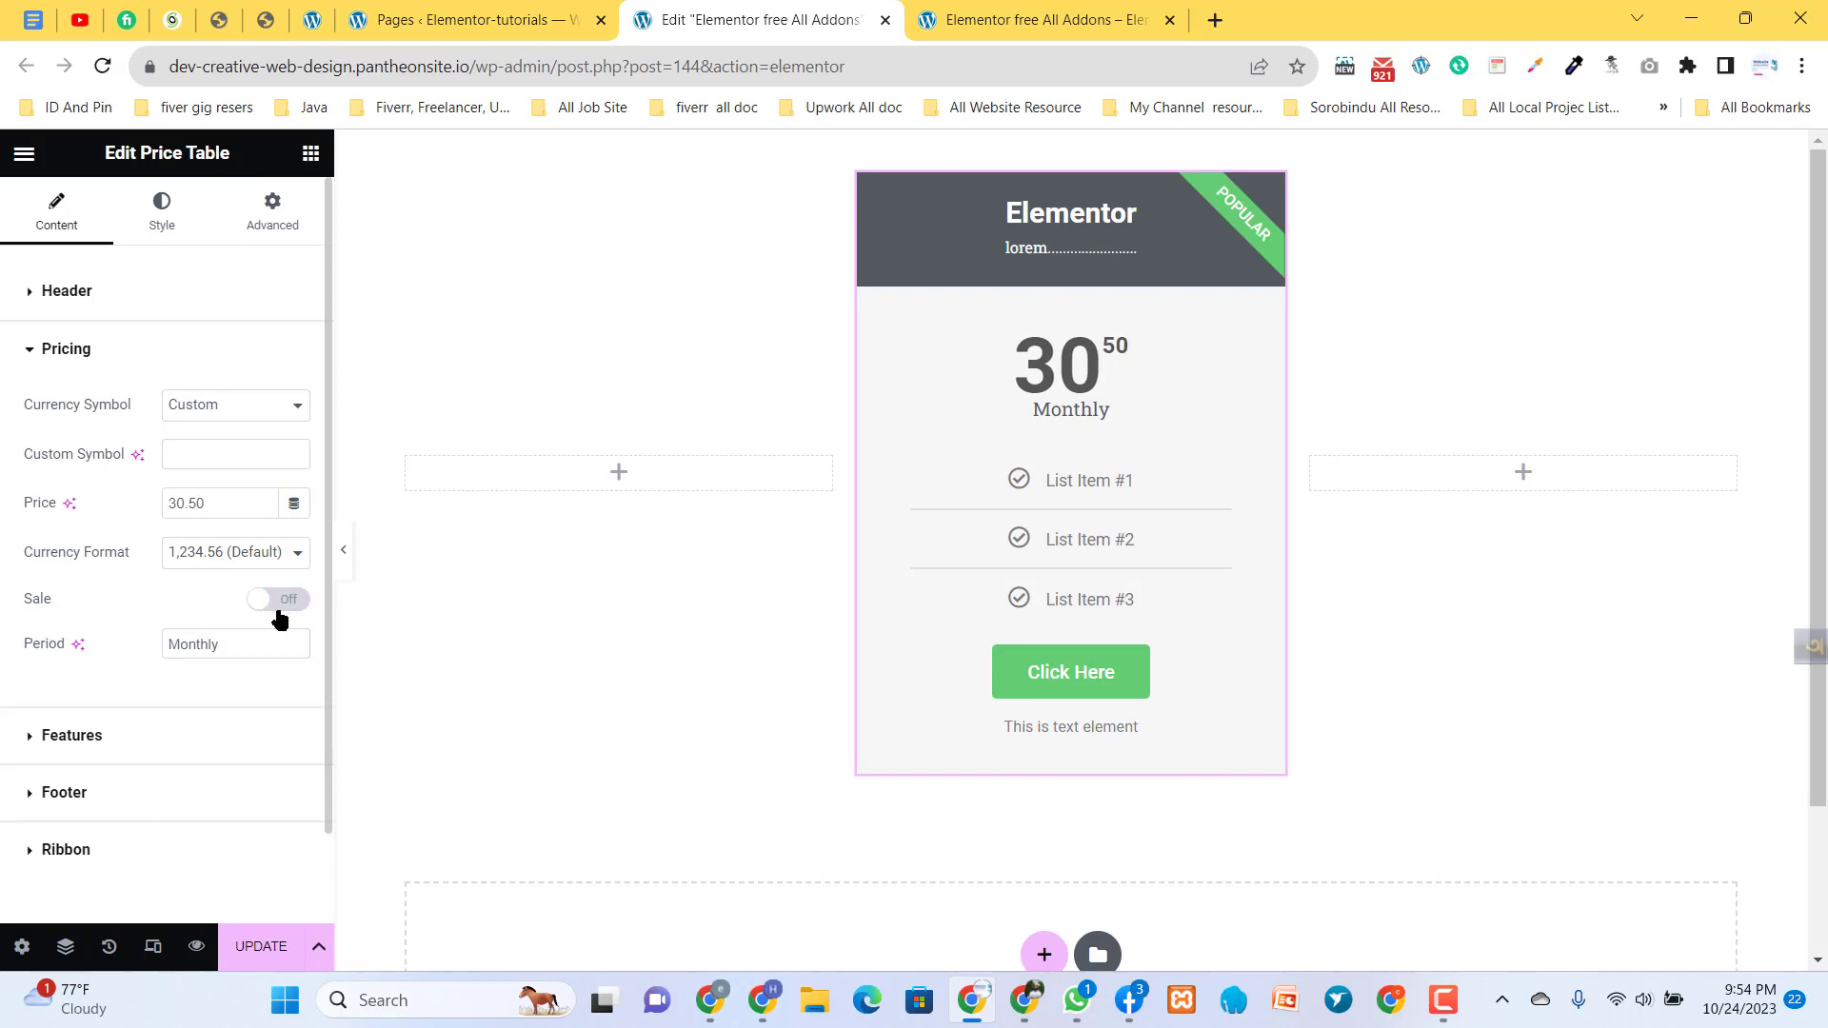
click(283, 601)
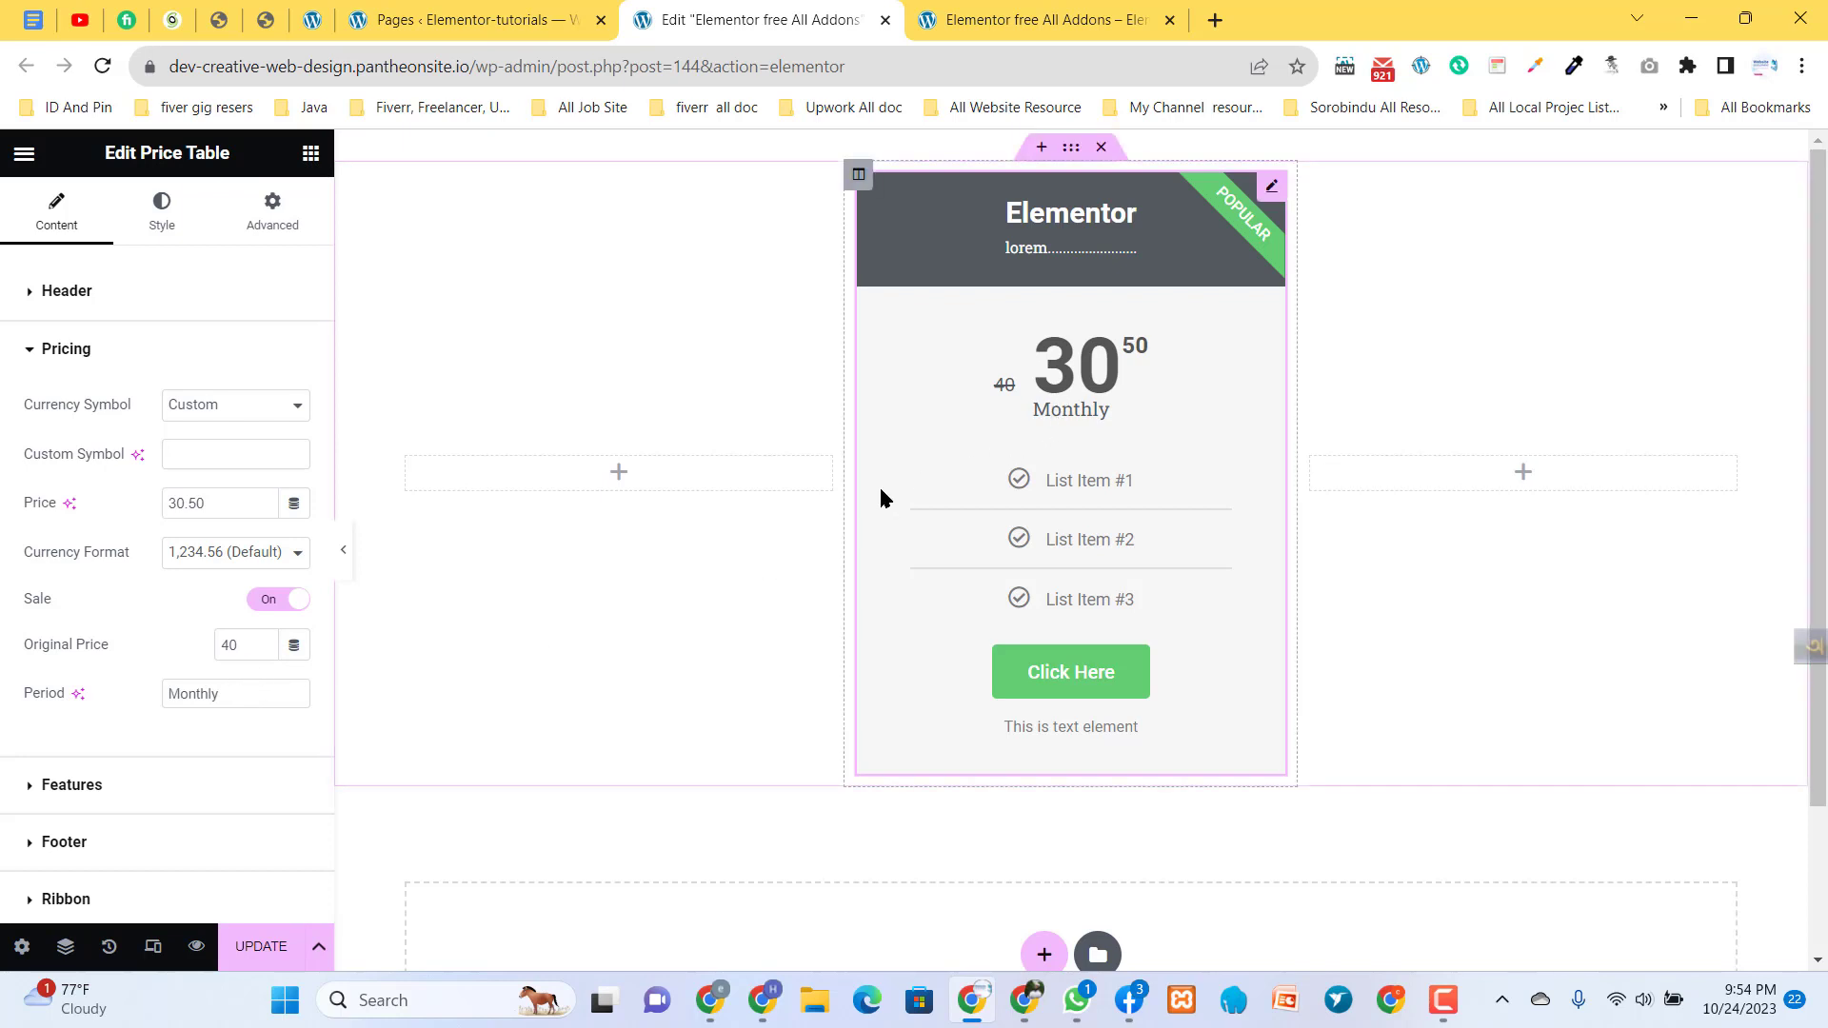
- Change the price table's billing period to "Lifetime"
drag(243, 691, 139, 694)
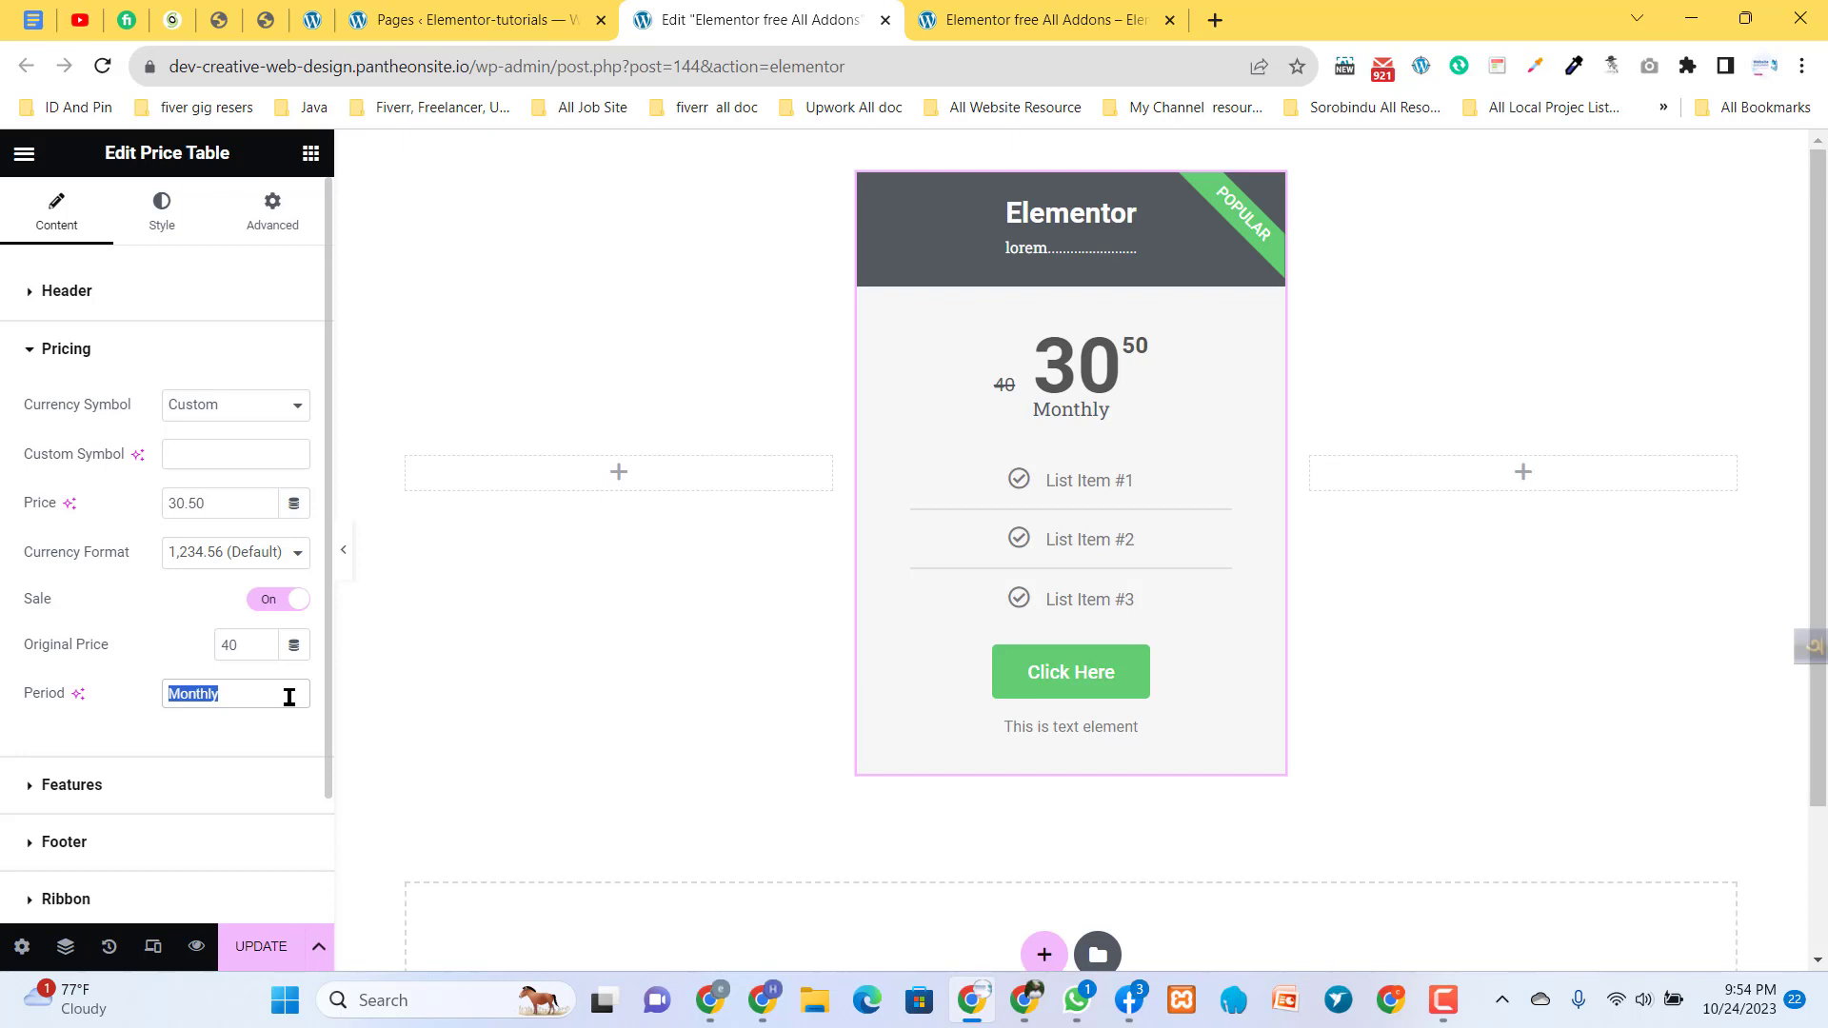
text(dkjfj)
key(BackSpace)
key(BackSpace)
key(BackSpace)
key(BackSpace)
key(BackSpace)
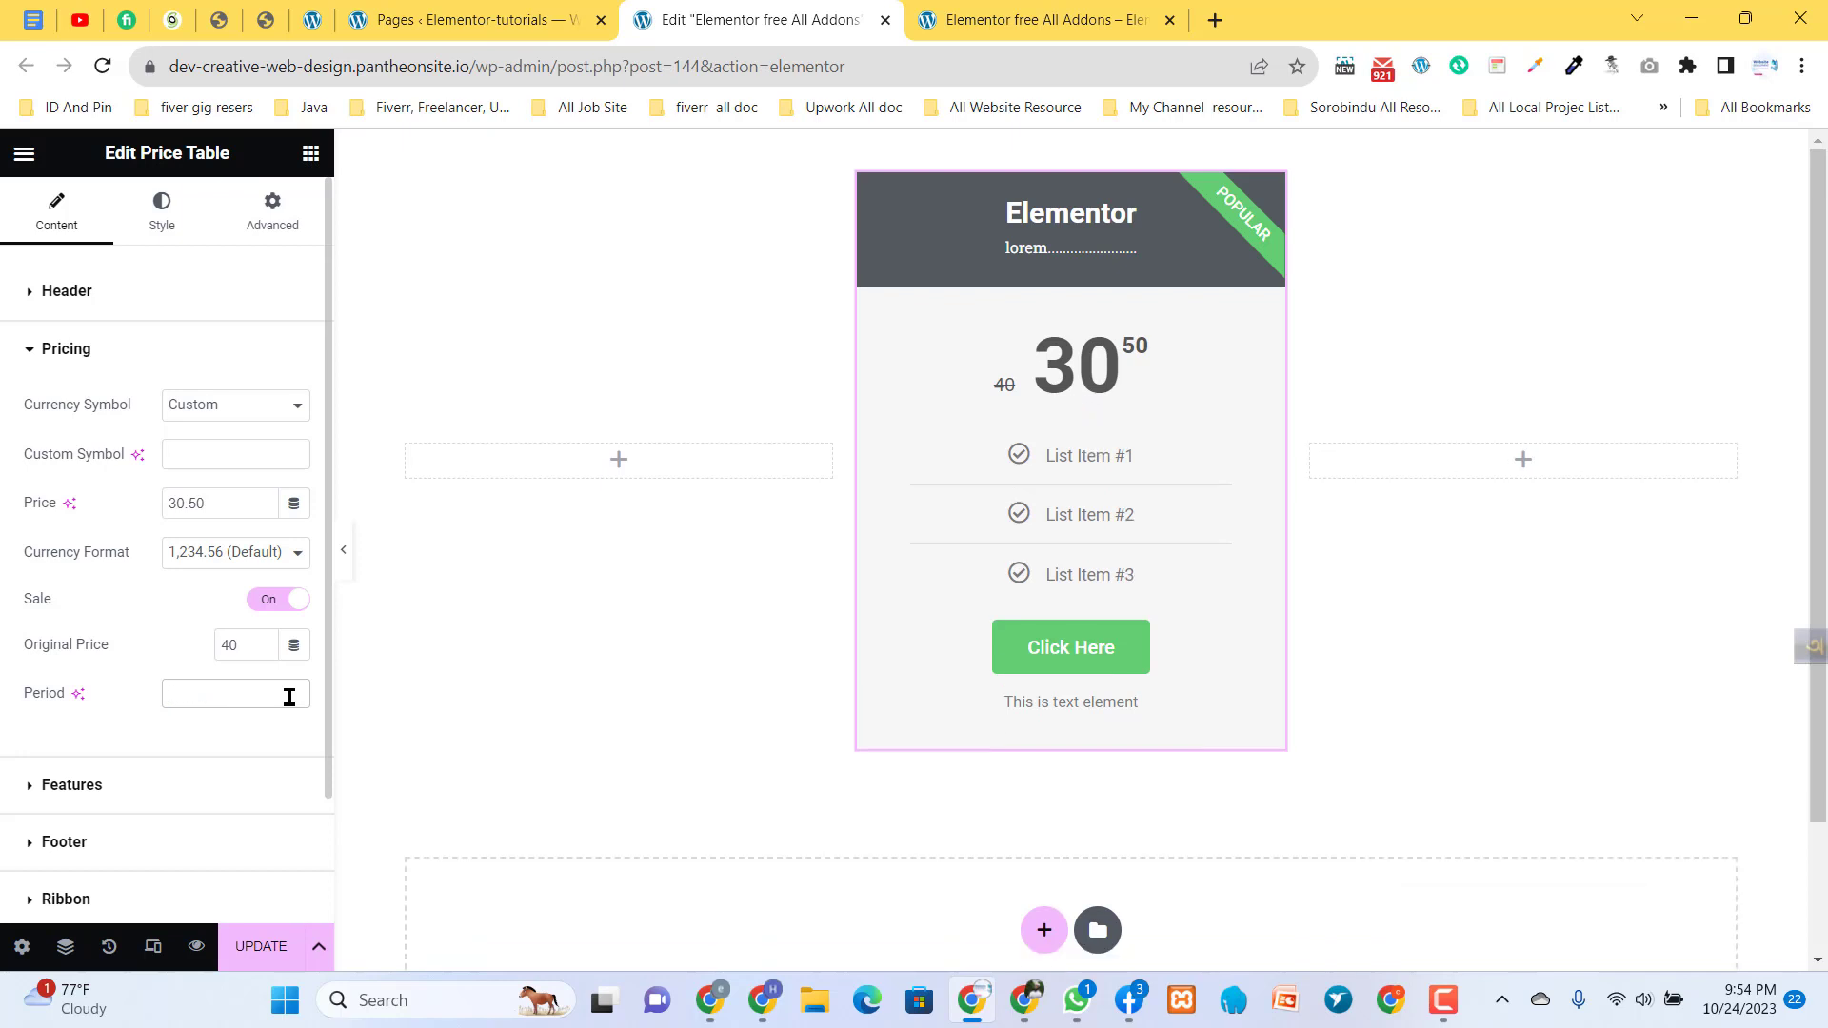
text(Liftim)
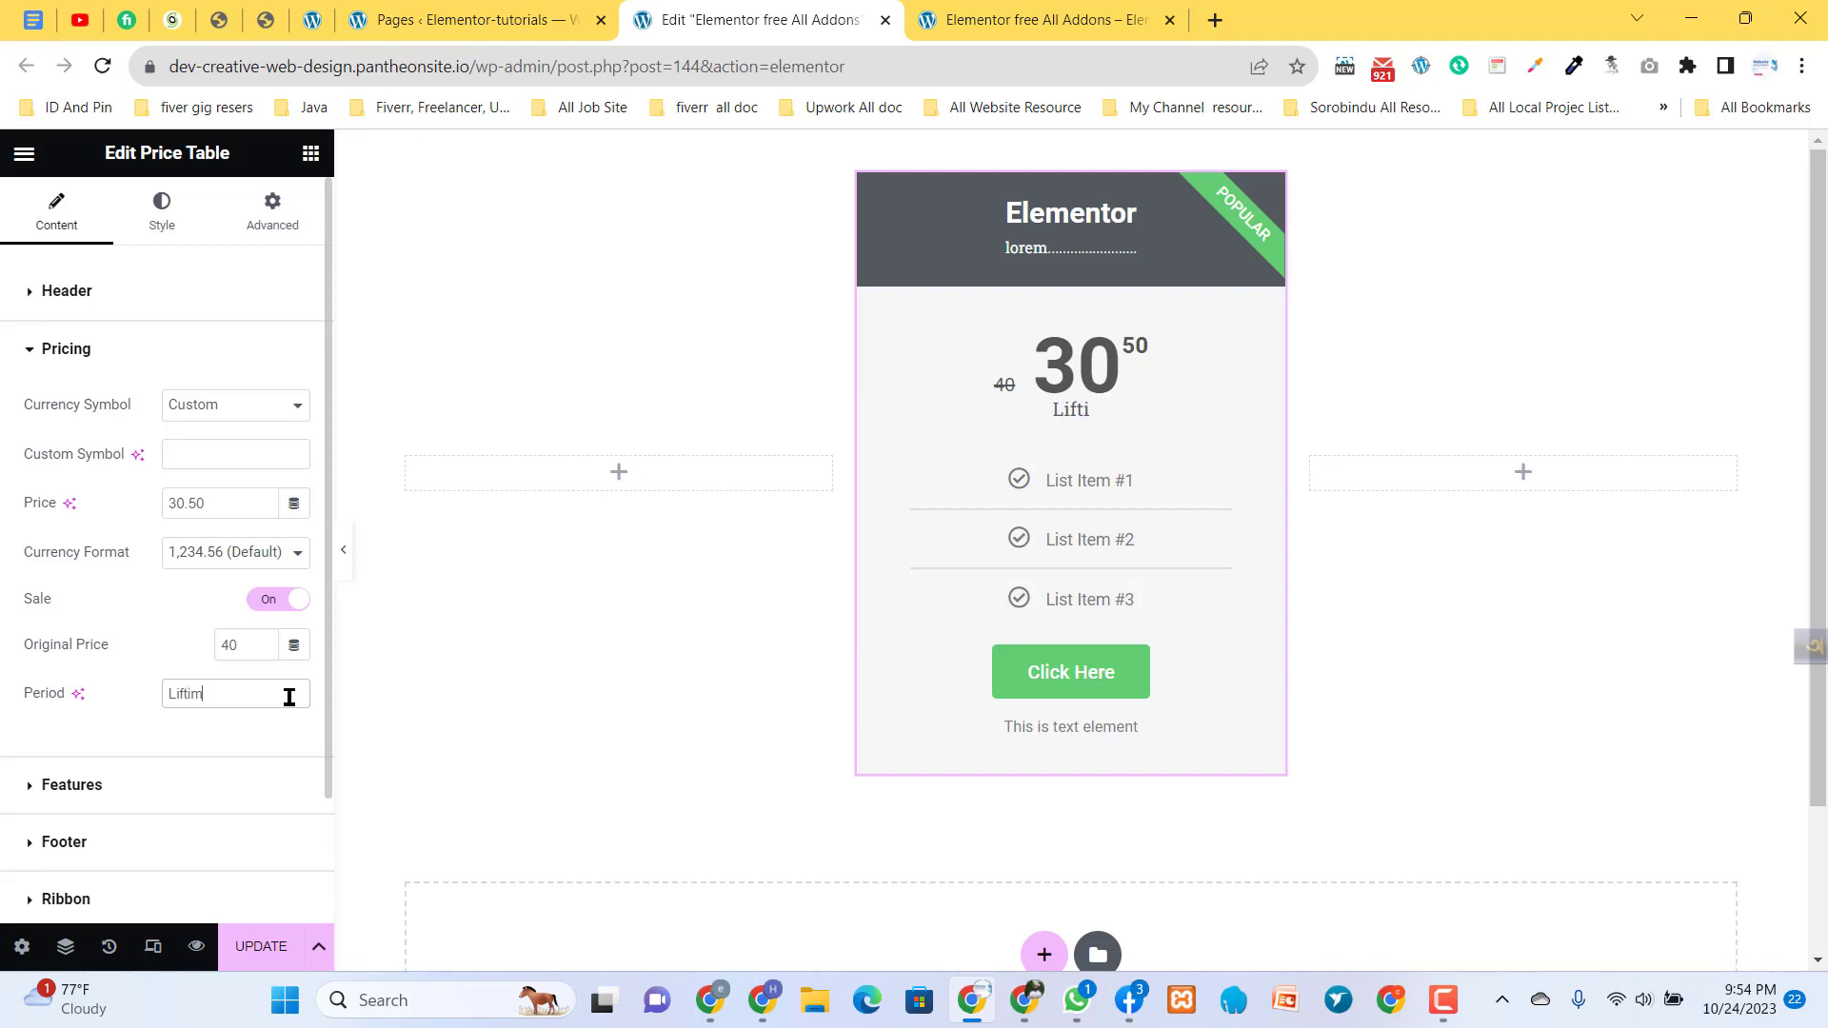
text(e)
click(183, 685)
text(e)
- Delete List Item #3 and List Item #2 from the price table's features
scroll(192, 735, down, 2)
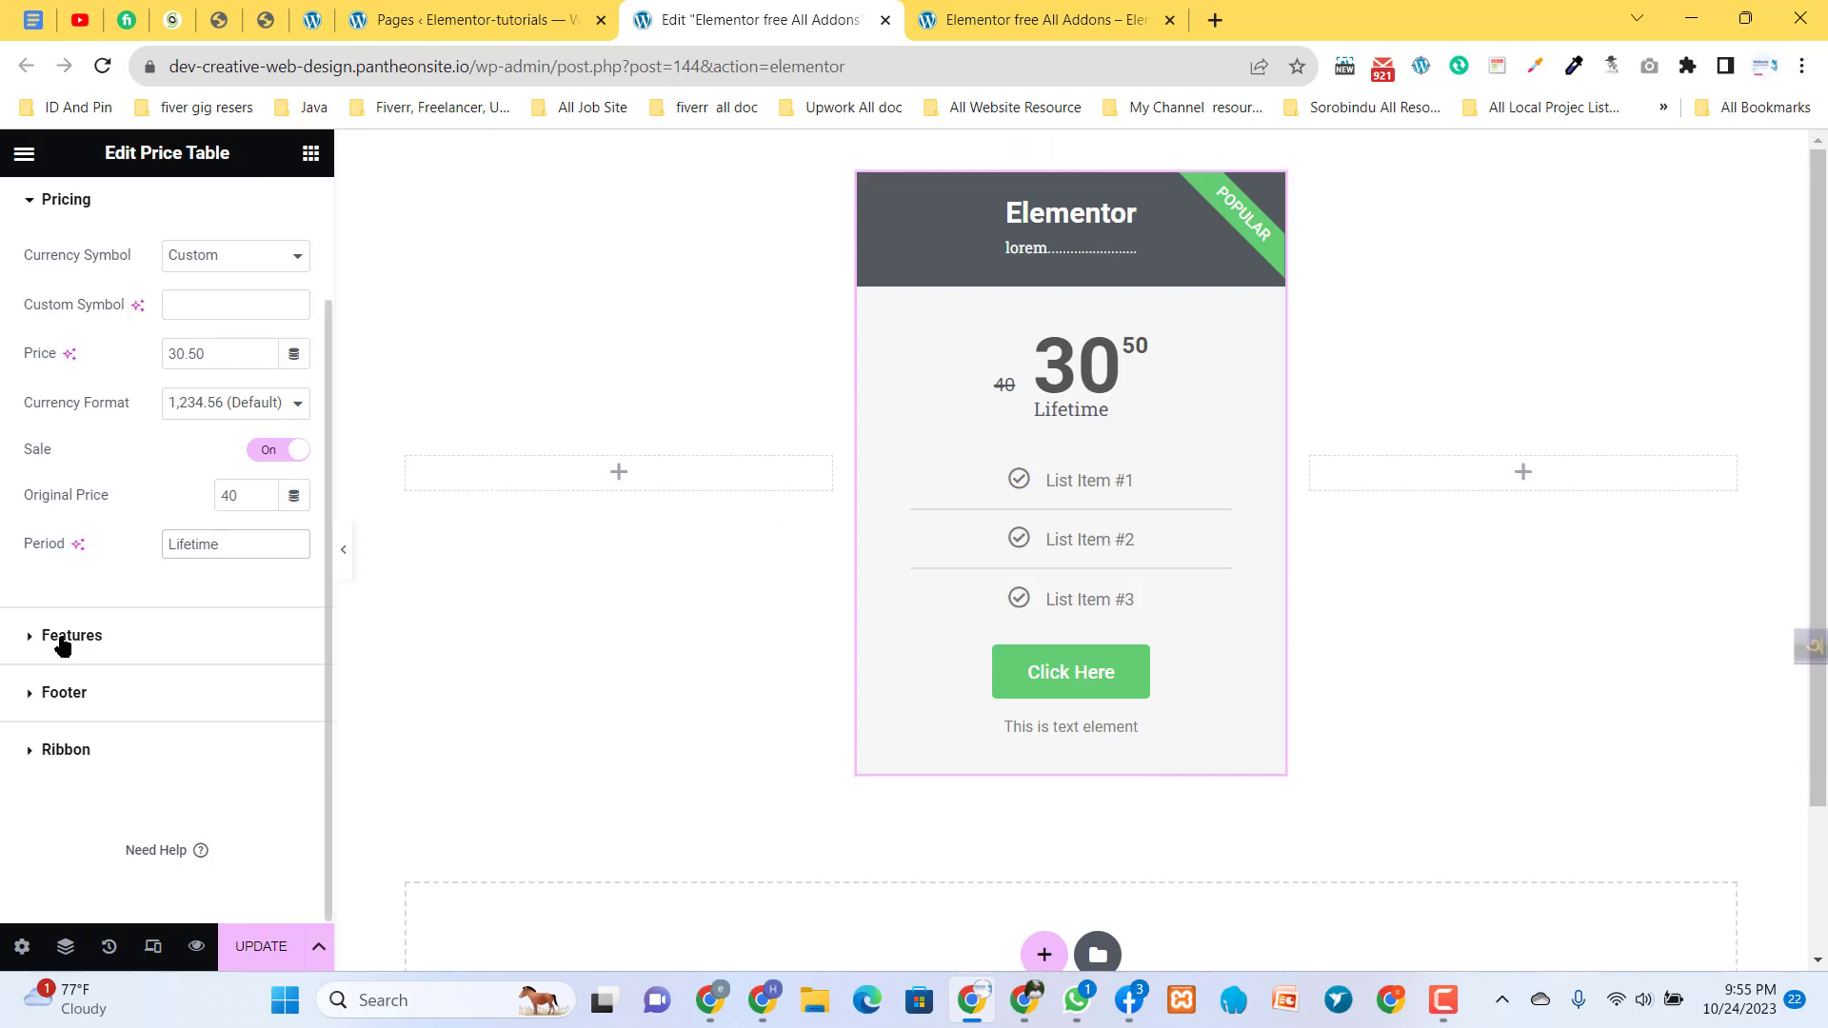
click(61, 642)
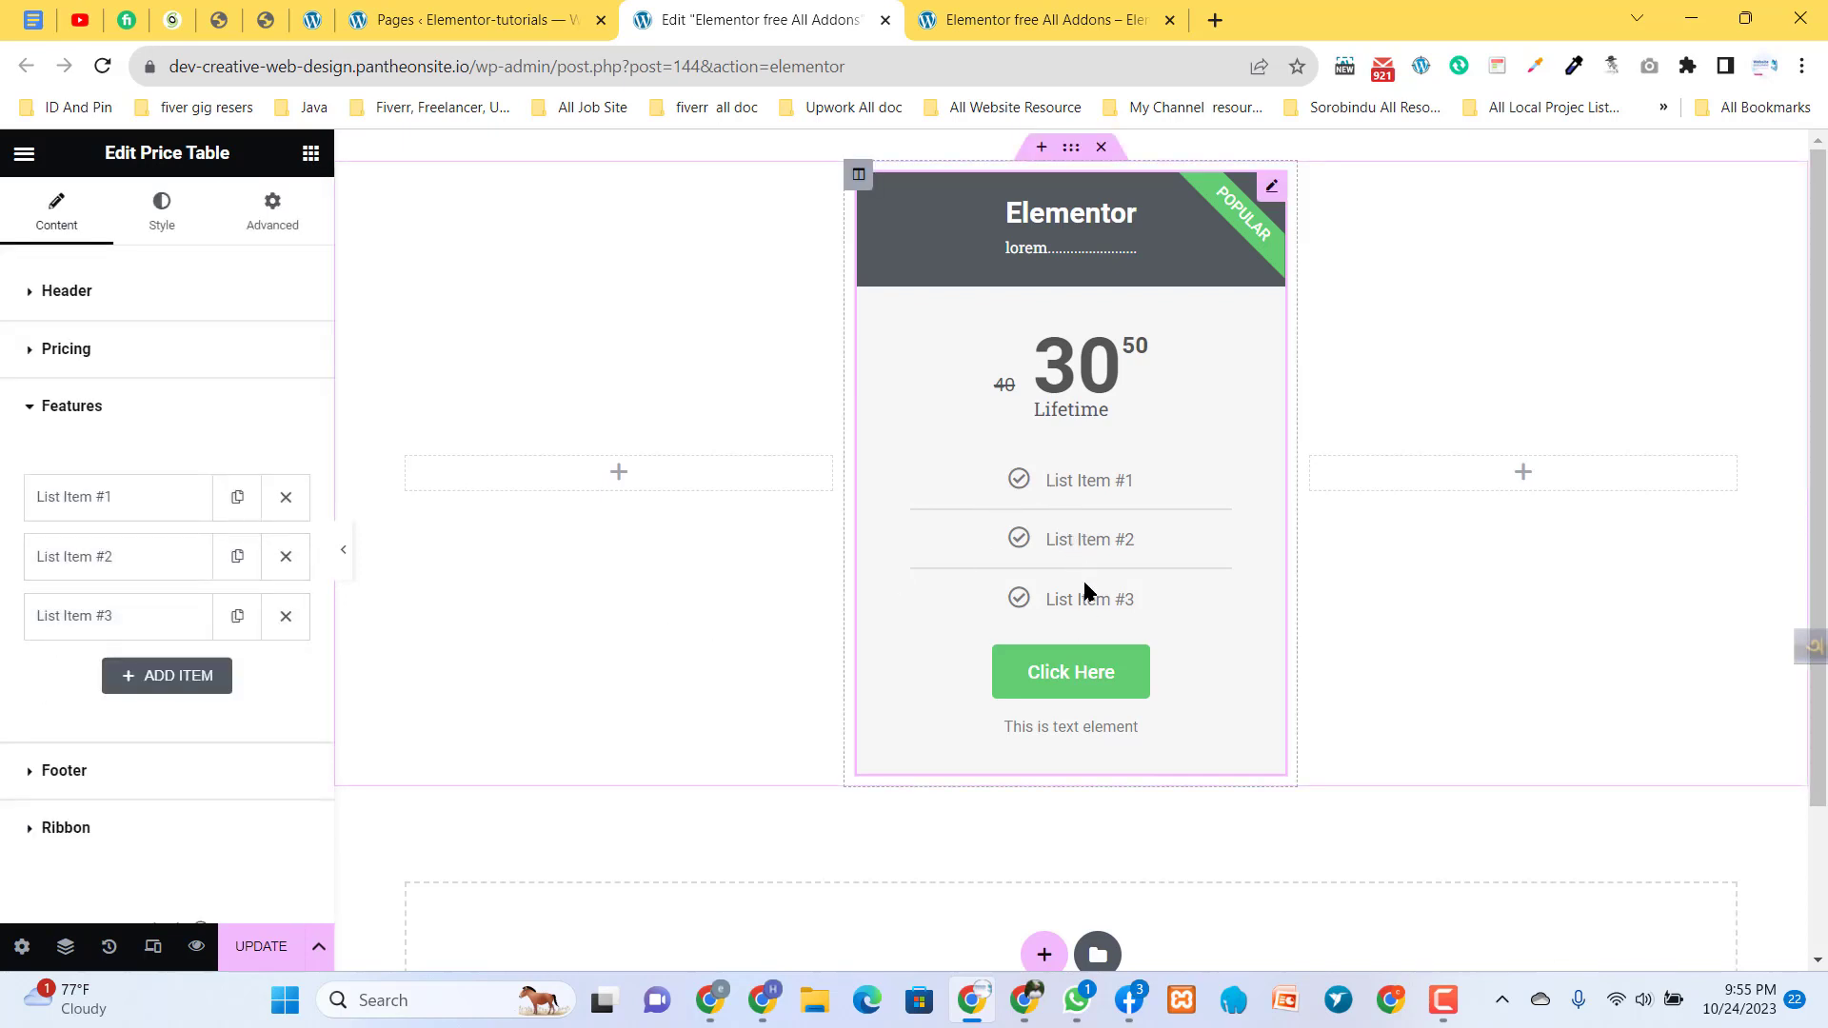
click(286, 616)
click(285, 556)
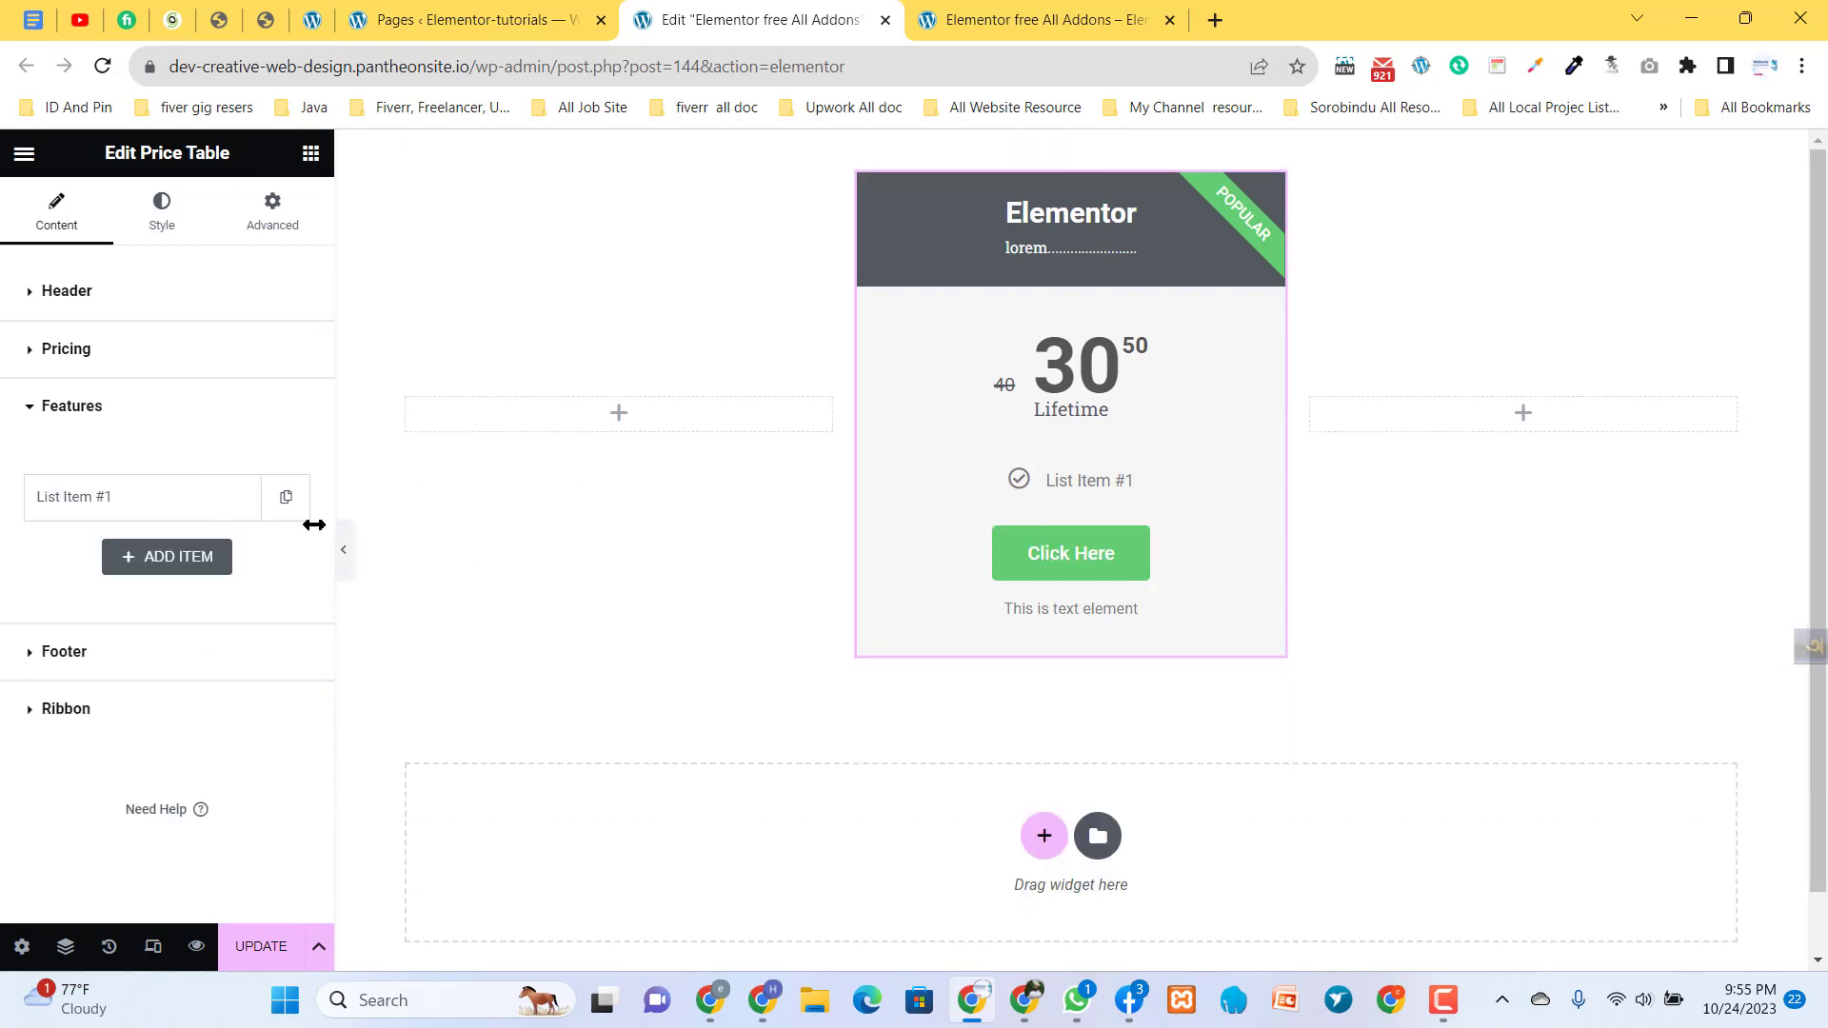
- Change the text of the remaining feature item to "Premium Addons"
click(193, 508)
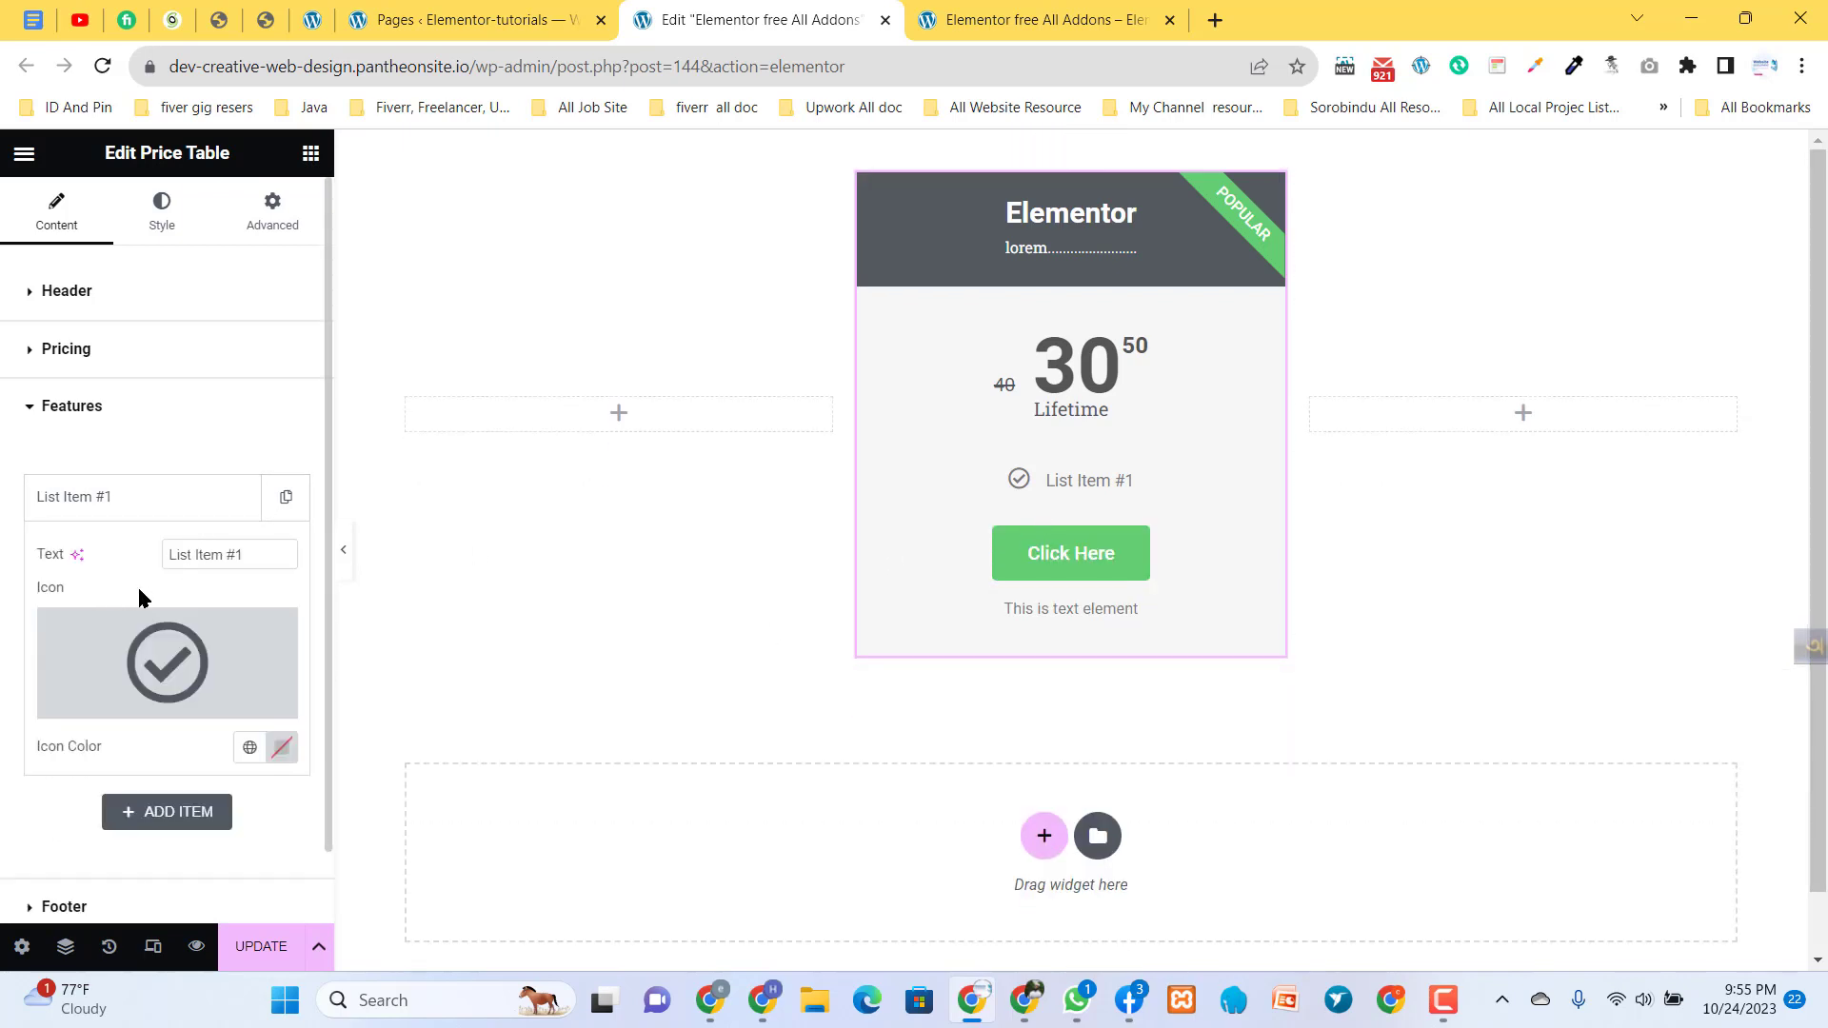
drag(269, 546, 119, 576)
key(BackSpace)
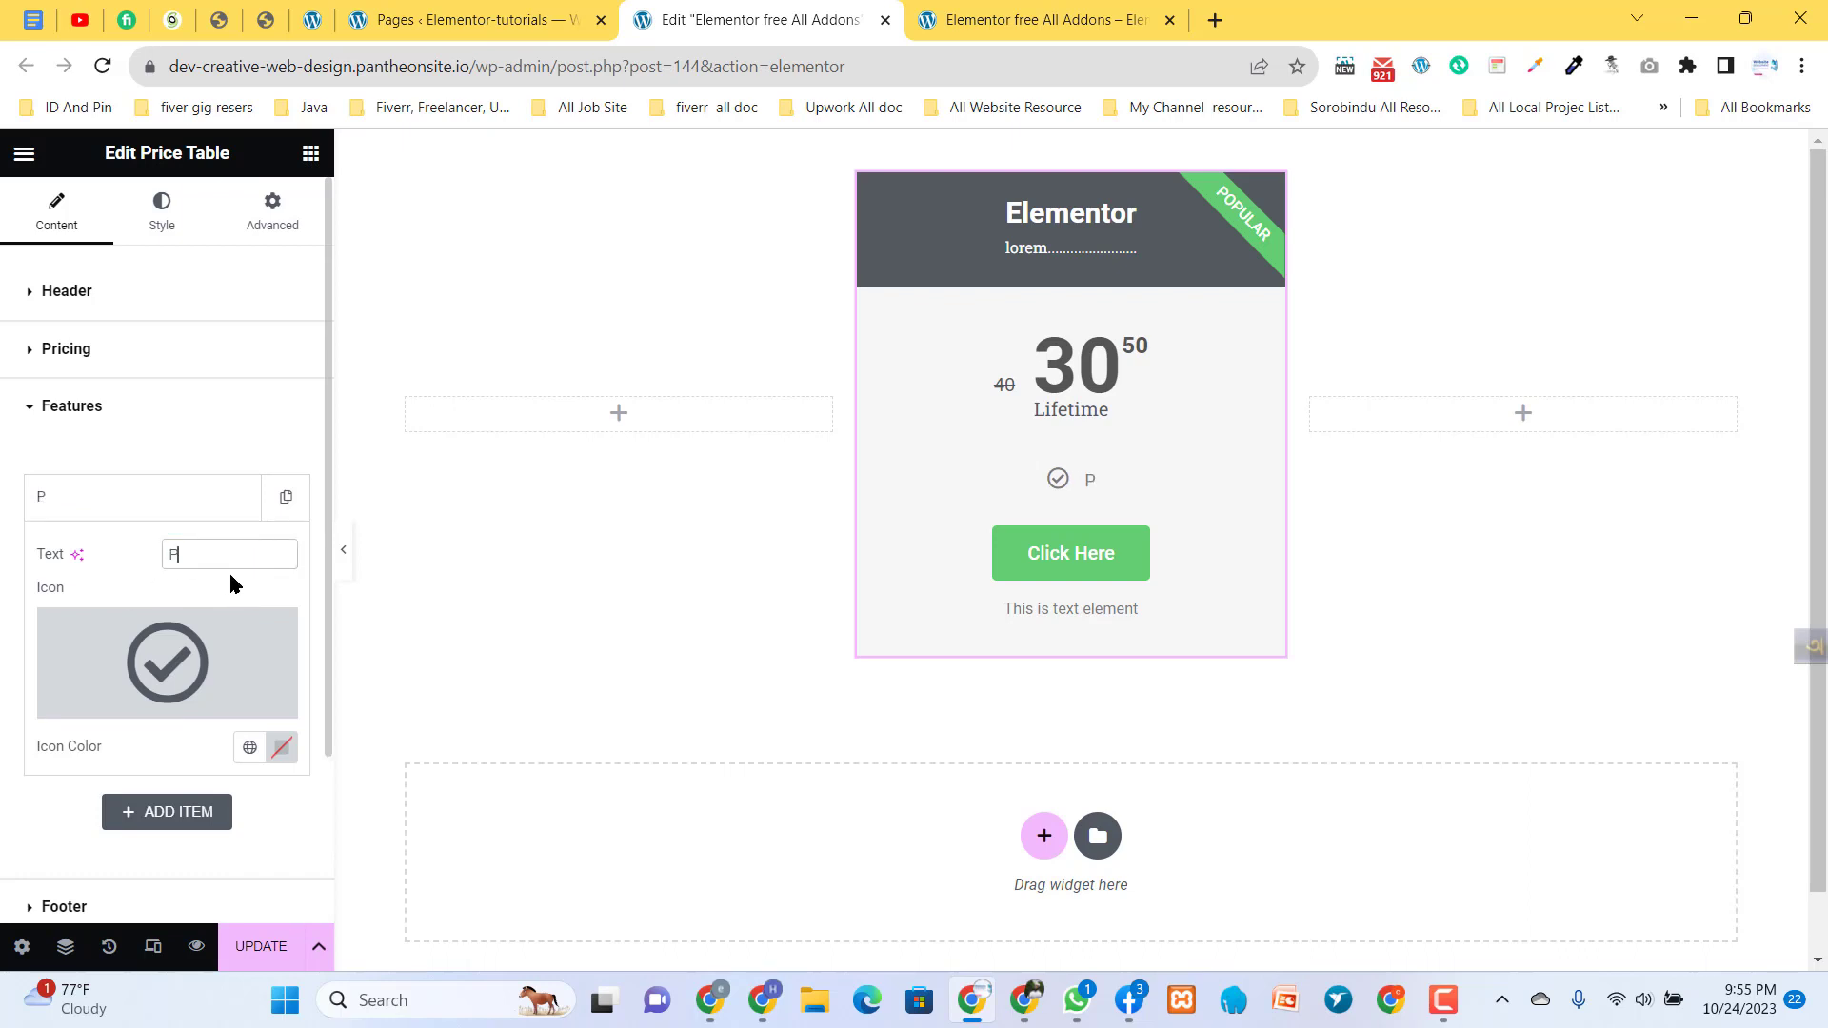
text(Prim)
key(BackSpace)
key(BackSpace)
text(emium Addons)
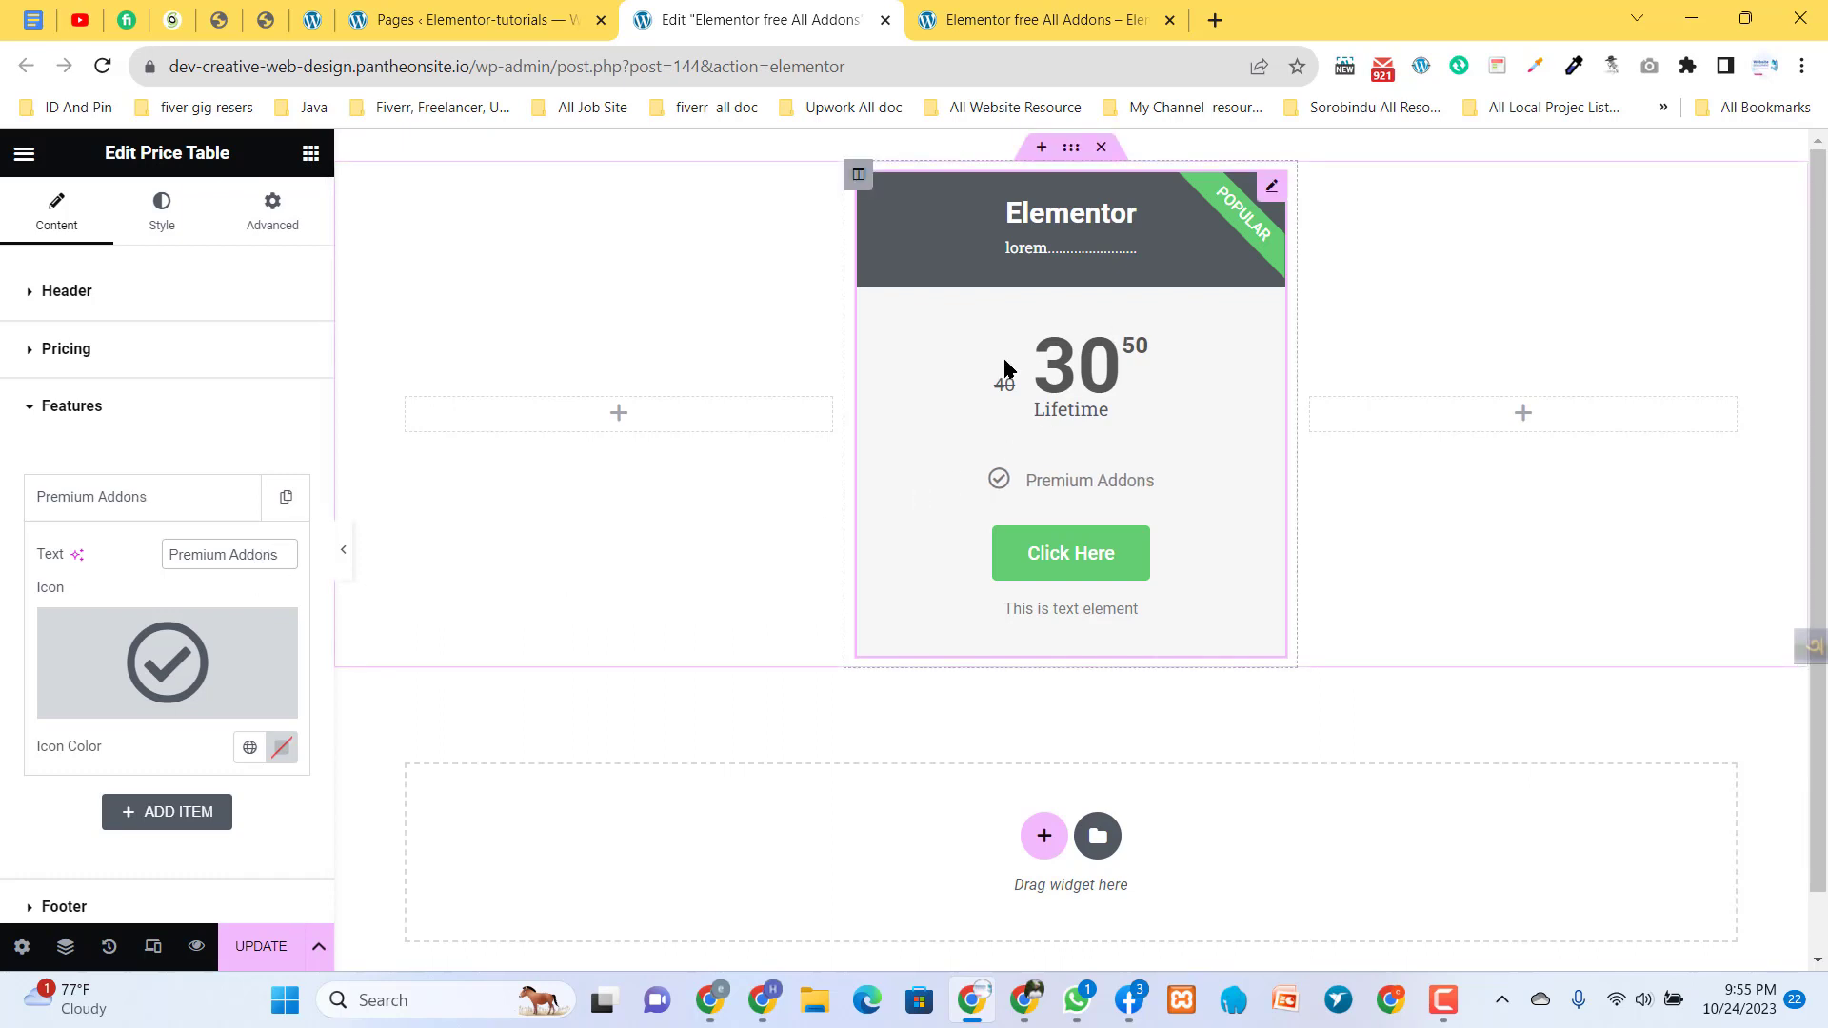
click(137, 505)
click(136, 505)
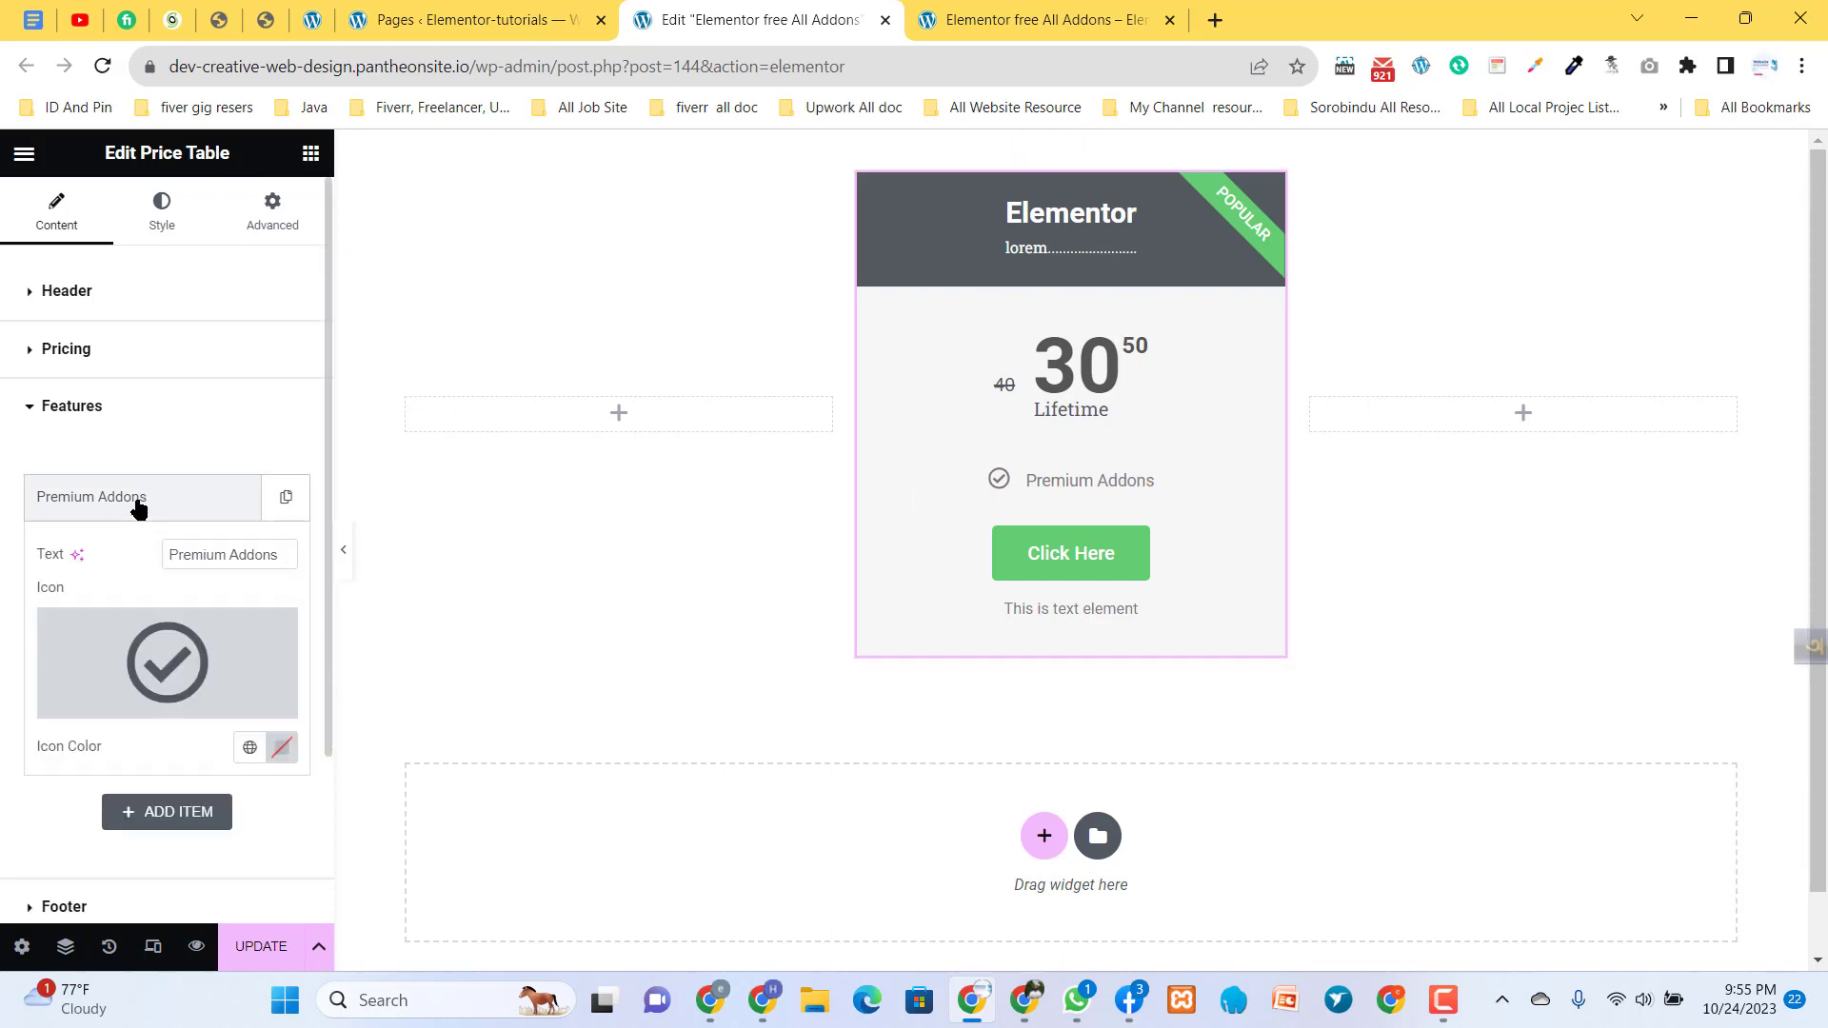
- Replace the Premium Addons feature's icon with the bar chart icon from the icon library
mouse_move(219, 682)
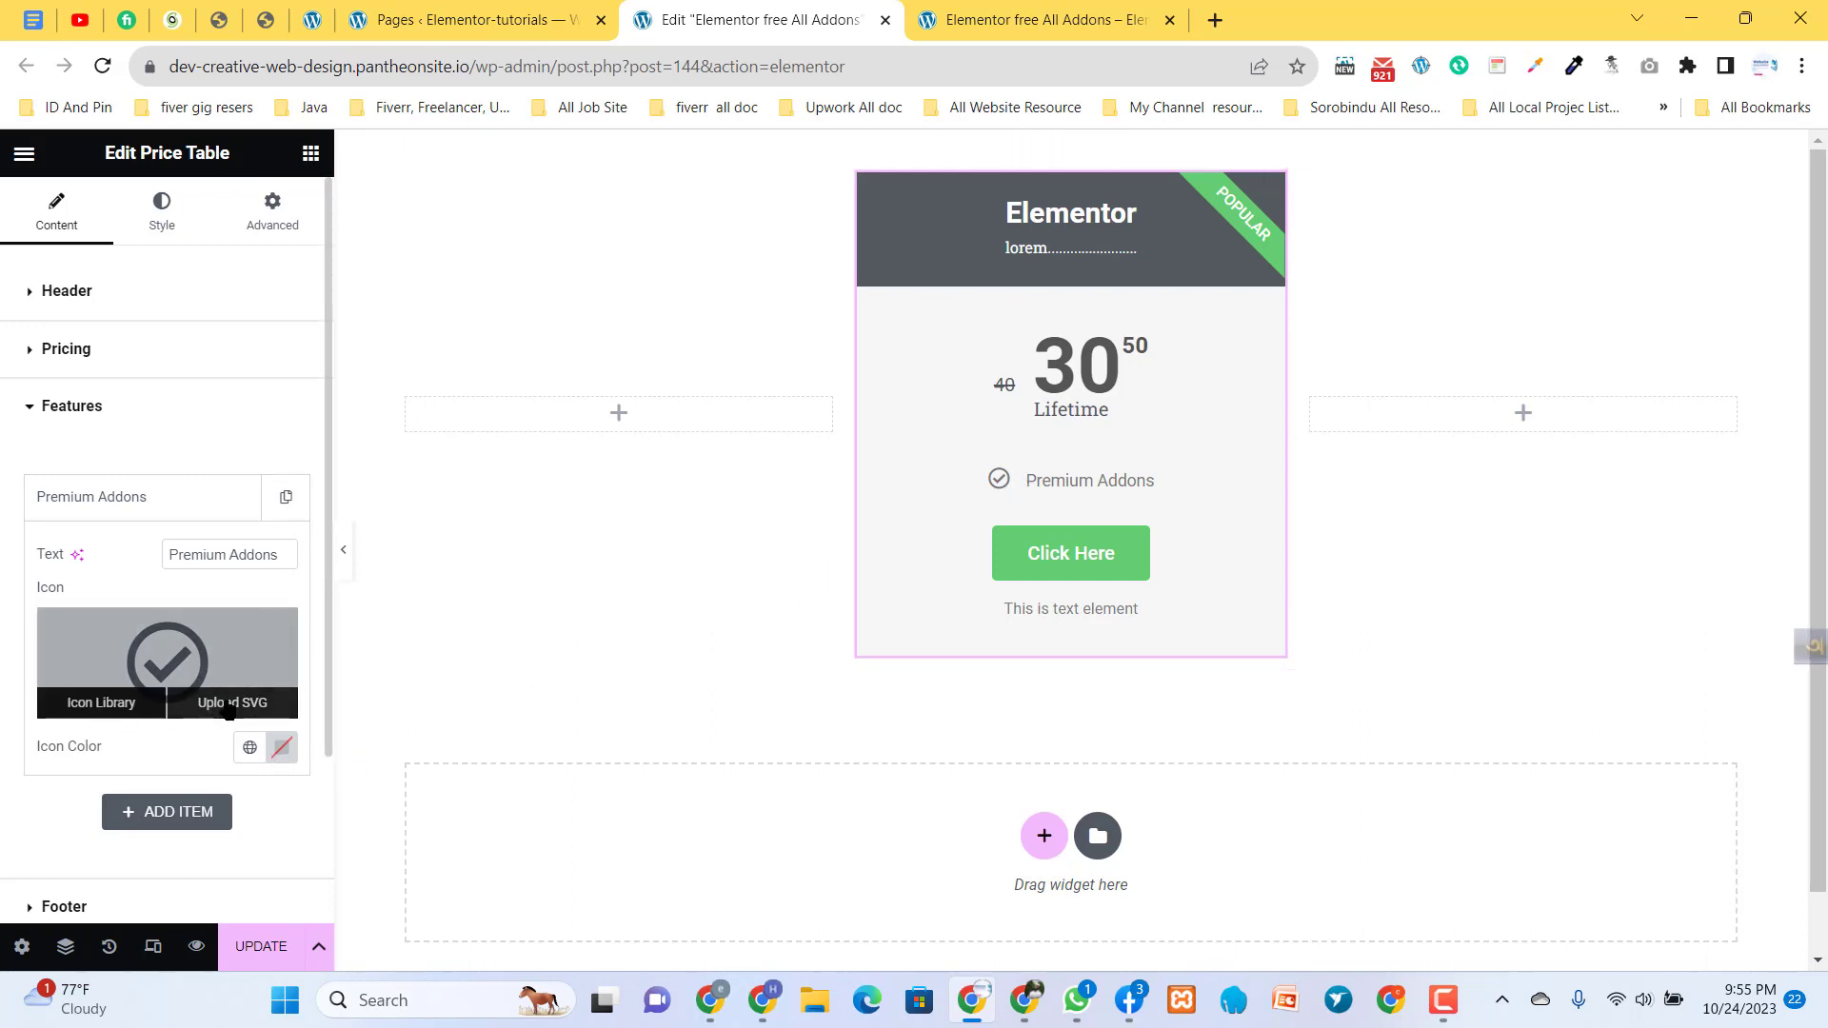
click(98, 704)
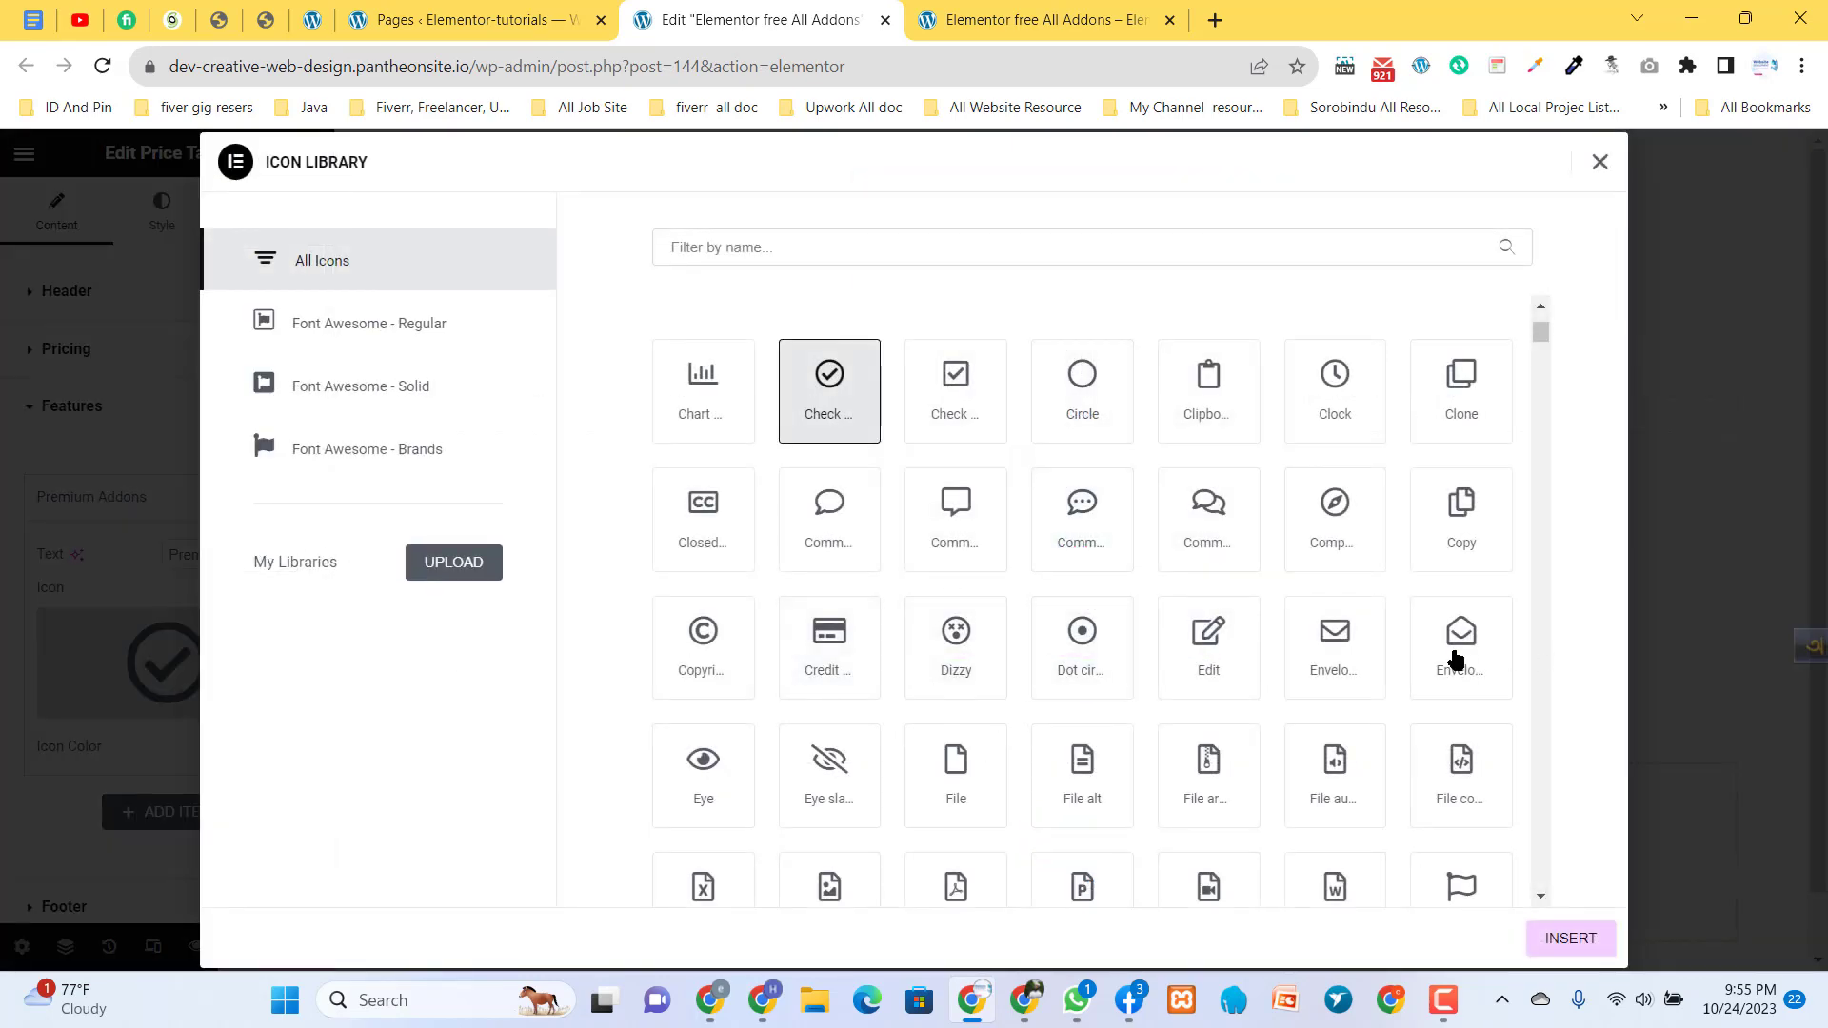
click(701, 405)
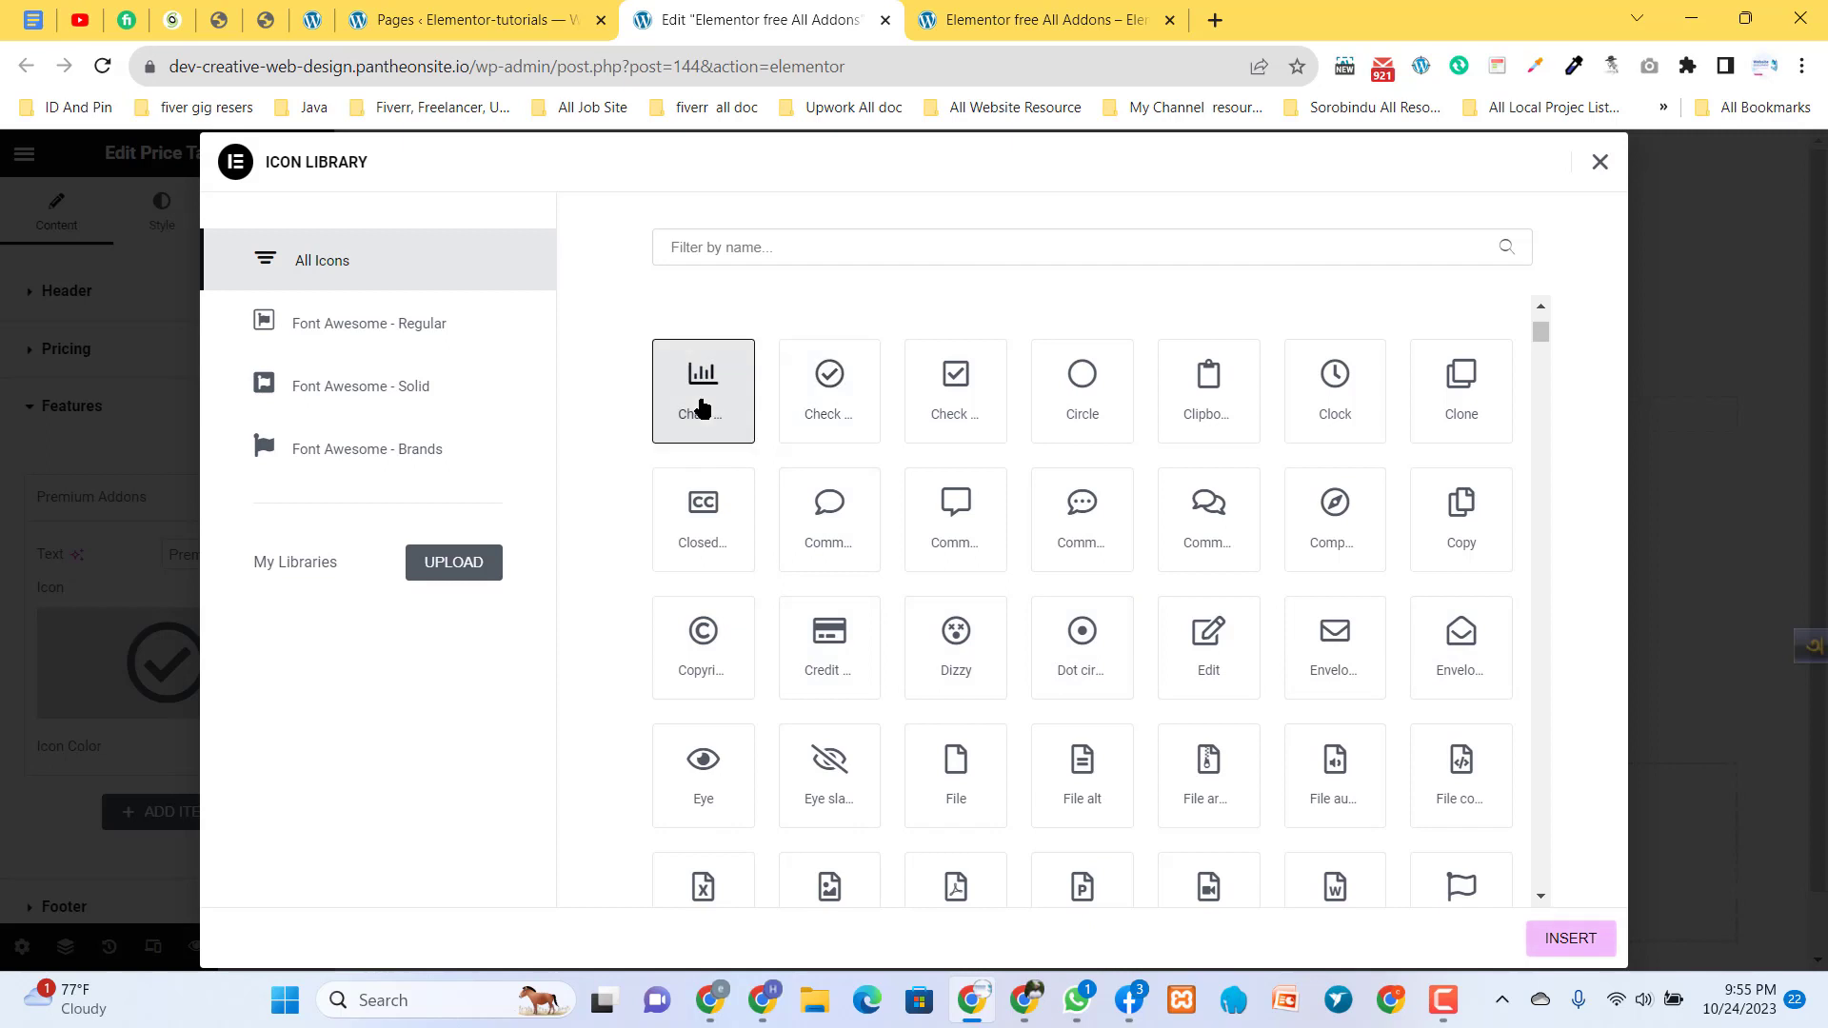
click(1562, 935)
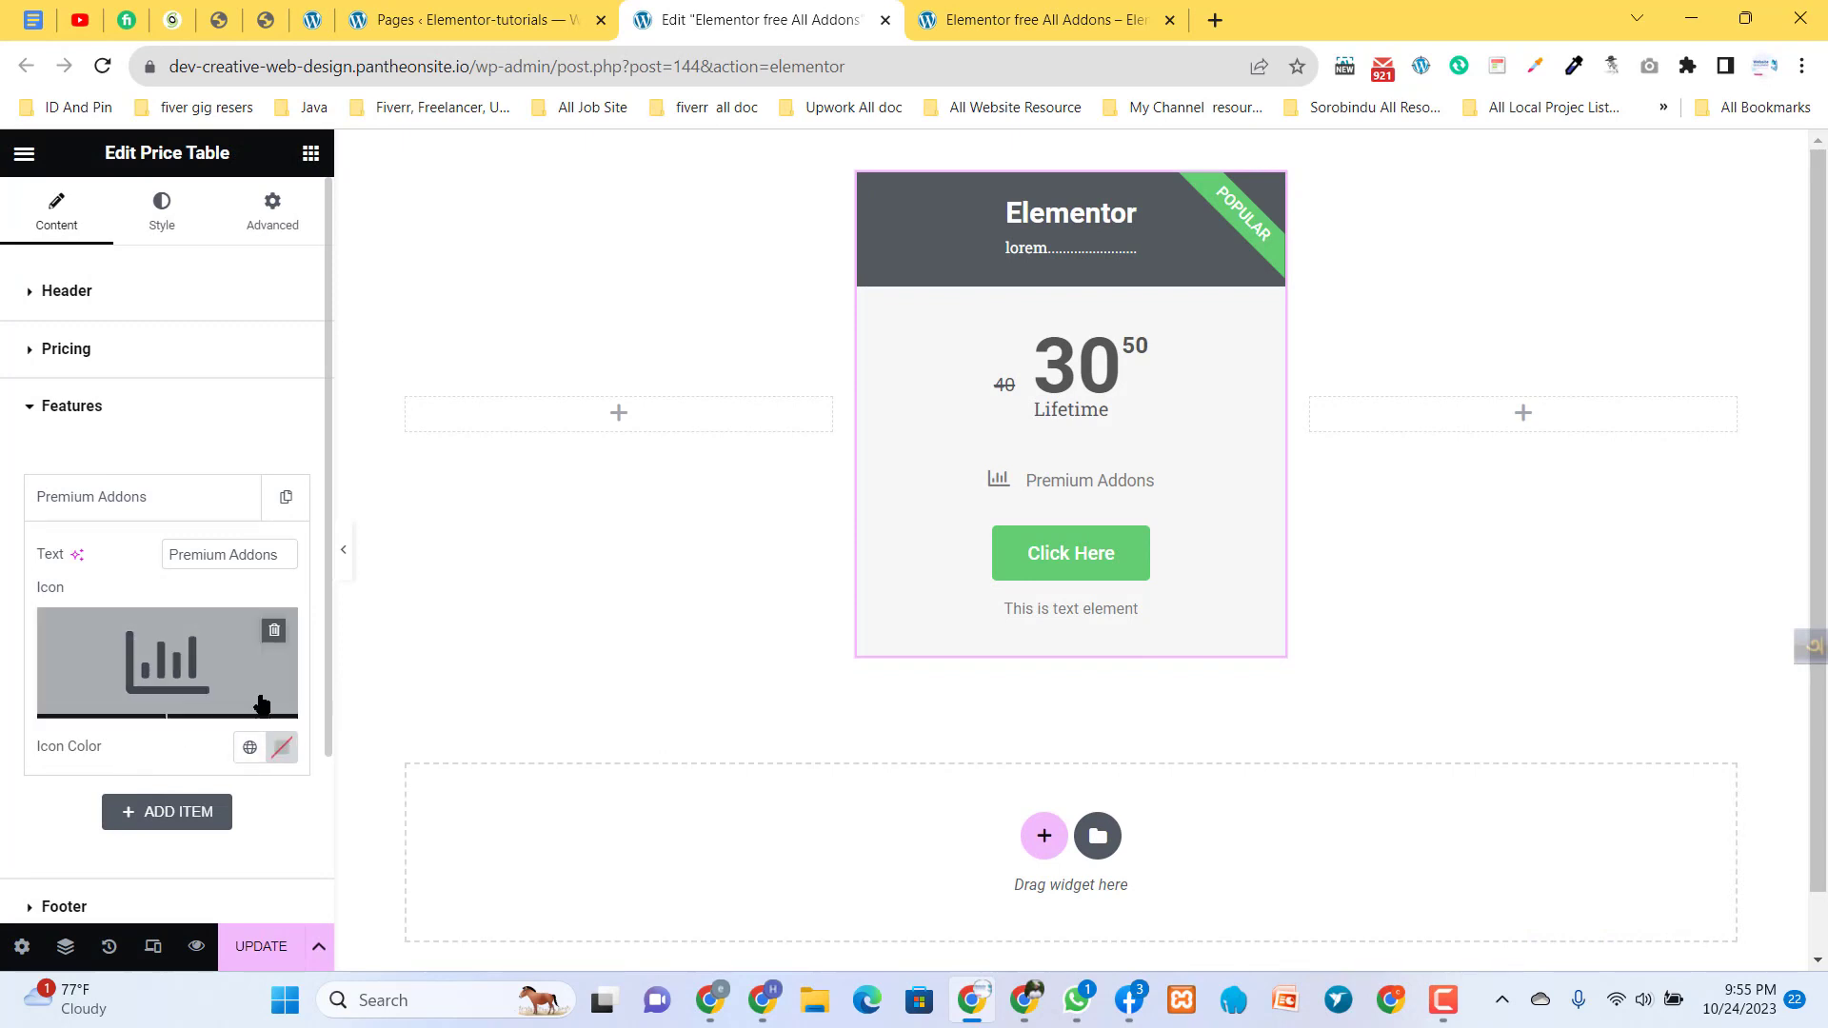
- Set the icon color of the Premium Addons feature to blue-violet #3500FF
click(281, 749)
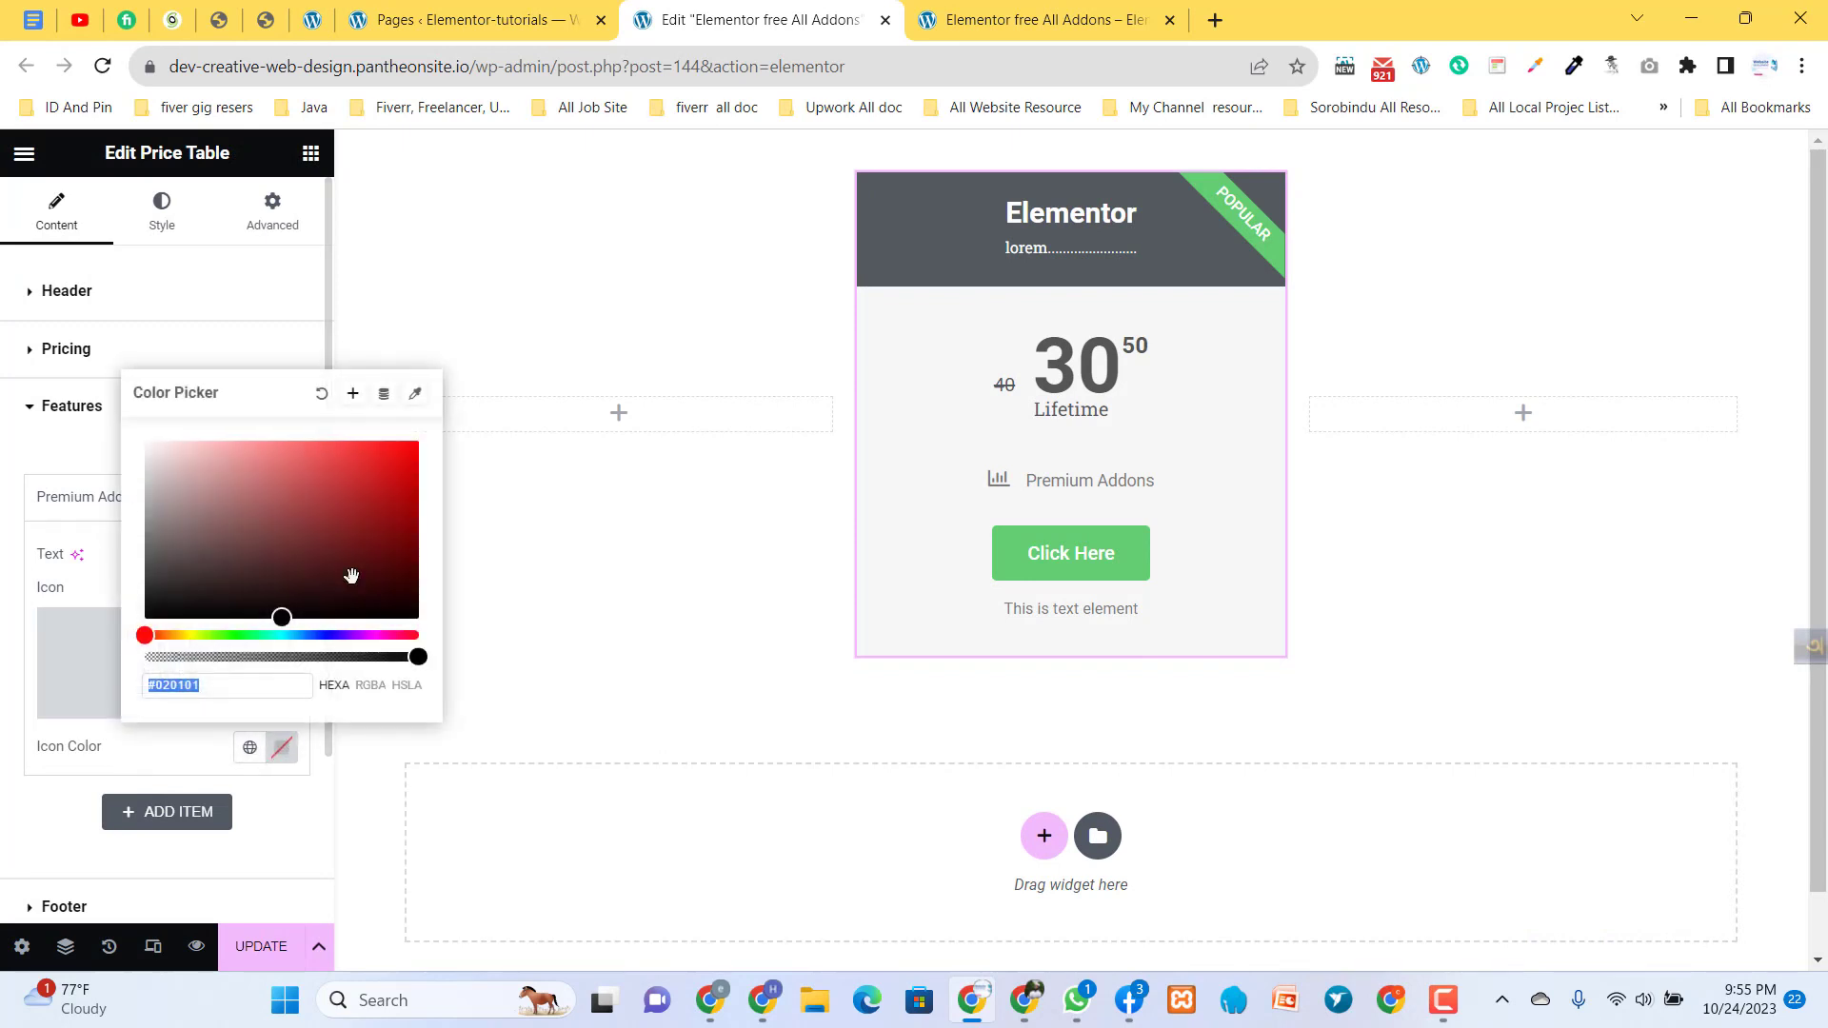
mouse_move(350, 575)
mouse_down()
mouse_move(396, 486)
mouse_move(455, 430)
mouse_up()
click(545, 570)
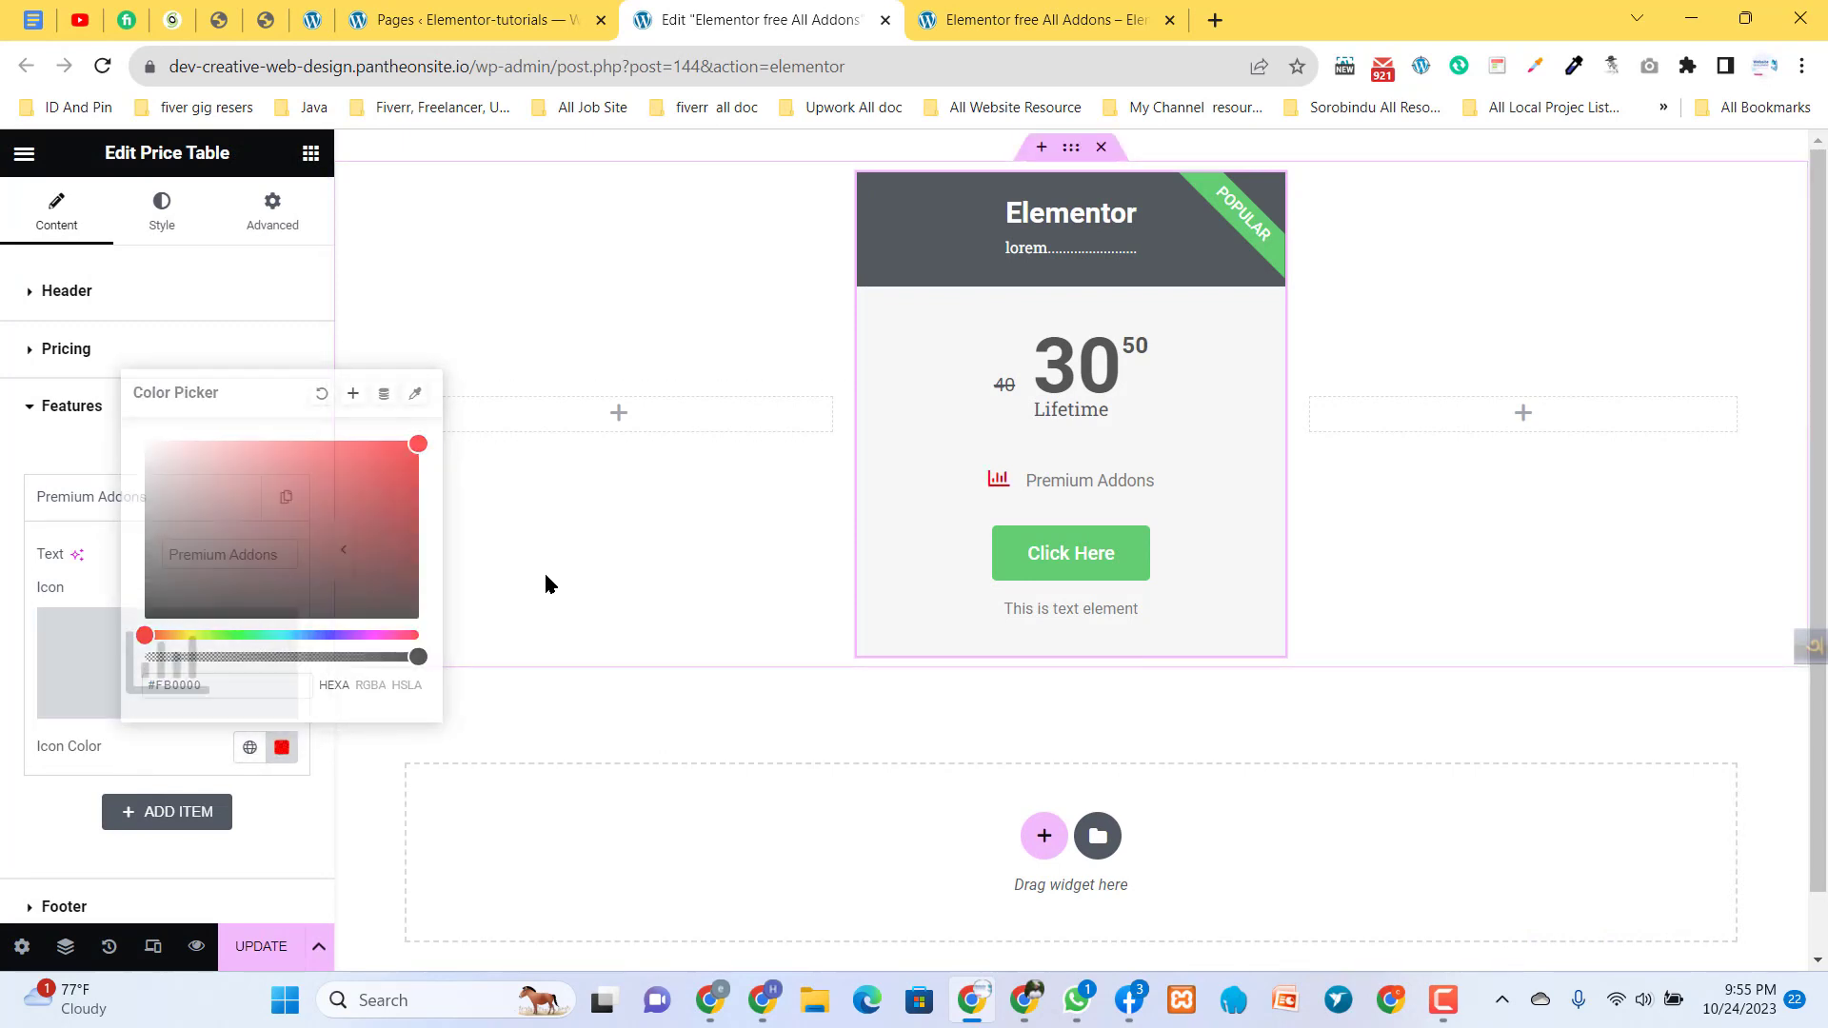
click(281, 749)
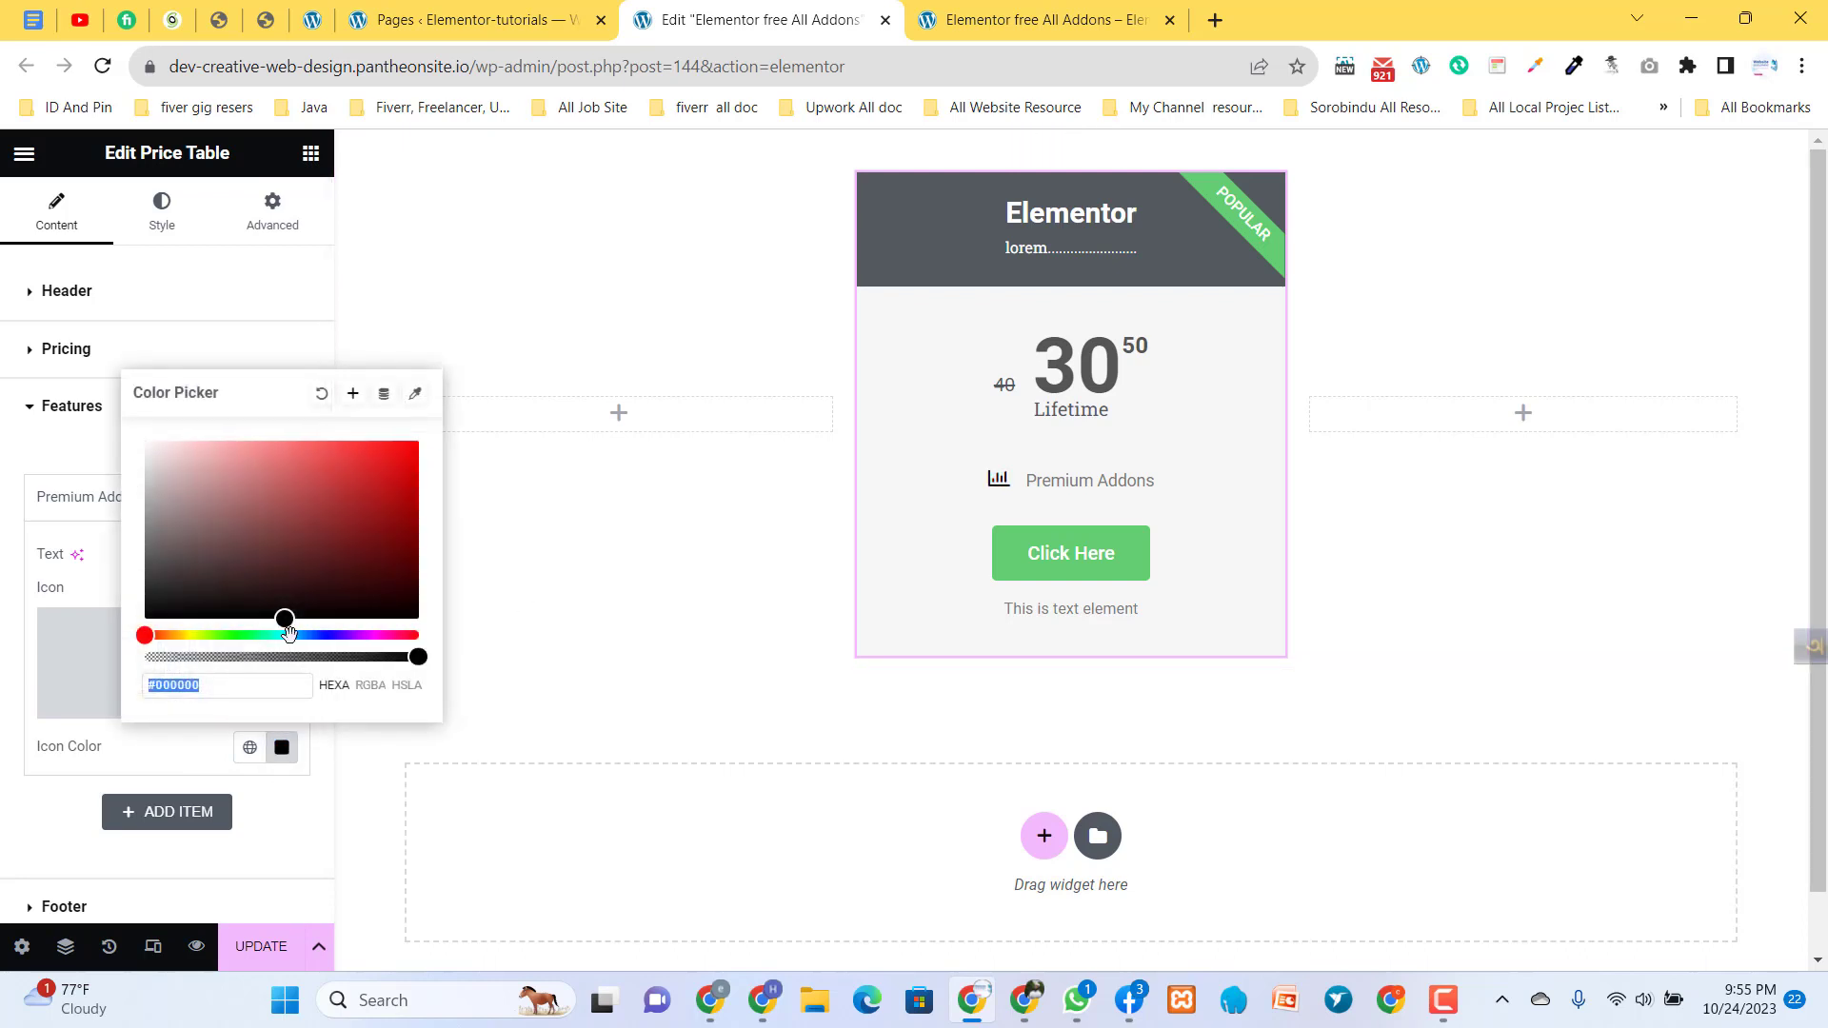
drag(289, 635, 337, 635)
drag(380, 509, 436, 425)
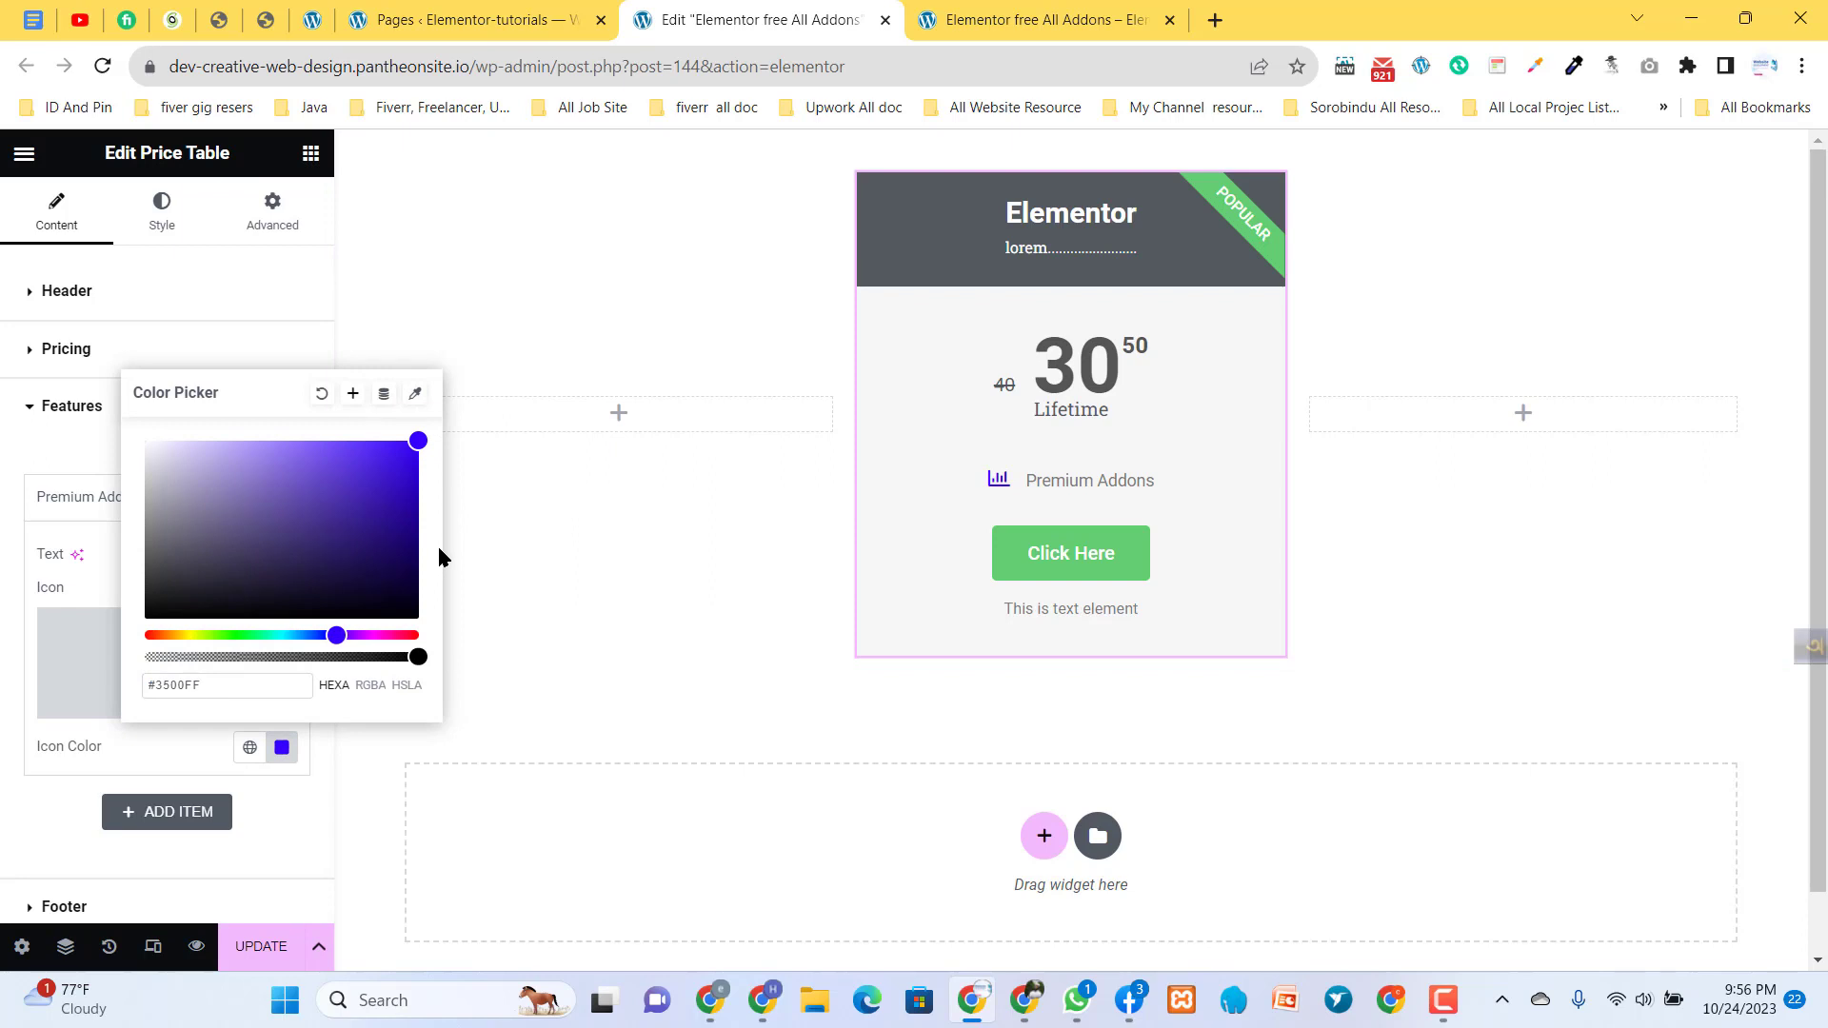
click(476, 549)
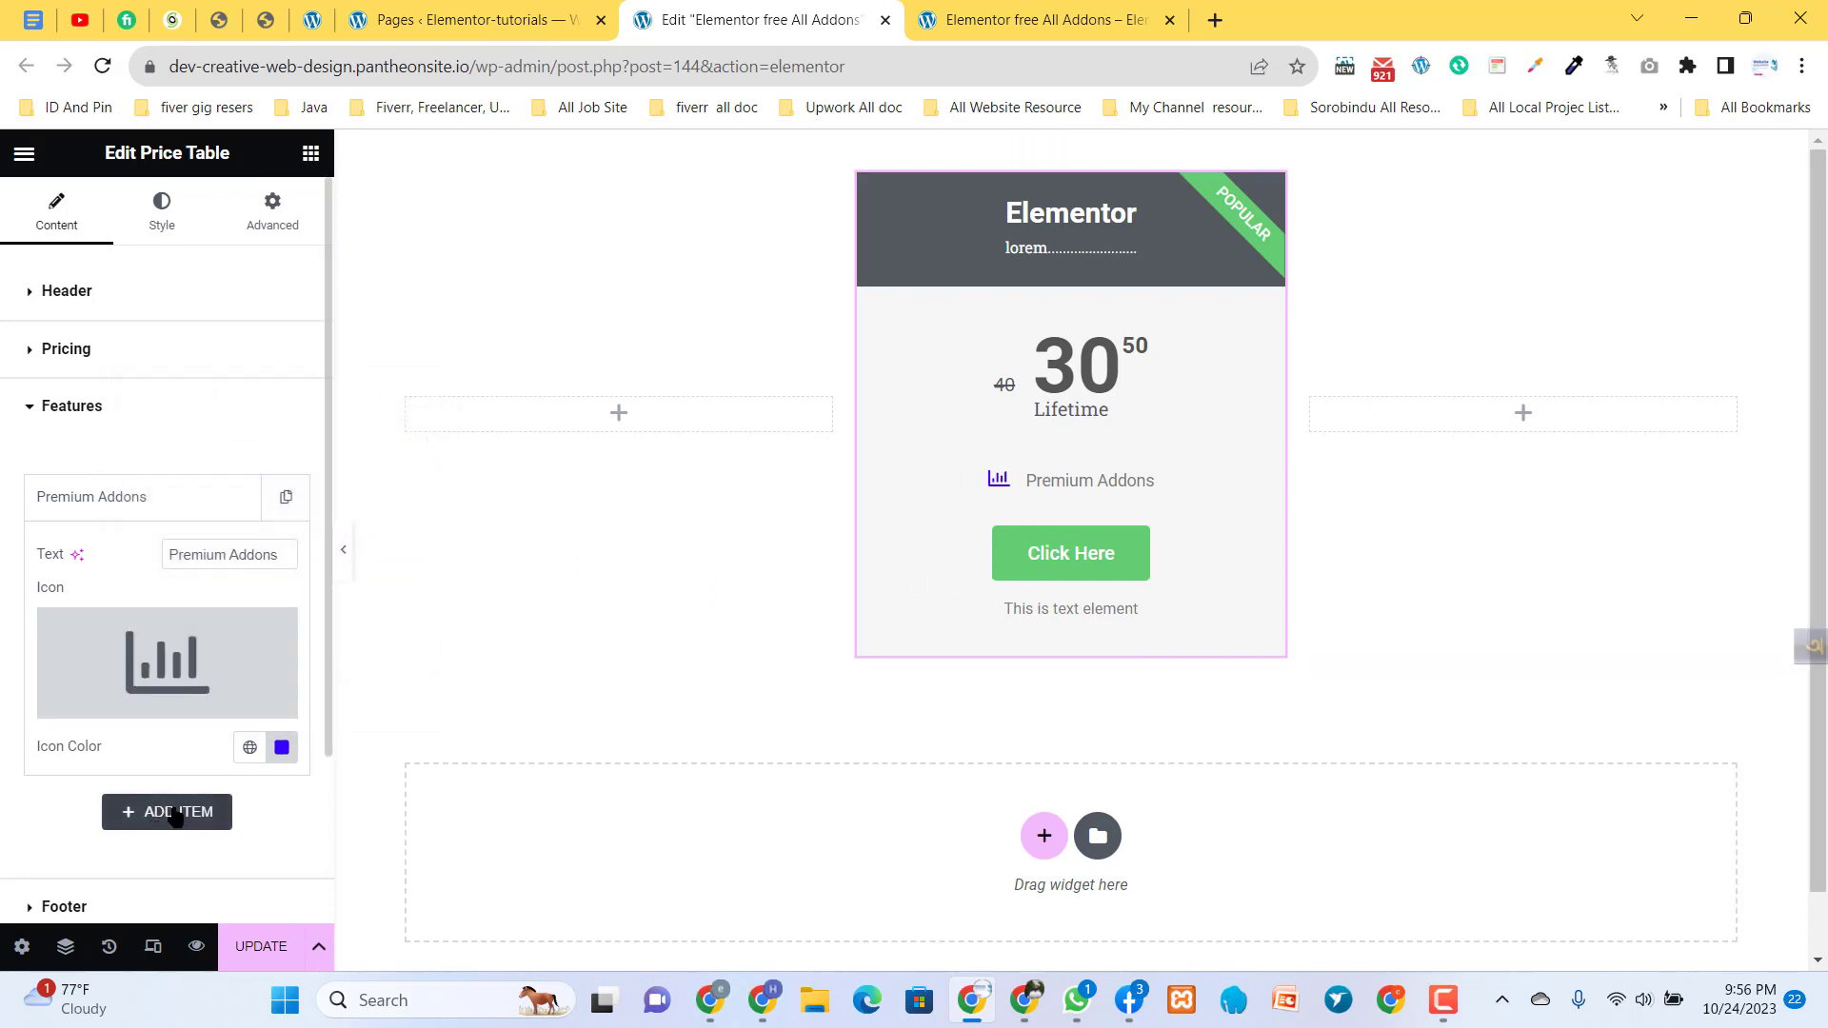
click(184, 514)
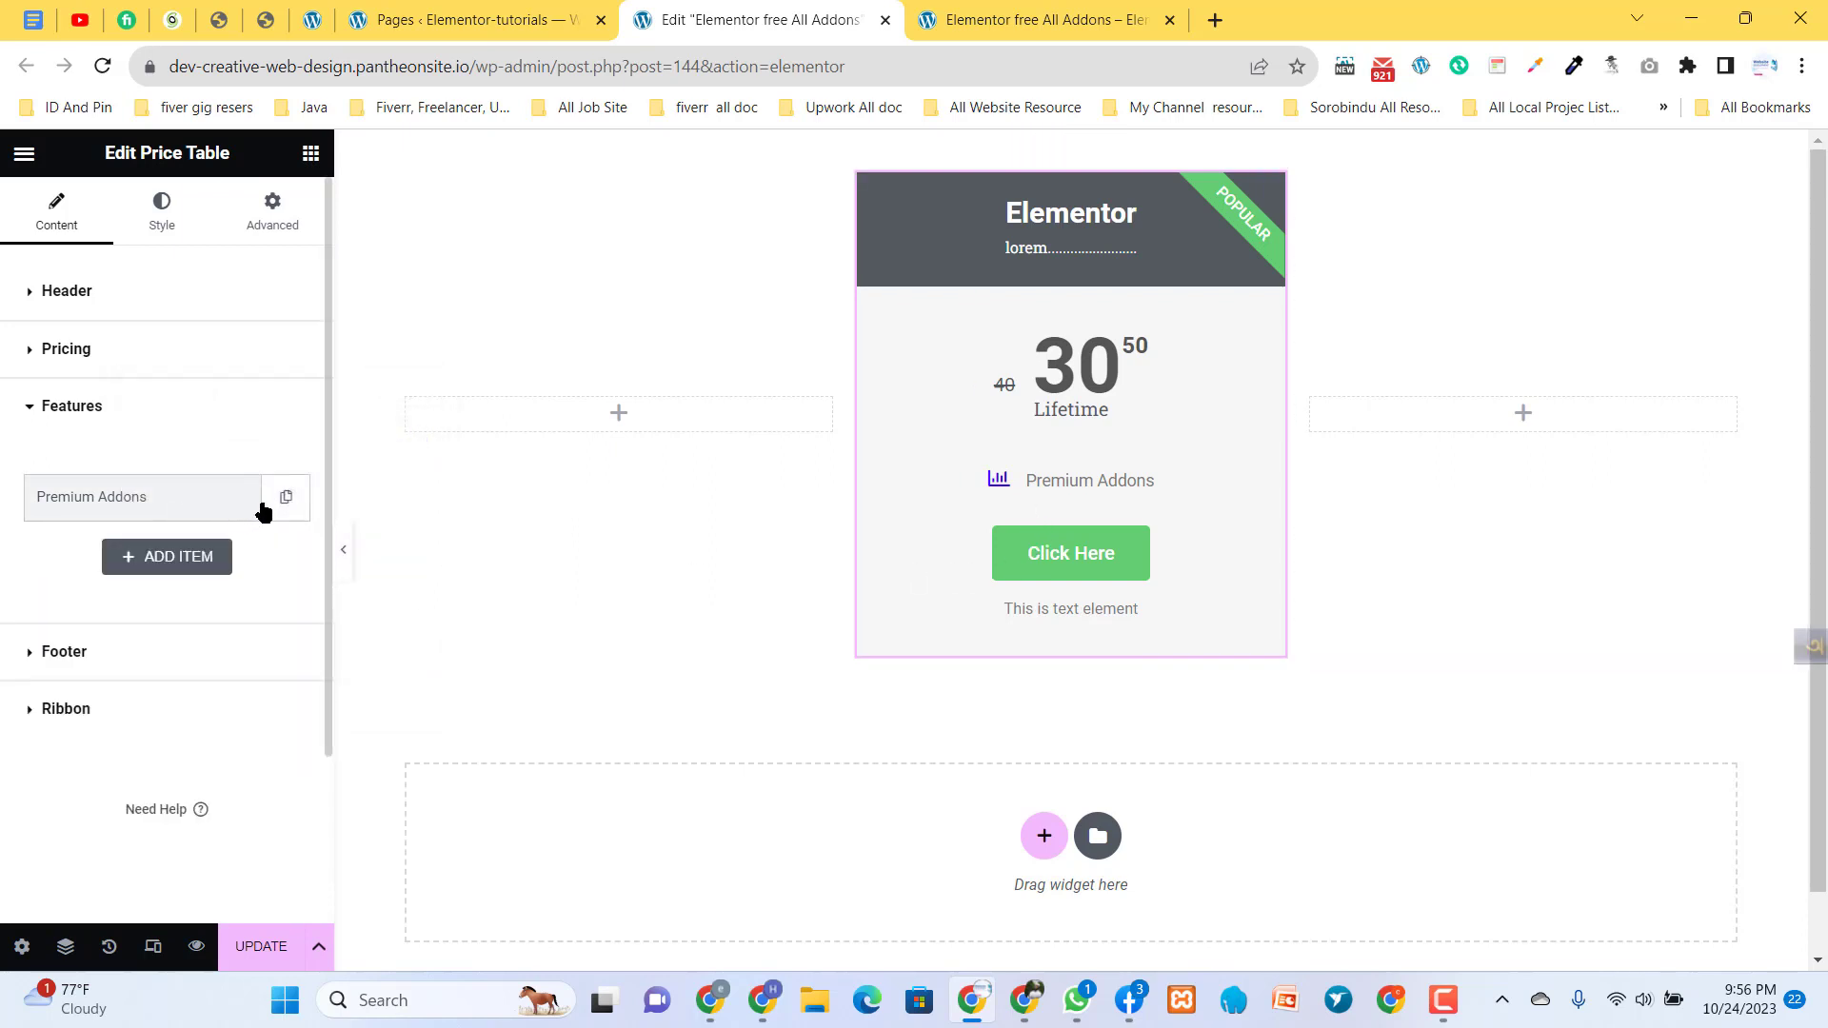
click(186, 562)
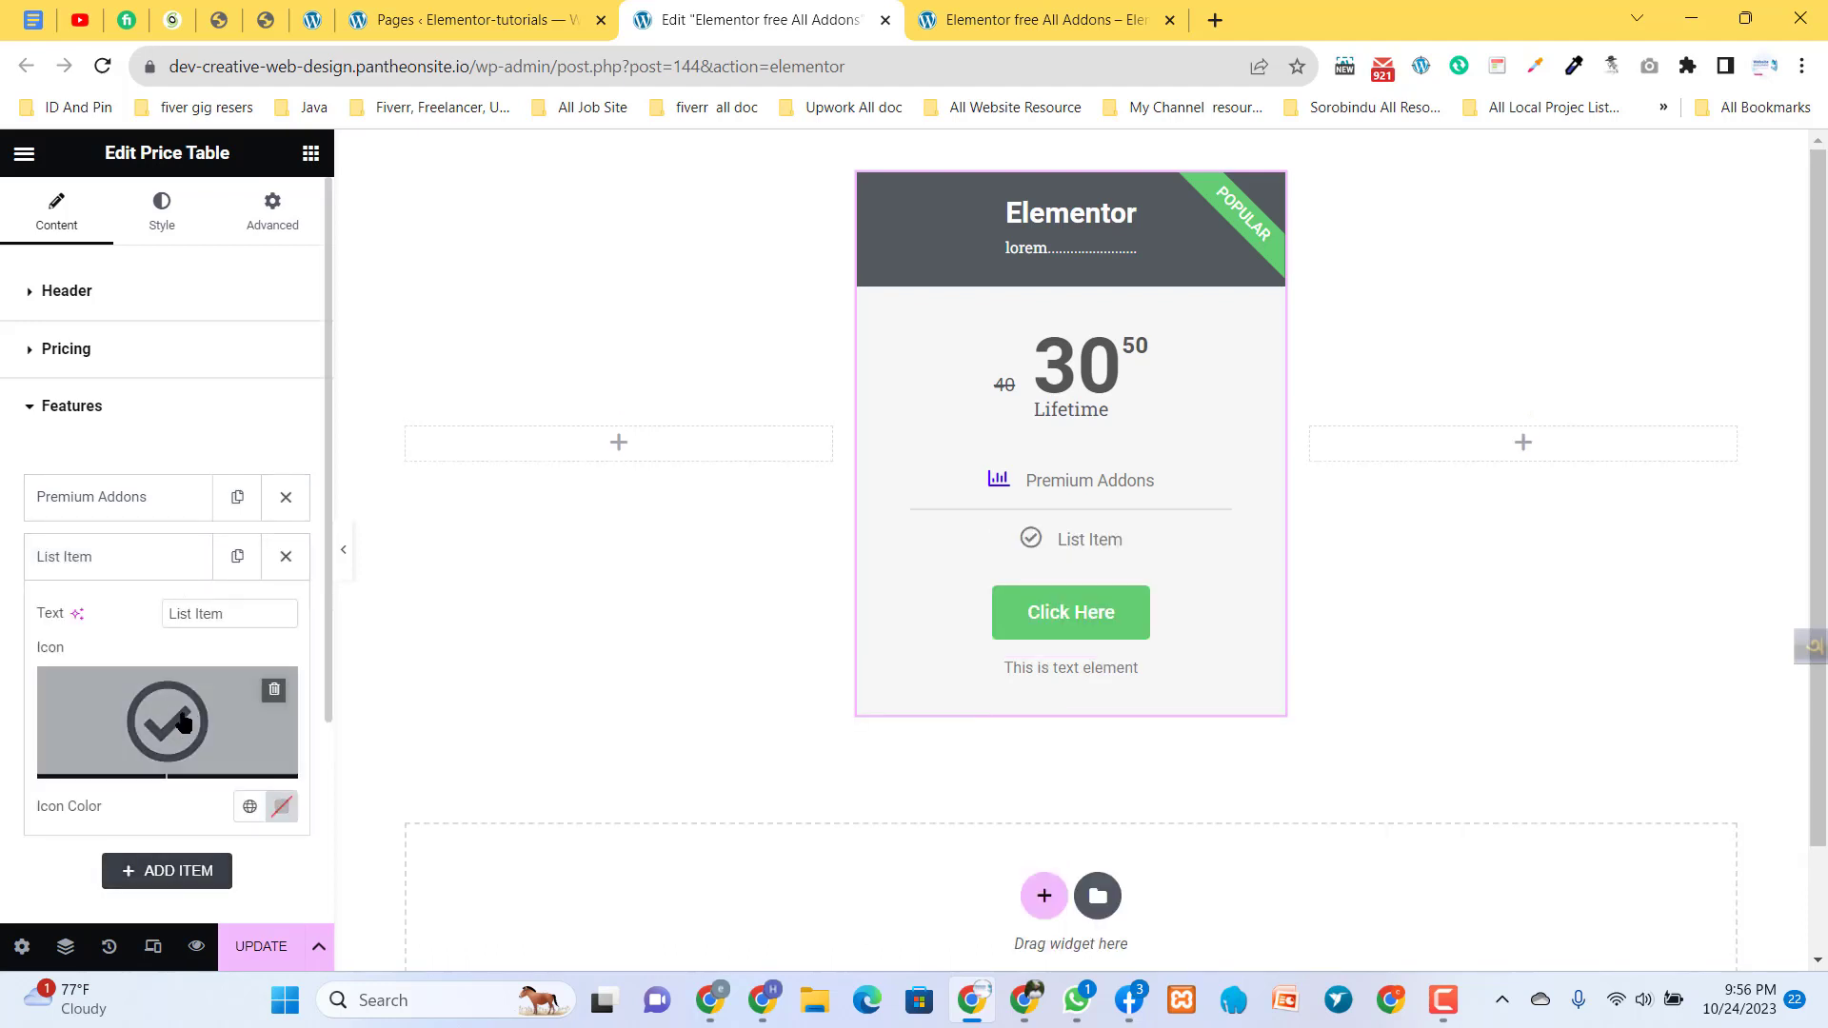
click(285, 558)
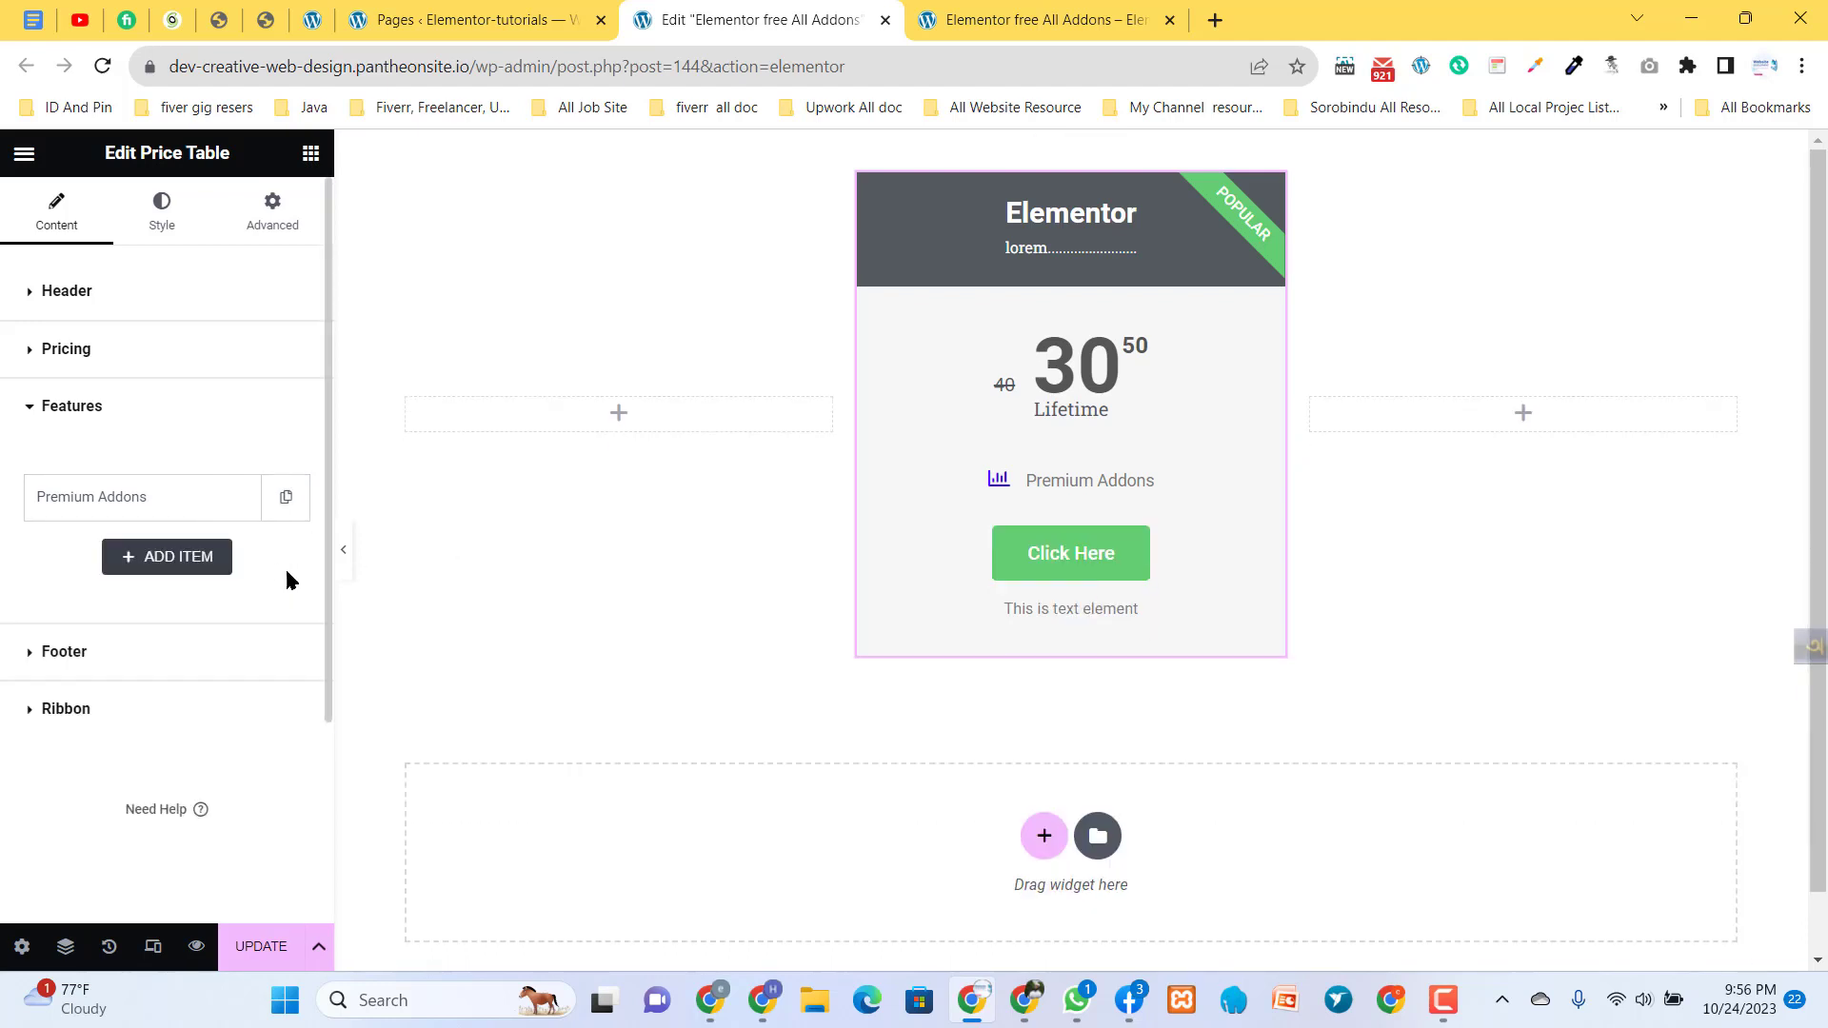
- Duplicate the Premium Addons item three times to make a list of four features
click(288, 503)
click(238, 560)
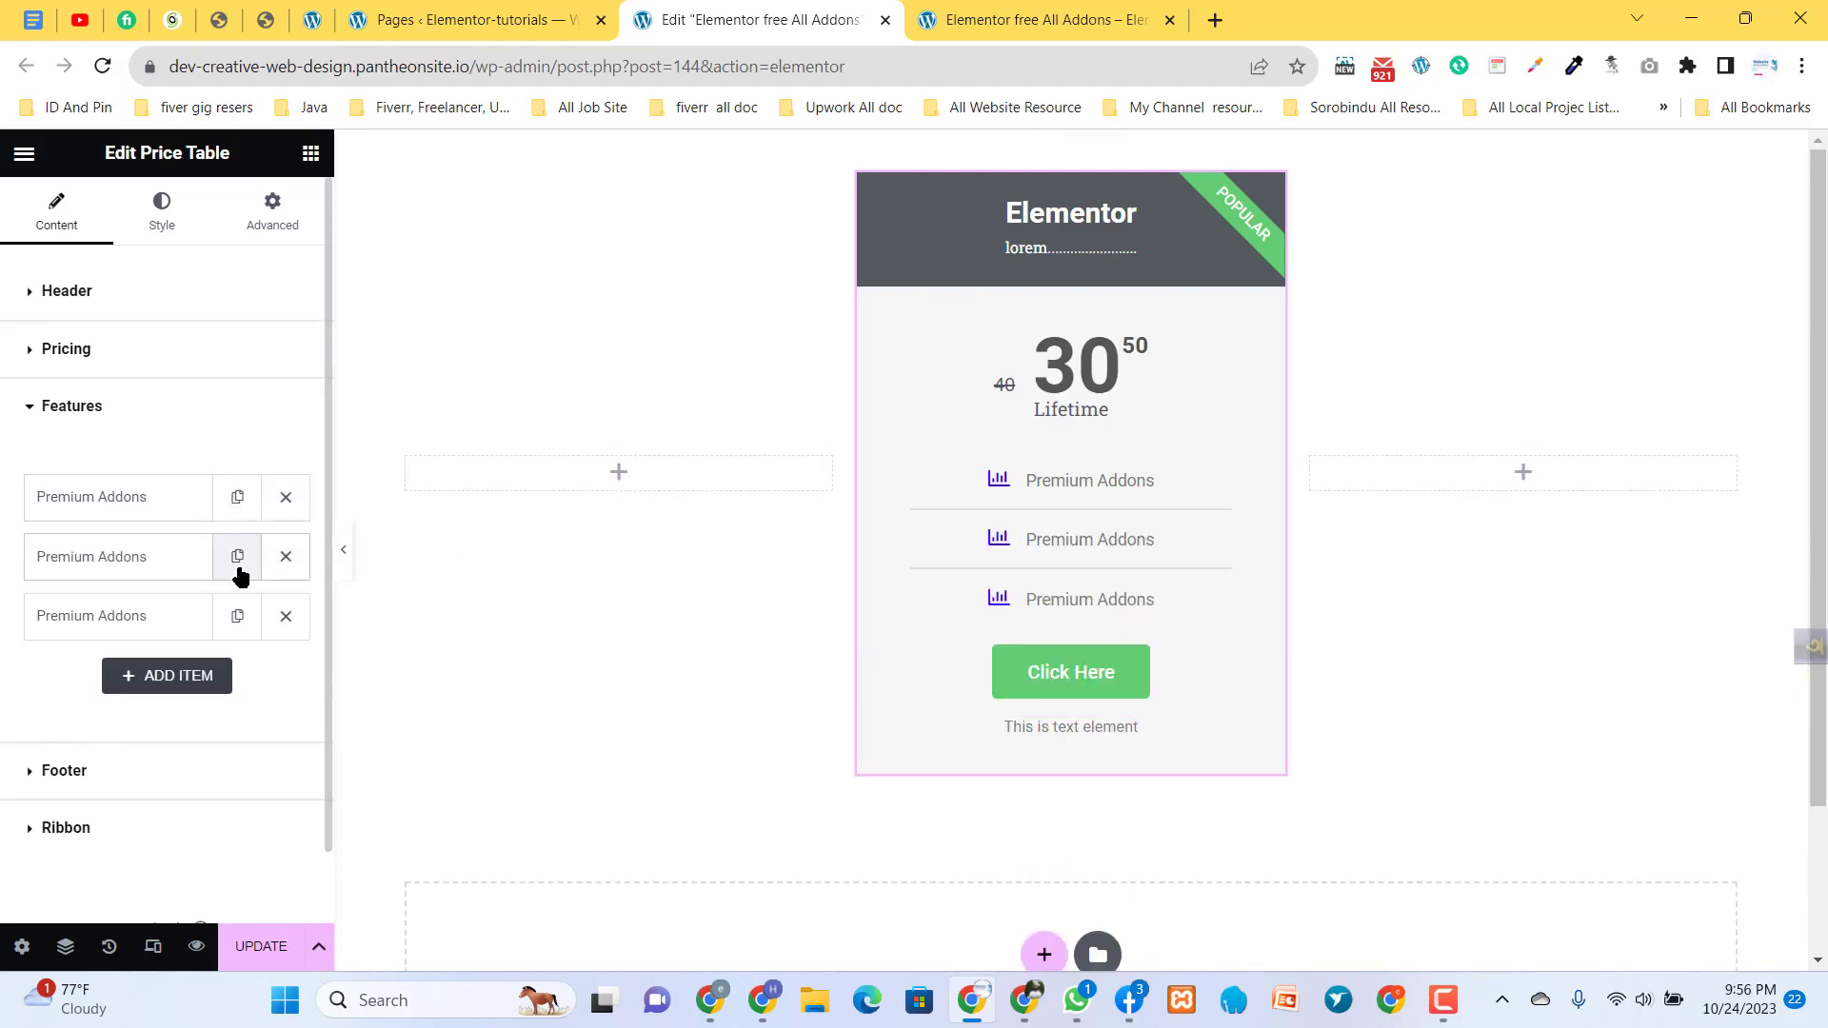
click(235, 617)
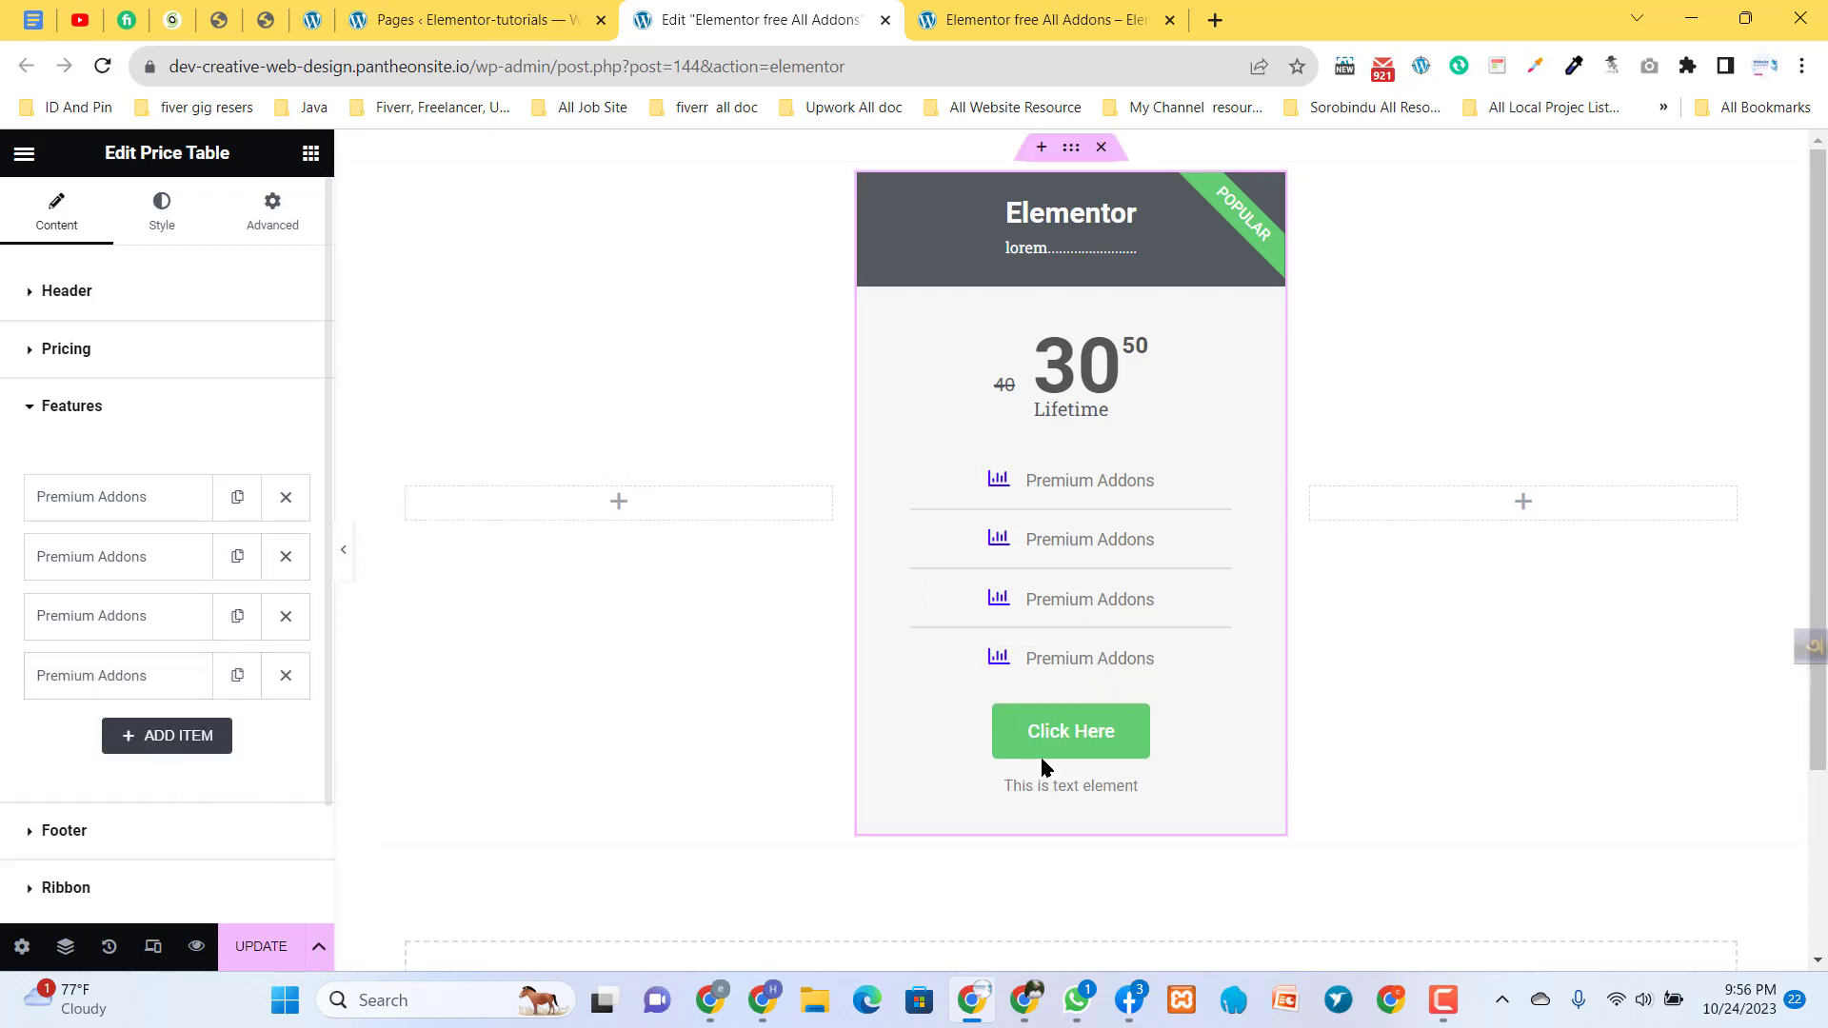
- Change the price table footer's additional info text to "this is text"
scroll(188, 762, down, 2)
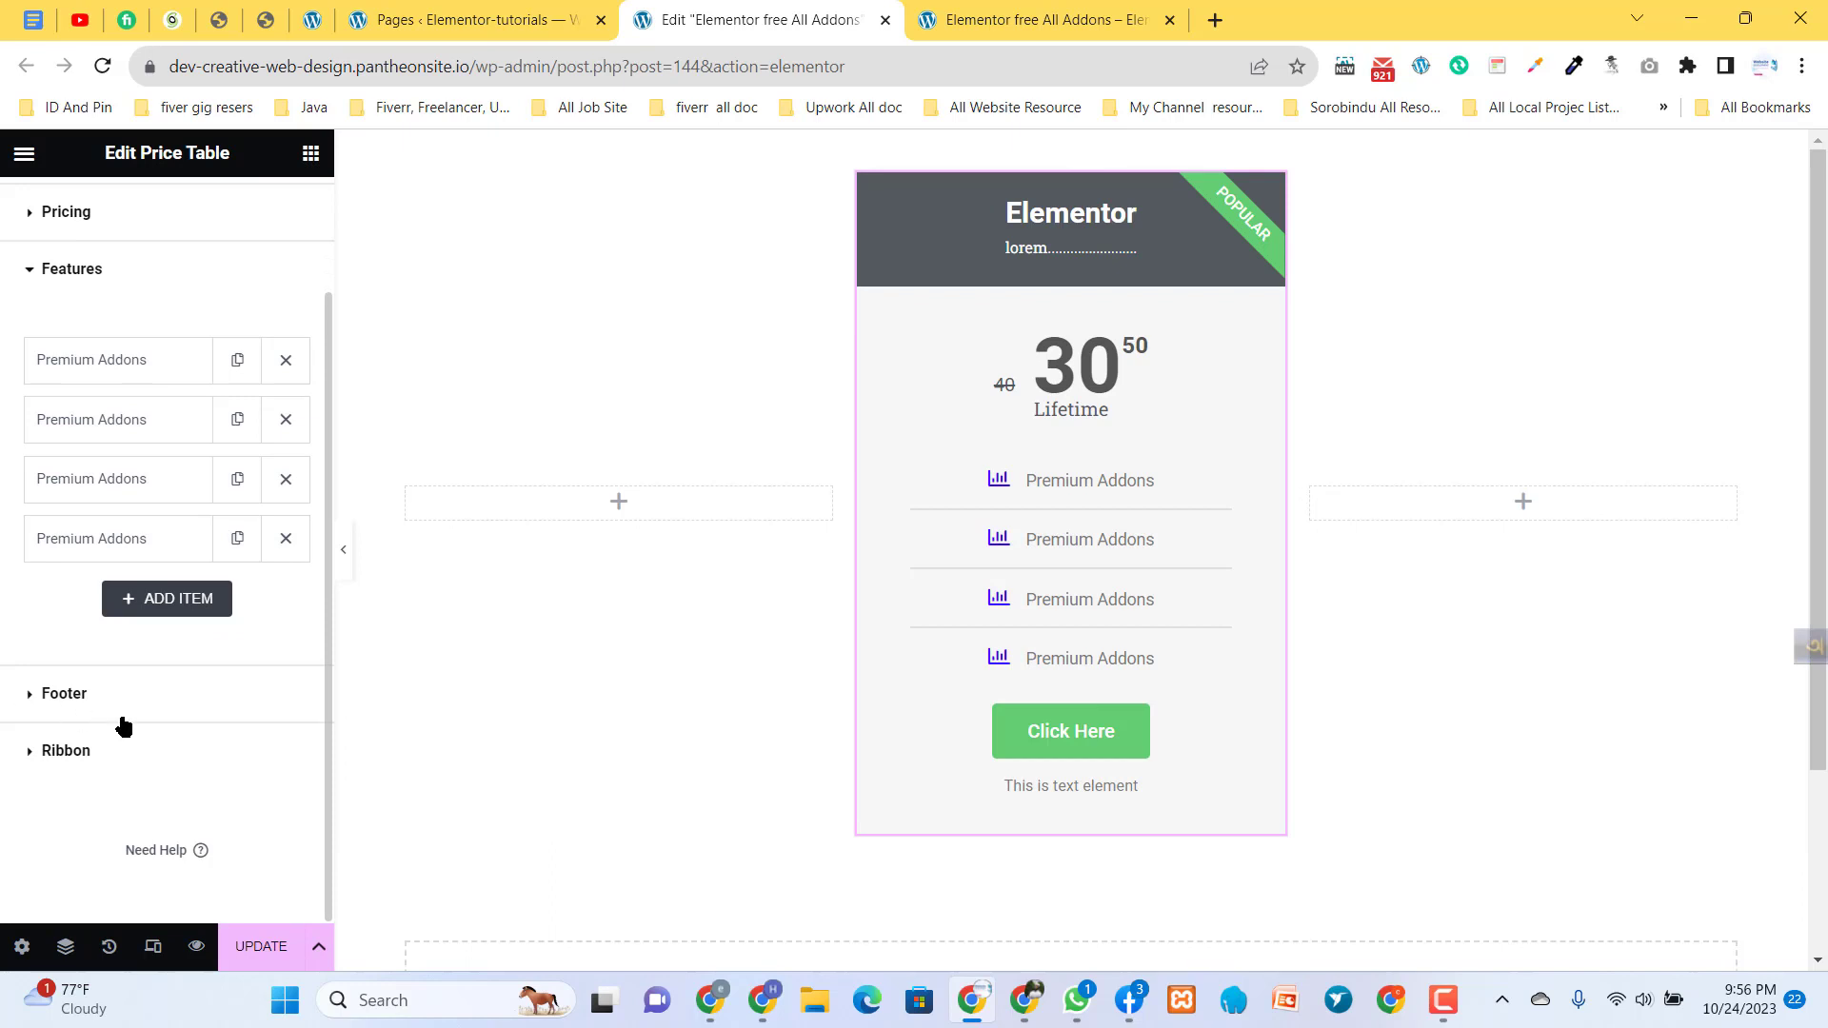
drag(1004, 793, 1161, 802)
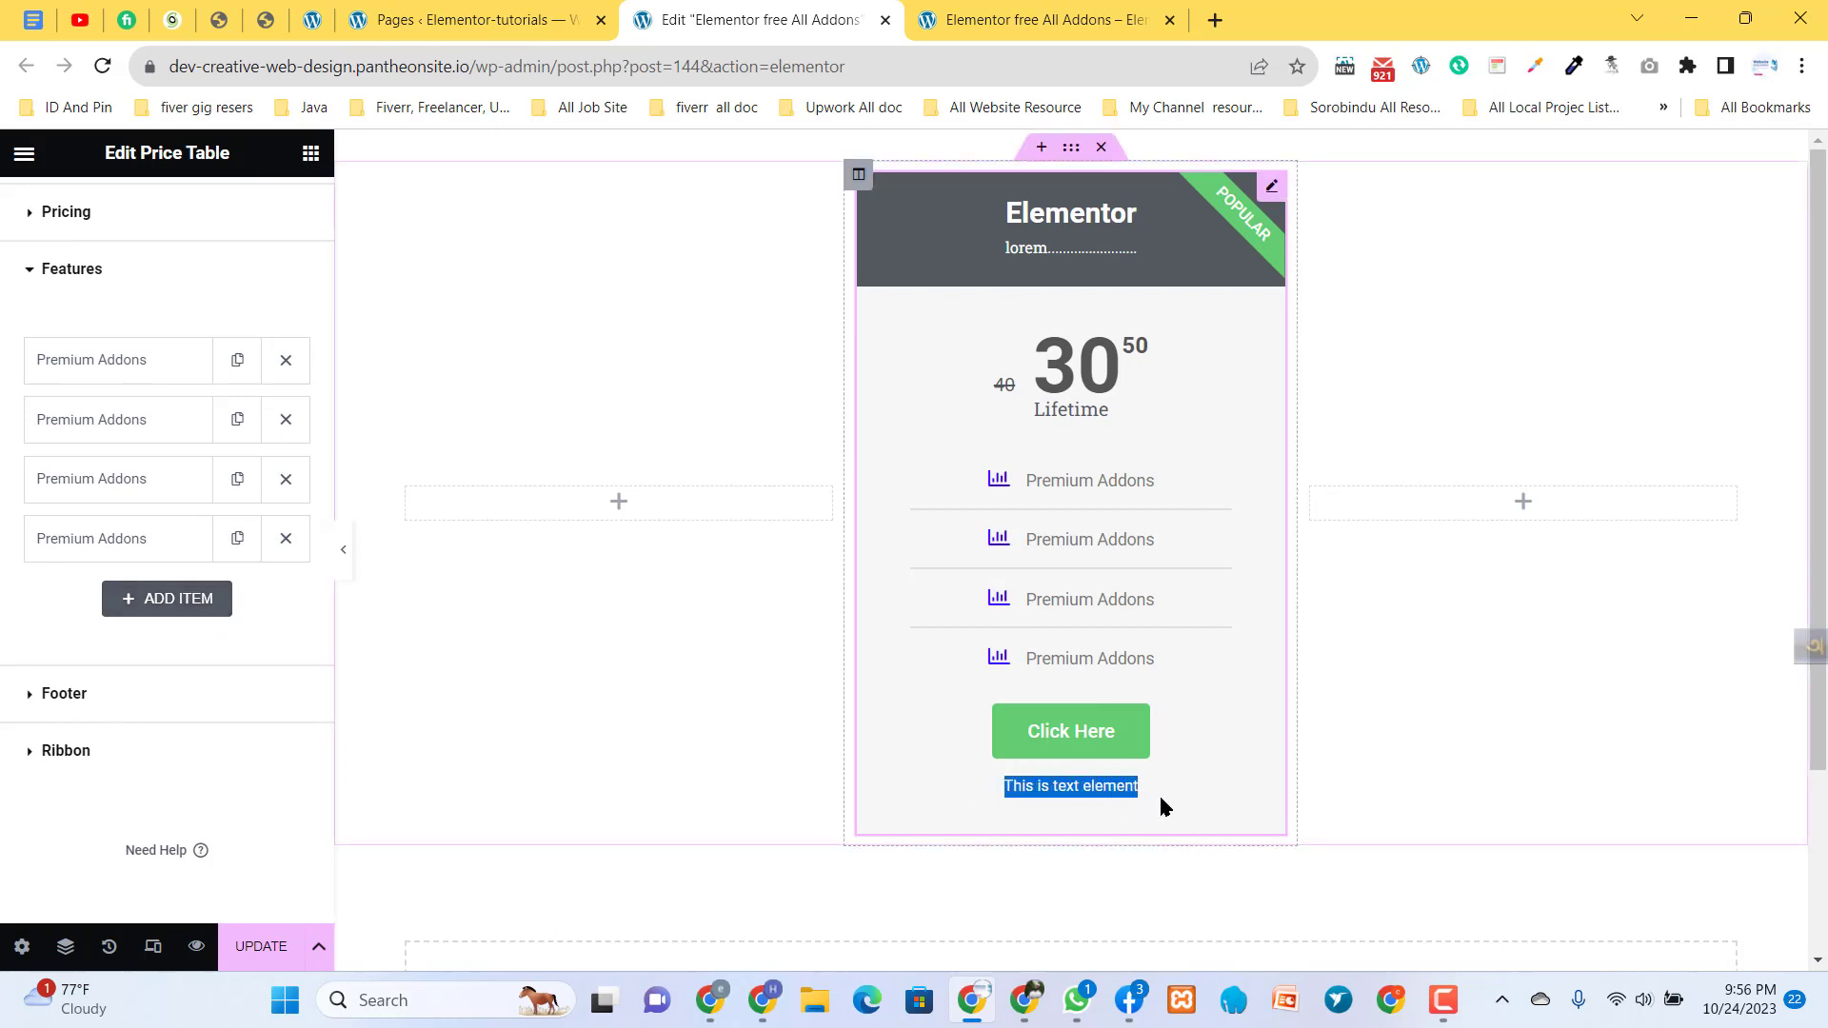
click(1057, 808)
drag(1000, 787, 1147, 788)
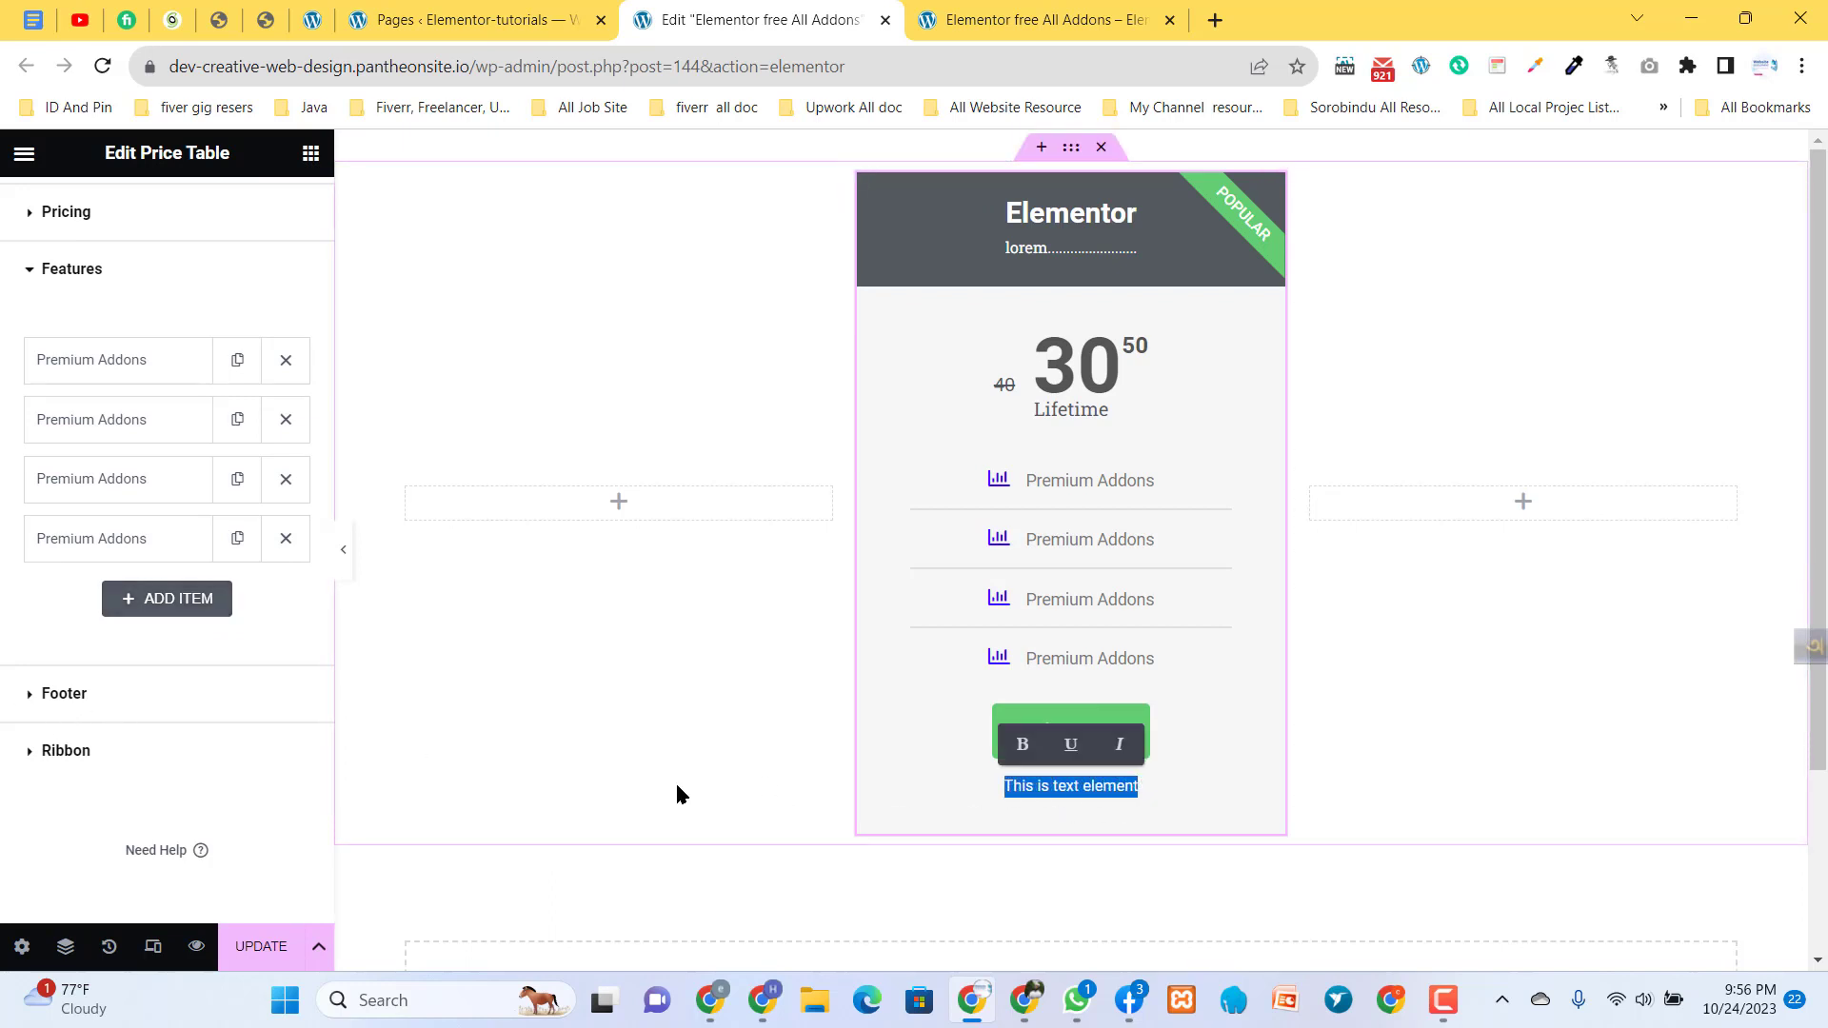
click(57, 698)
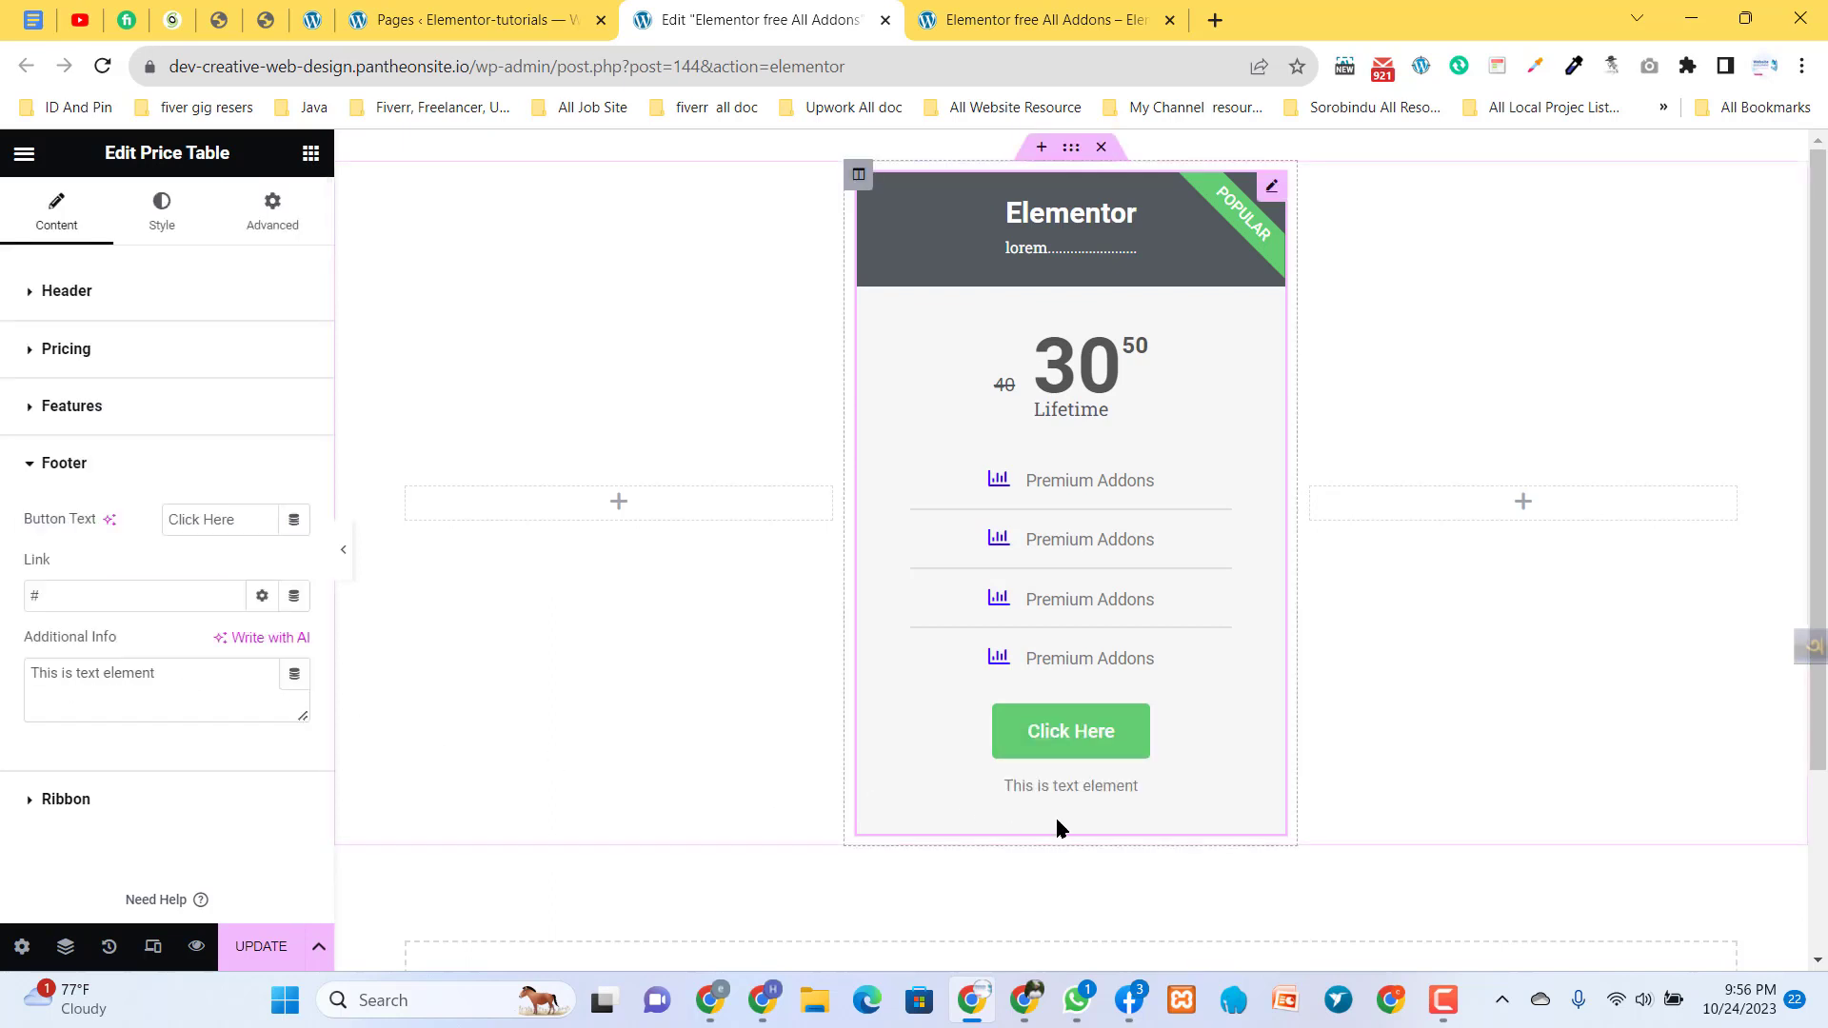
drag(167, 673, 20, 672)
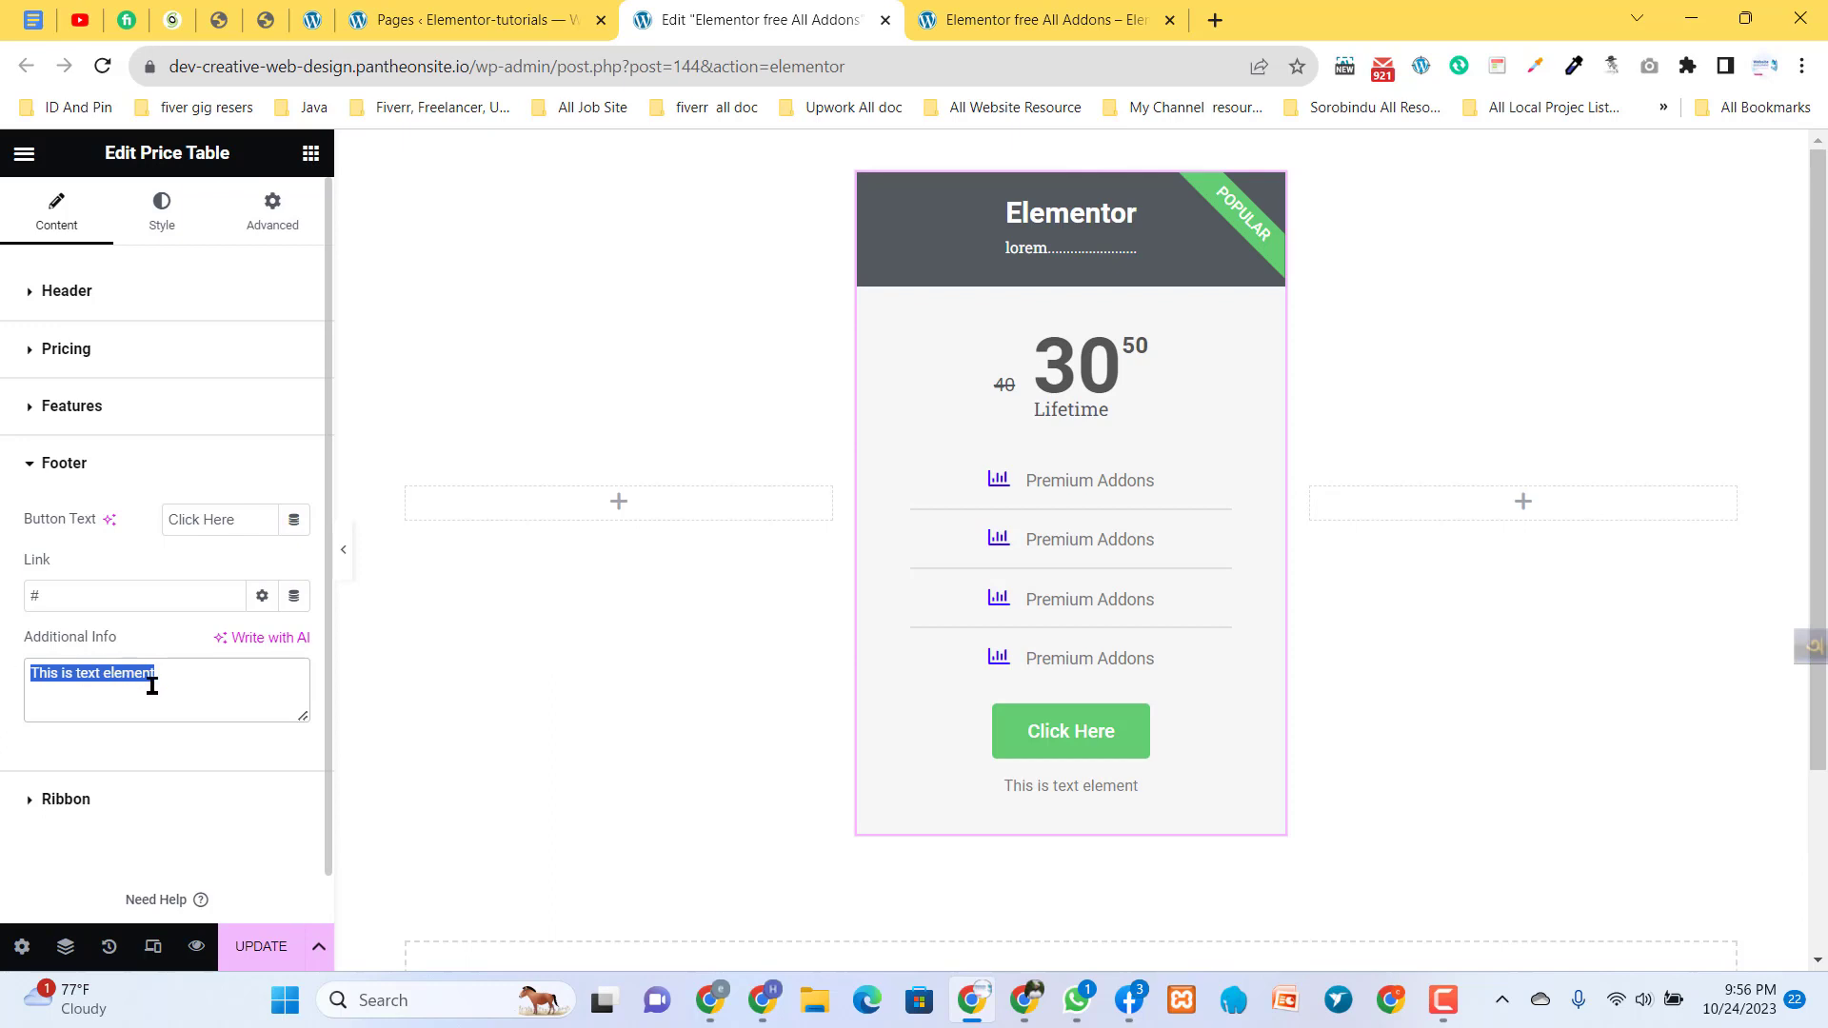
text(this )
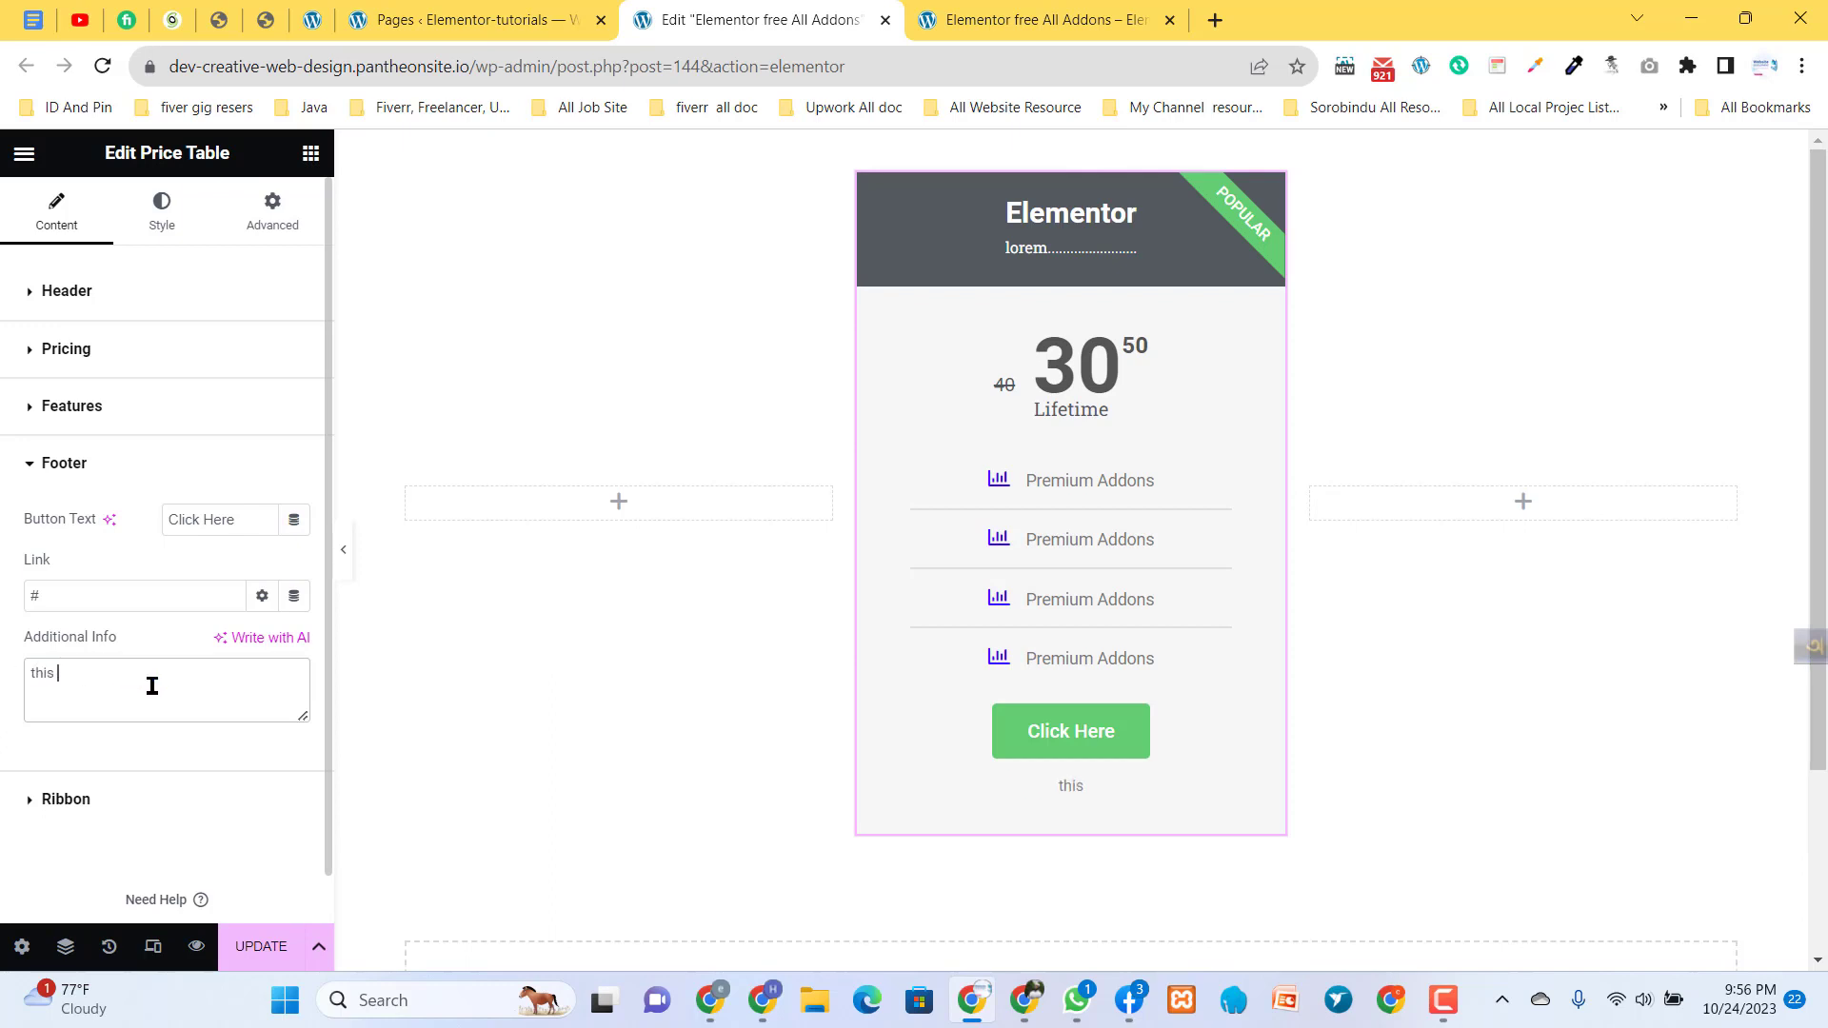
text(t)
text( is txt)
click(86, 672)
key(BackSpace)
text(ex)
drag(103, 677, 19, 678)
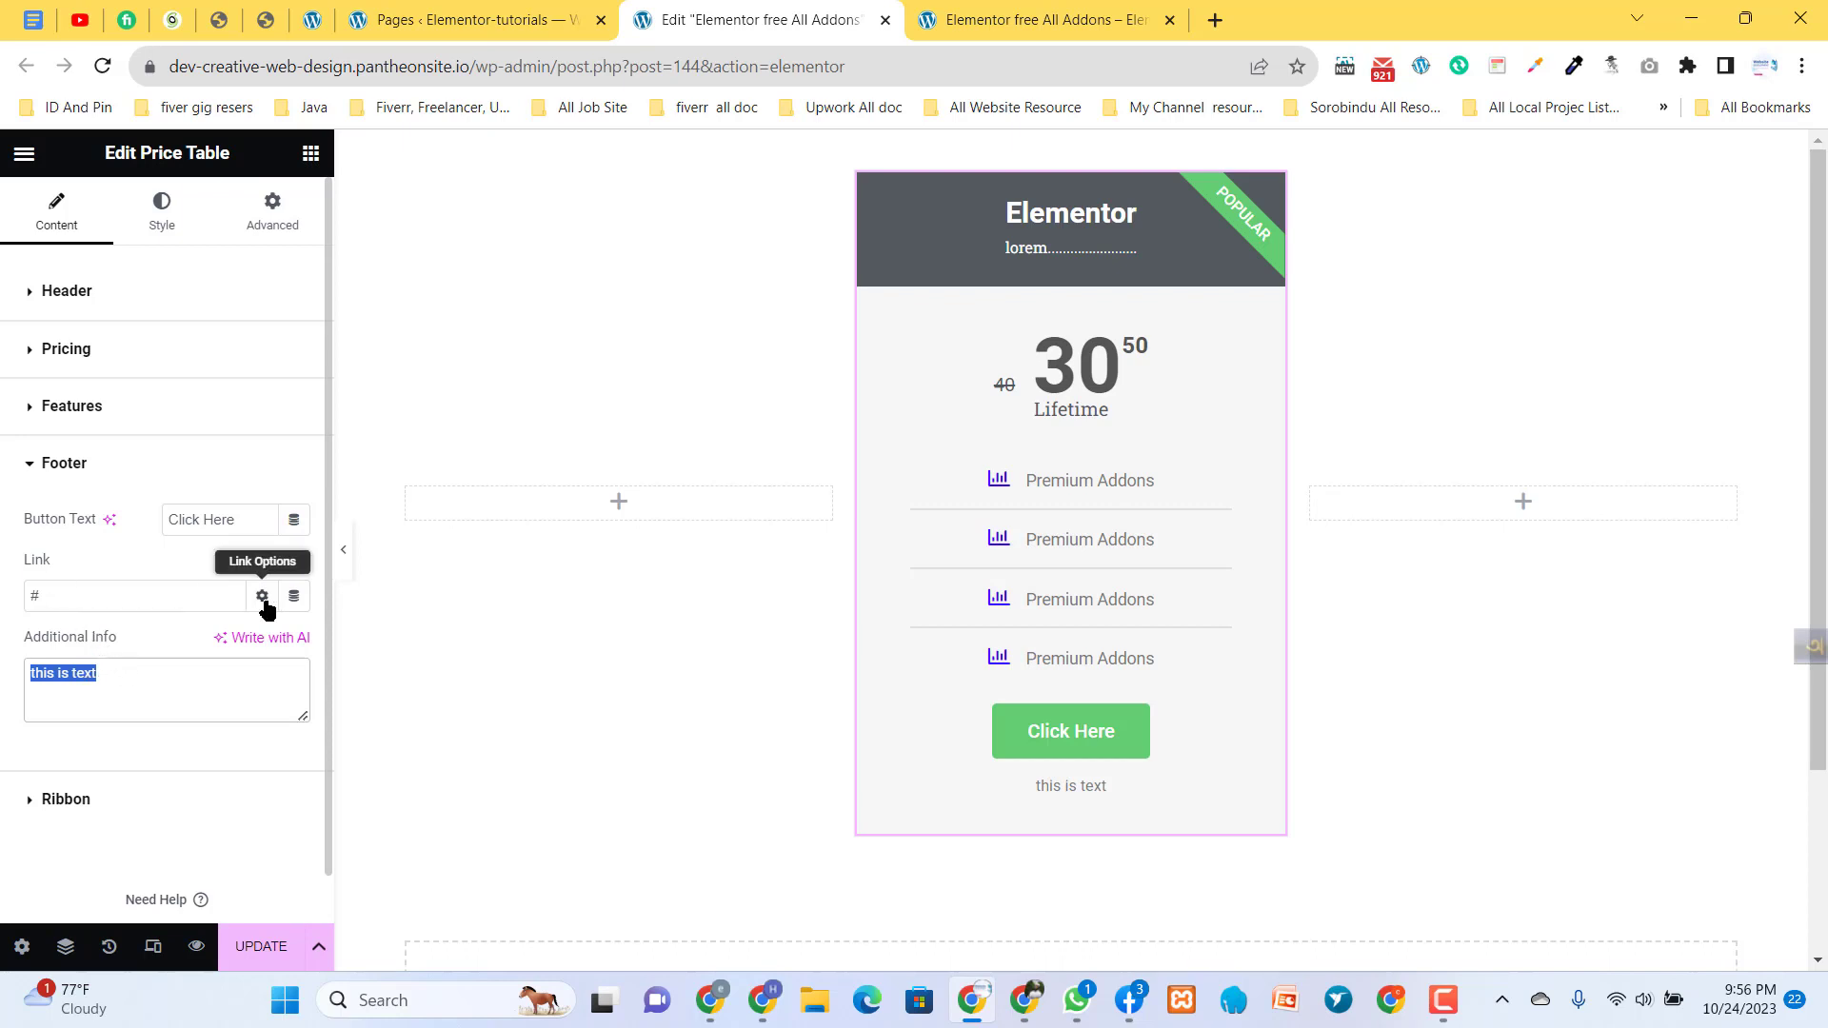
drag(92, 592, 15, 598)
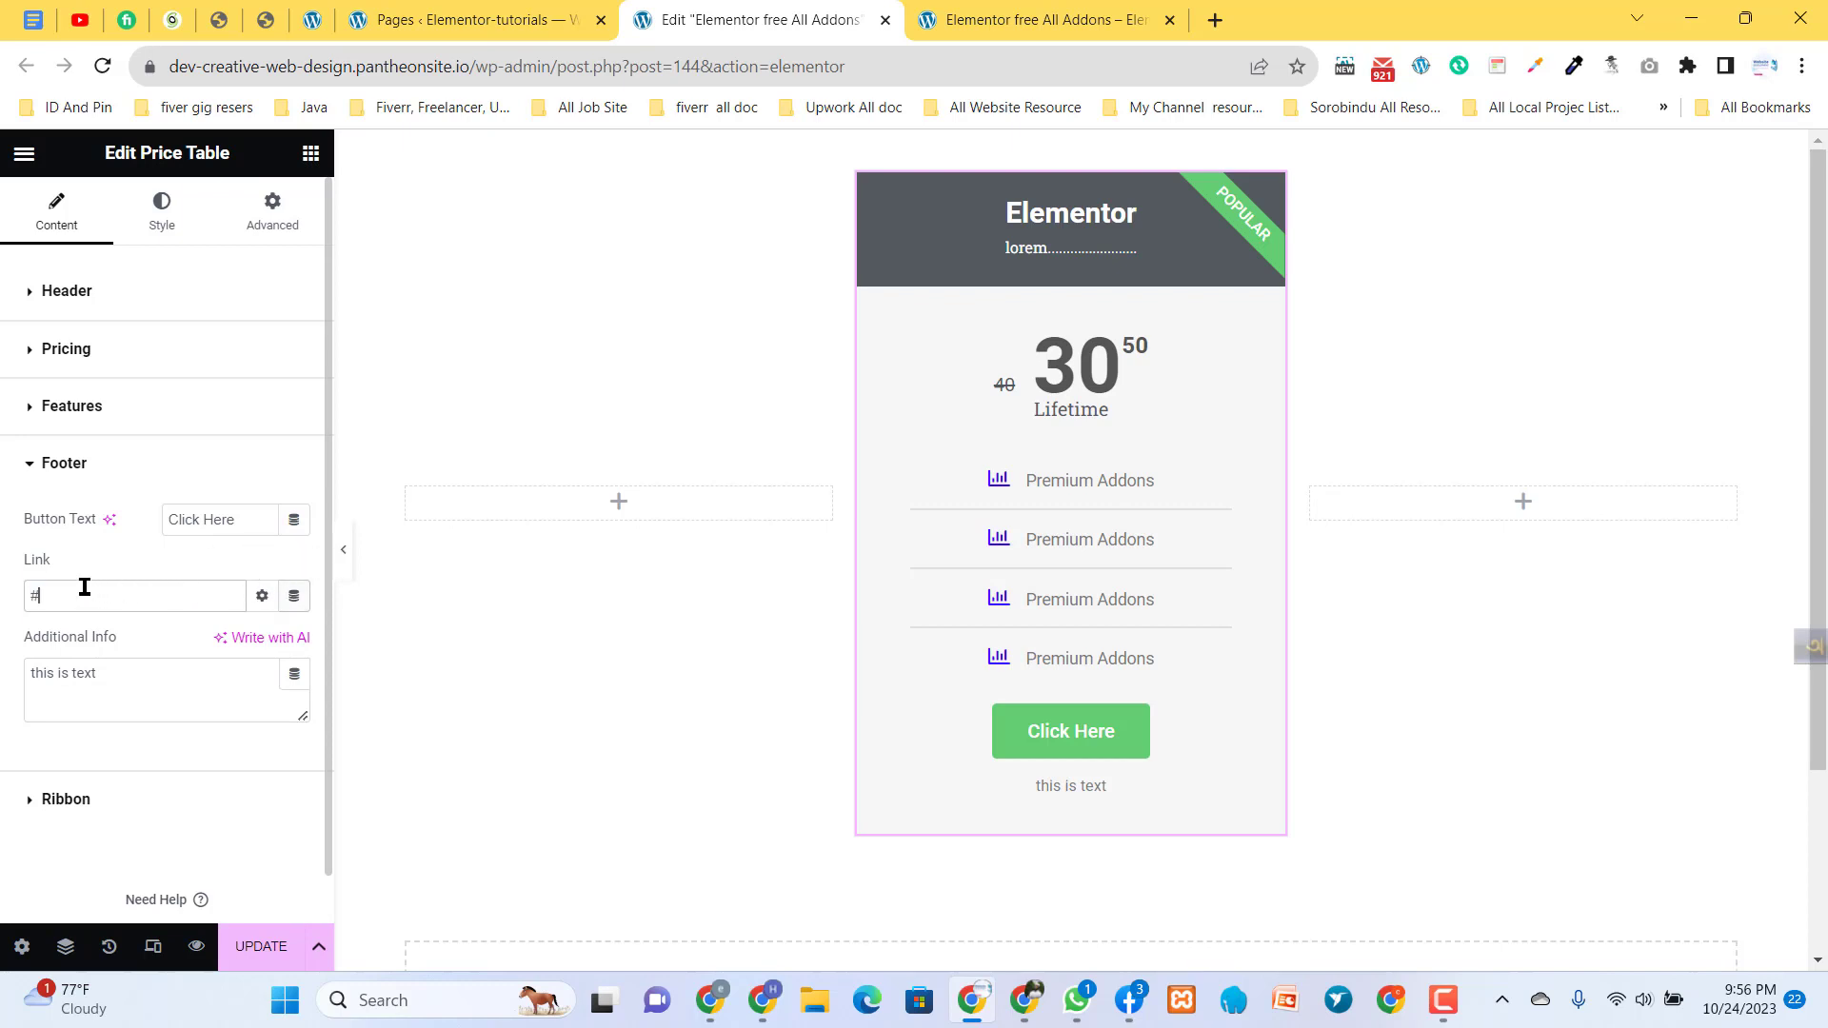
drag(82, 589, 13, 601)
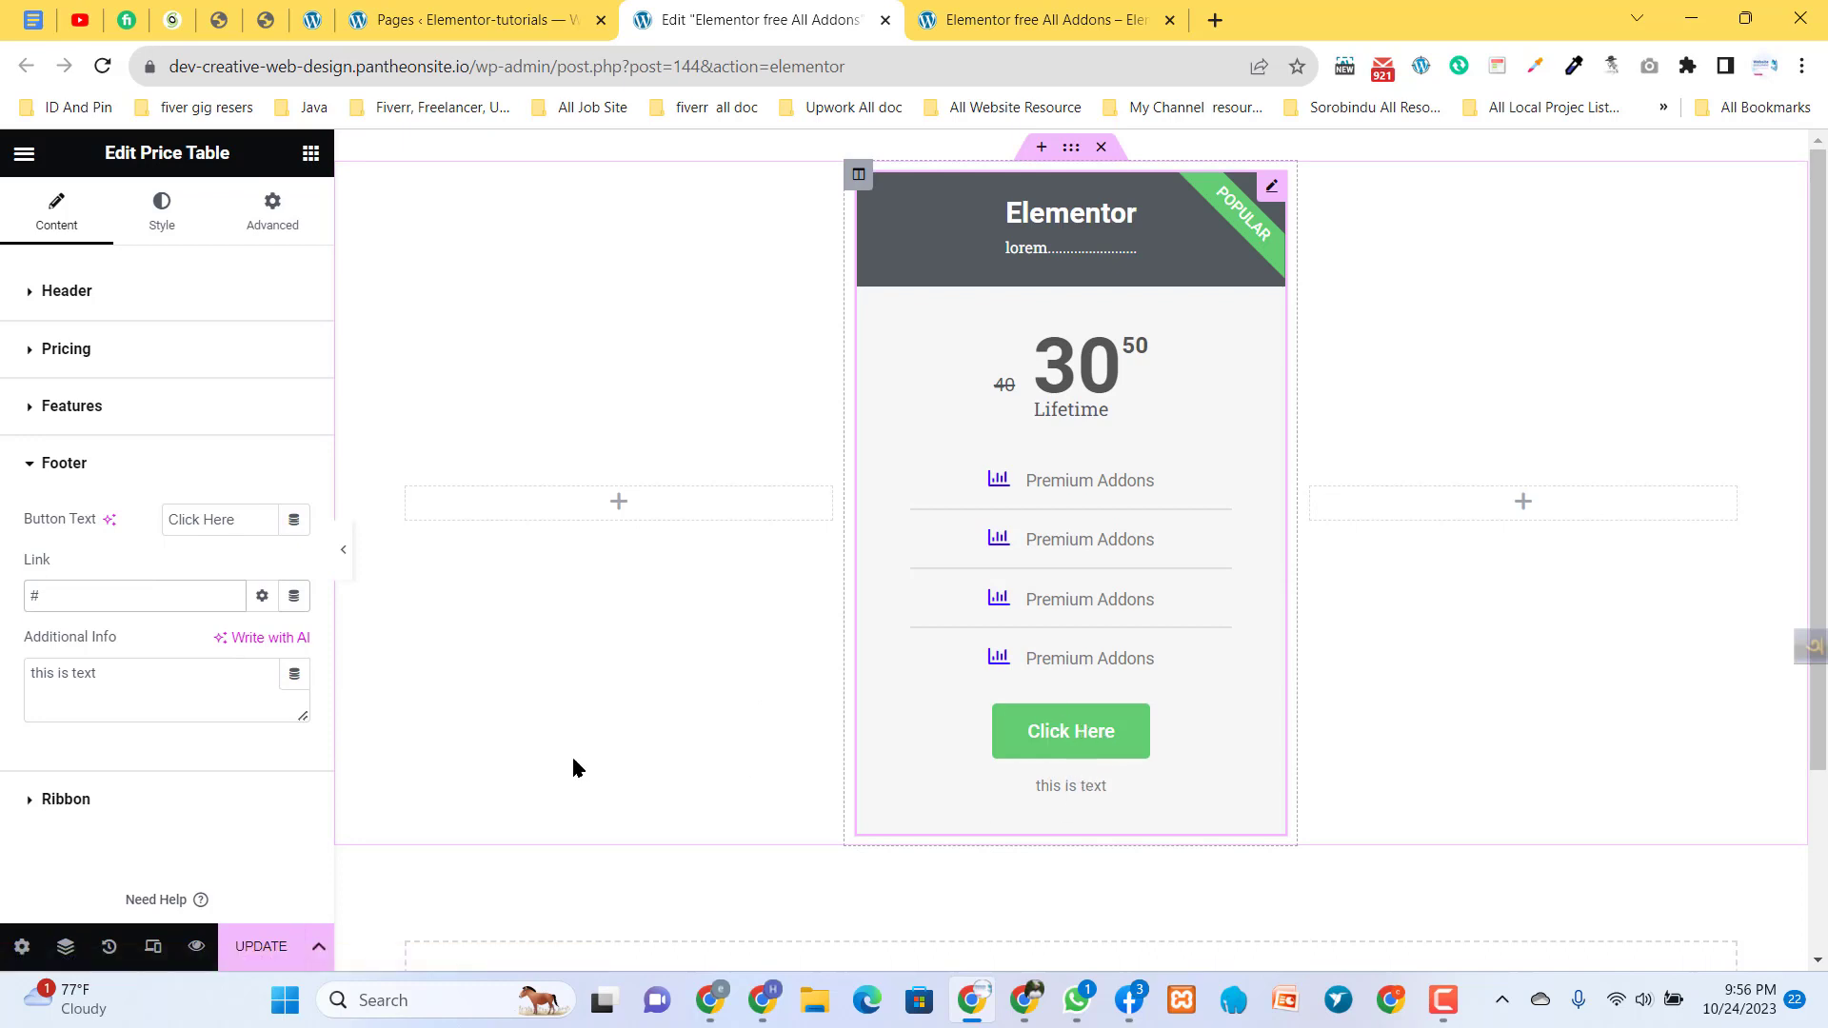
- Switch the price table's ribbon off and back on, and change its title to "gold"
scroll(164, 725, down, 1)
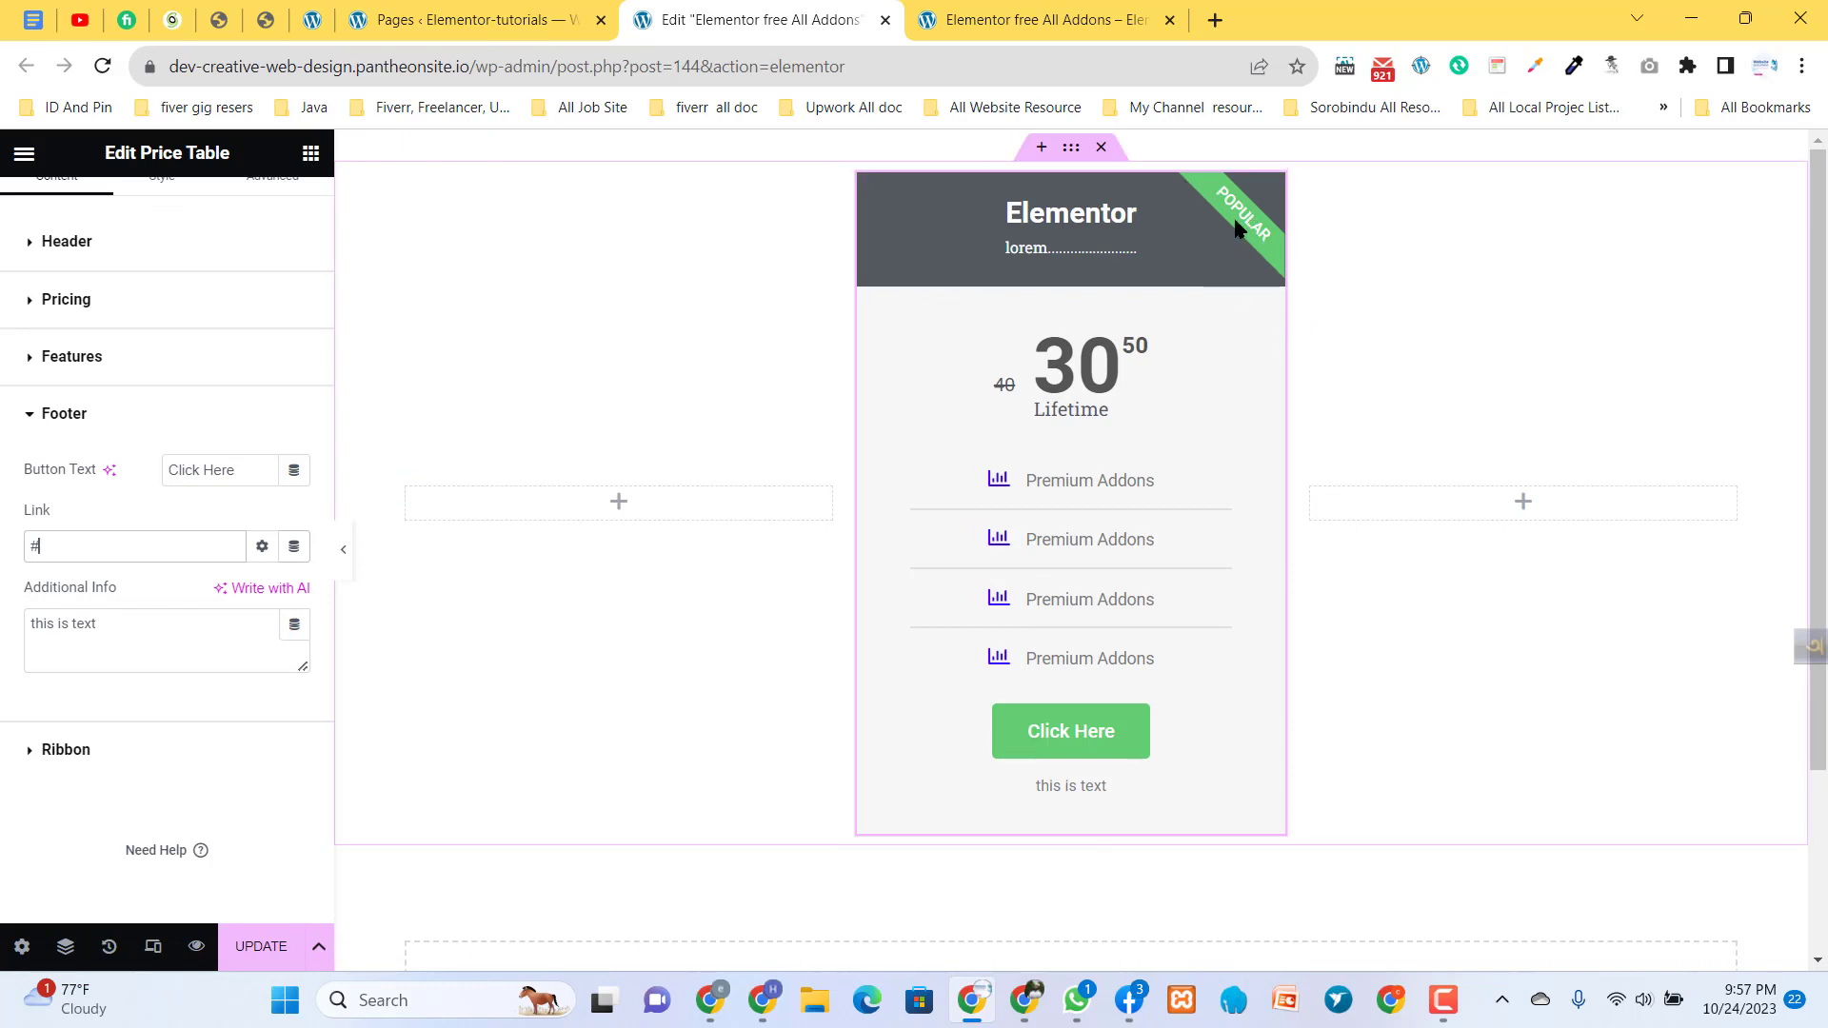
click(55, 752)
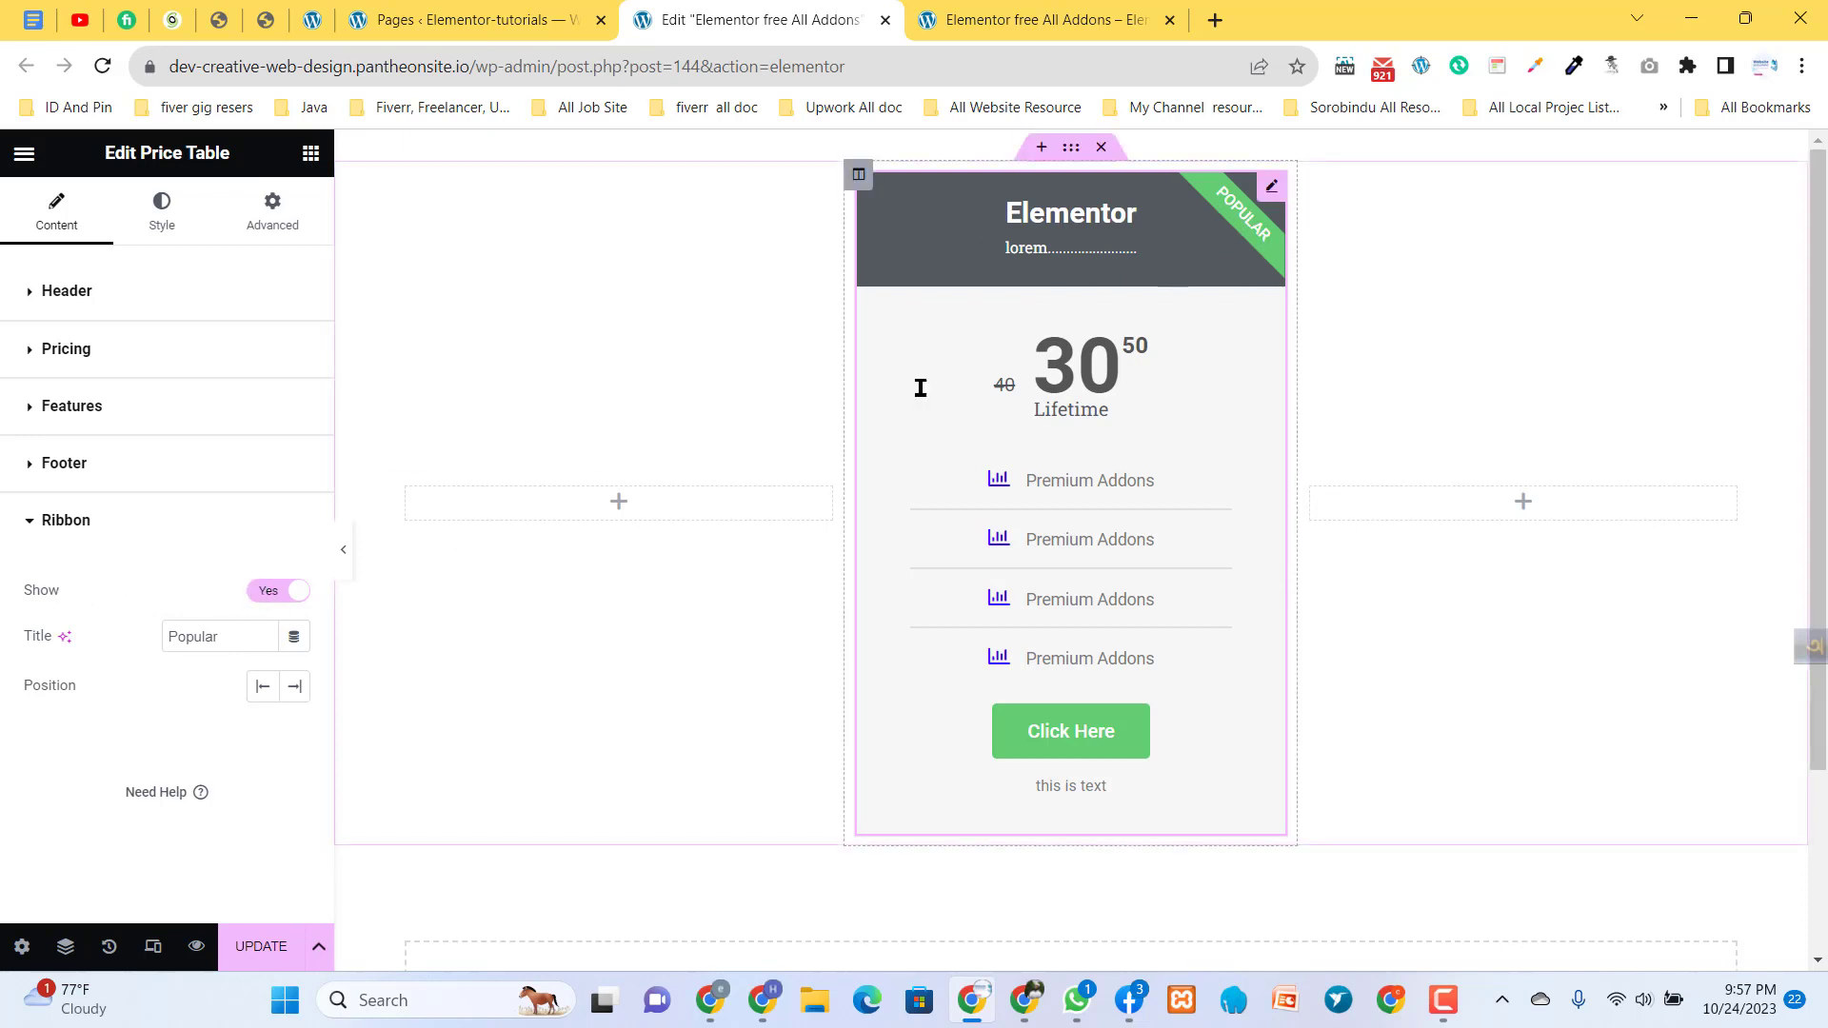
click(271, 597)
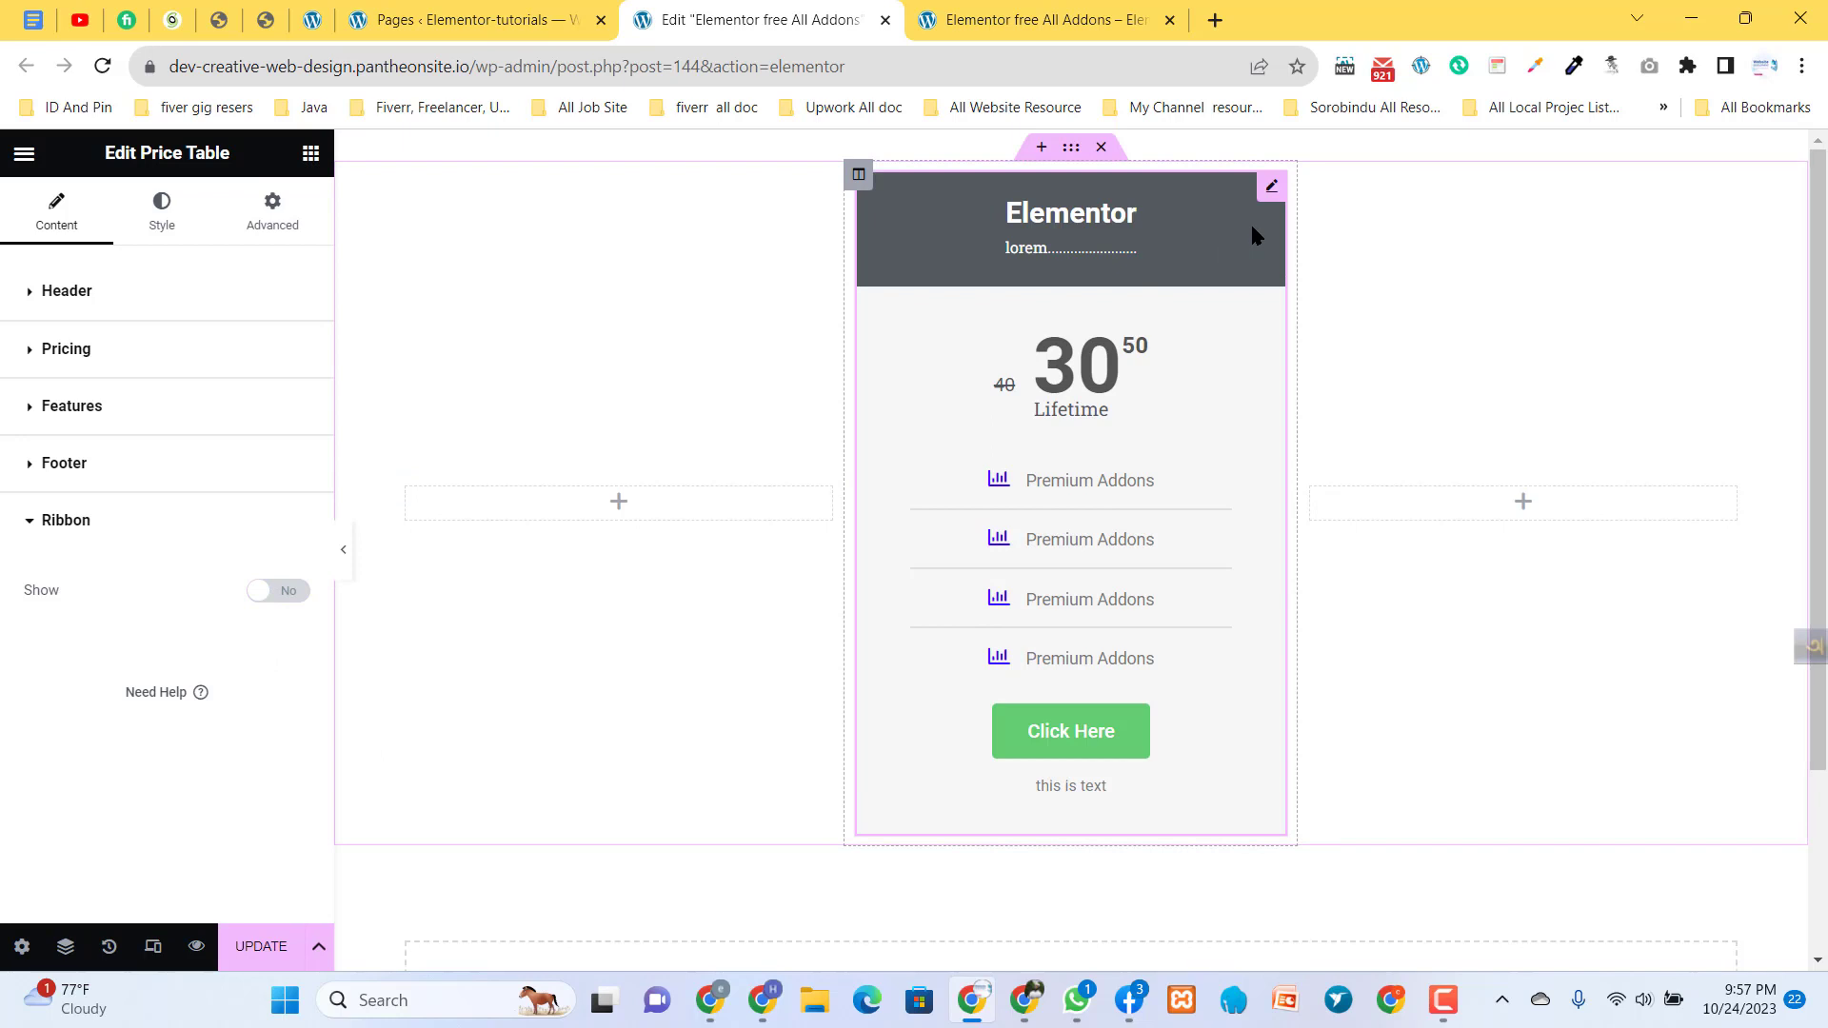
click(286, 594)
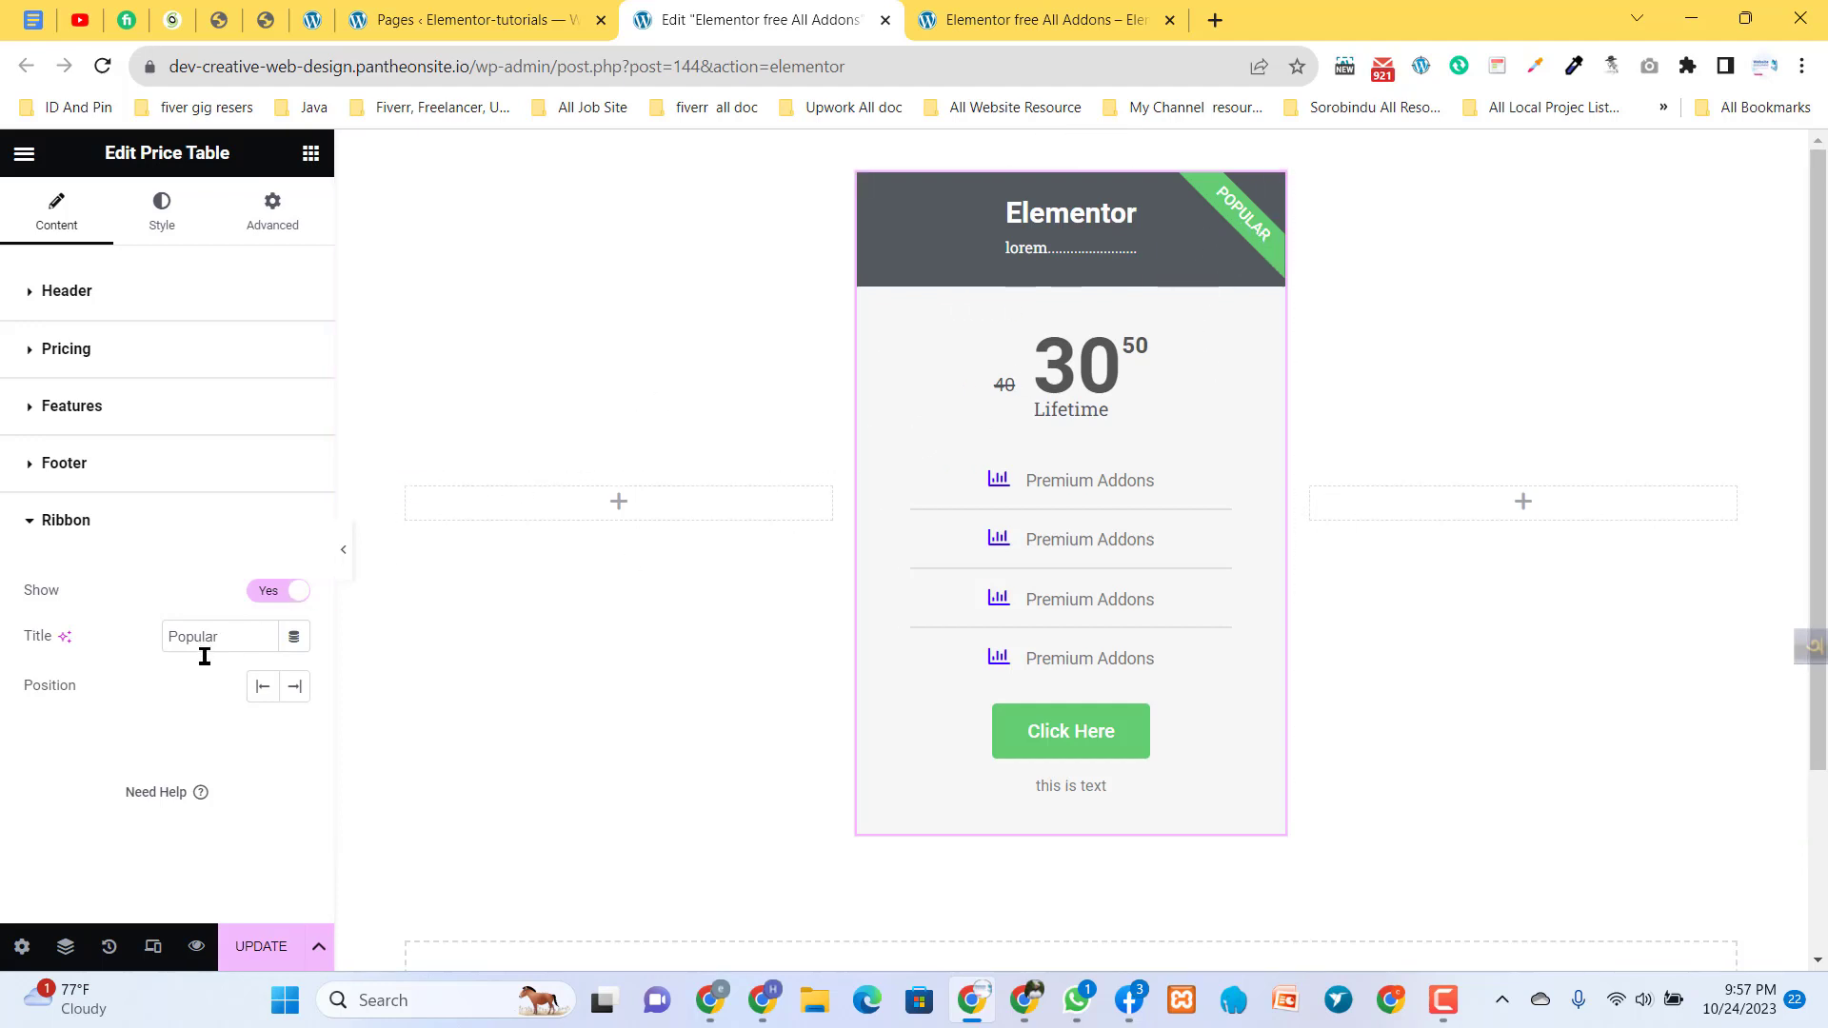
drag(233, 636, 40, 647)
text(gold)
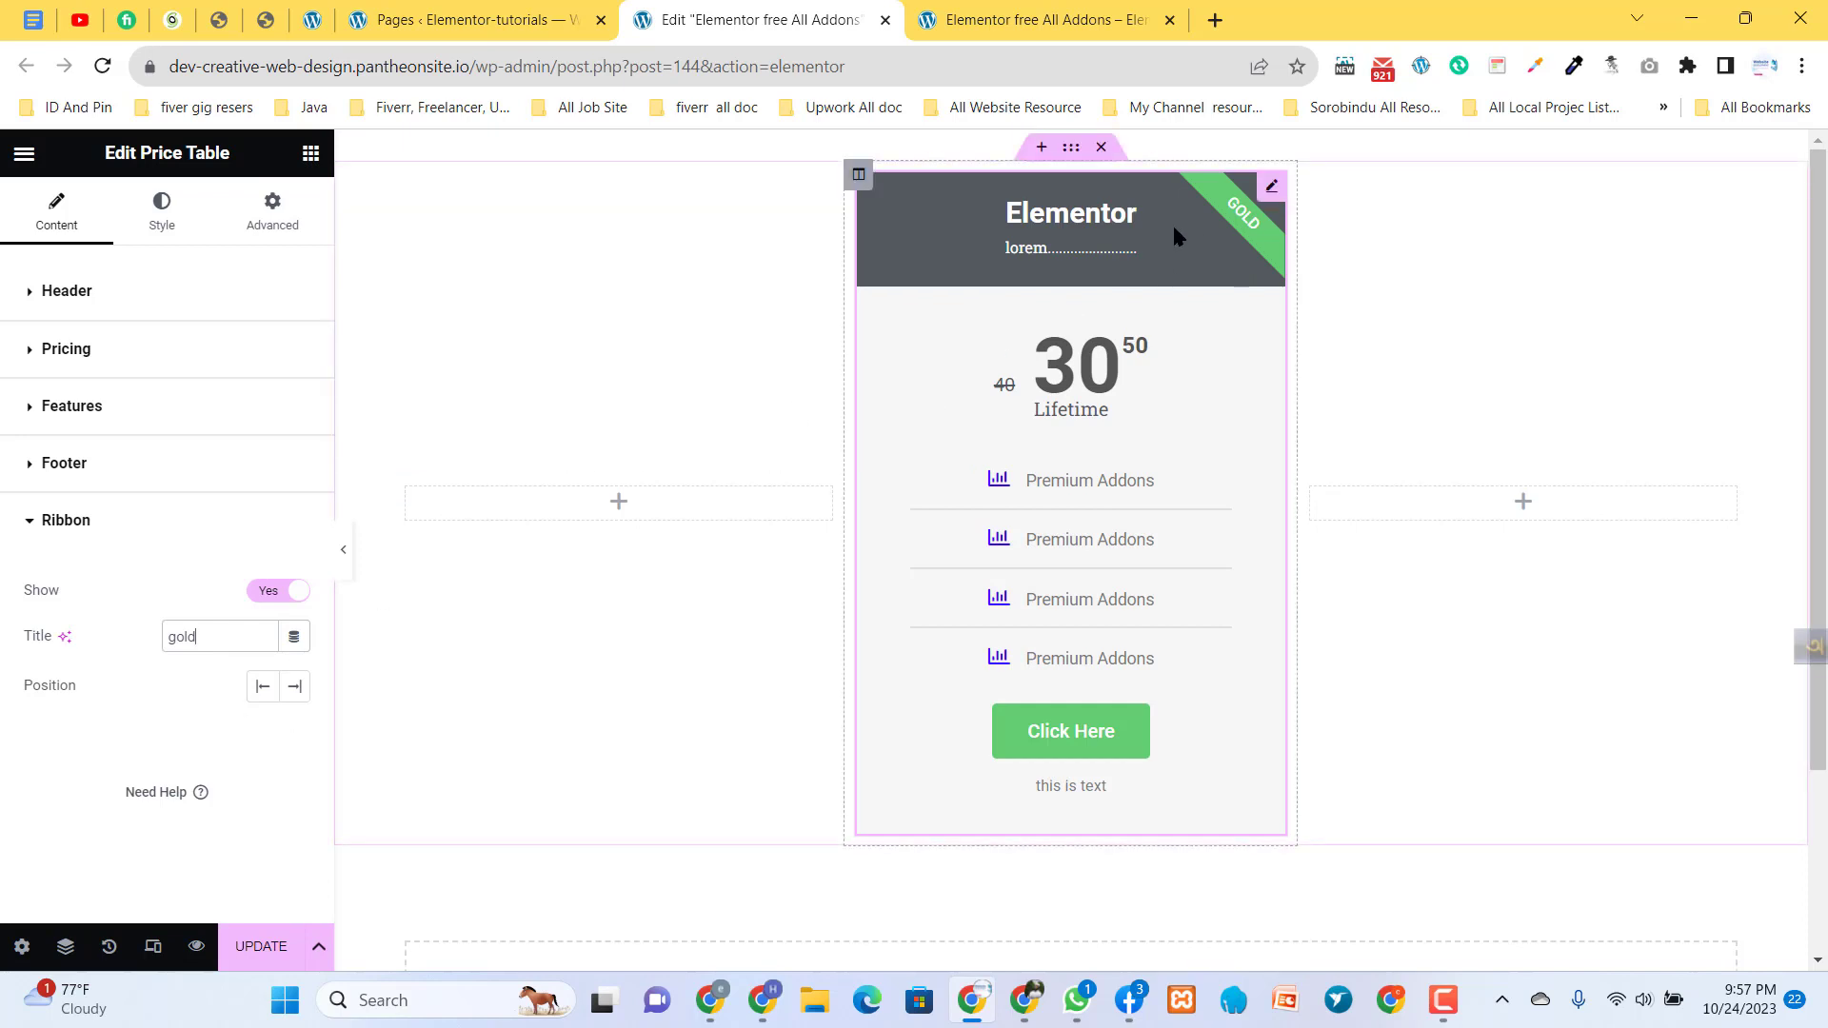
- Try the ribbon in the Left position and set its position to Right
click(262, 686)
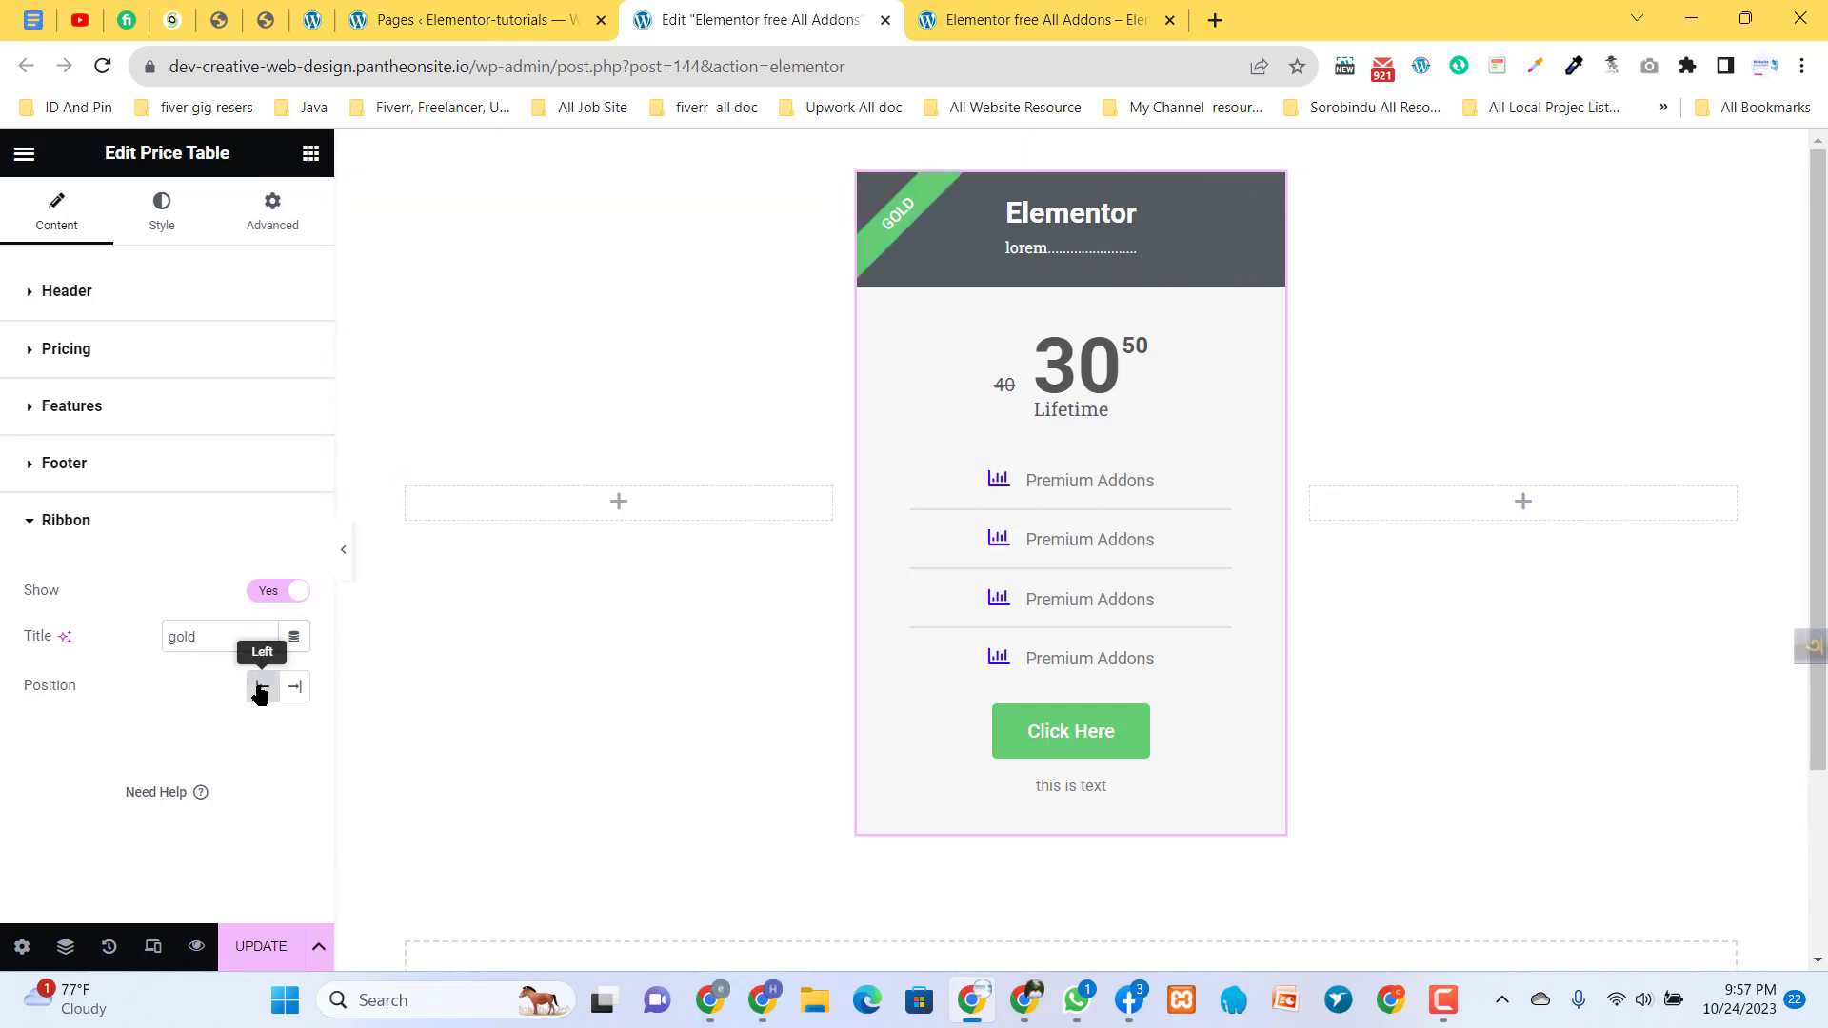
click(295, 686)
click(261, 686)
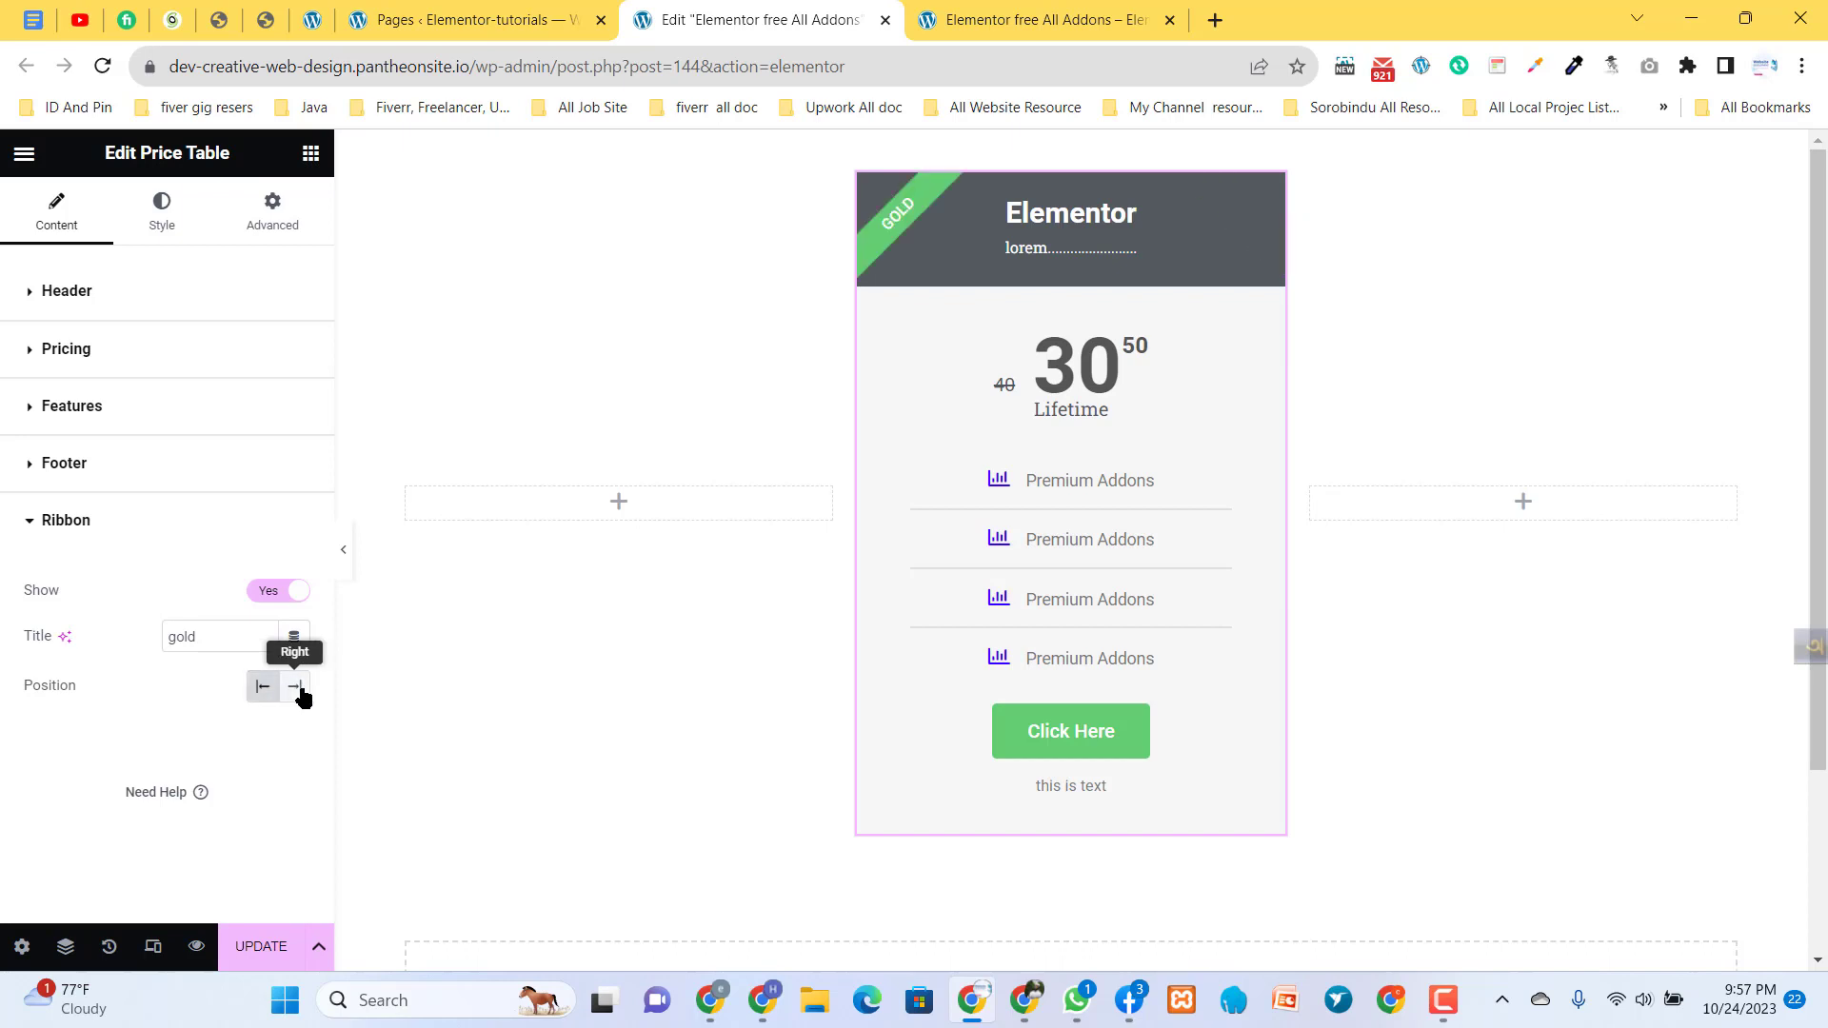
click(298, 688)
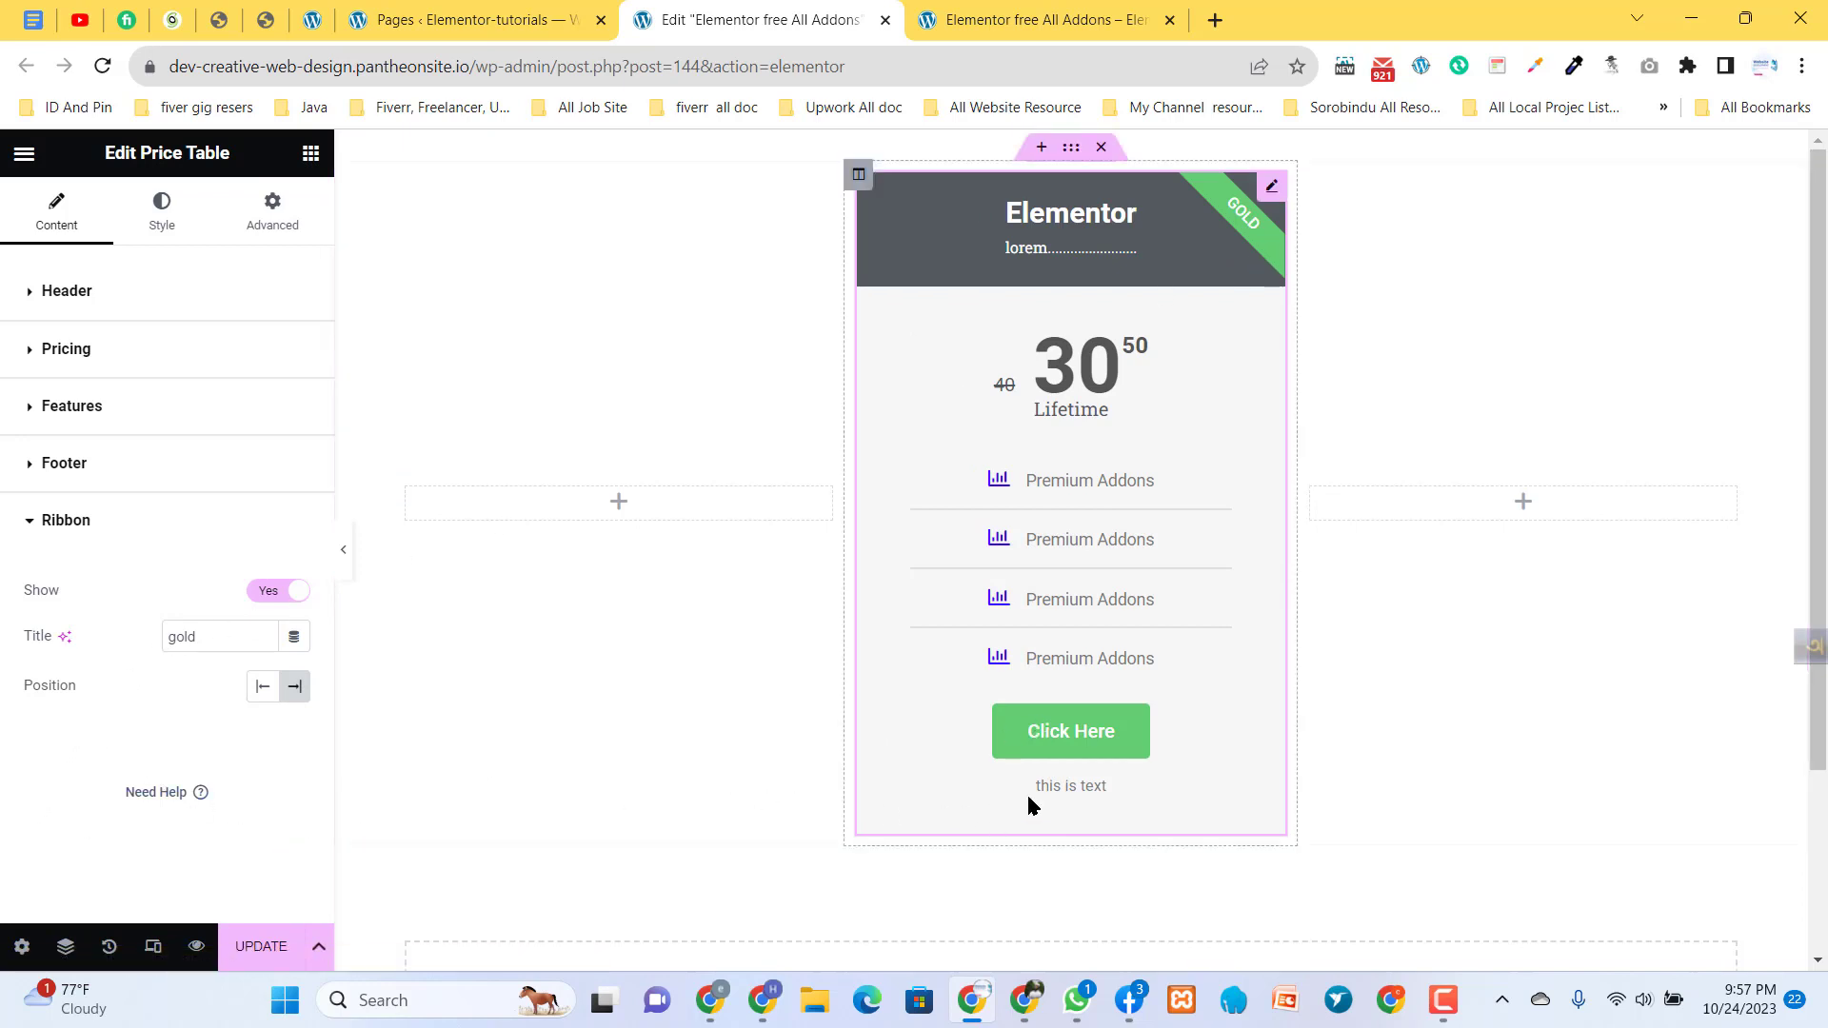
- Change the background color of the price table's header to red in the style settings
click(38, 520)
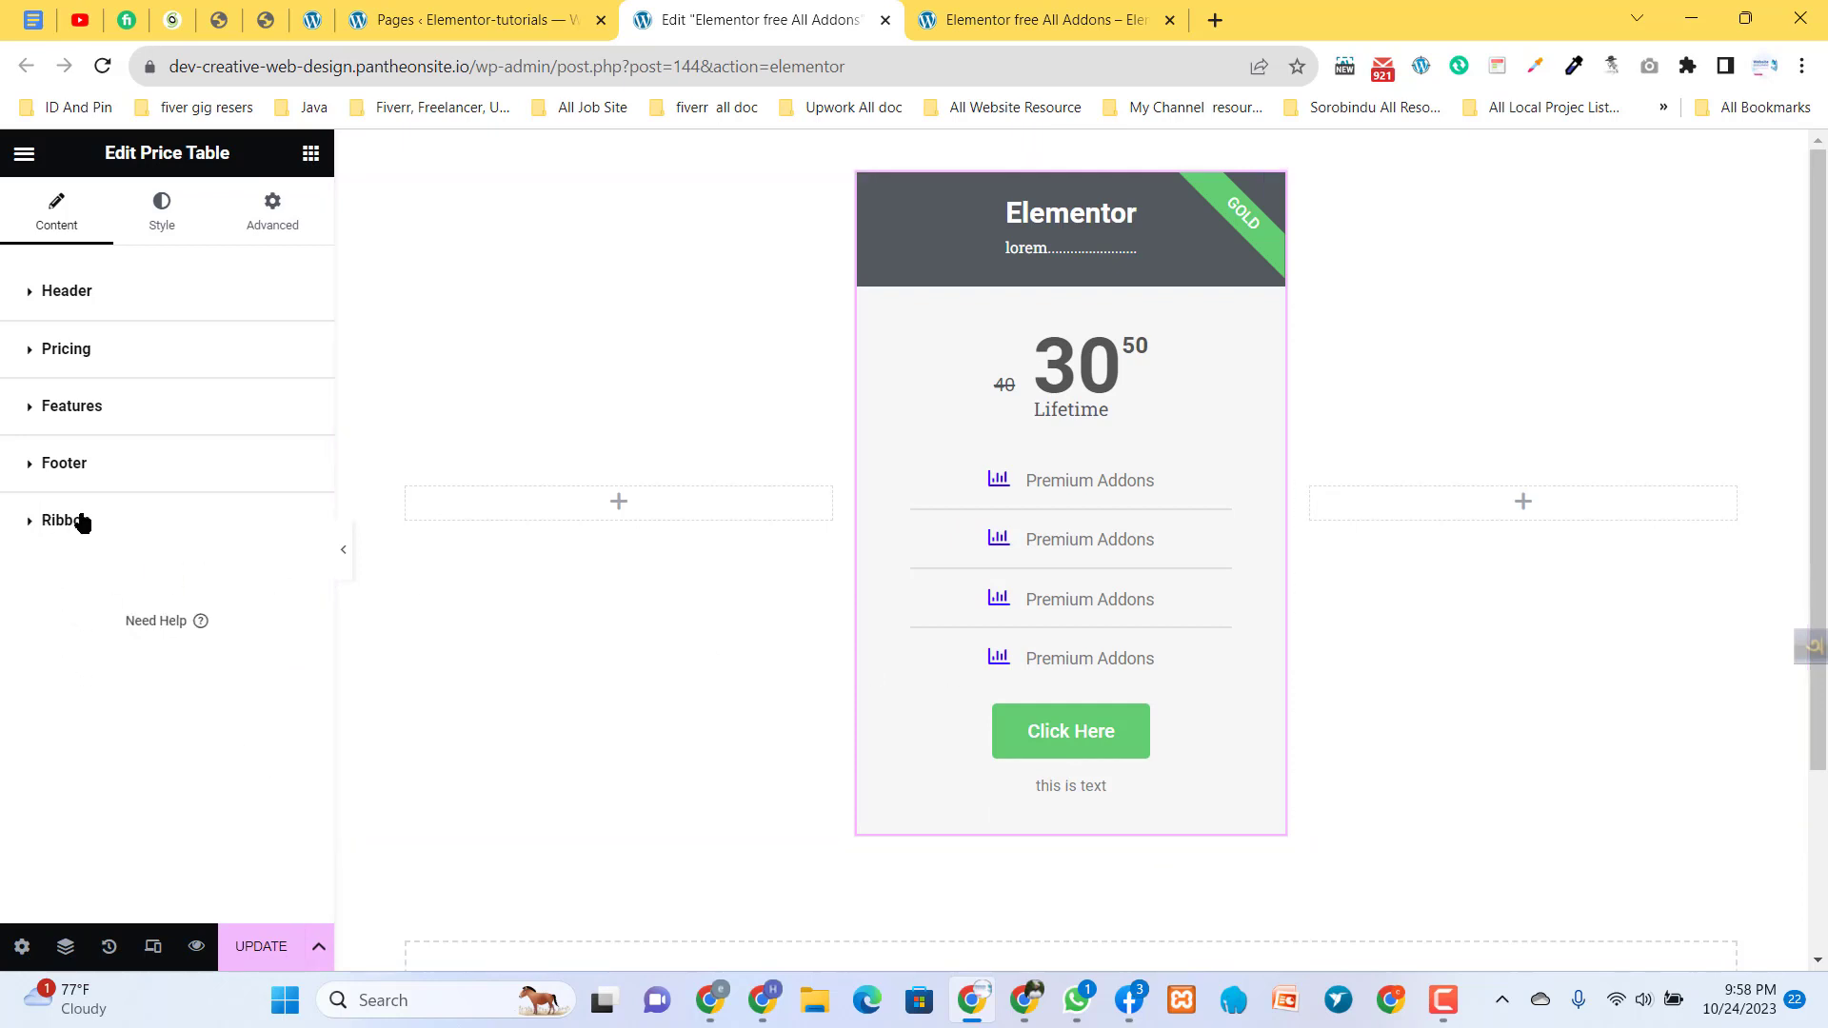
click(167, 217)
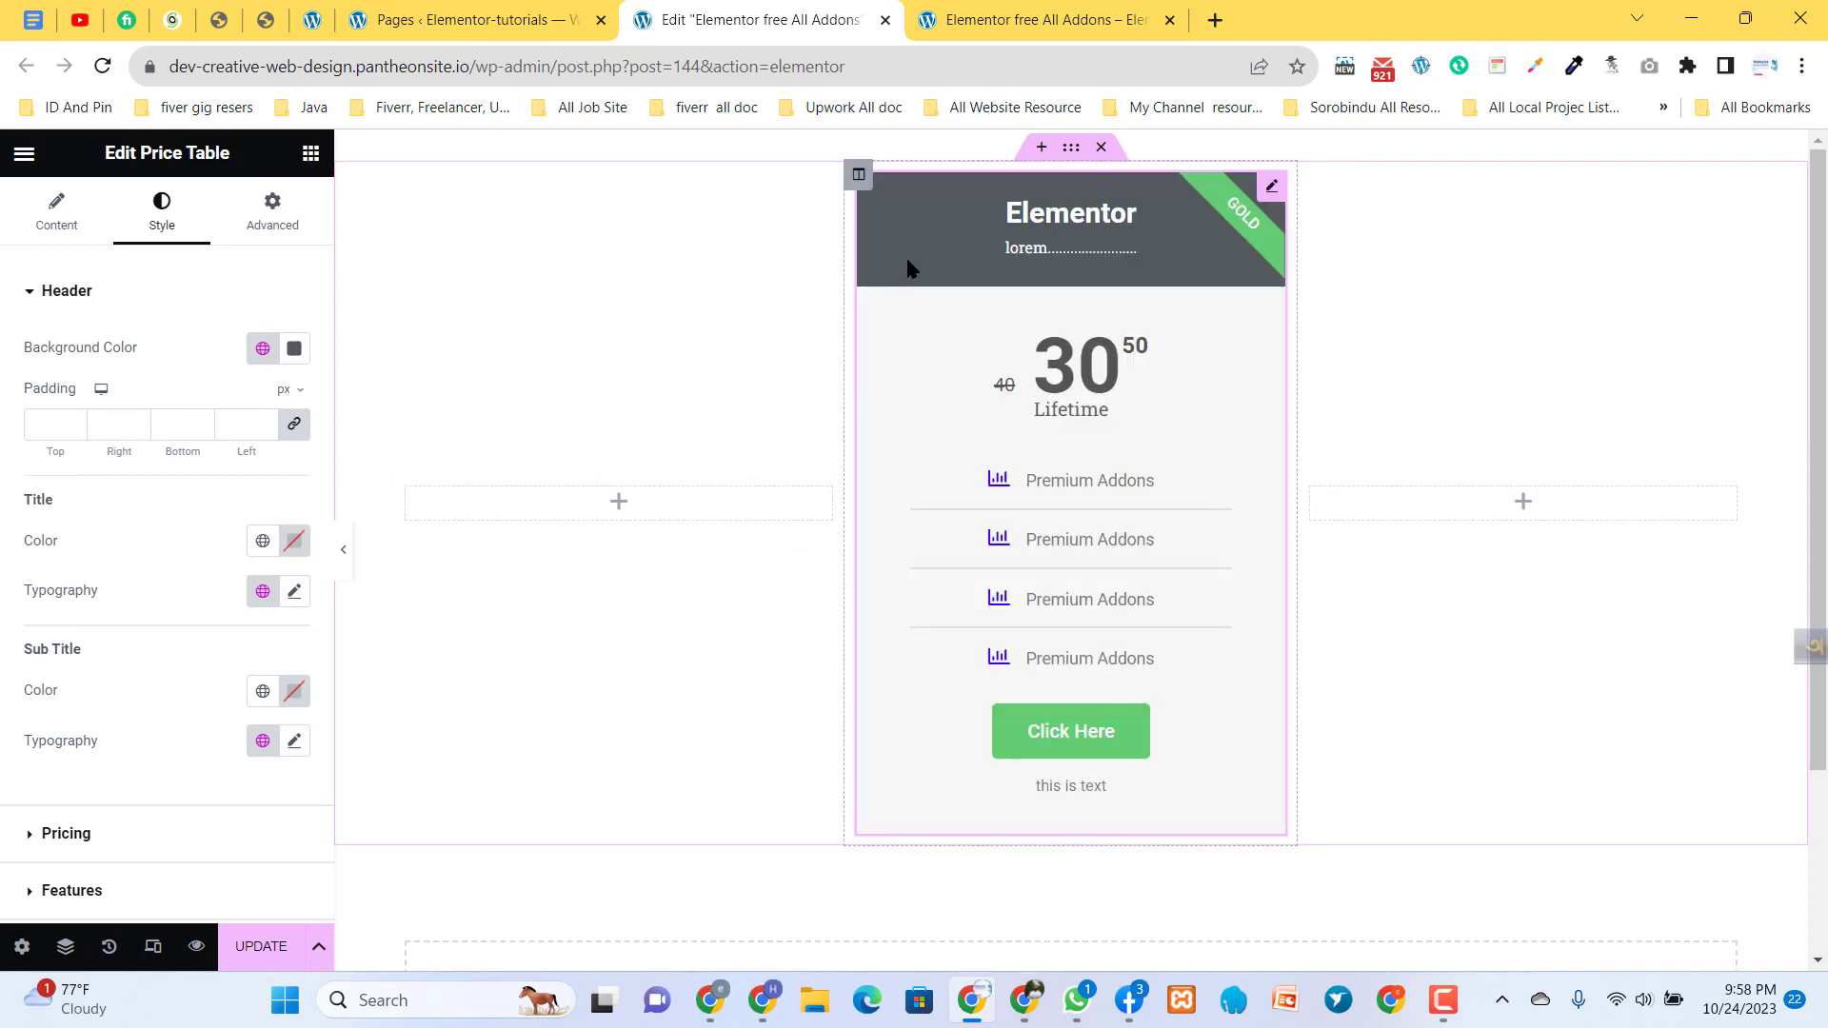
click(294, 348)
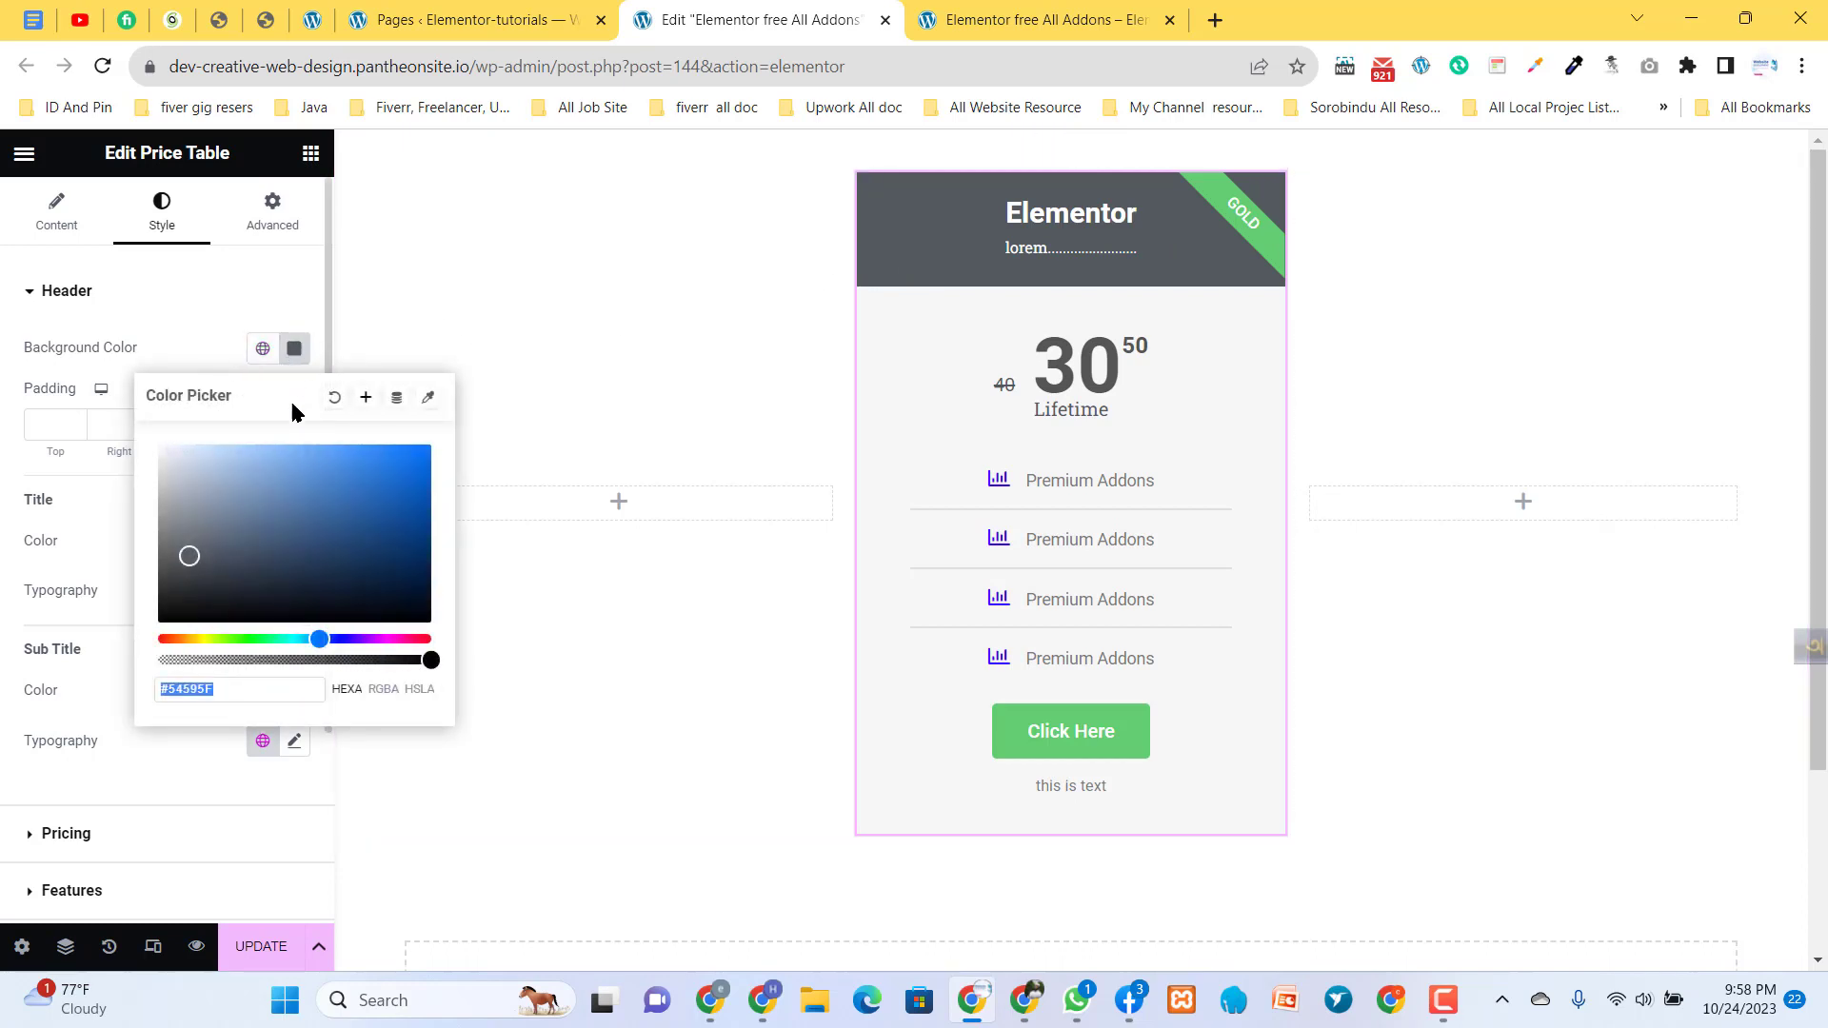
drag(292, 530, 370, 484)
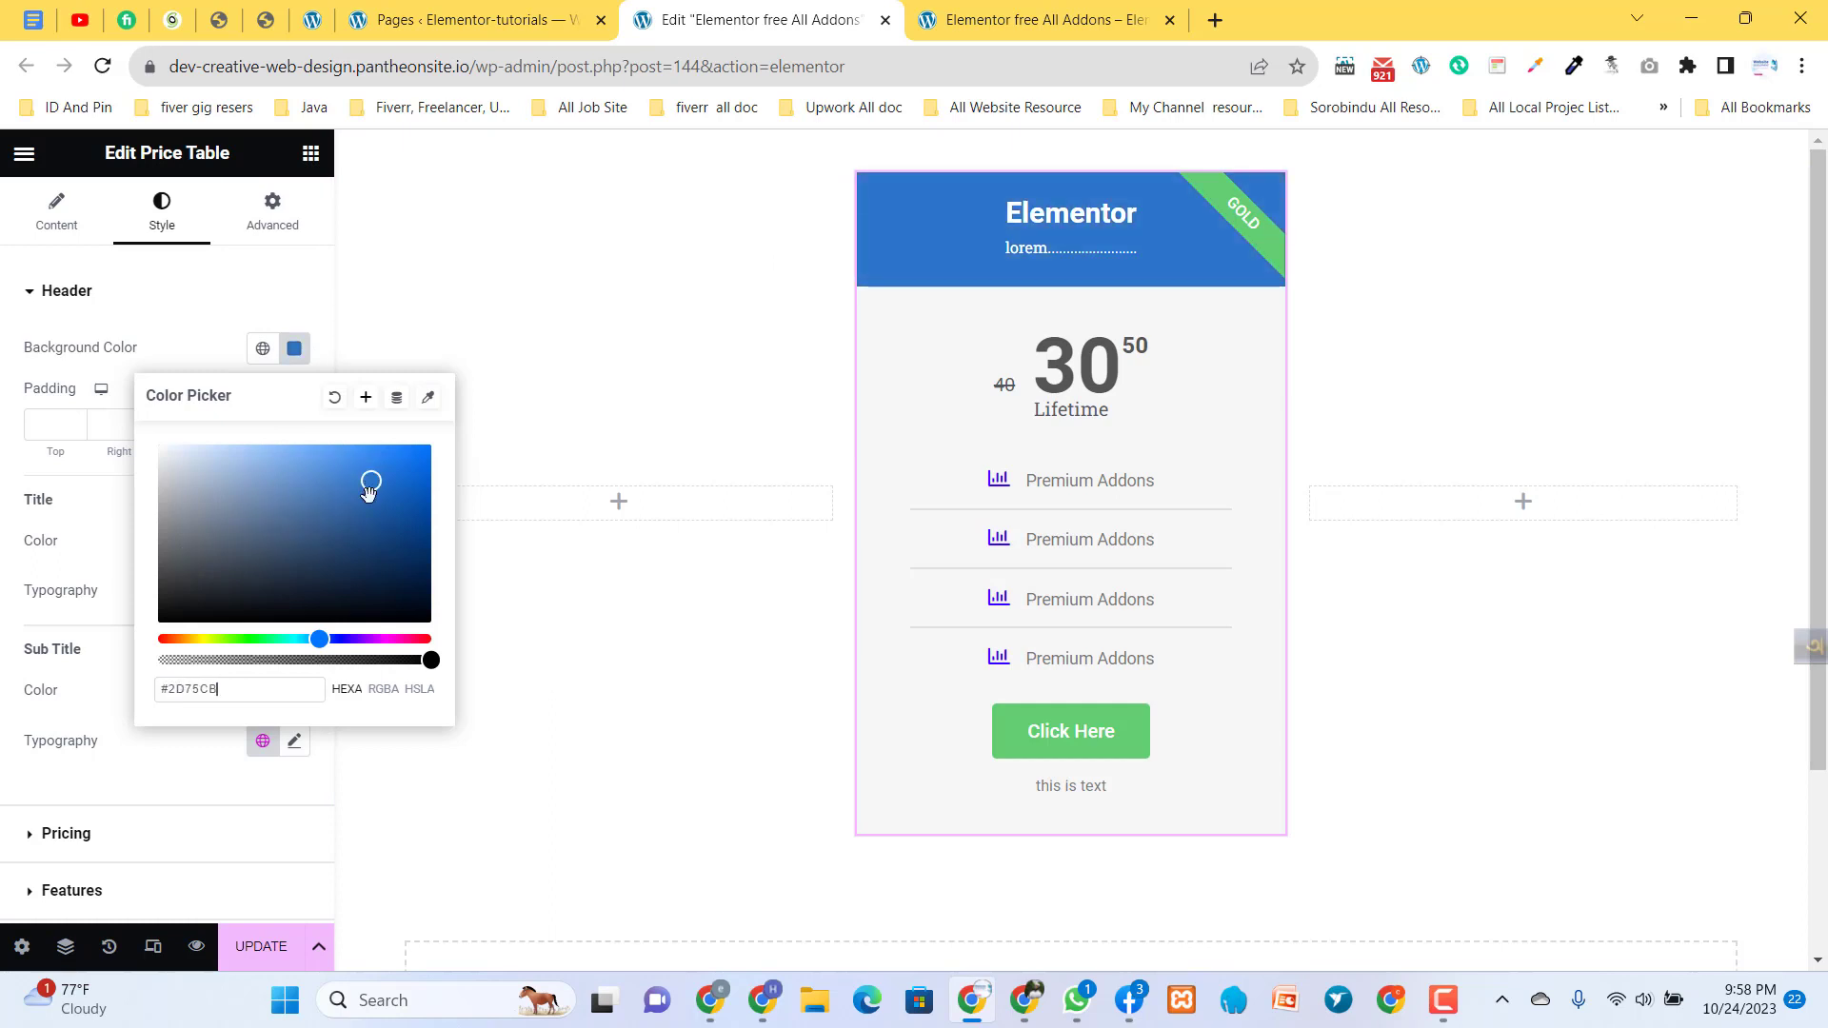
drag(313, 641, 162, 641)
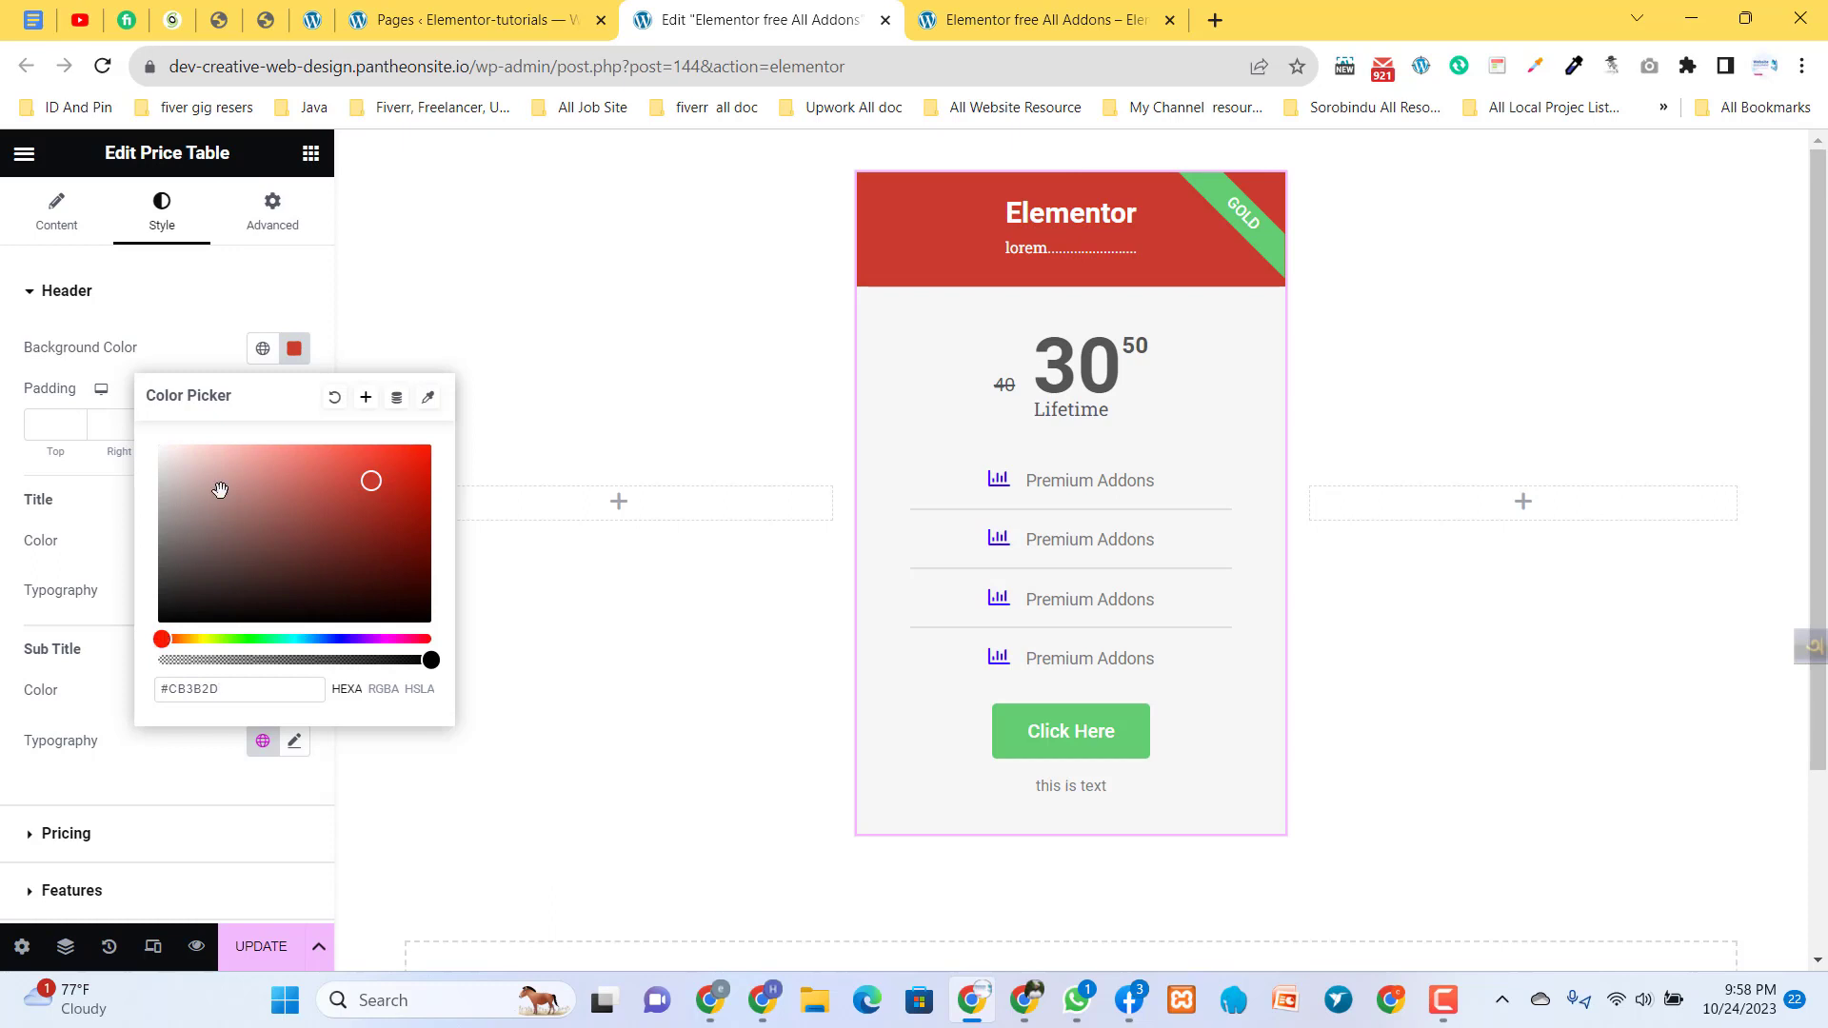
click(234, 350)
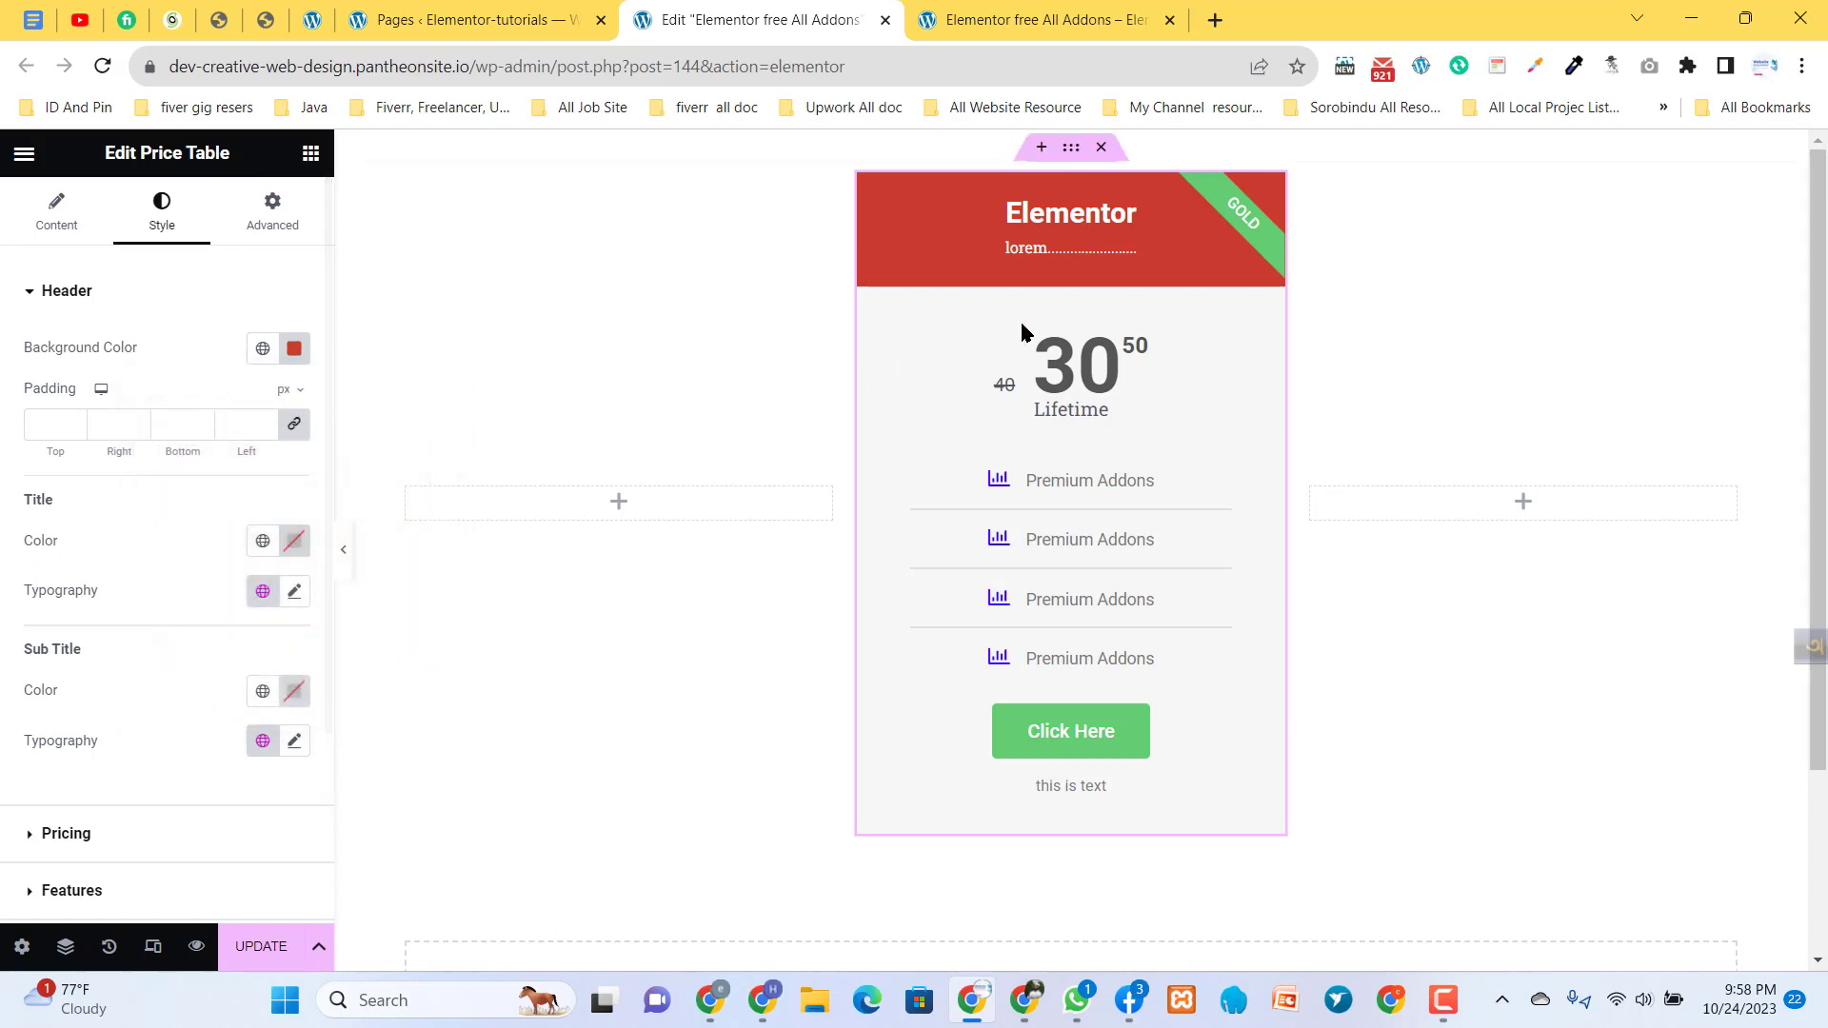
- Set the price table header's padding to 15 px on all four sides
click(292, 352)
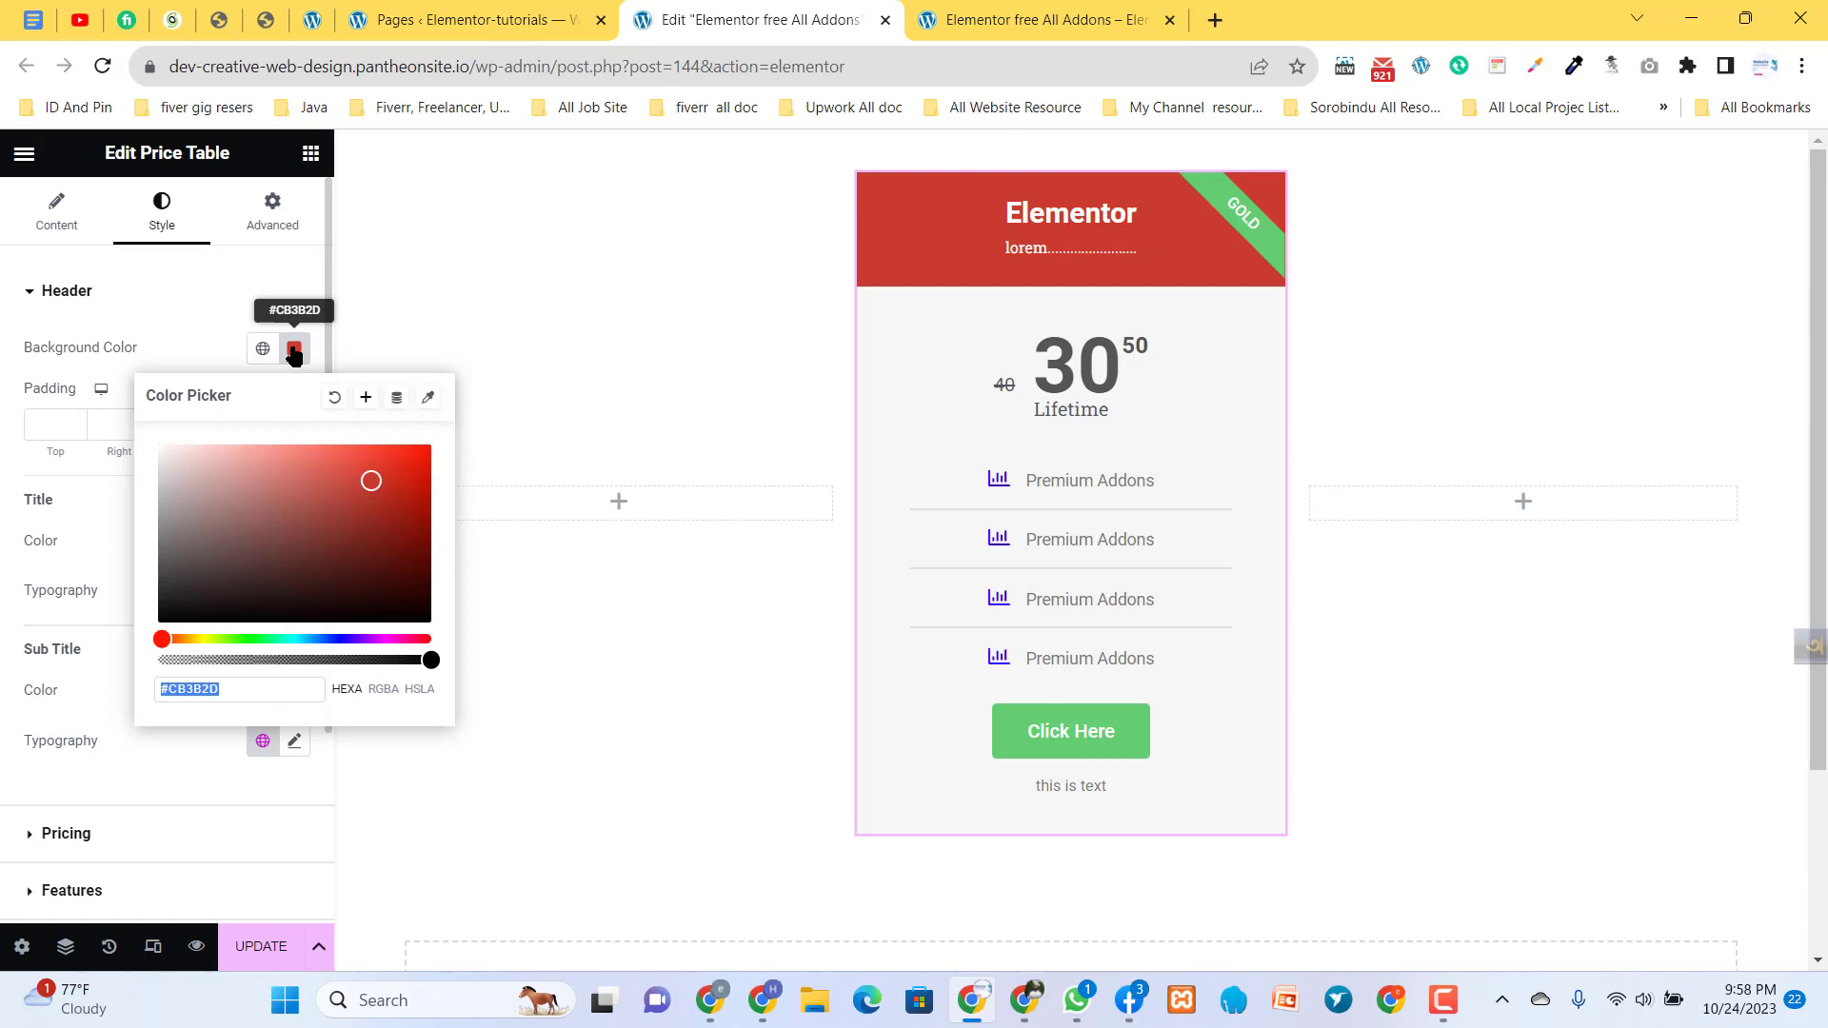
click(220, 348)
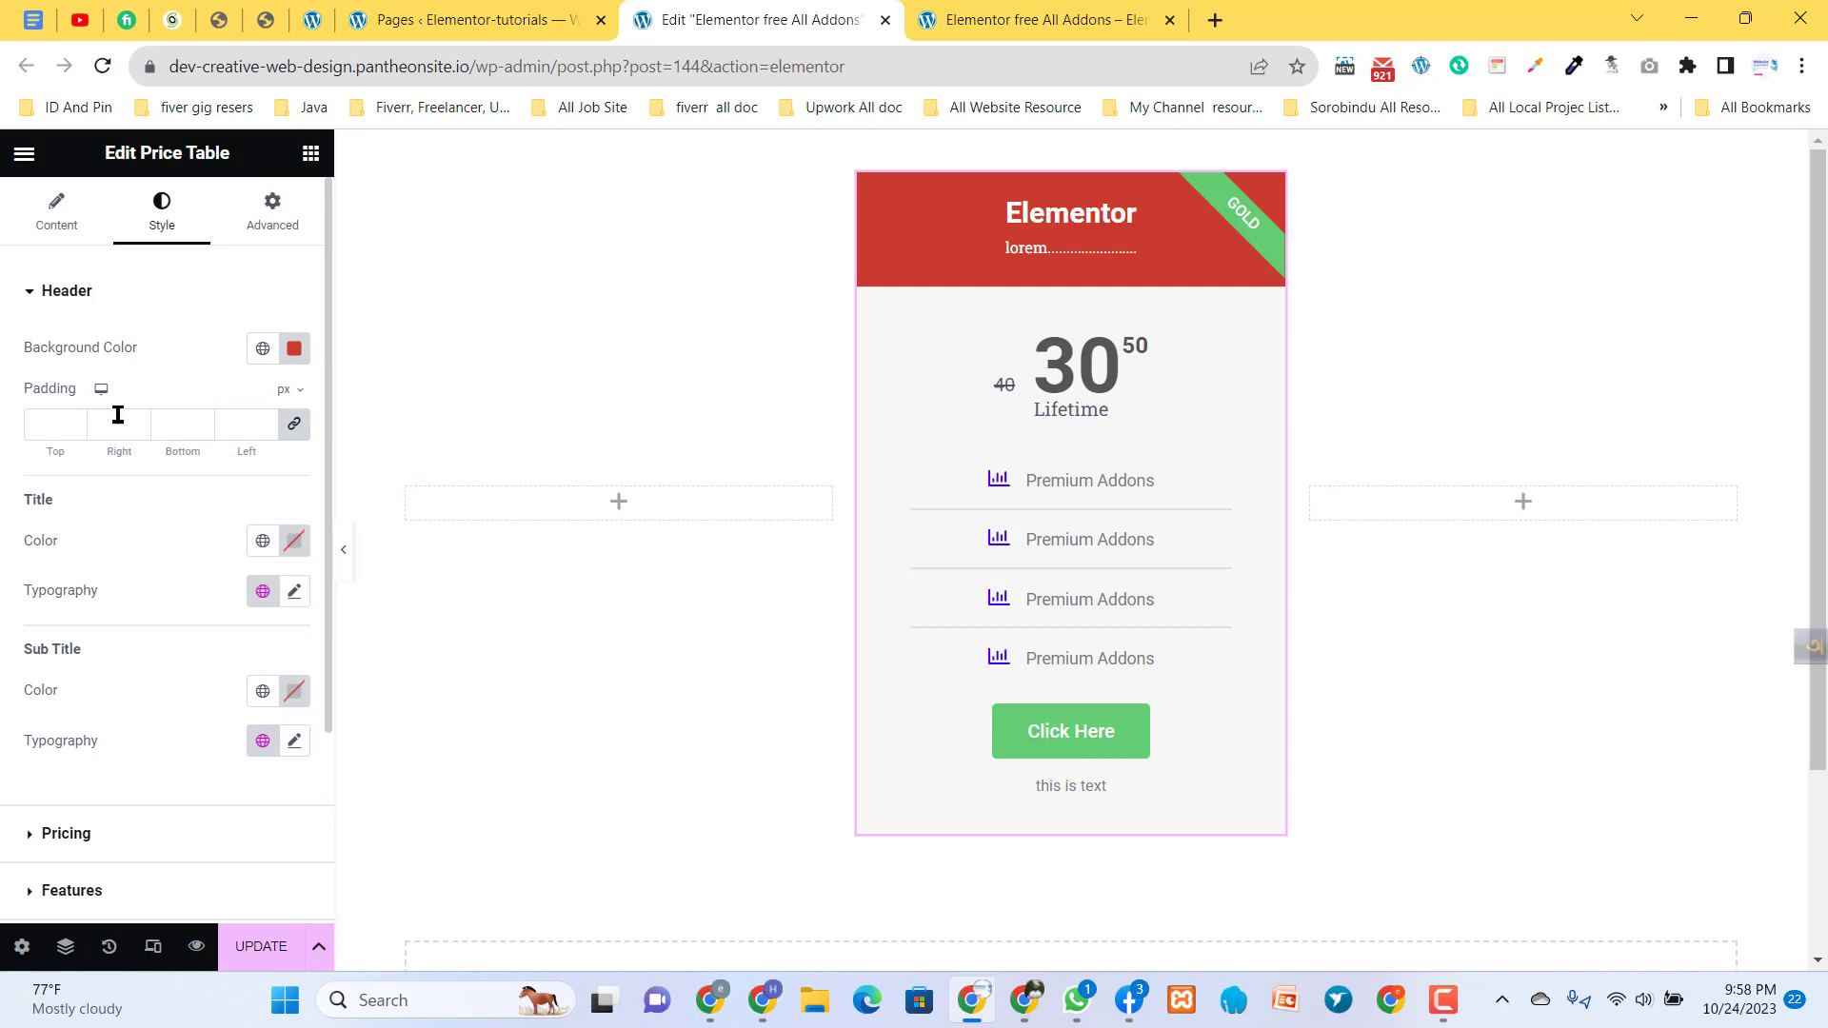
click(266, 421)
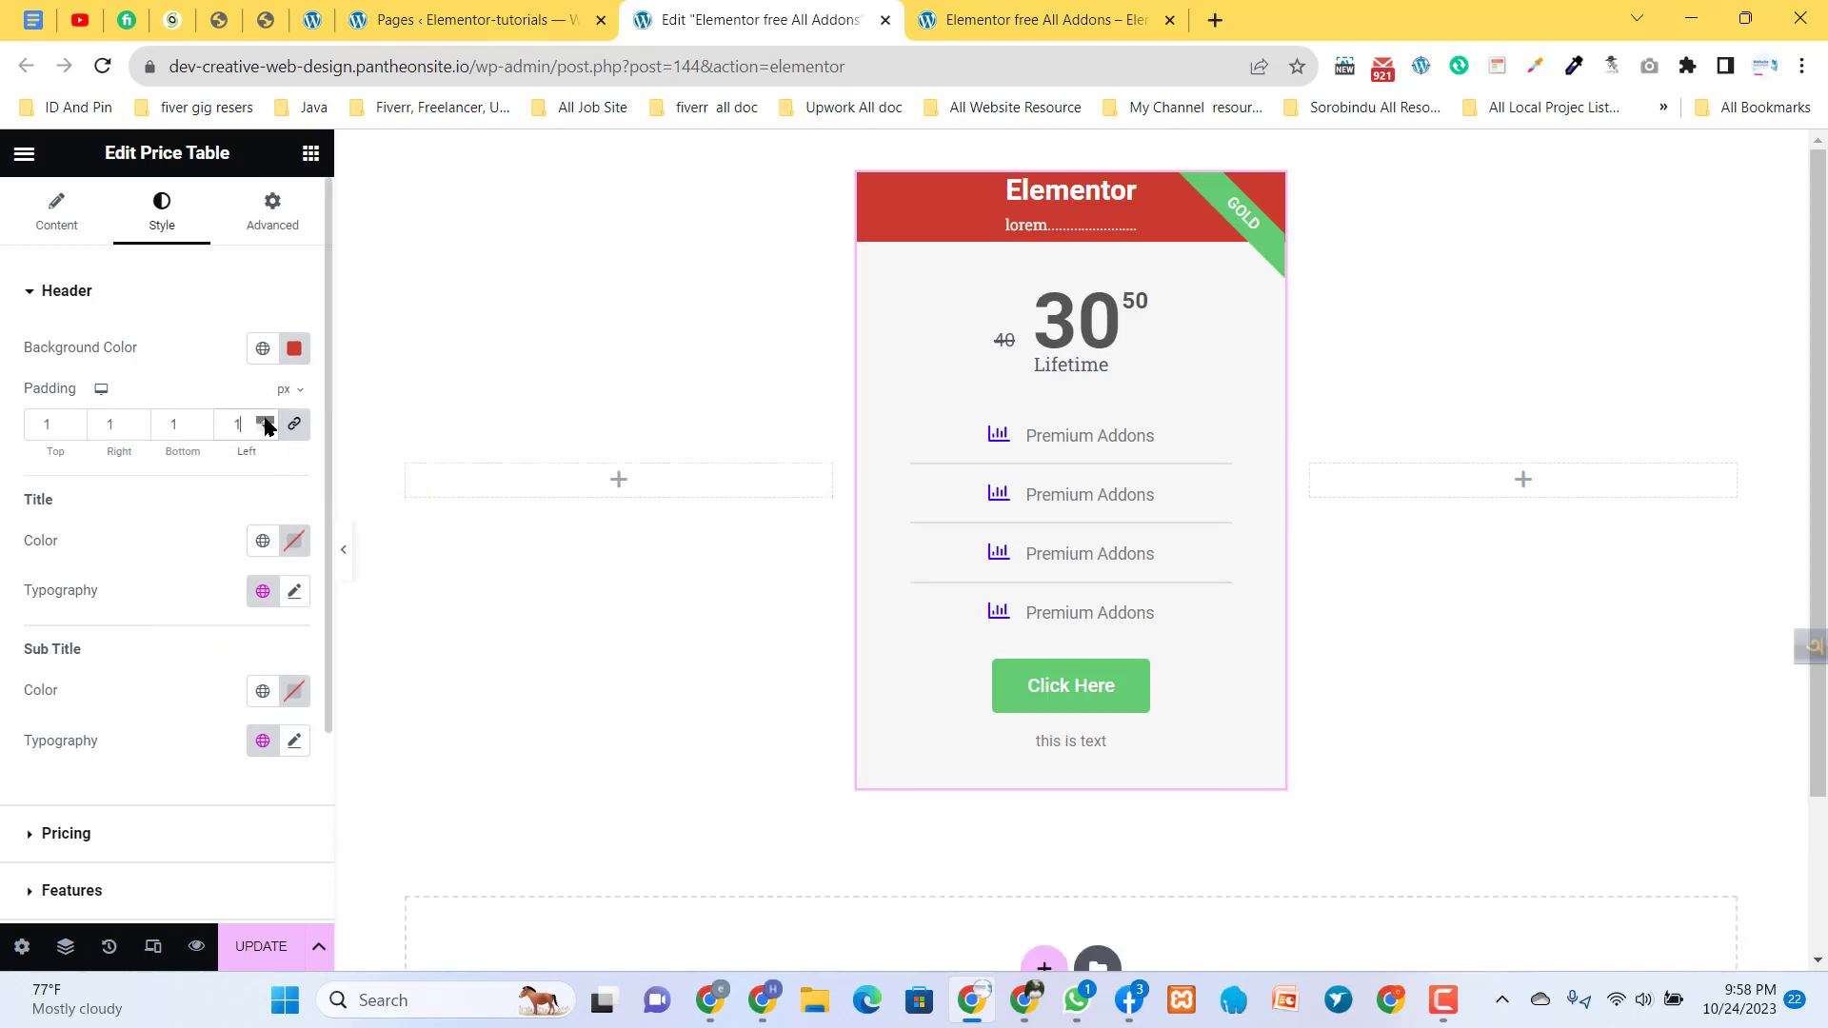
click(266, 421)
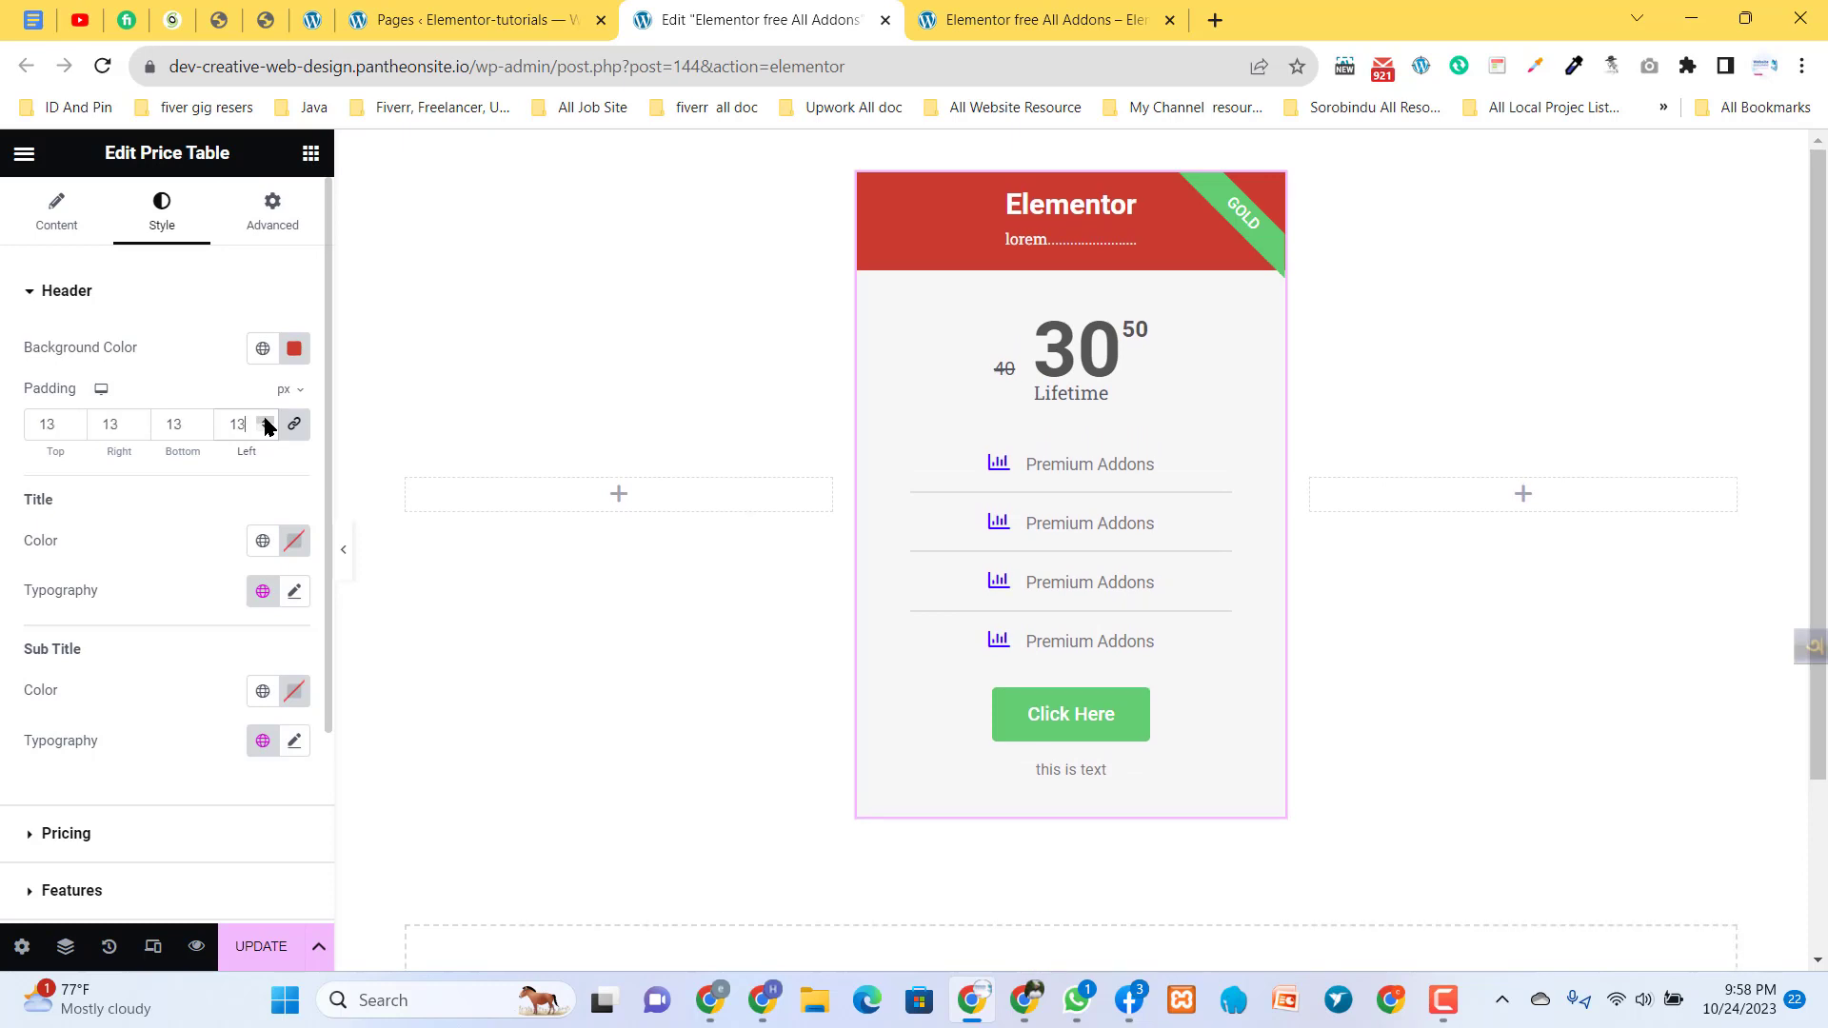
click(266, 421)
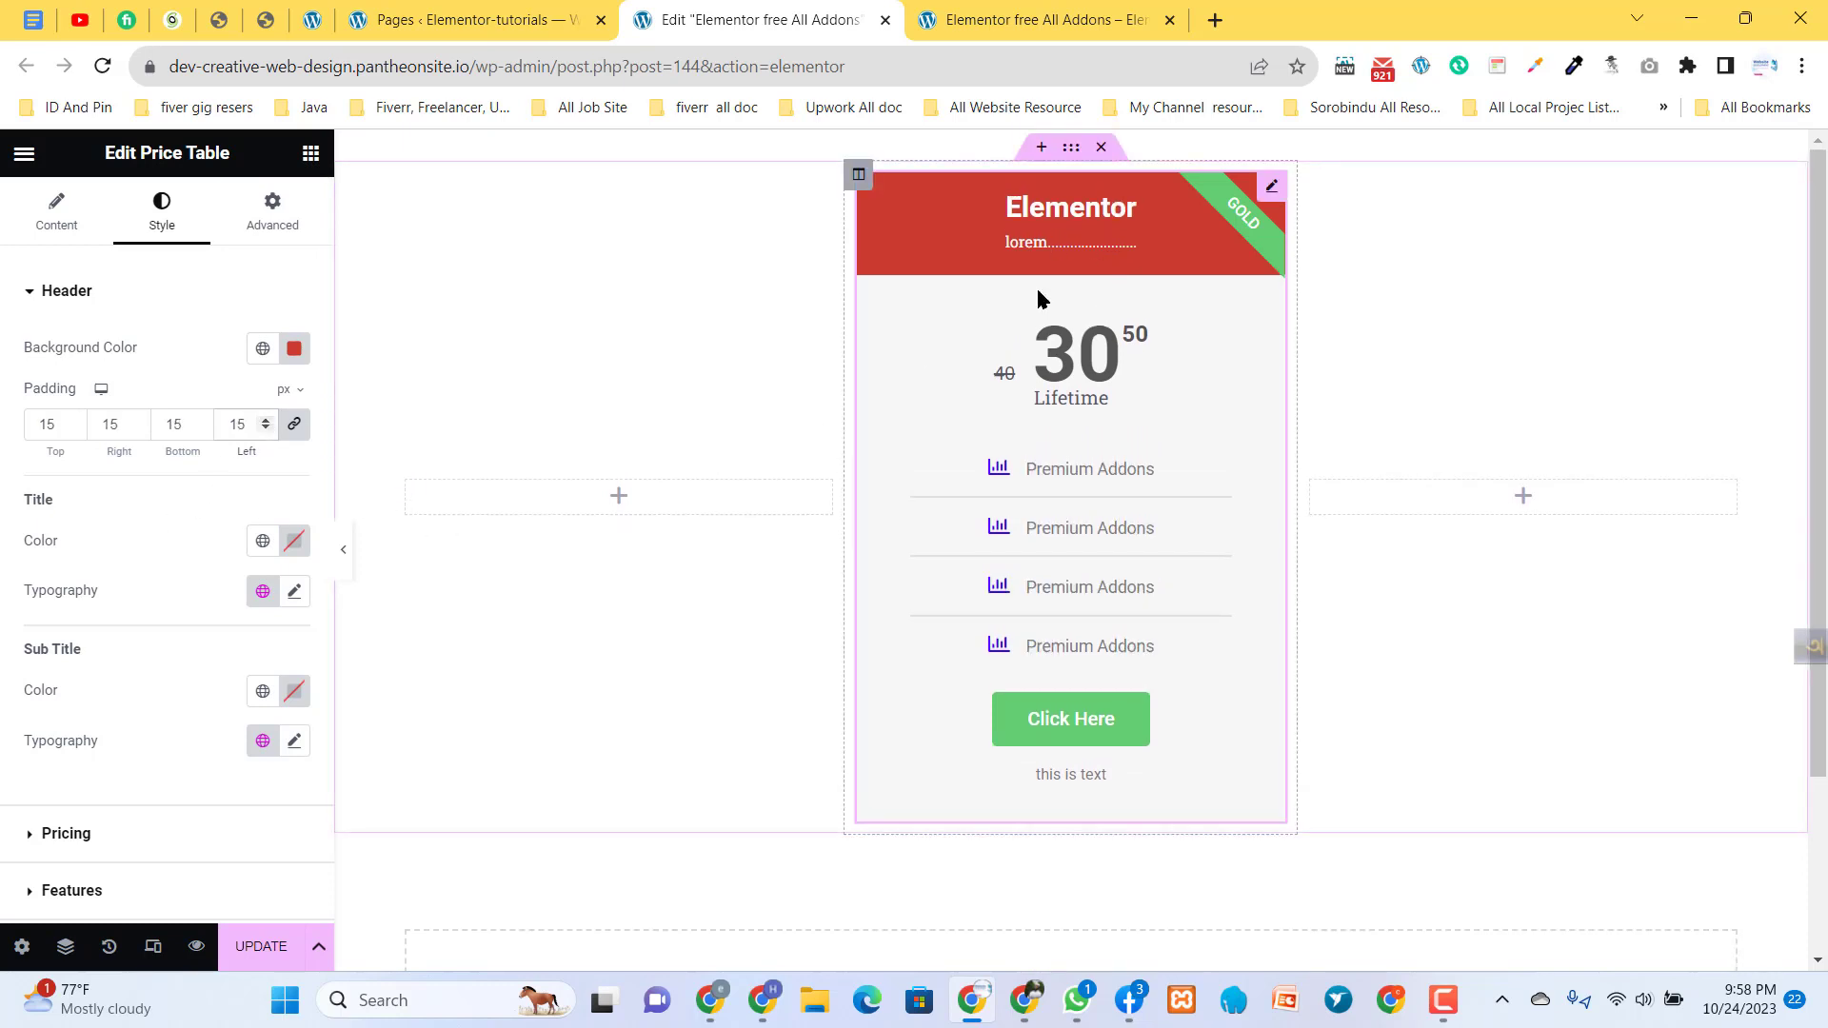
- Set the header title's color to turquoise (#00FBE4) and view the title's typography options
click(294, 540)
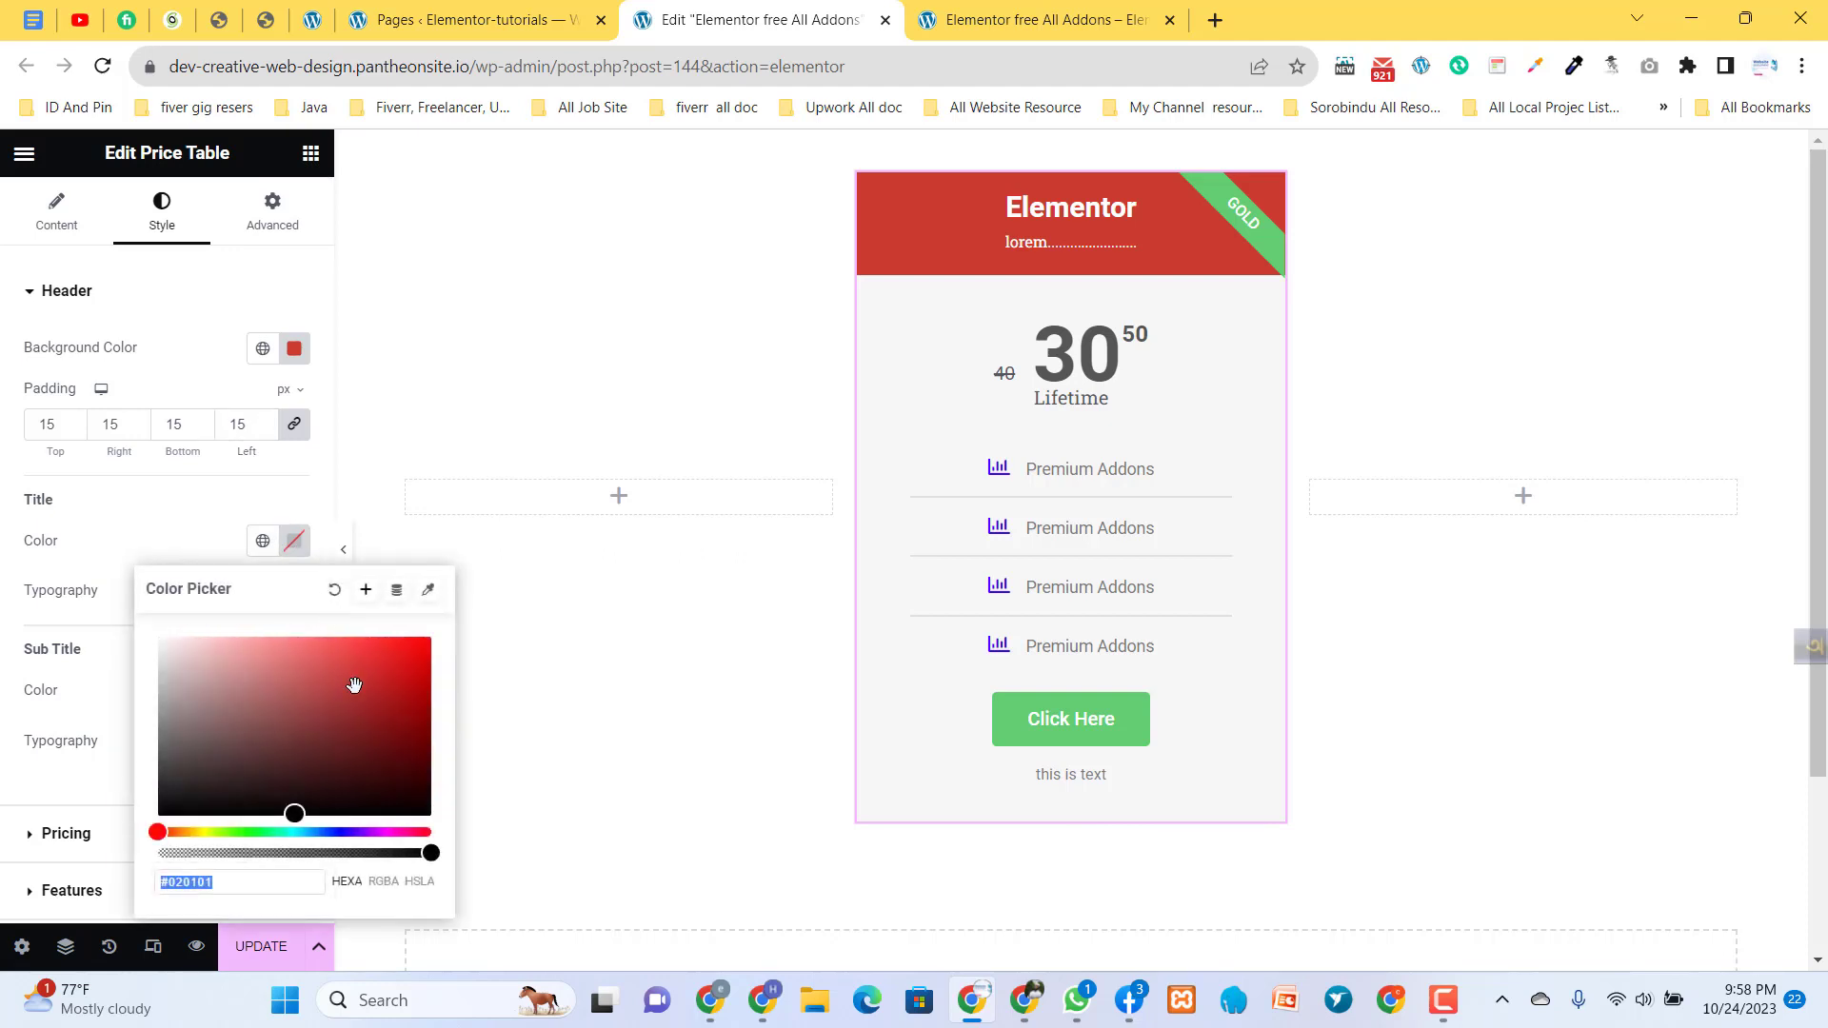
mouse_move(306, 773)
mouse_down()
mouse_move(317, 800)
mouse_move(425, 651)
mouse_up()
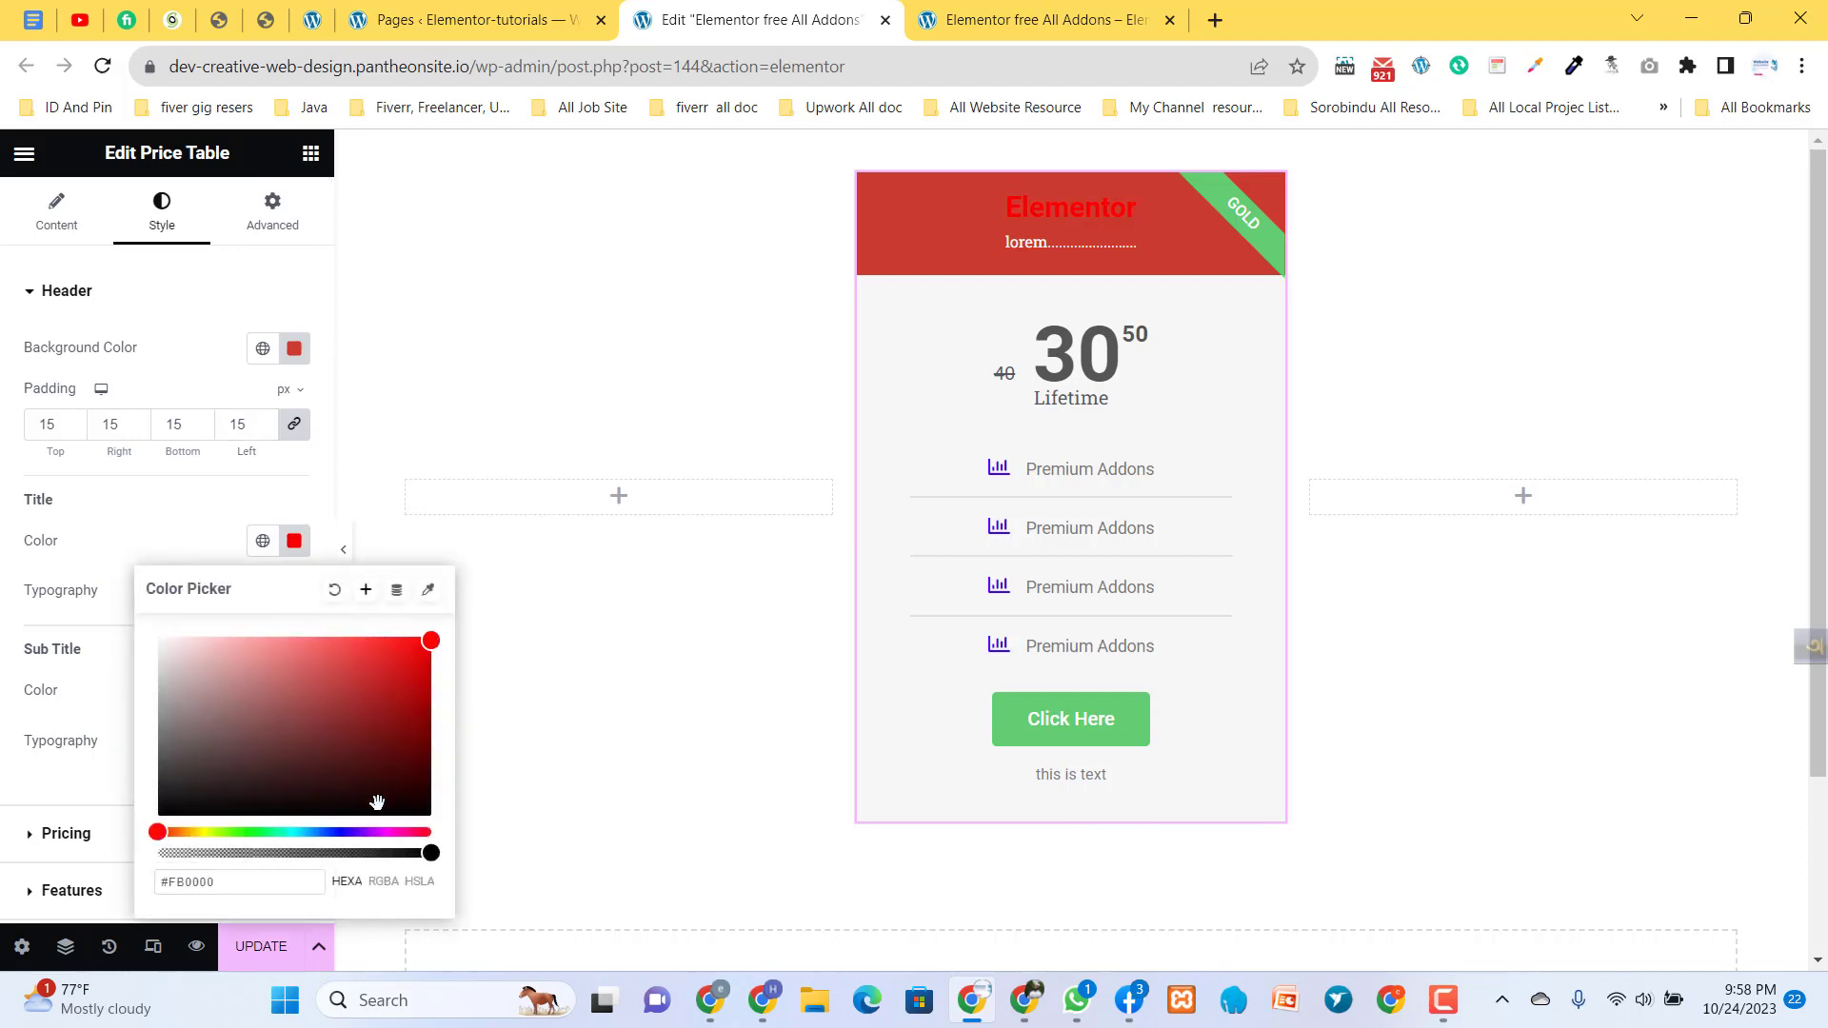
mouse_move(322, 833)
mouse_down()
mouse_move(268, 836)
mouse_move(290, 837)
mouse_up()
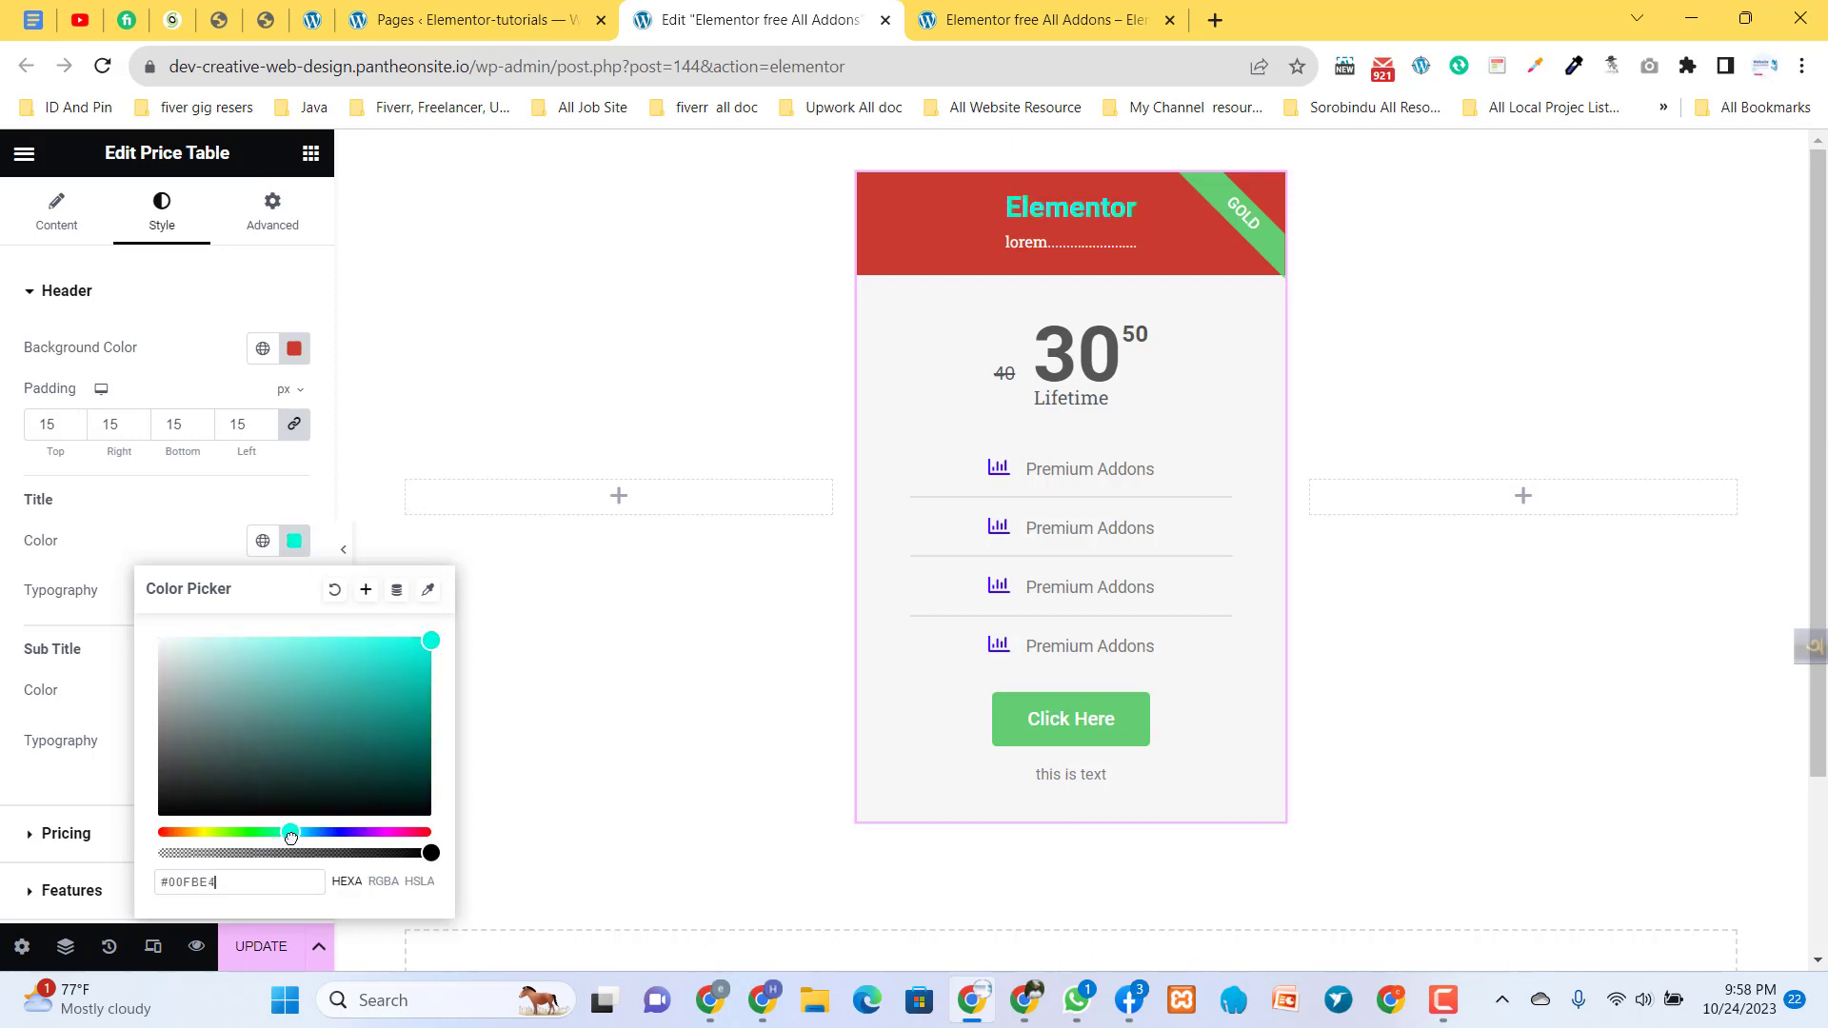
click(209, 560)
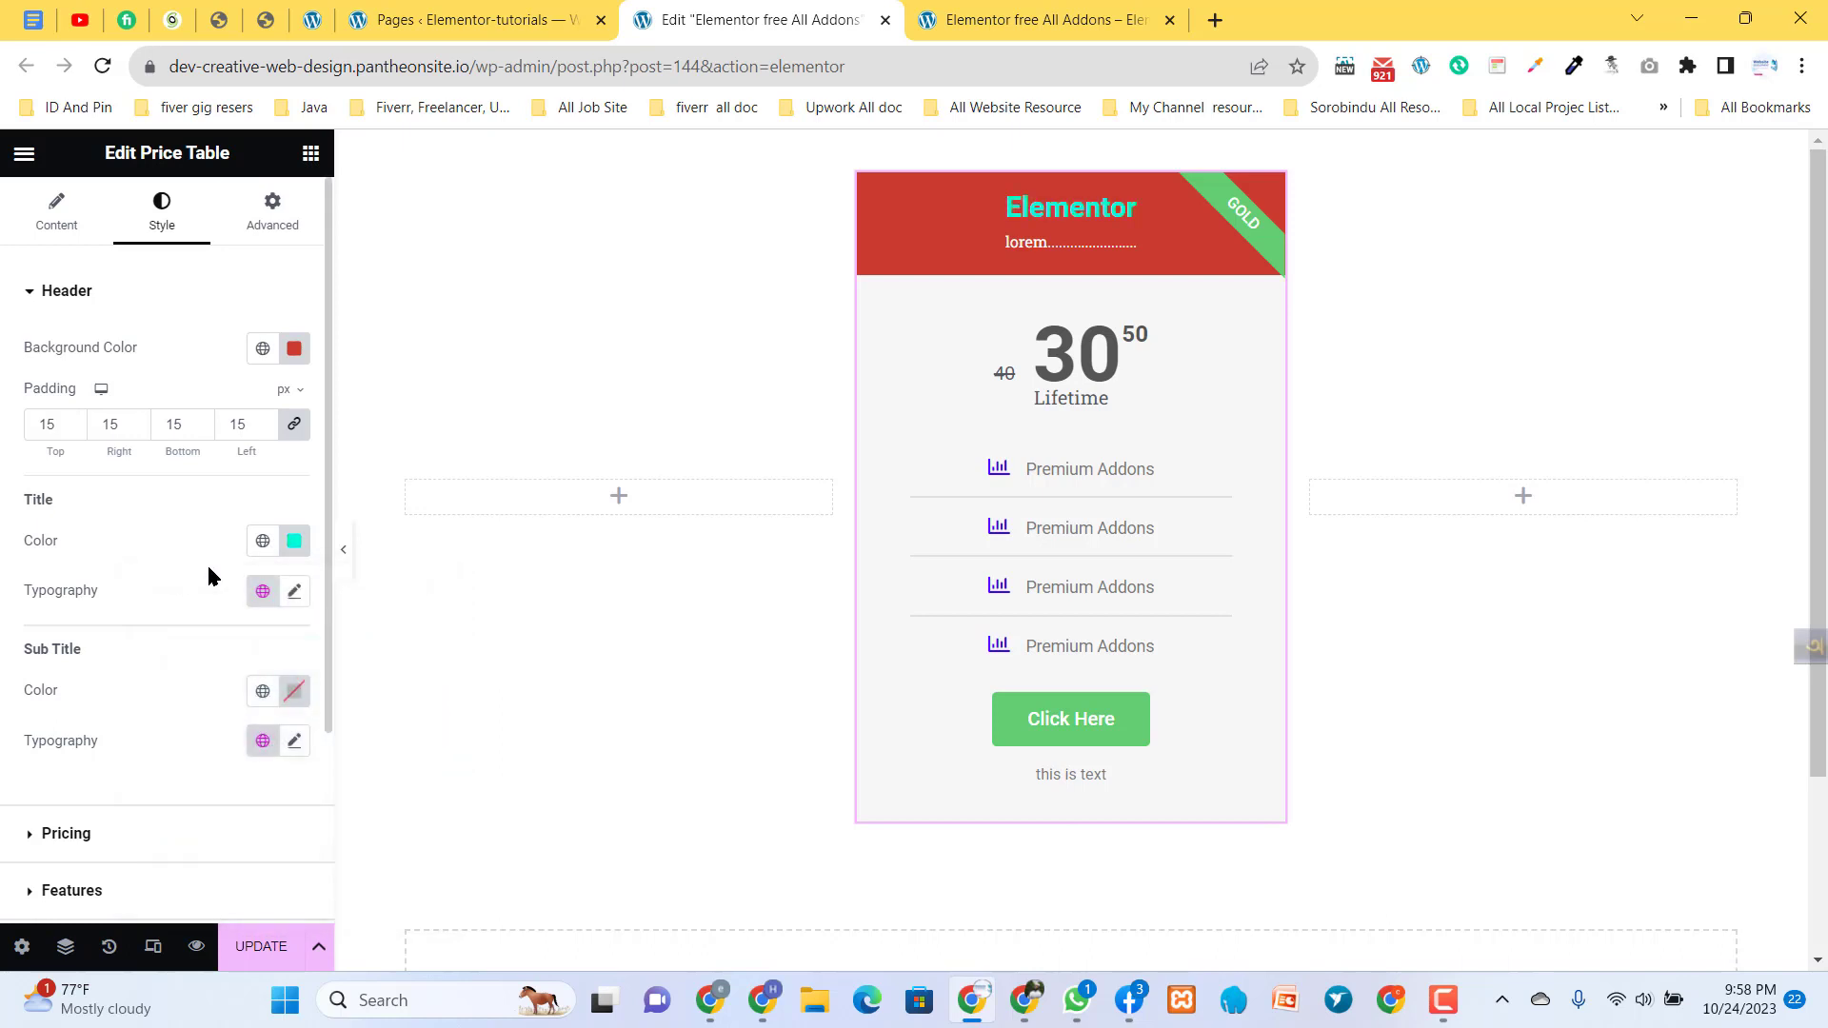
click(293, 591)
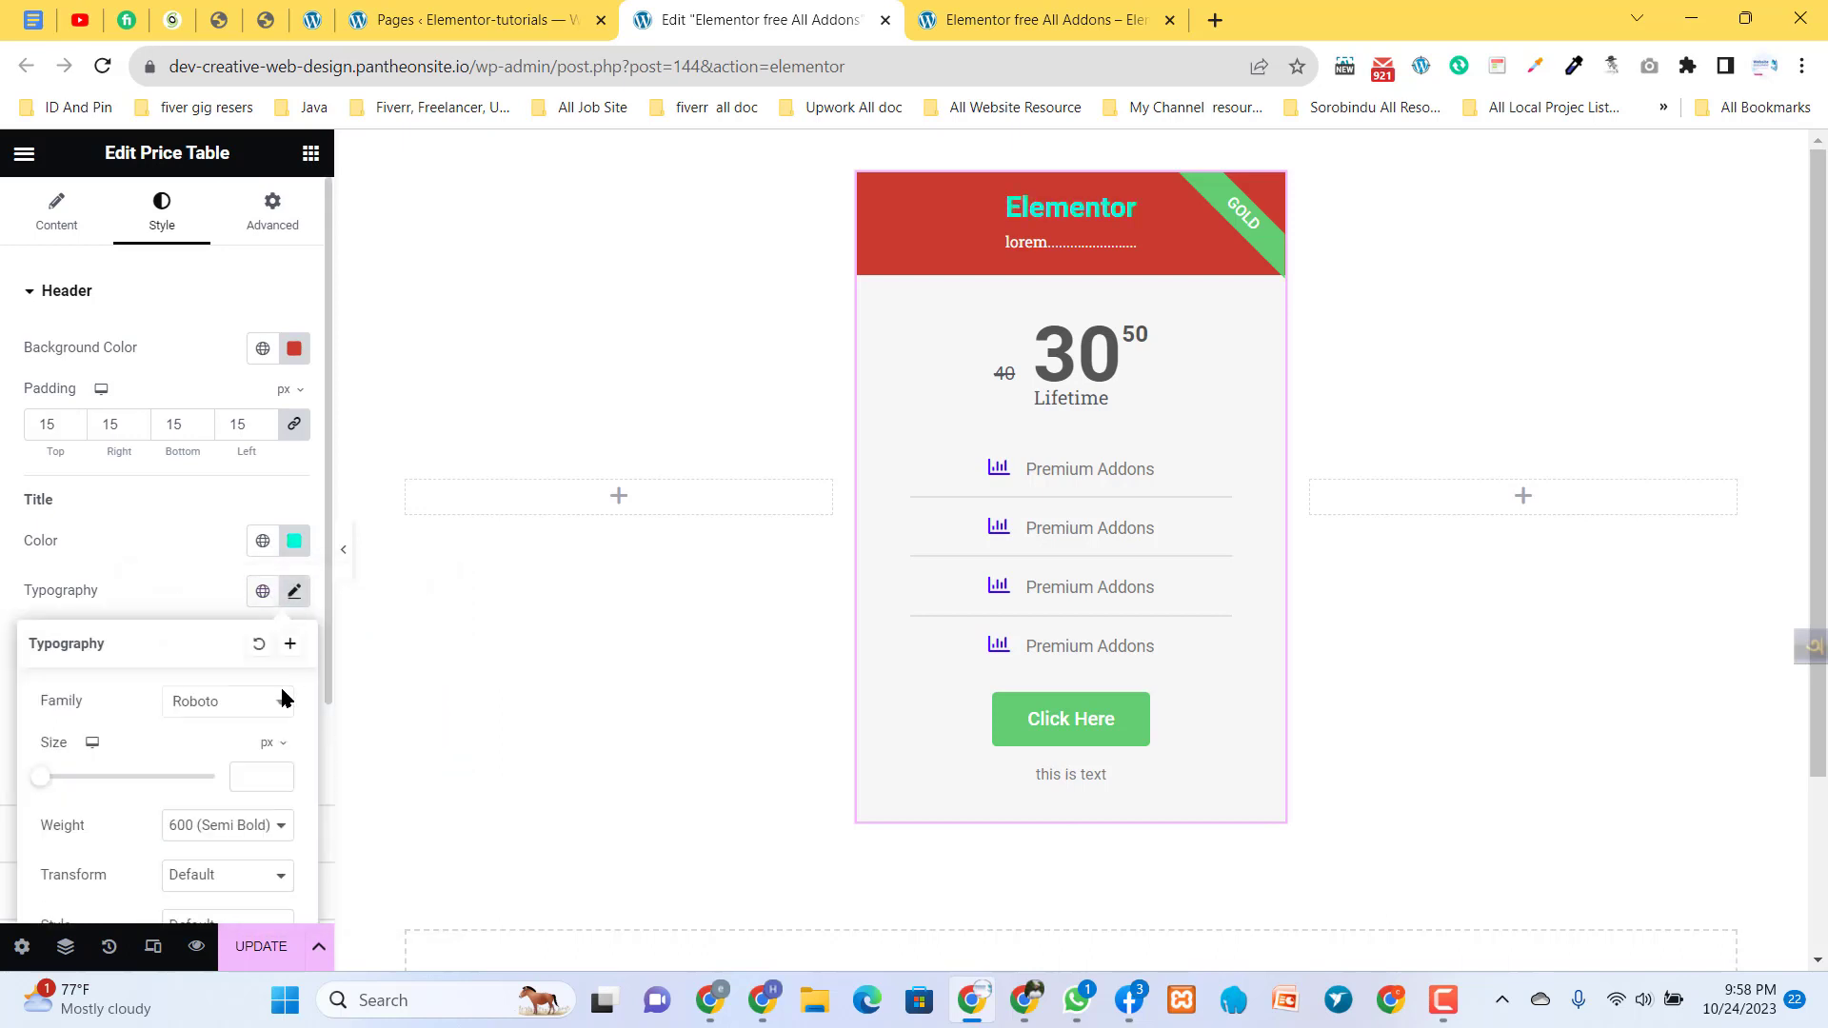
click(200, 597)
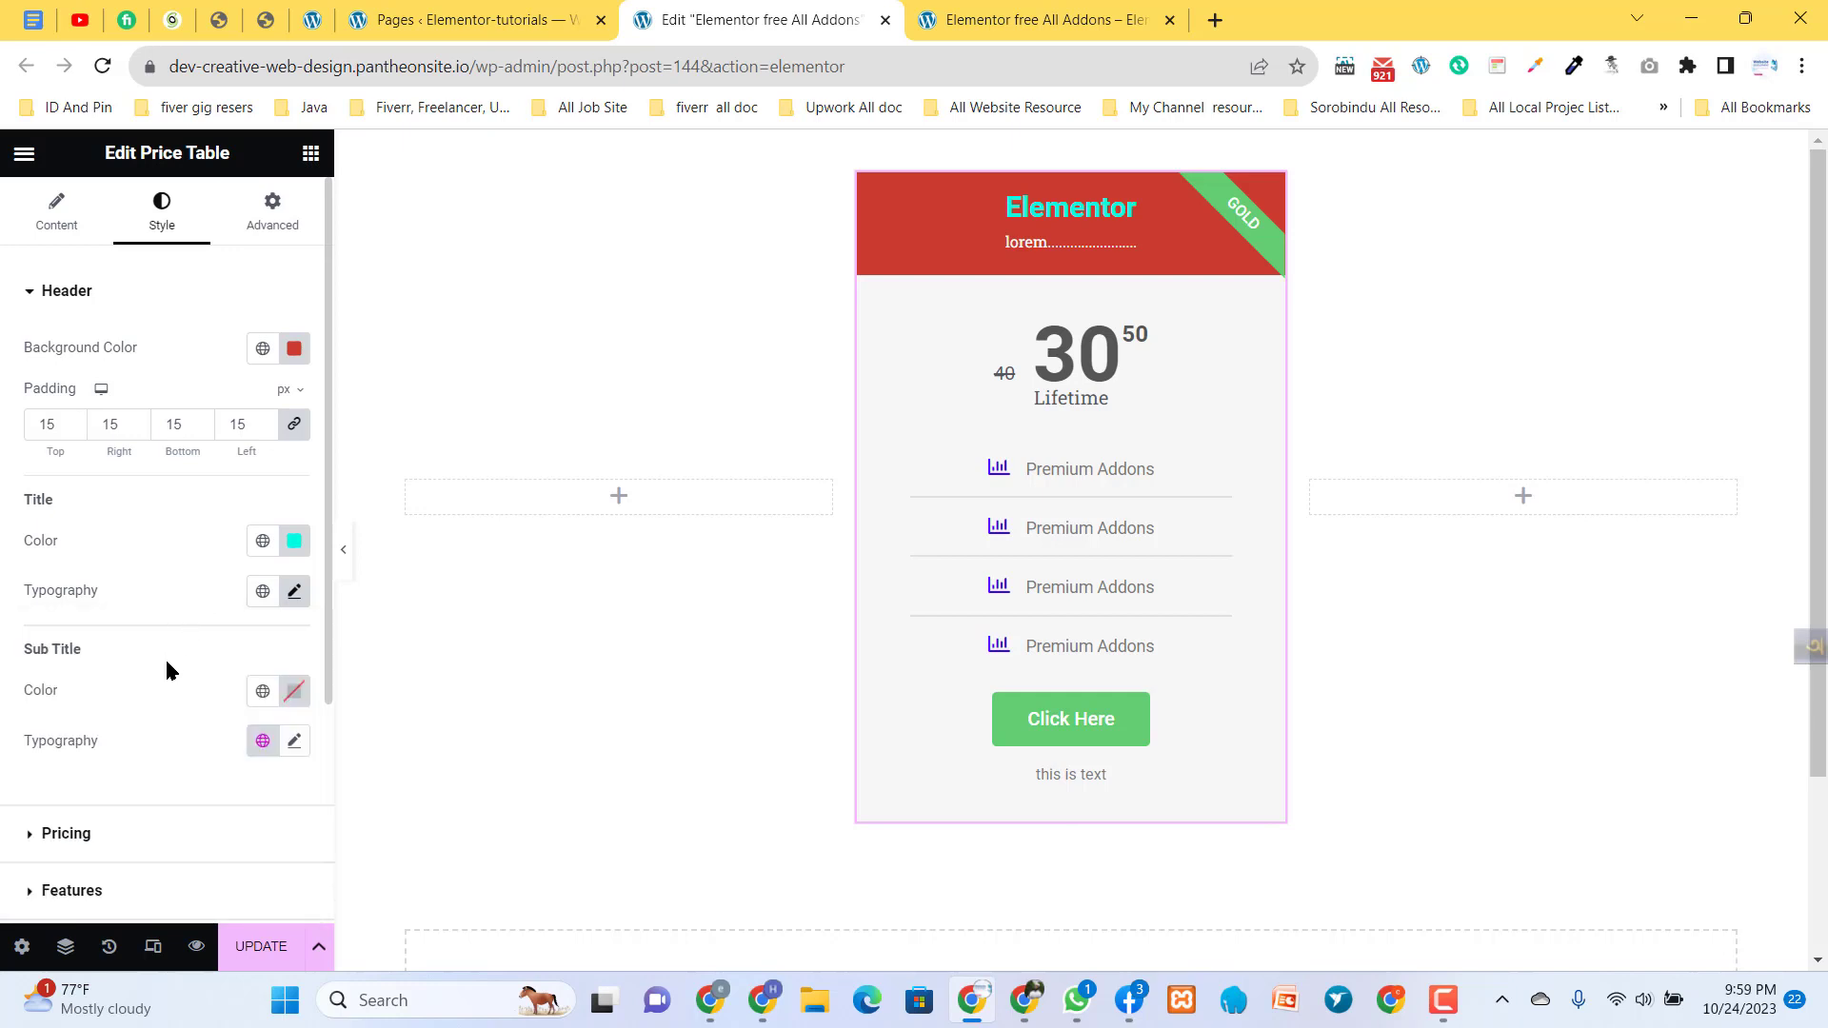
- Set the header subtitle's color to yellow (#FFED07)
drag(997, 244, 982, 367)
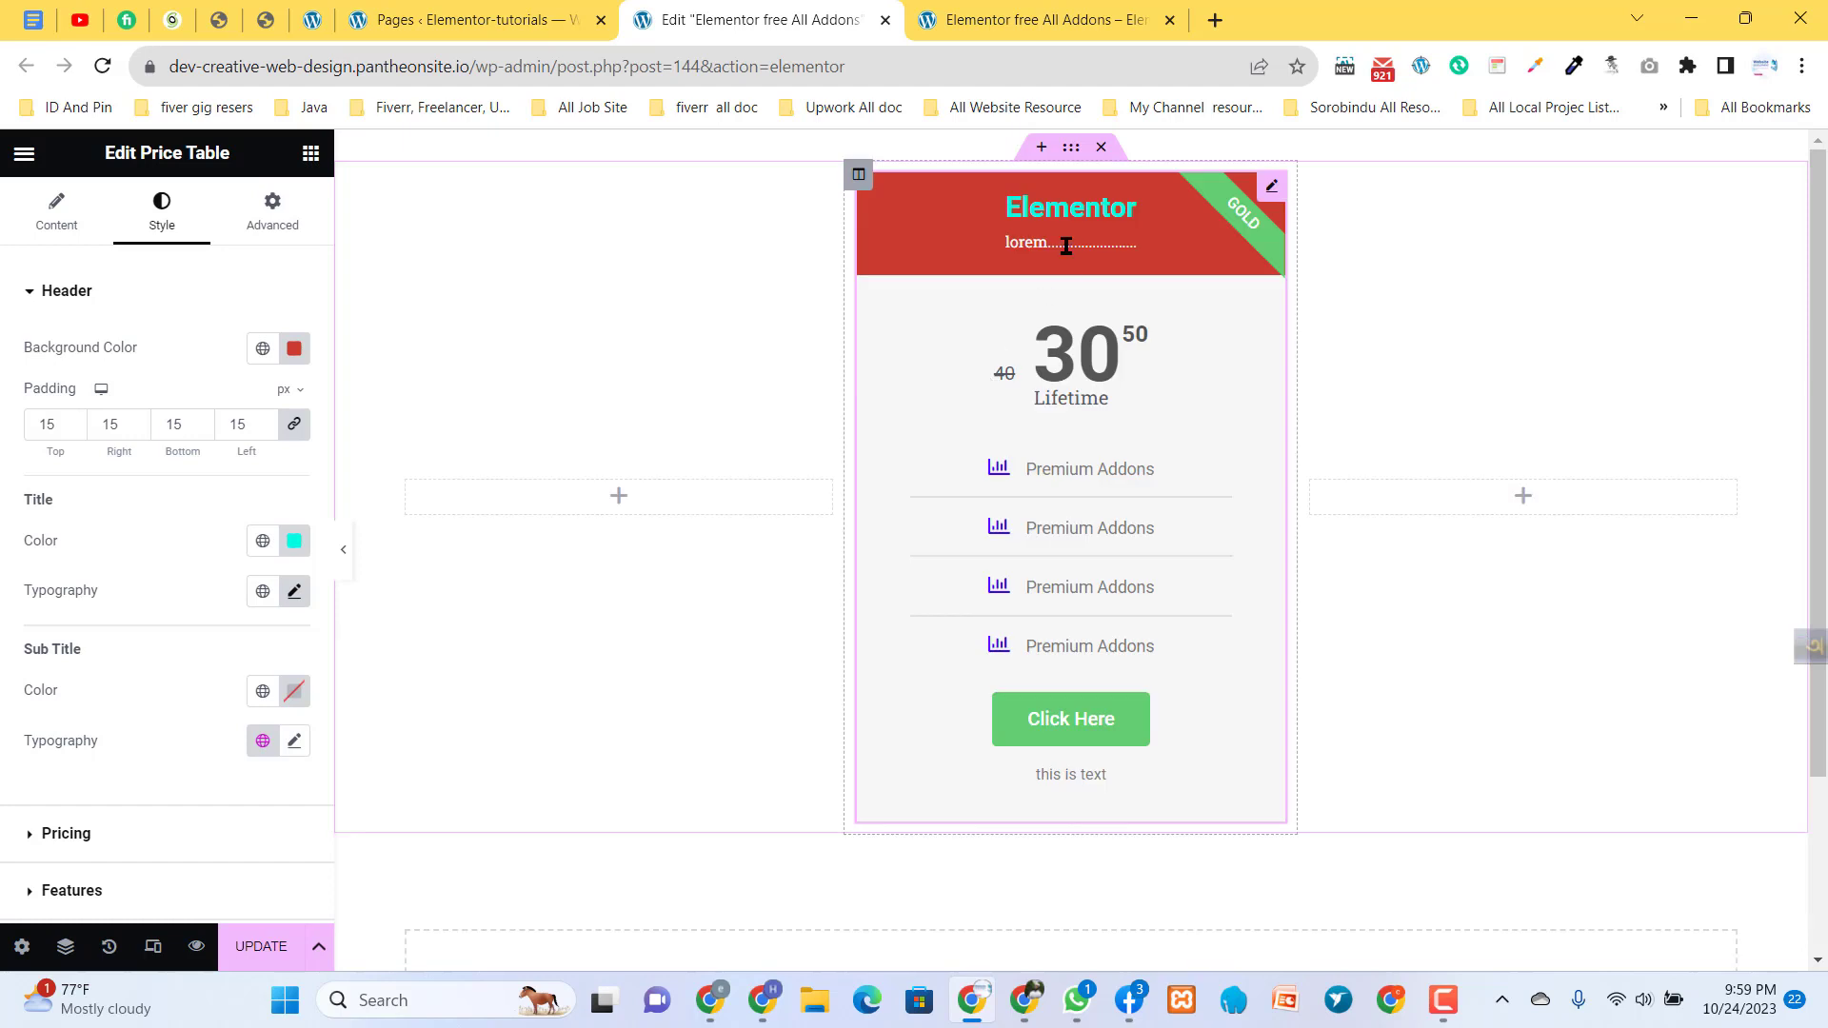
drag(1094, 245, 1004, 244)
click(295, 691)
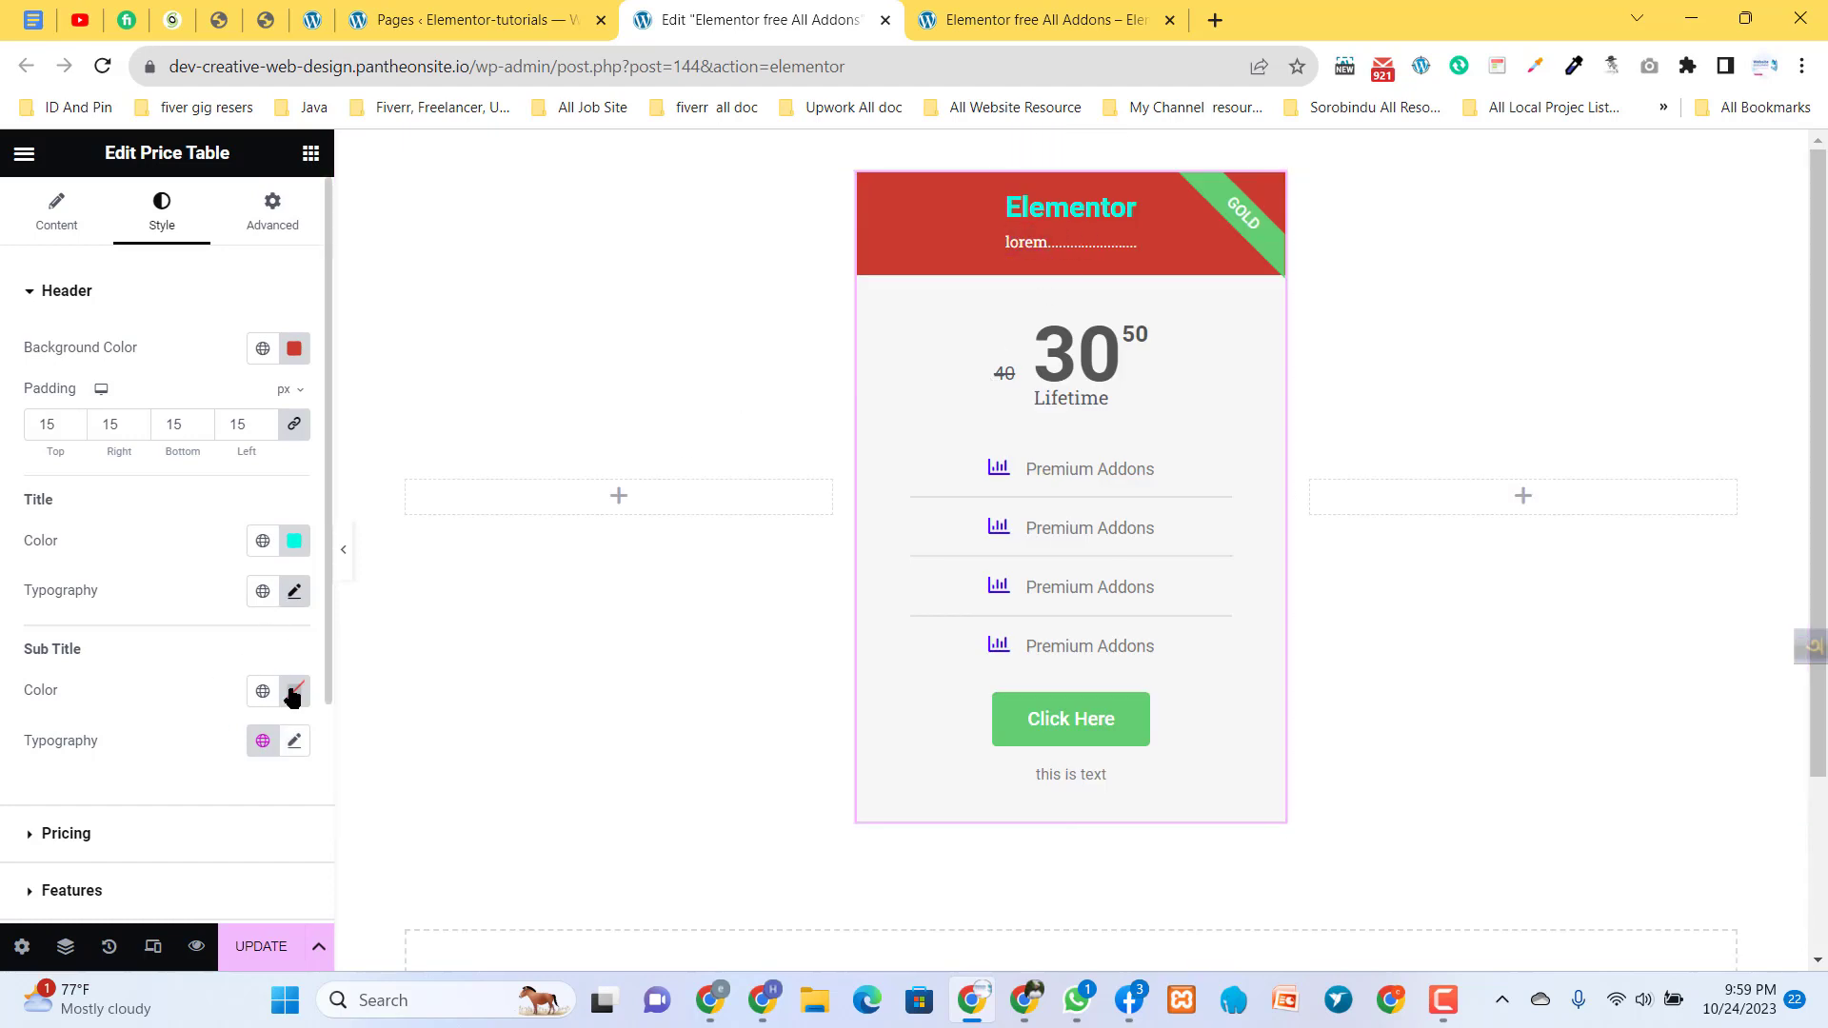
drag(325, 503, 158, 563)
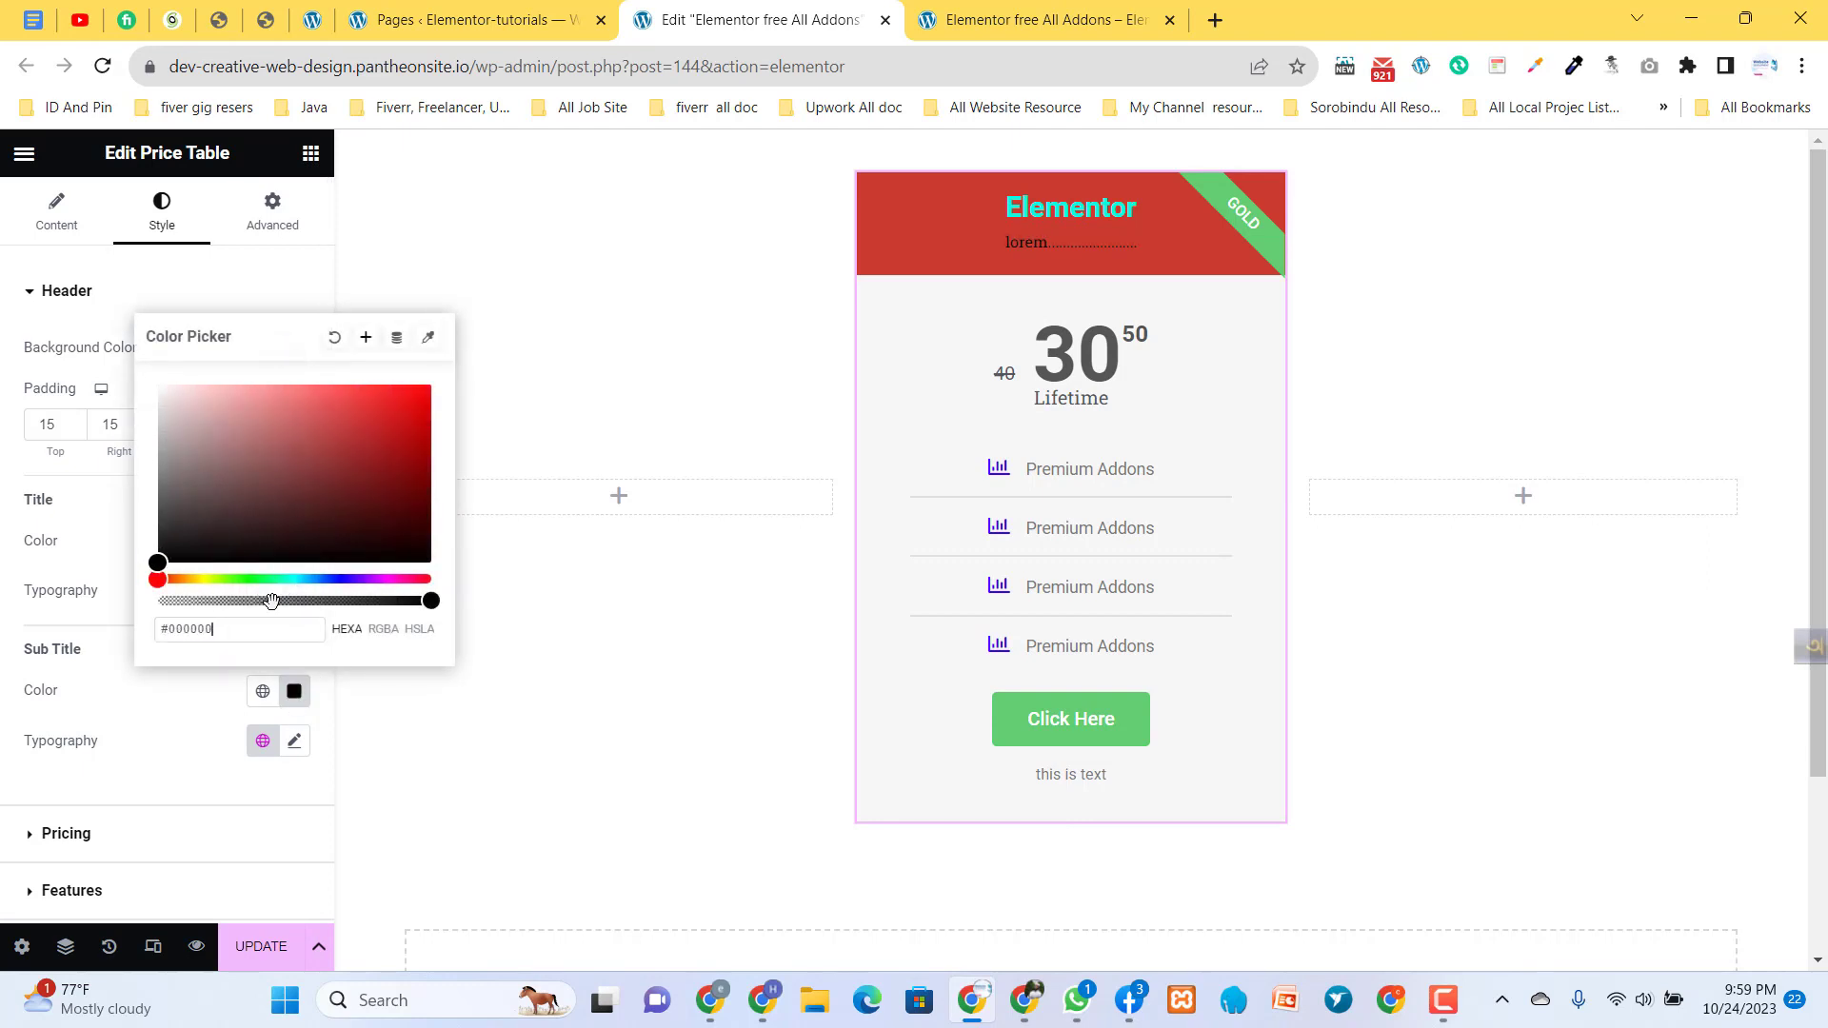
click(206, 577)
drag(291, 455, 425, 361)
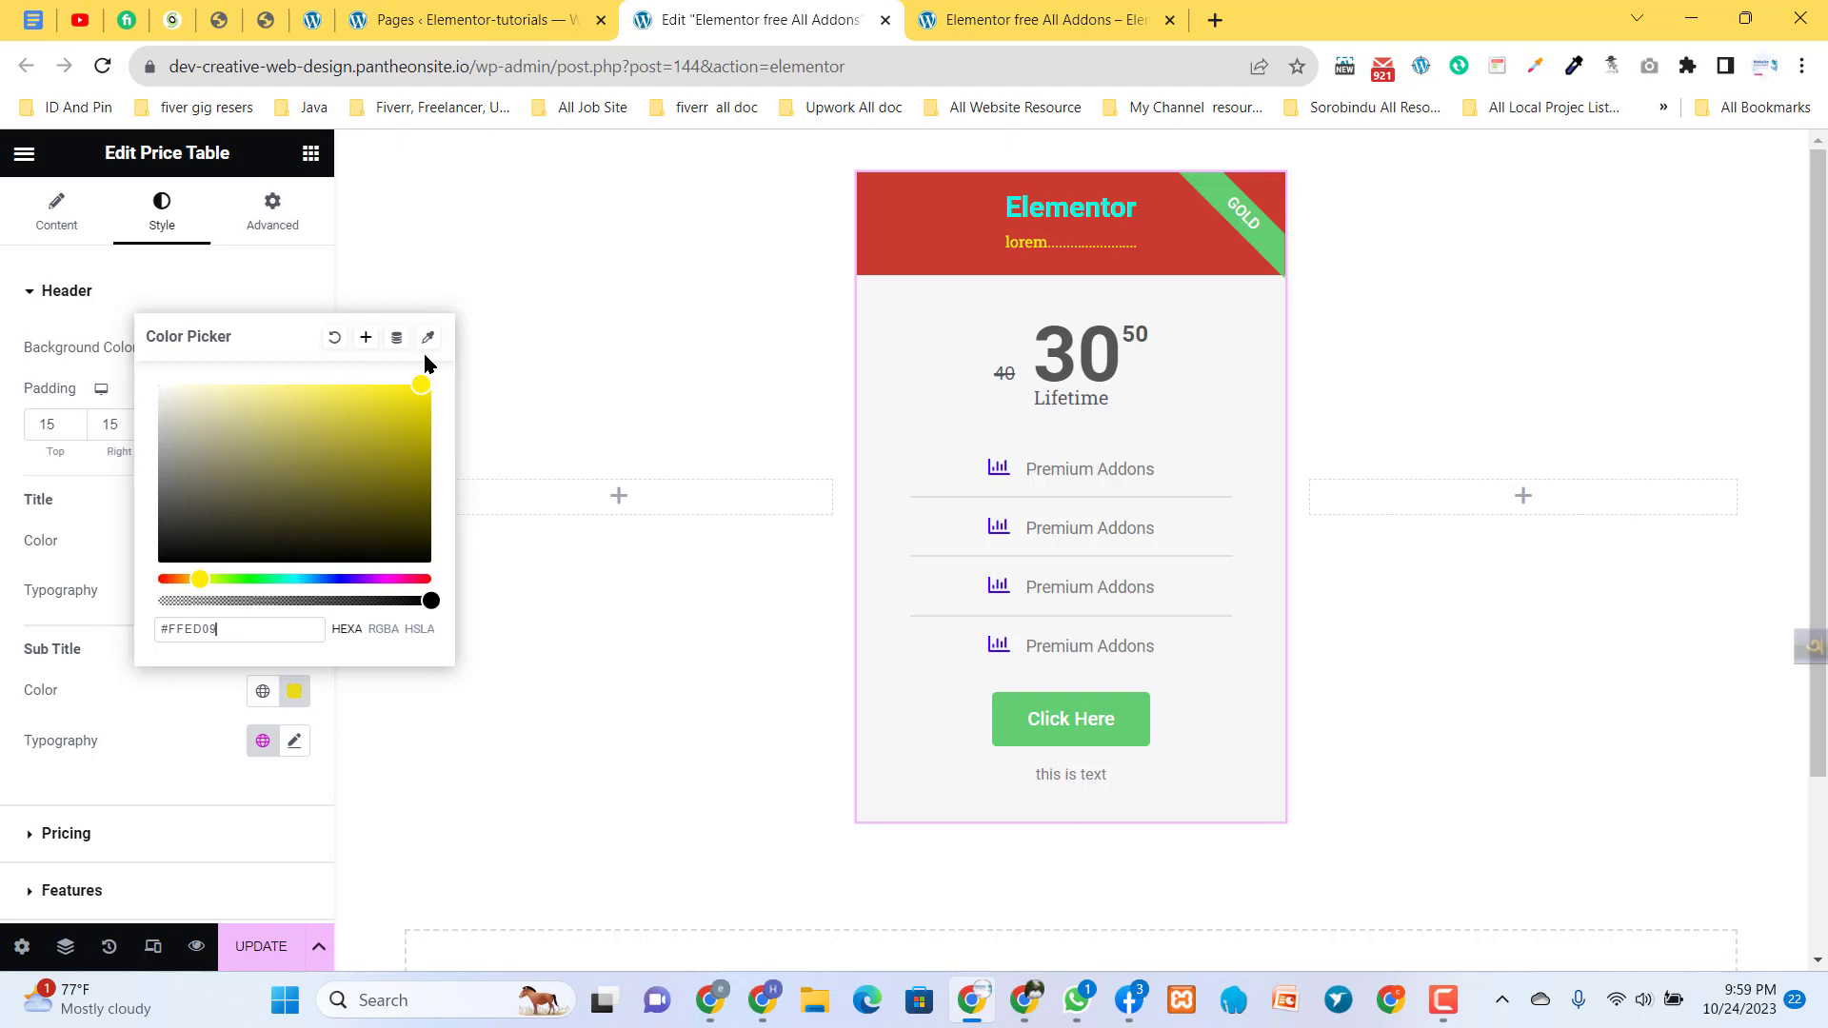
click(187, 676)
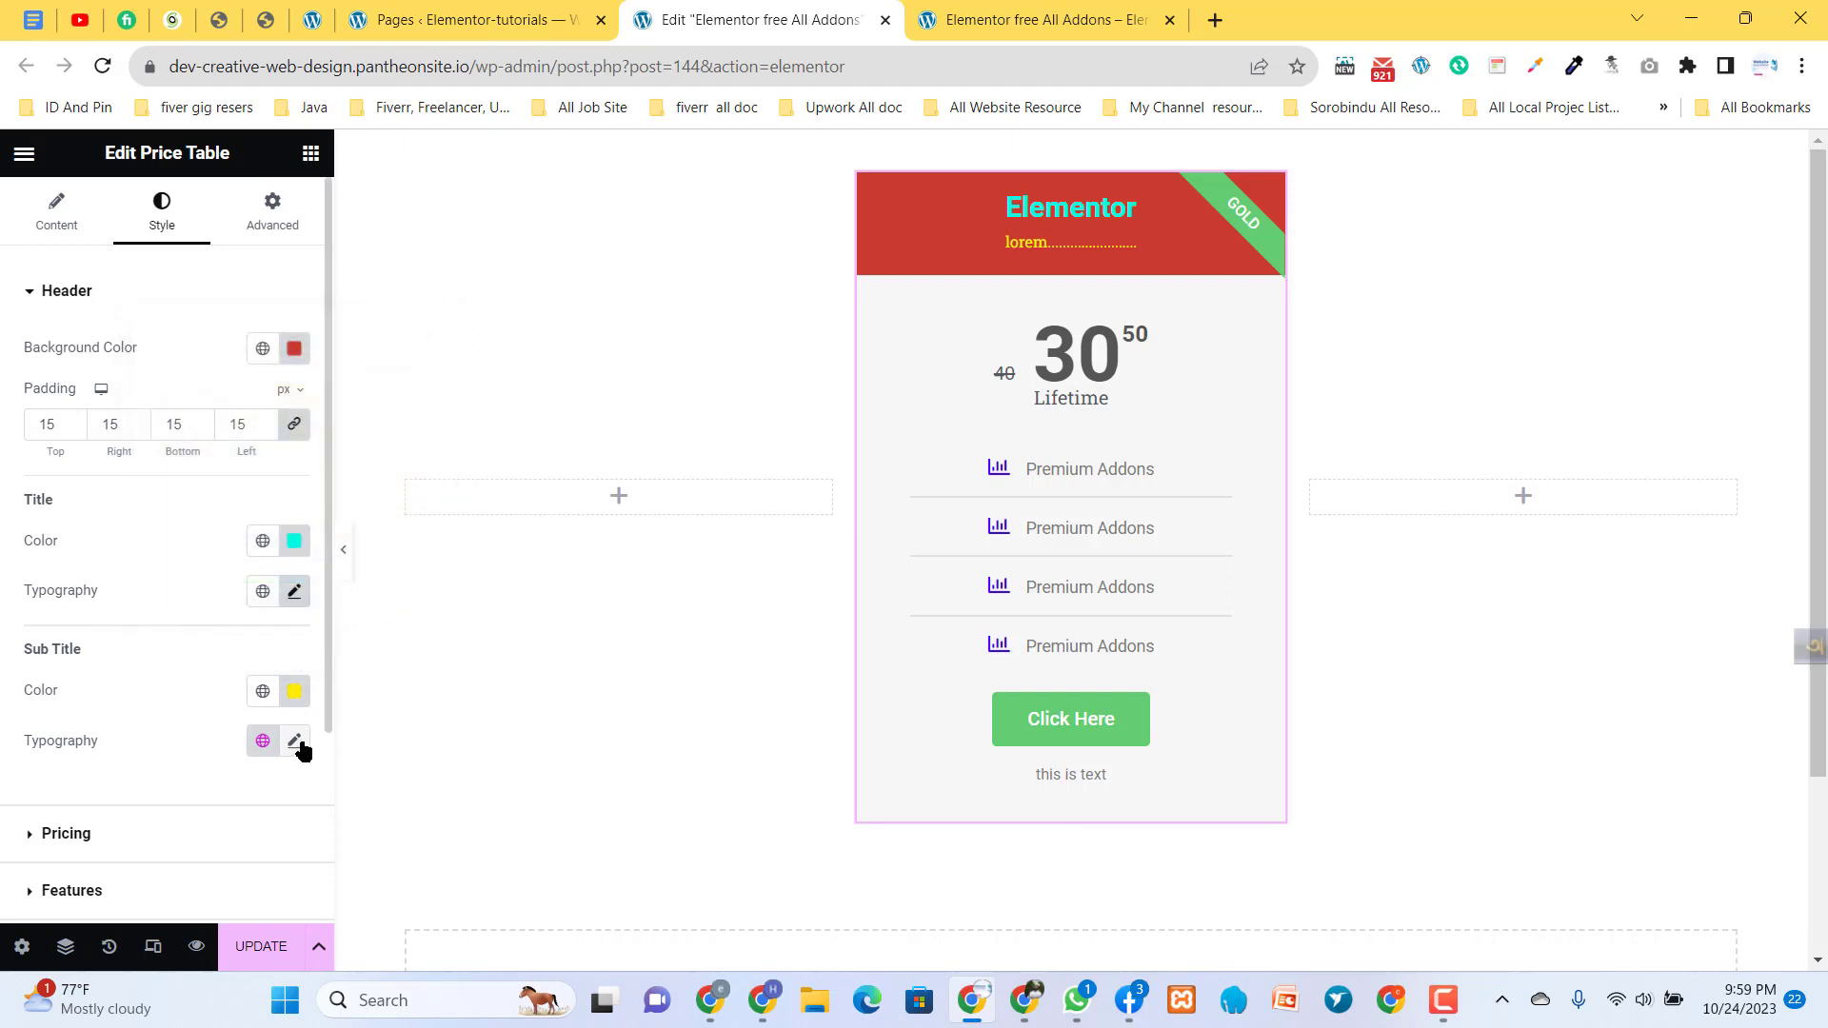
- Try a dark brown background color (#4A2F2F) on the pricing section and reset it
scroll(159, 738, down, 3)
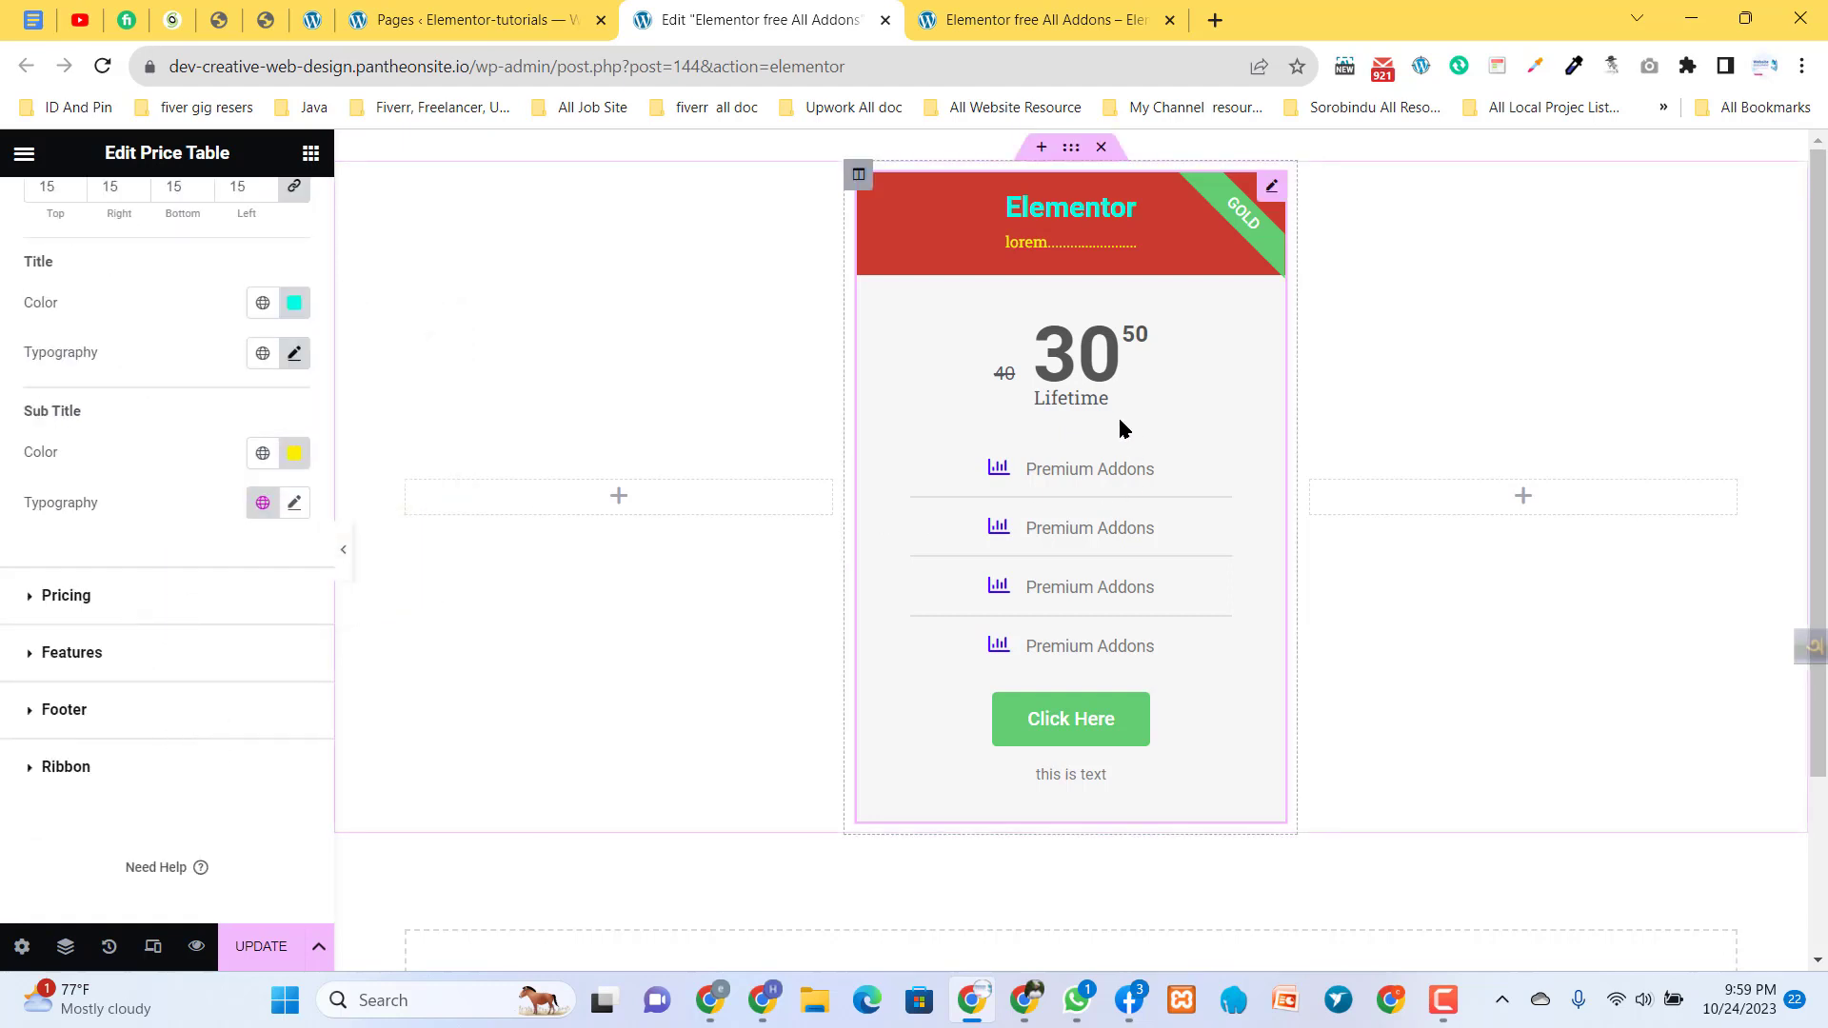
click(62, 596)
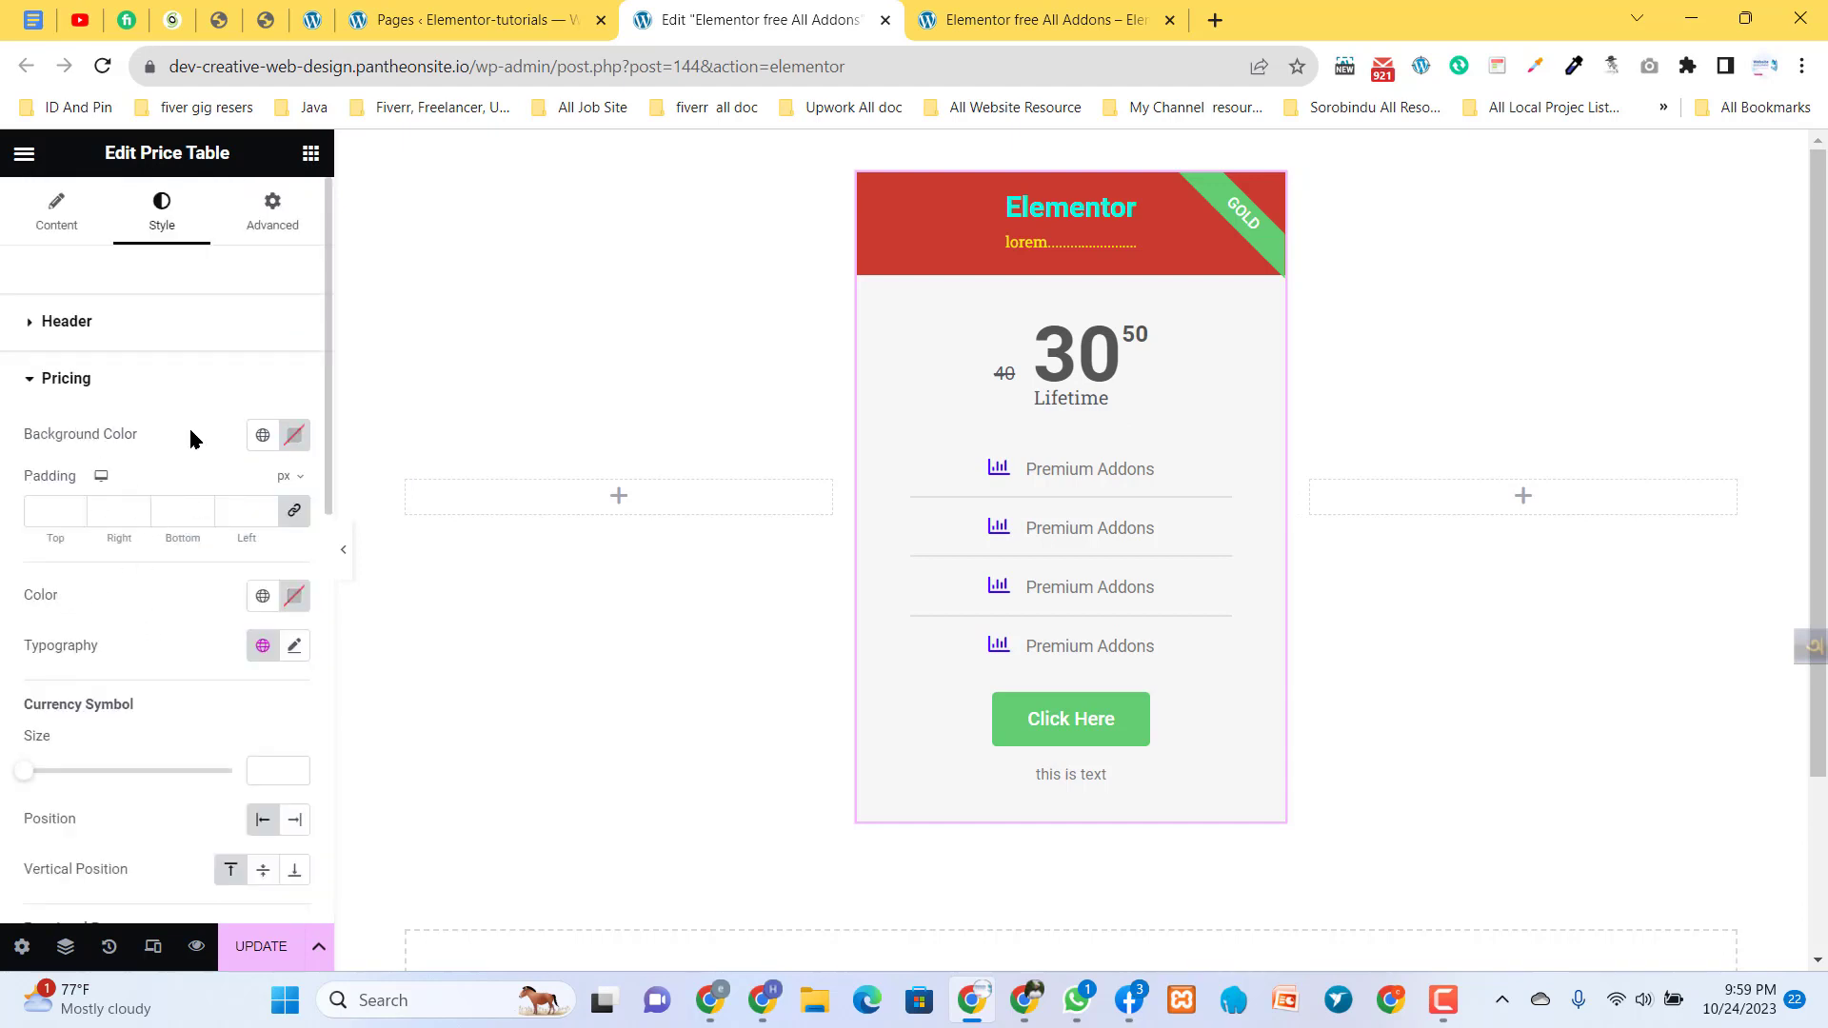
click(294, 436)
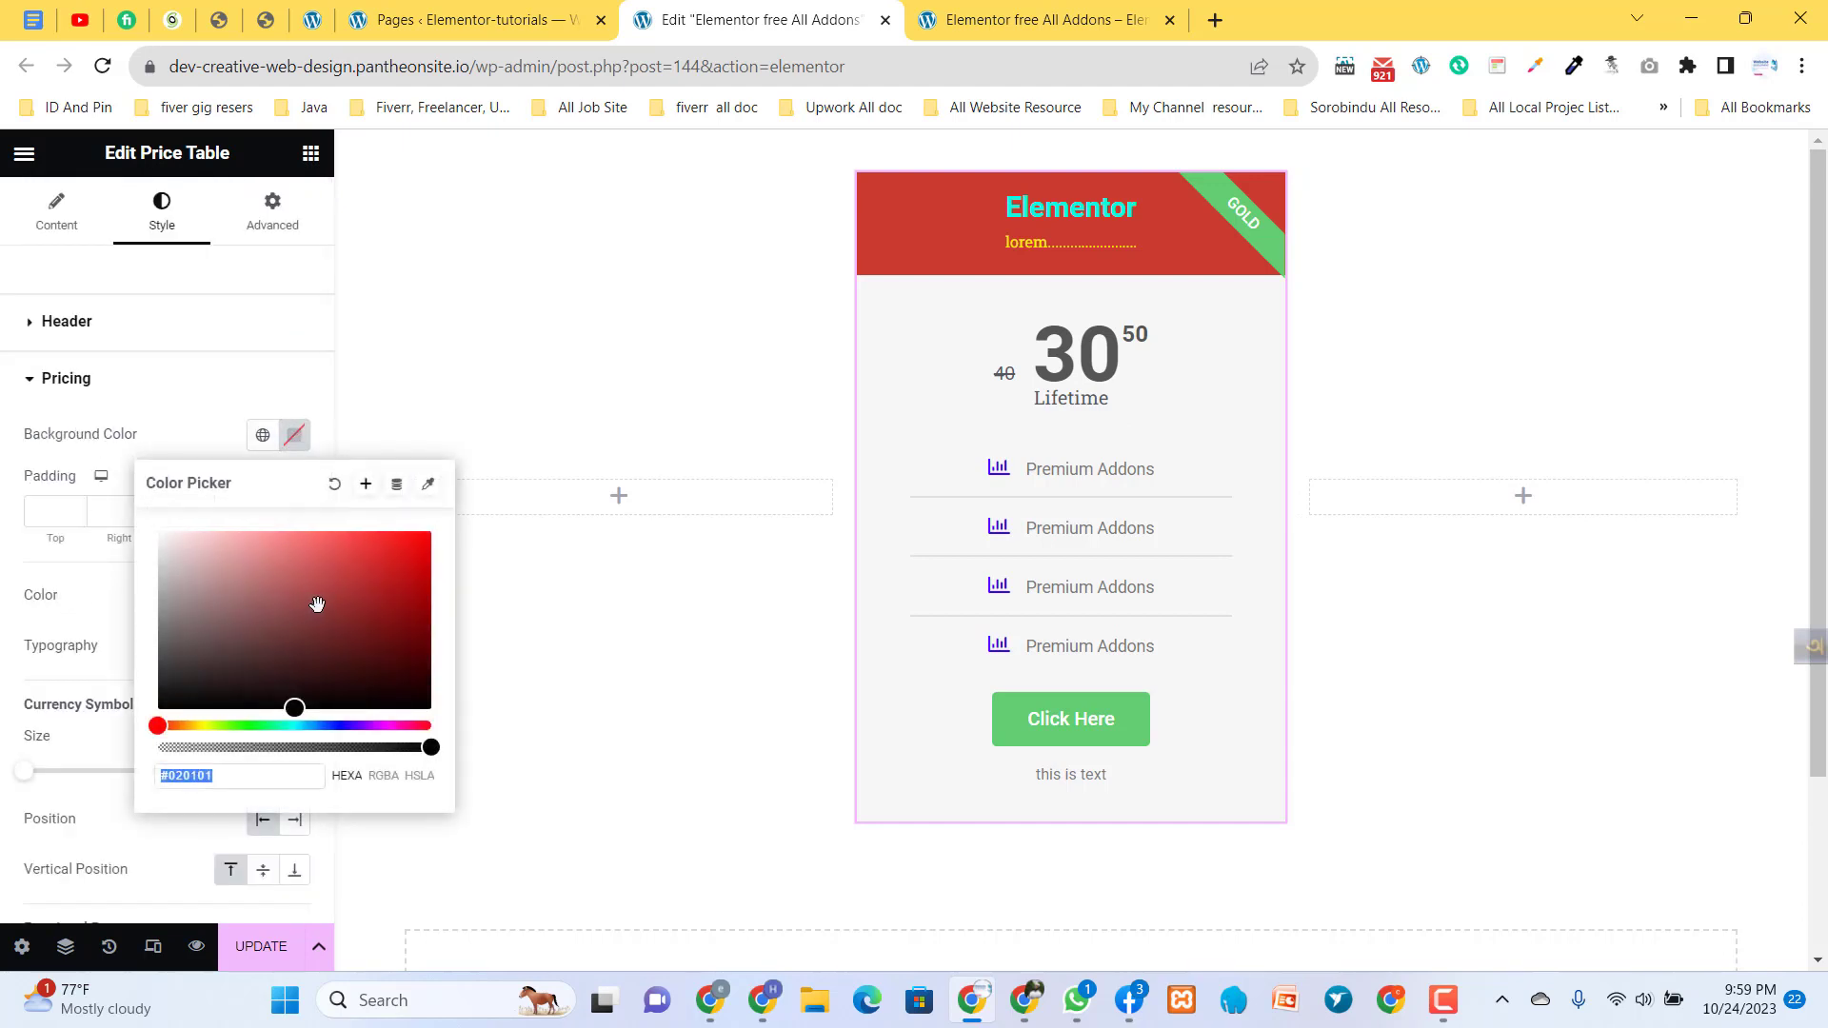
drag(360, 591, 255, 654)
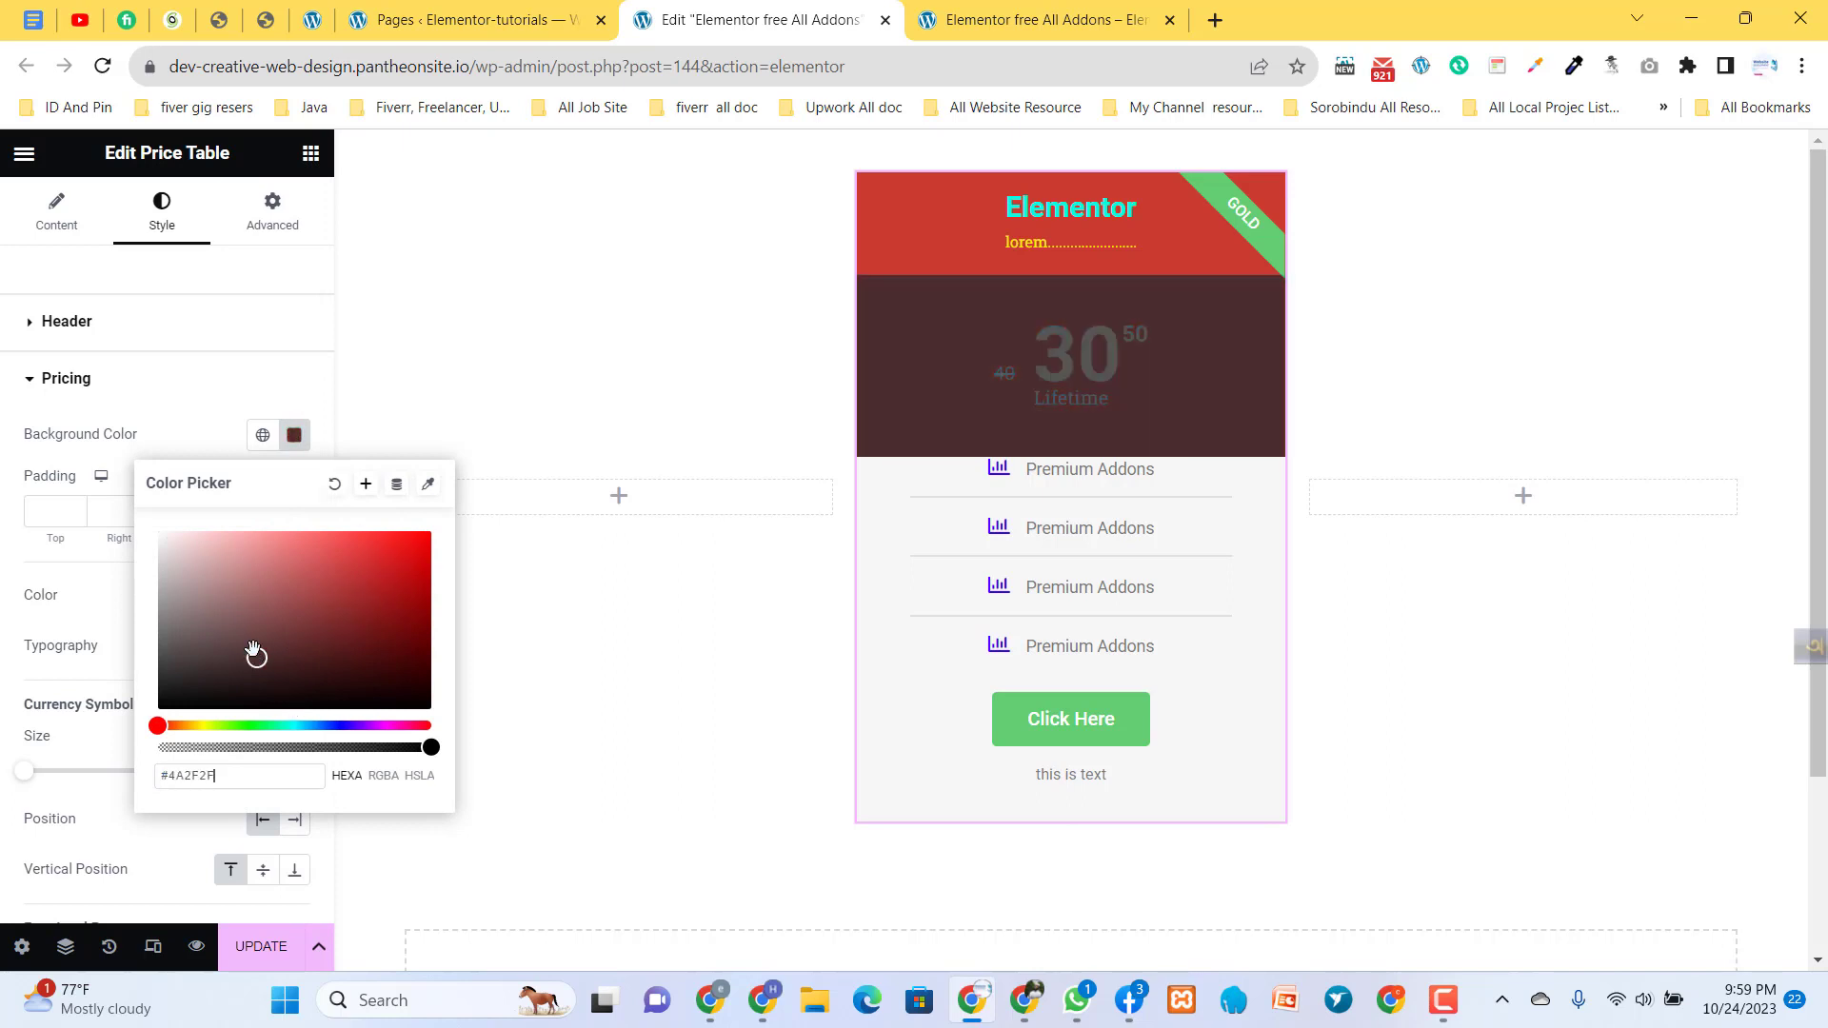
click(334, 484)
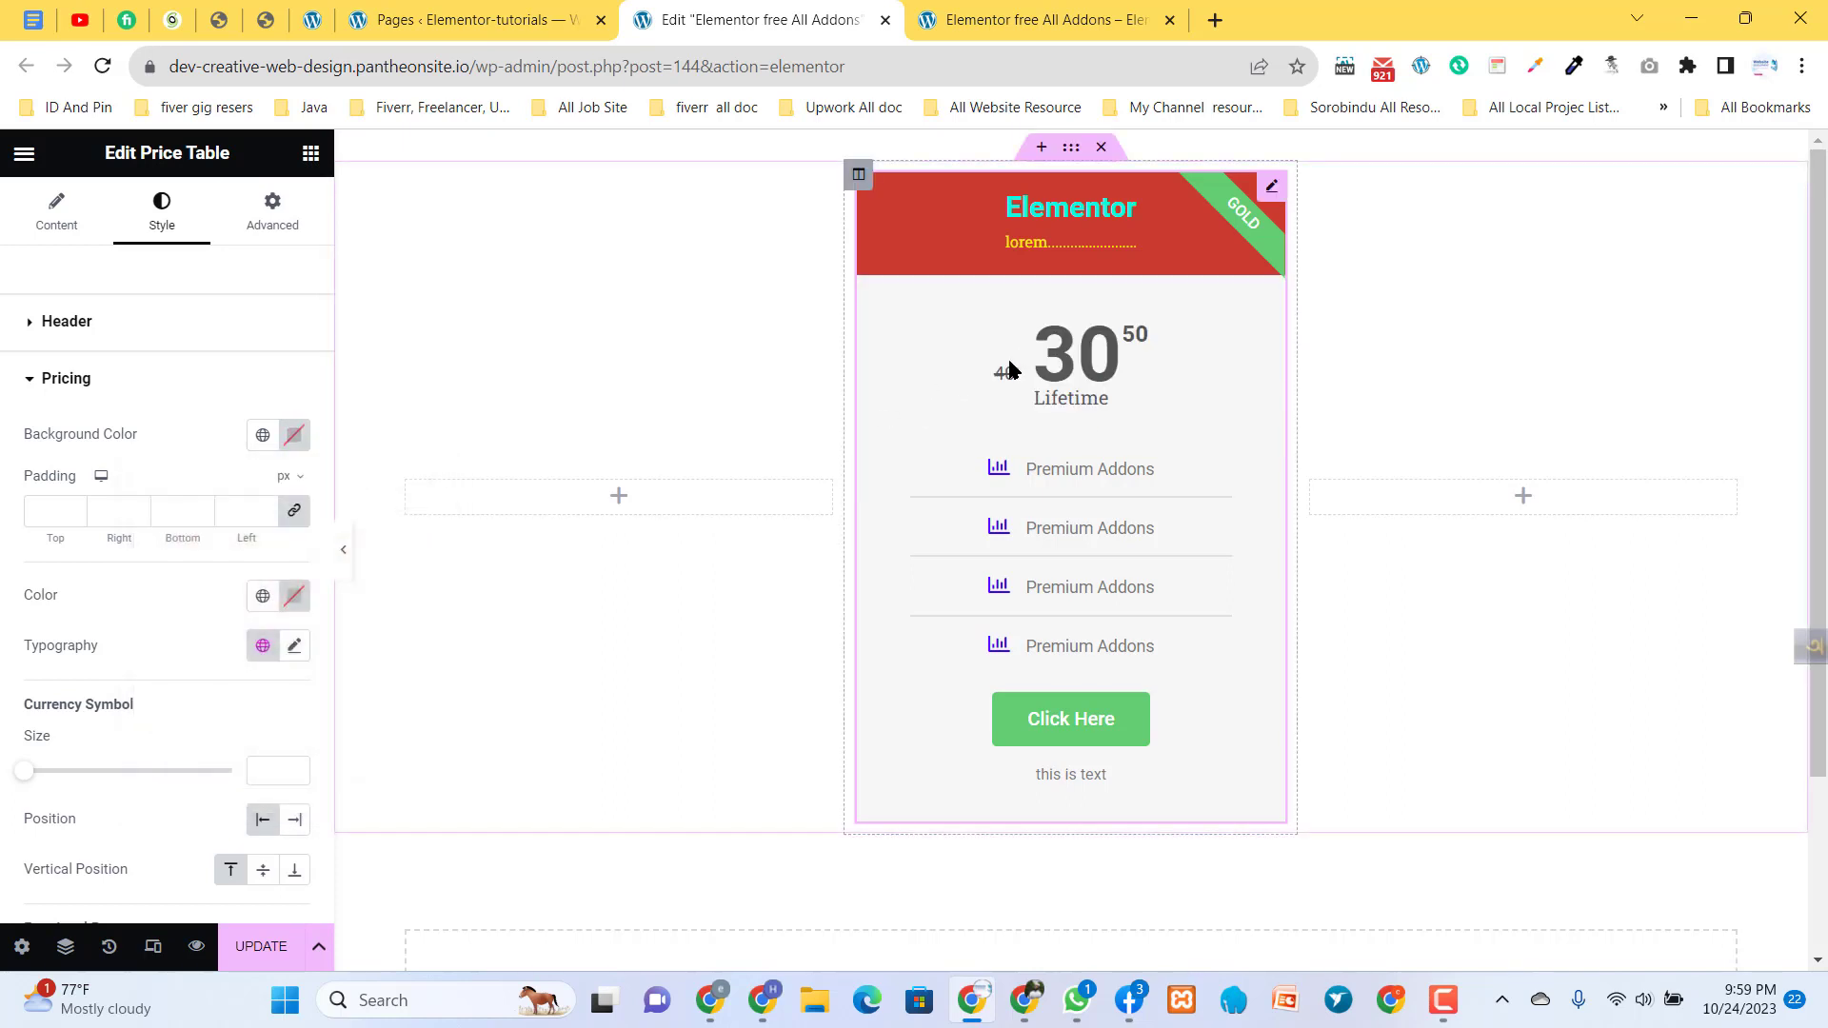
- Set the pricing section's text color to red (#FF1010)
click(294, 600)
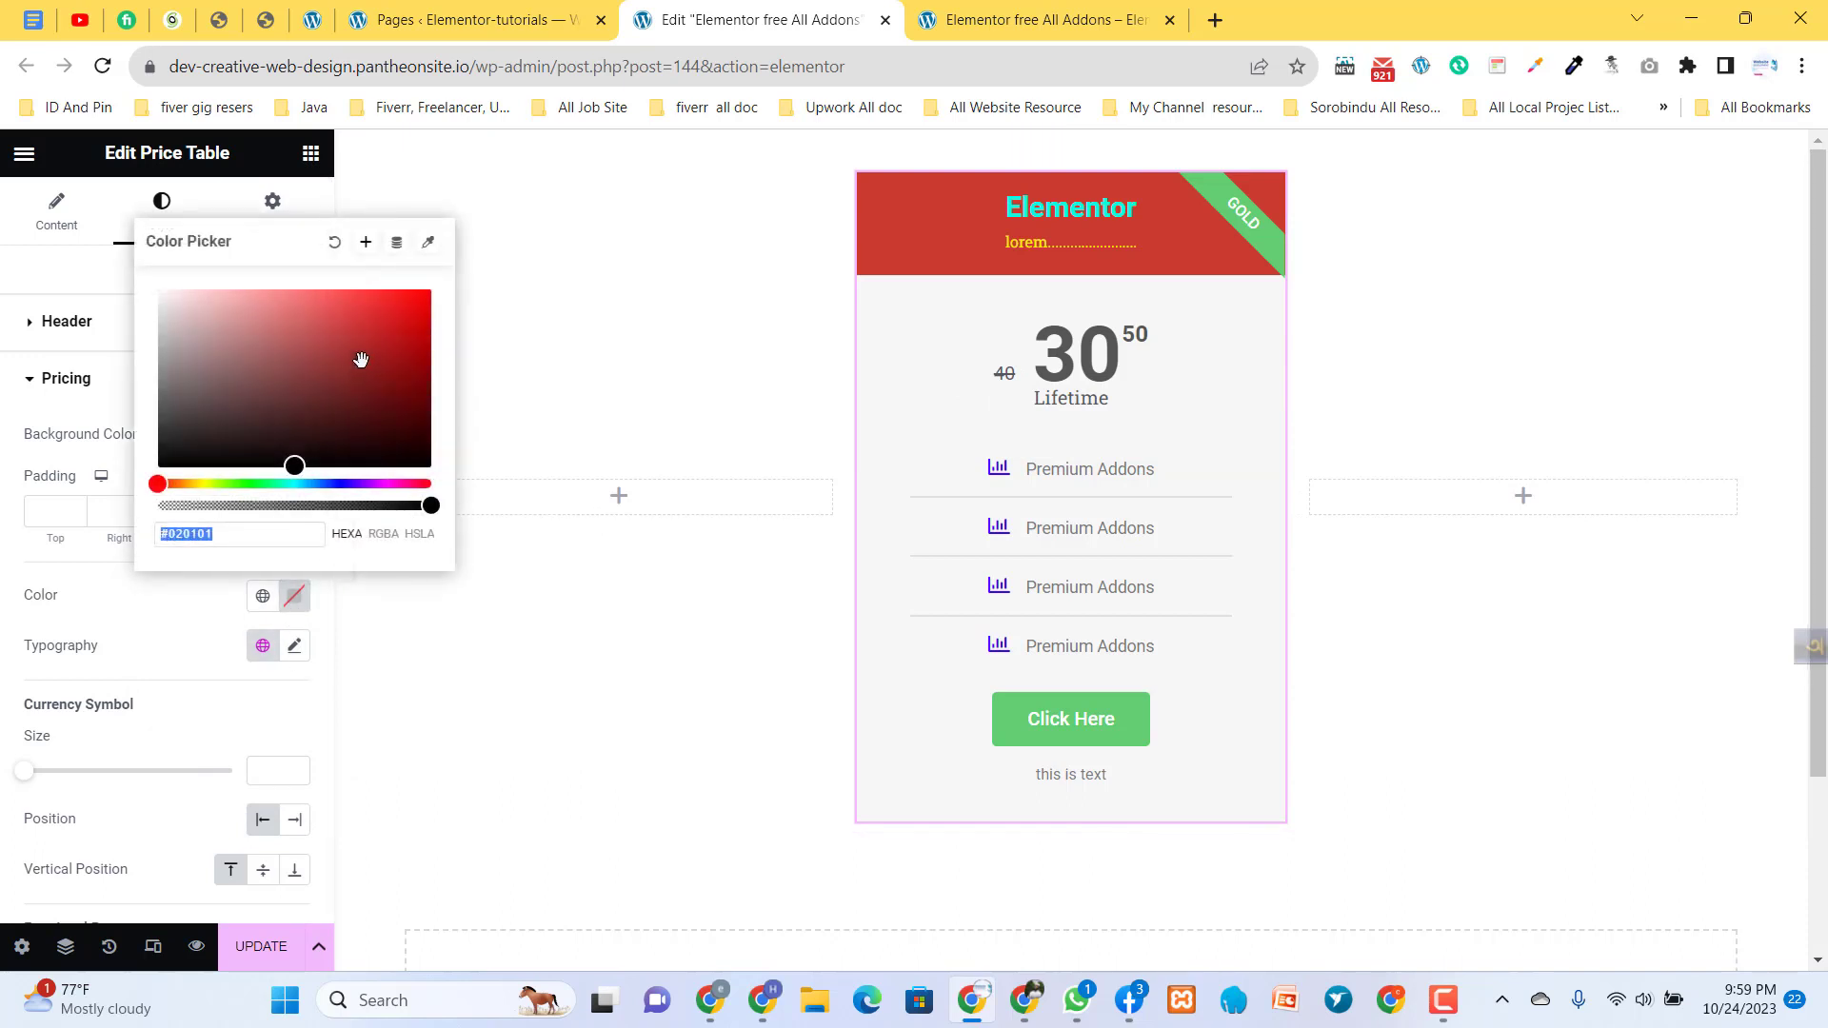
text(#FF1010)
click(187, 620)
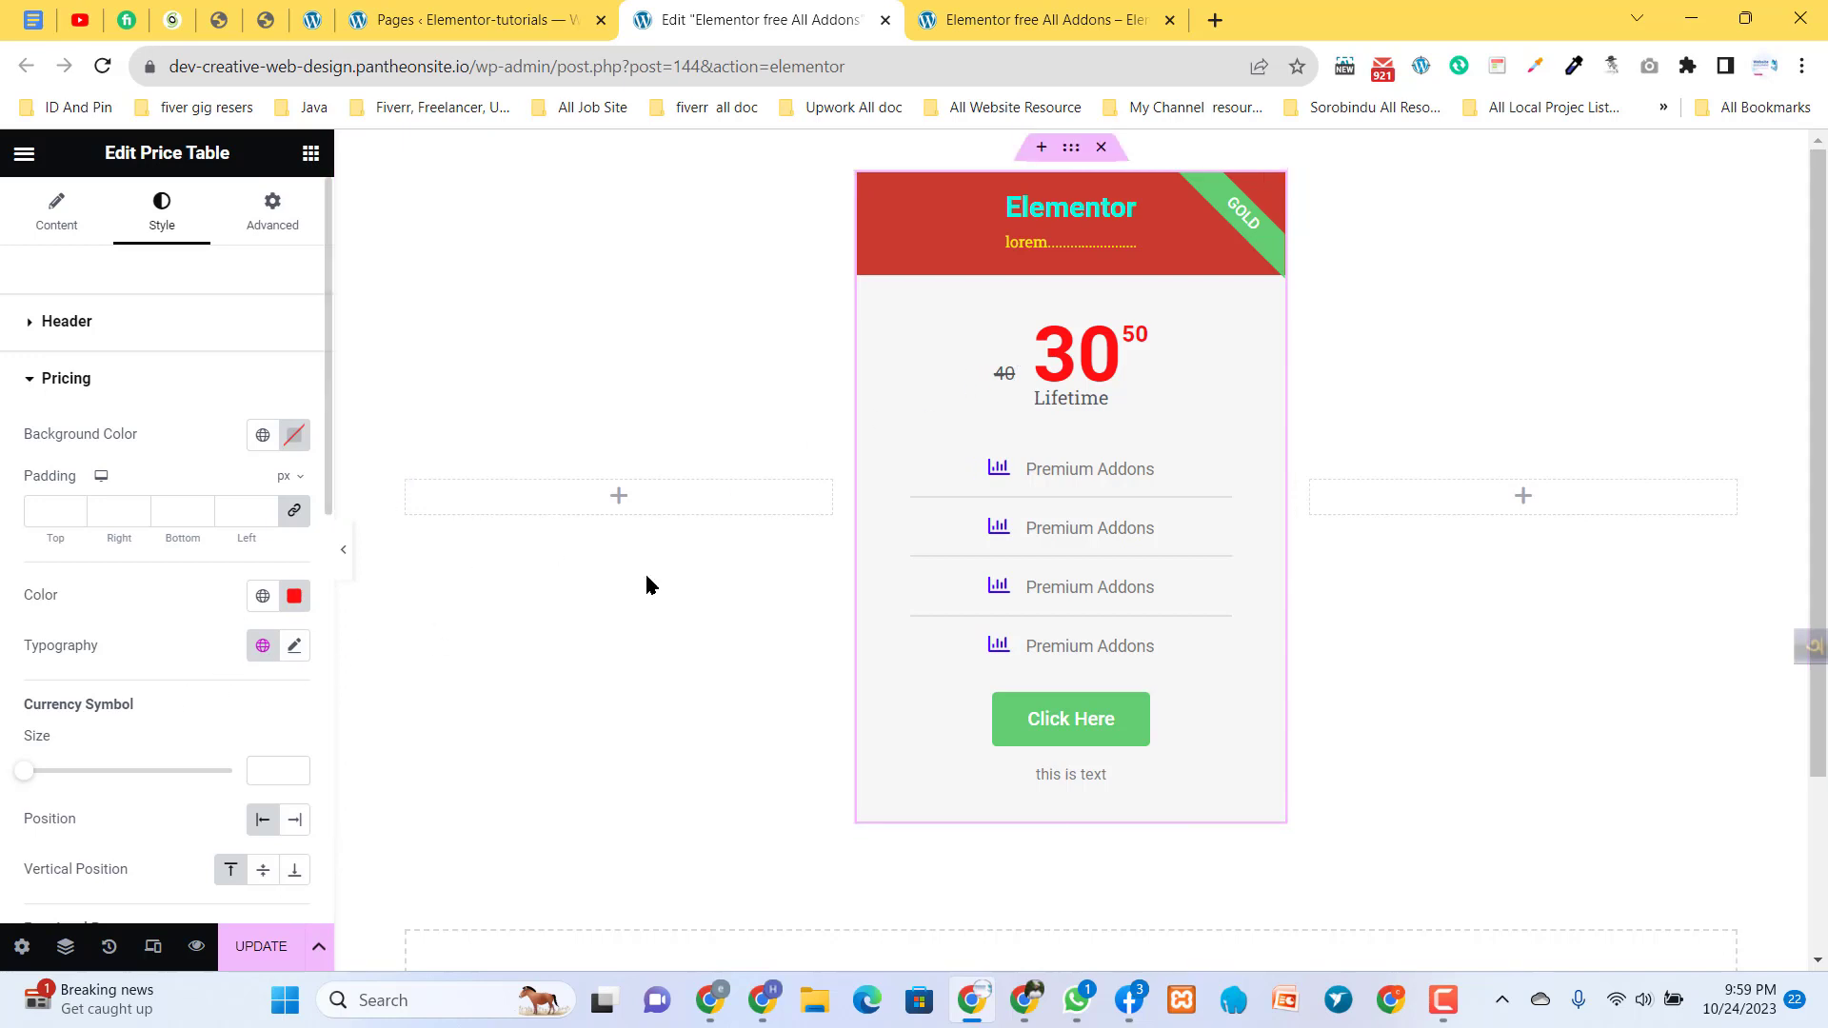
- Set the currency symbol to $ Dollar in the price table's pricing content settings
click(57, 209)
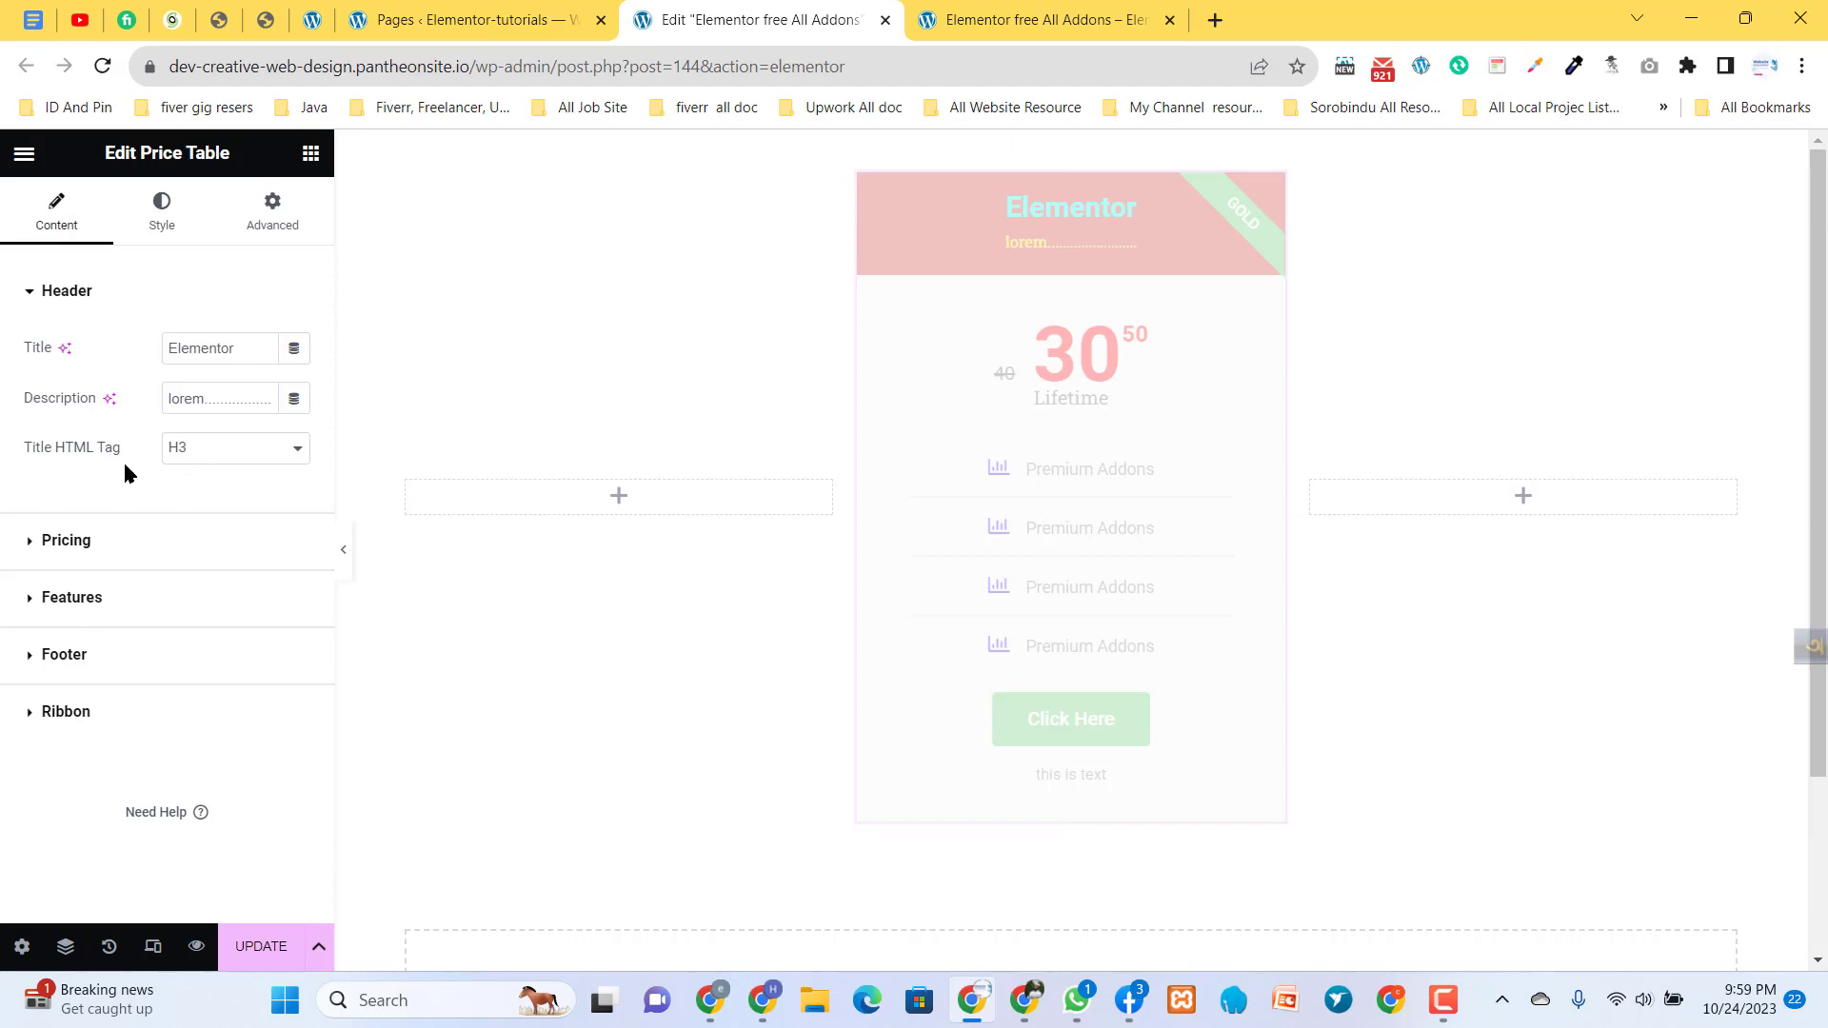
click(87, 544)
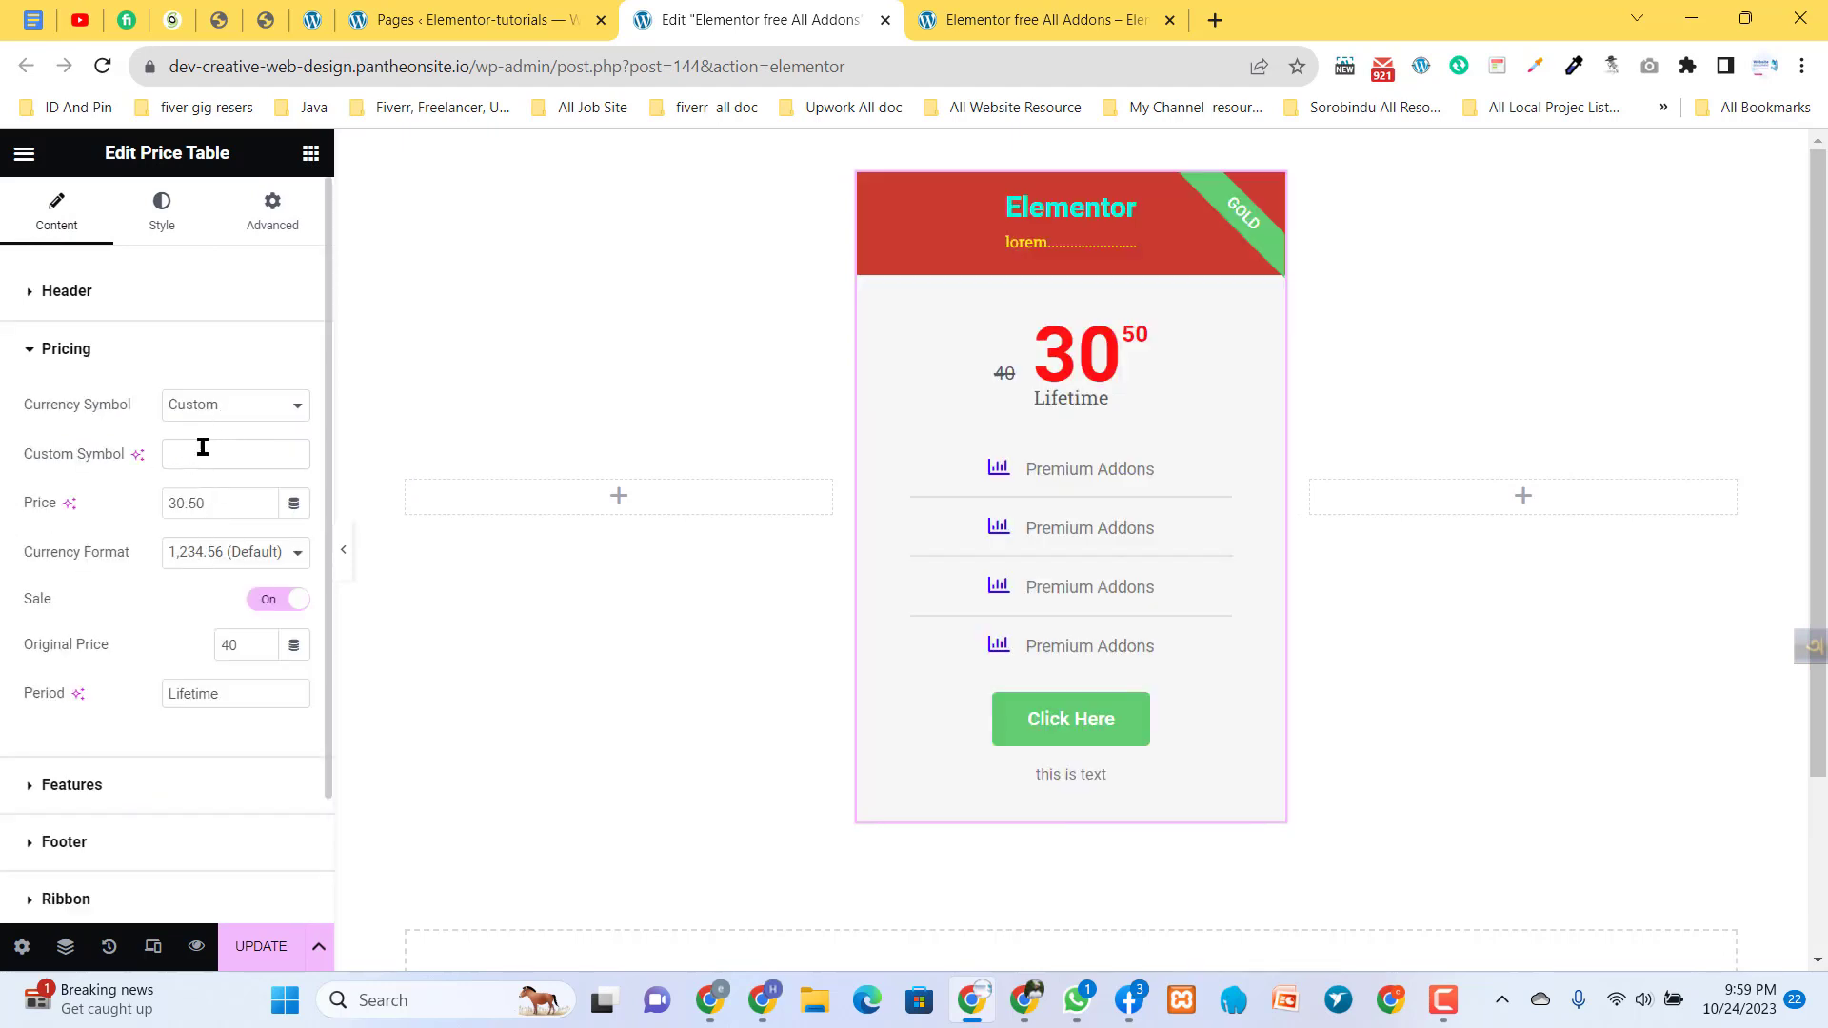
click(196, 405)
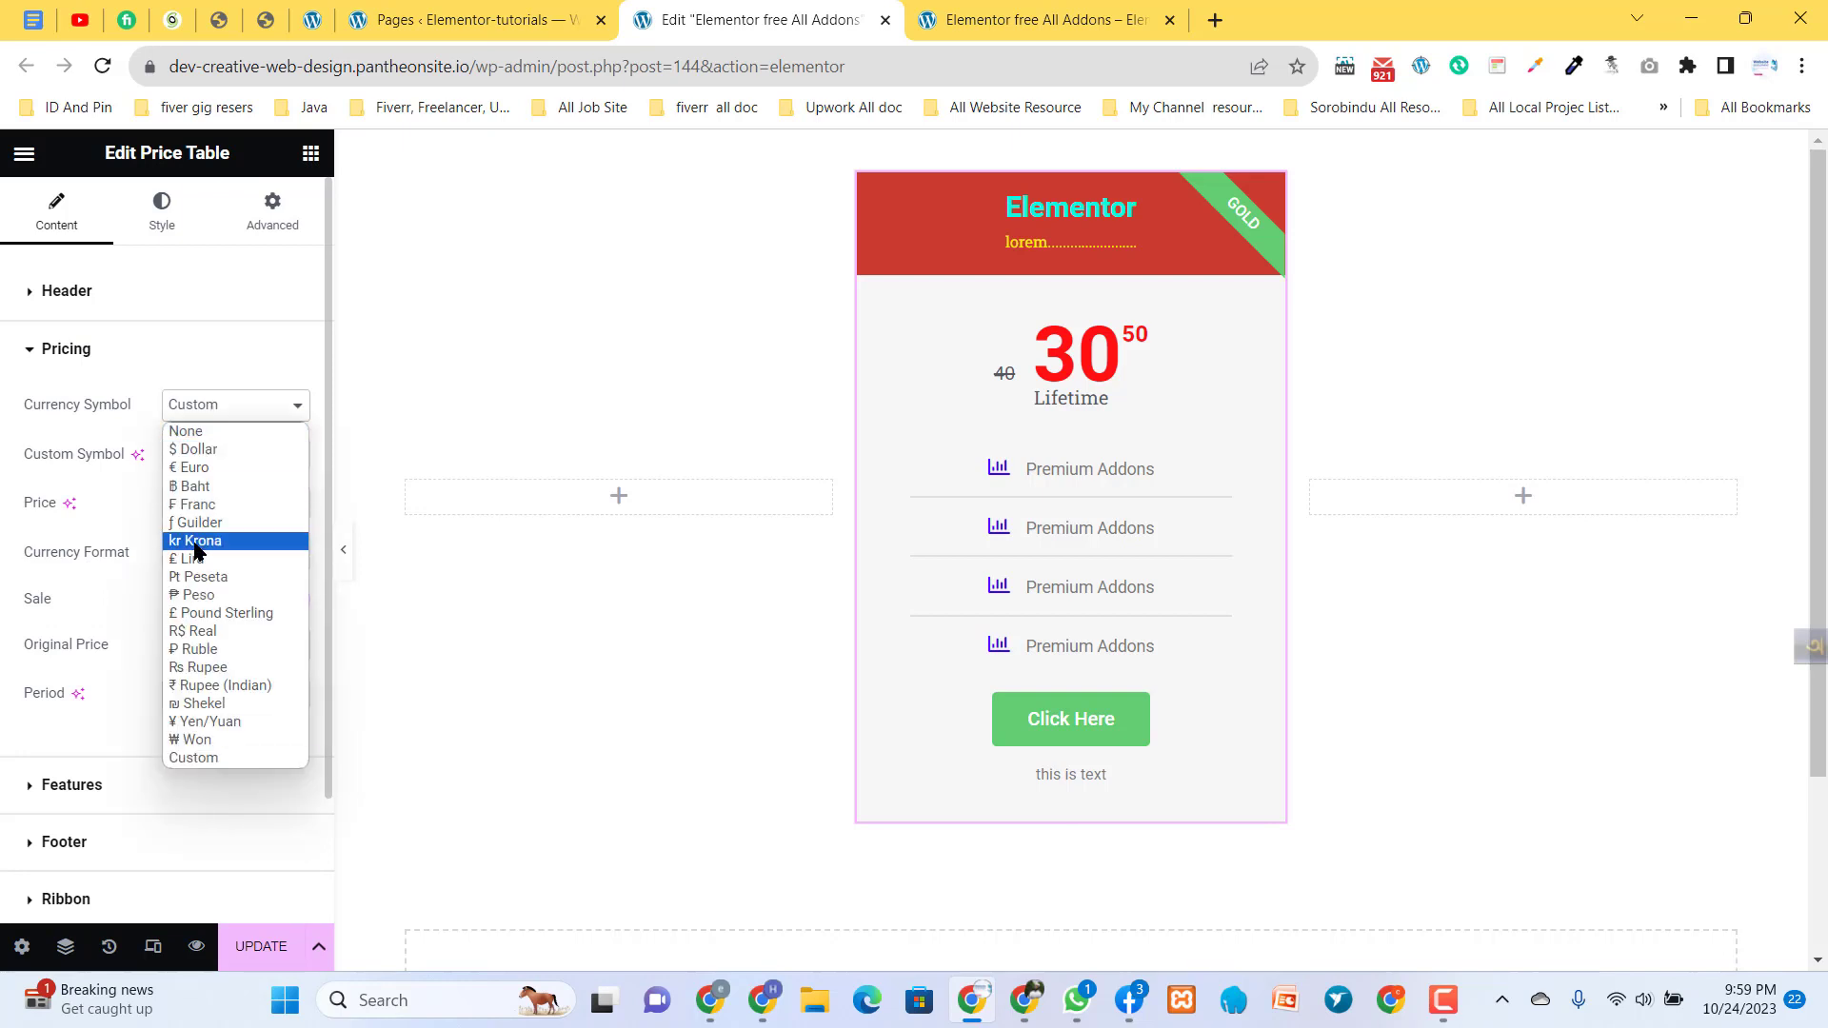
click(210, 457)
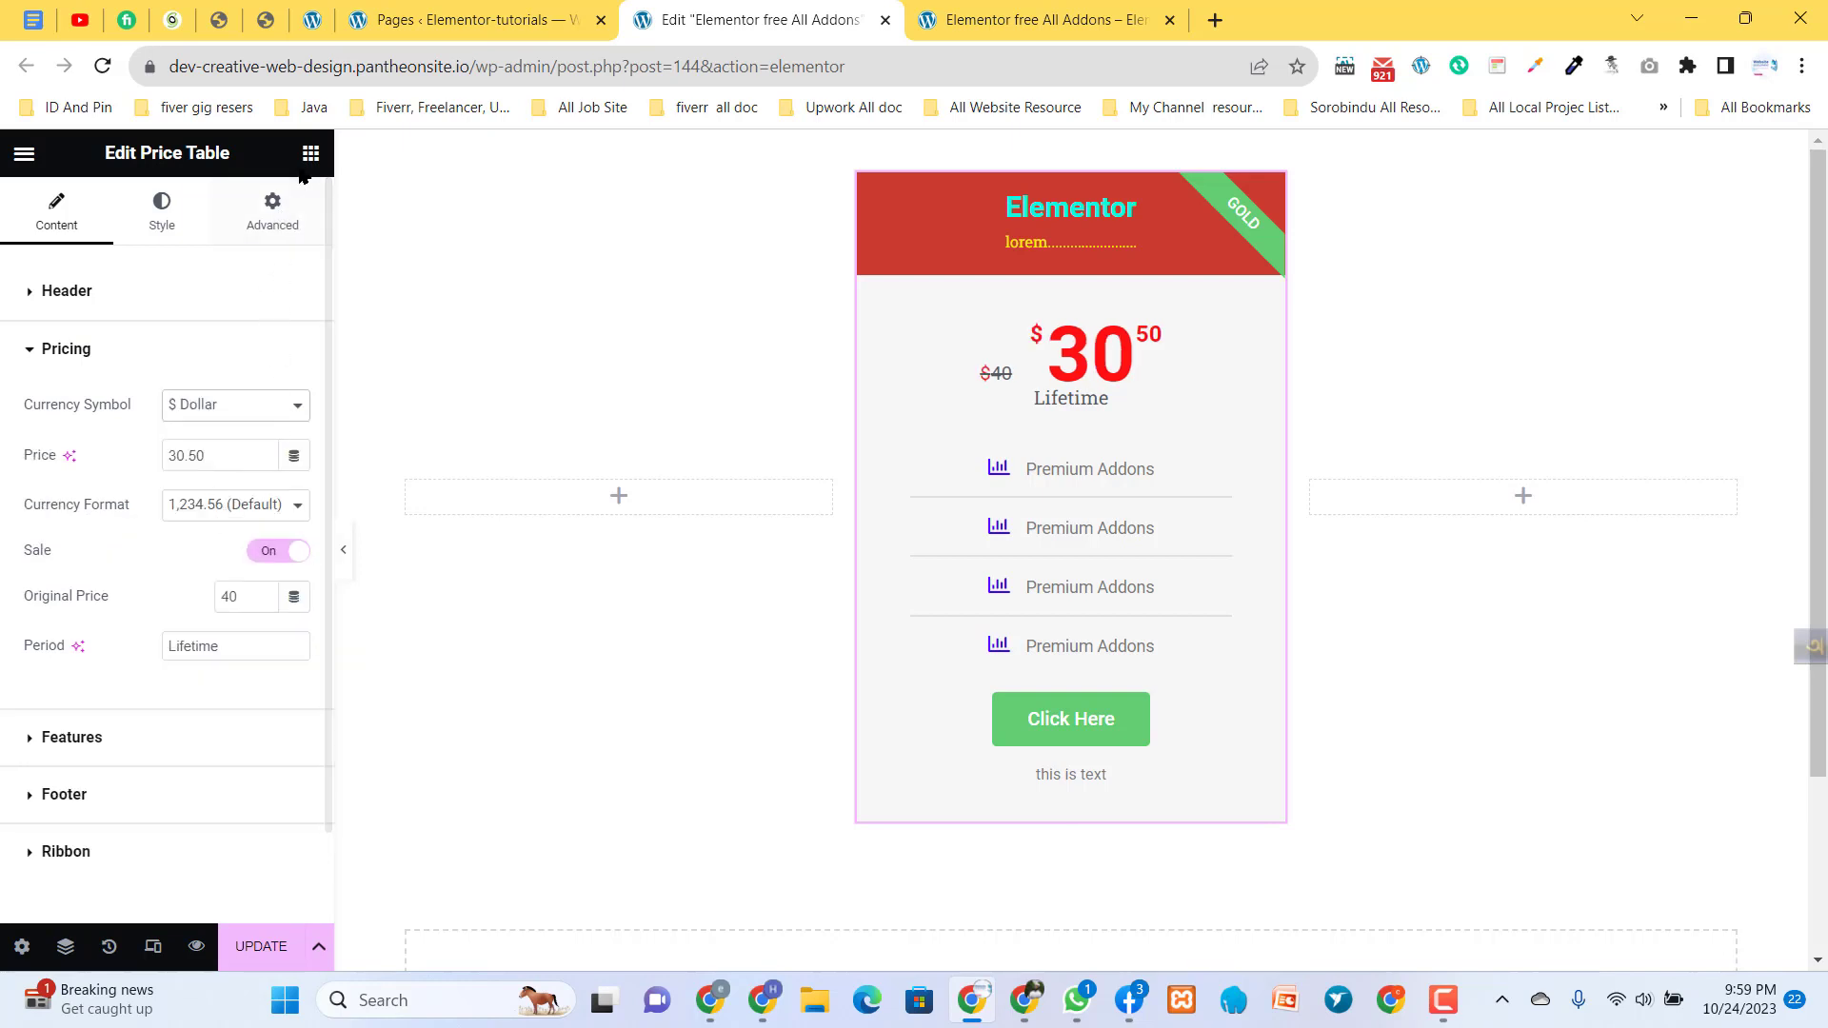
- Set the currency symbol's size to 24 in the pricing style settings
click(162, 211)
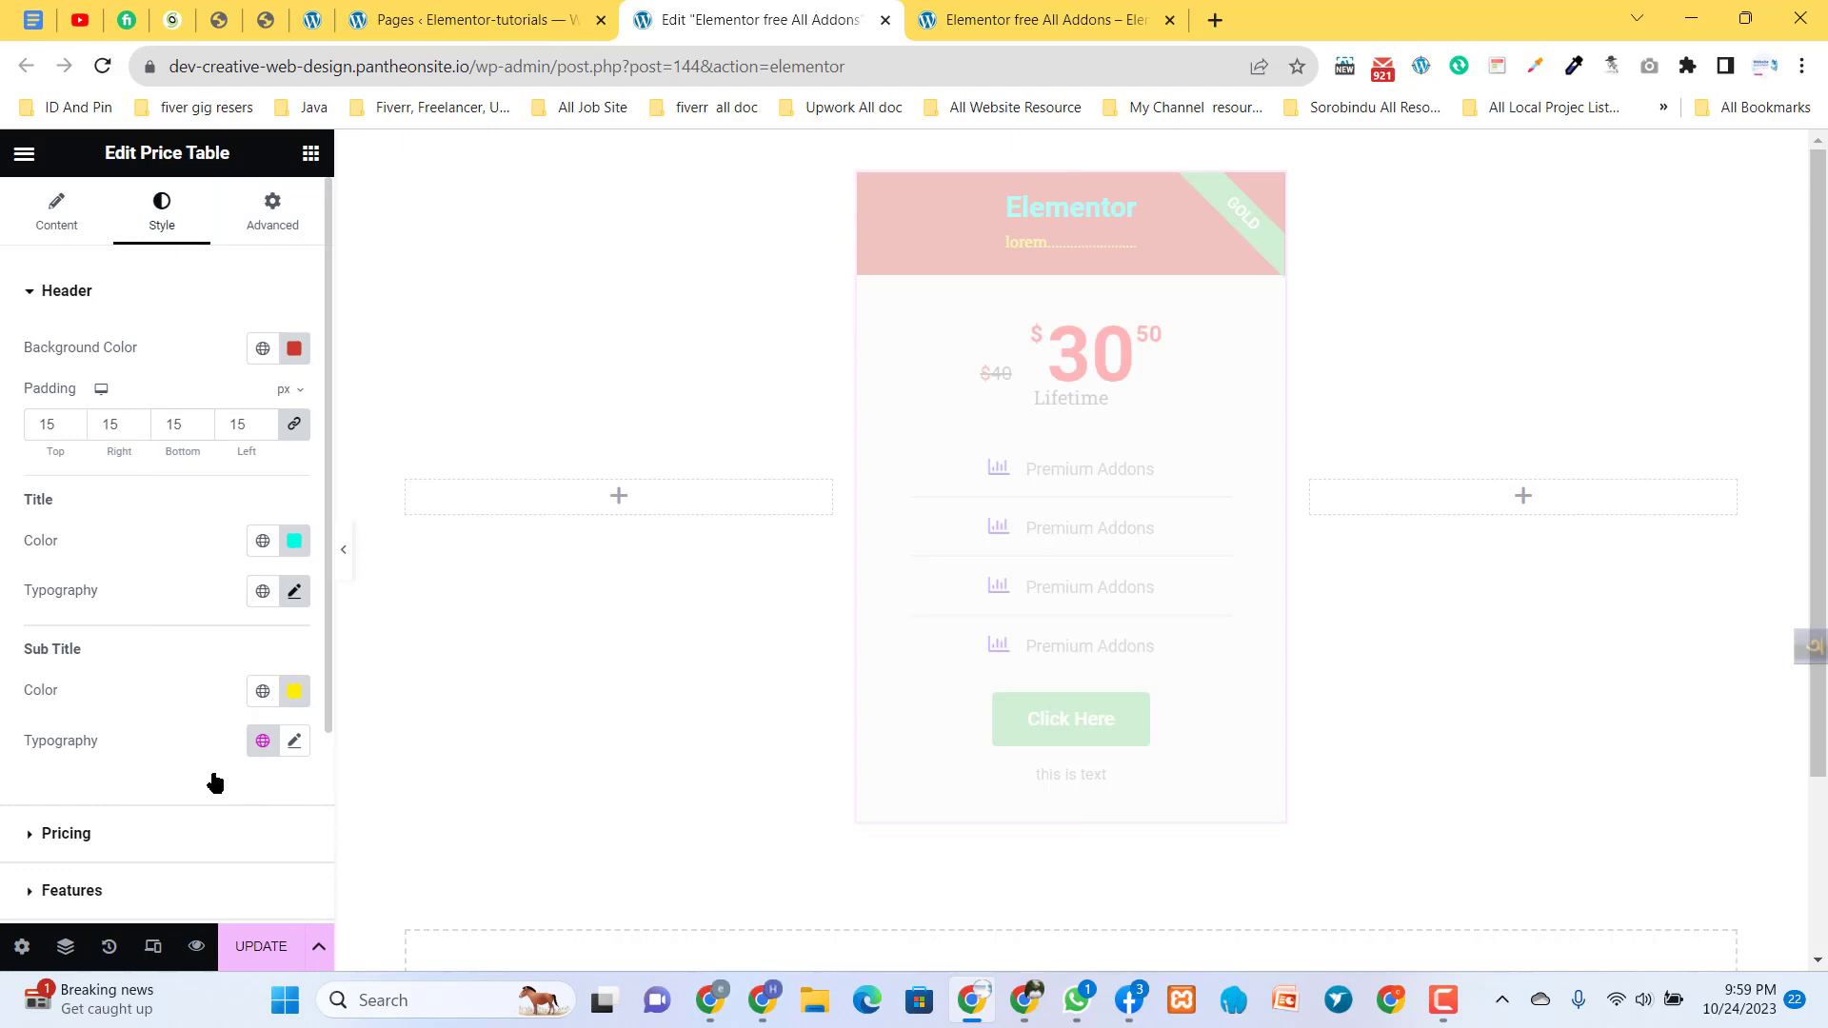
scroll(105, 738, down, 1)
click(103, 729)
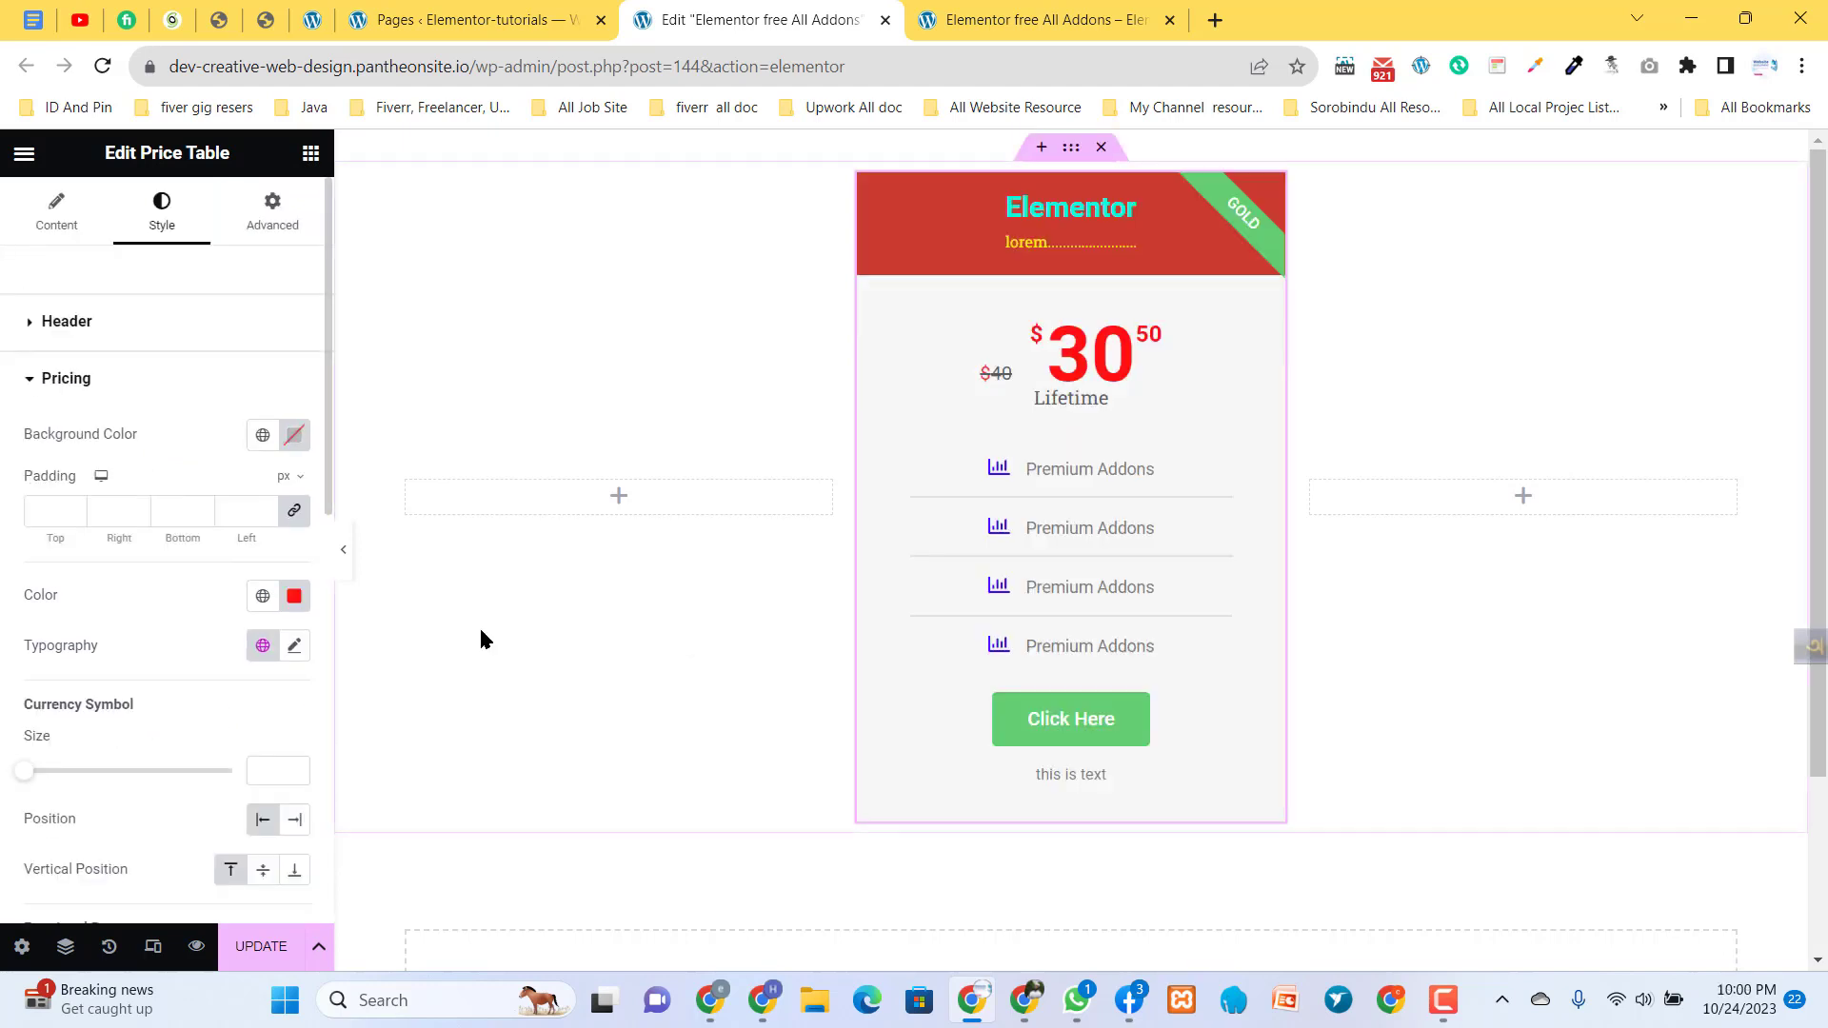
scroll(130, 775, down, 1)
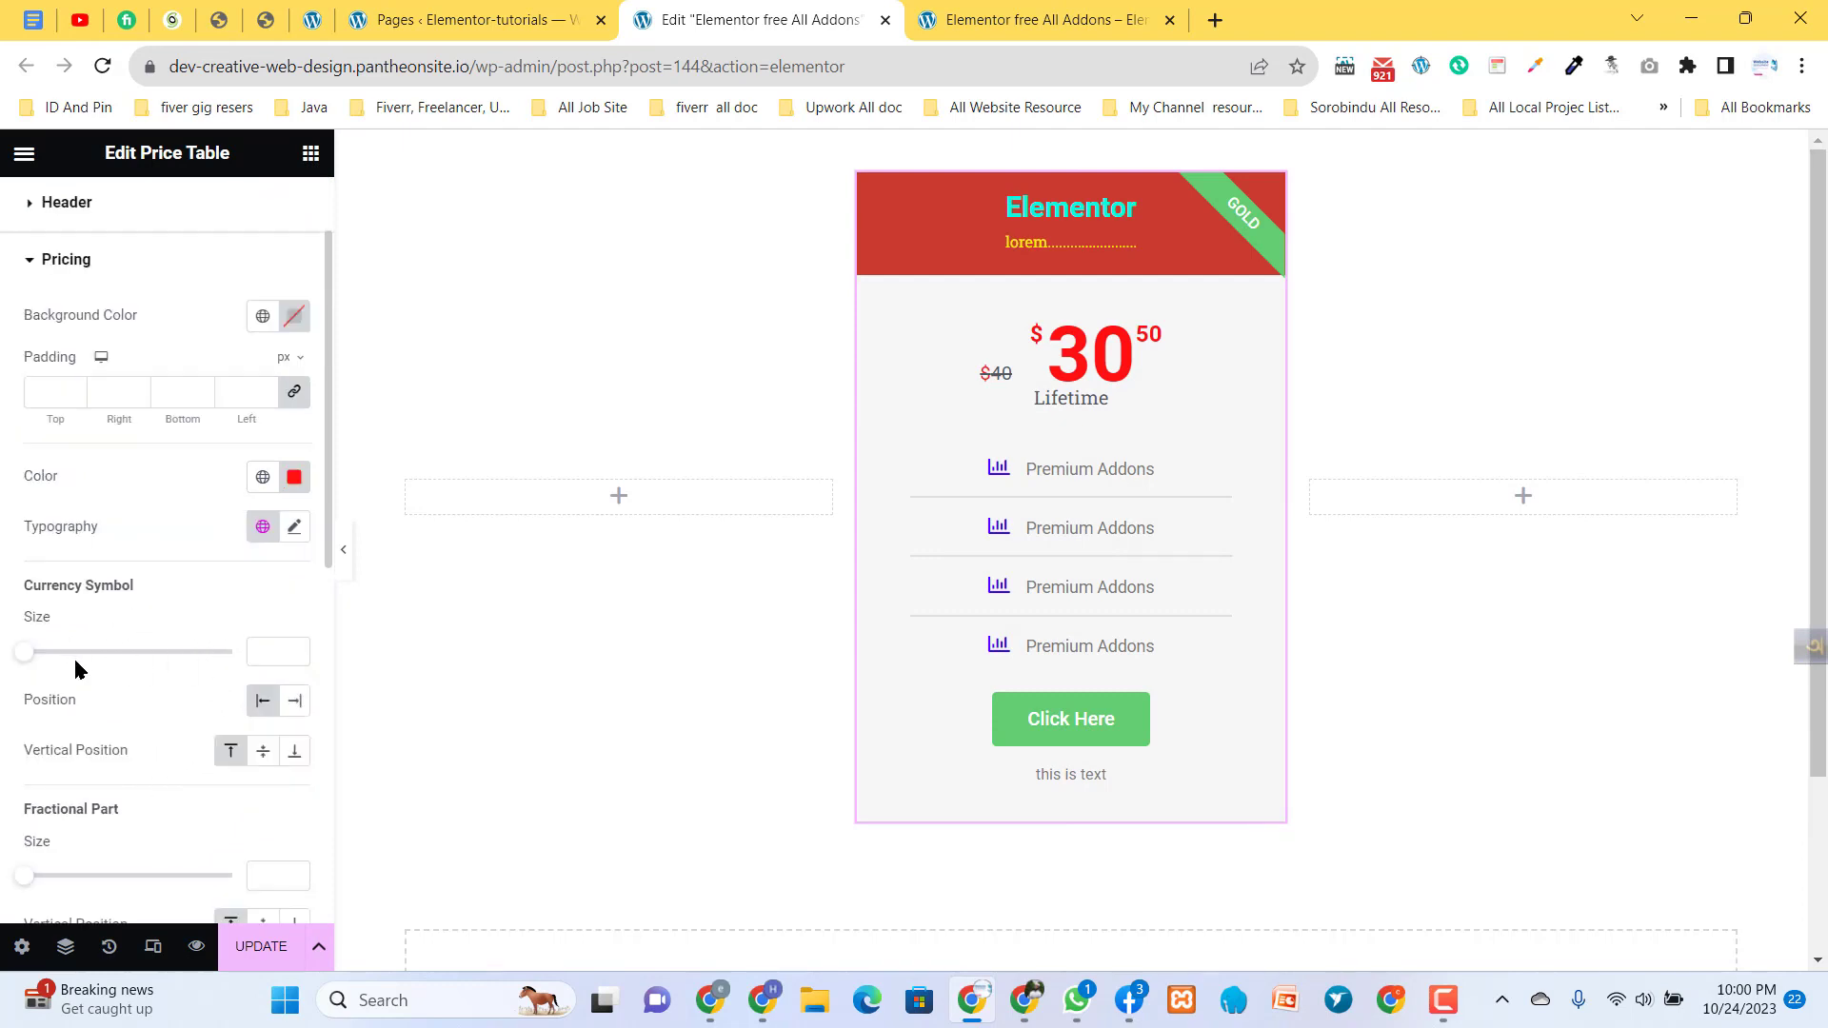
drag(24, 656, 74, 698)
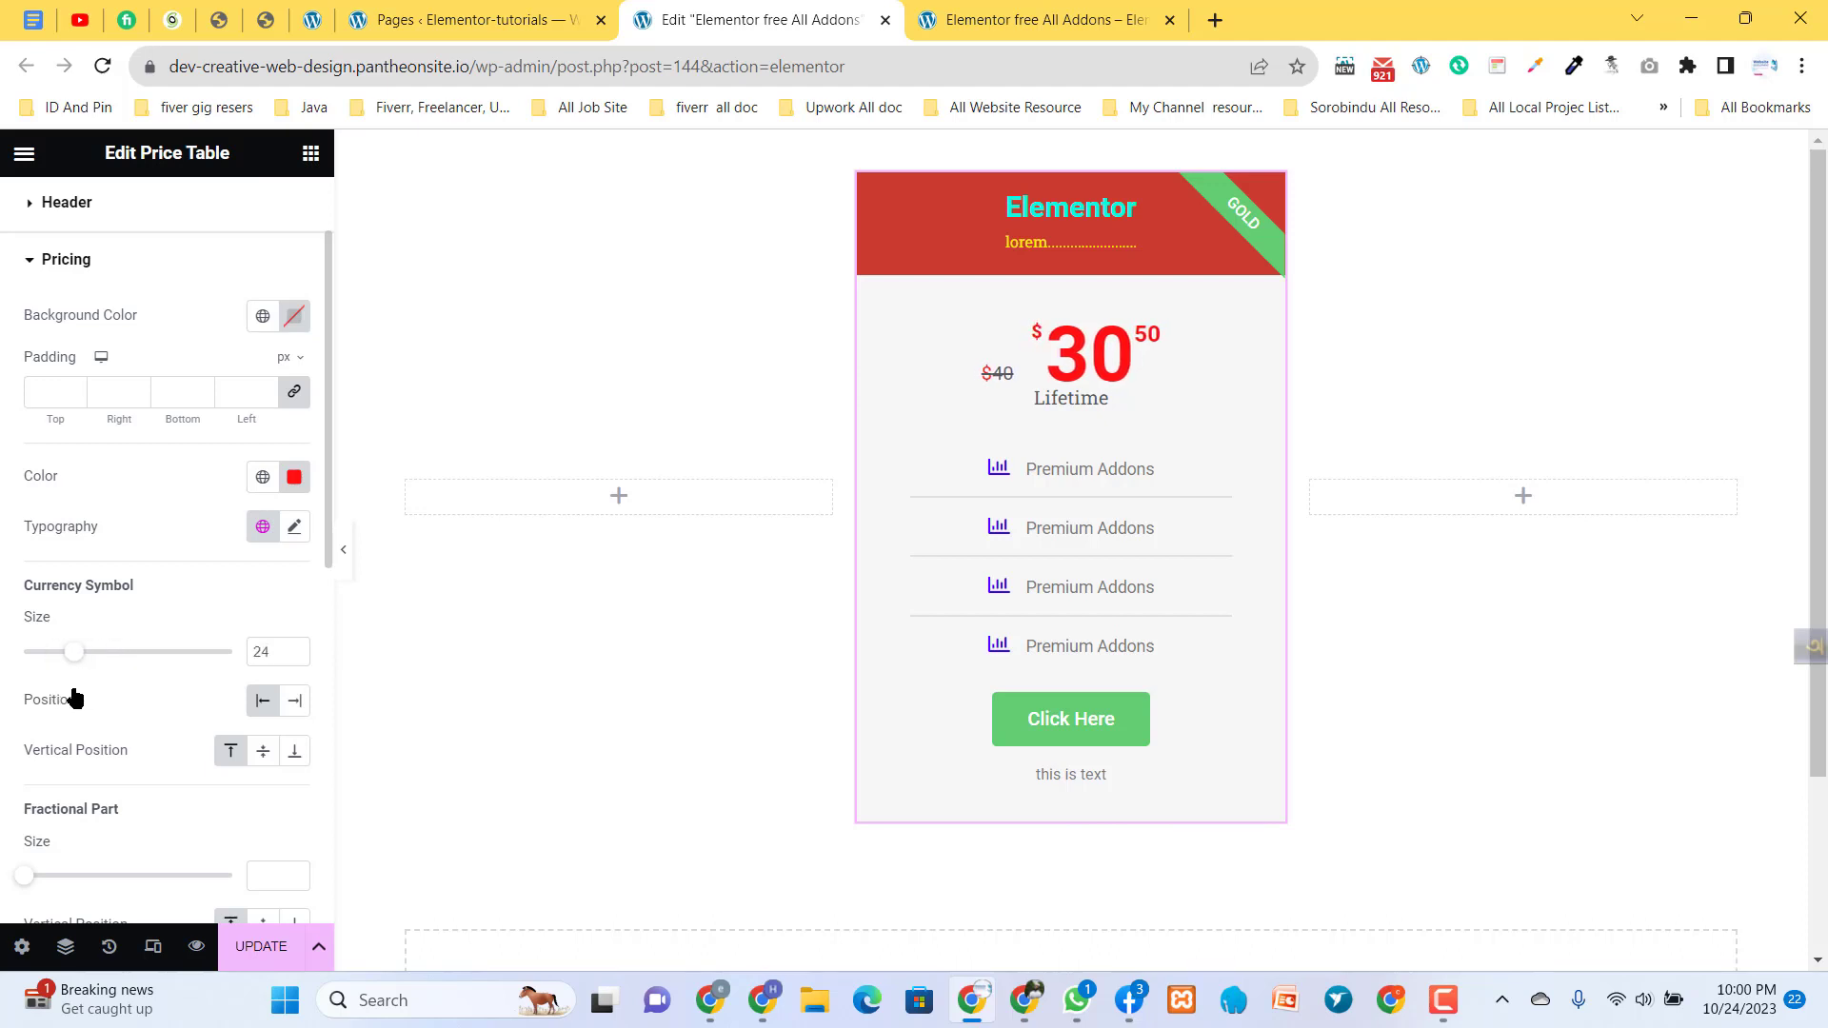
- Try the currency symbol in the After position and return it to Before
click(291, 704)
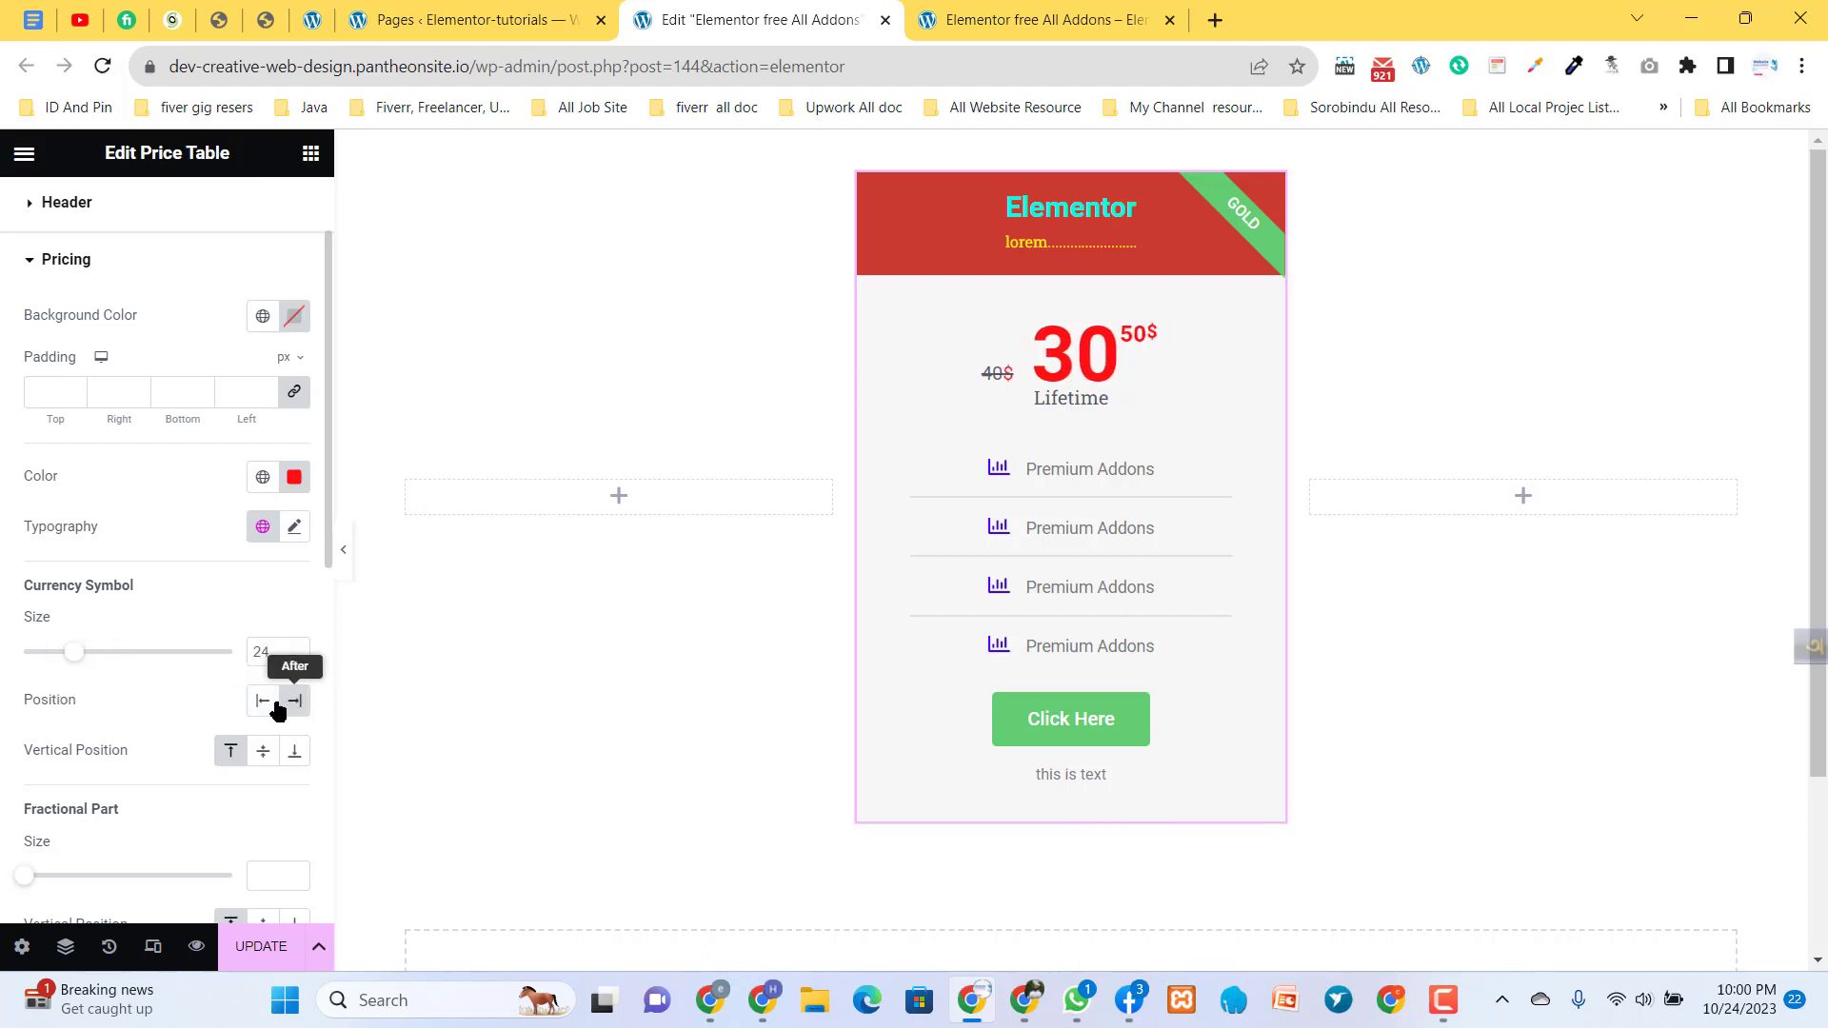
click(263, 705)
click(295, 702)
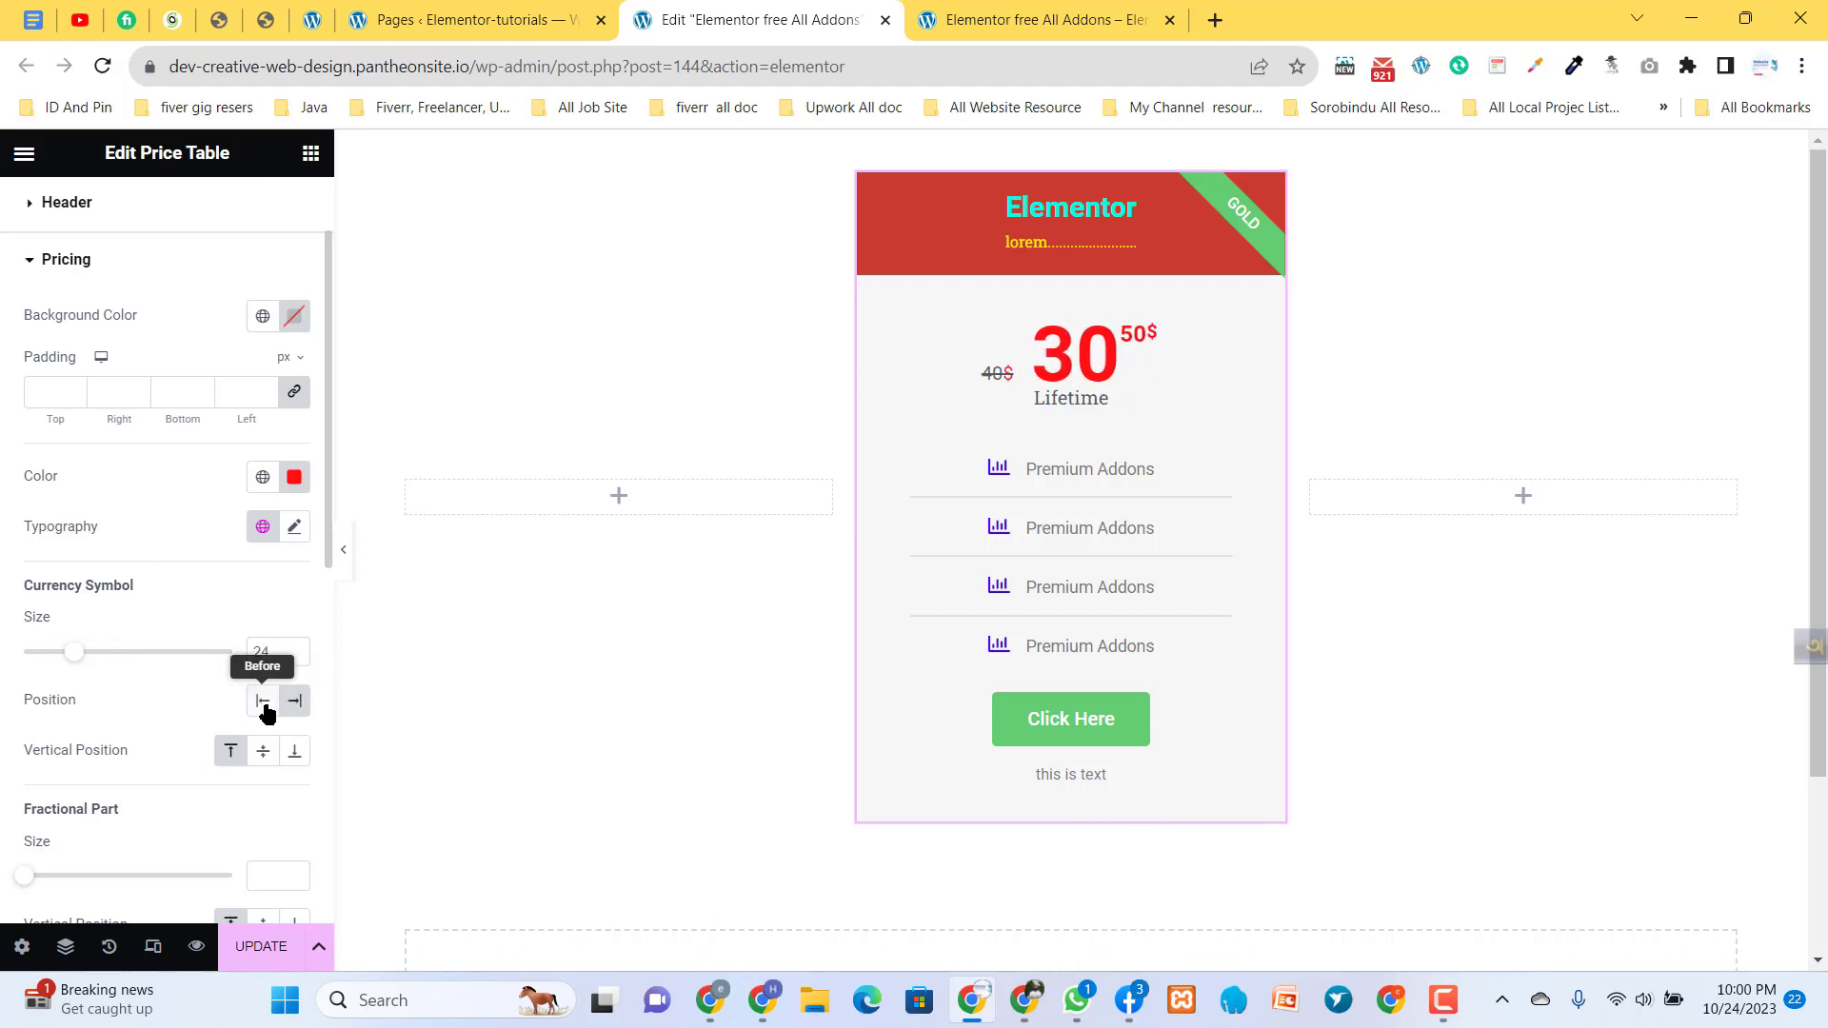
click(264, 704)
- Try the currency symbol's middle and bottom vertical positions and return it to the top
click(269, 754)
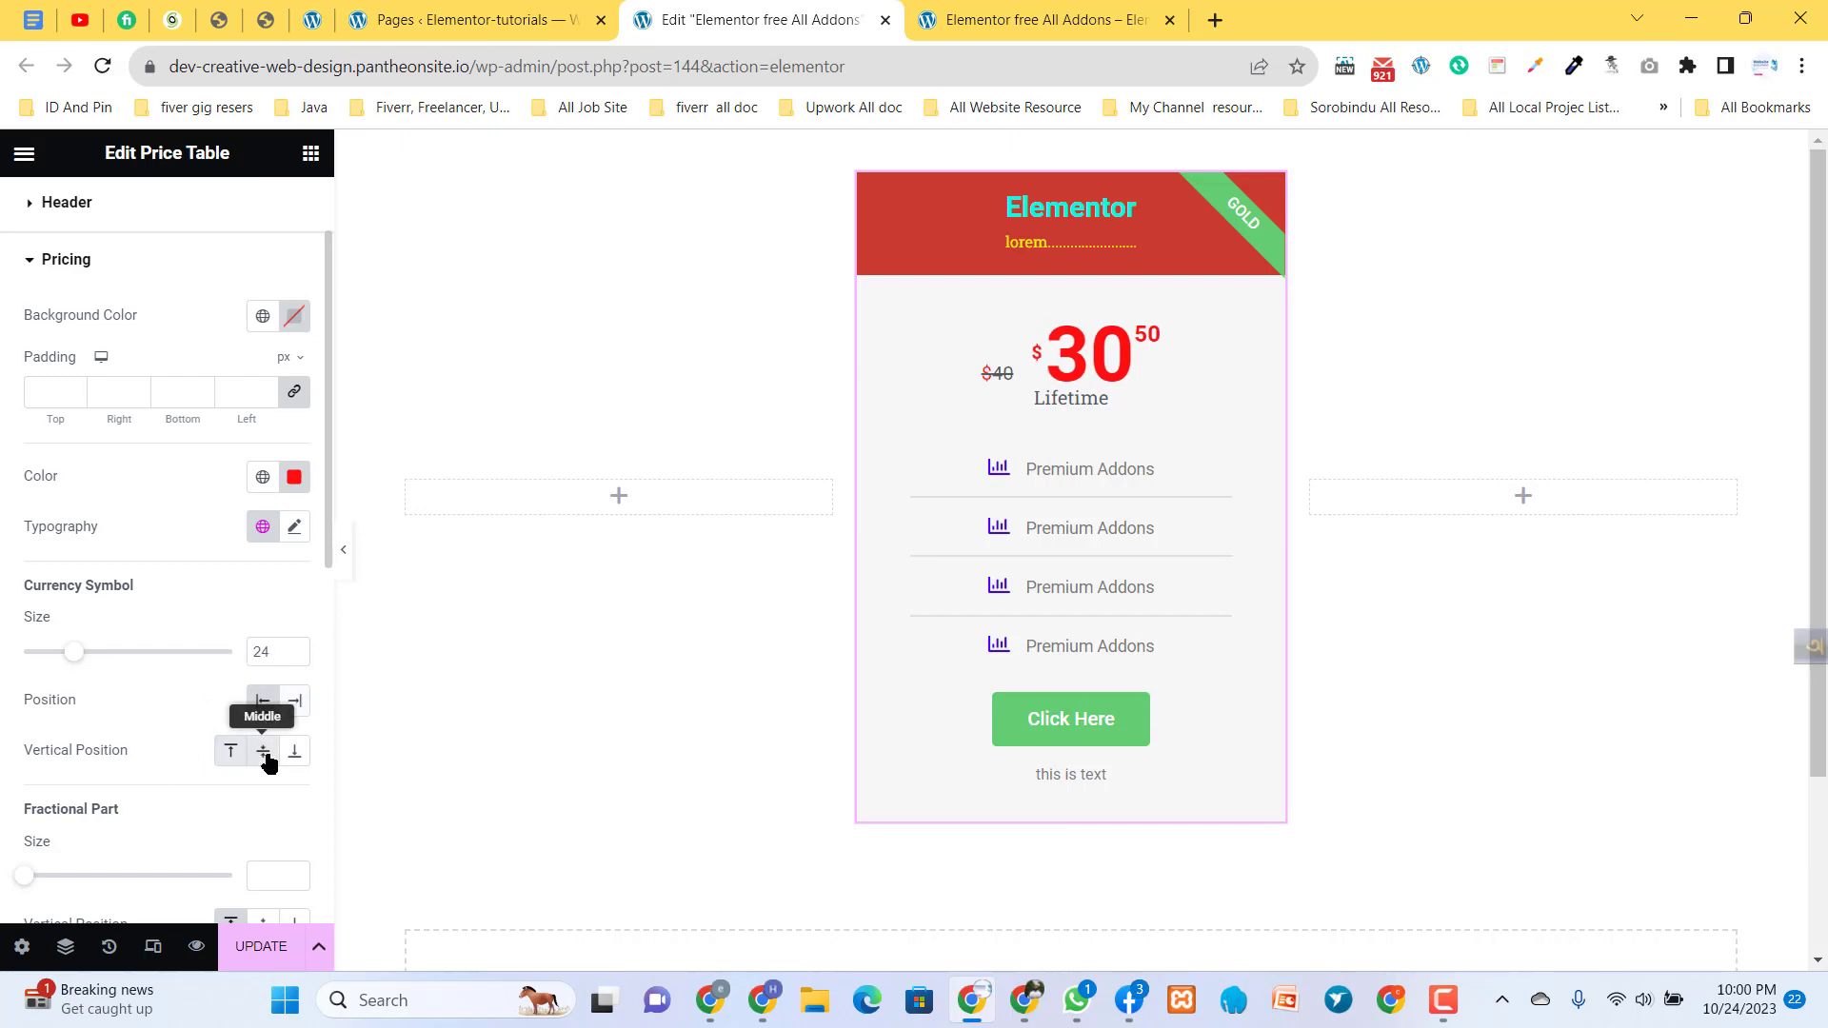
click(291, 753)
click(264, 753)
click(227, 754)
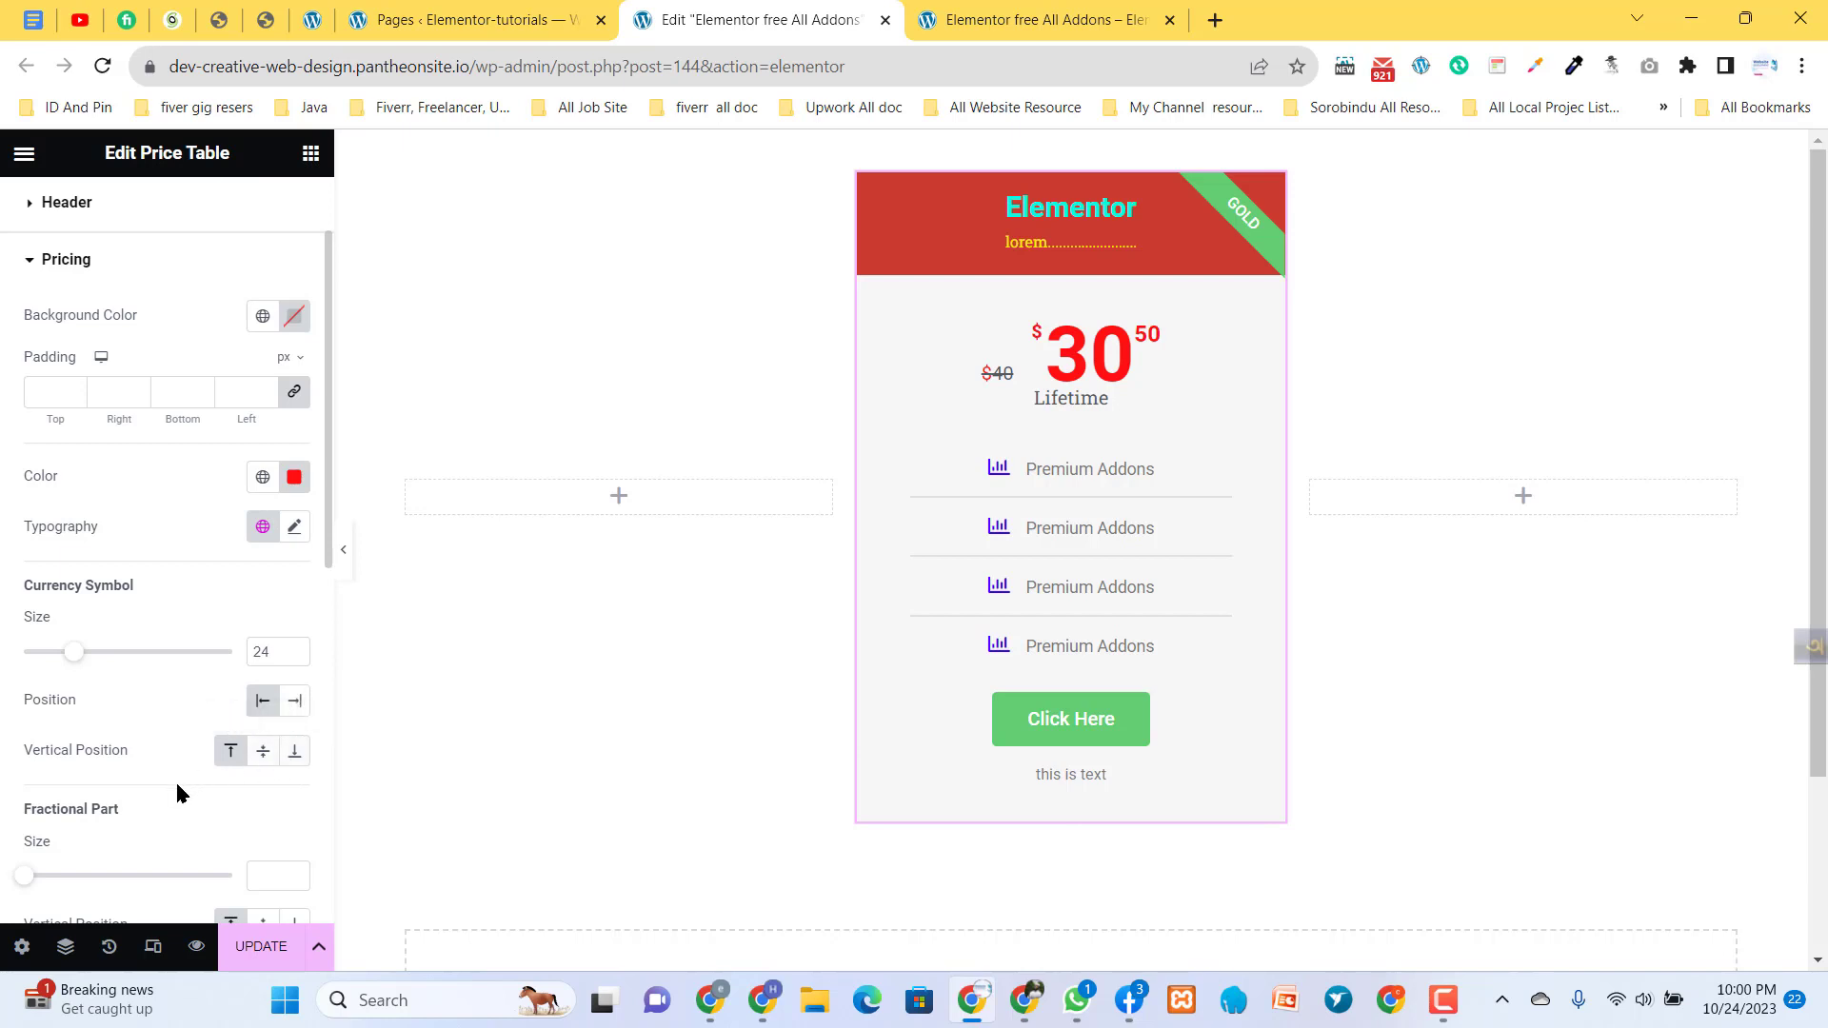
- Try the fractional part at the bottom vertical position, return it to the top and set its size to 25
scroll(124, 833, down, 3)
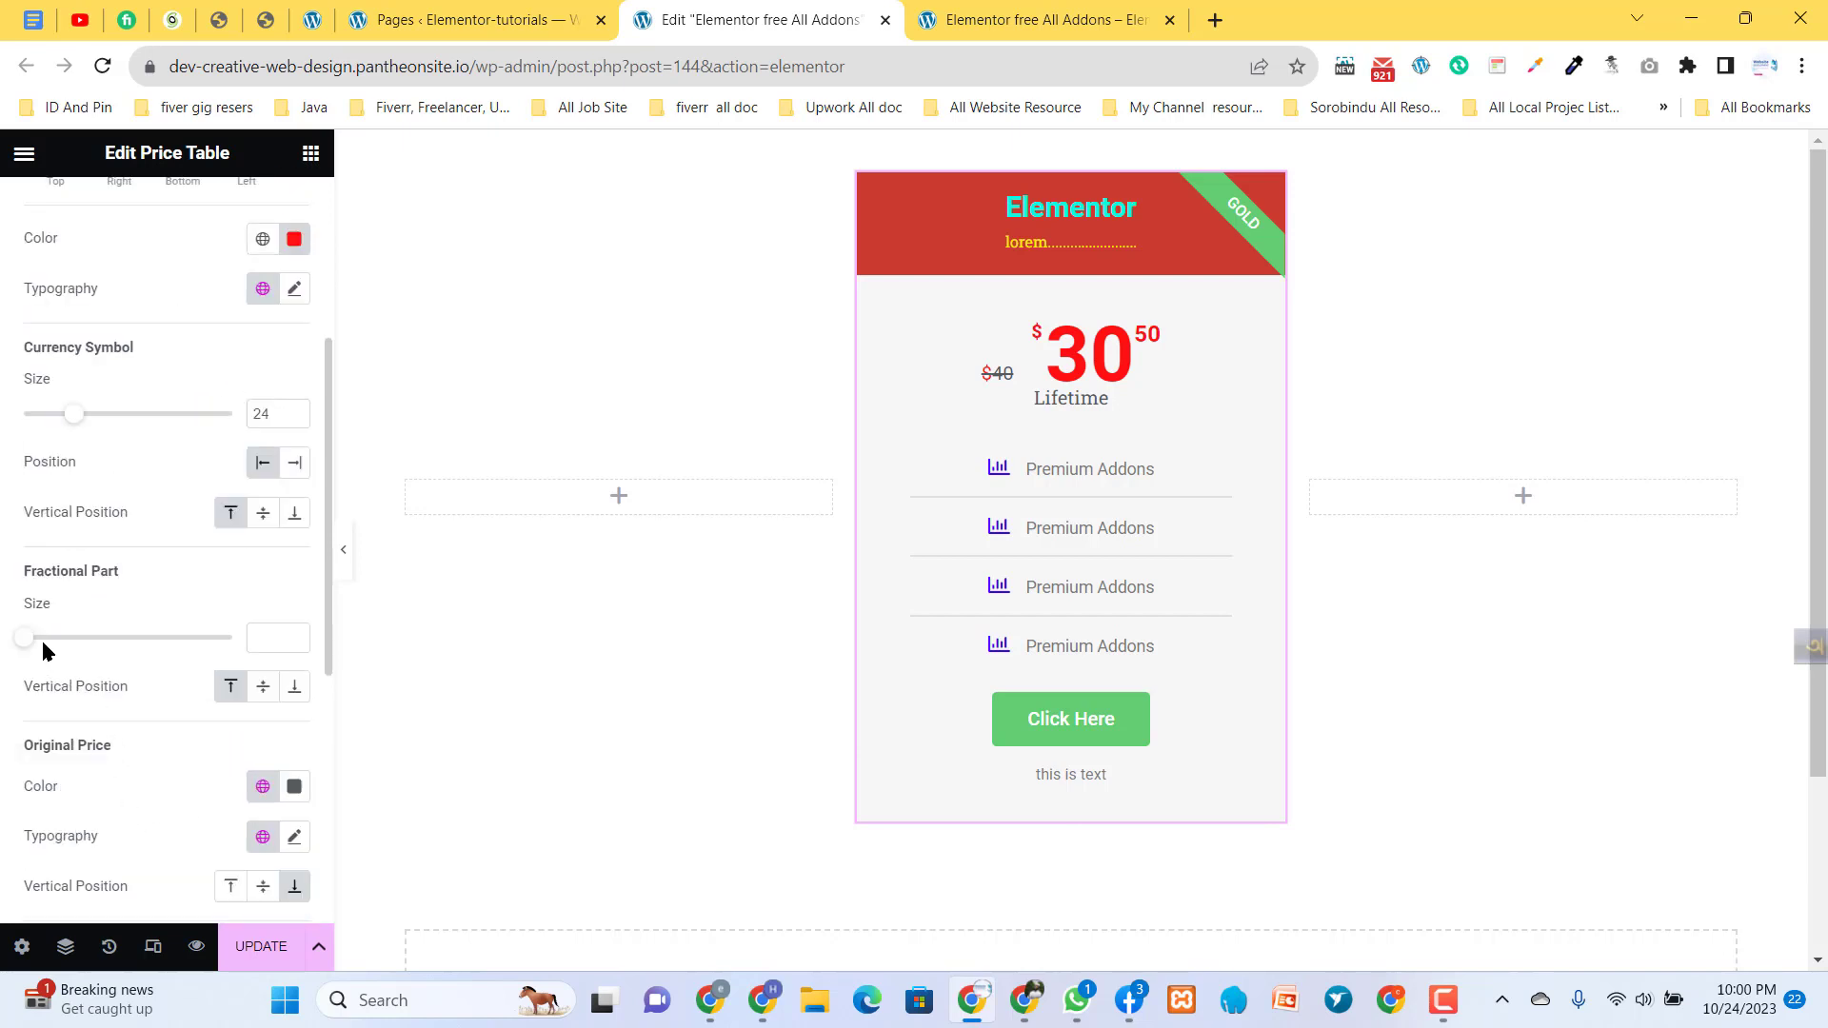
mouse_move(25, 638)
mouse_down()
mouse_move(97, 652)
mouse_move(55, 653)
mouse_up()
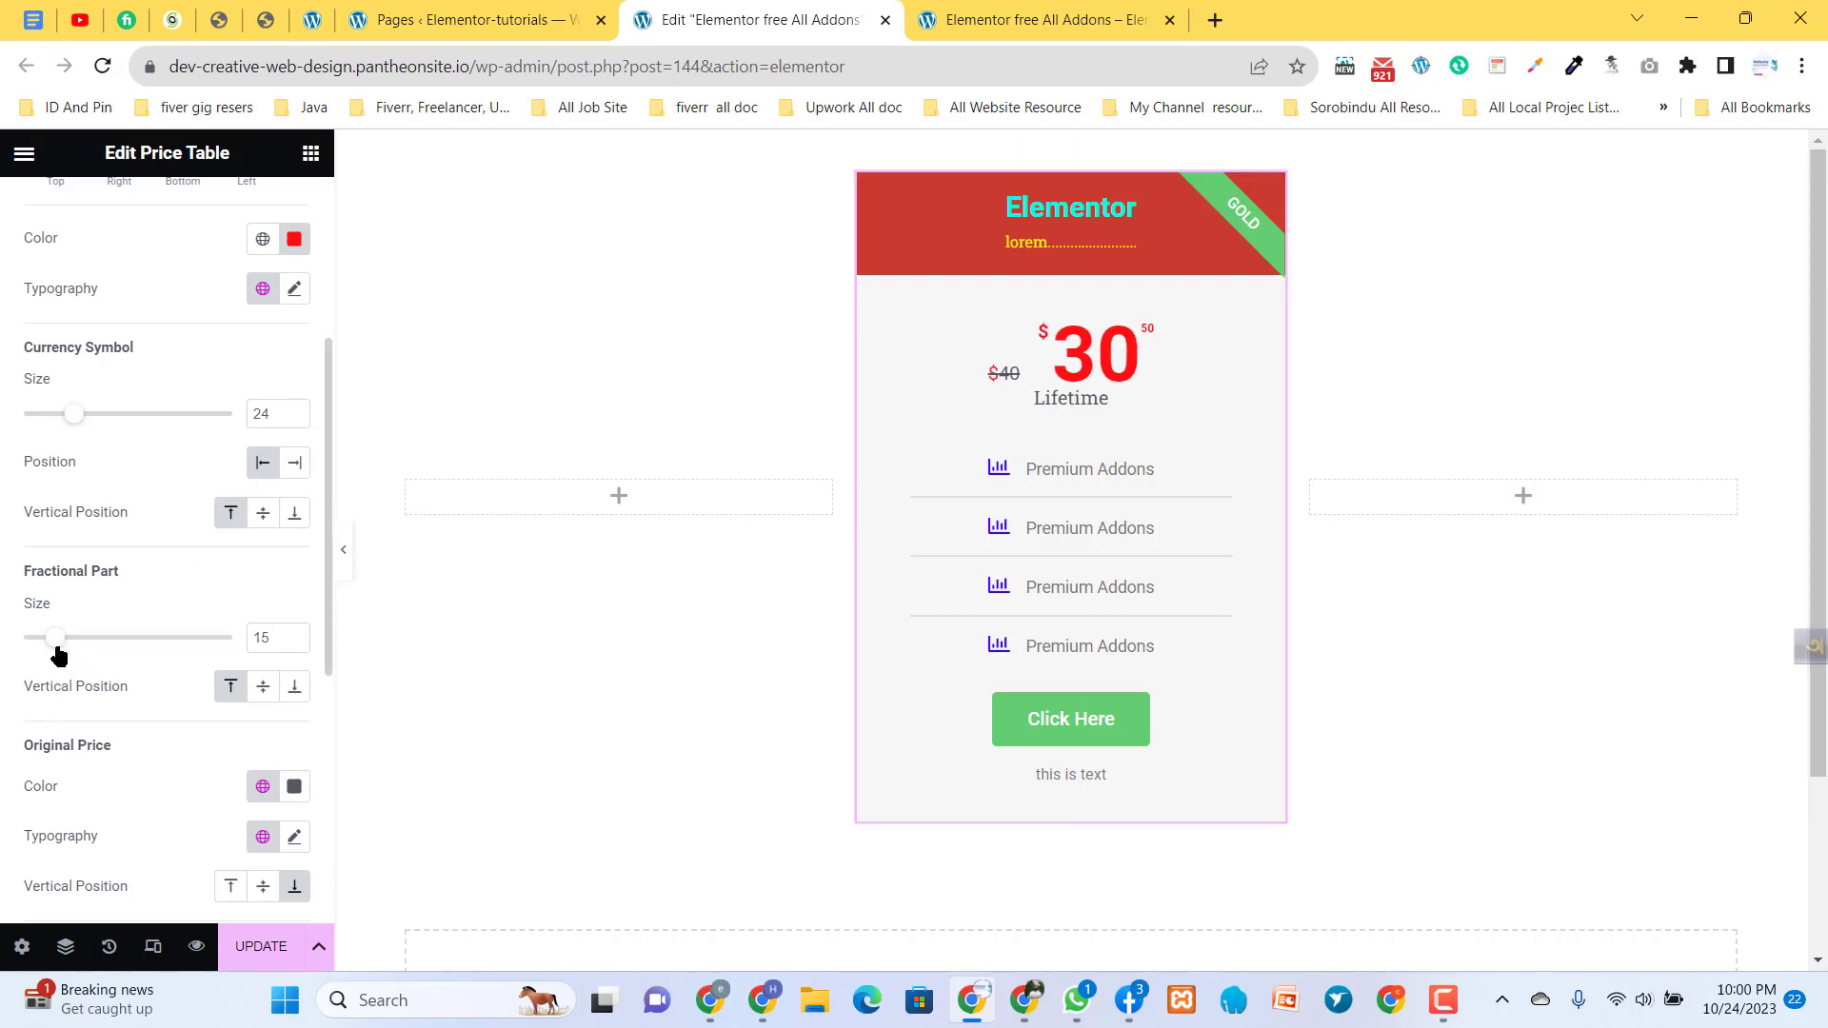
mouse_move(55, 640)
mouse_down()
mouse_move(17, 654)
mouse_move(56, 654)
mouse_up()
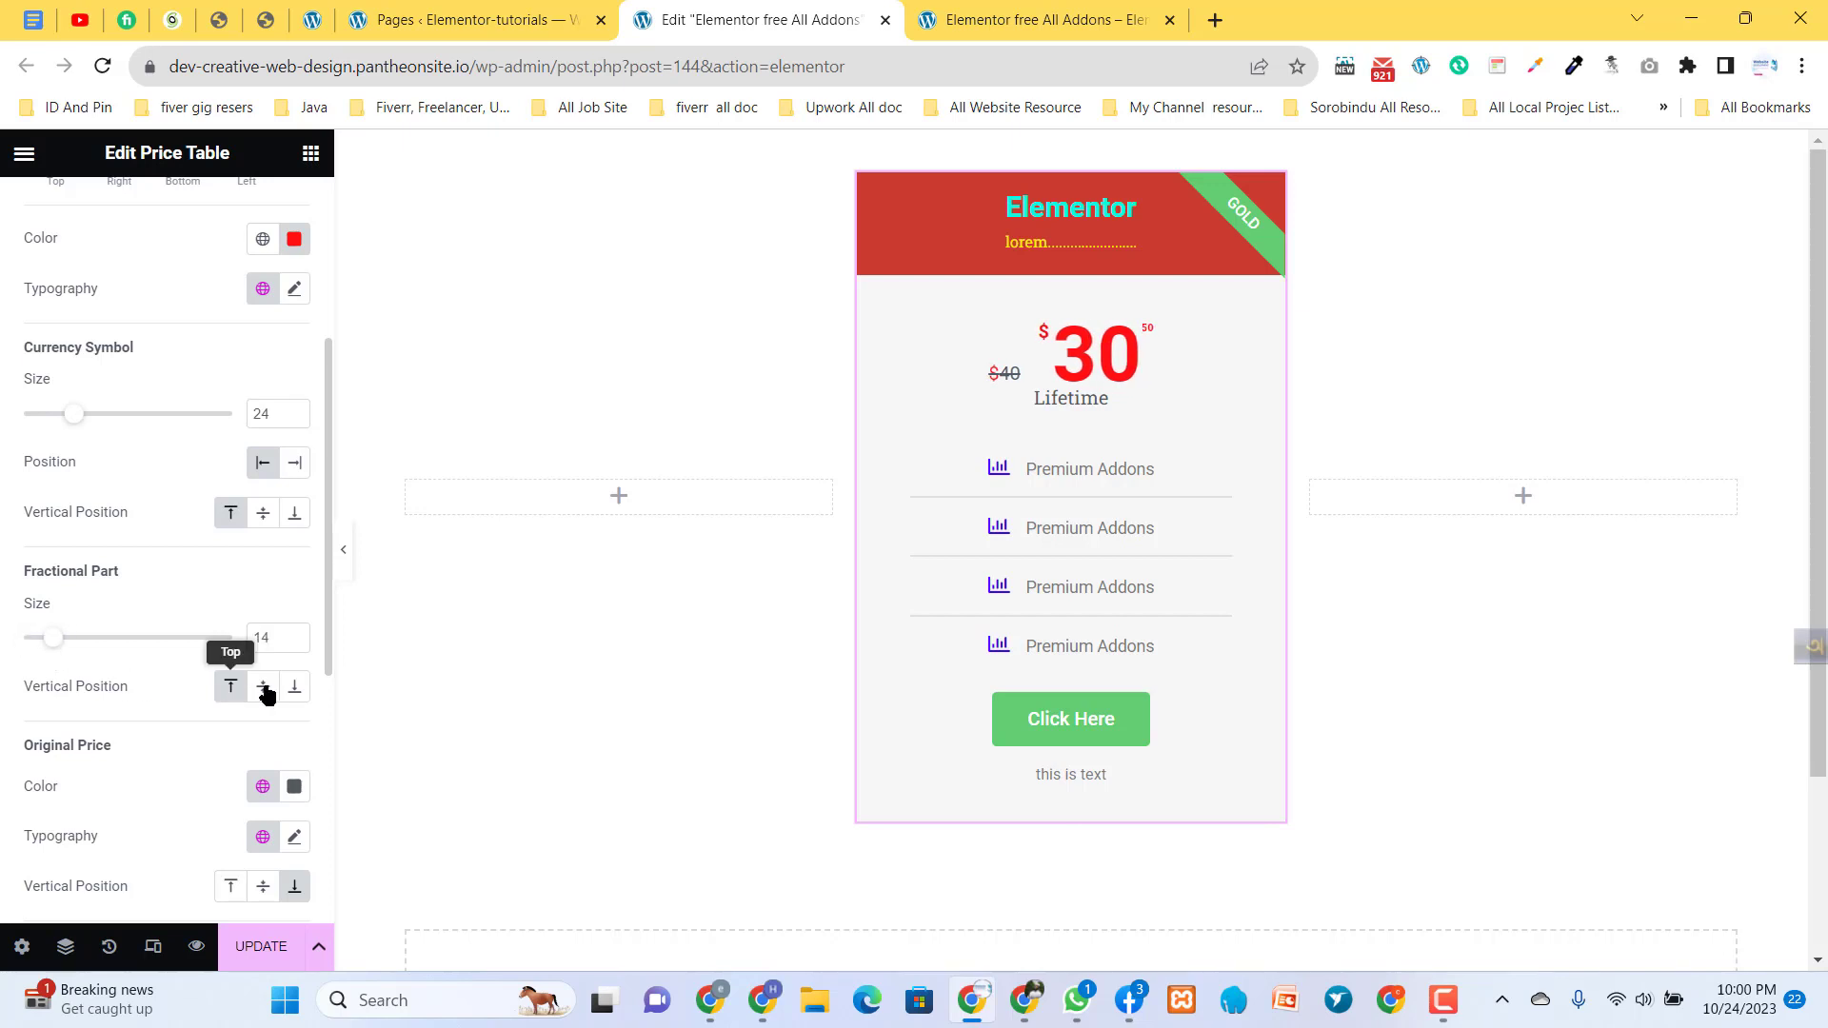
click(297, 689)
click(235, 689)
drag(55, 641, 78, 643)
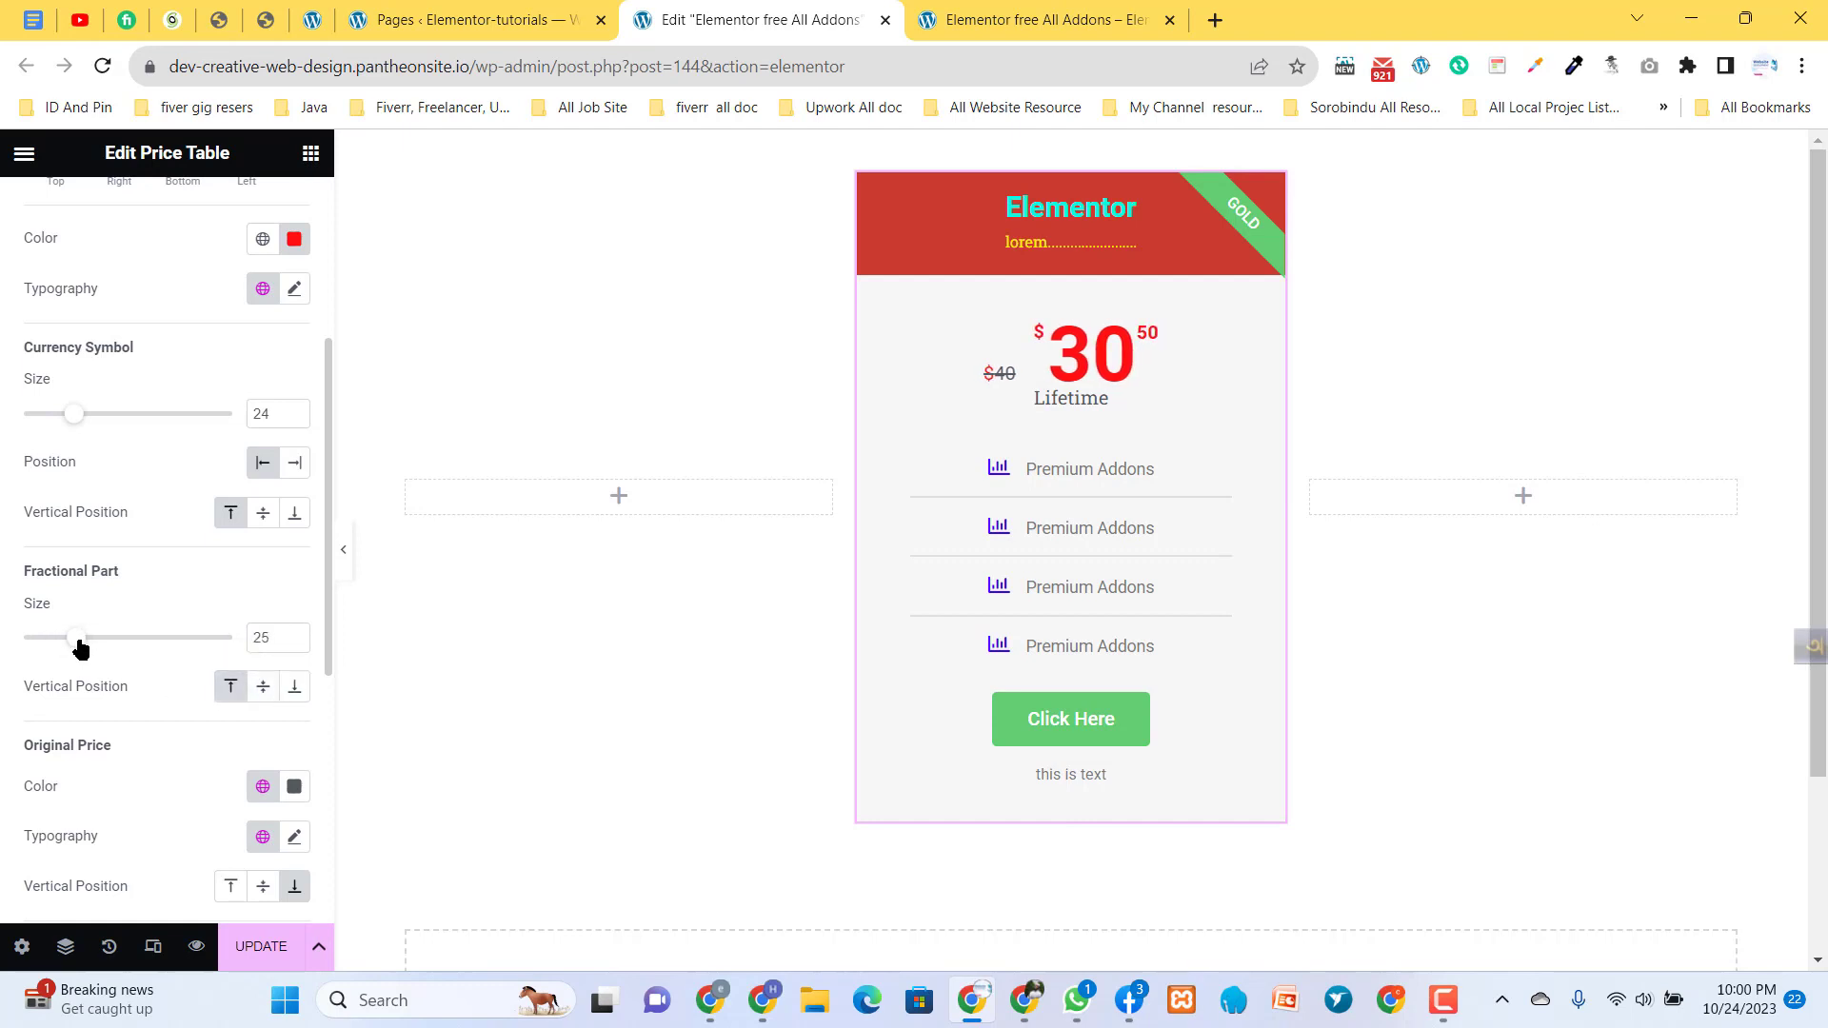
- Set the original price's text color to blue #0055BA
scroll(118, 729, down, 1)
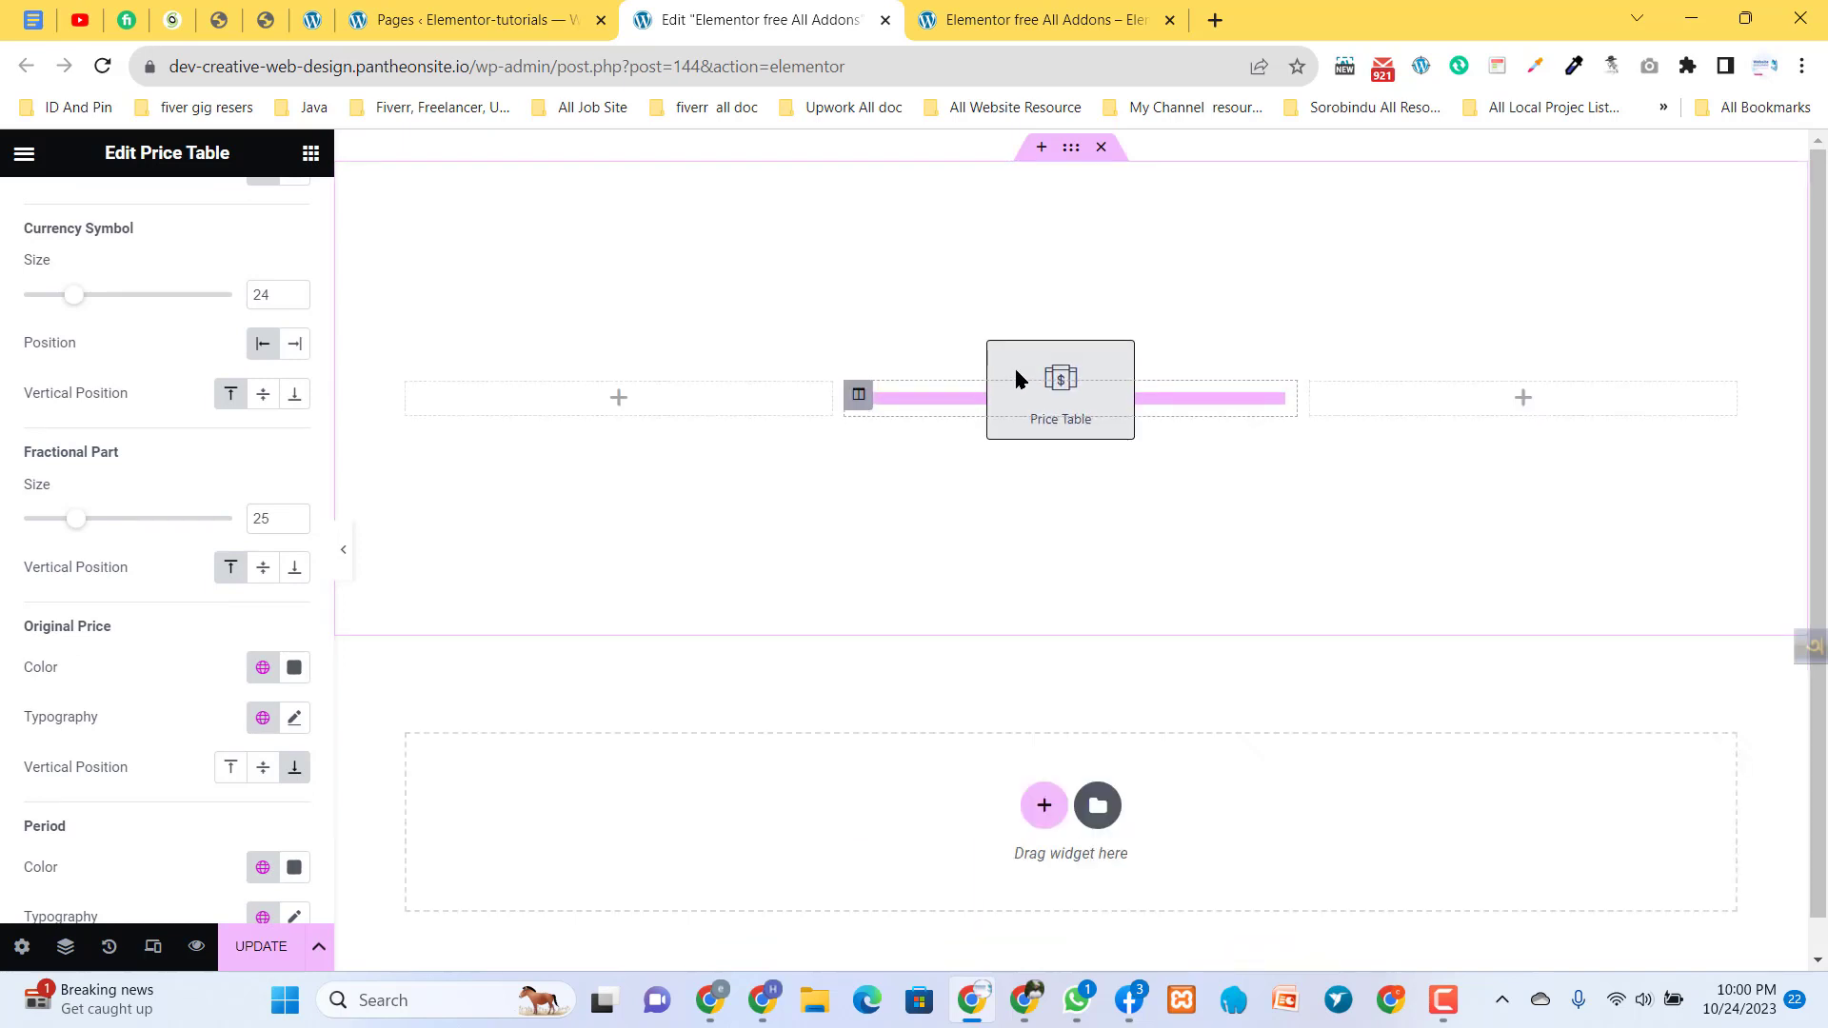
click(294, 667)
drag(341, 463, 441, 410)
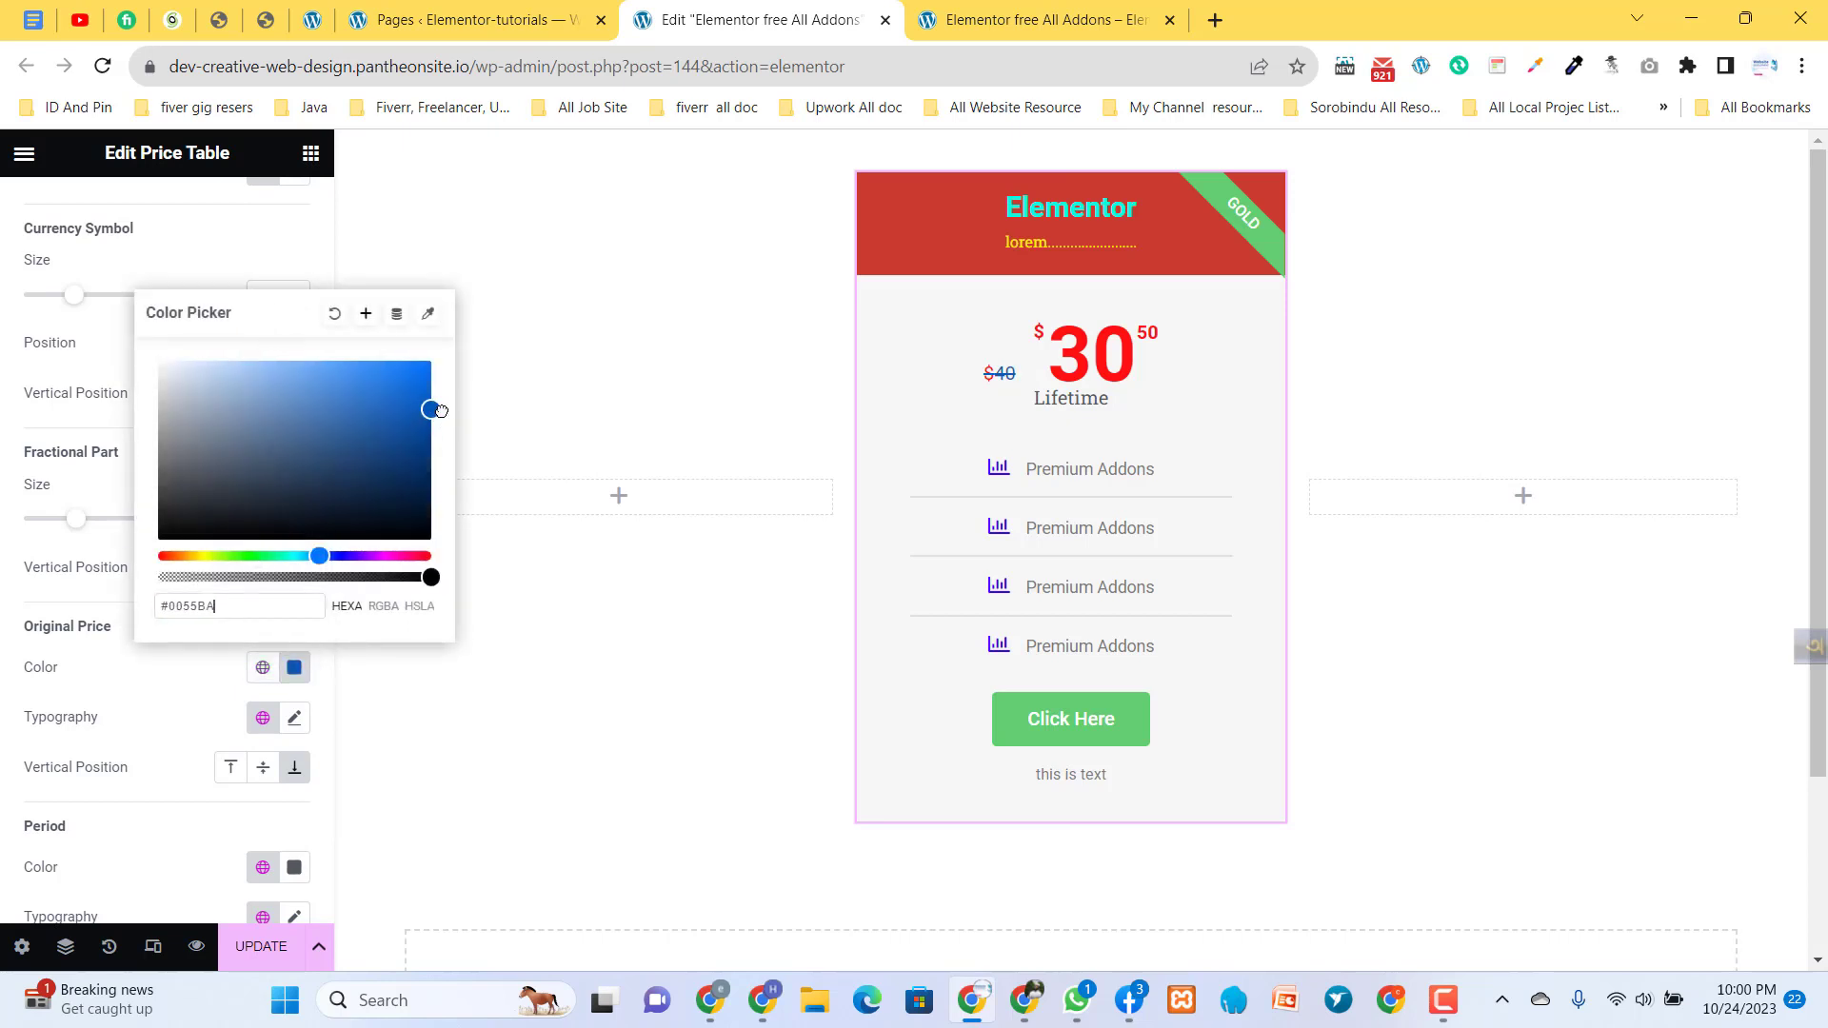
click(179, 676)
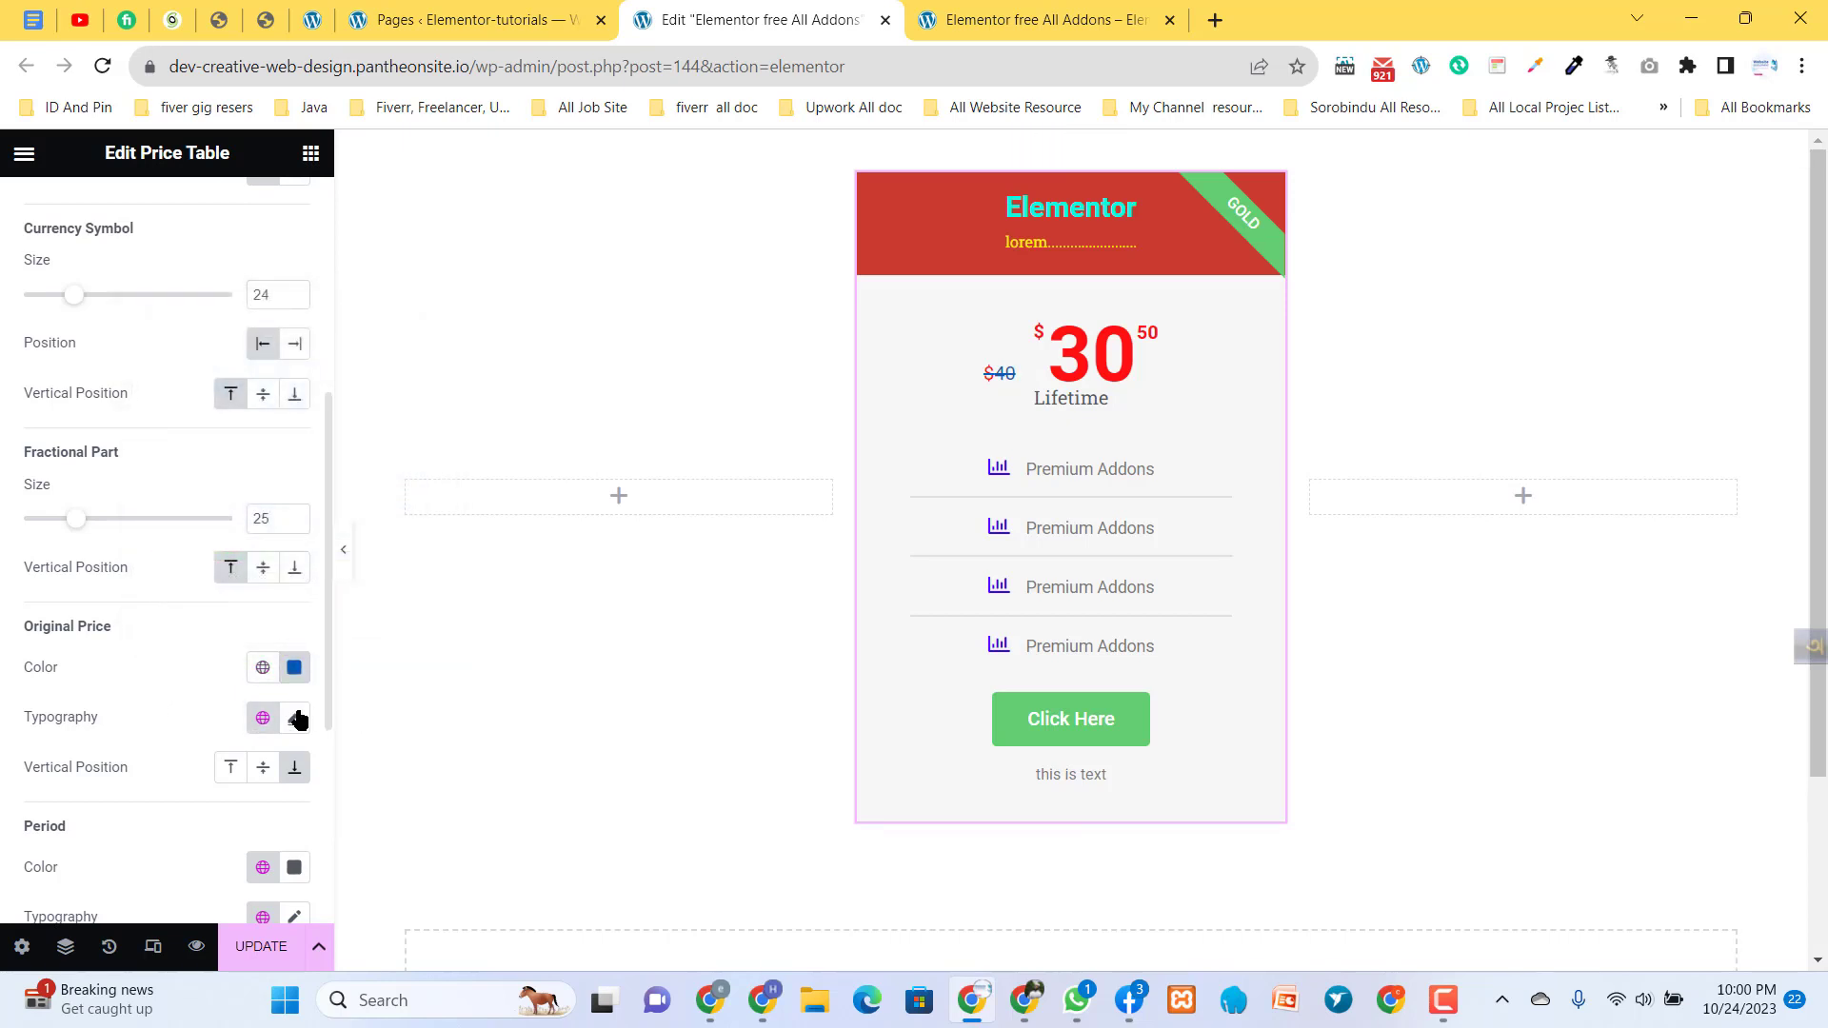
- Set the color of the period text "Lifetime" to near-black #101010
scroll(181, 792, down, 3)
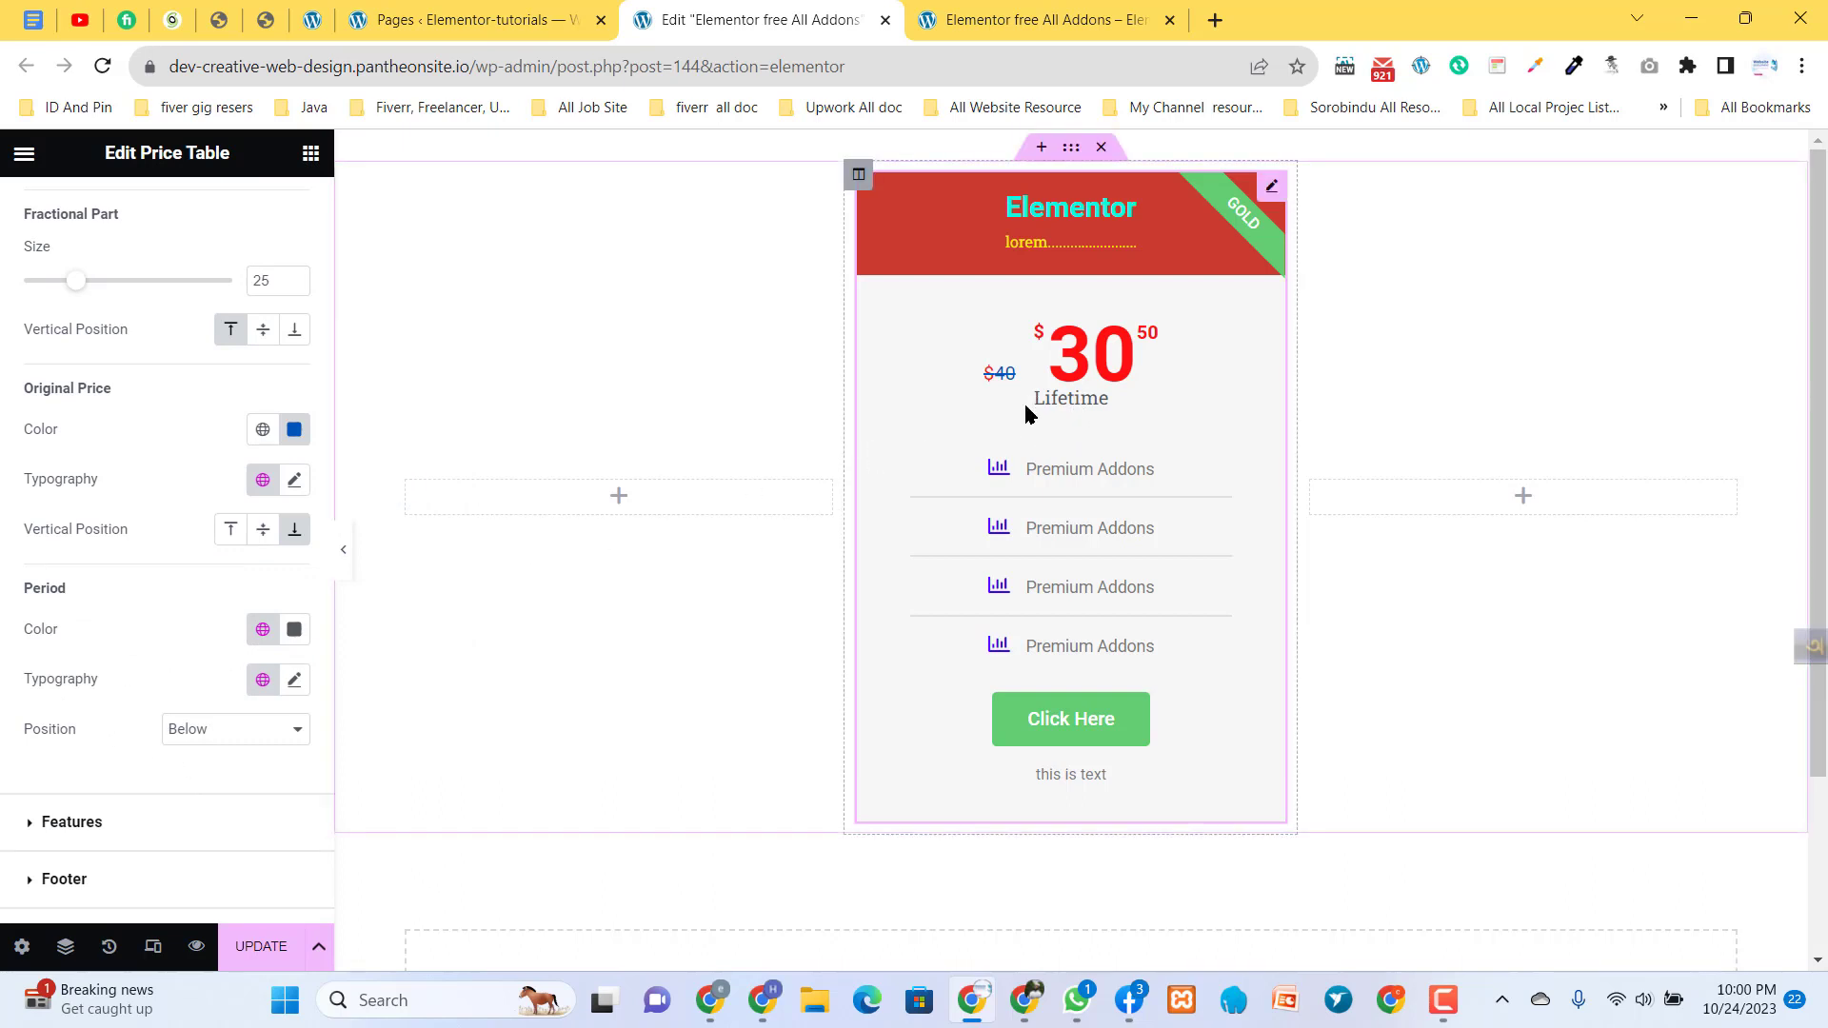
click(293, 630)
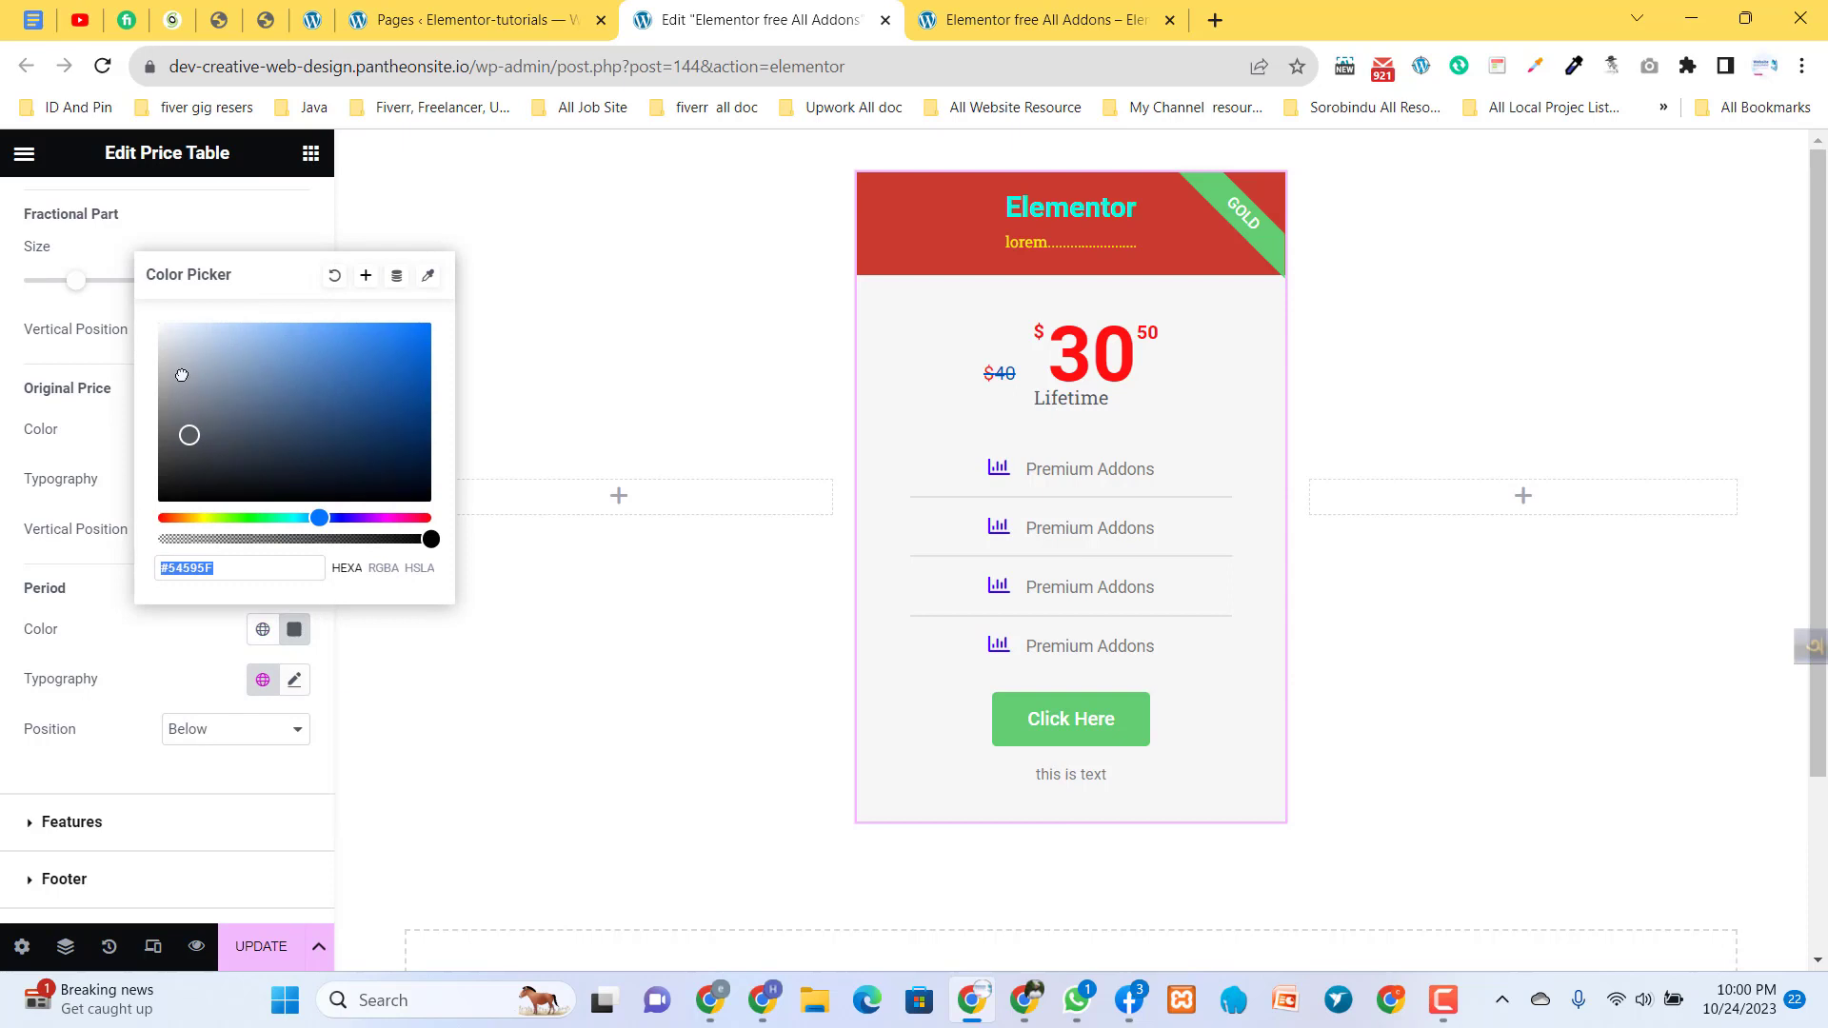
text(#101010)
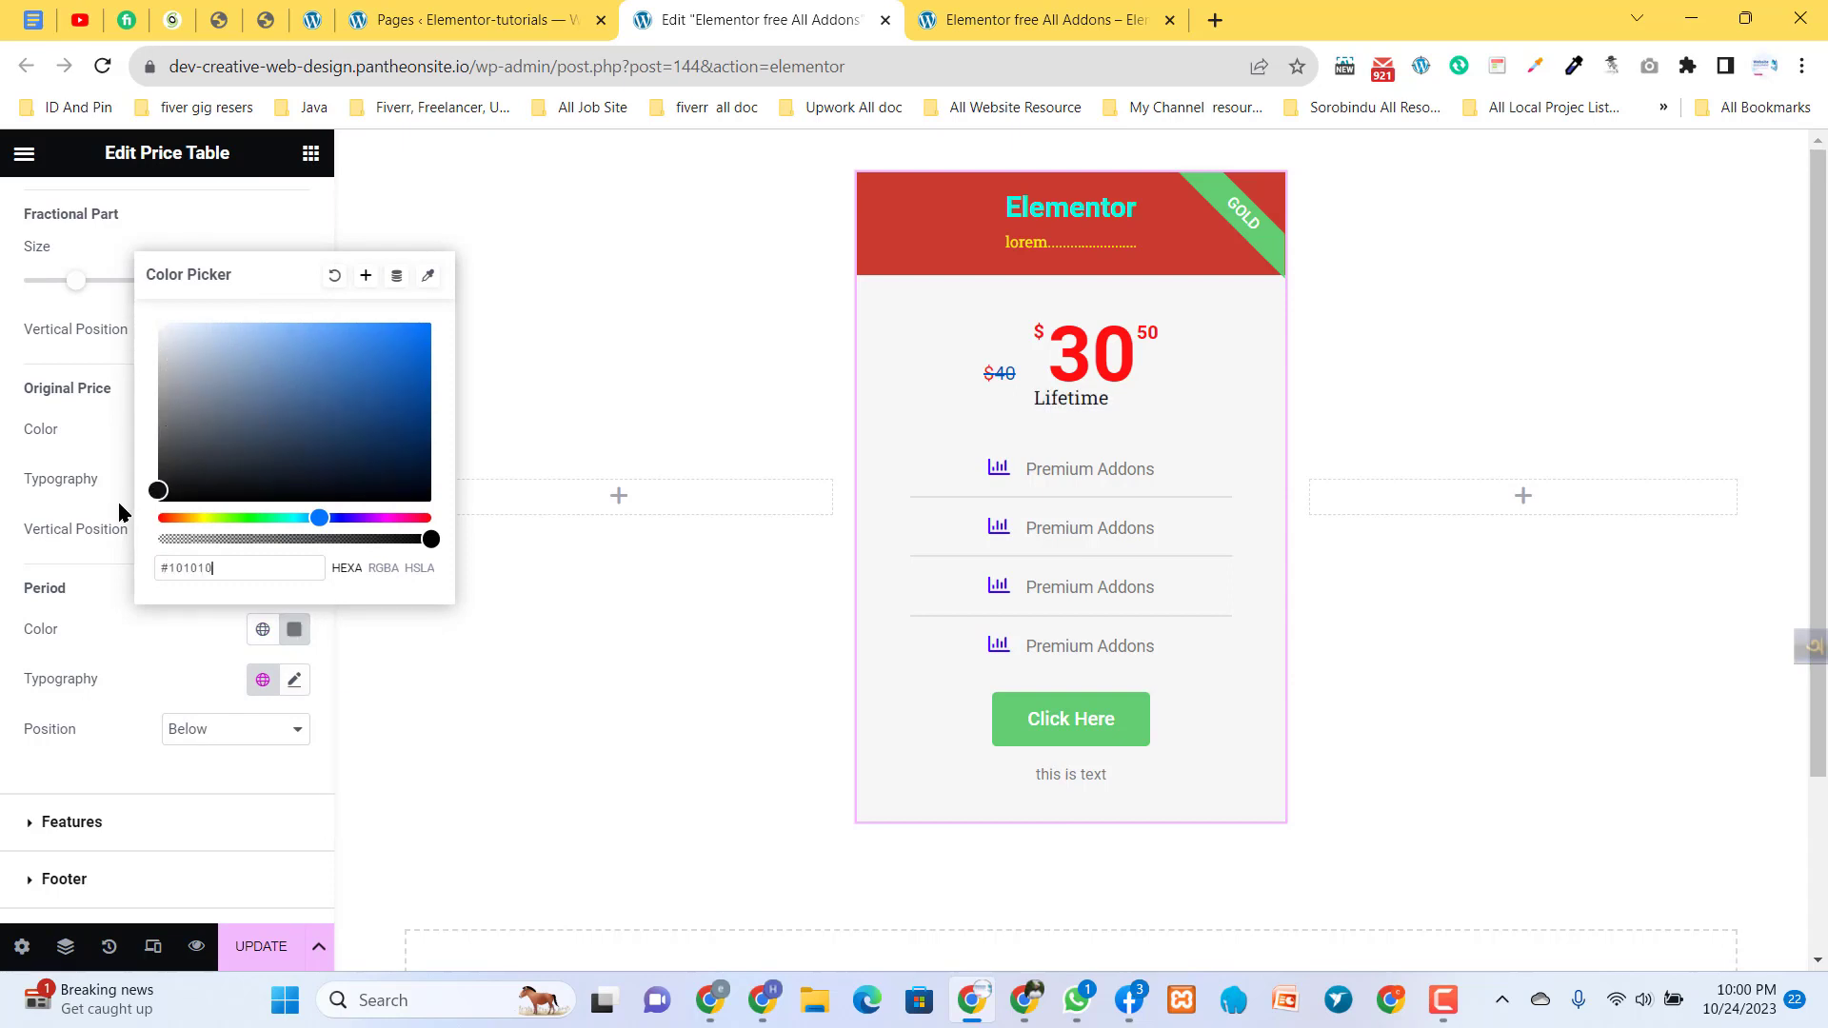
drag(118, 502, 122, 507)
- Try pink #ED0091 as the period text's color and undo the change
drag(346, 392, 476, 320)
drag(404, 428, 403, 518)
drag(417, 361, 443, 335)
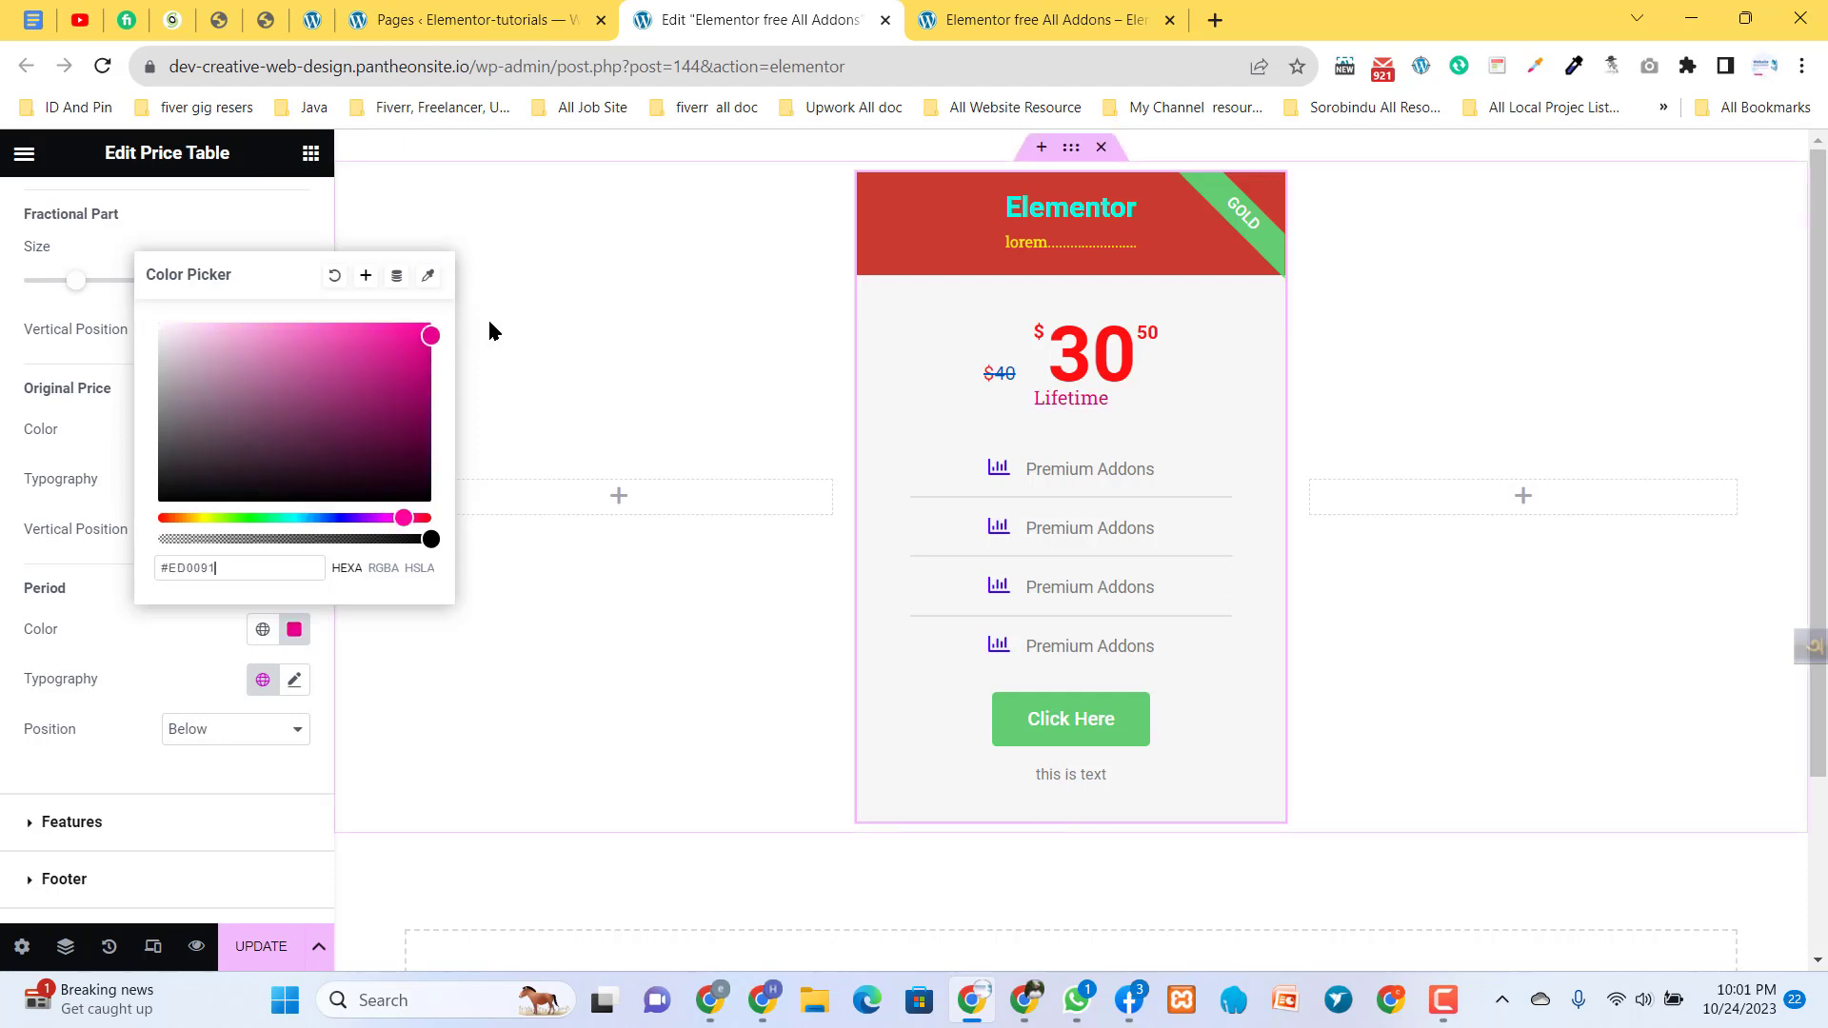
click(535, 397)
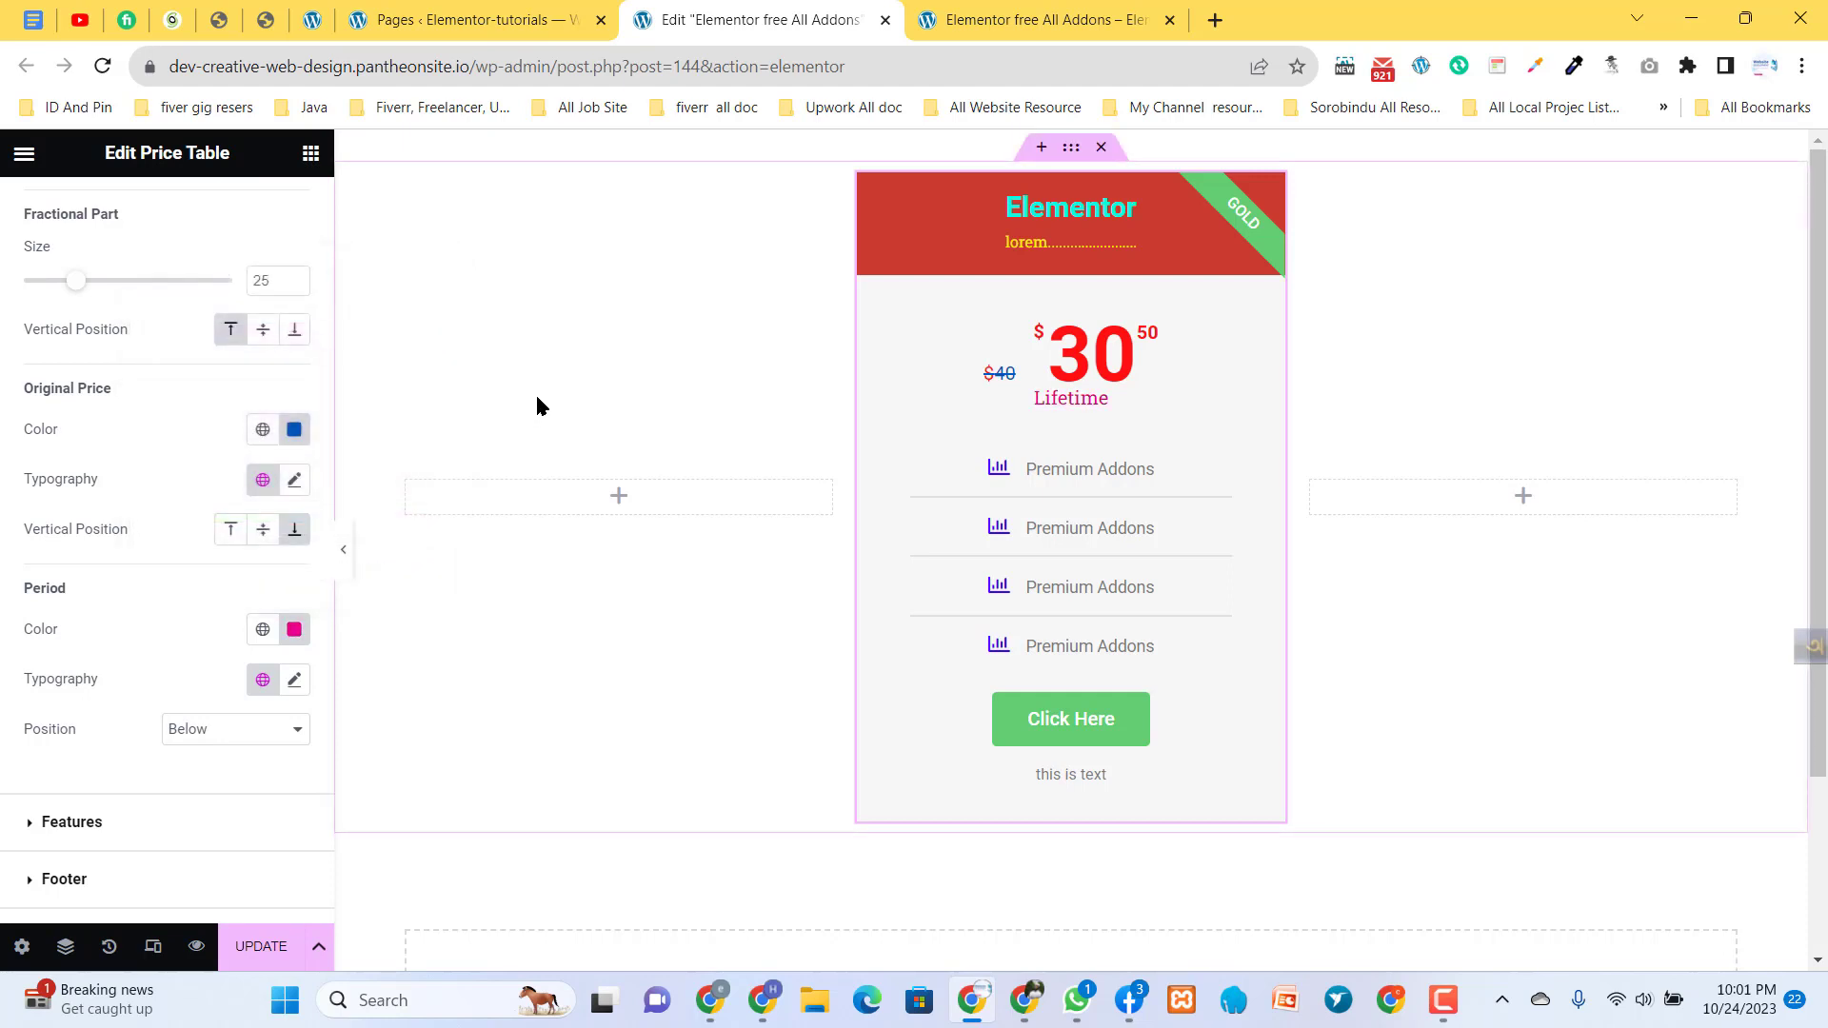
key(ctrl+z)
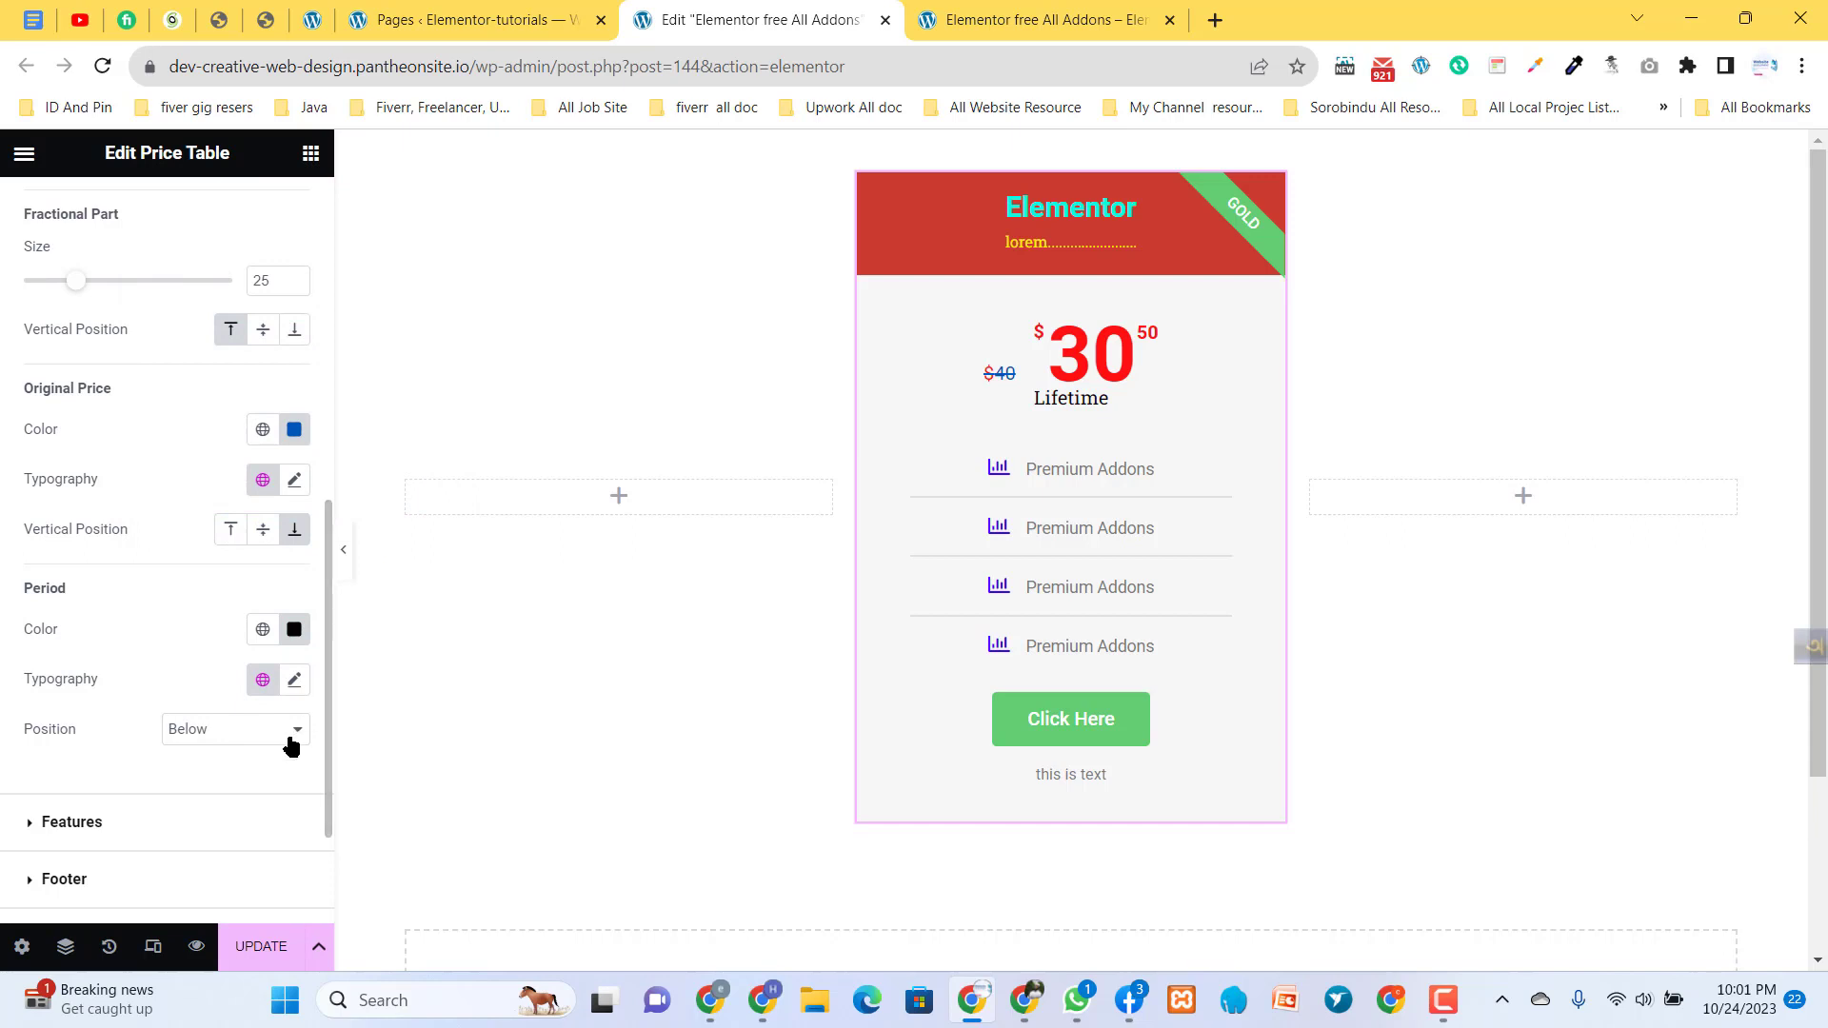
- Try placing the period text Beside the price and return its position to Below
click(245, 739)
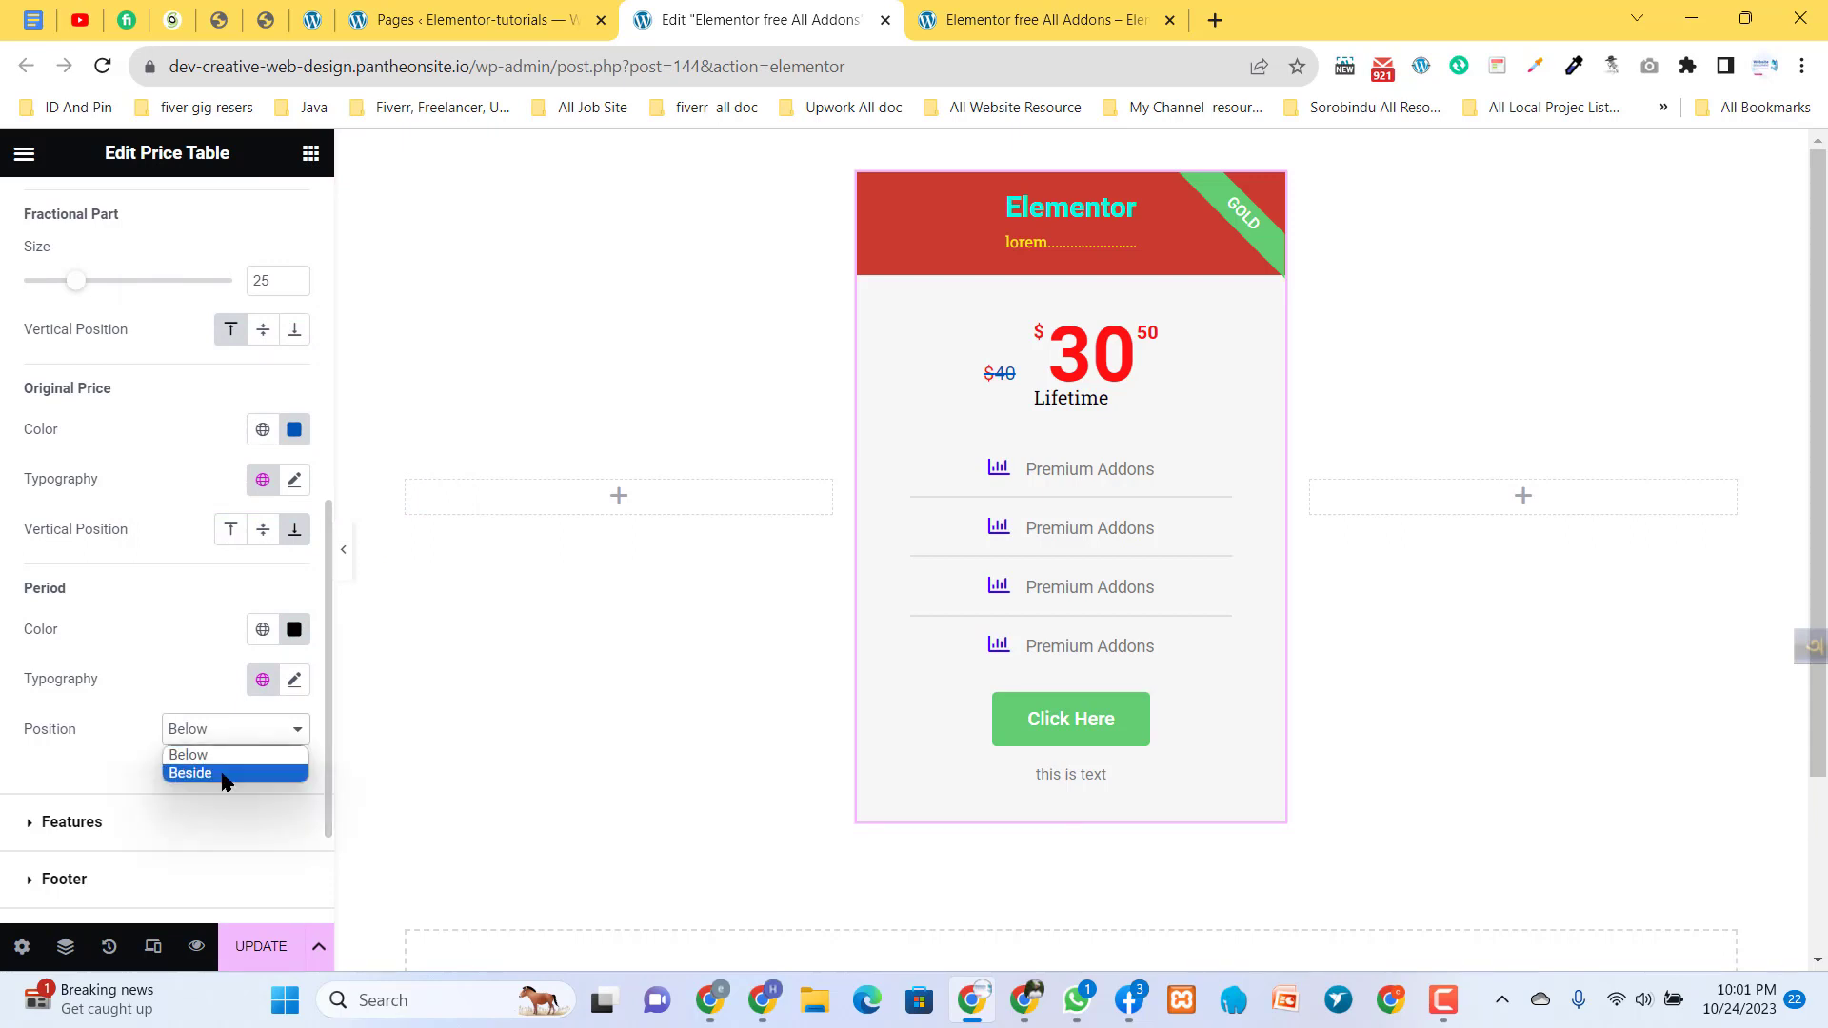
click(225, 773)
click(245, 731)
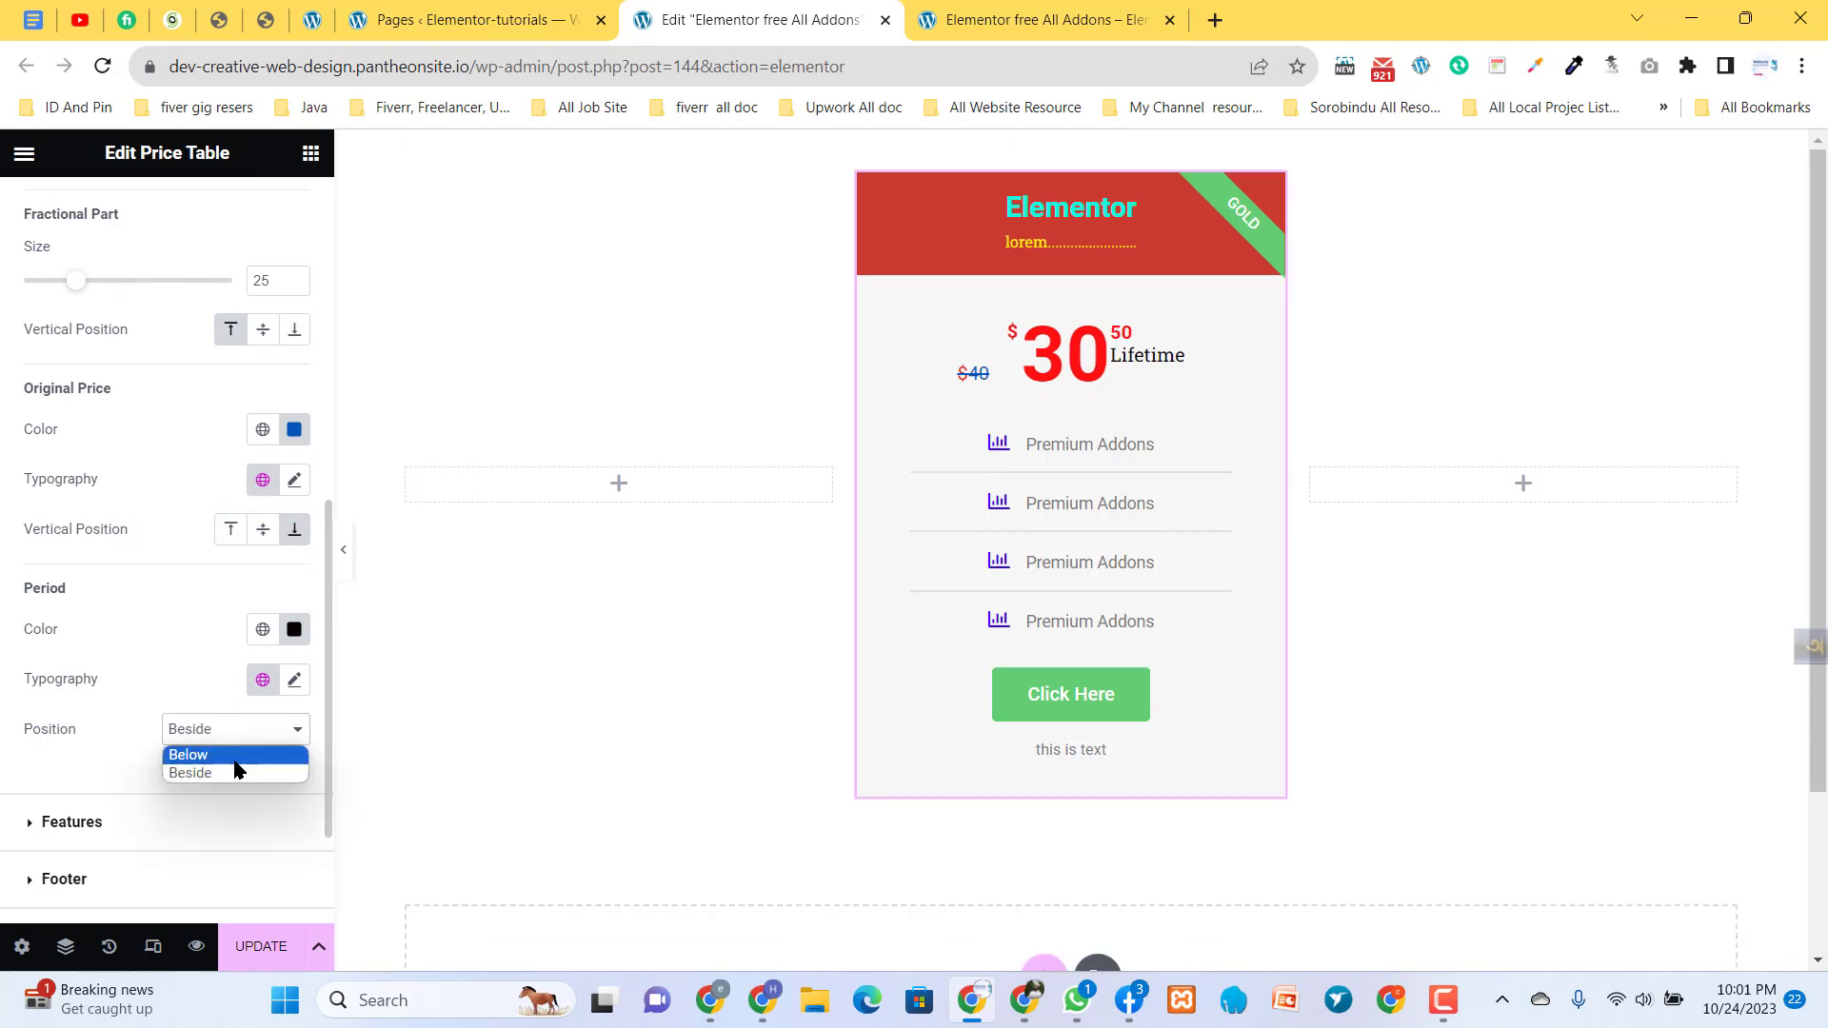
click(235, 761)
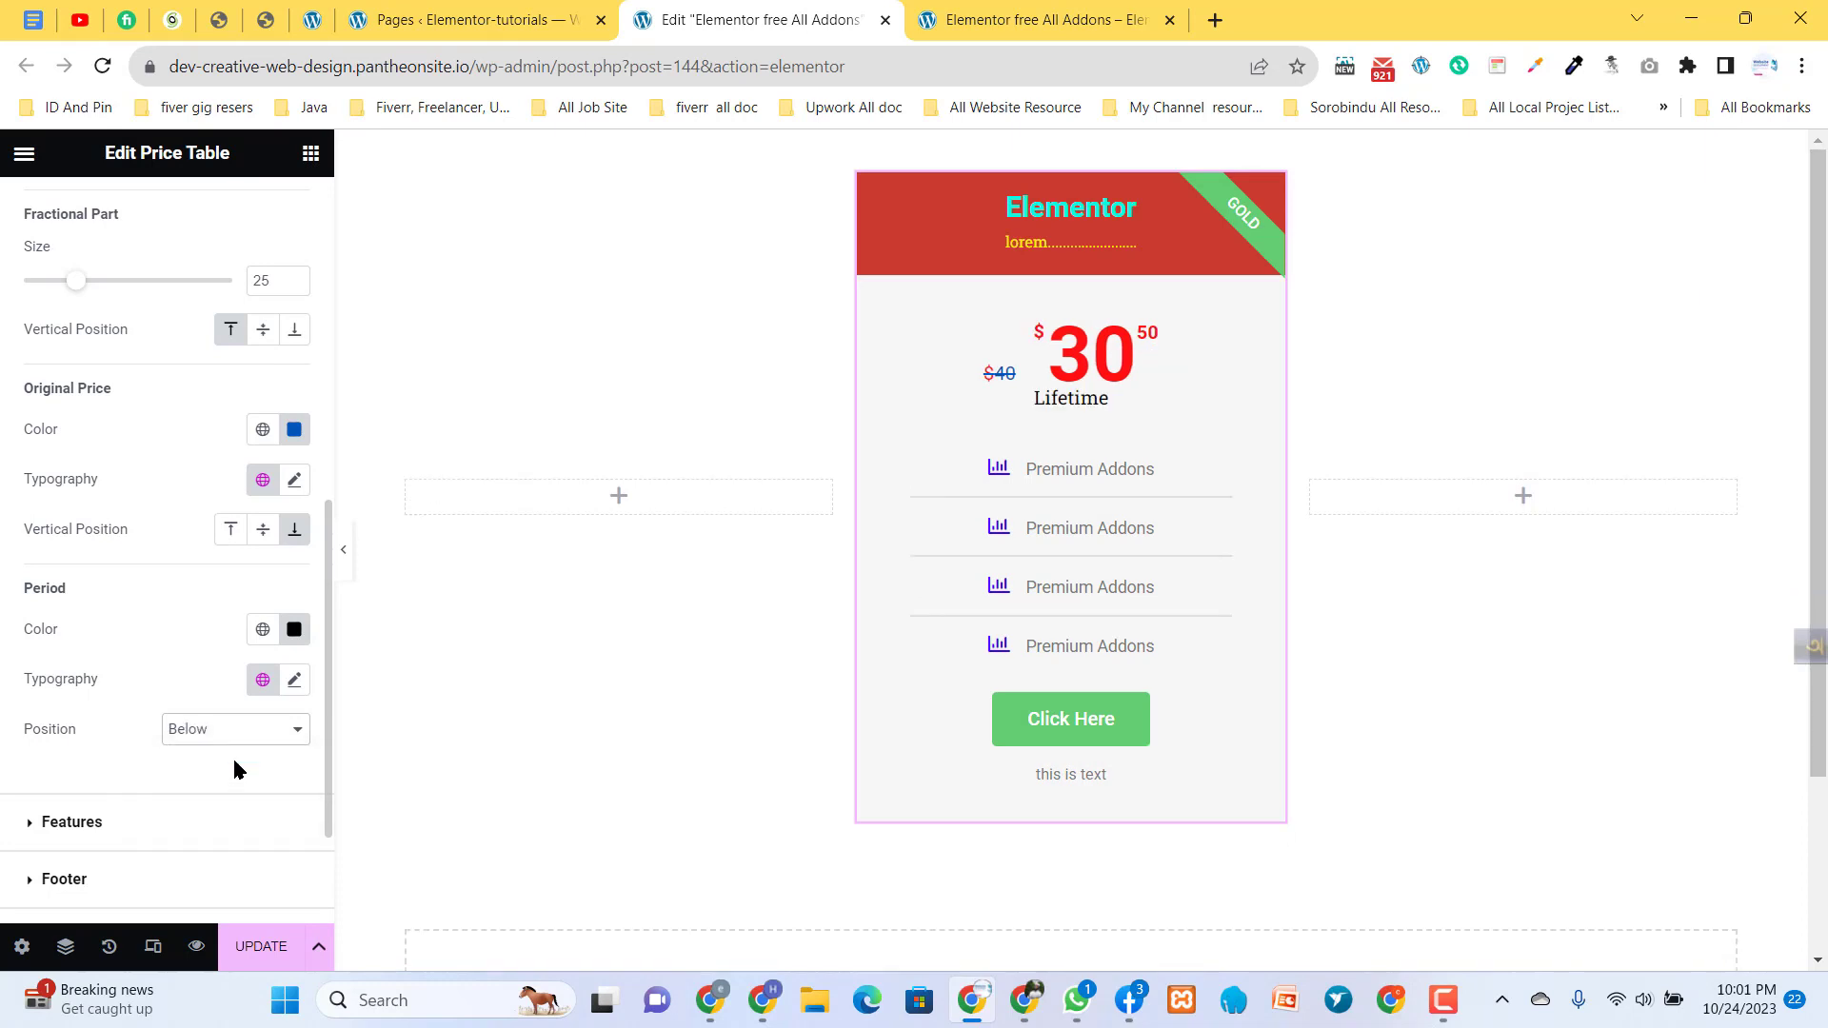
- Try gray #959090 as the features section's background color and reset it to the default
scroll(167, 782, down, 2)
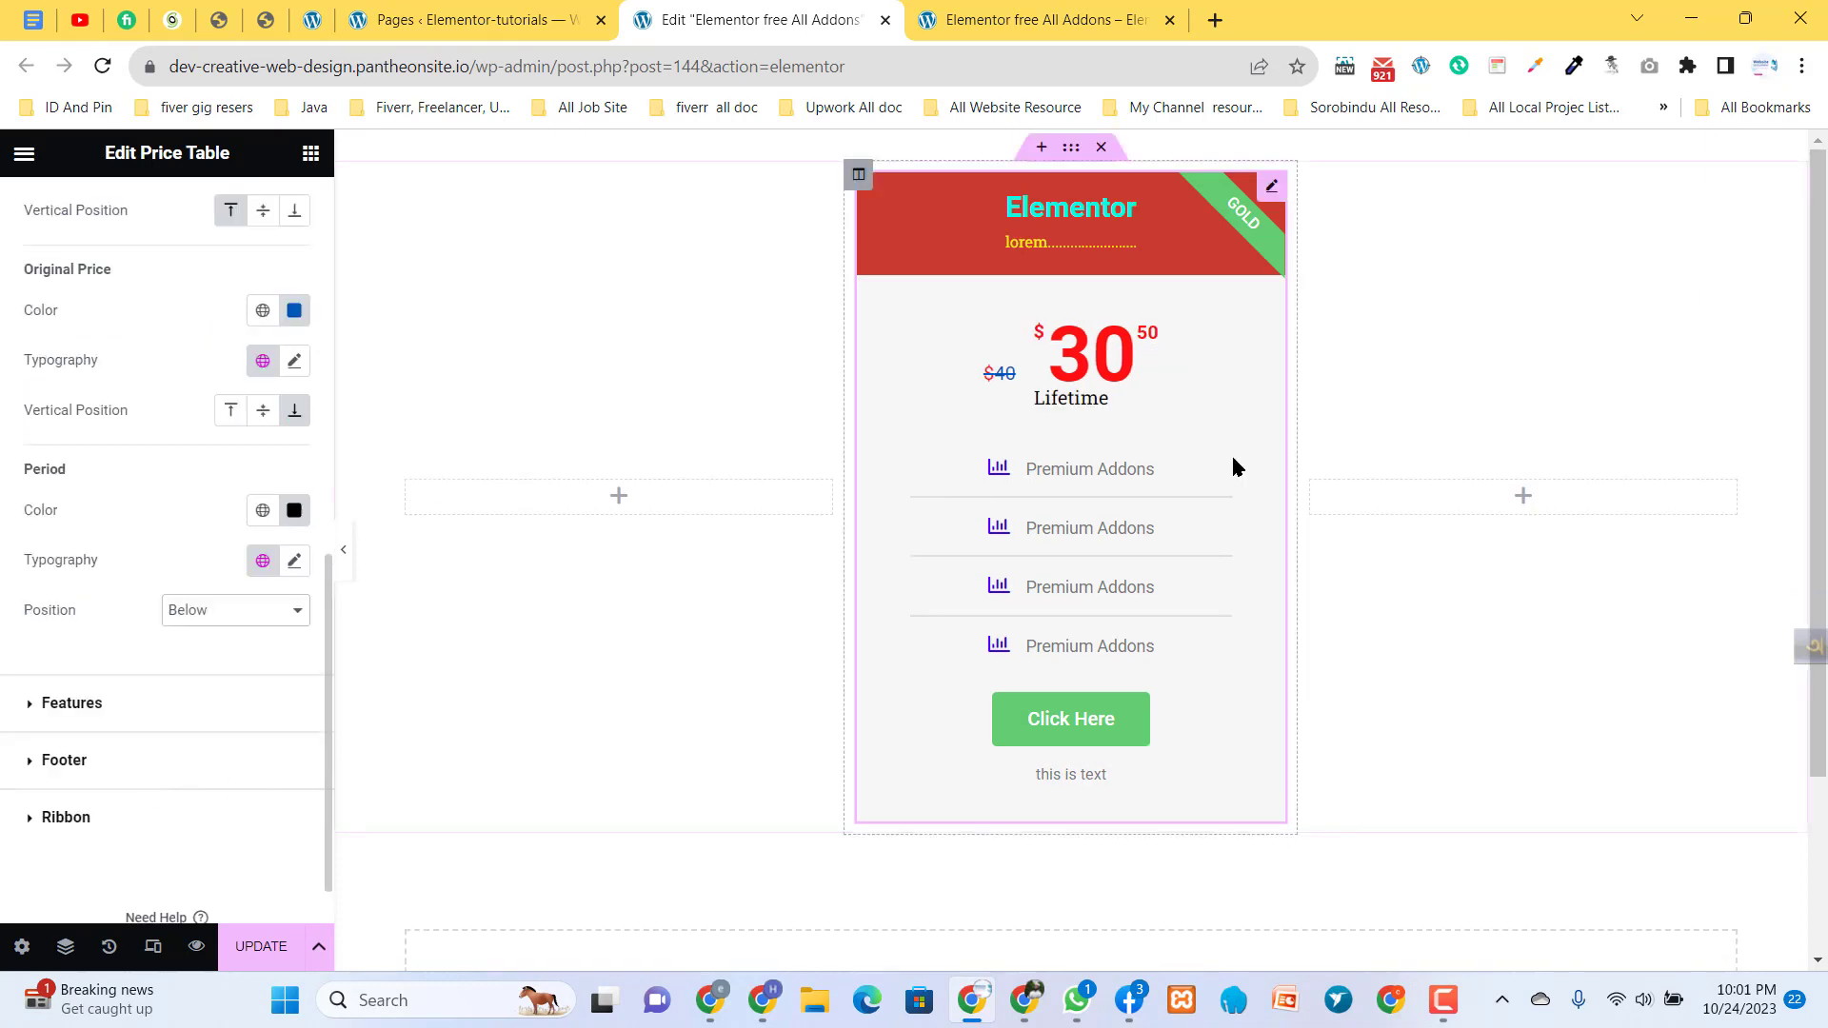
click(81, 705)
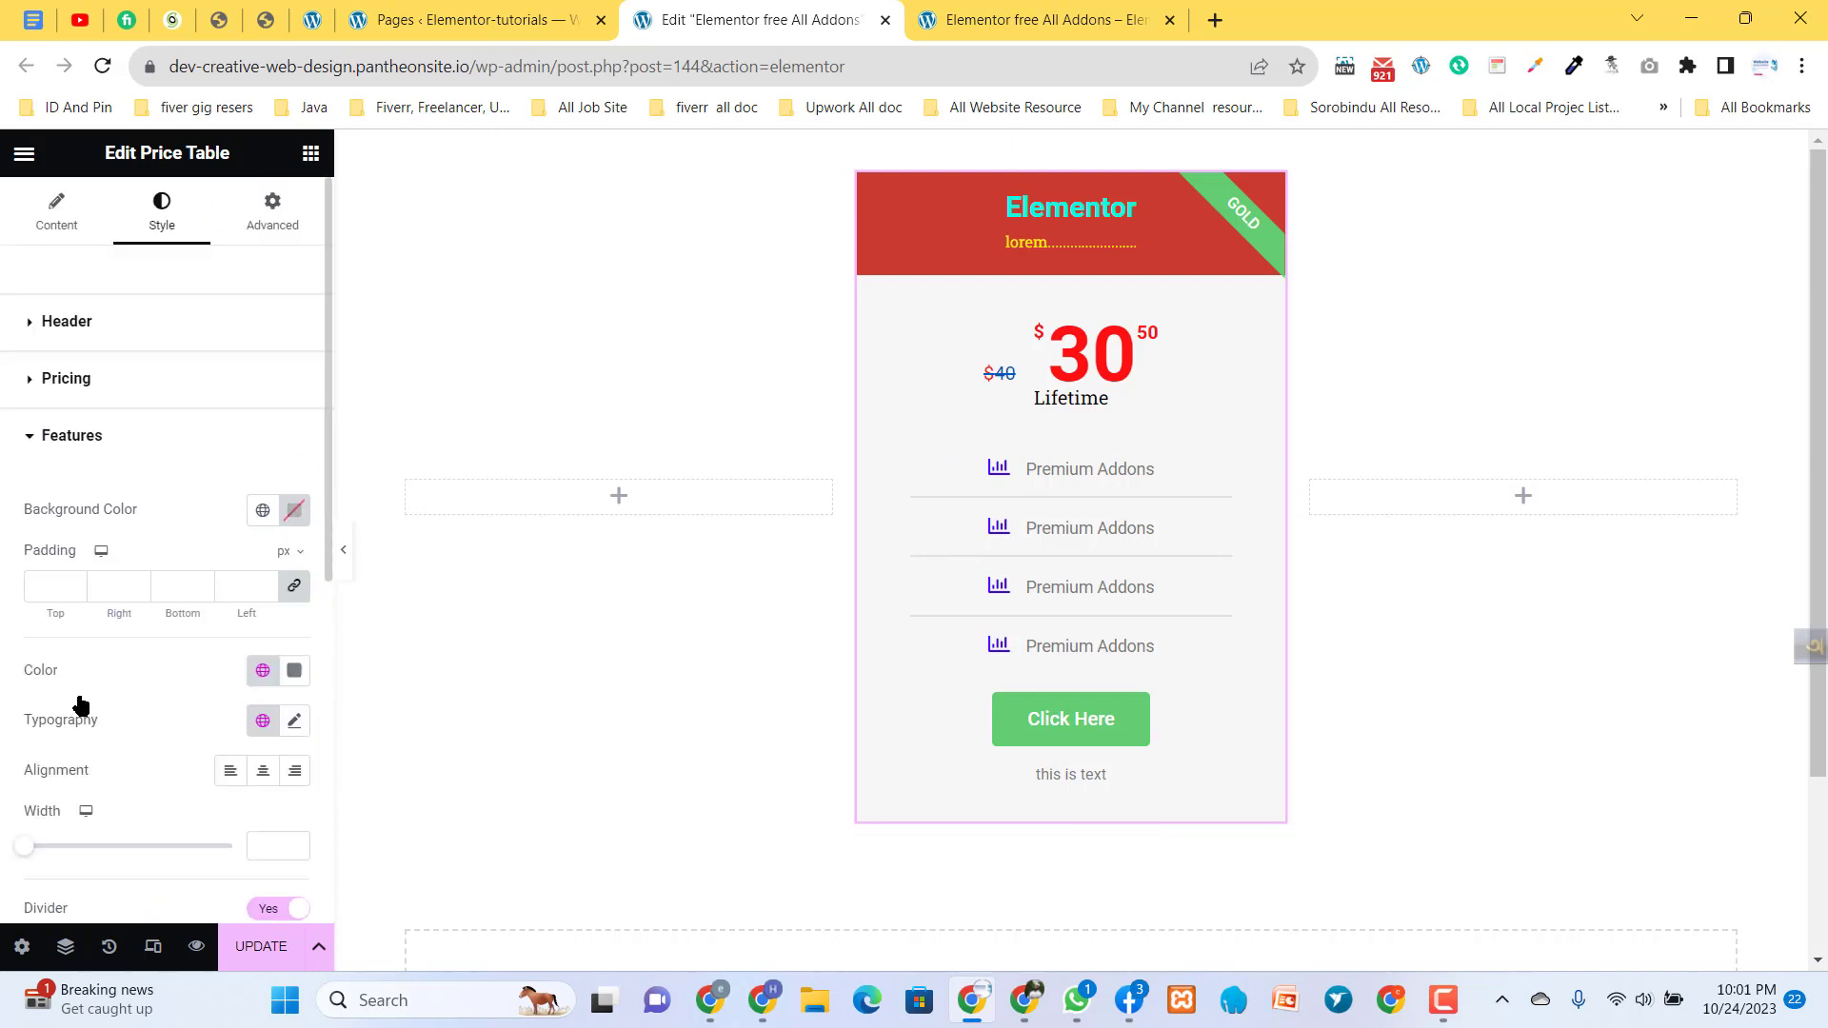
click(294, 511)
drag(384, 632, 166, 681)
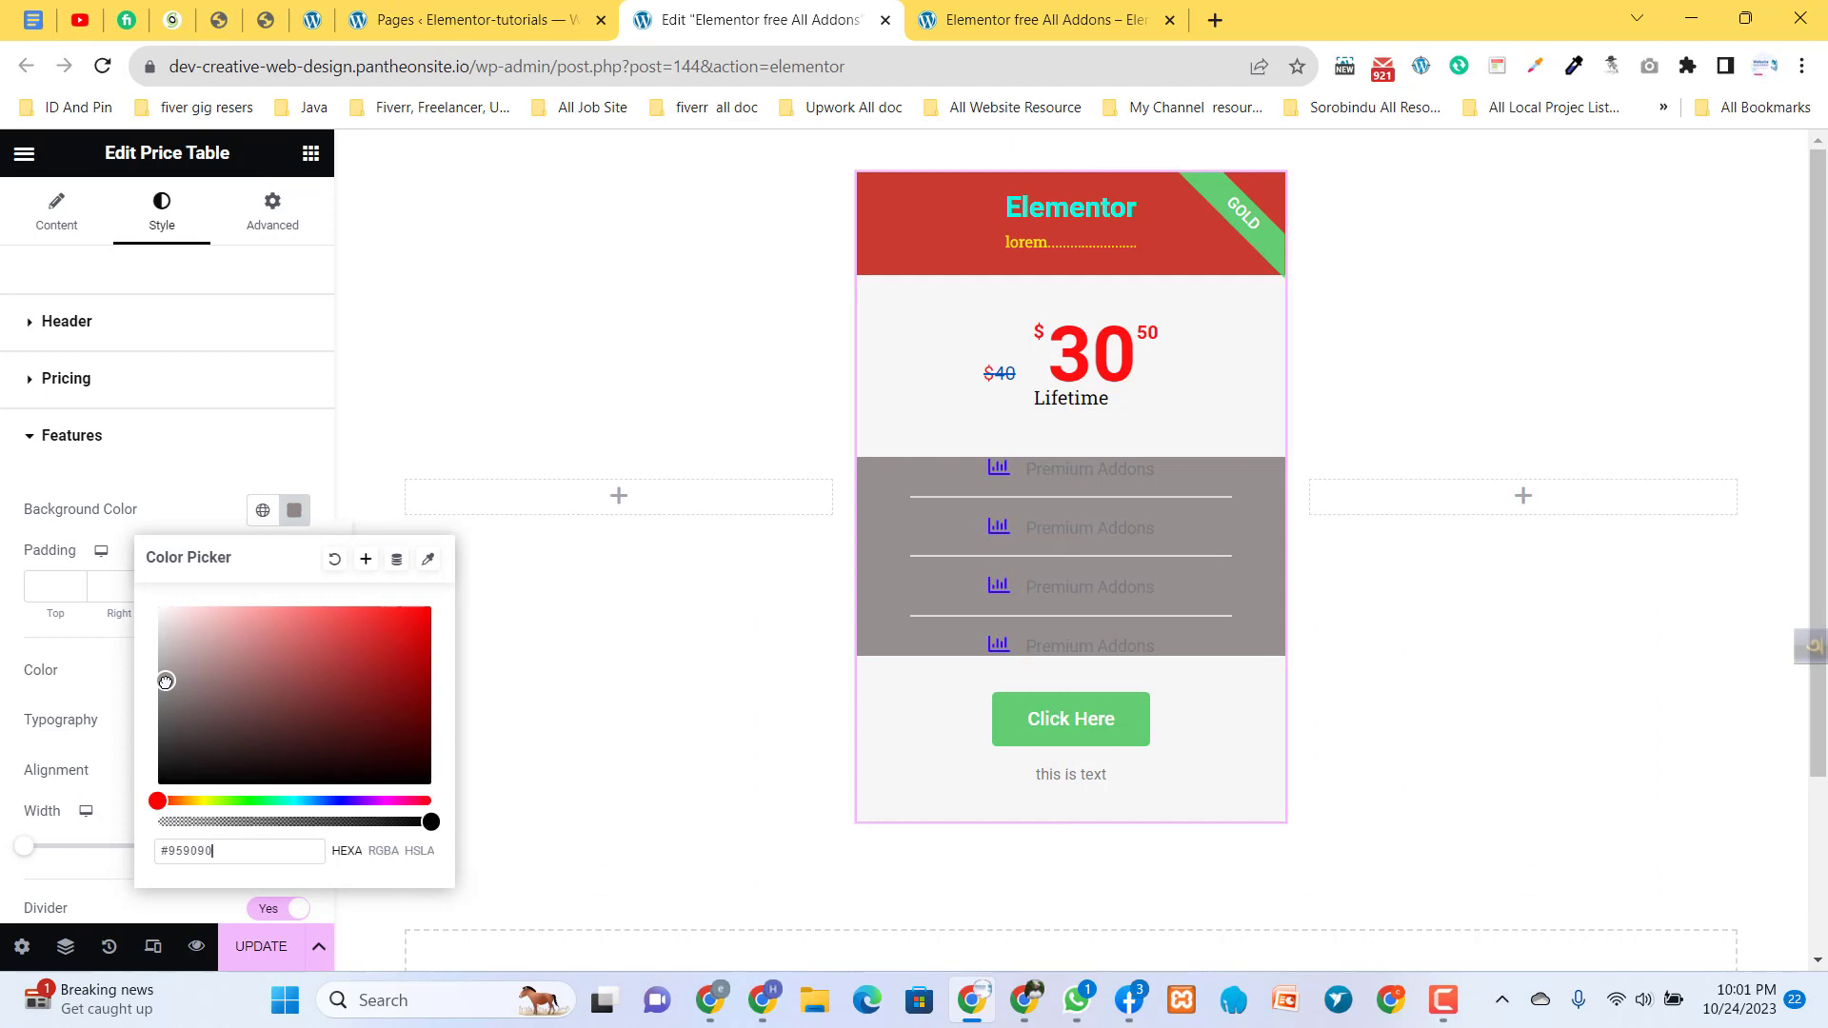
click(334, 560)
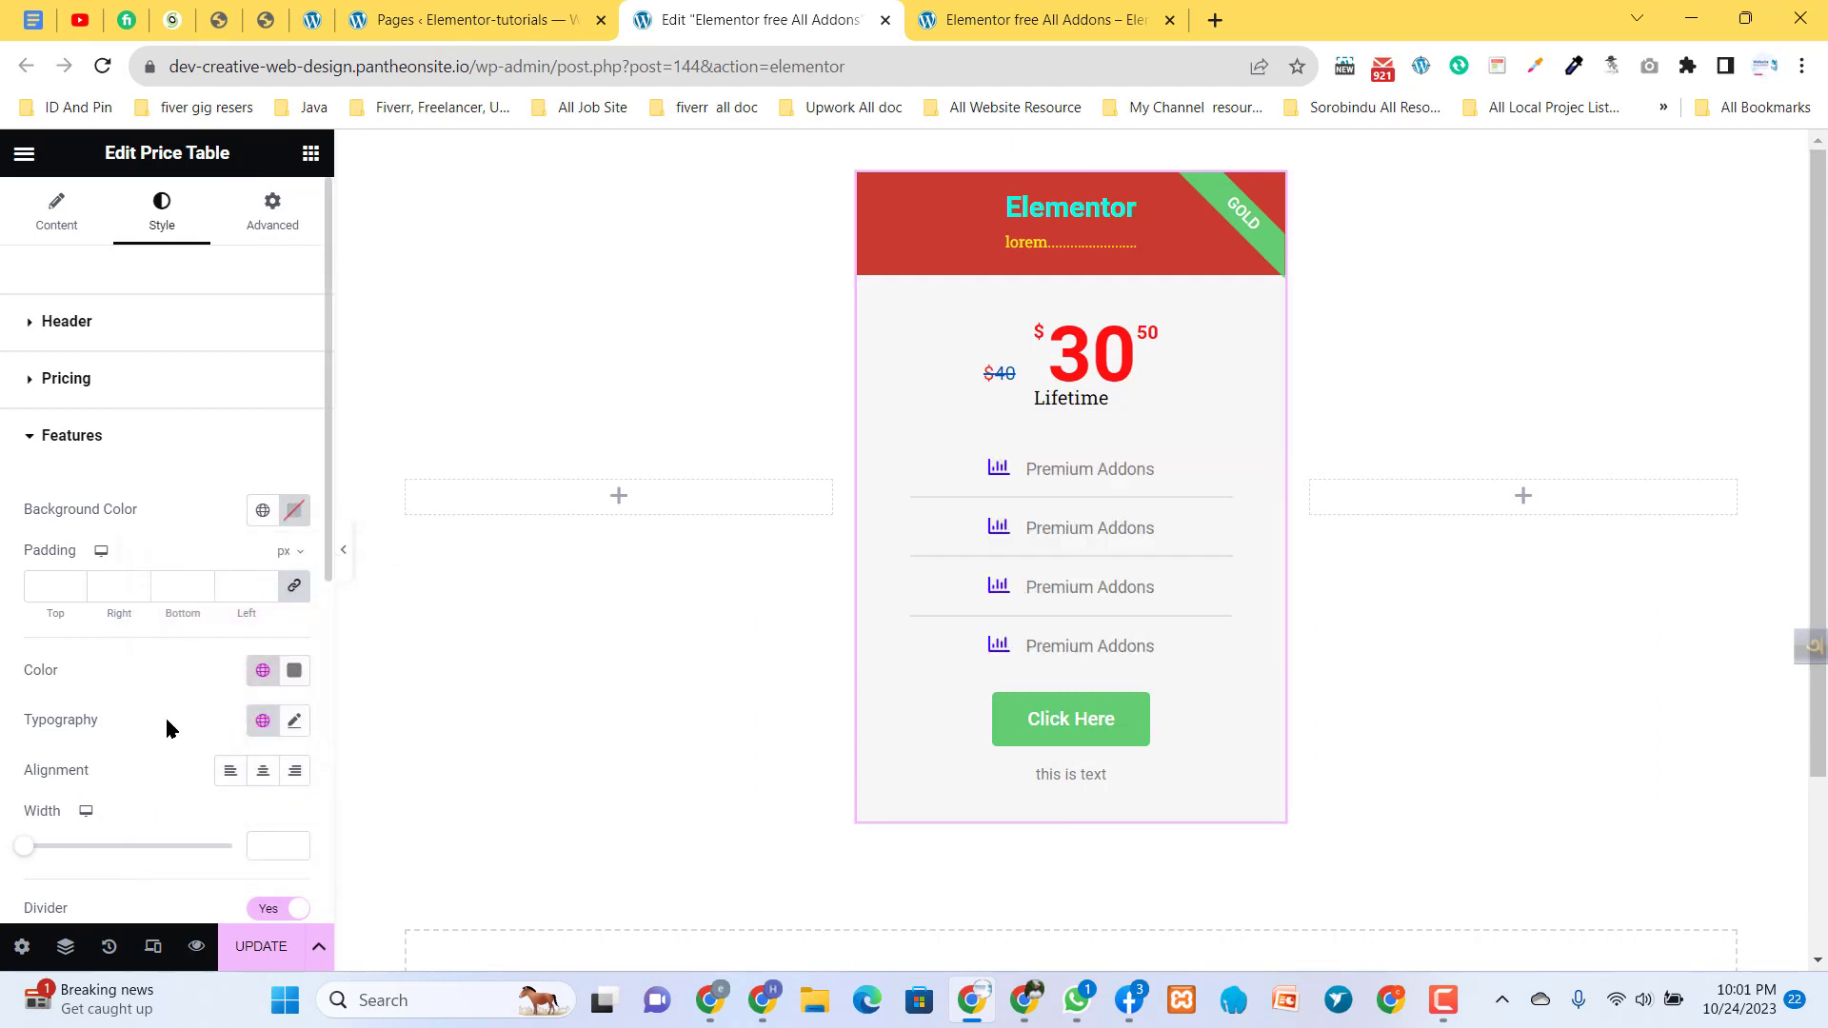
- Set the feature list's text color to red #E21414
click(295, 680)
drag(359, 448, 406, 384)
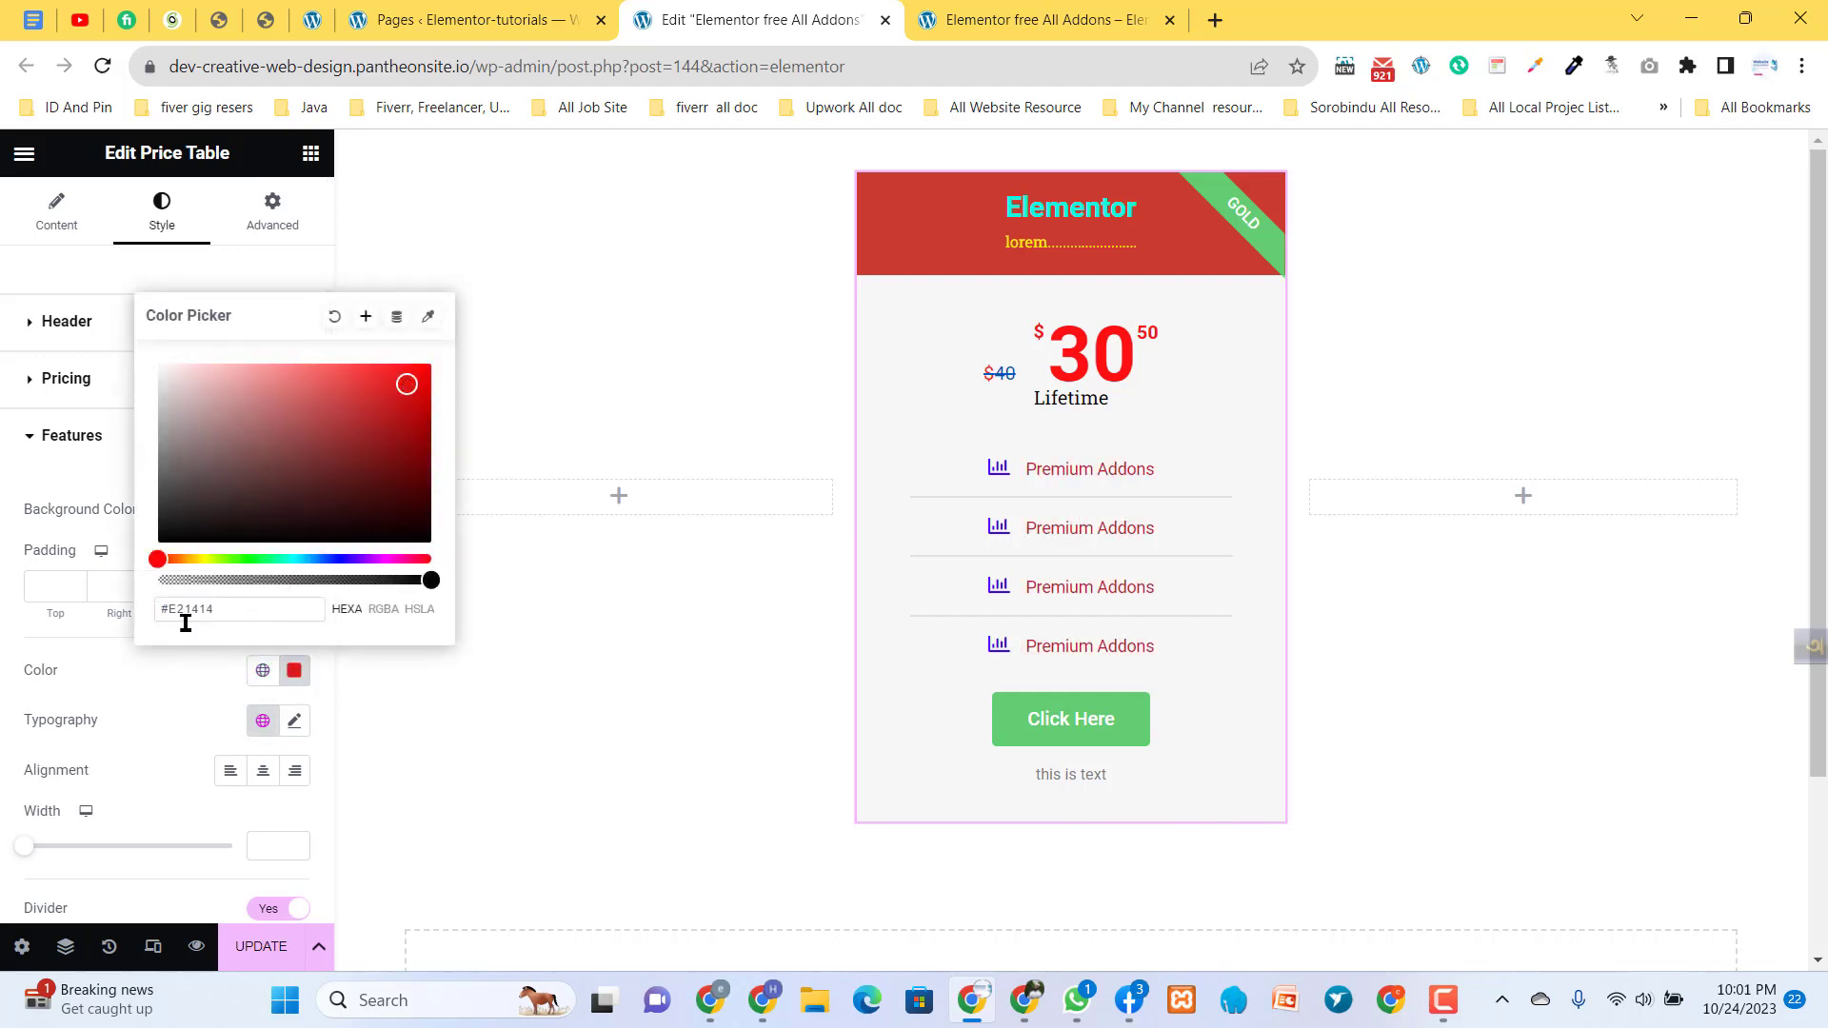
click(171, 664)
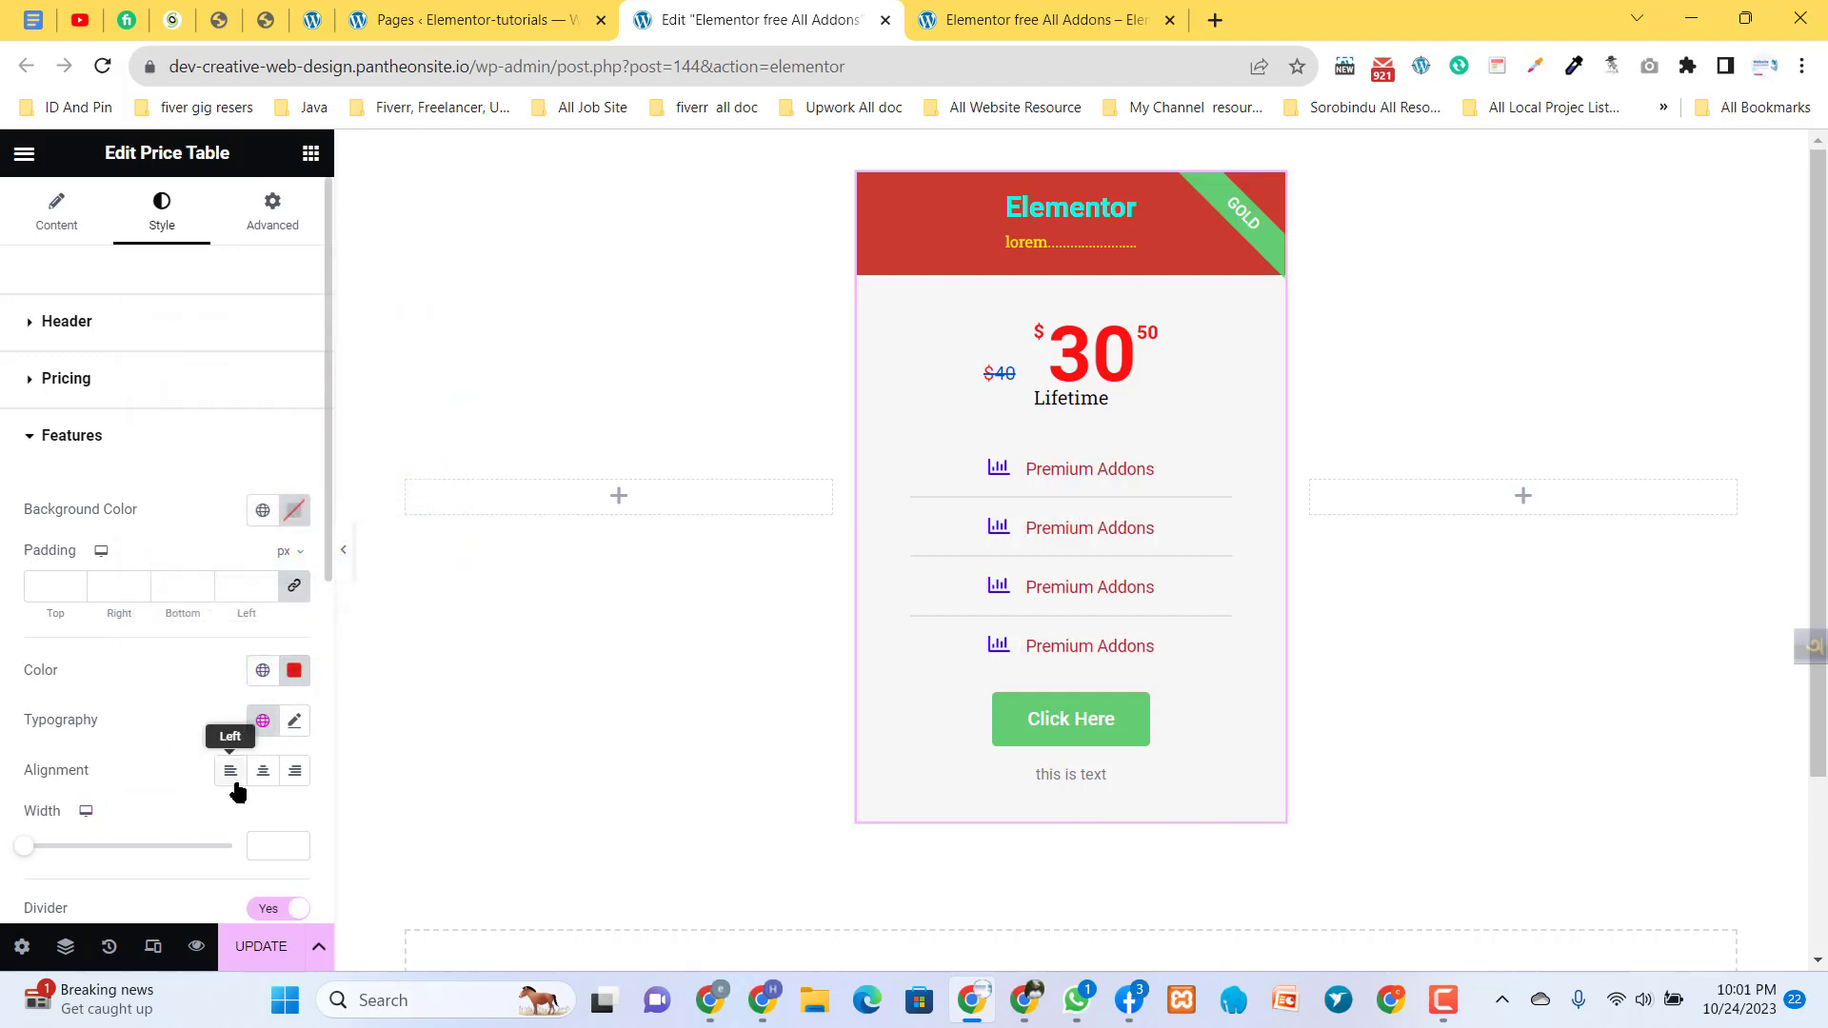
- Try right alignment for the feature list, center it instead and set the features width to 58
click(295, 771)
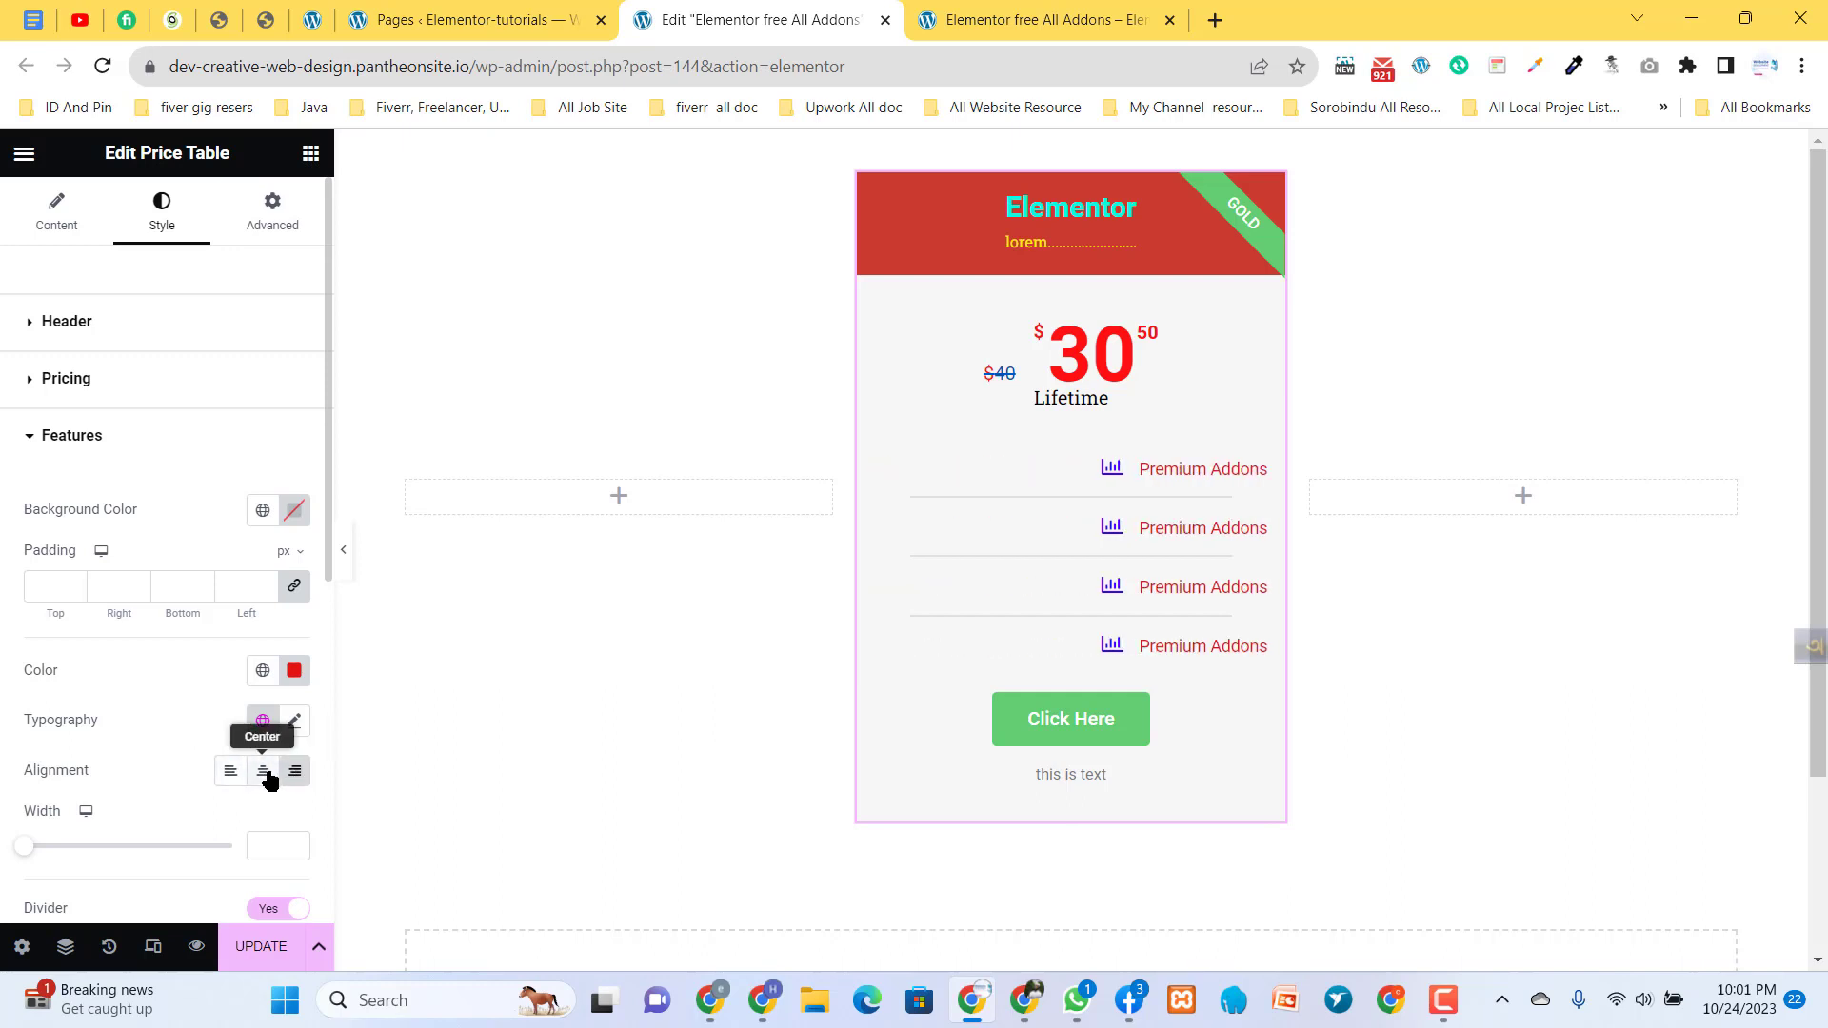
click(266, 776)
drag(32, 859, 144, 878)
- Switch the features divider off and on, try the Double style and set it to Dotted
scroll(148, 880, down, 1)
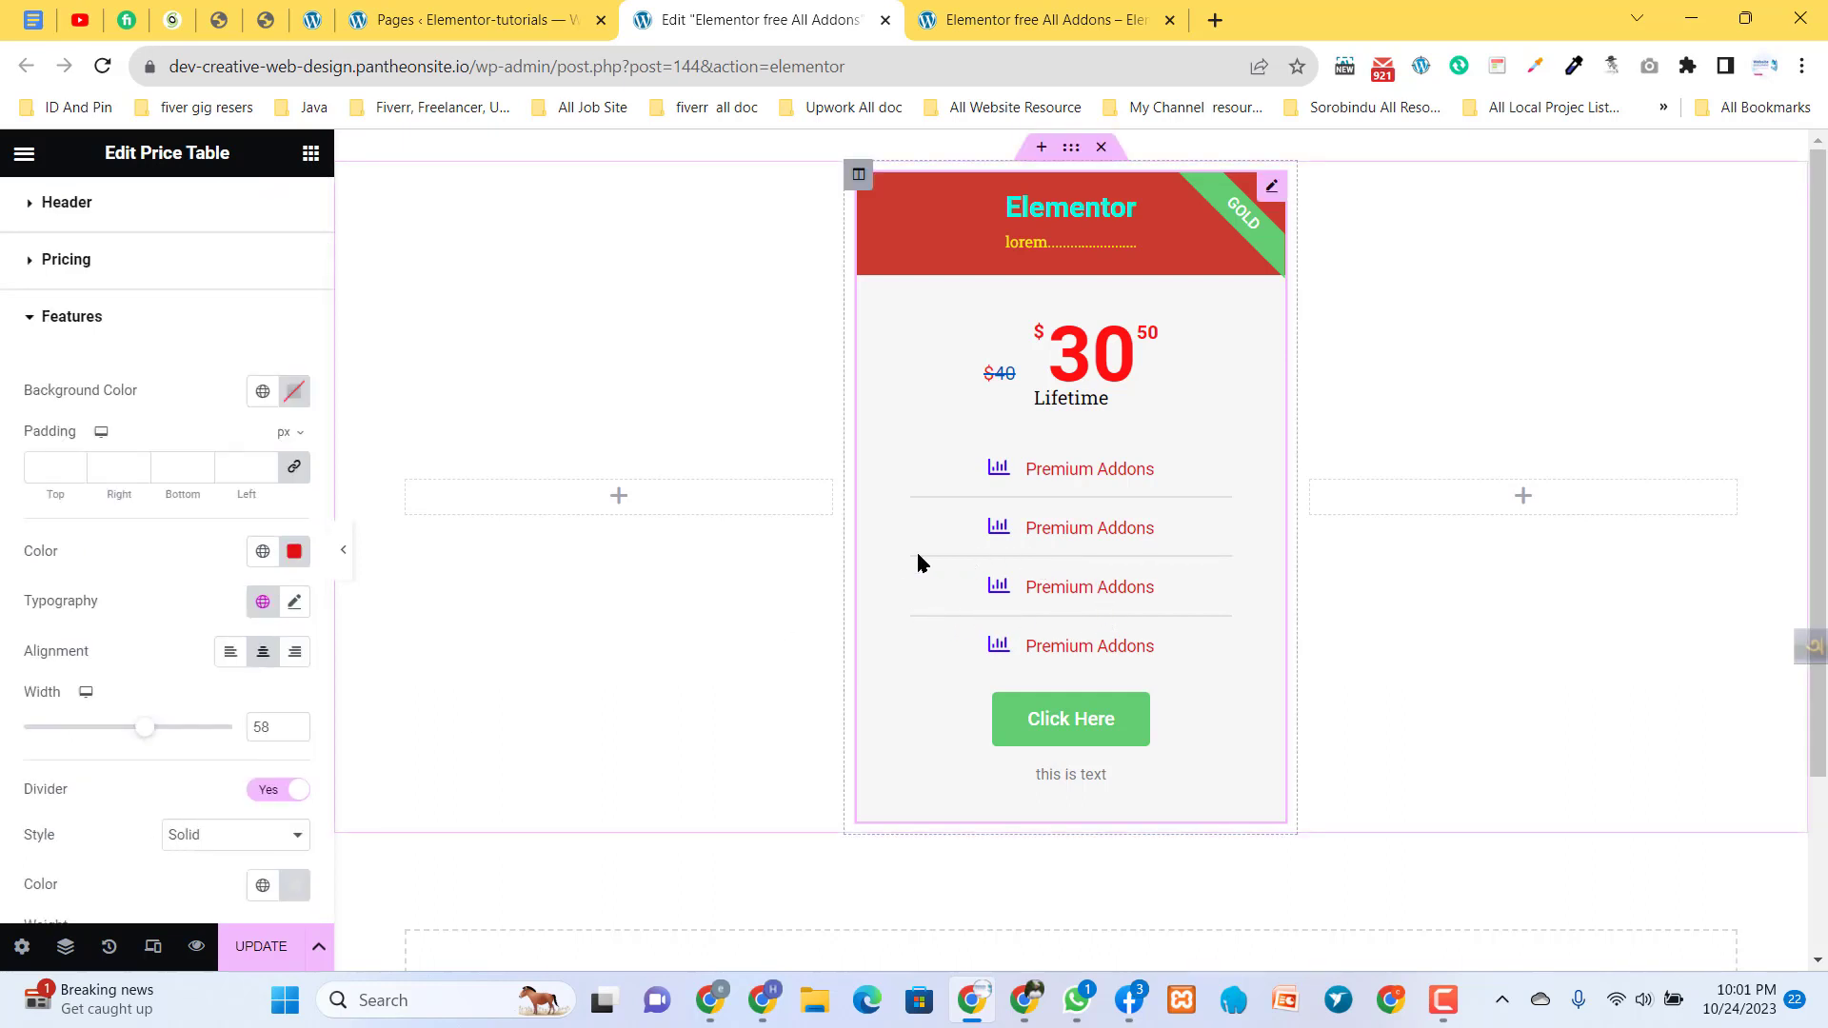
click(270, 791)
click(270, 791)
click(217, 844)
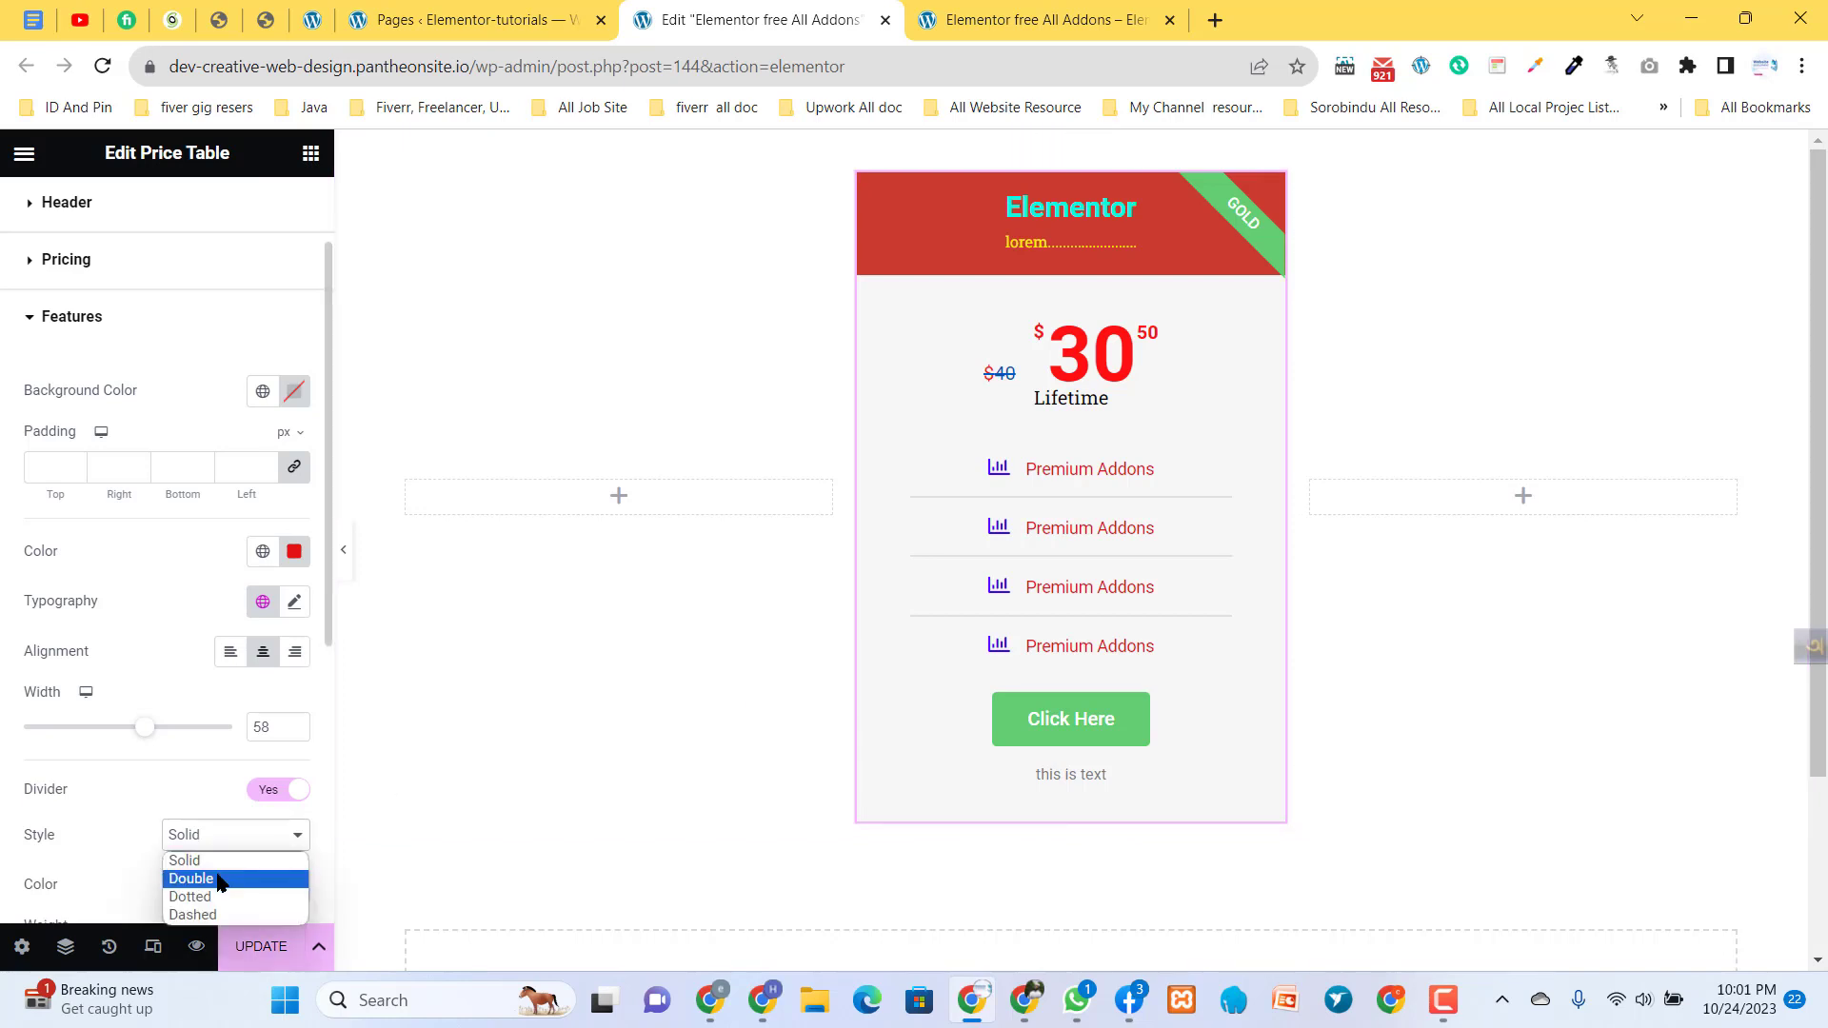
click(210, 878)
click(213, 837)
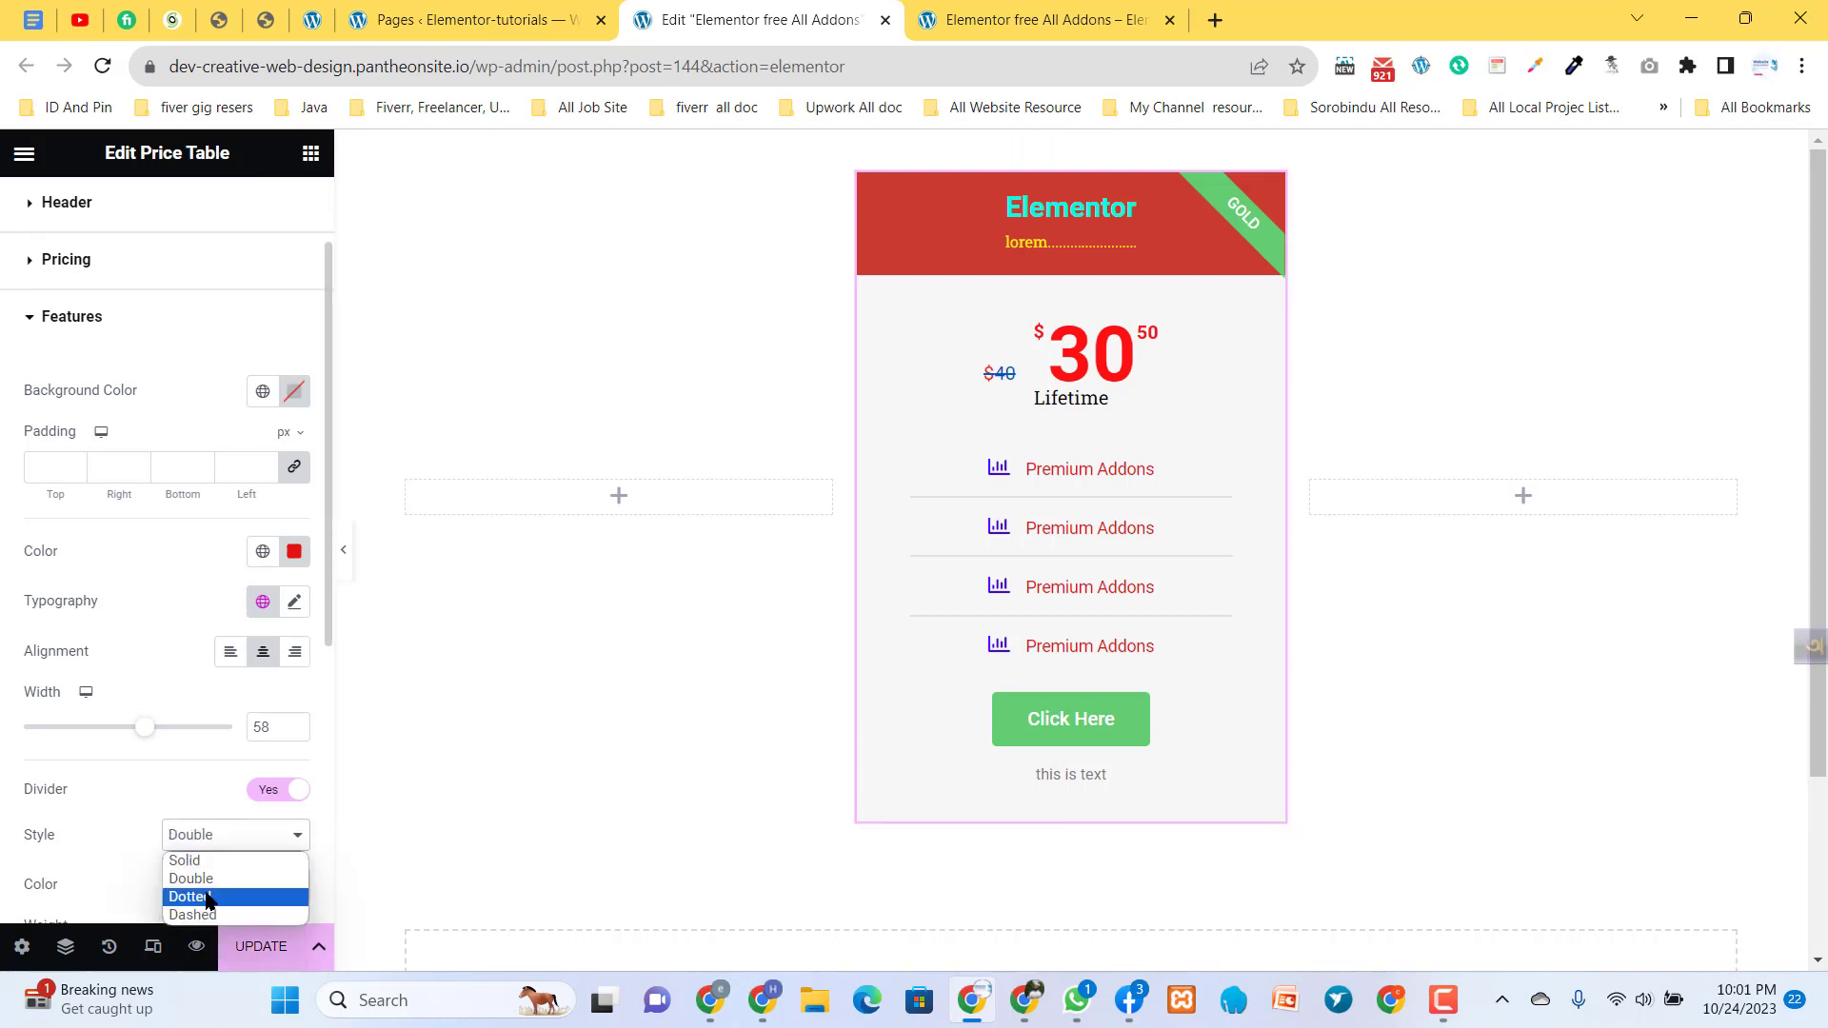
click(211, 898)
- Hide the features divider, show it again, check its remaining options and collapse the features settings
click(257, 794)
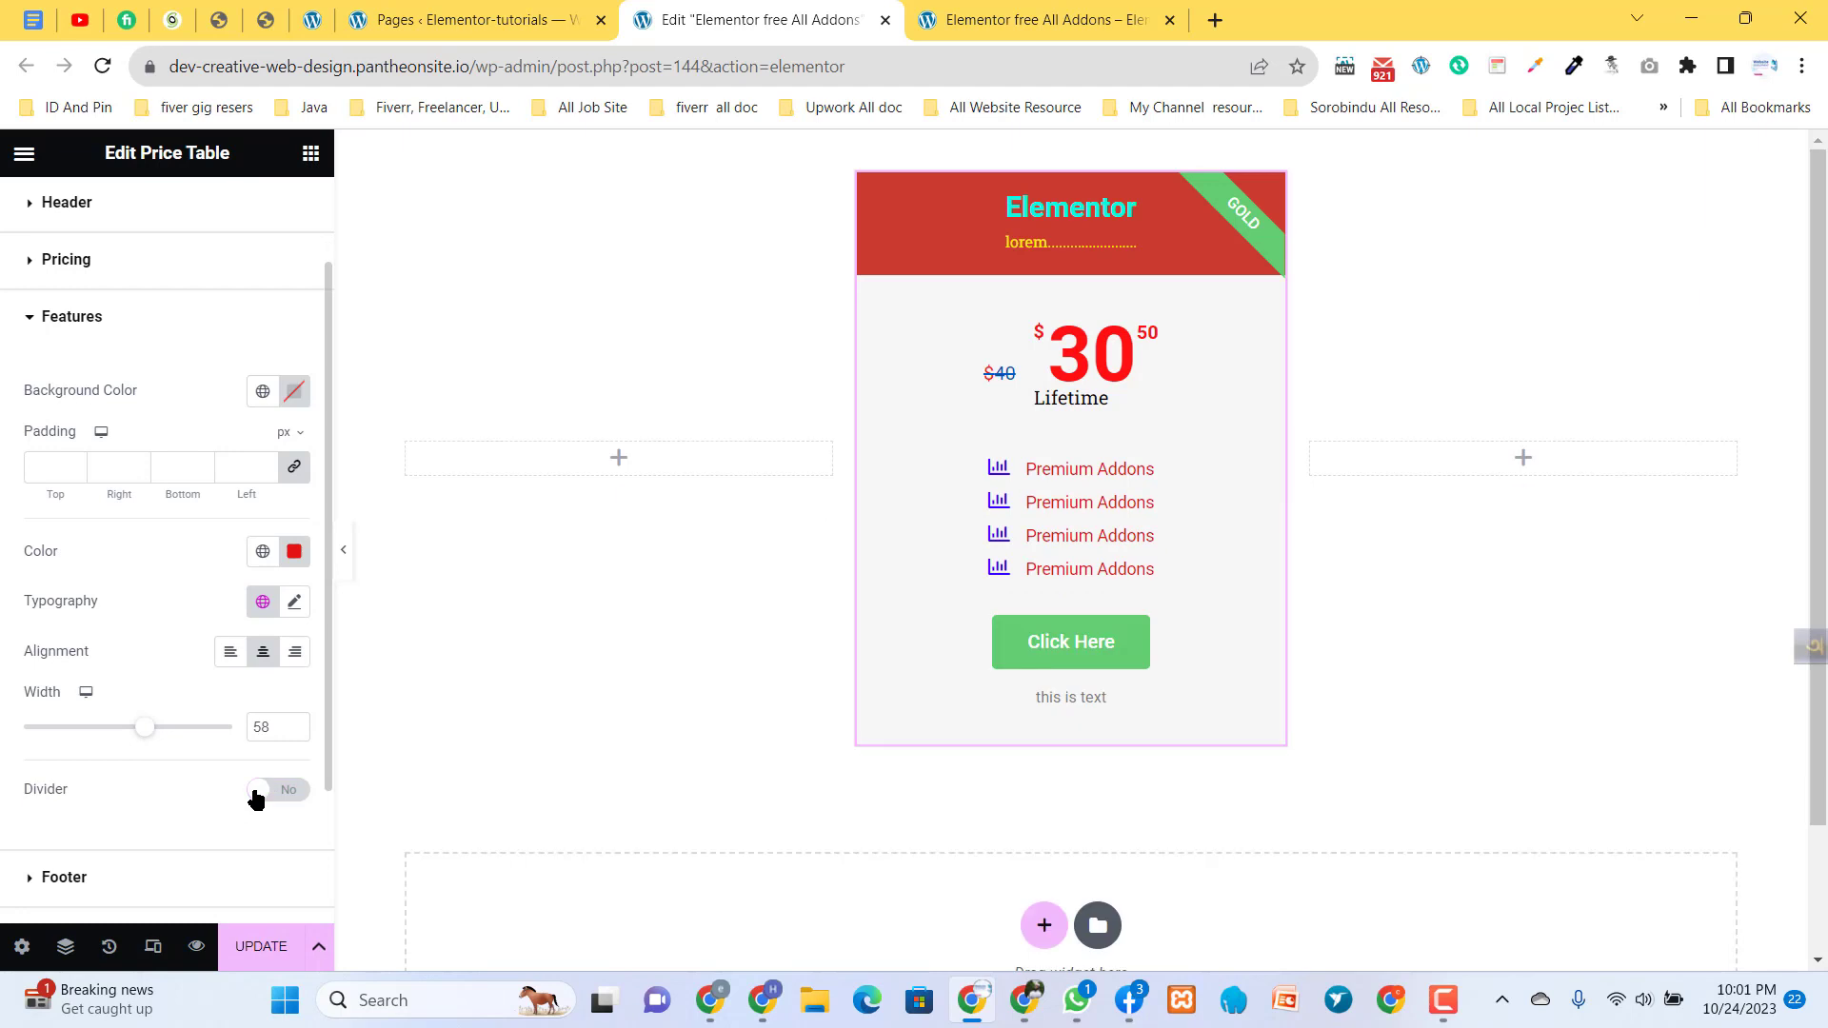
scroll(190, 809, down, 2)
click(278, 671)
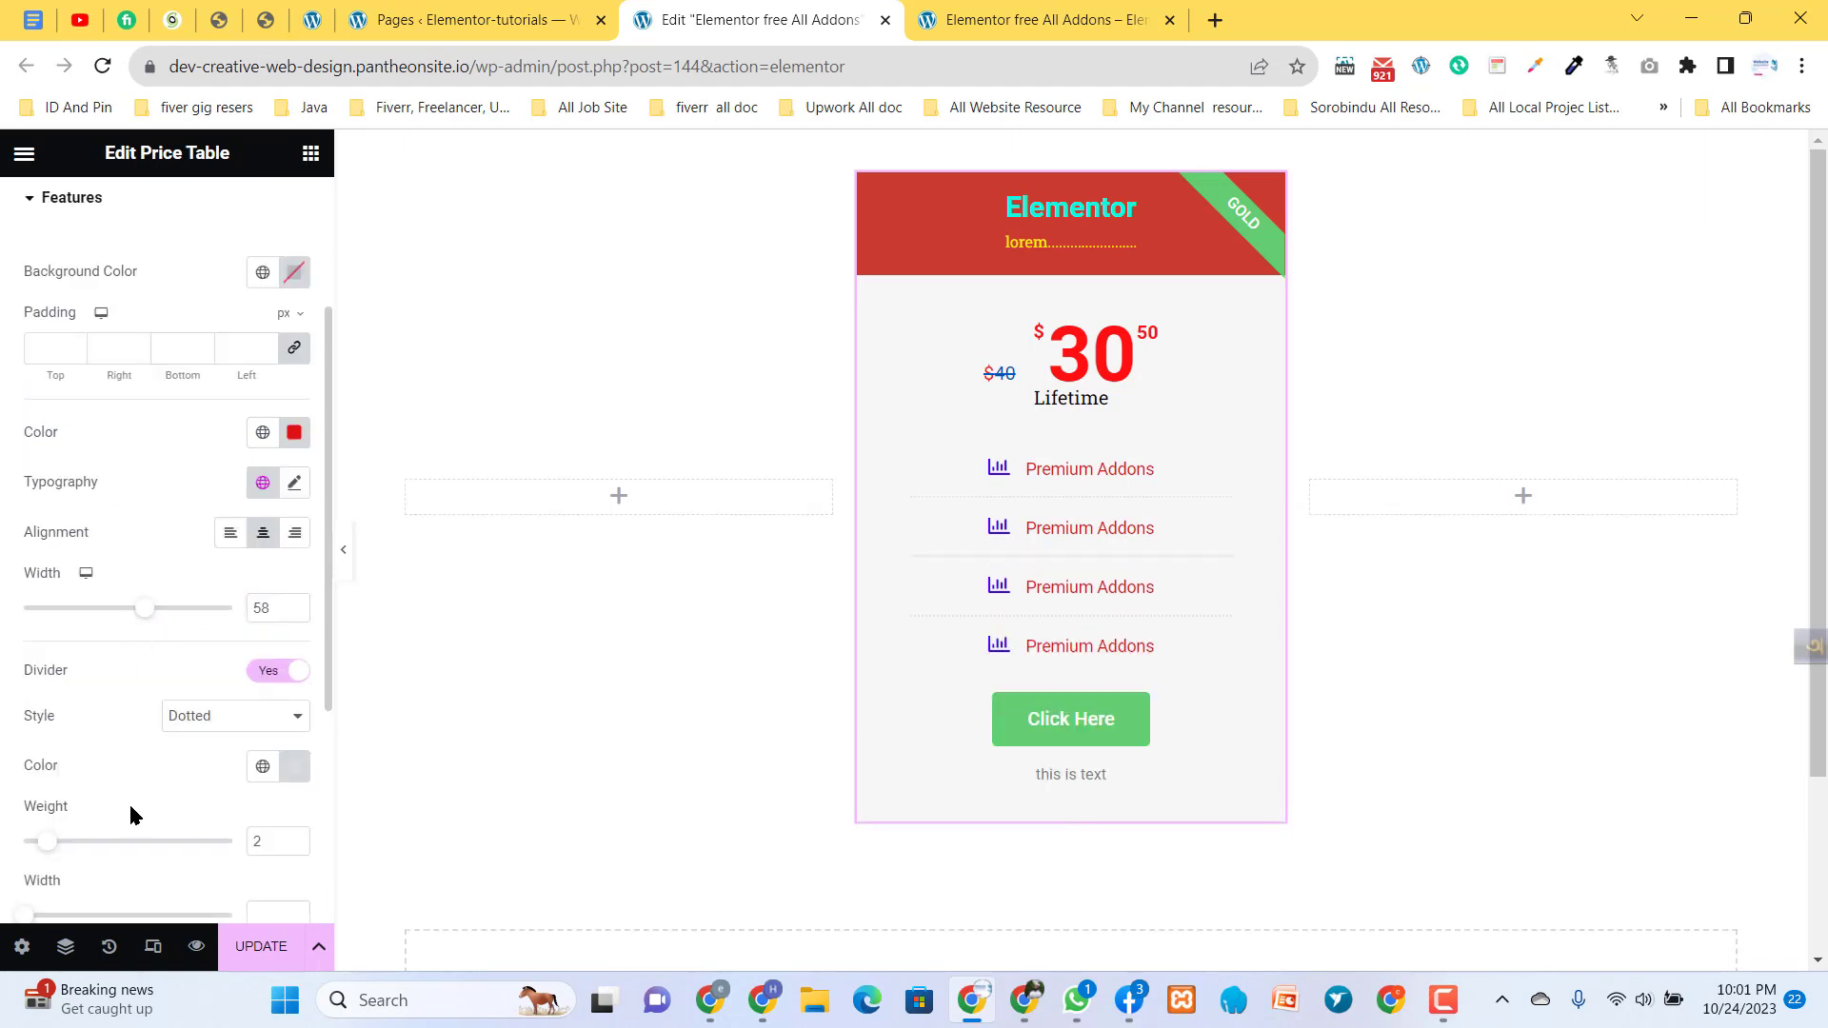
scroll(131, 813, down, 2)
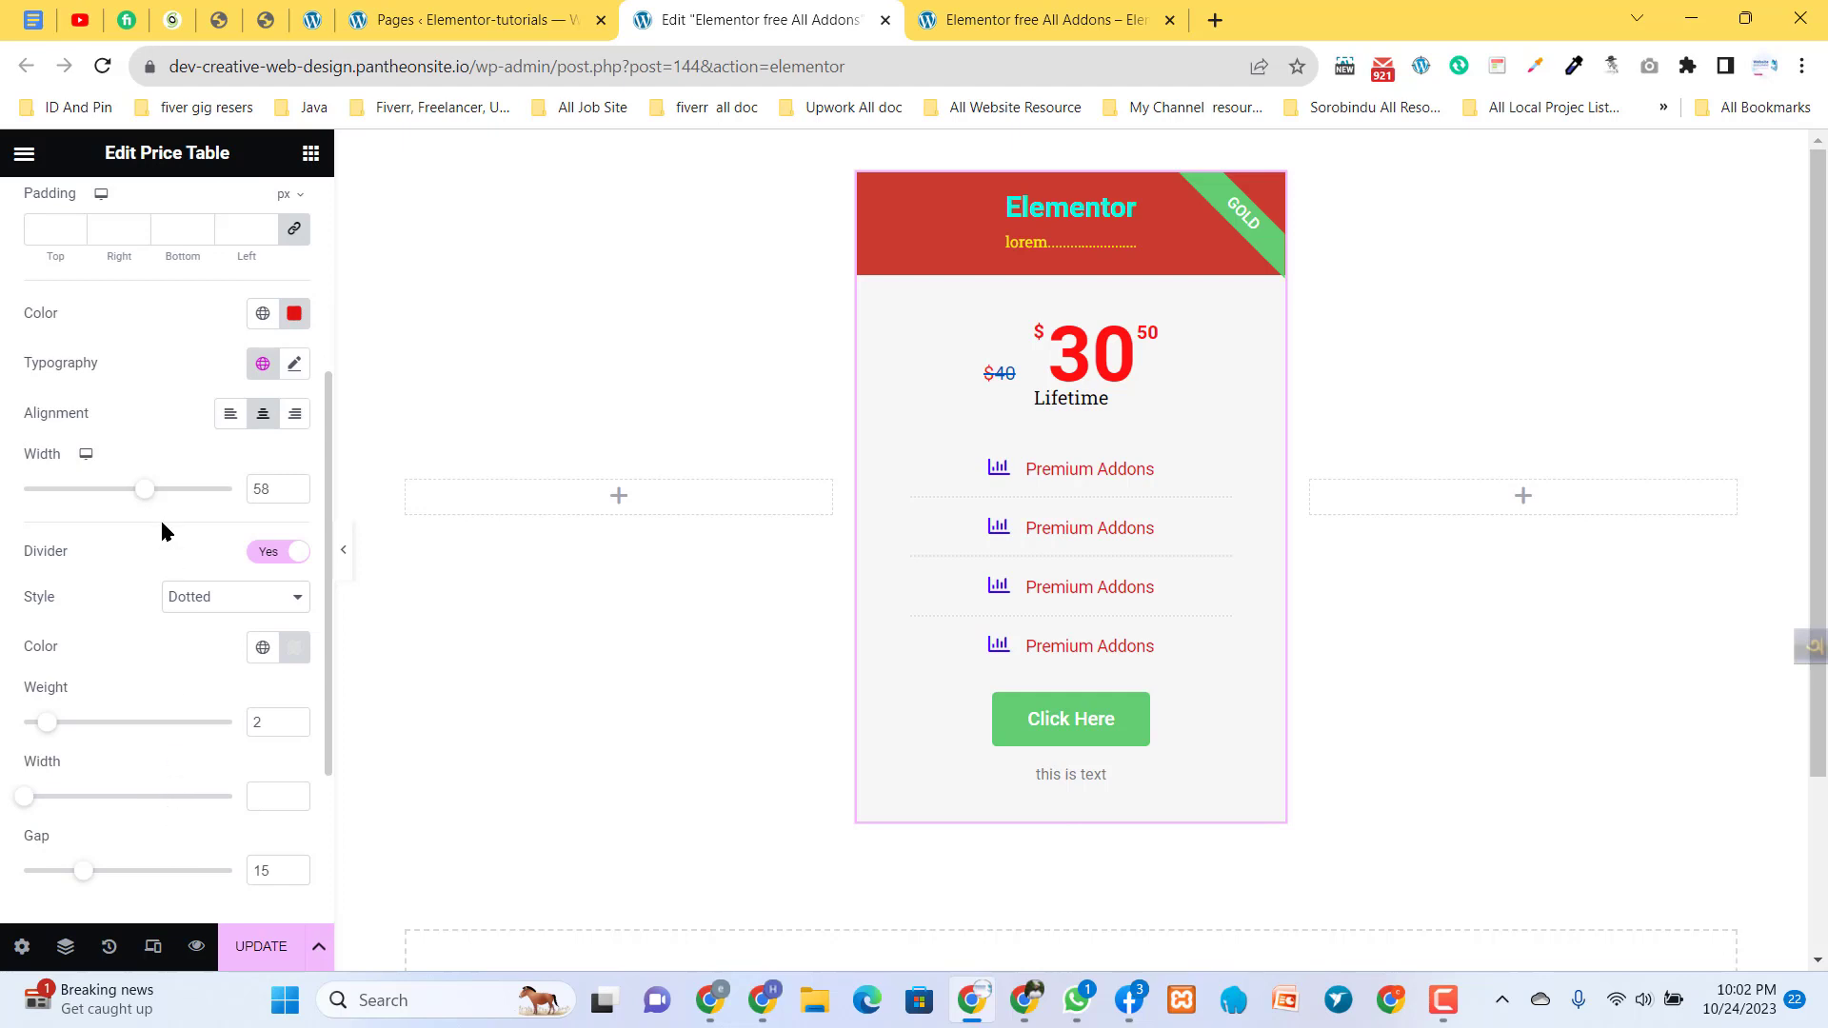
scroll(90, 372, up, 6)
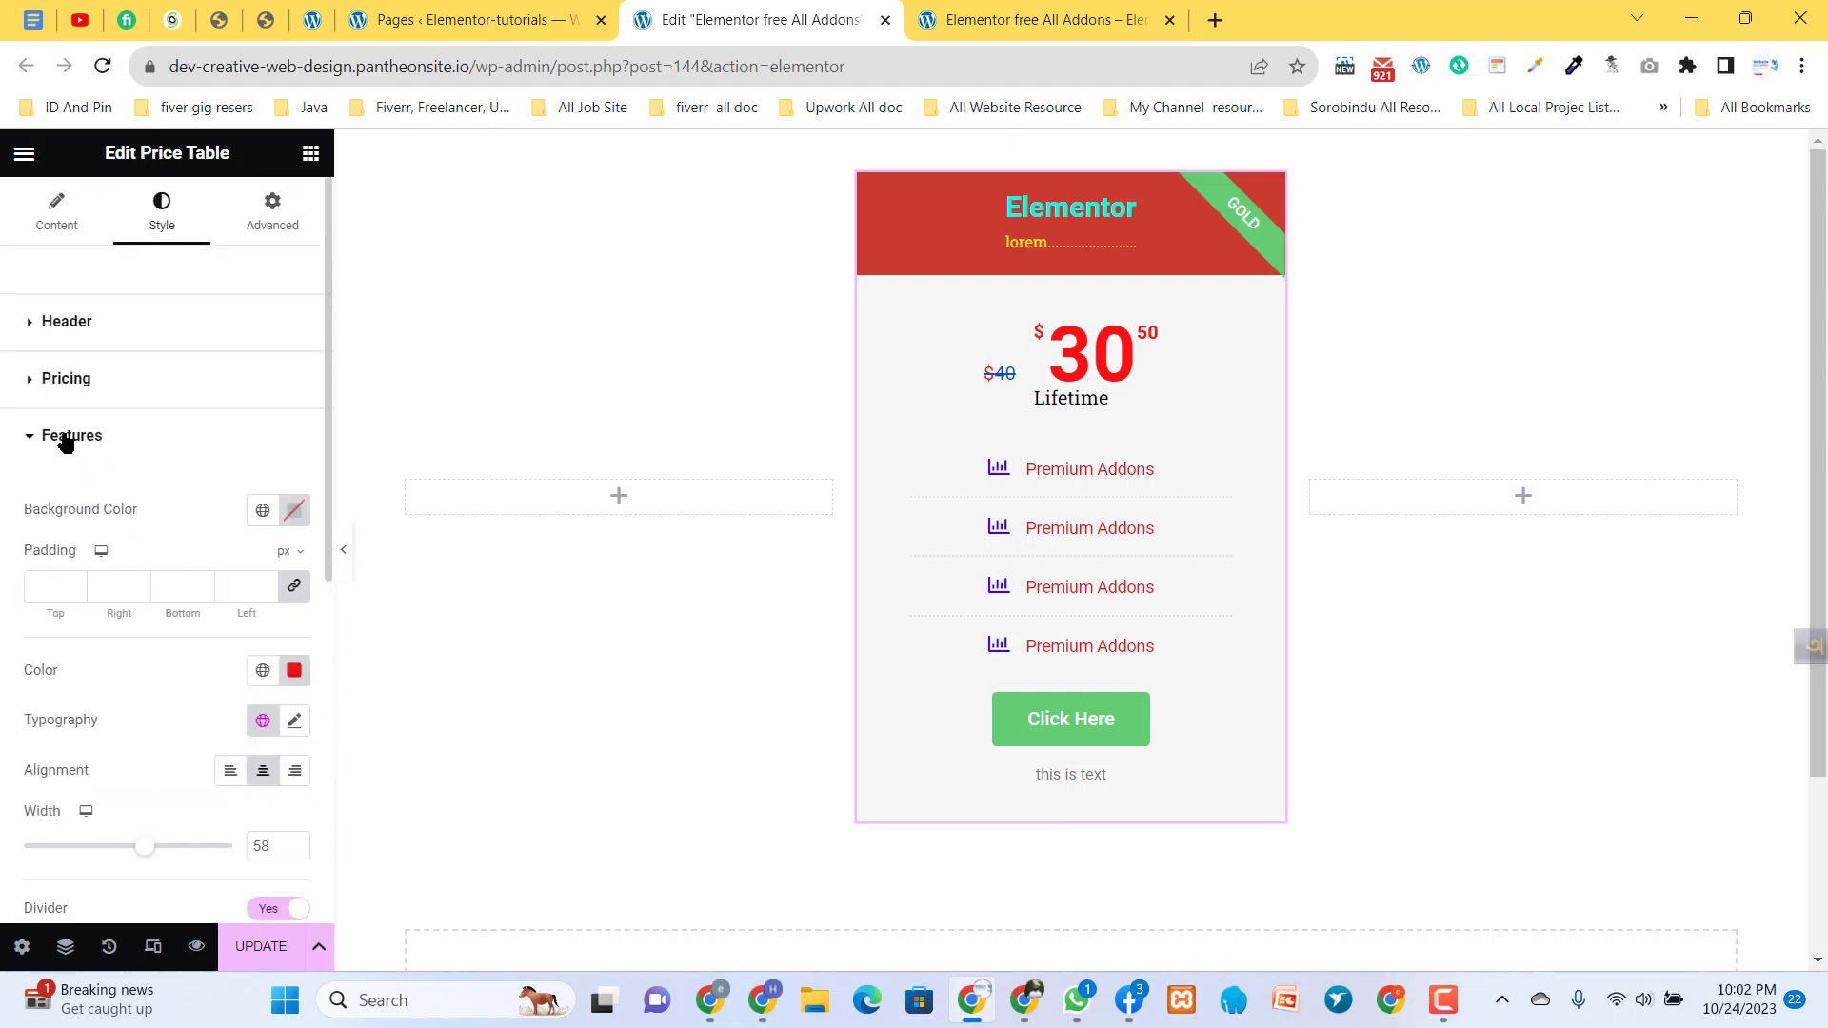
click(65, 436)
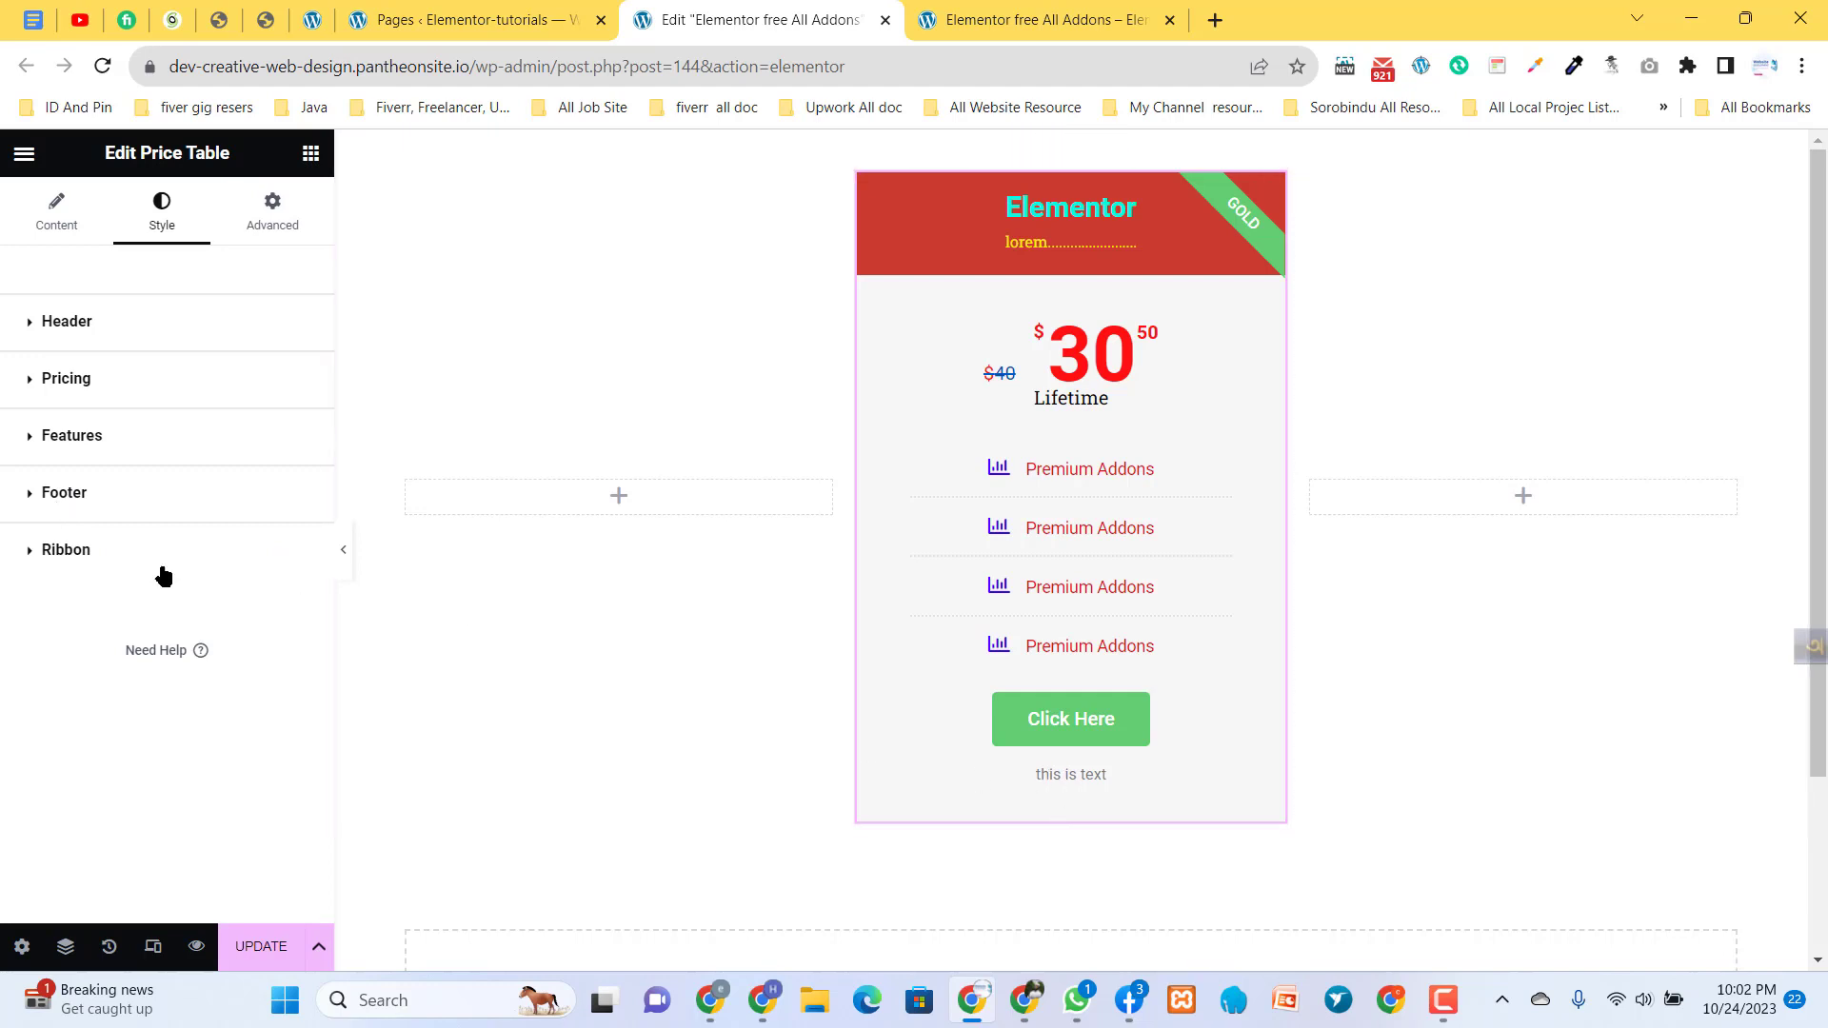
- Open the footer style settings and look through the button and additional info options
double_click(65, 488)
double_click(71, 499)
click(71, 500)
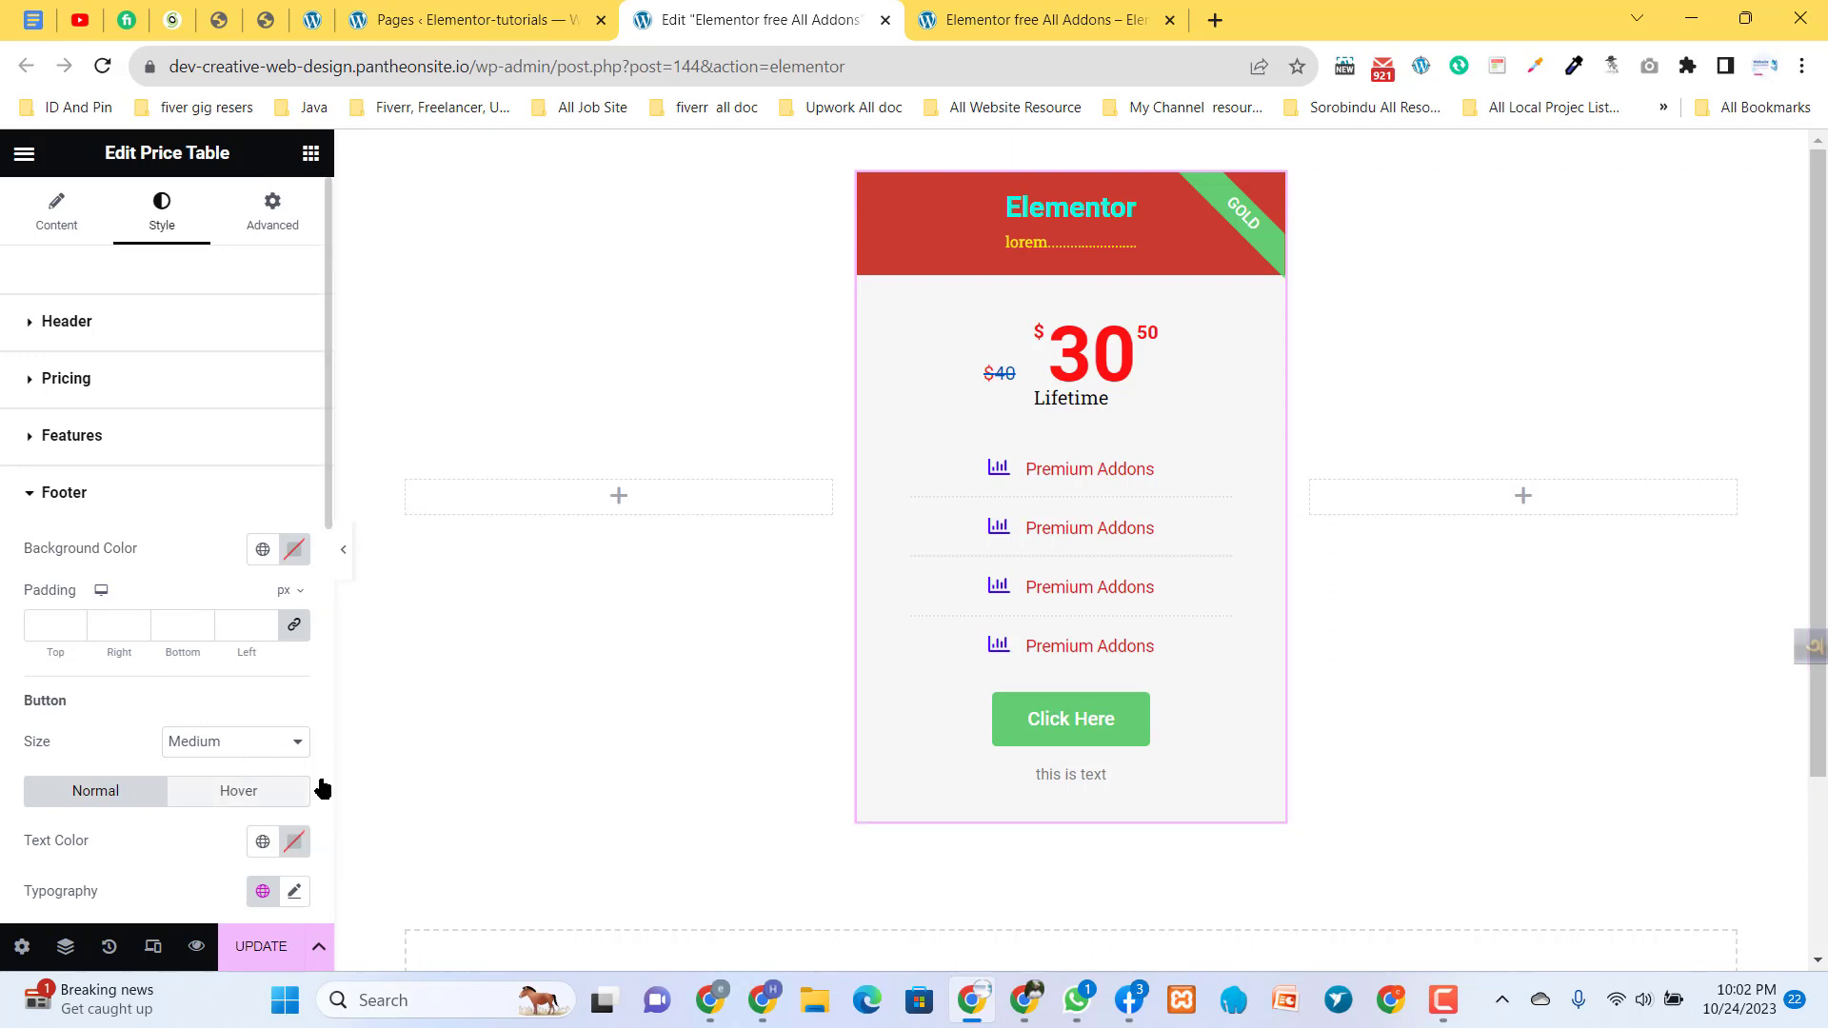
scroll(143, 761, down, 1)
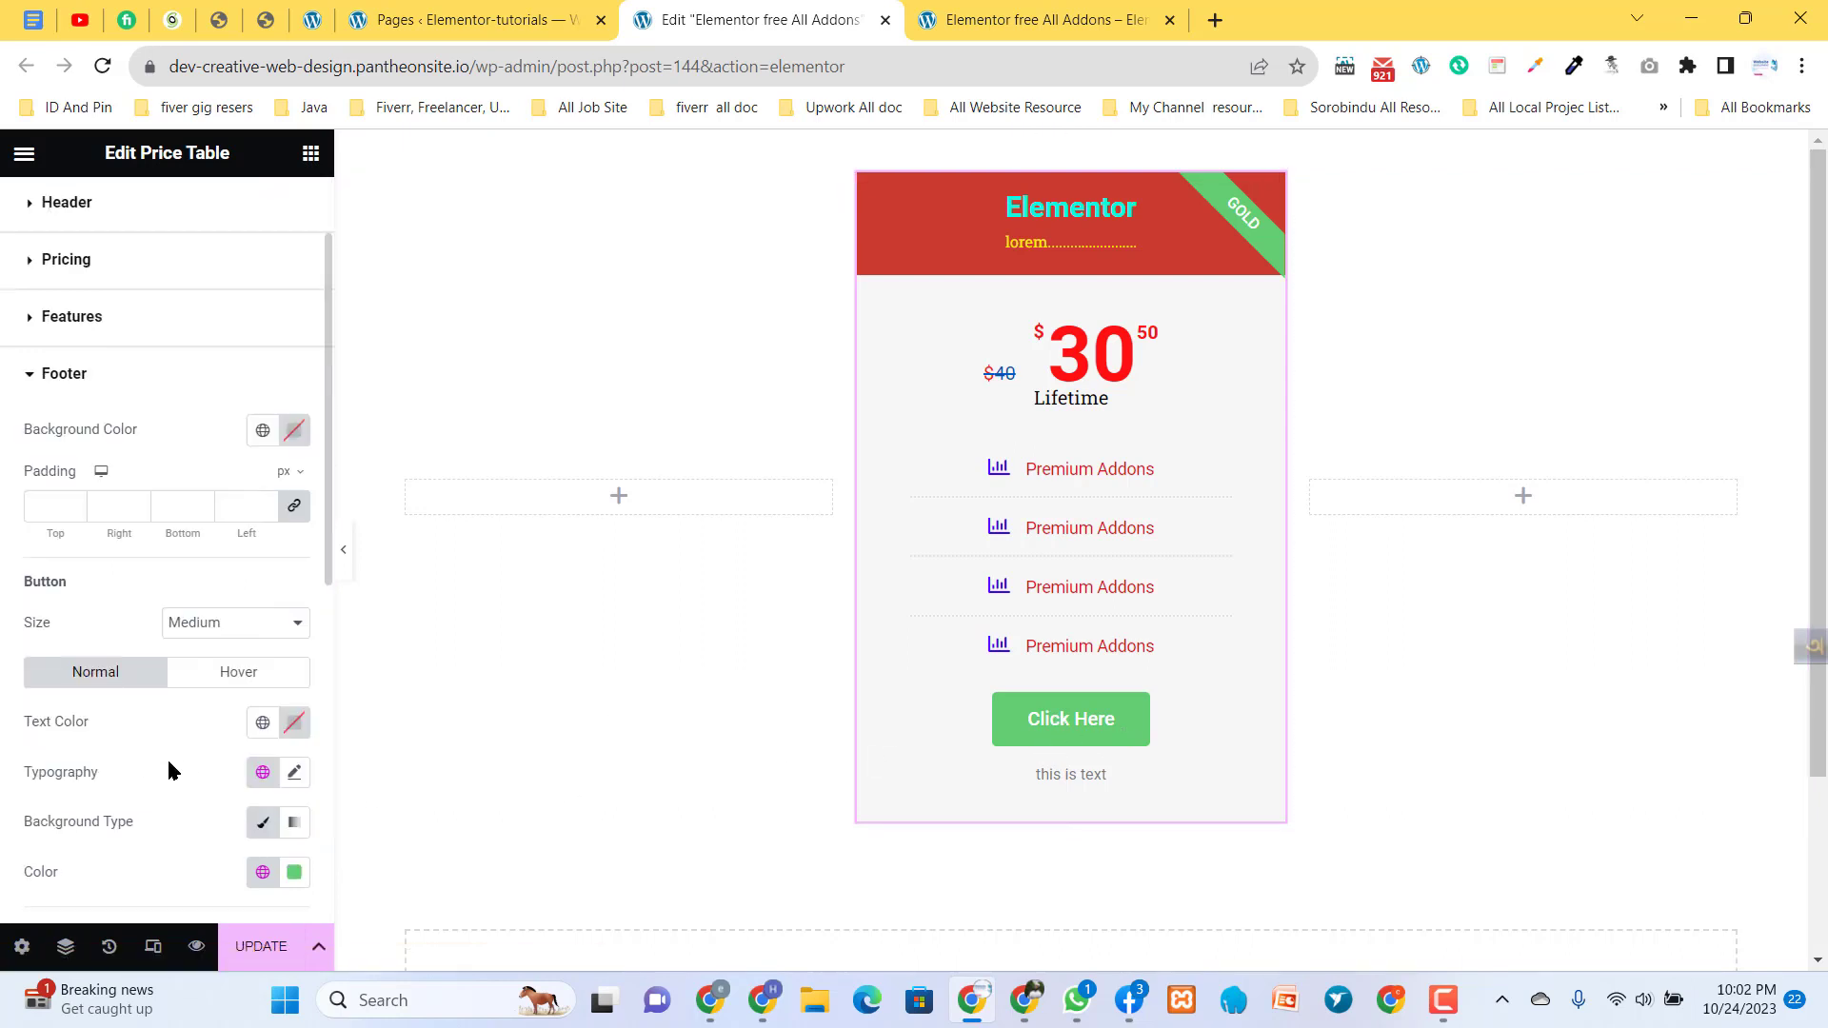
scroll(196, 720, down, 5)
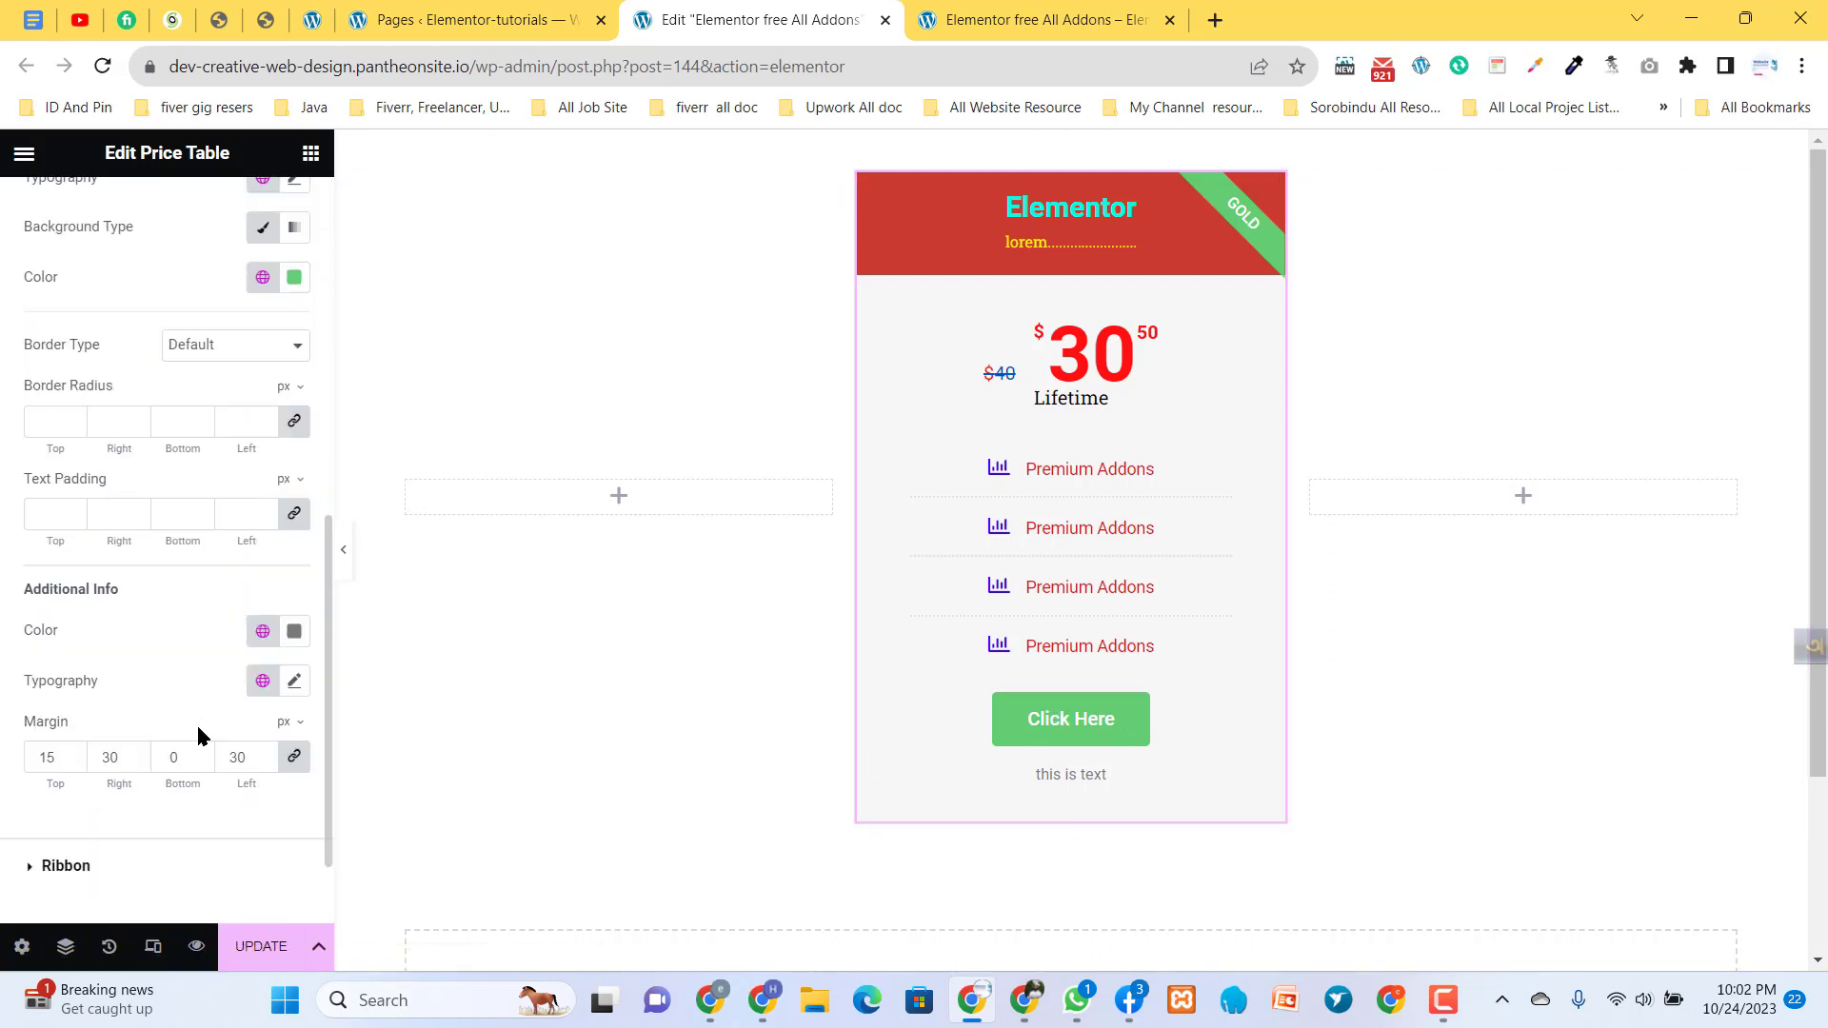
scroll(197, 709, up, 2)
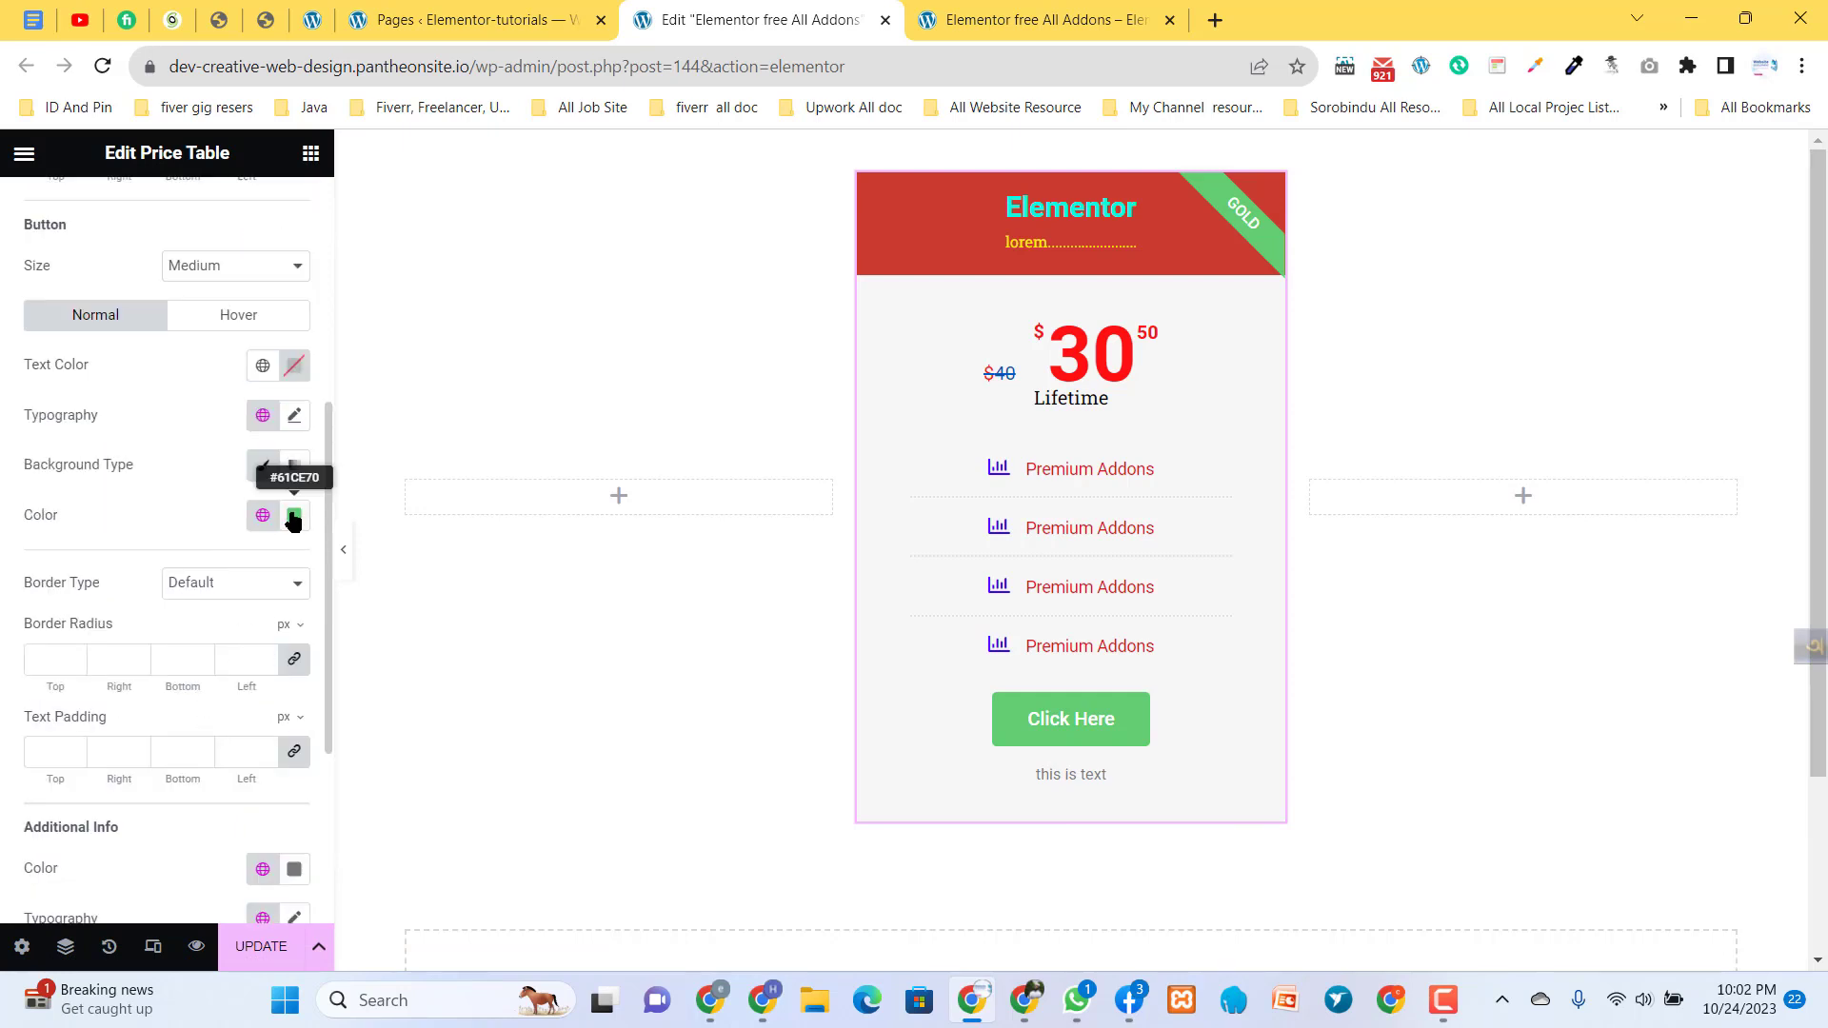
- Set the normal-state background color of the footer button to the blue-violet #3A0CCE
click(293, 516)
click(174, 667)
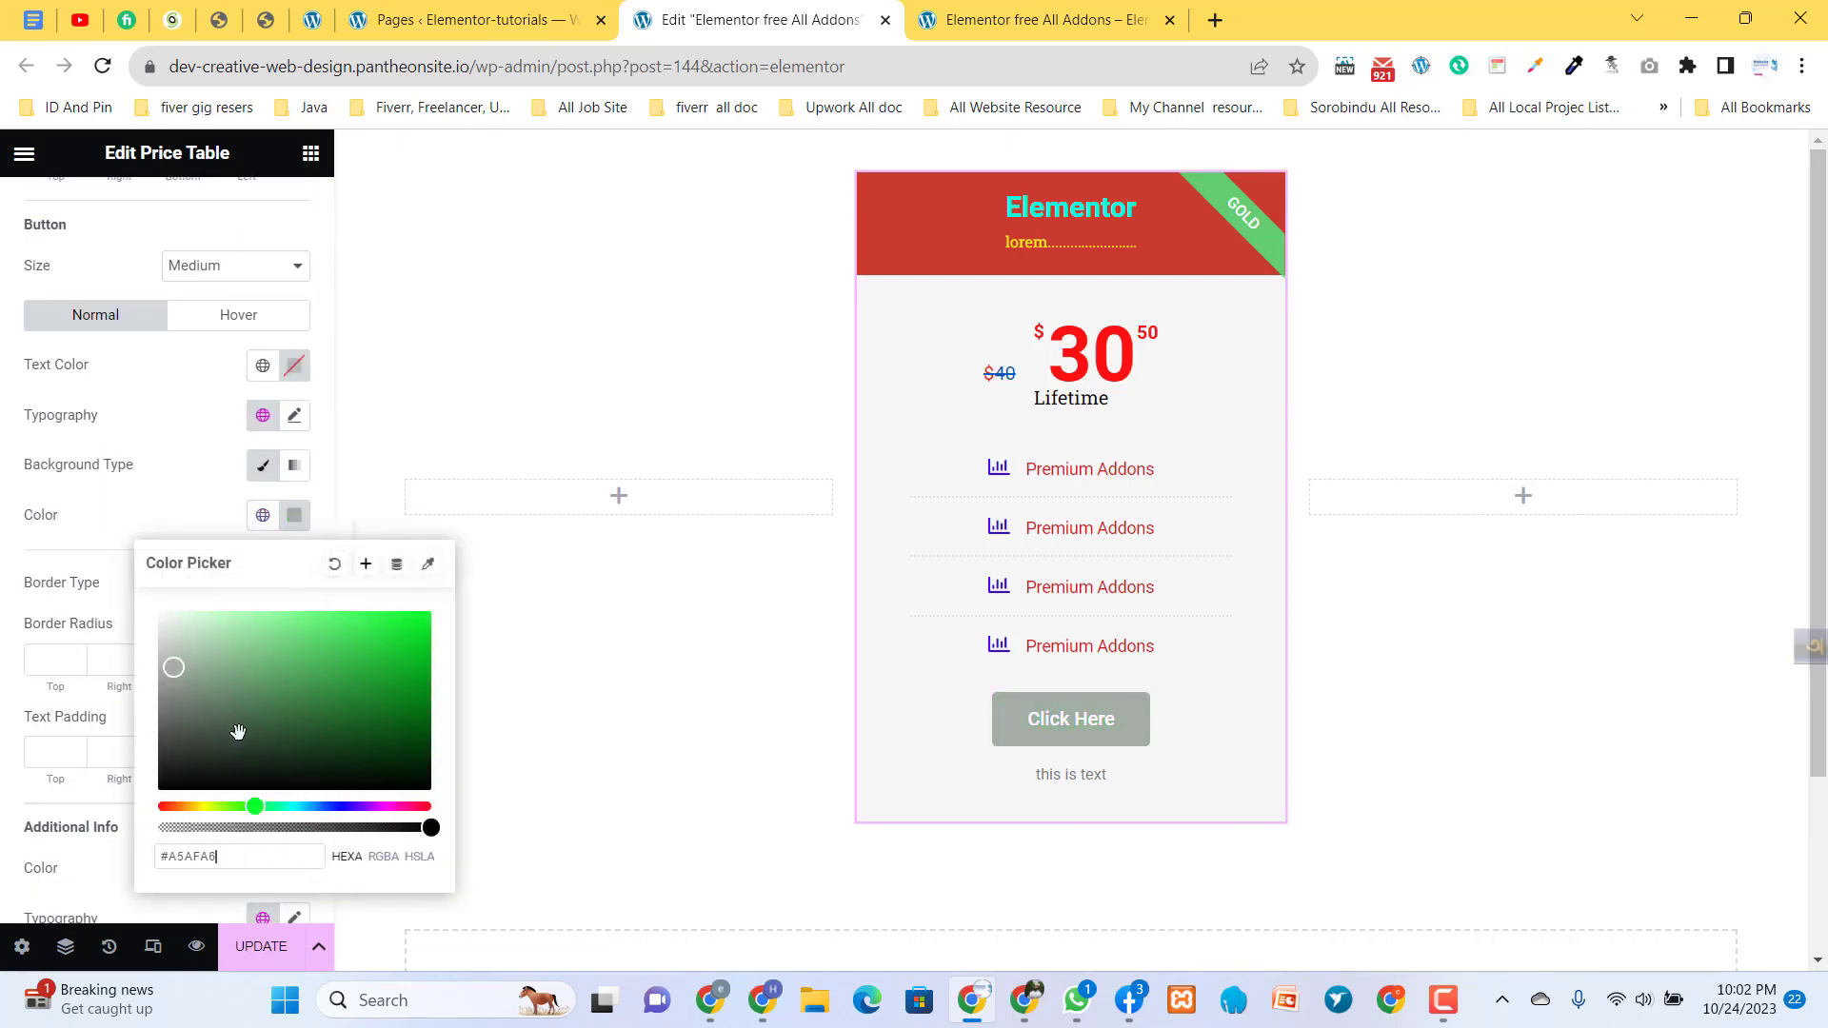
drag(335, 802, 351, 806)
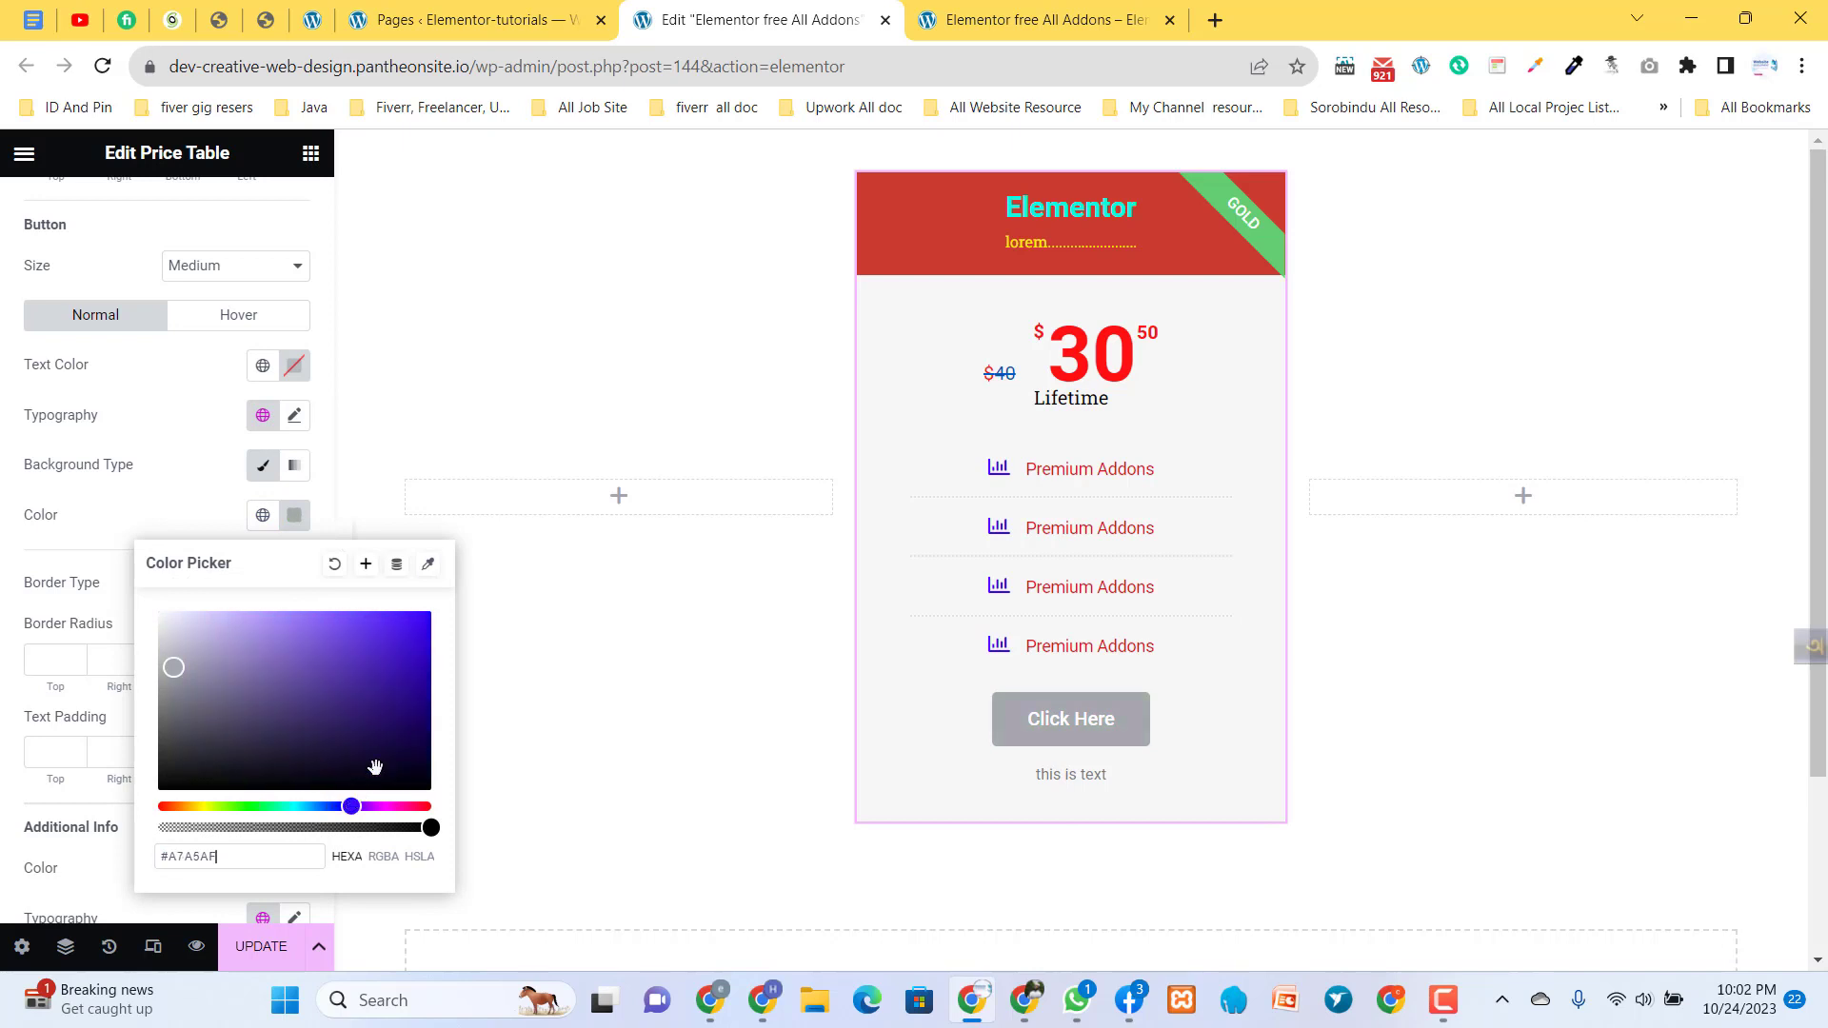
click(408, 750)
click(415, 646)
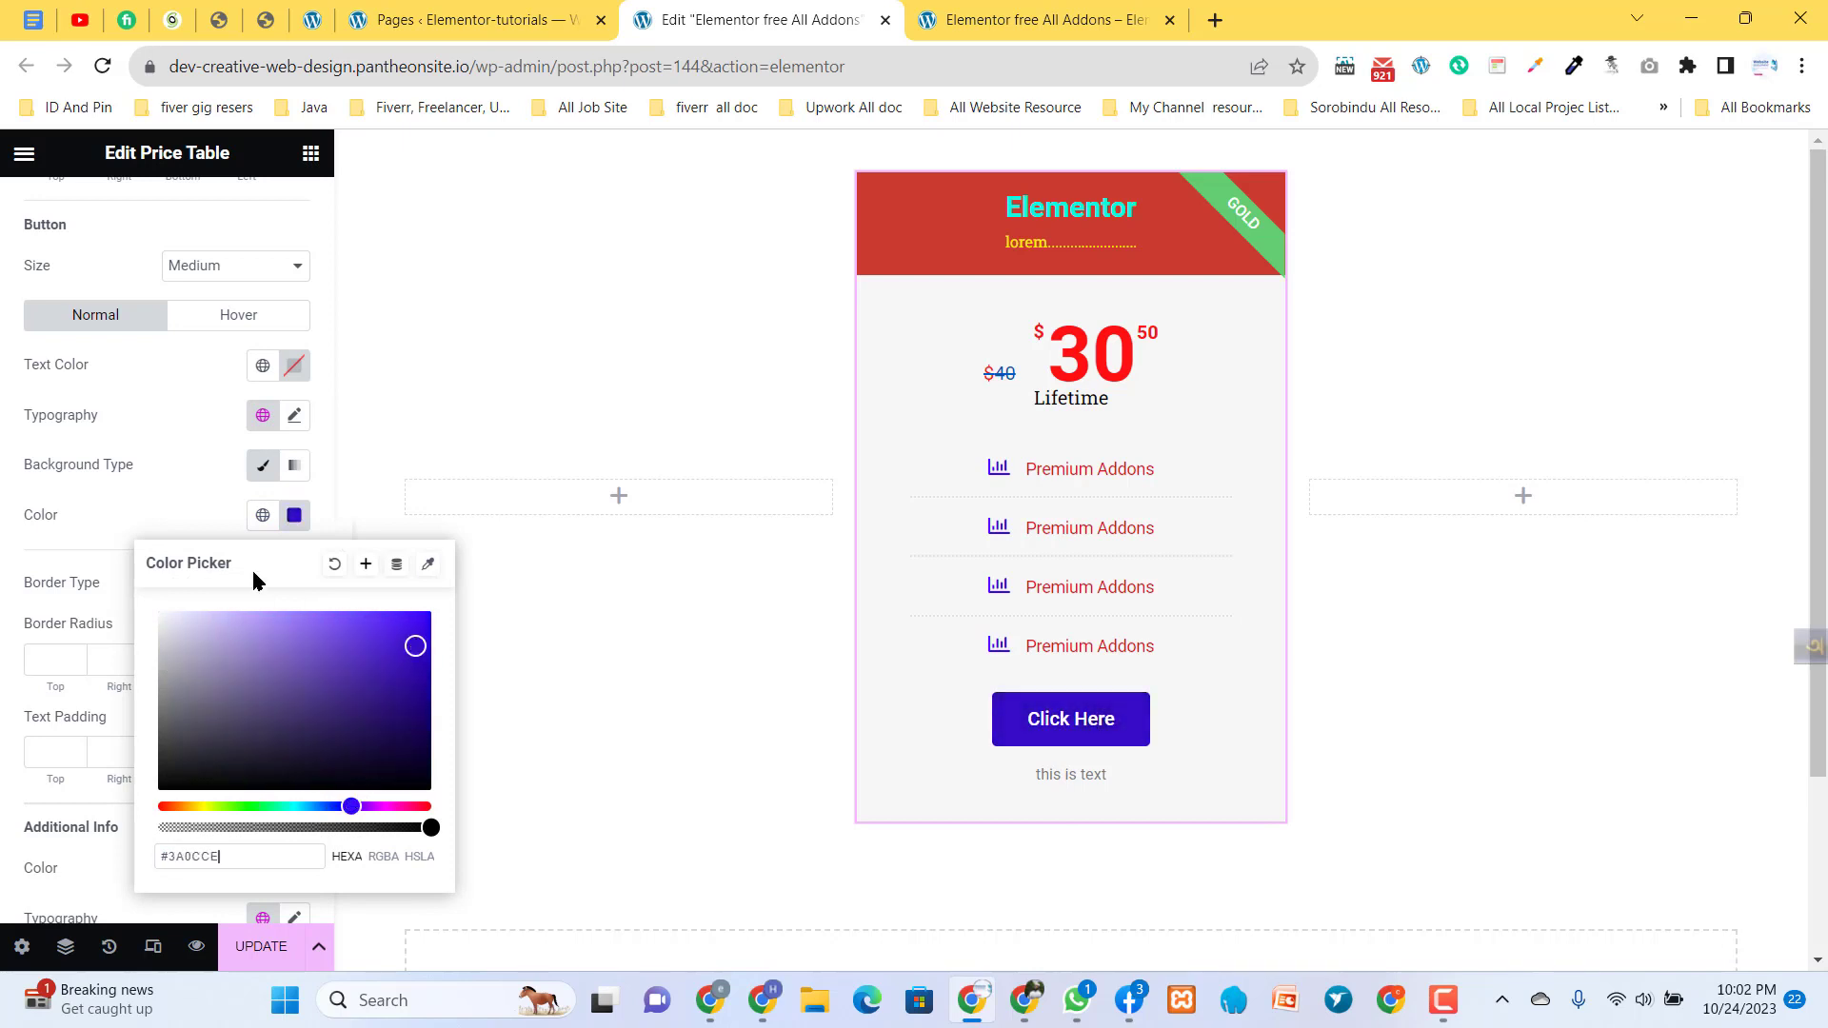
click(167, 497)
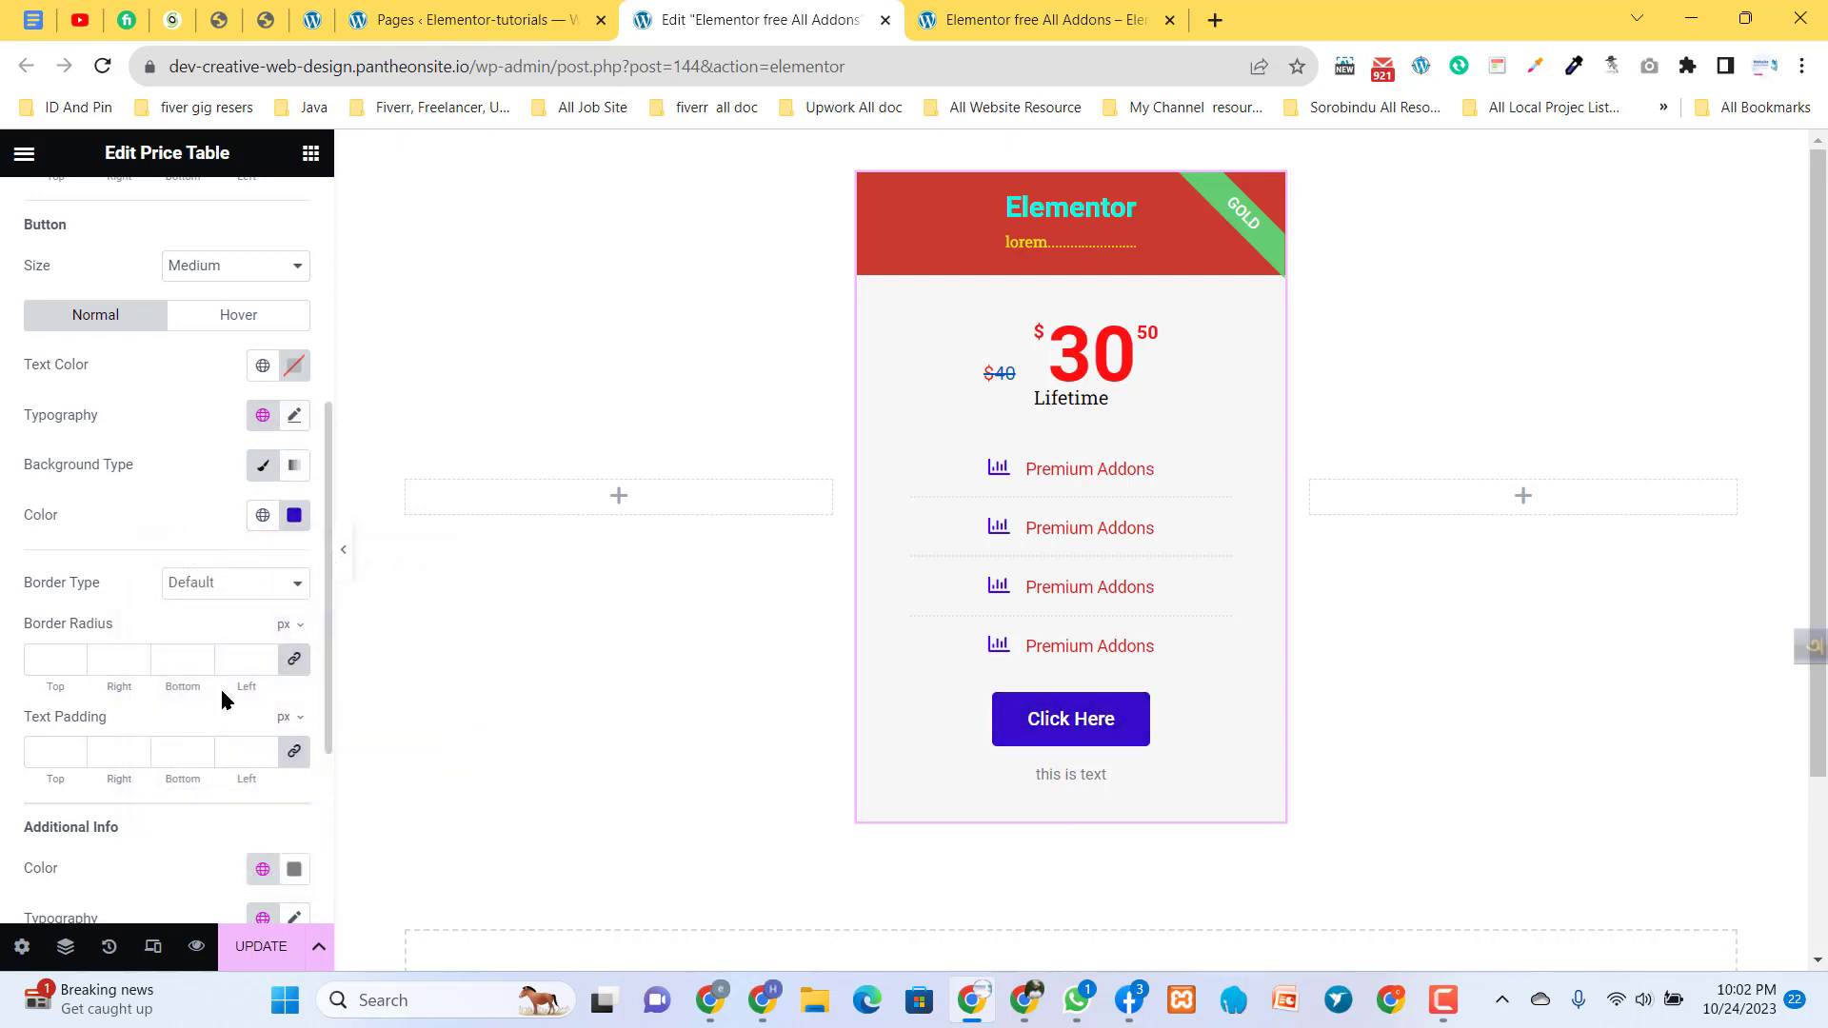
- Look through the remaining footer options, the button's hover settings and its size choices, and collapse the footer settings
scroll(181, 762, down, 1)
scroll(176, 803, down, 2)
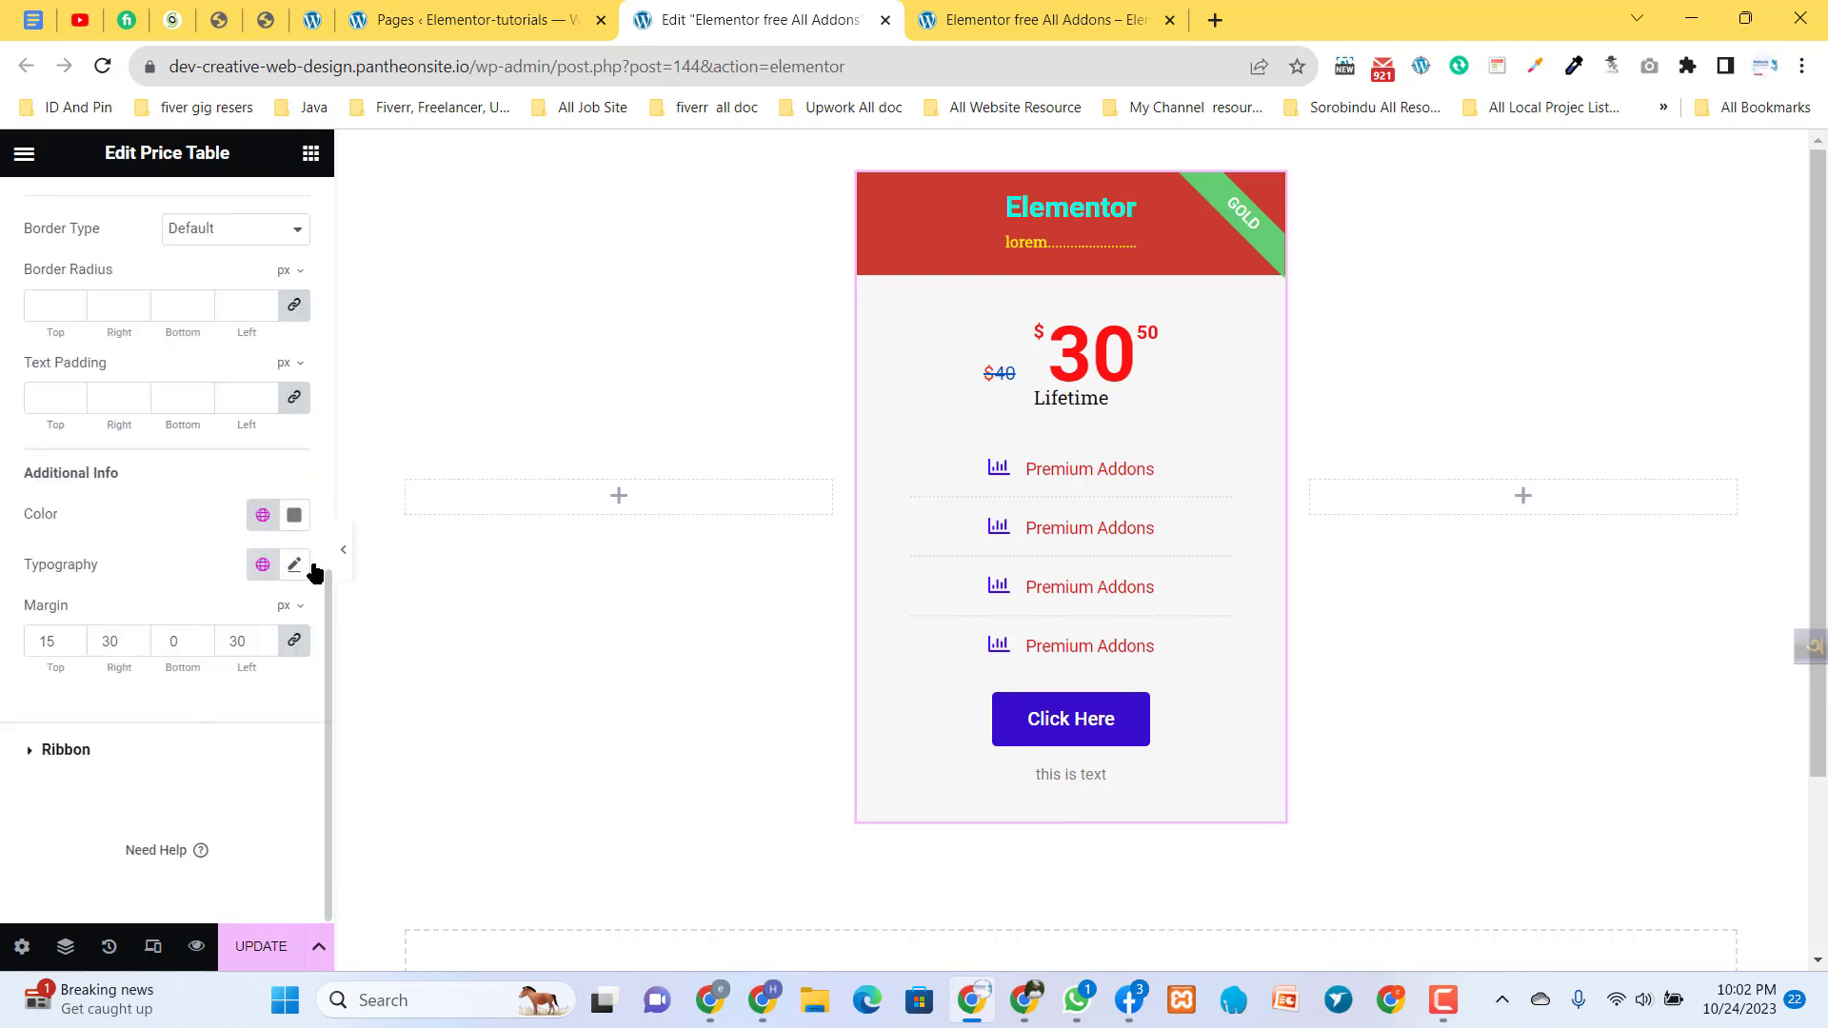
scroll(105, 746, up, 4)
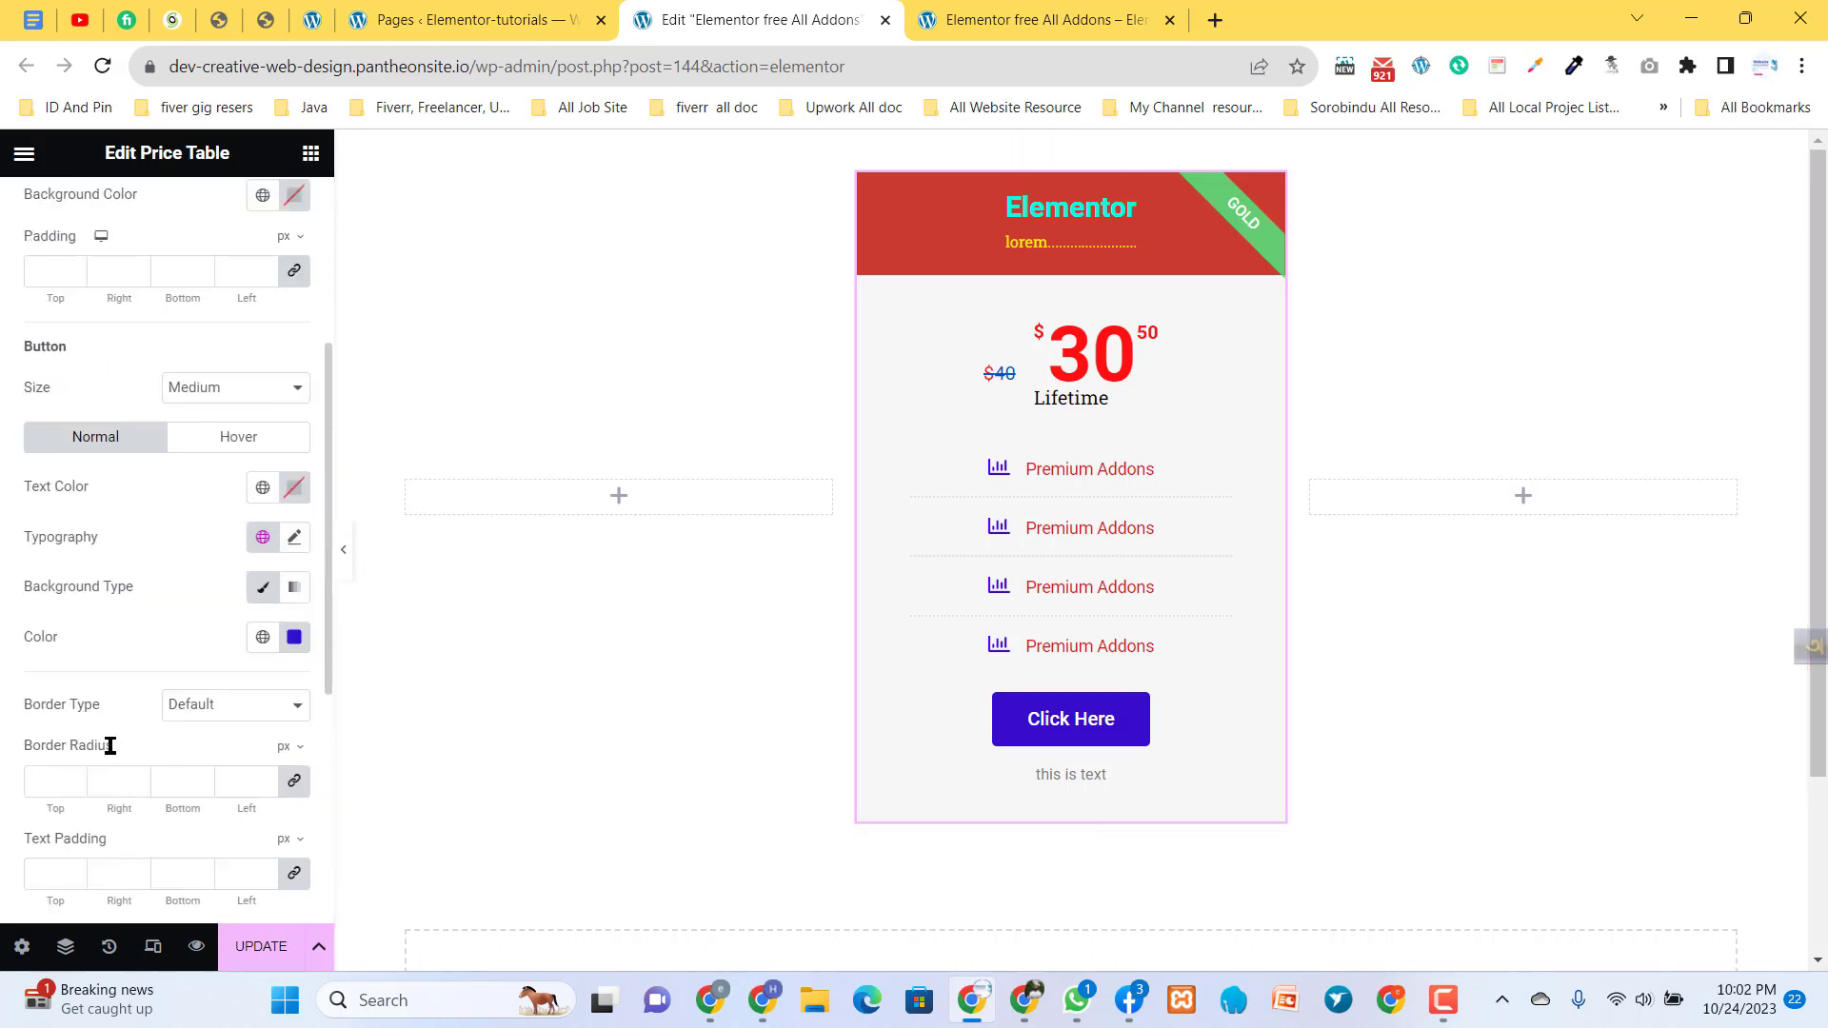
click(197, 434)
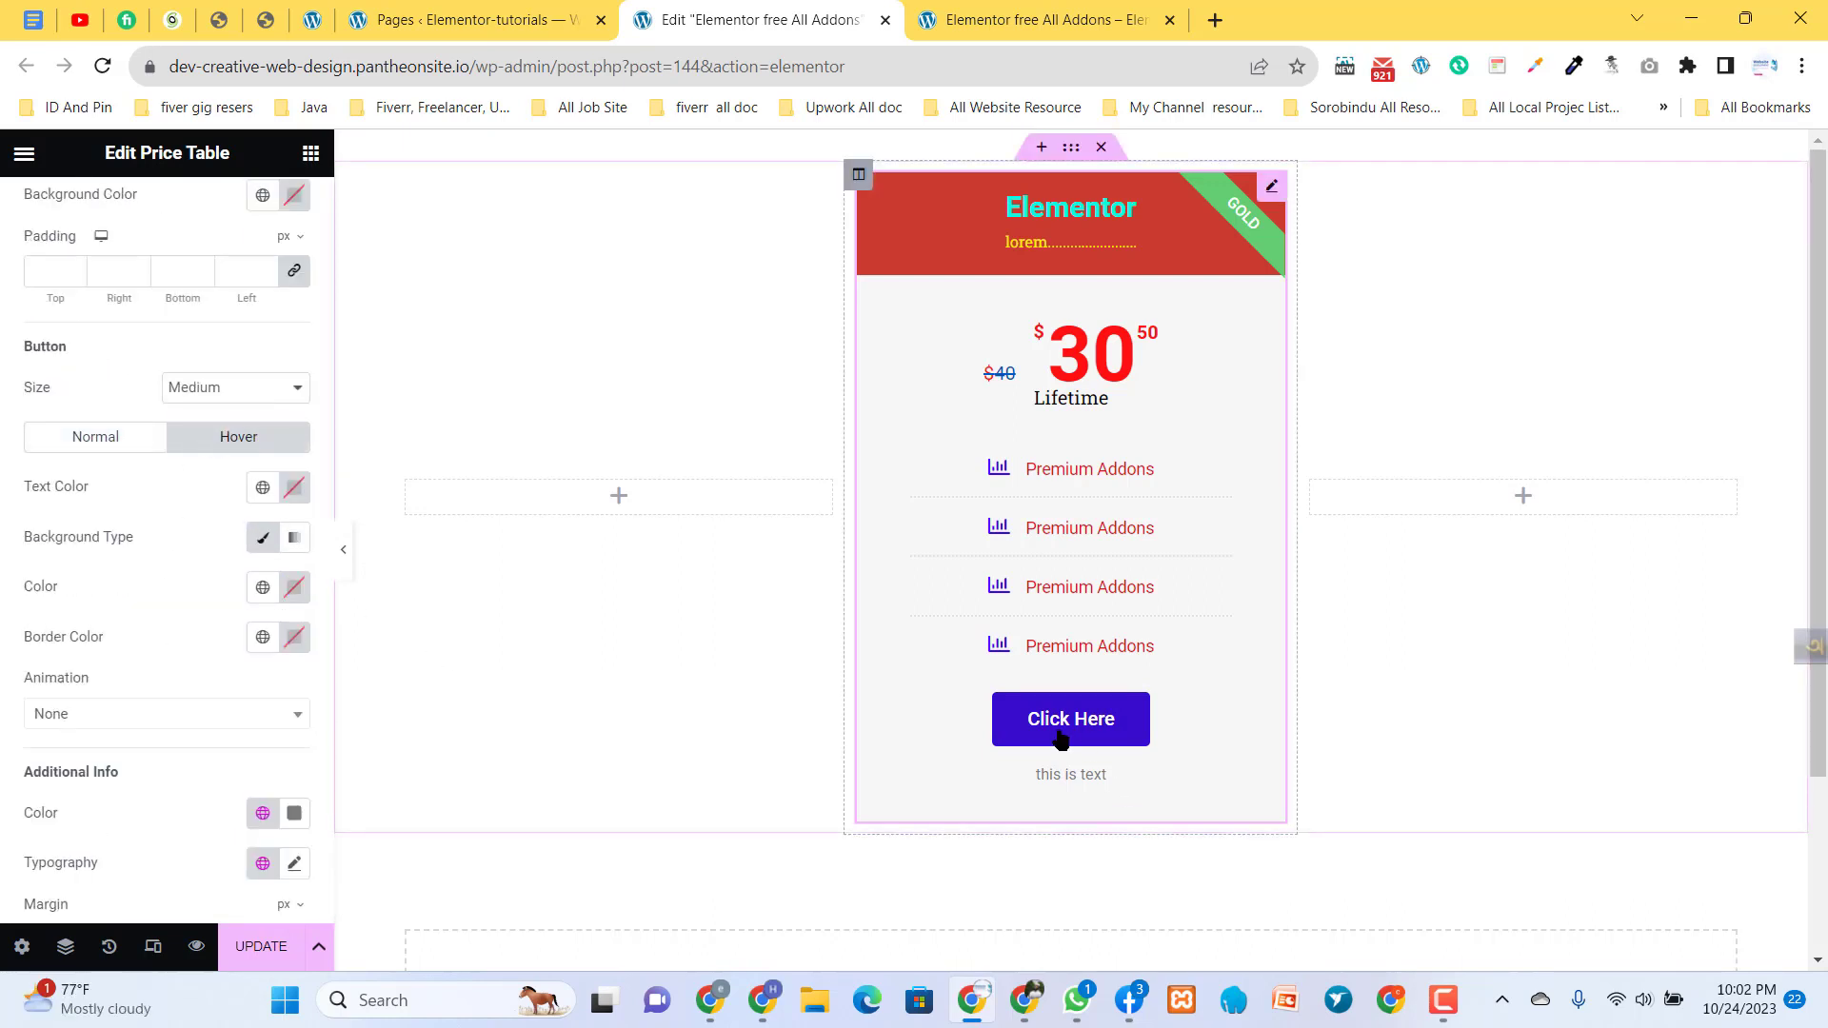
click(93, 439)
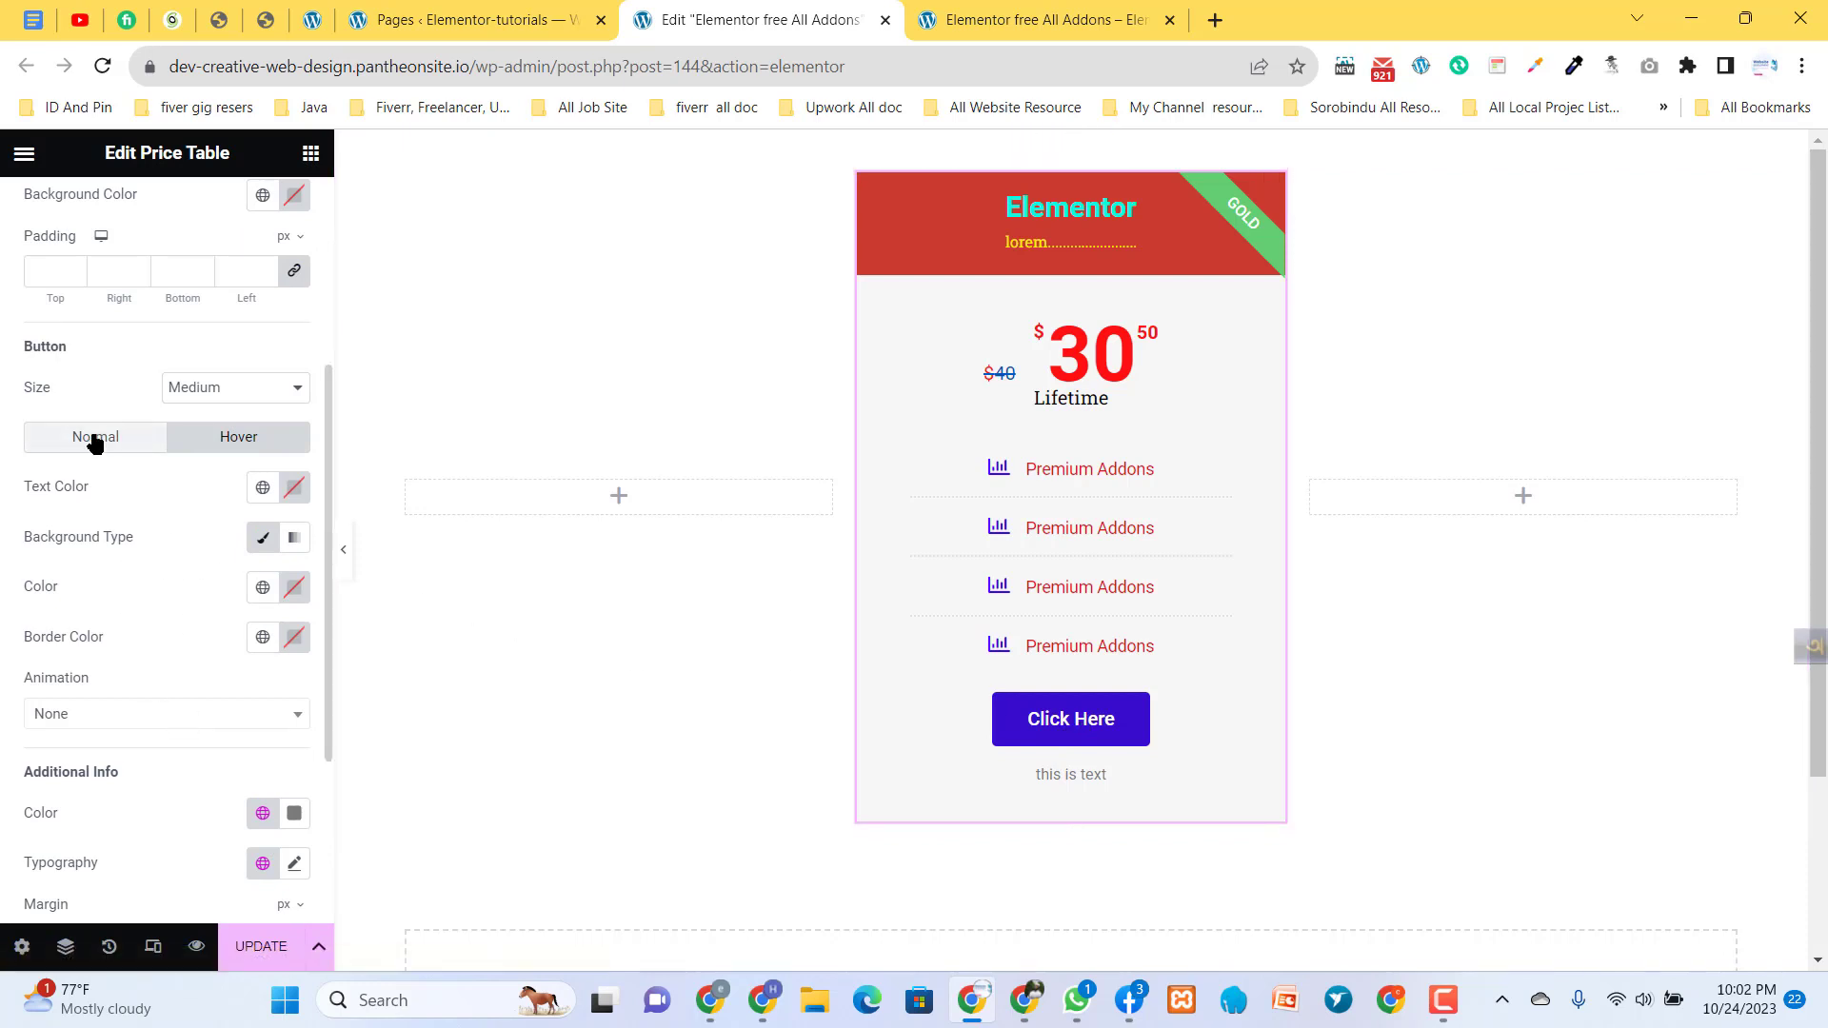
click(226, 390)
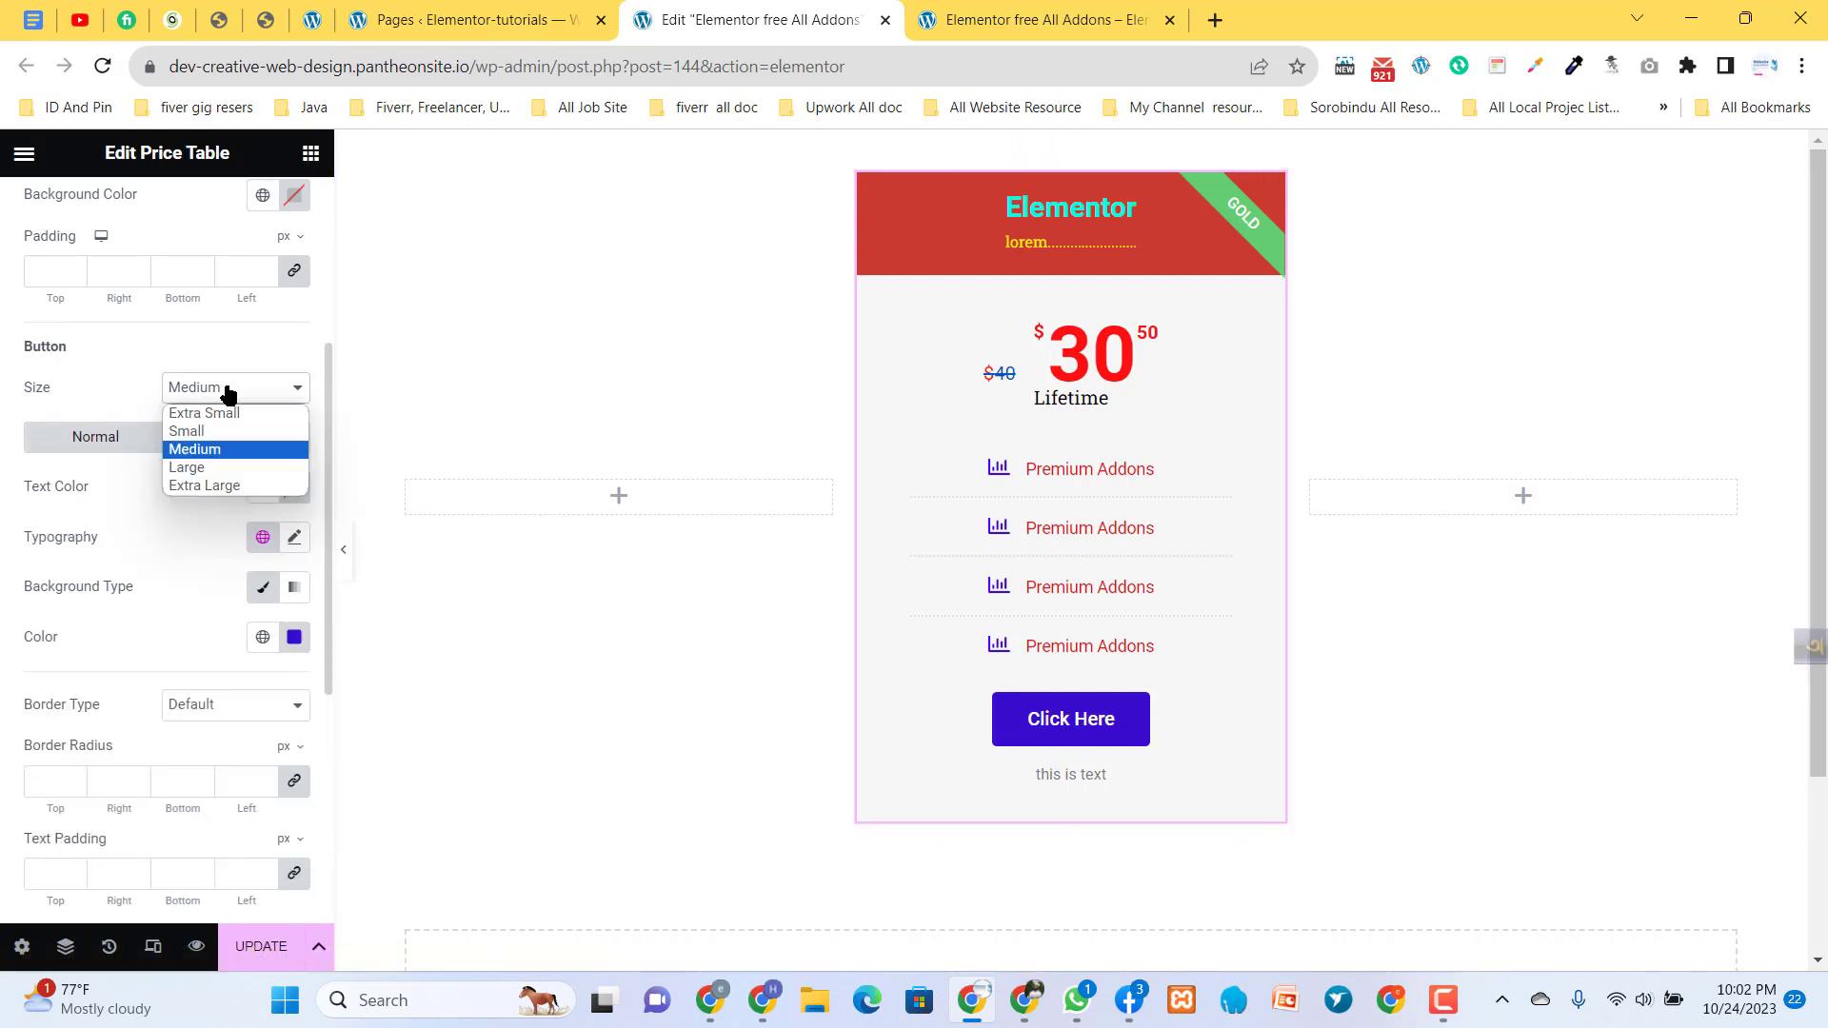
click(114, 360)
scroll(55, 443, up, 4)
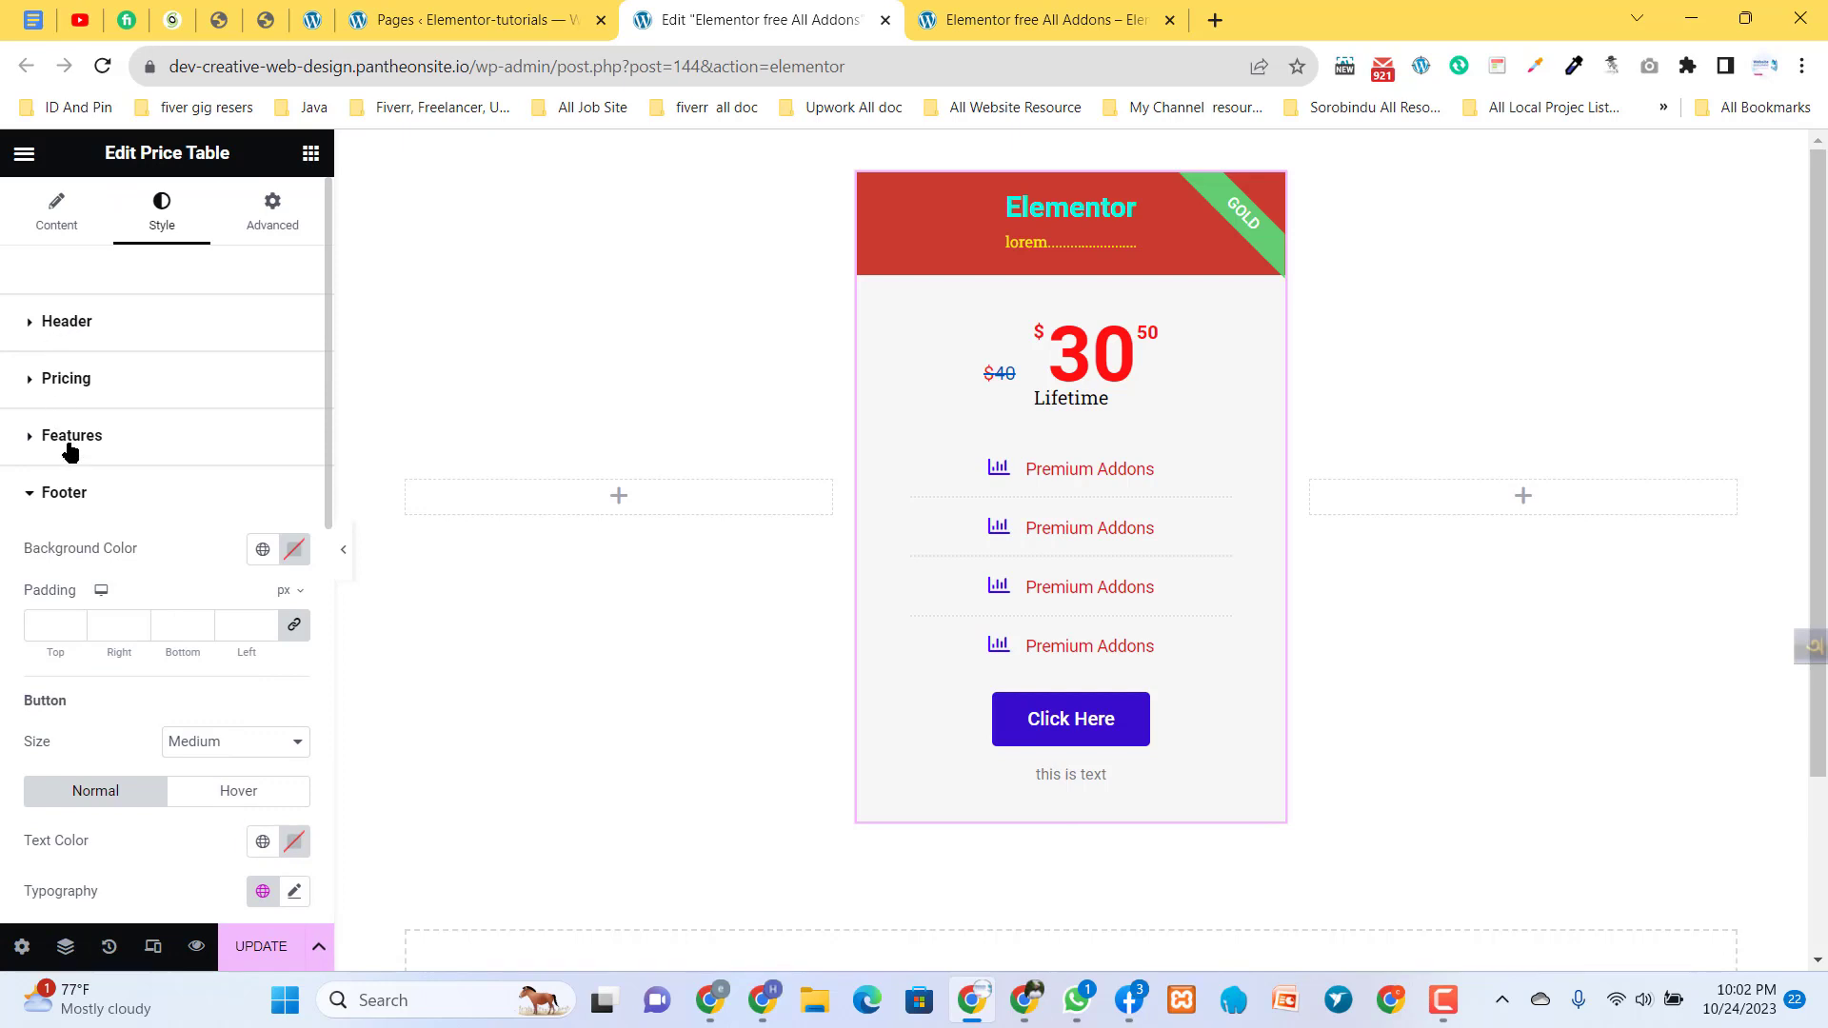
click(69, 490)
- Open the ribbon style settings and set the ribbon's background color to white, #FFFFFF
click(80, 555)
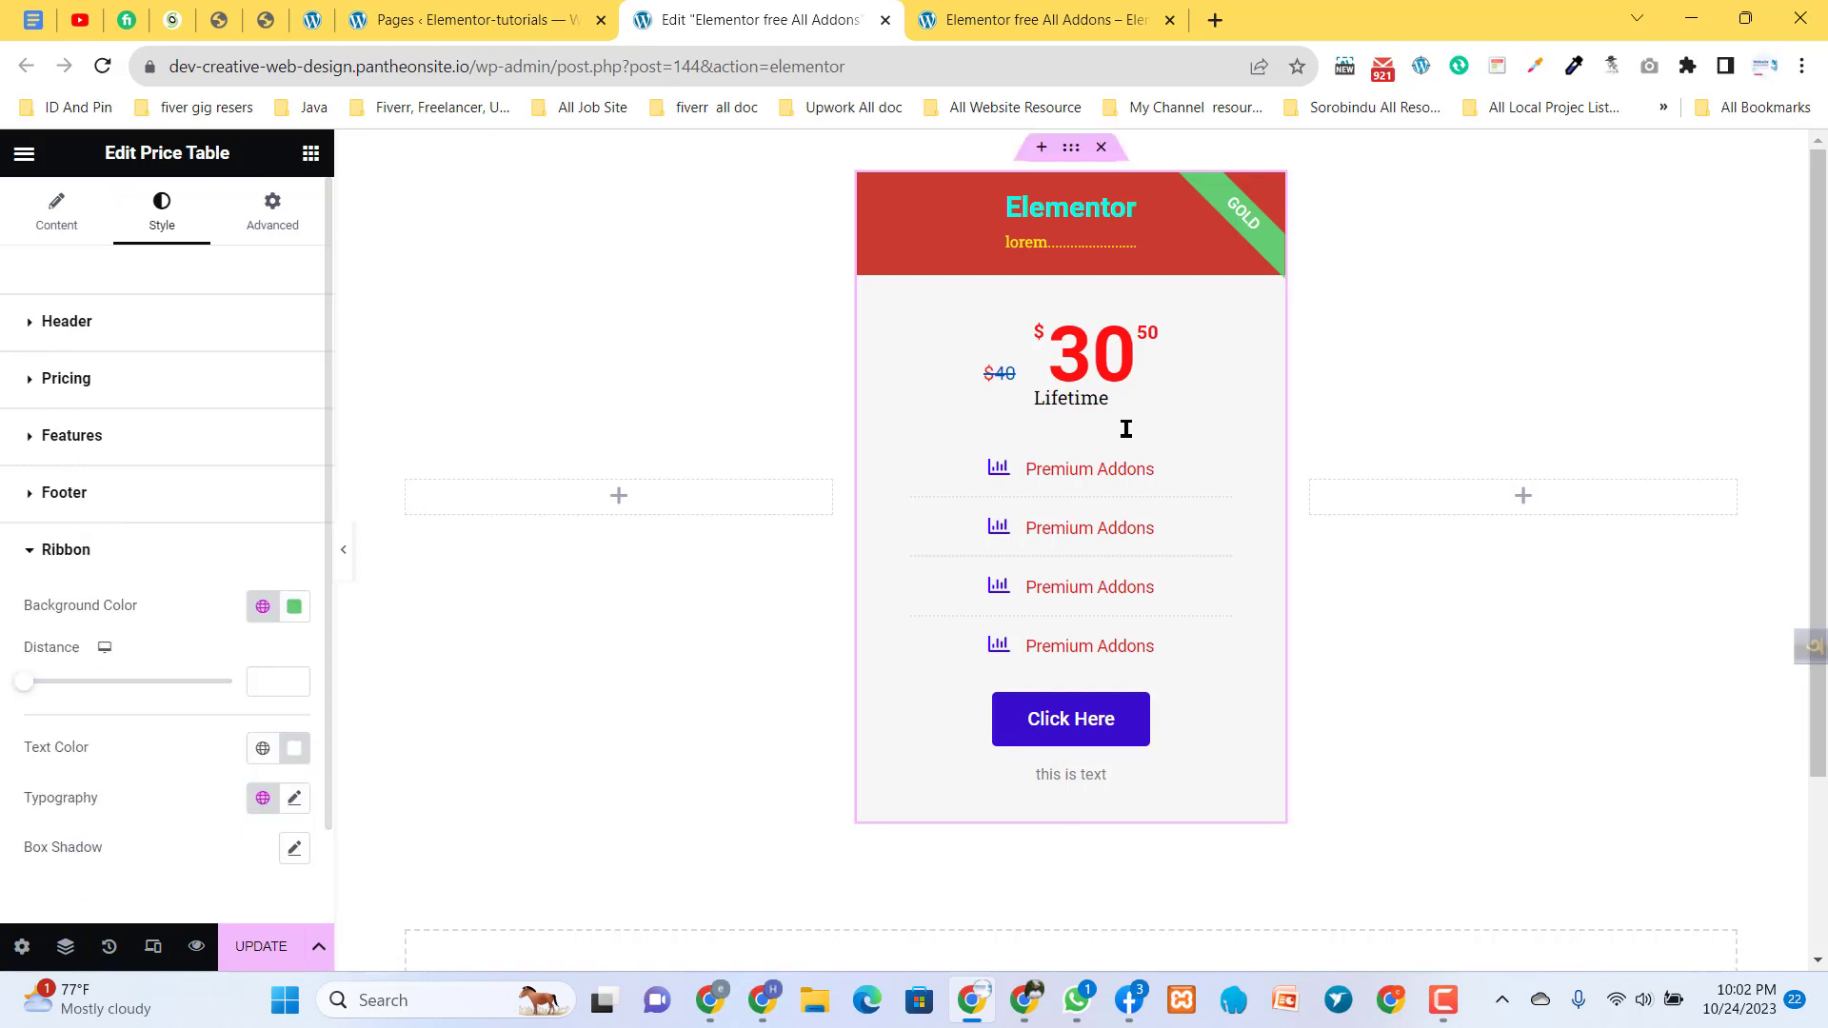
click(294, 610)
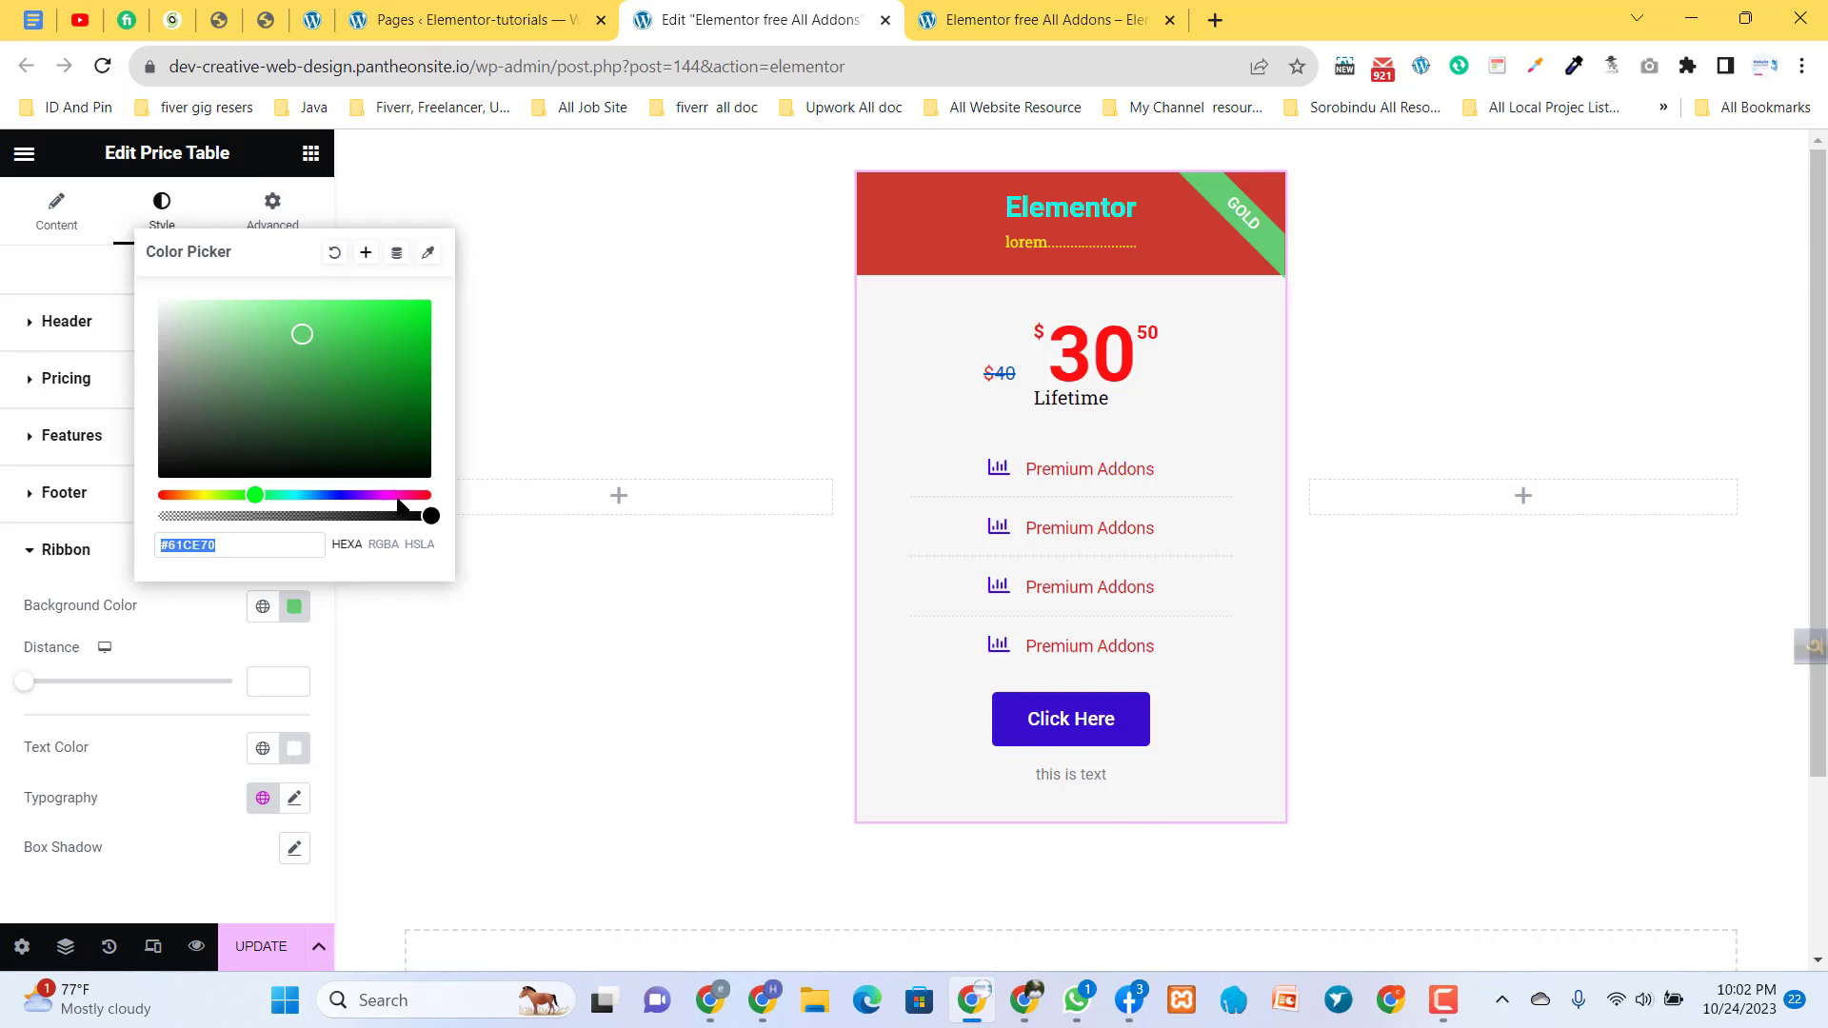
drag(278, 401, 144, 278)
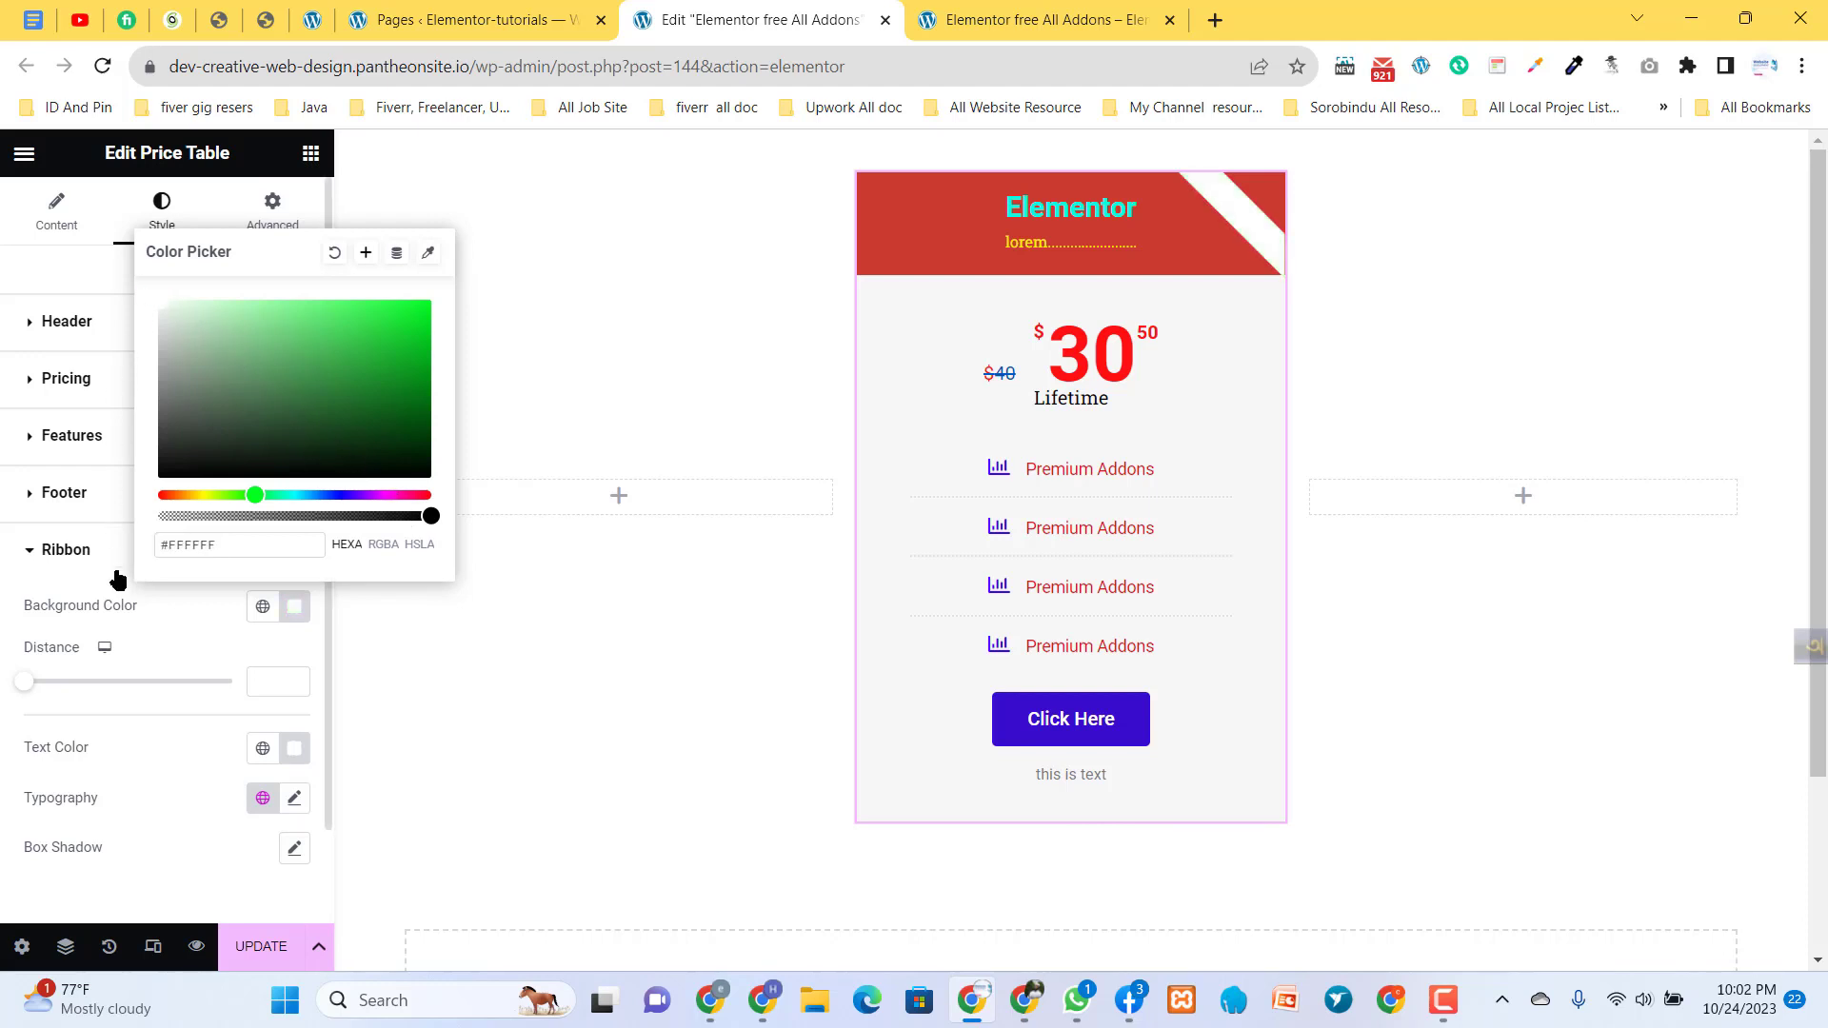
click(171, 625)
- Set the ribbon's text color to red #FE0000, and try a box shadow on the ribbon before resetting it
click(295, 750)
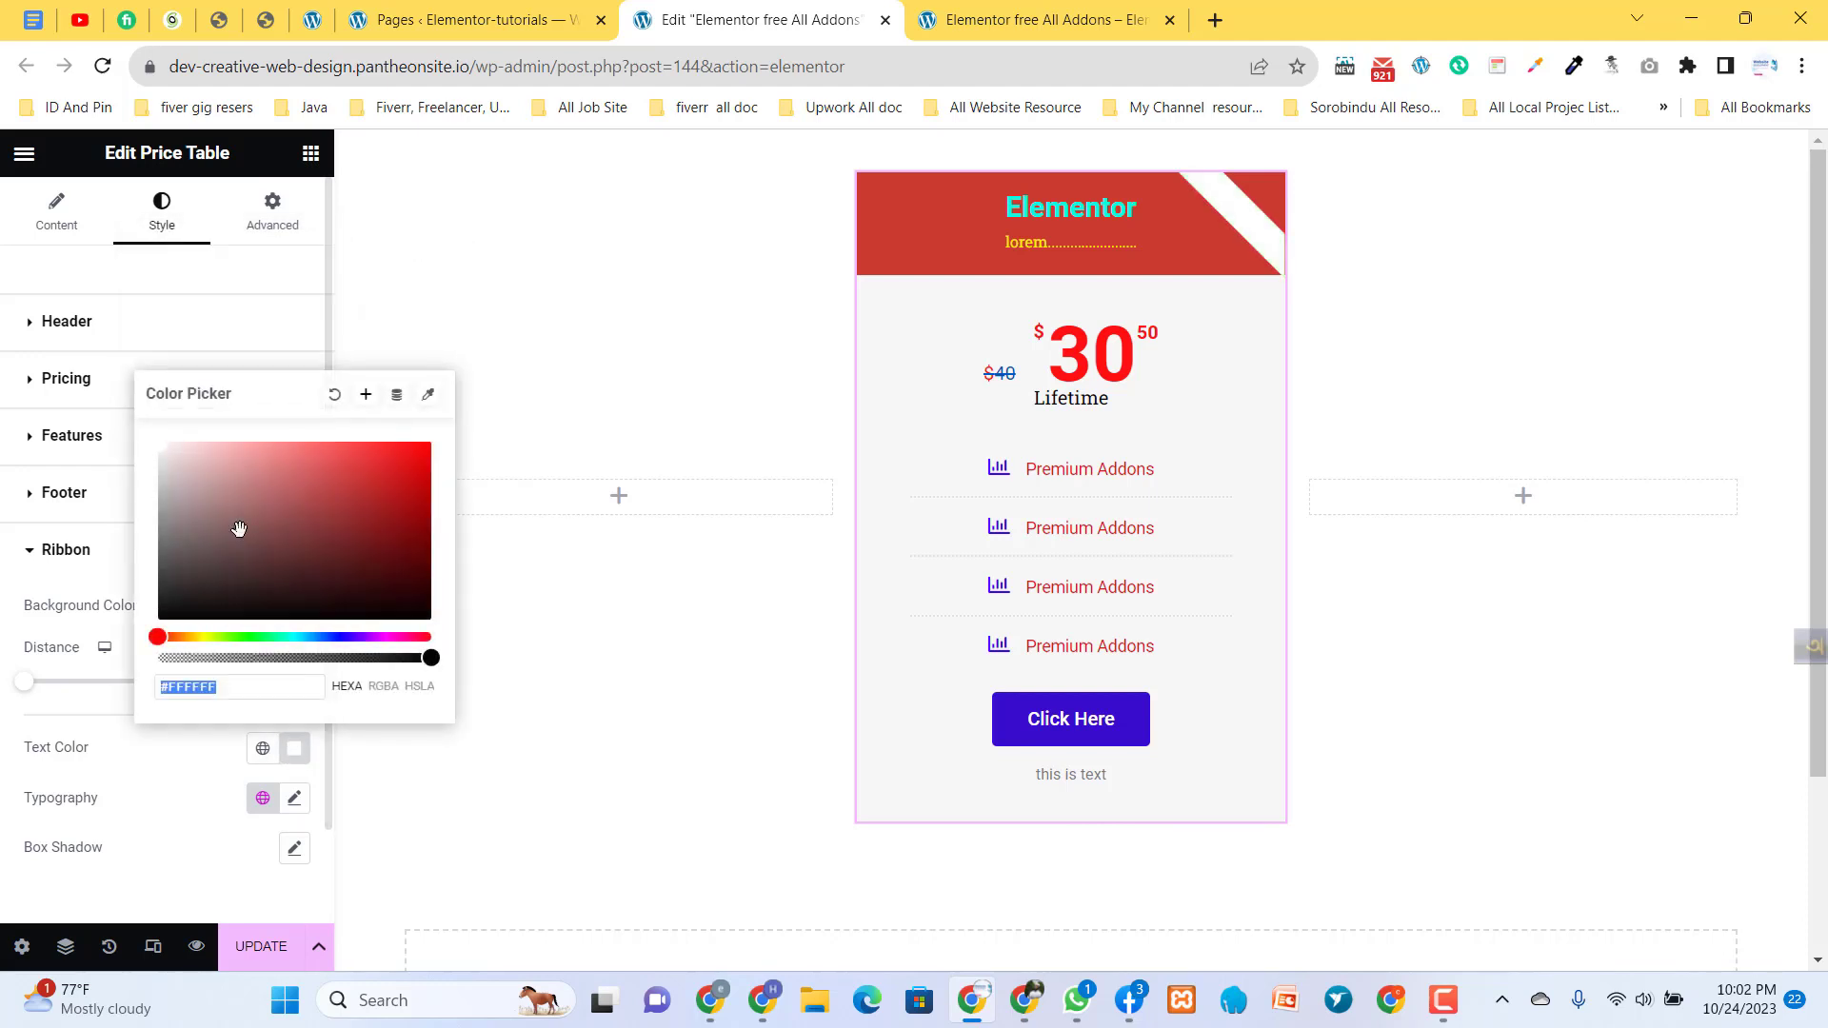
click(346, 484)
mouse_move(463, 424)
mouse_down()
mouse_move(531, 396)
mouse_move(165, 346)
mouse_move(129, 490)
mouse_move(438, 473)
mouse_move(441, 438)
mouse_up()
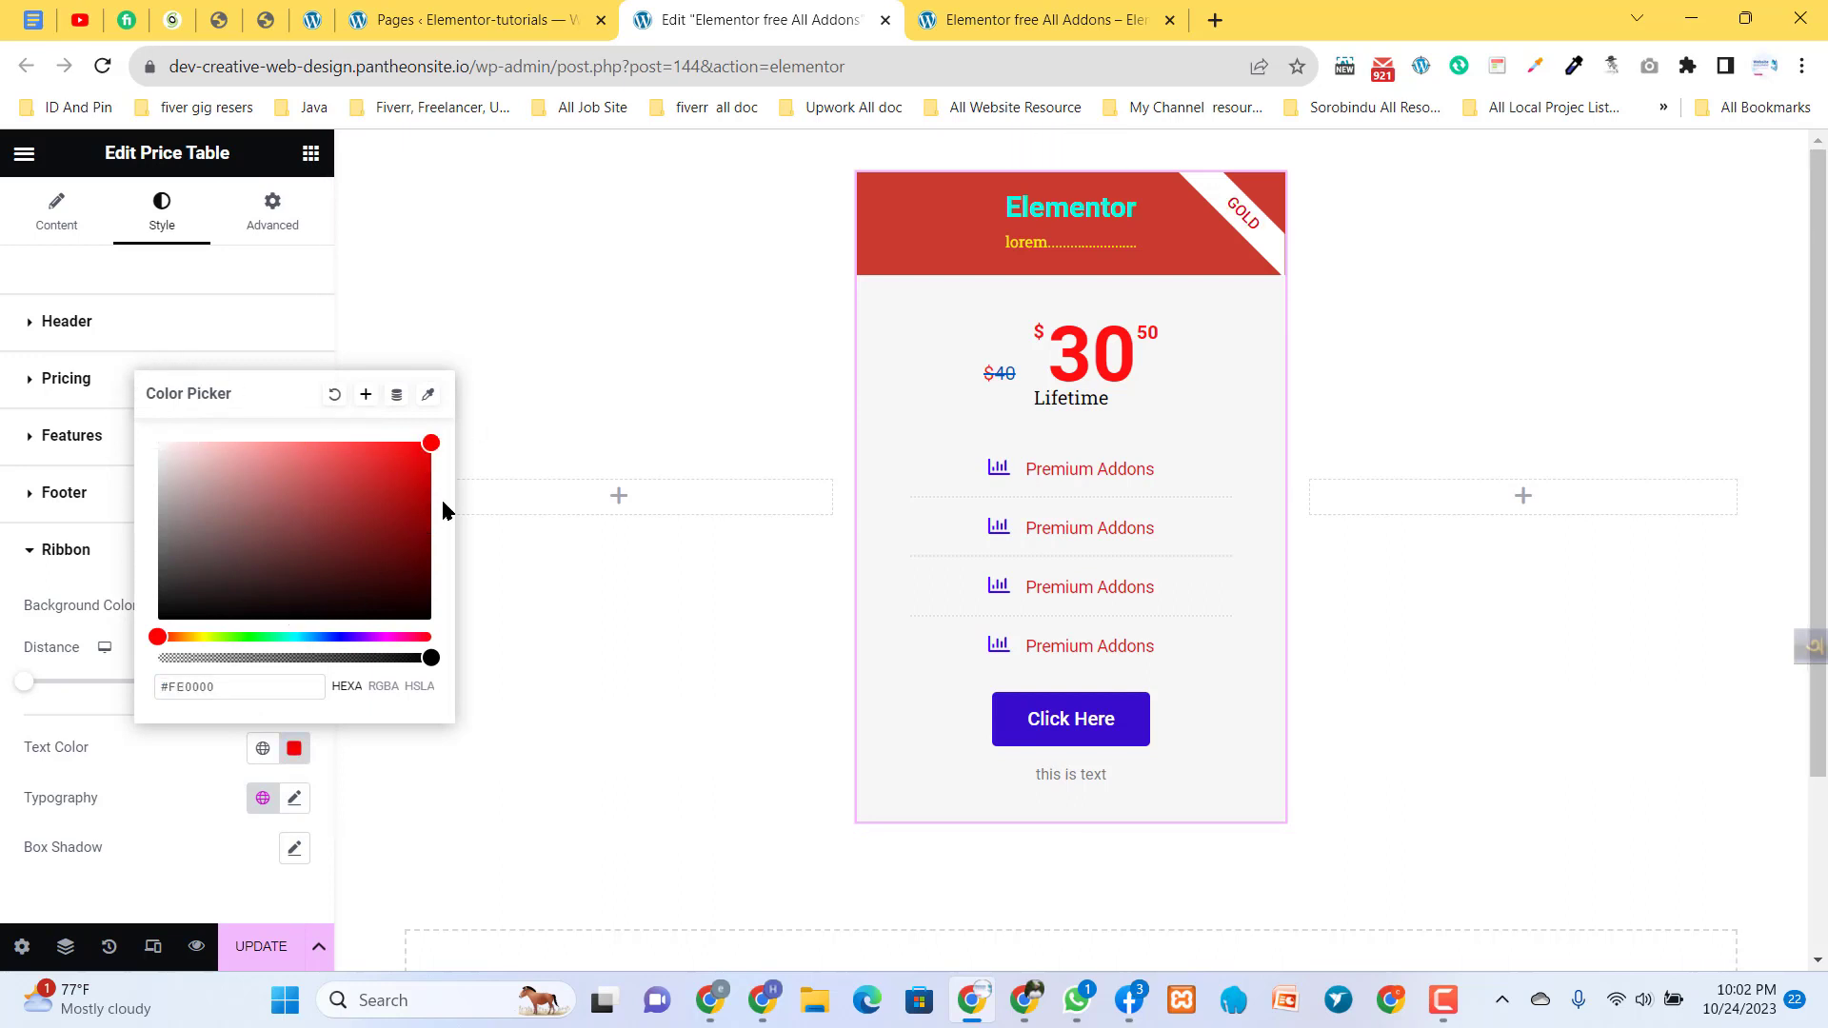
click(185, 761)
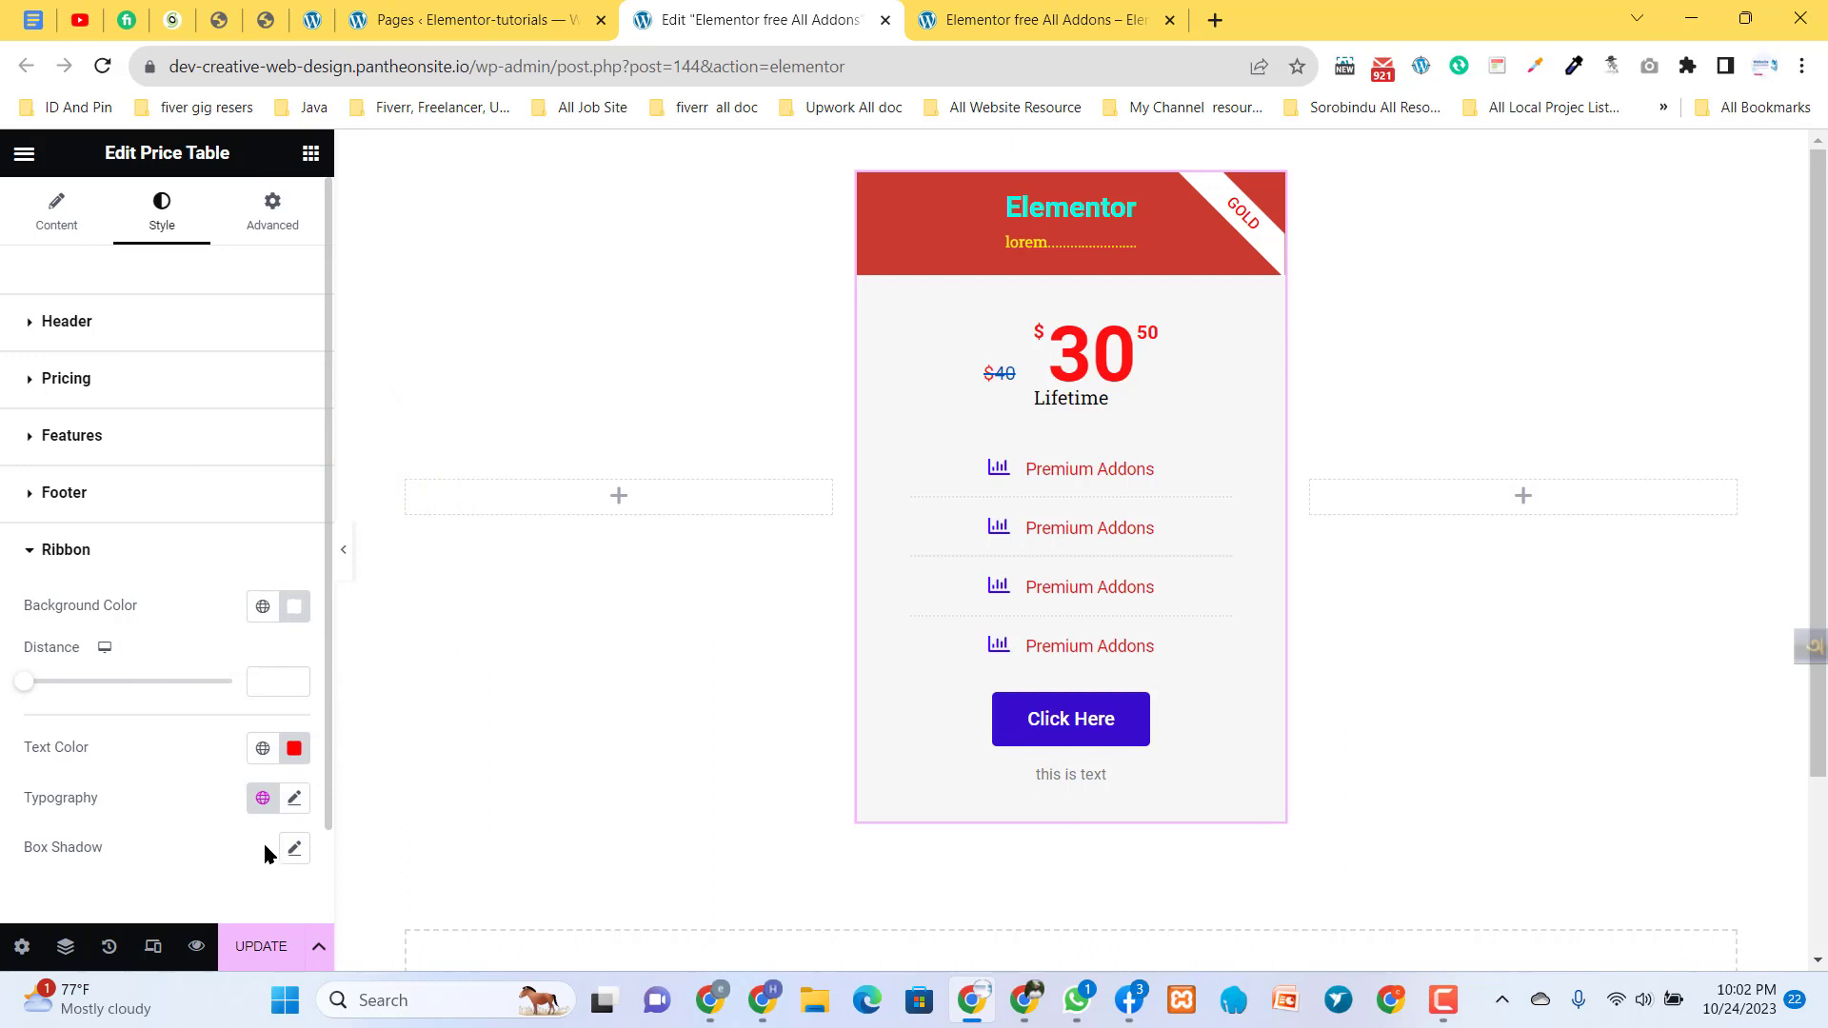
click(295, 848)
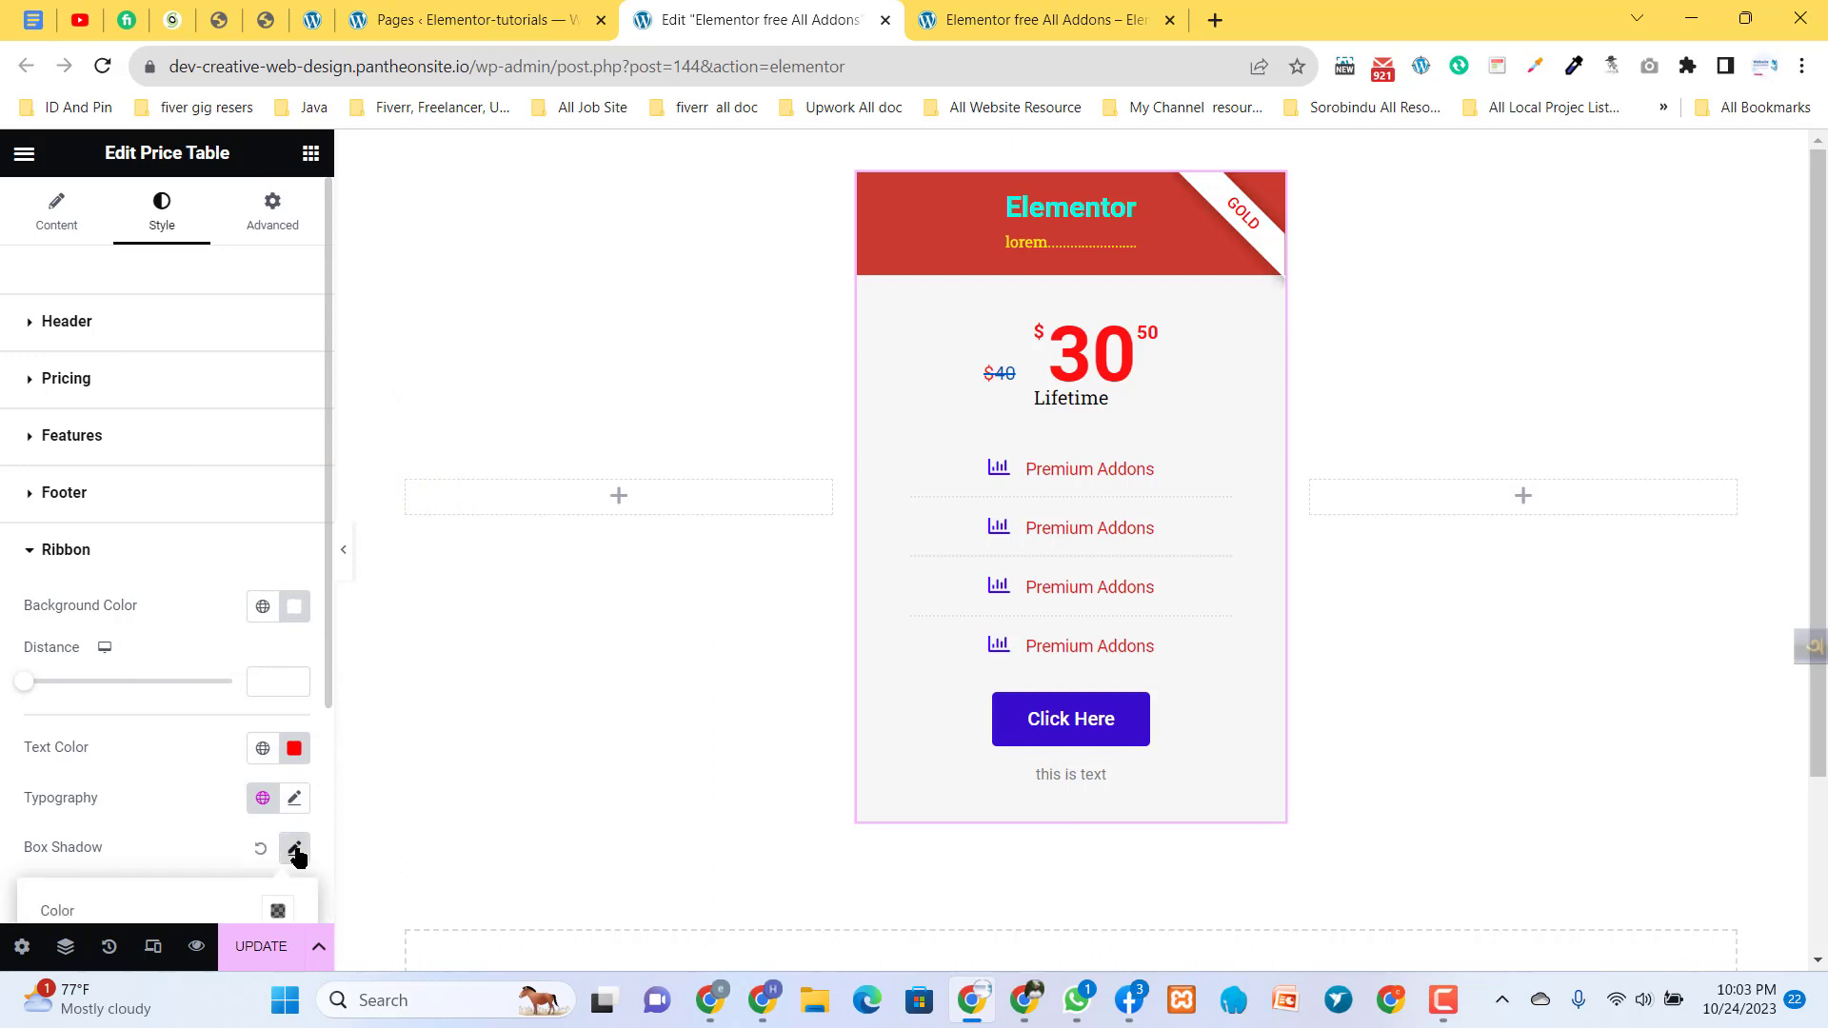
click(259, 849)
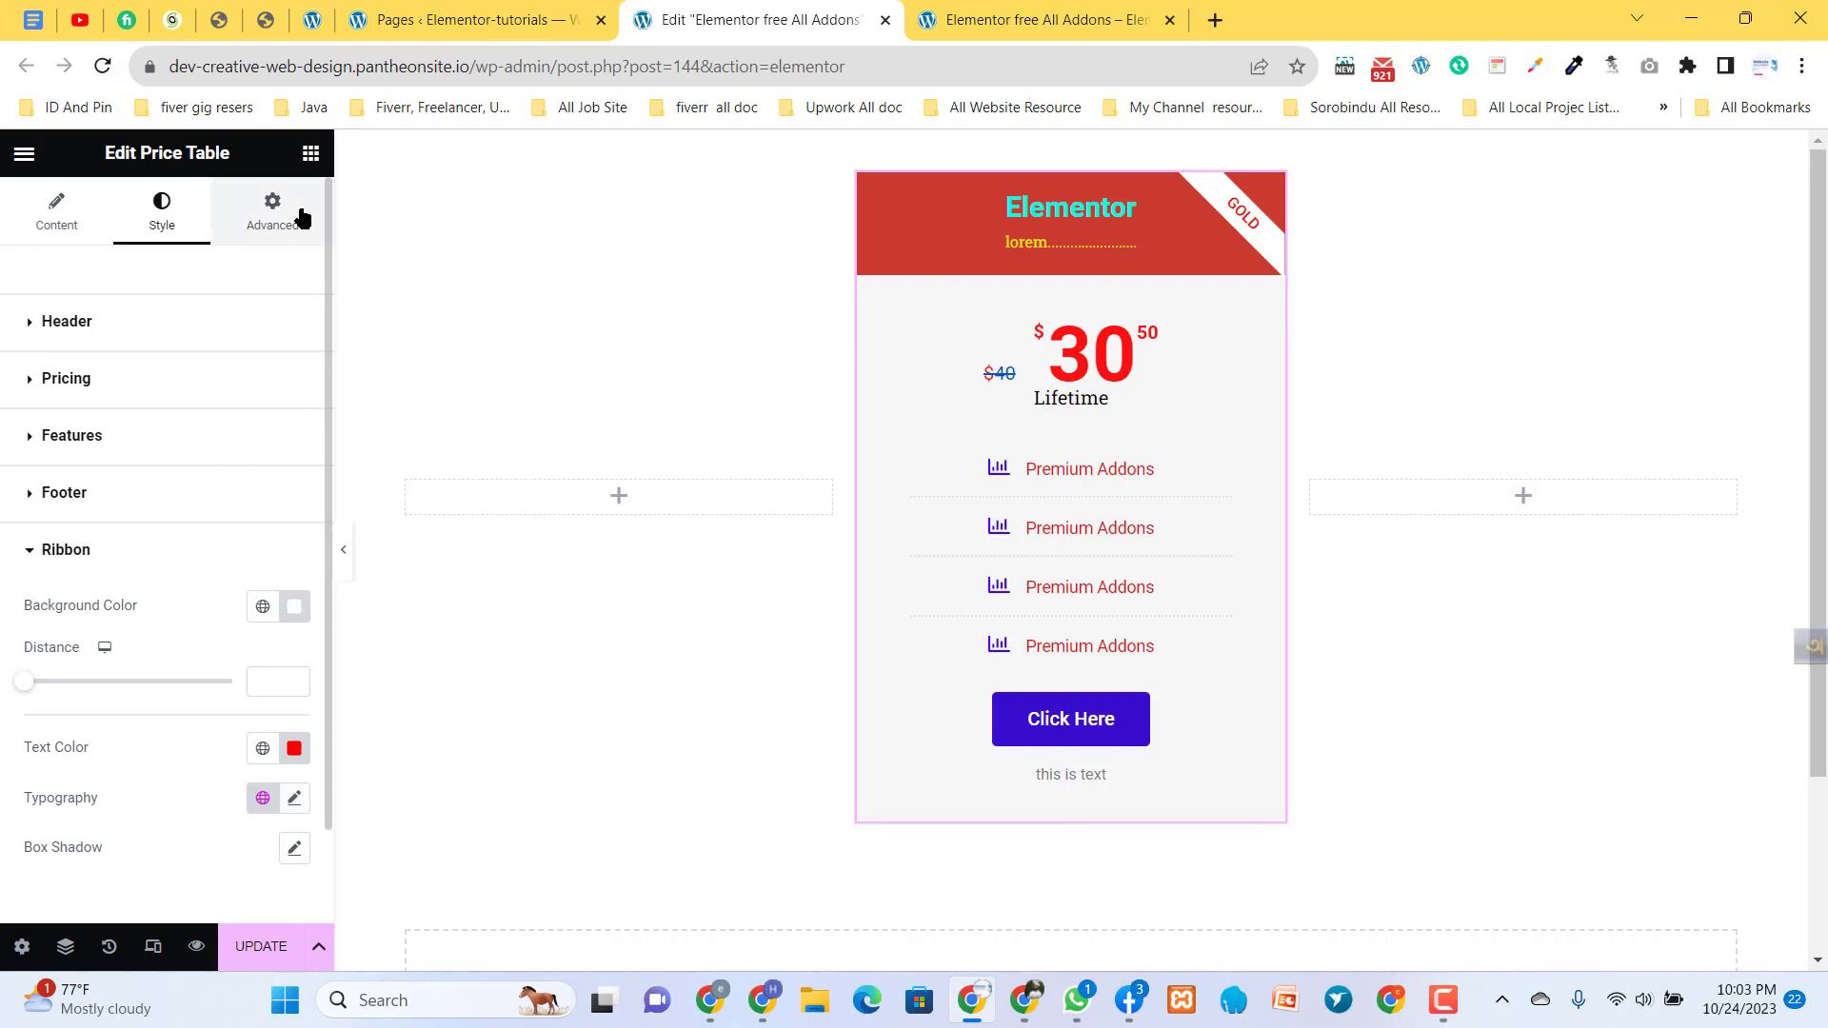
- Look through the advanced settings available for the Price Table widget
click(301, 218)
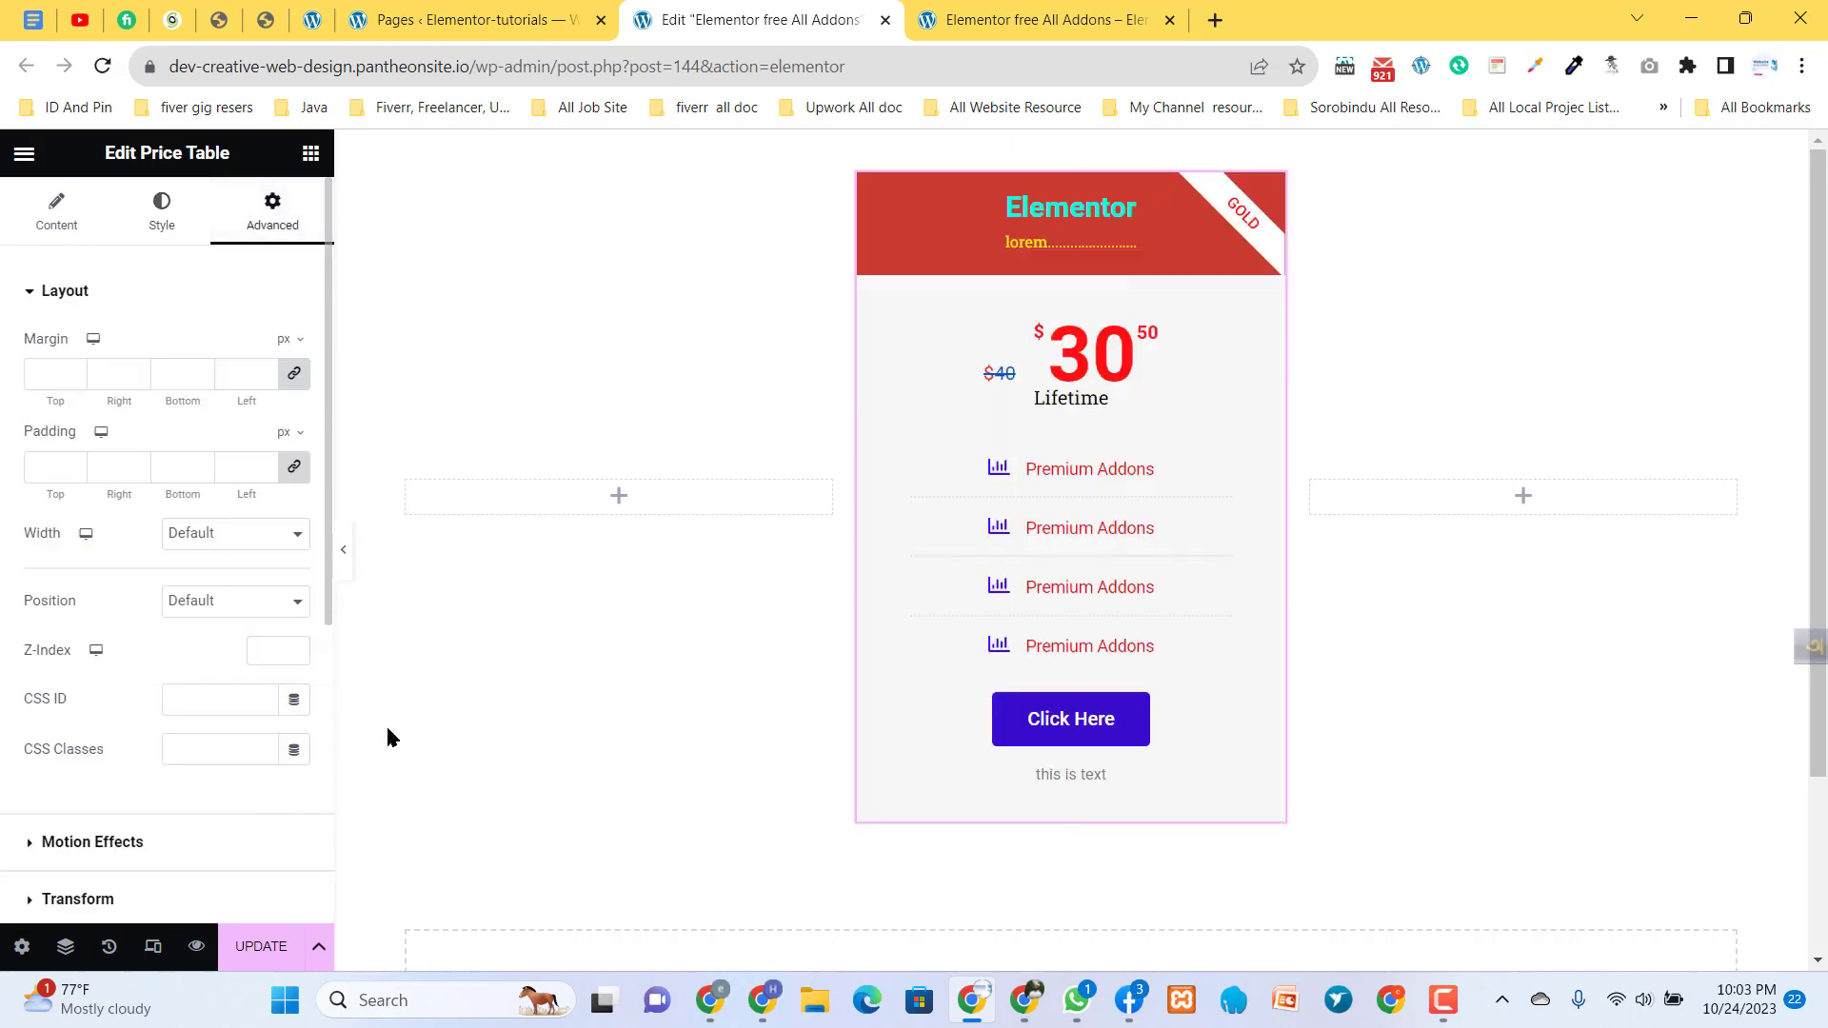
scroll(217, 766, down, 5)
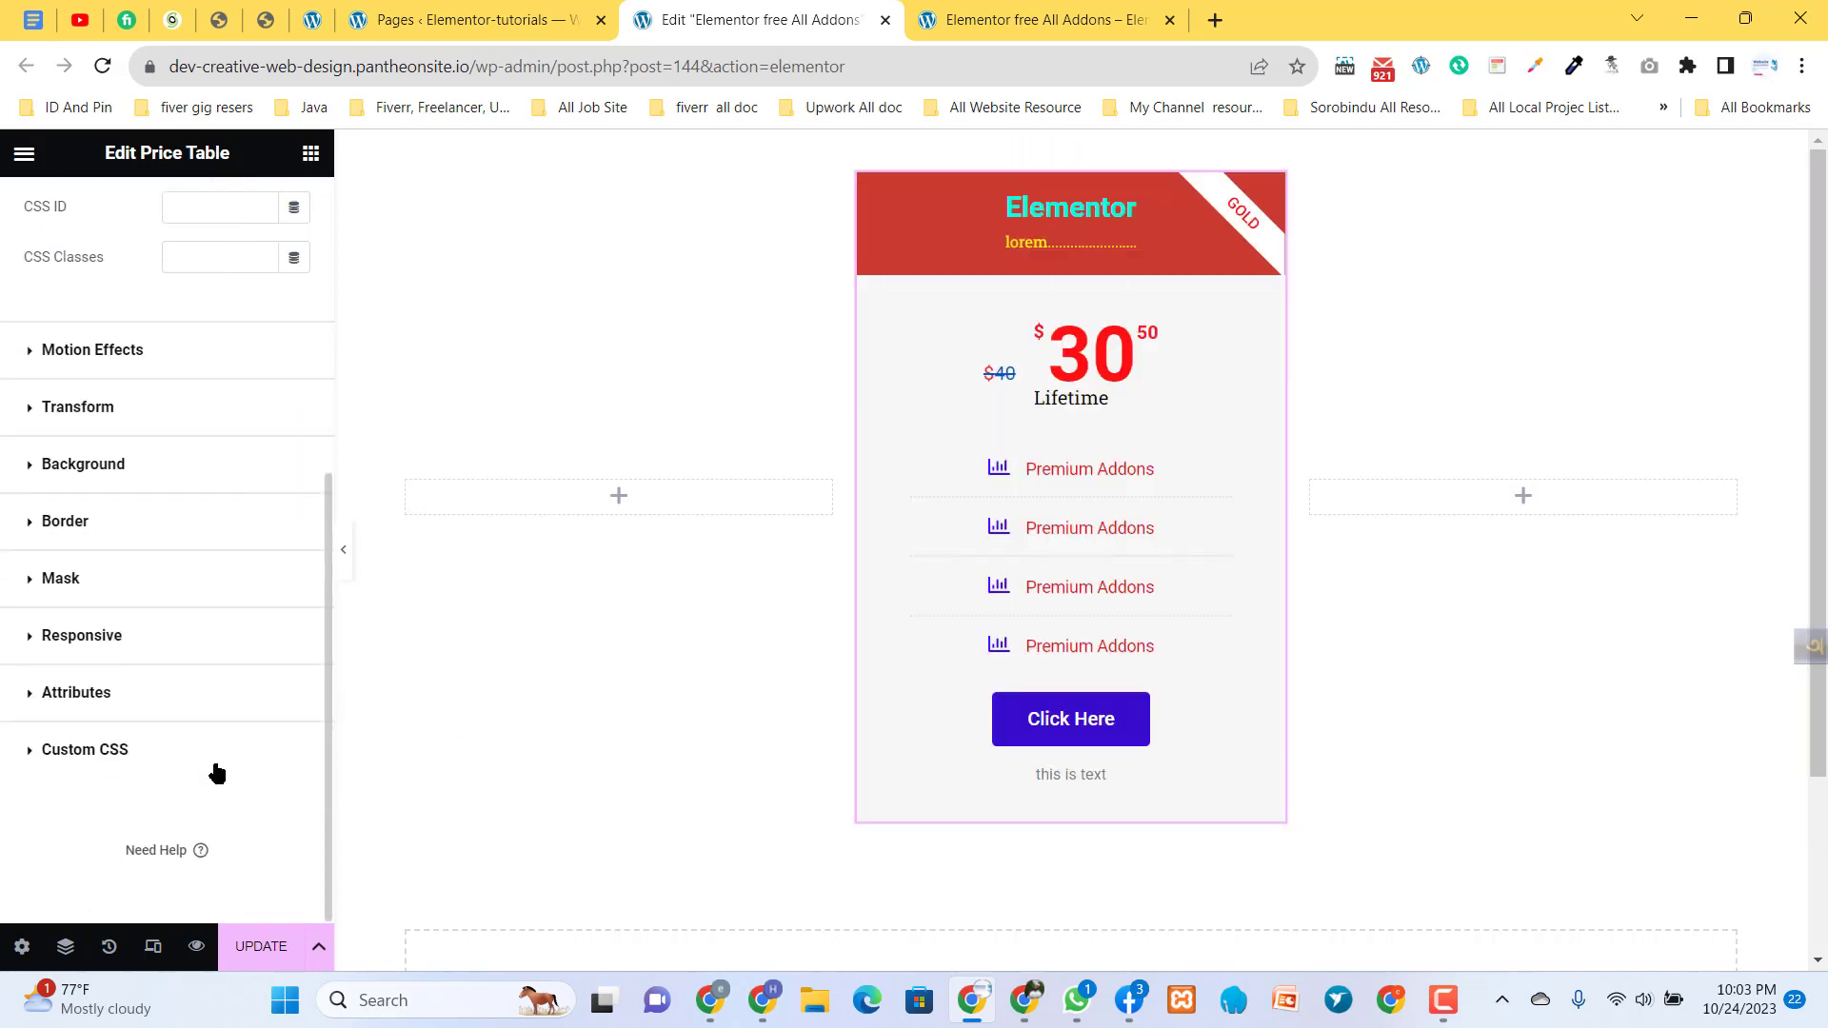
scroll(217, 771, up, 5)
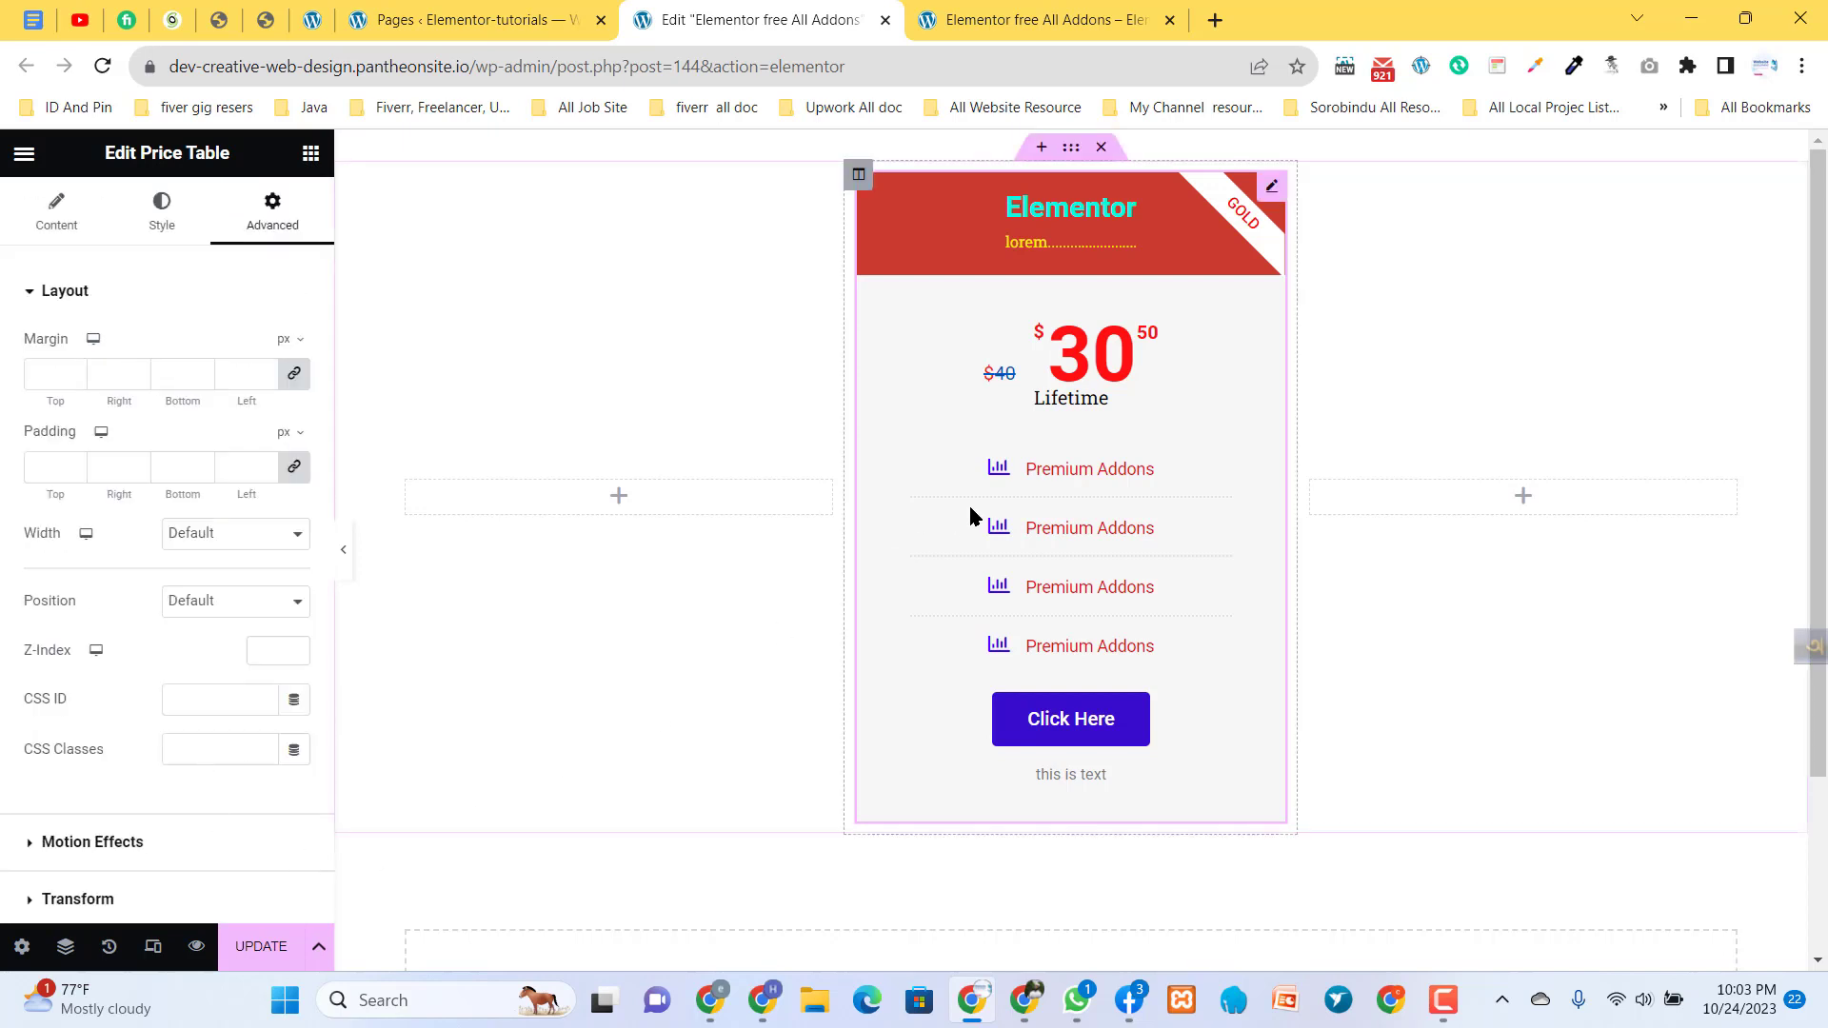
- Update the page with the styled price table, visit its preview tab and return to the editor
click(249, 940)
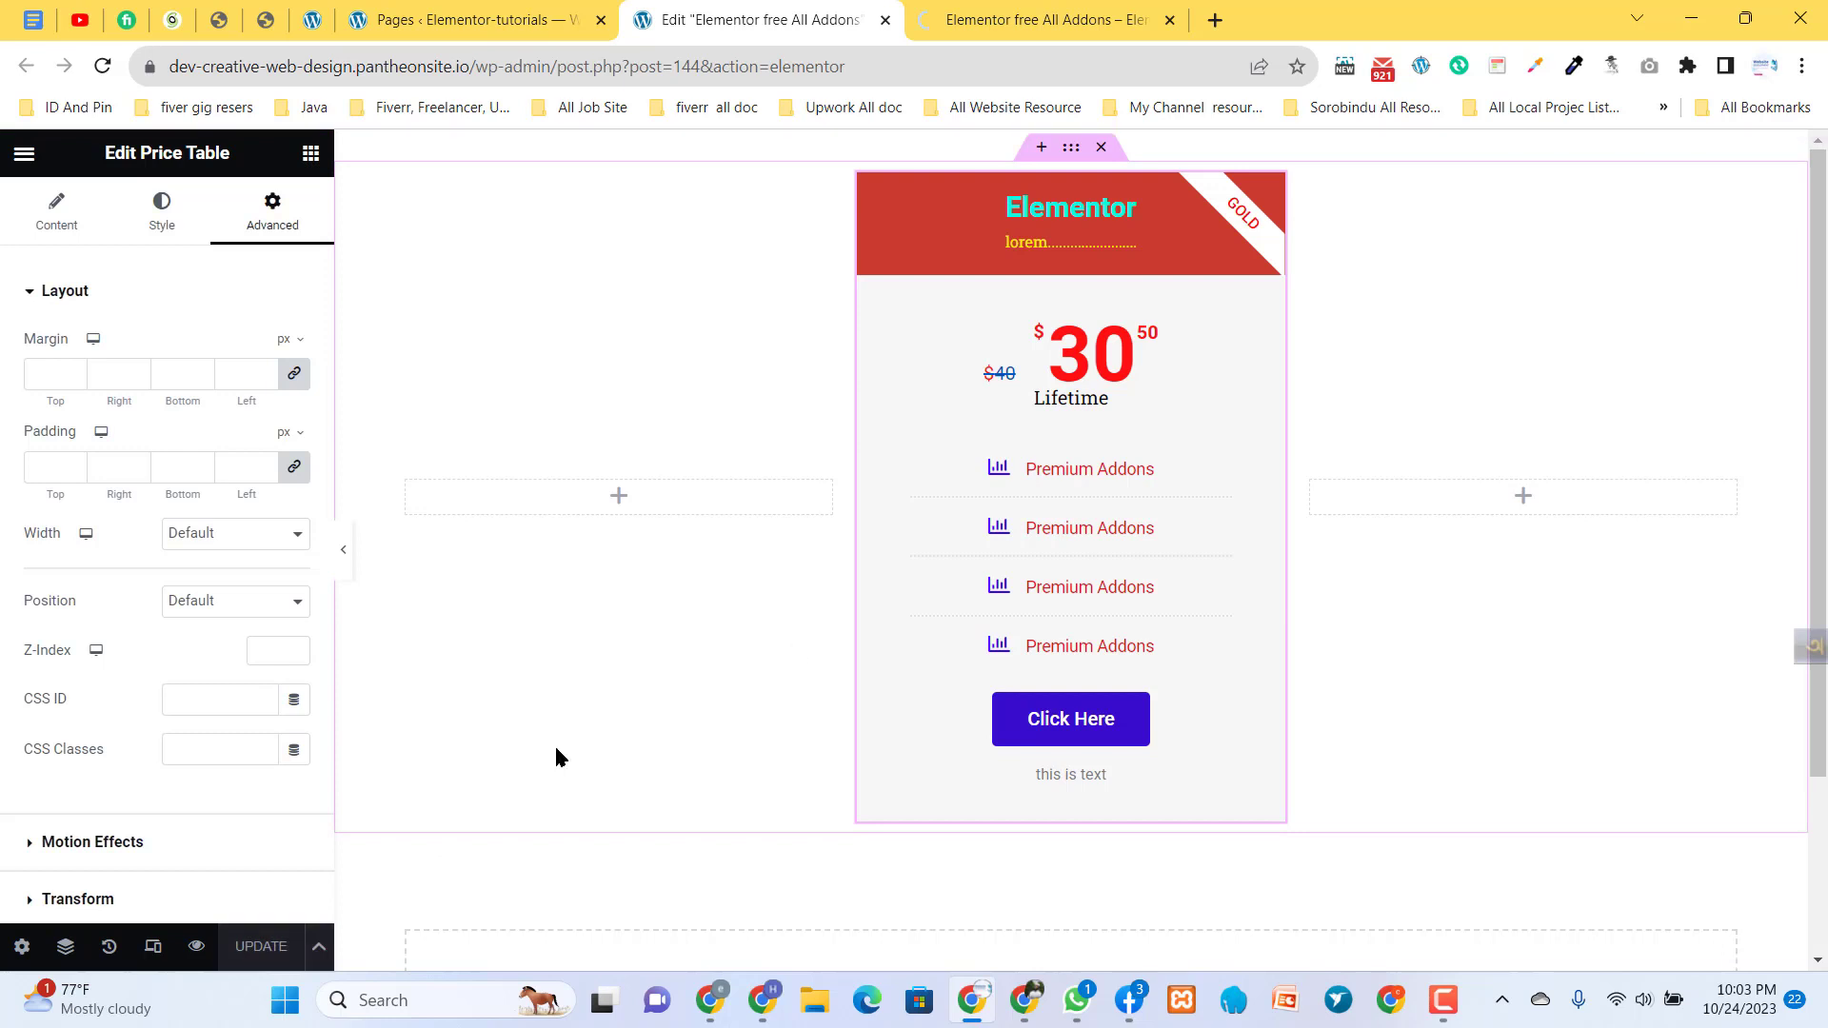
click(1023, 14)
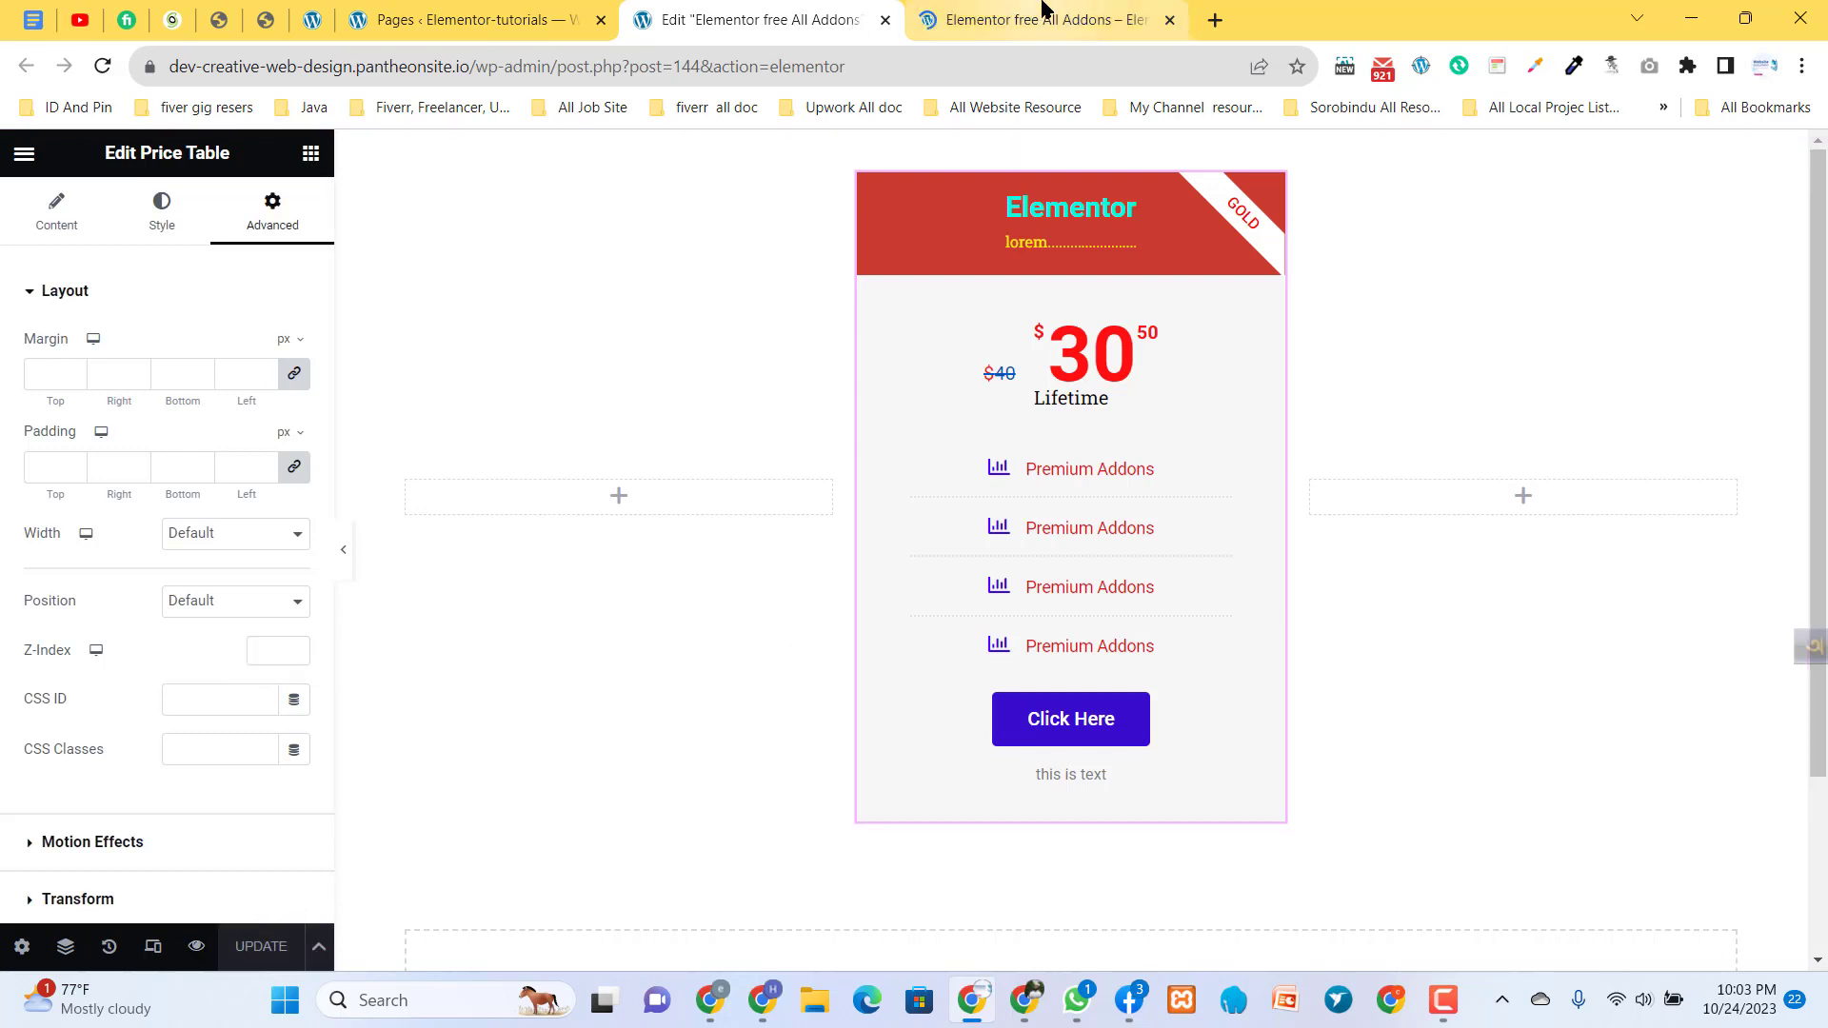
click(825, 30)
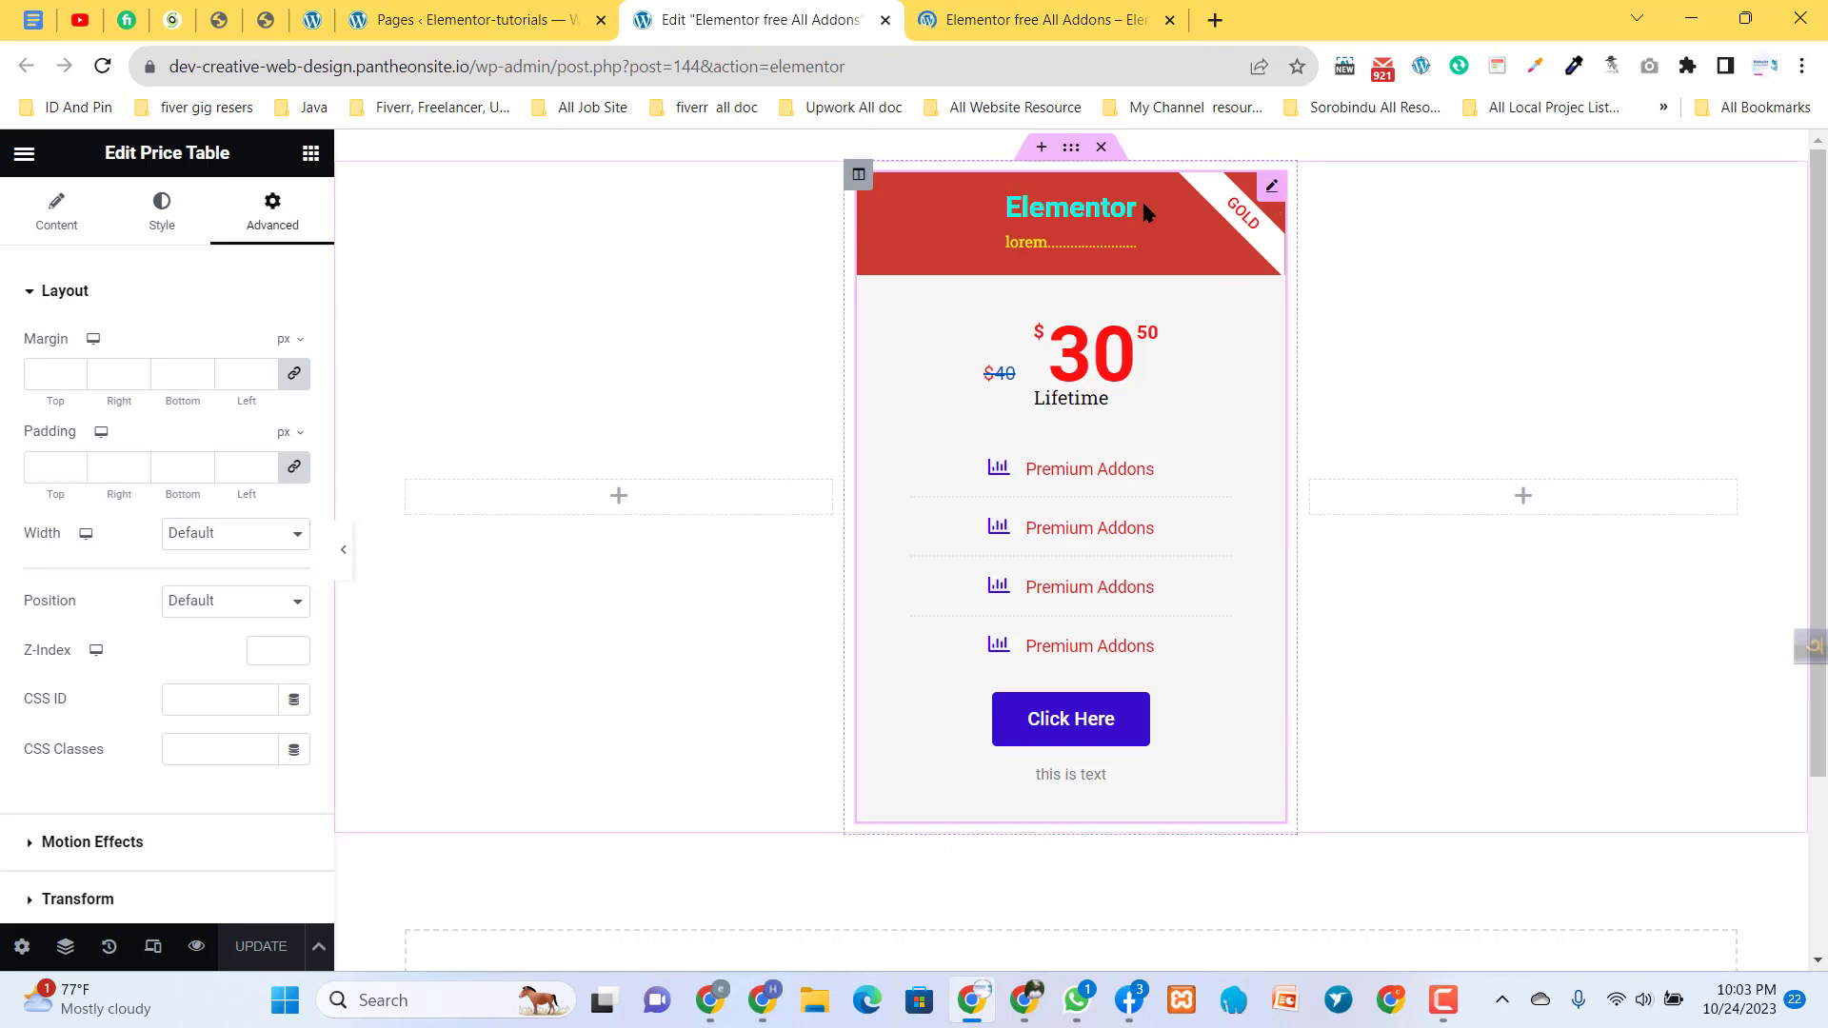
- Duplicate the price table column twice so the section holds three price tables
right_click(857, 183)
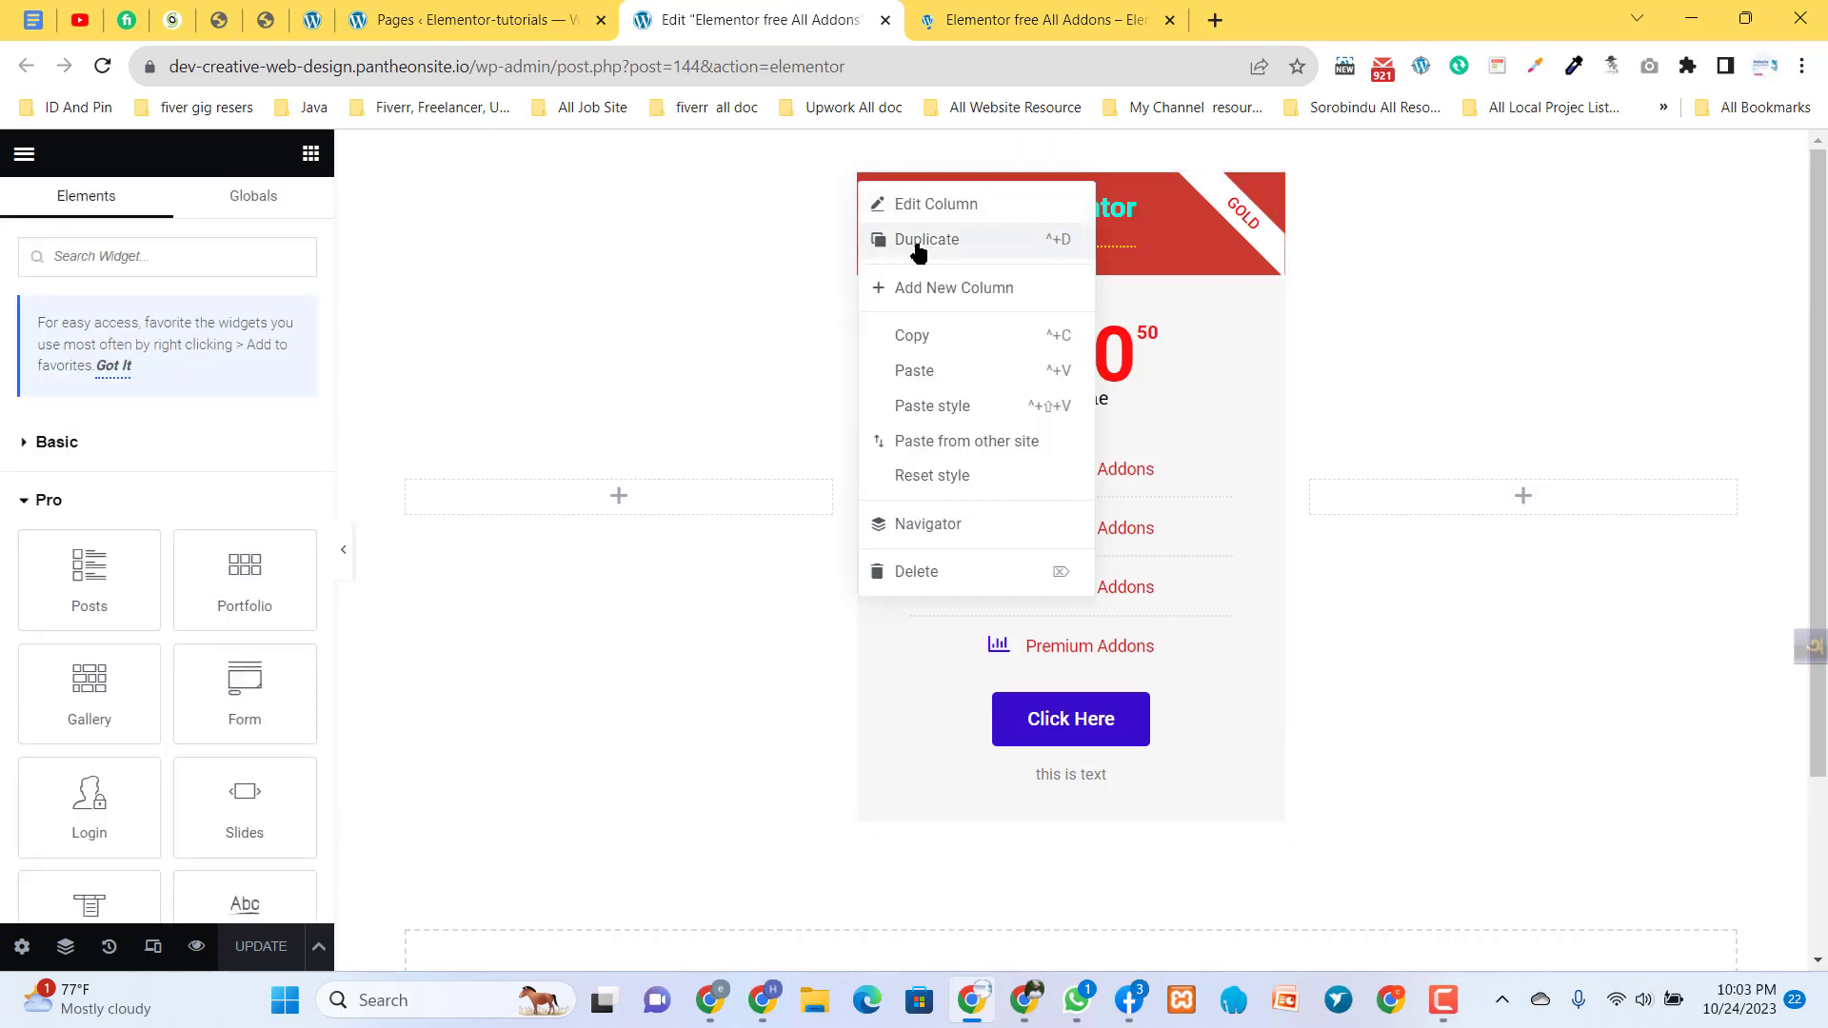
key(ctrl+d)
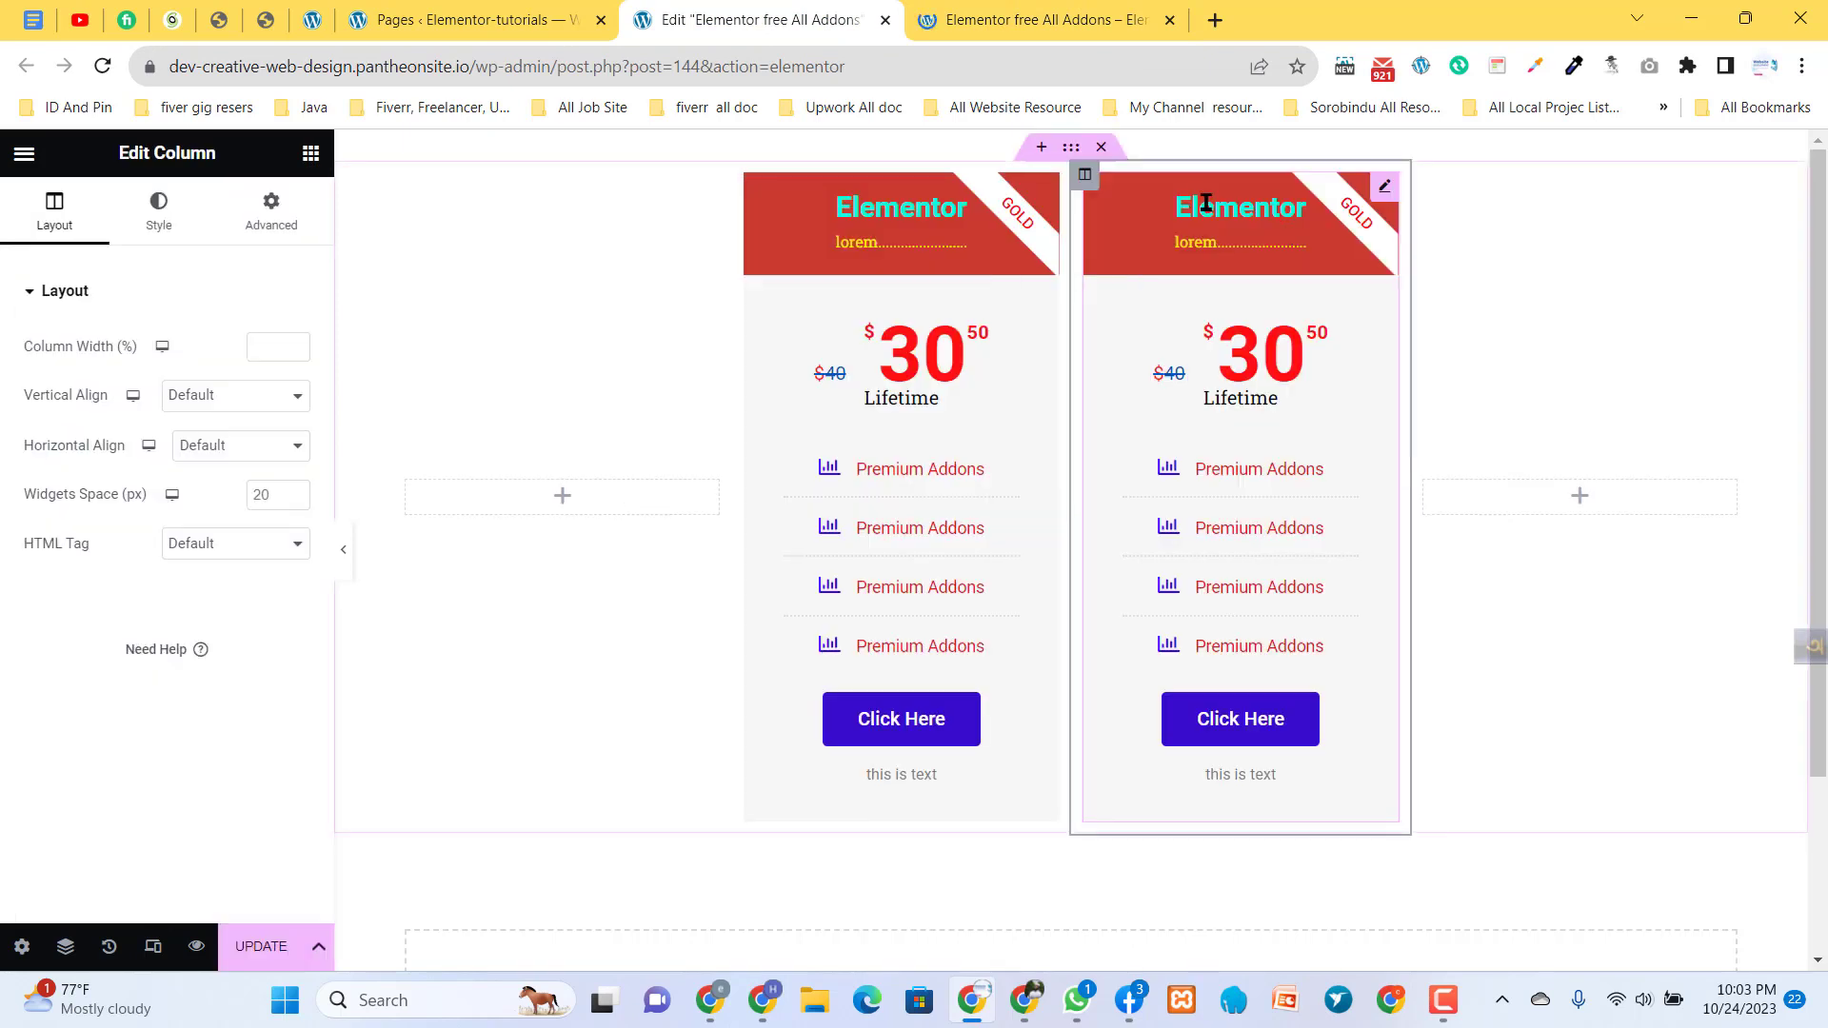
right_click(1080, 179)
click(1114, 238)
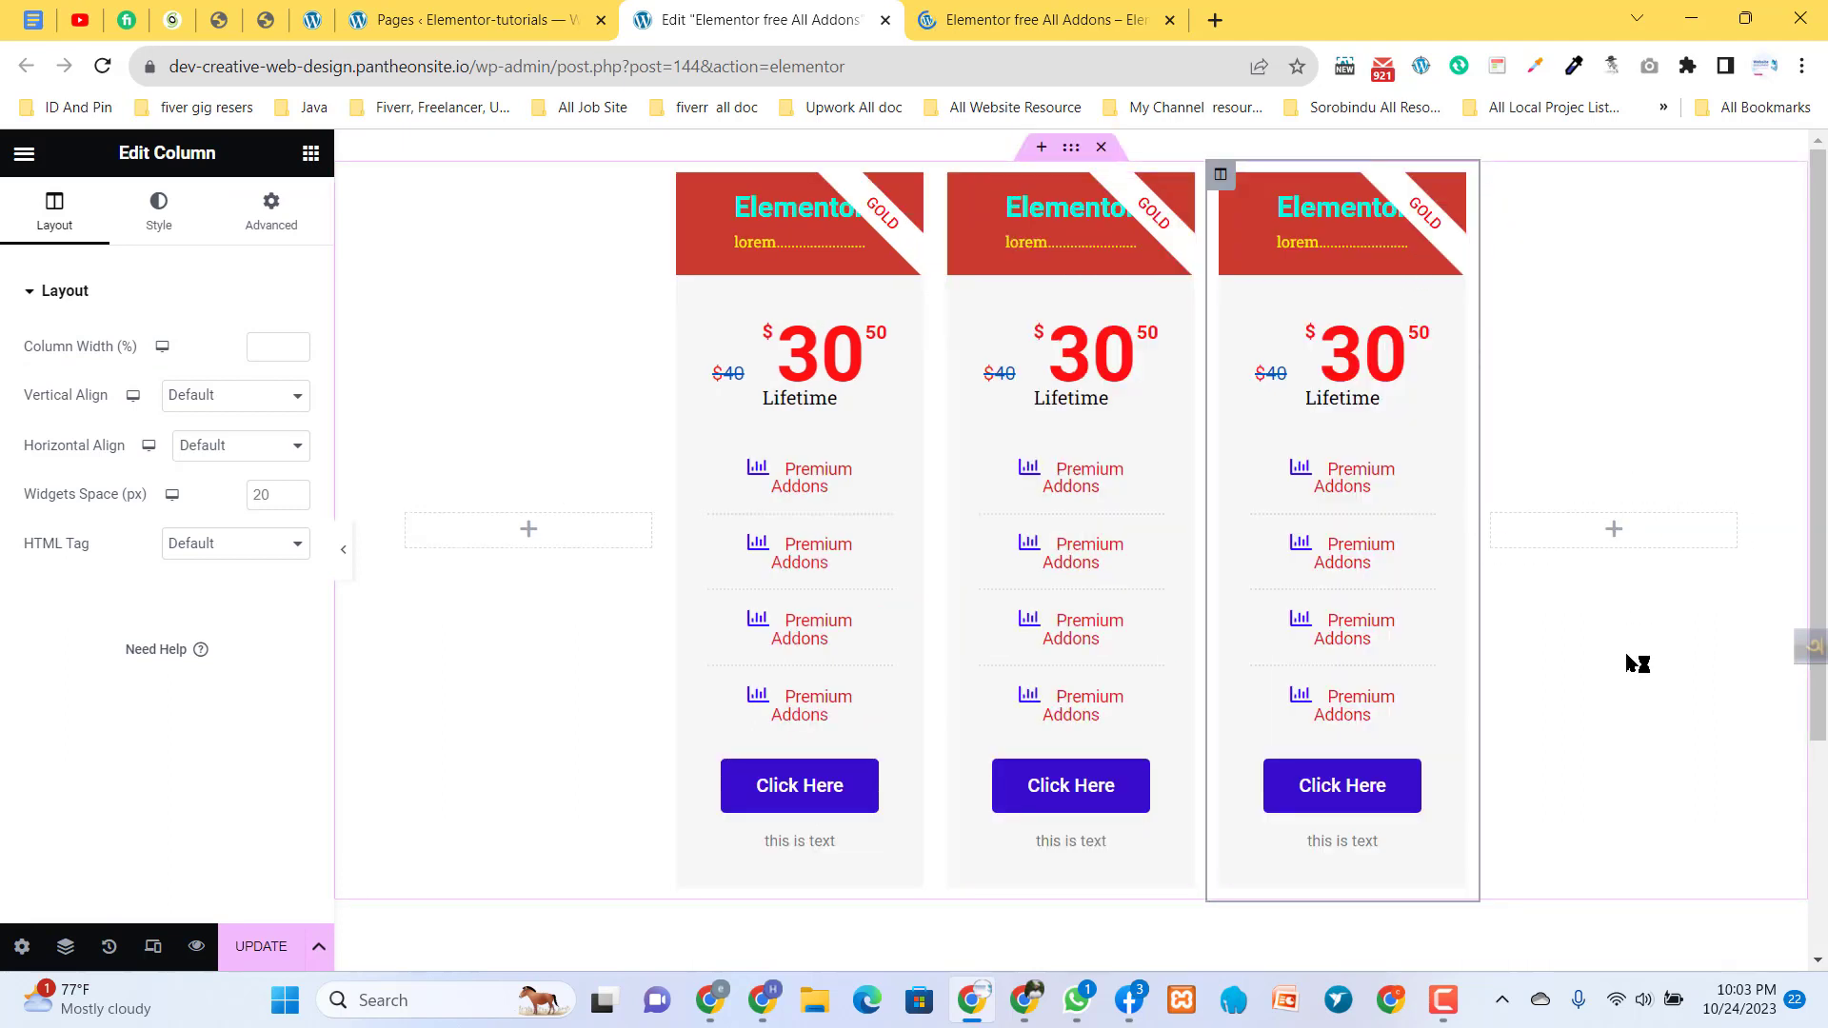
- Delete the empty columns on both sides of the three price tables
right_click(1494, 520)
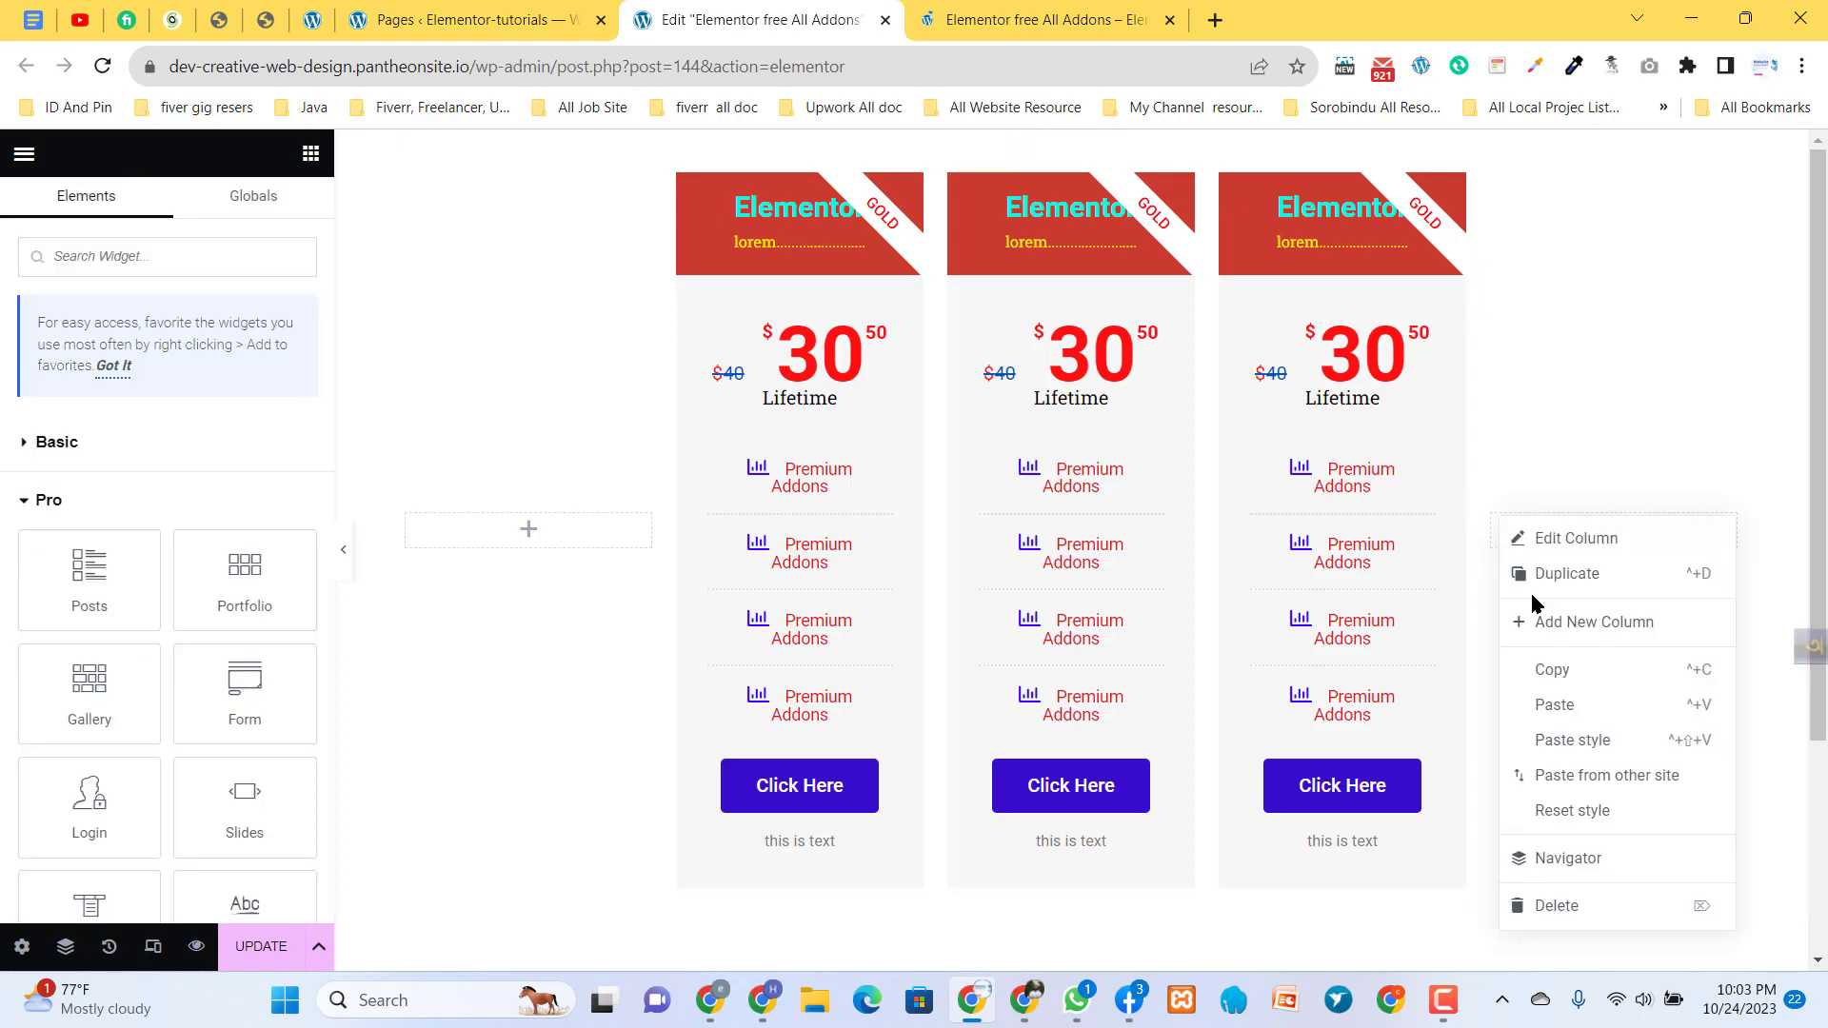
click(1573, 916)
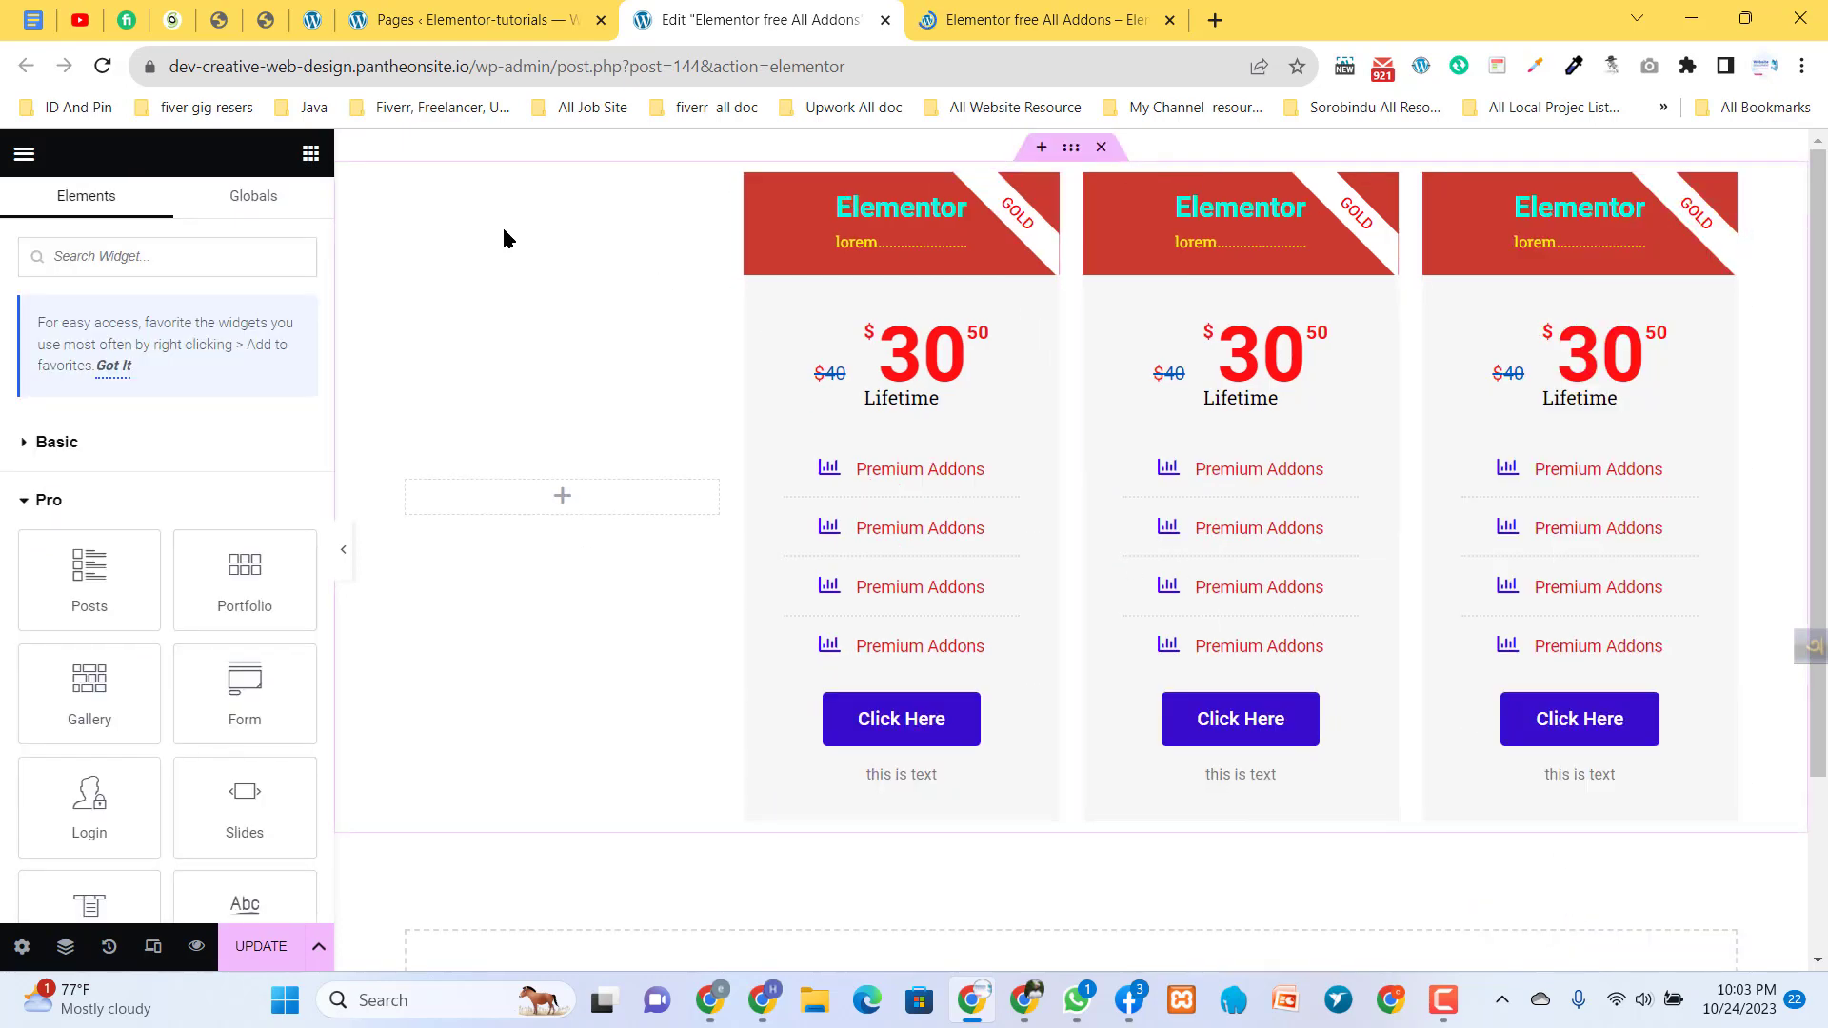
right_click(409, 486)
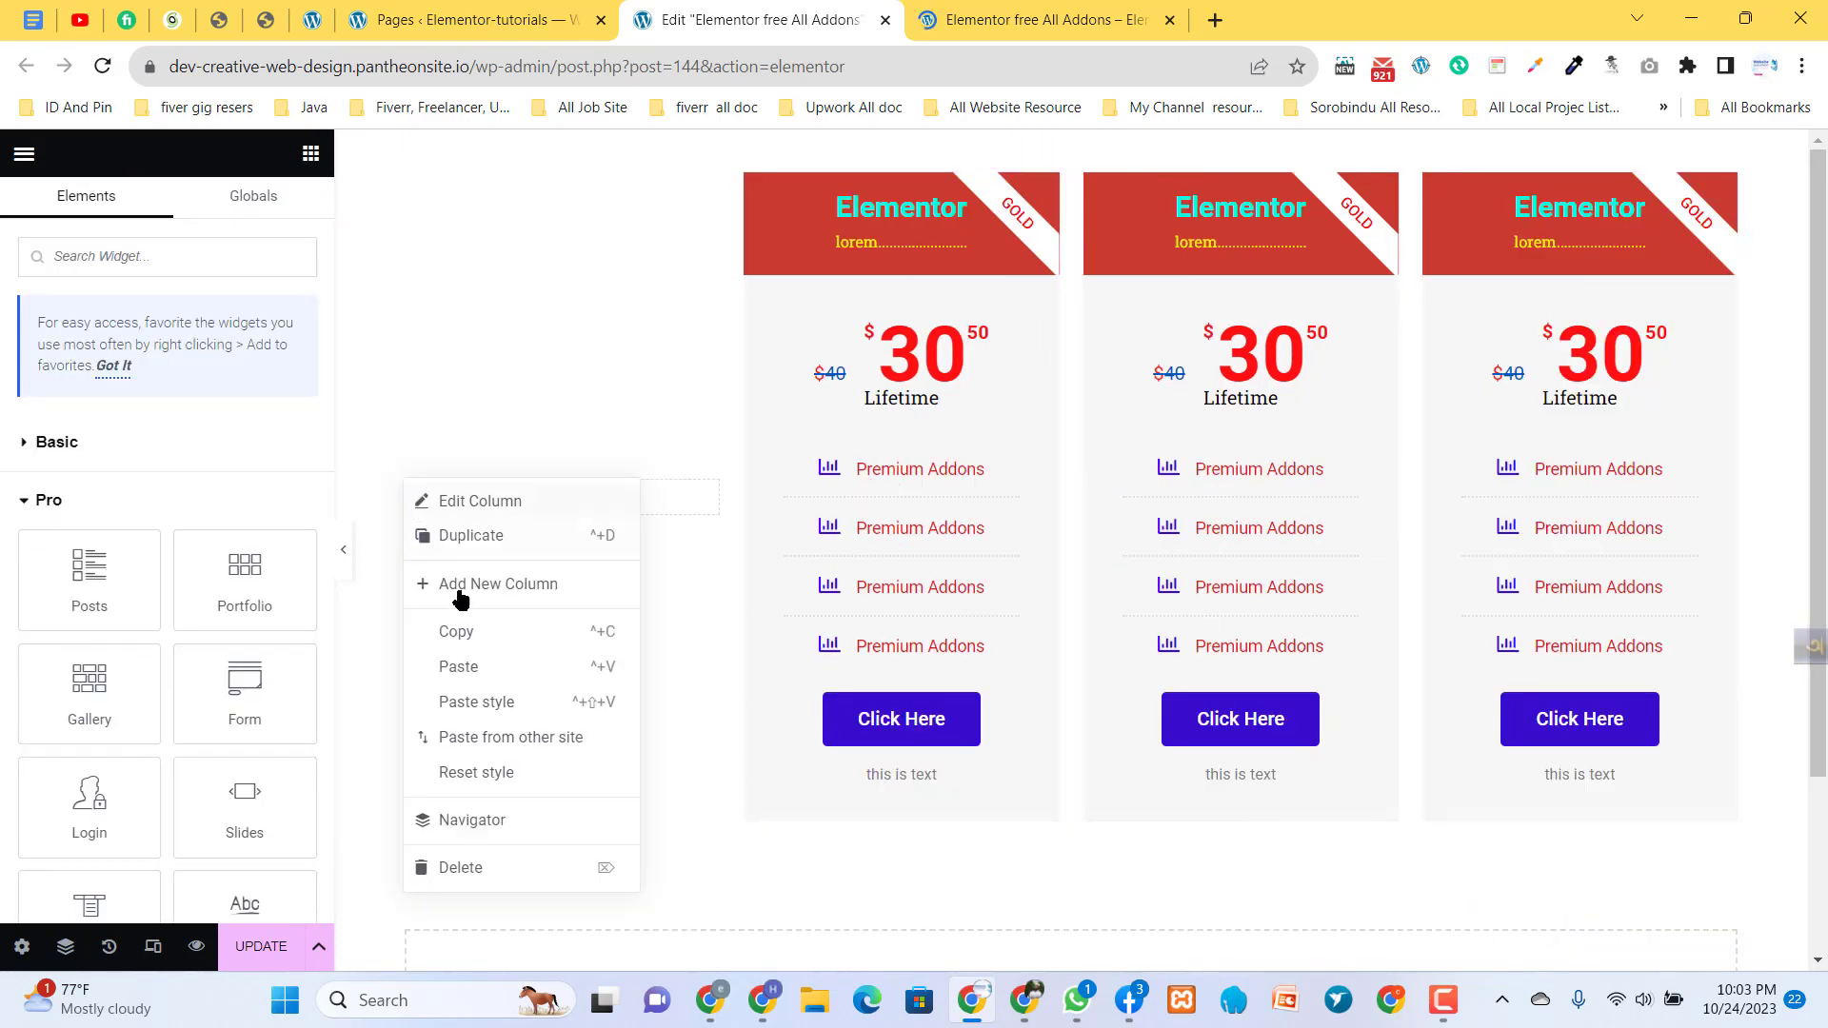
click(449, 871)
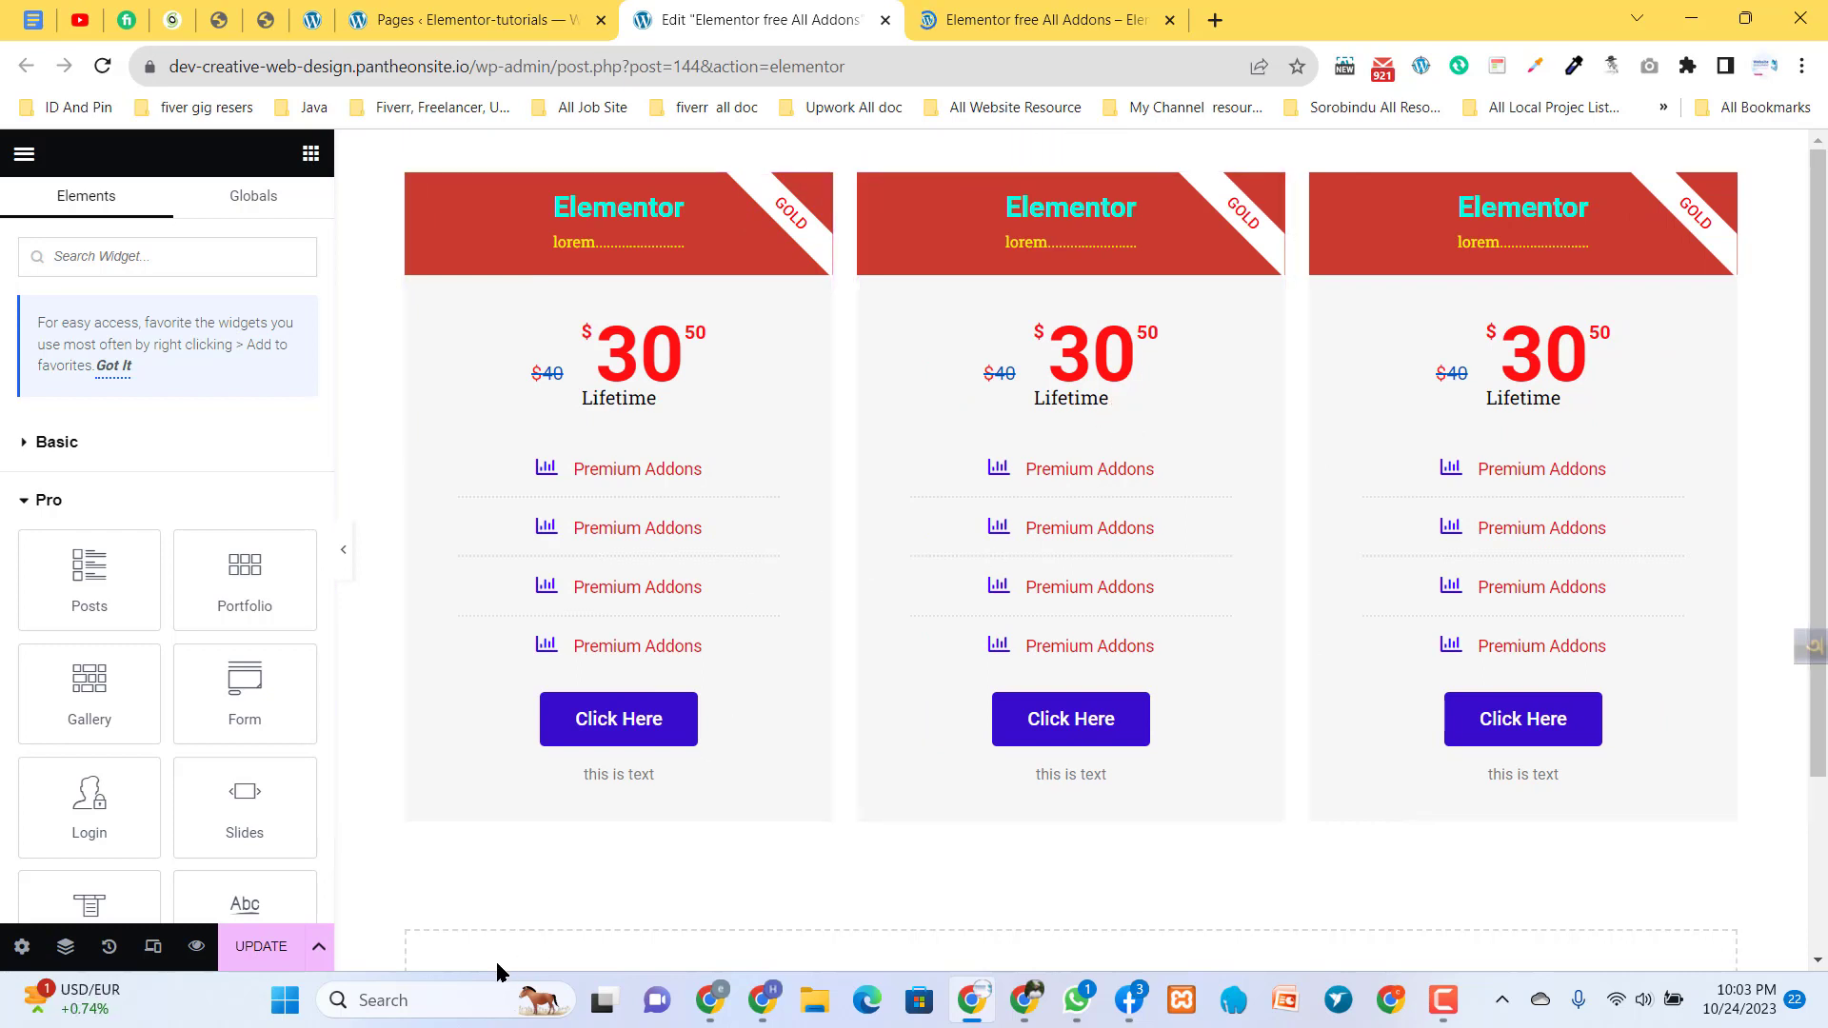
- Update the page with the three-column layout and check the live preview in the other tab
click(254, 963)
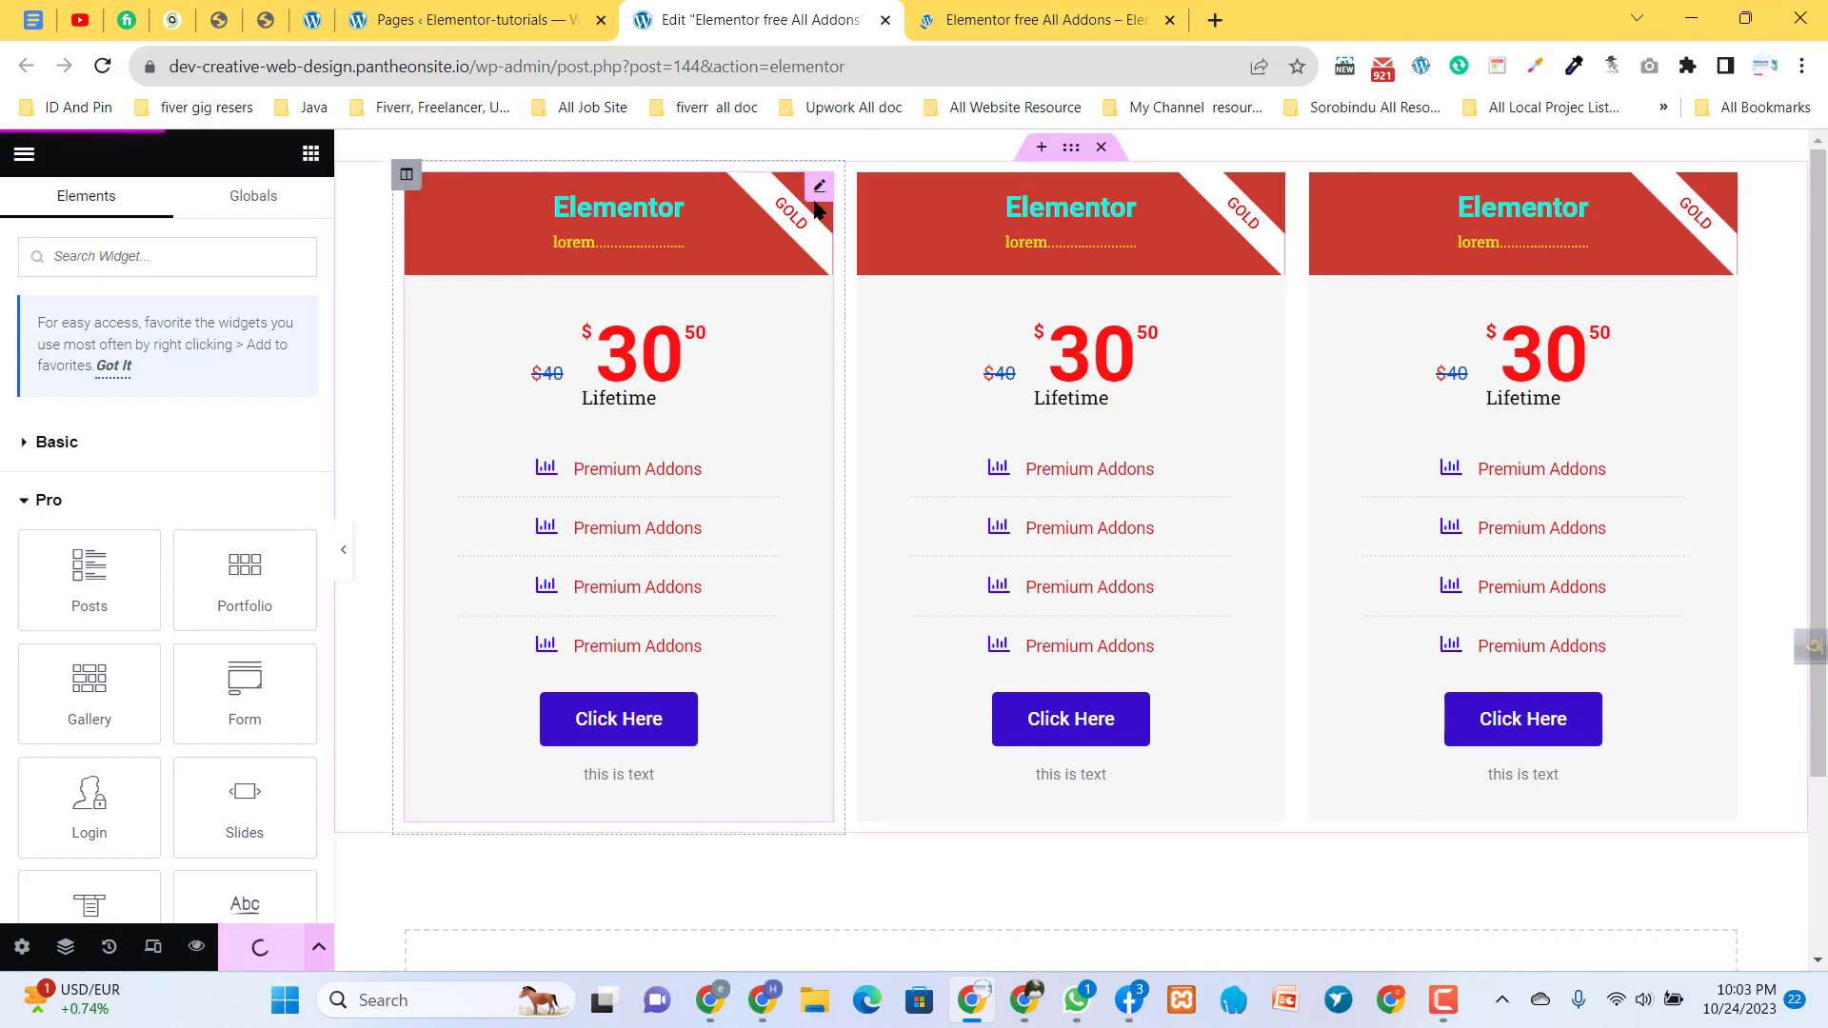
click(991, 5)
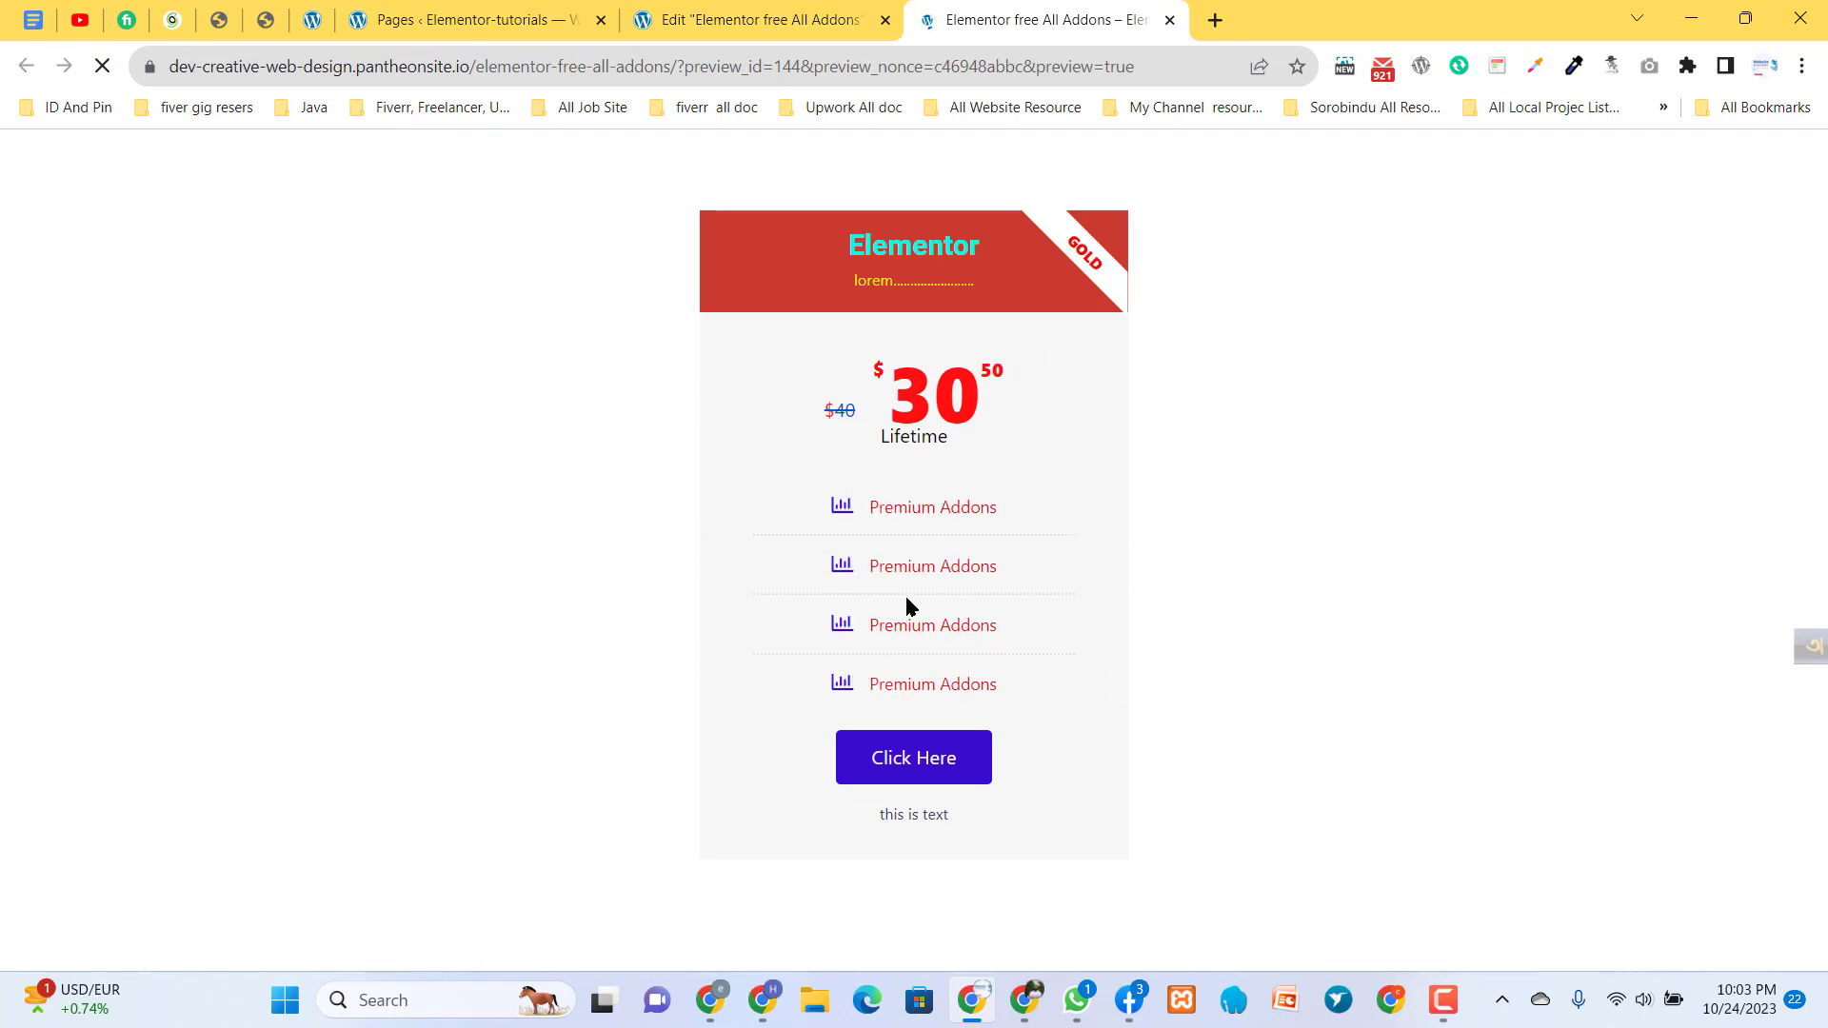
click(728, 13)
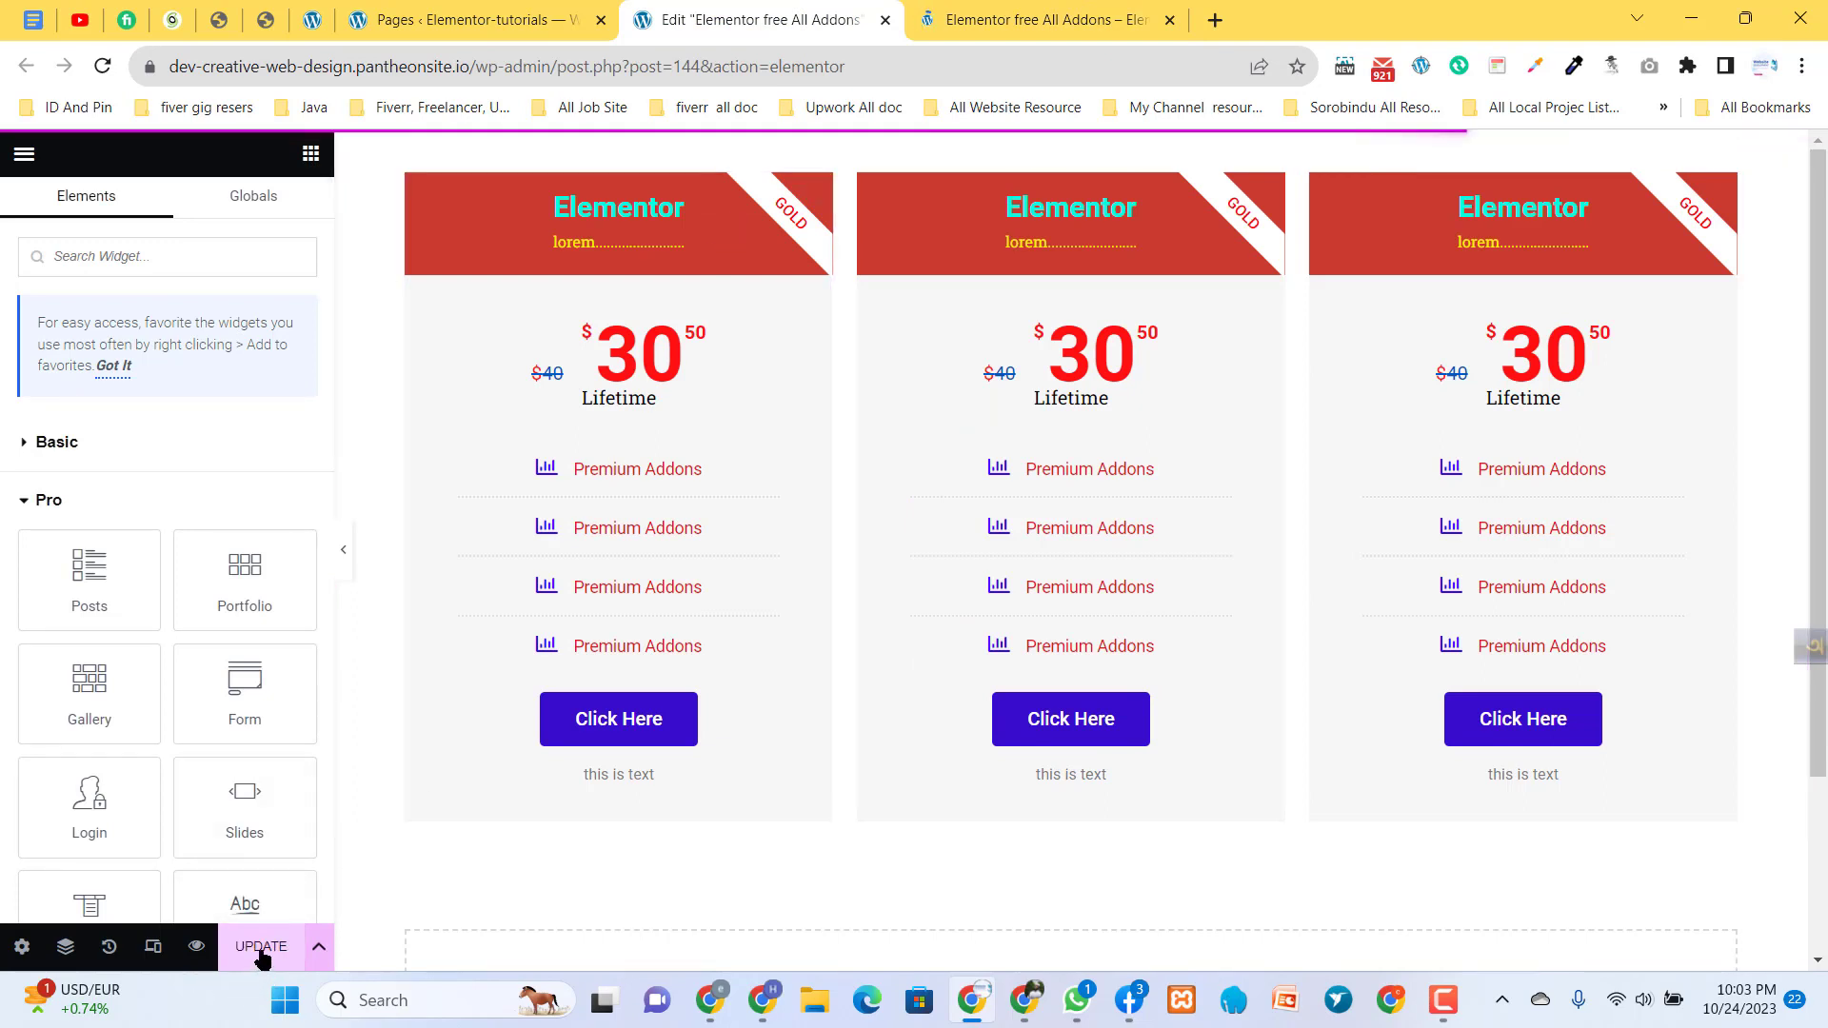
click(1073, 10)
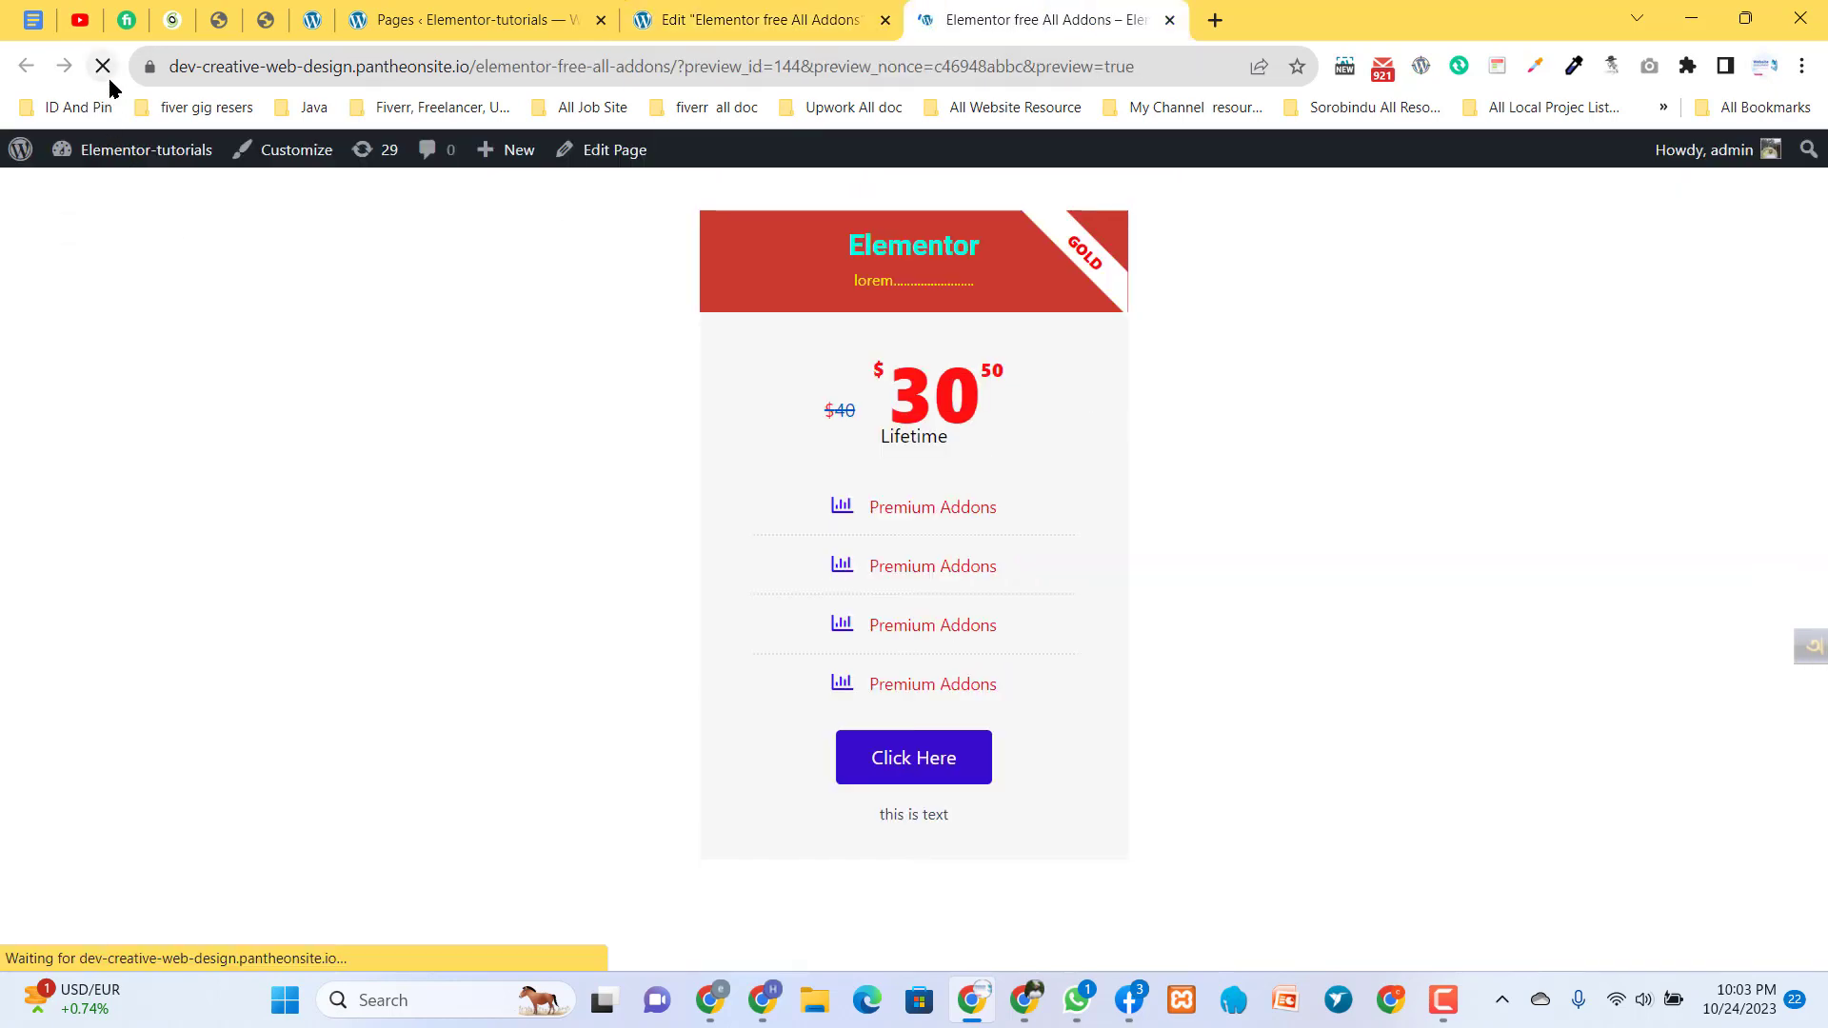
- Return to the page editor and open the settings of the first price table to inspect it
click(775, 15)
click(1114, 14)
click(757, 21)
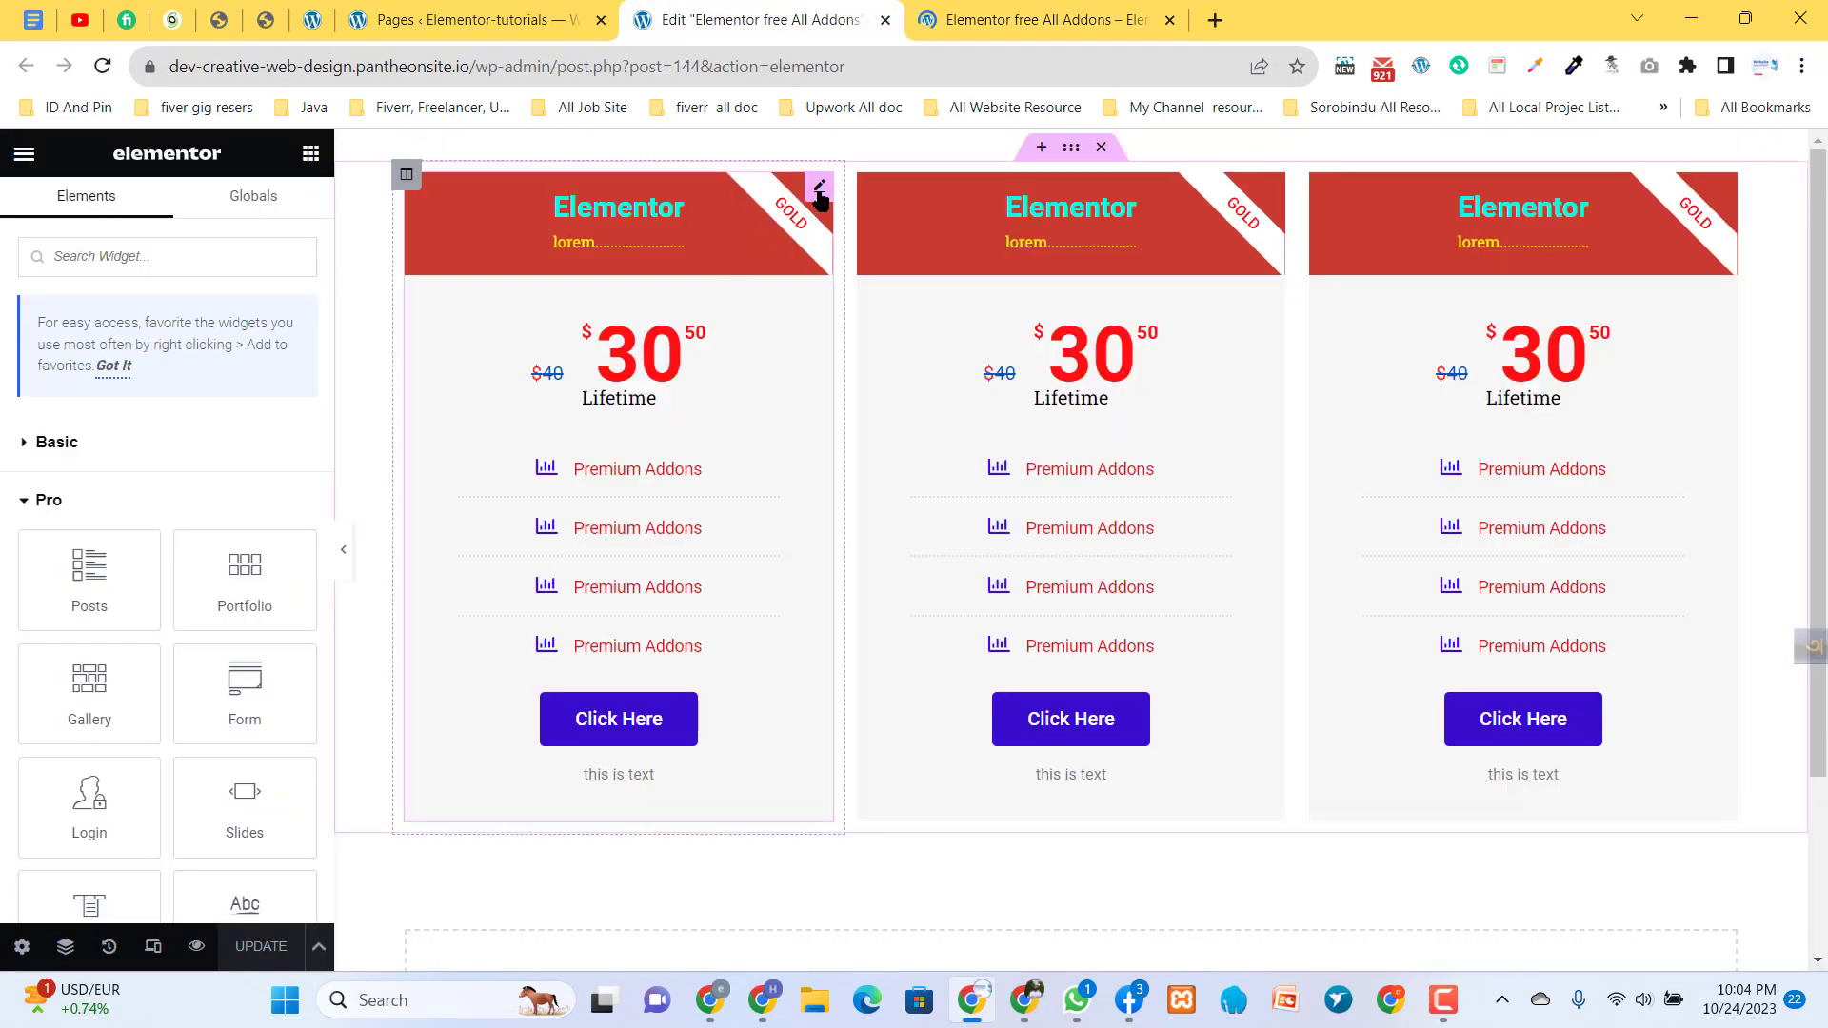
click(820, 188)
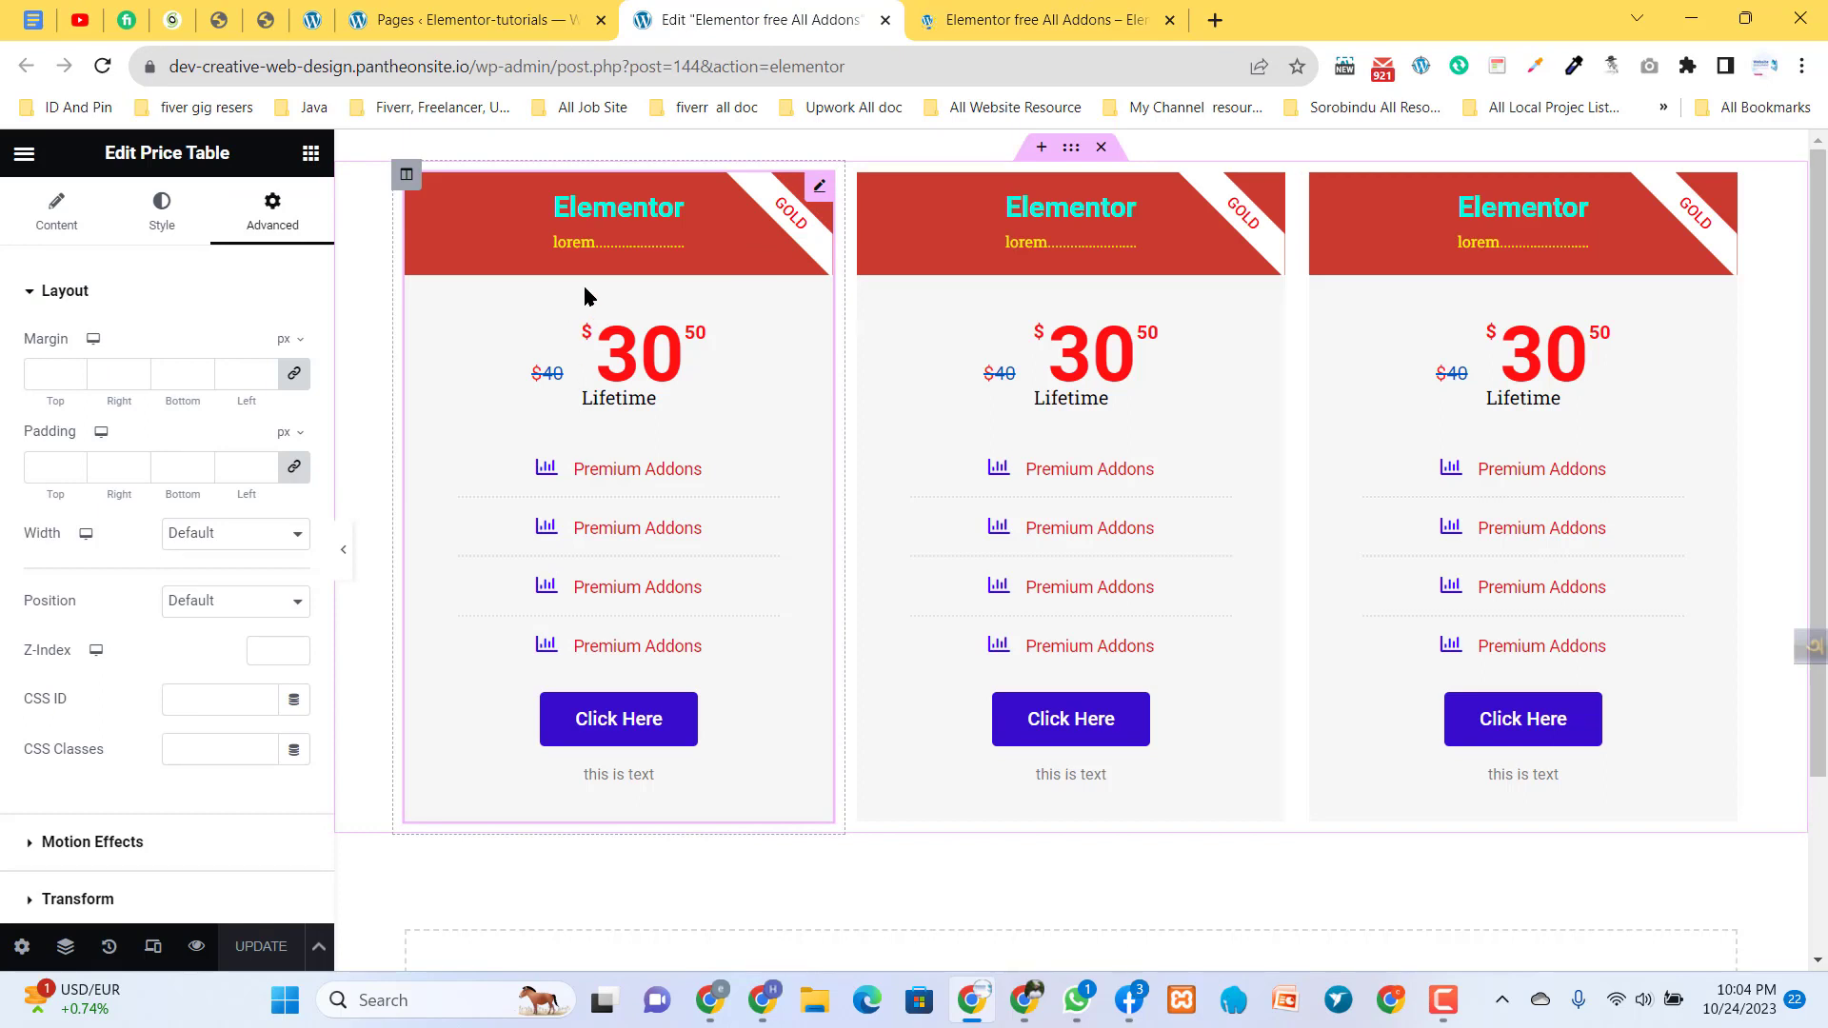
drag(607, 400, 669, 424)
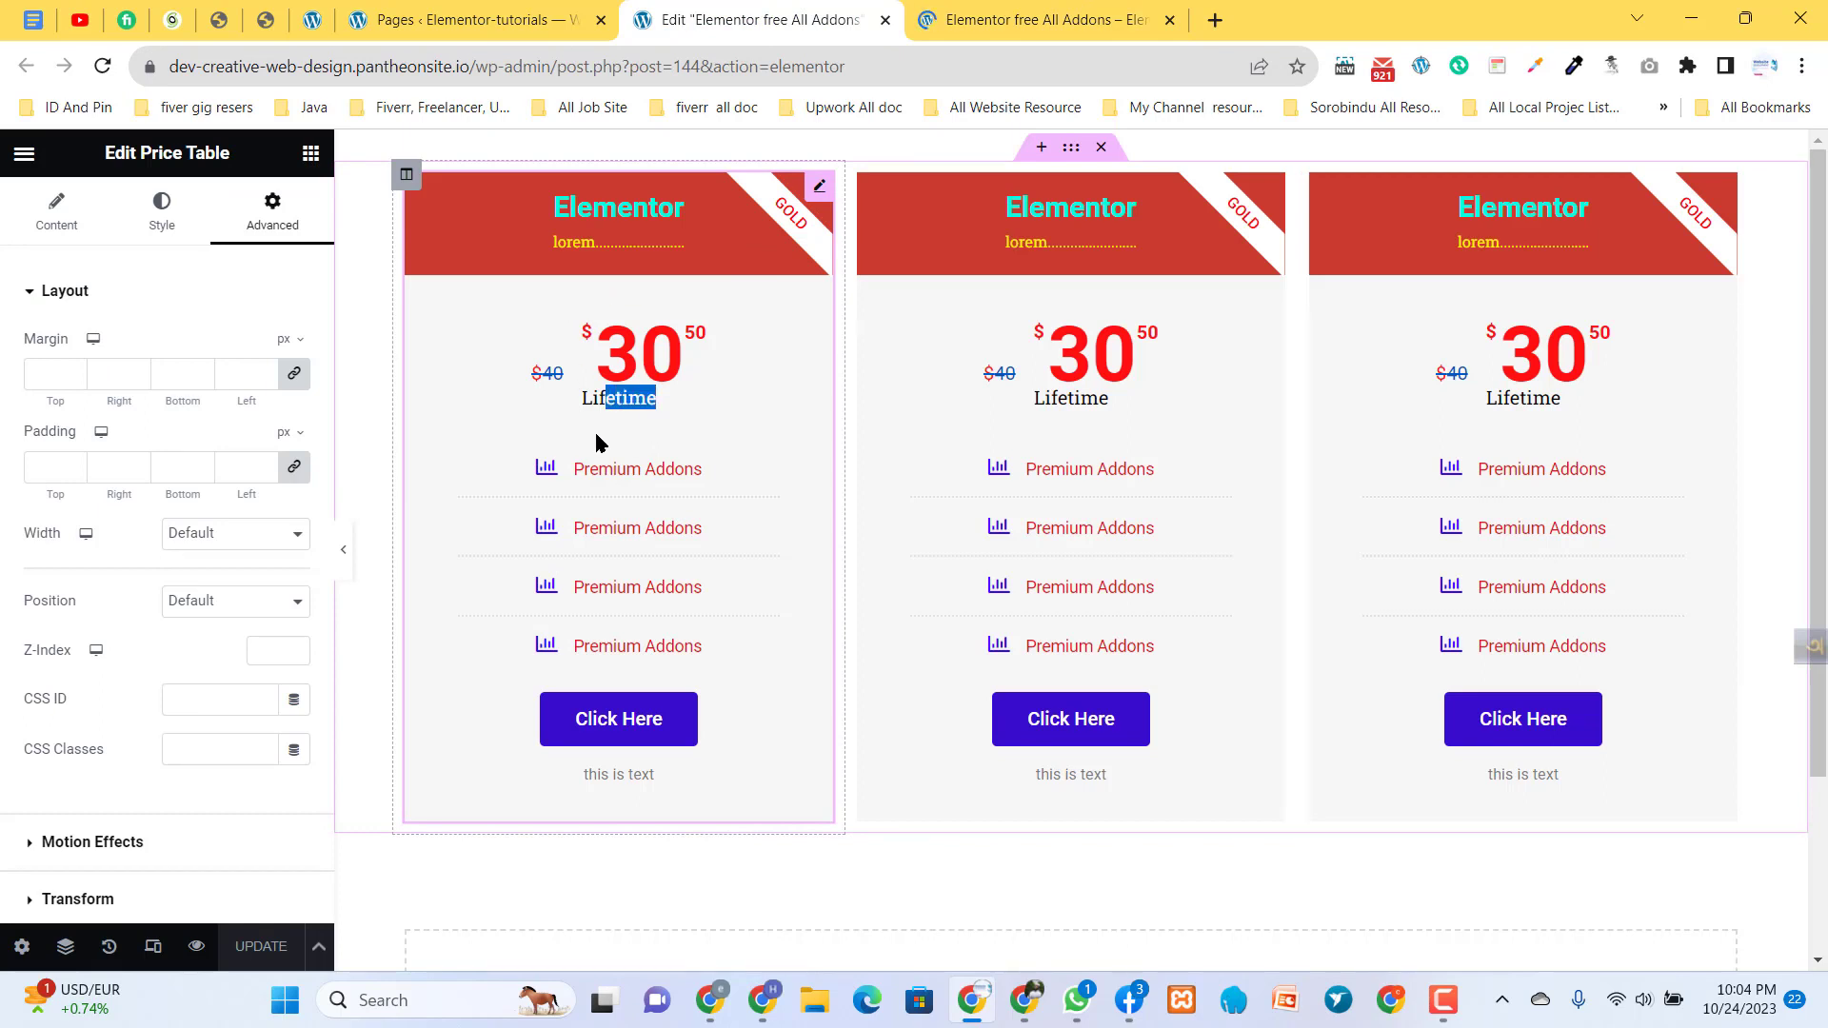
click(664, 400)
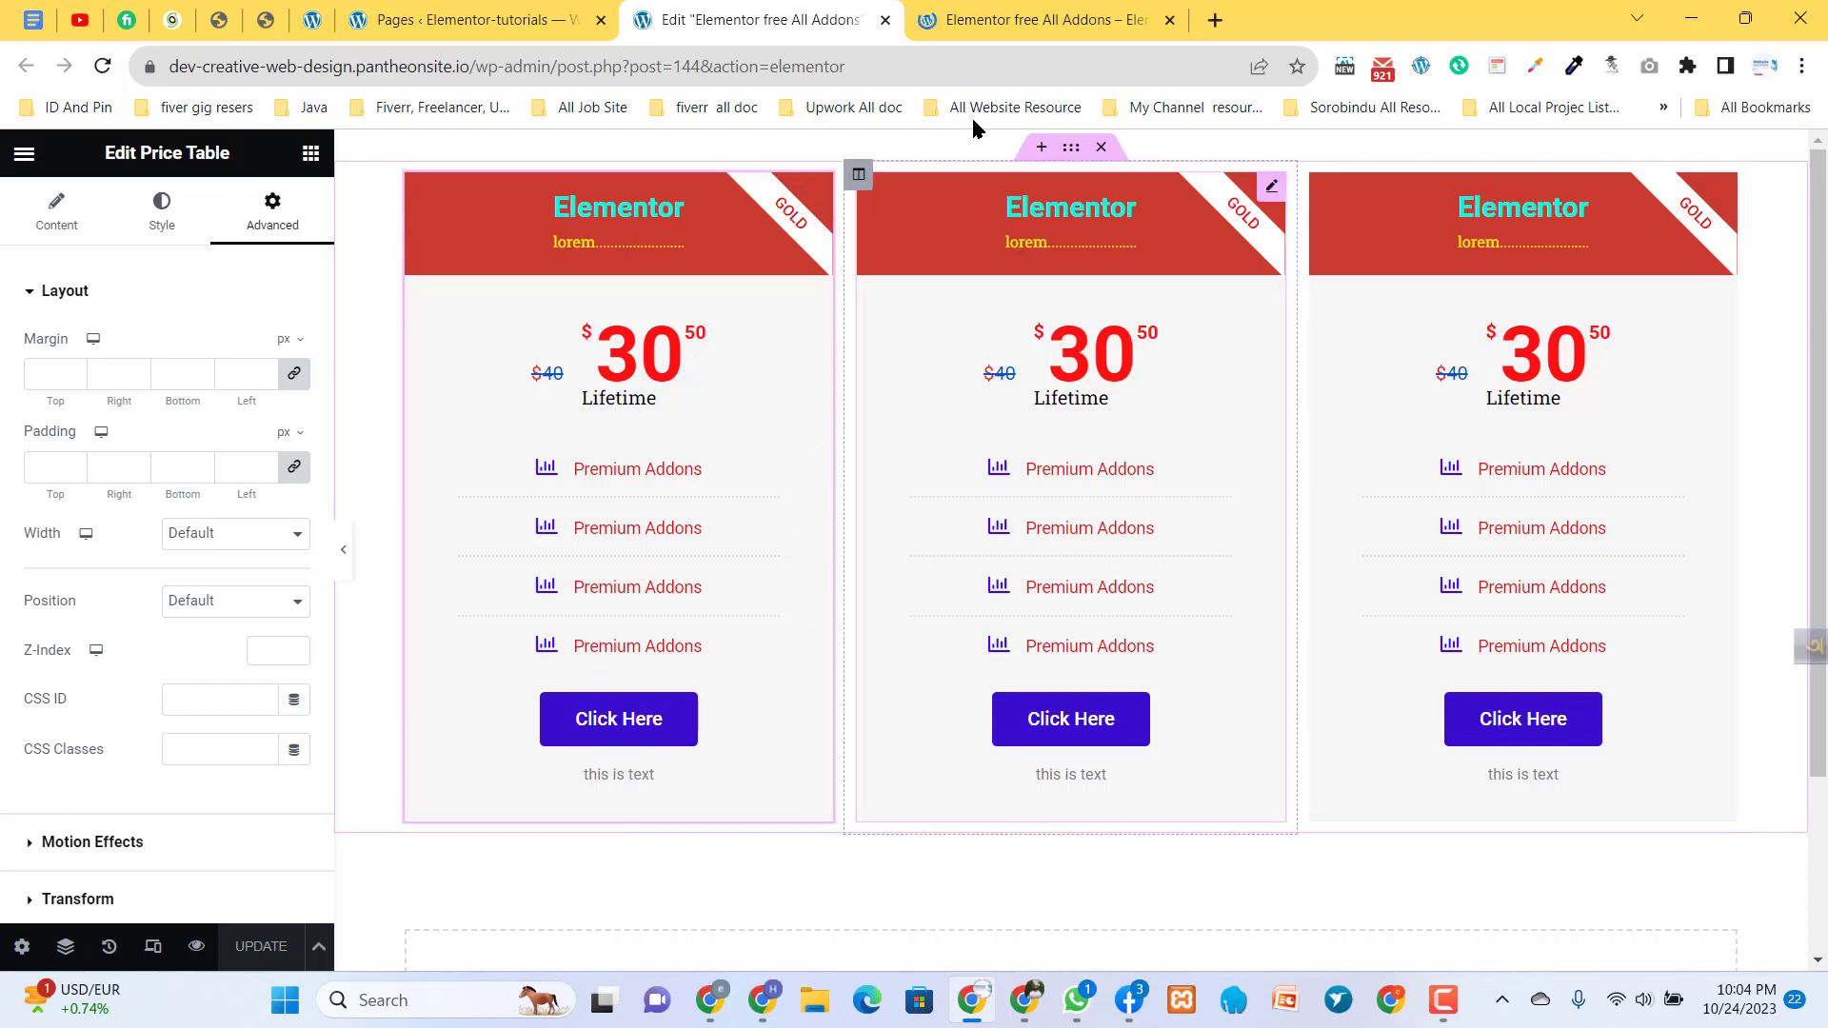
- Compare the three-column pricing section in the editor with its rendering on the page preview
click(980, 14)
click(784, 15)
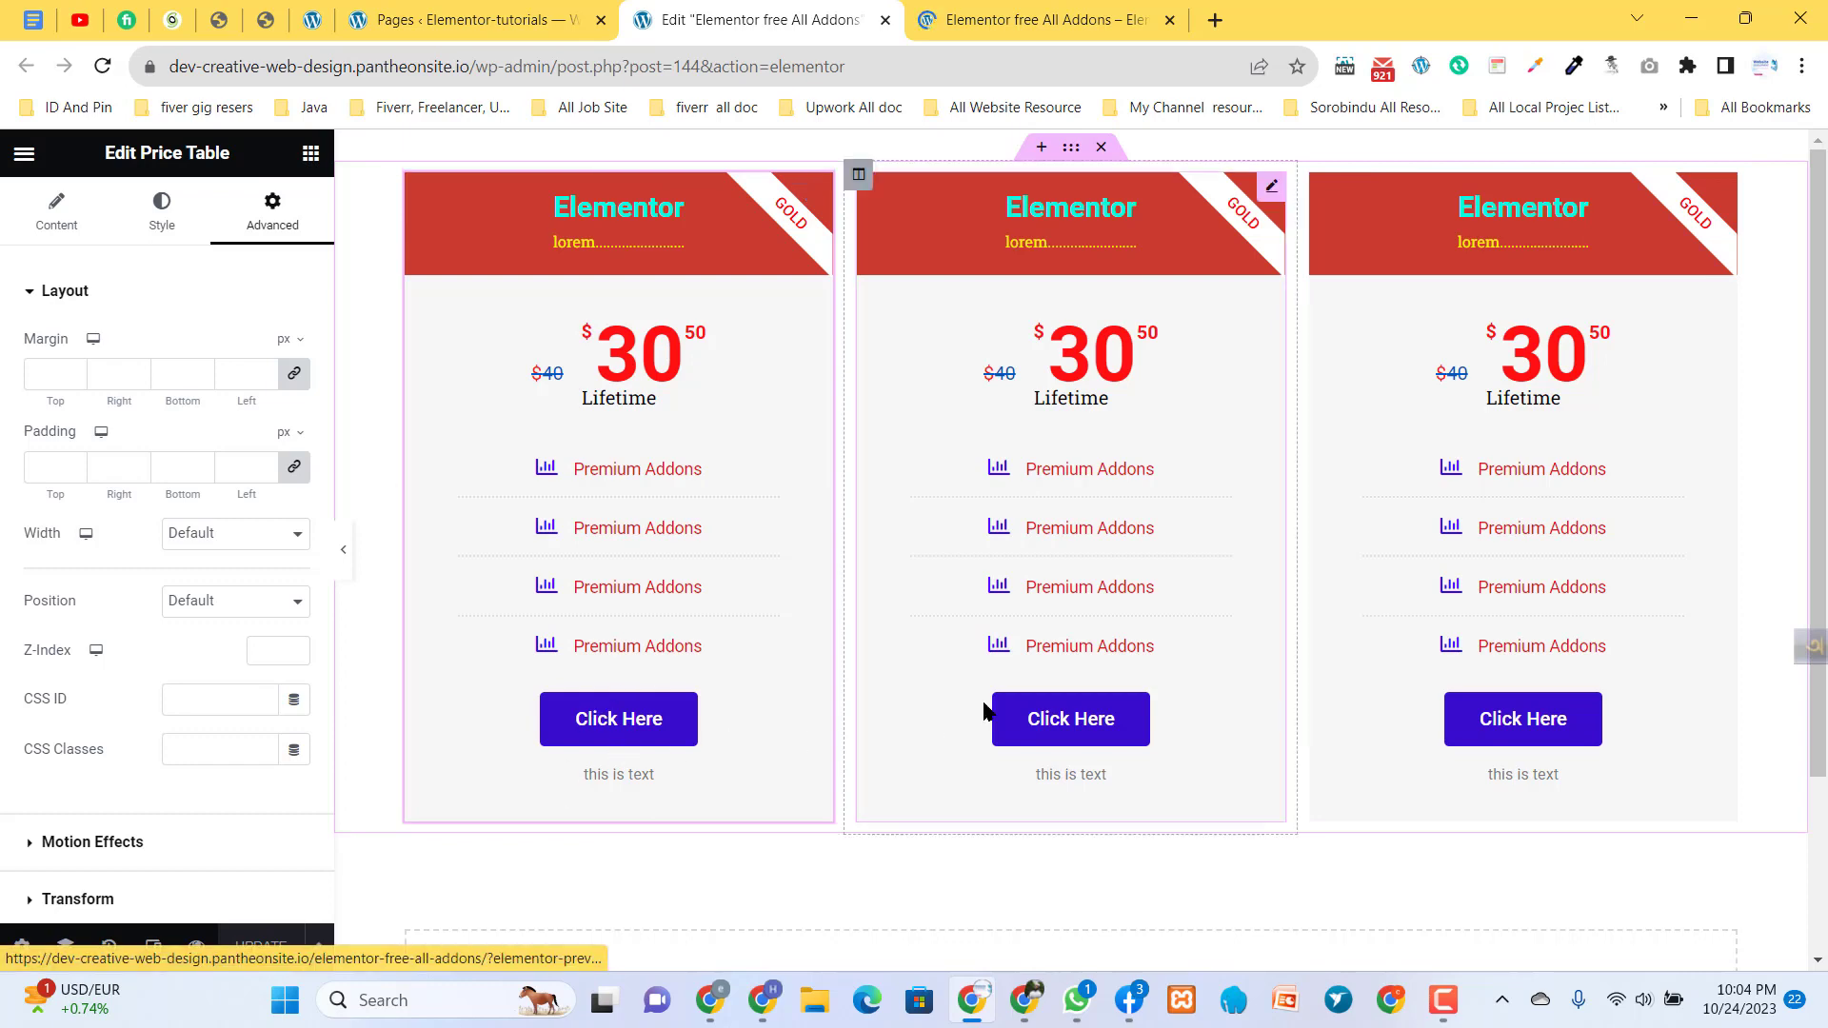
click(1009, 9)
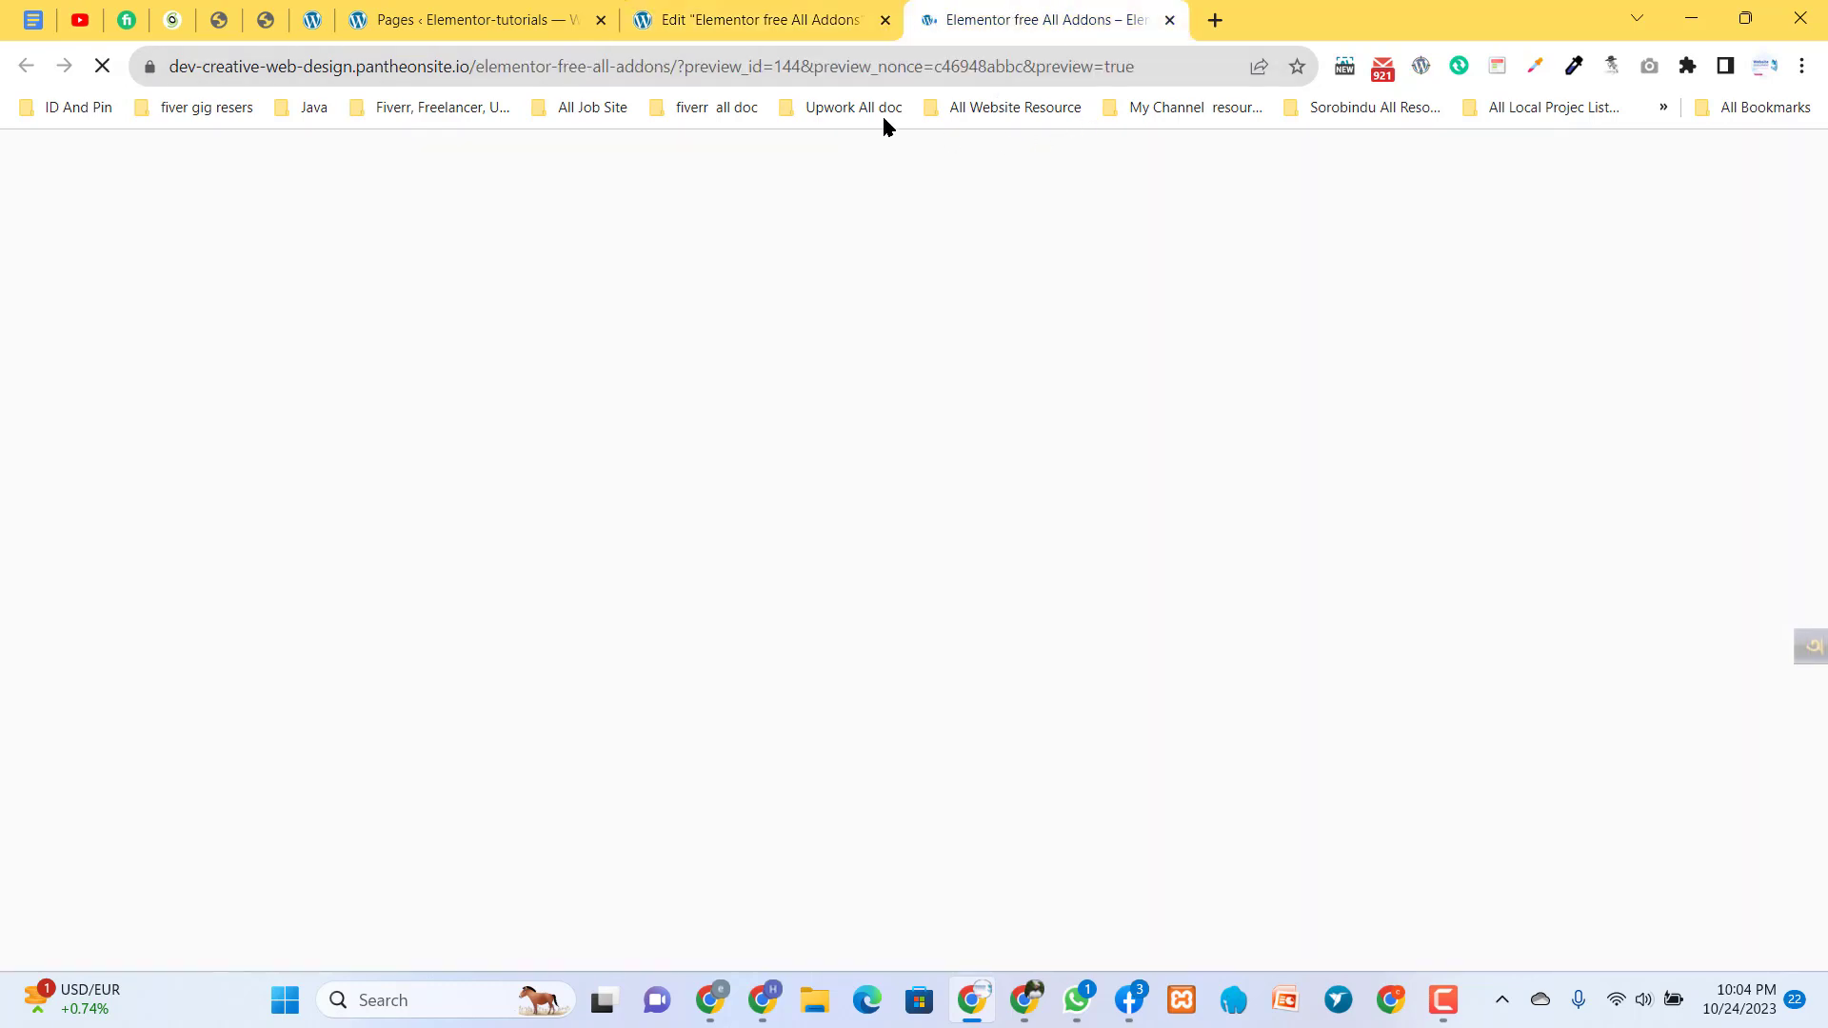
click(698, 10)
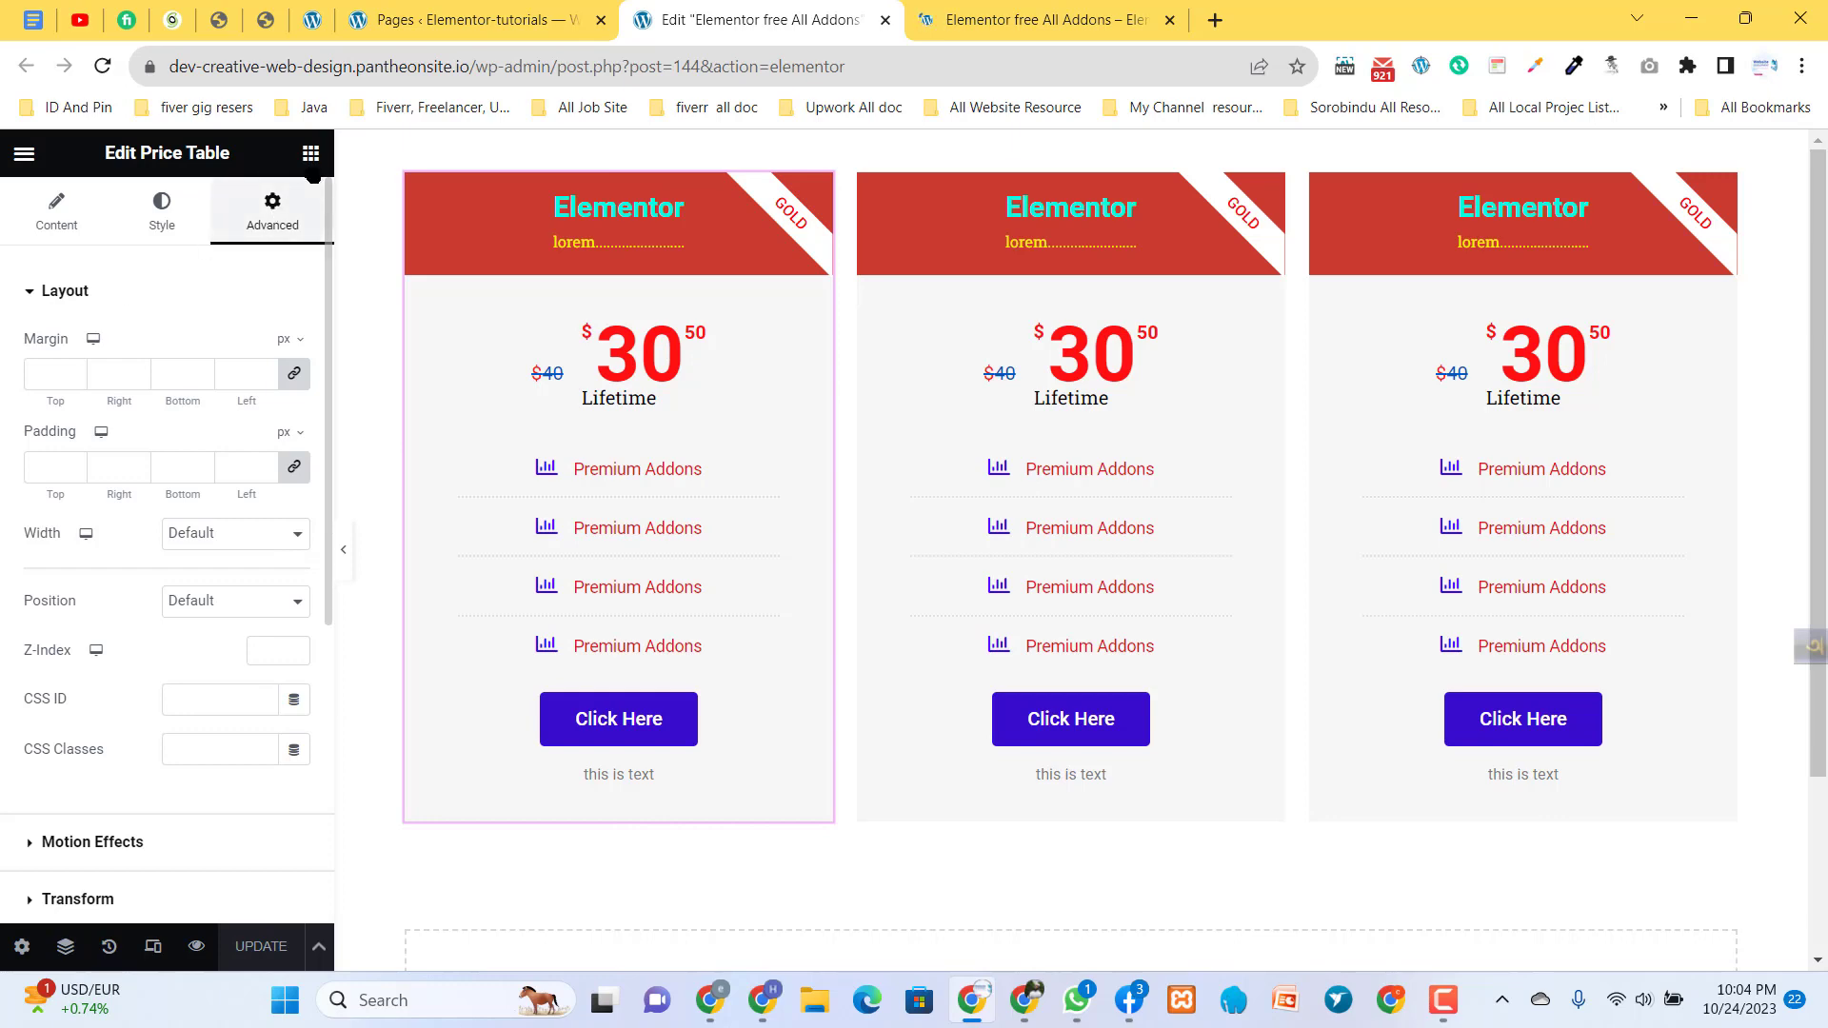
click(1037, 11)
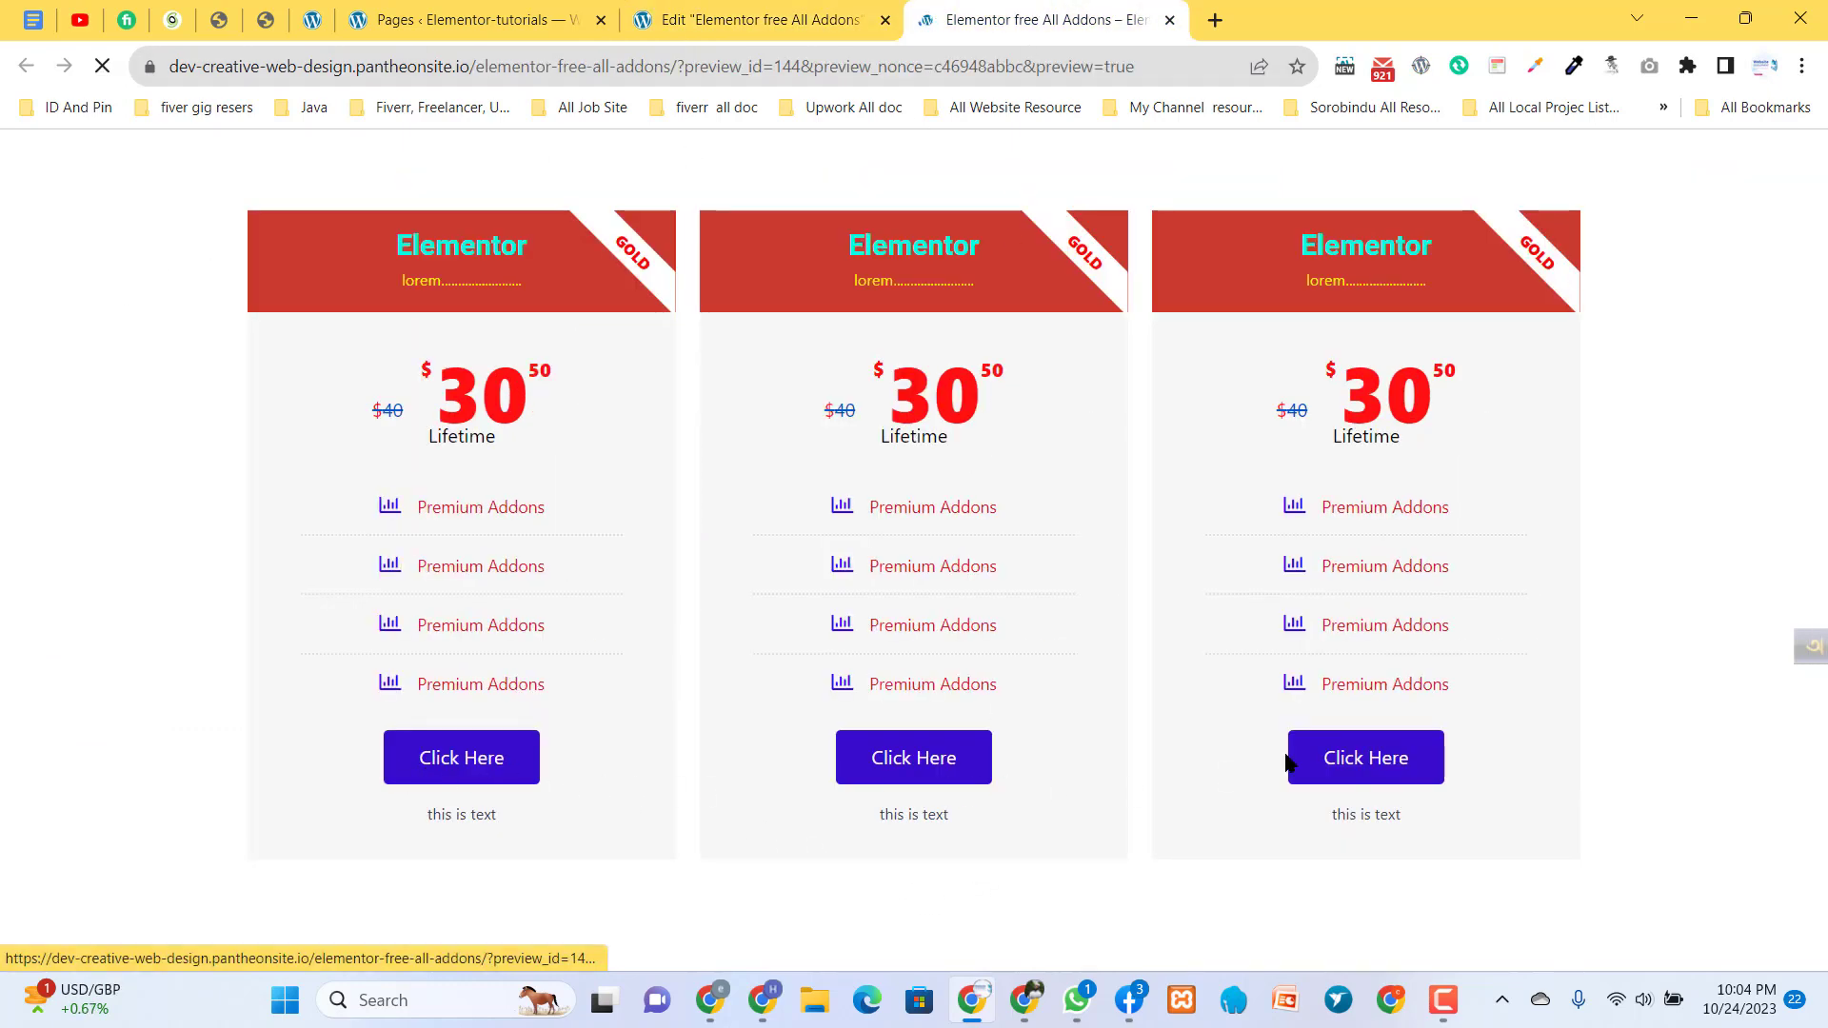
drag(1318, 508, 1483, 515)
click(1493, 514)
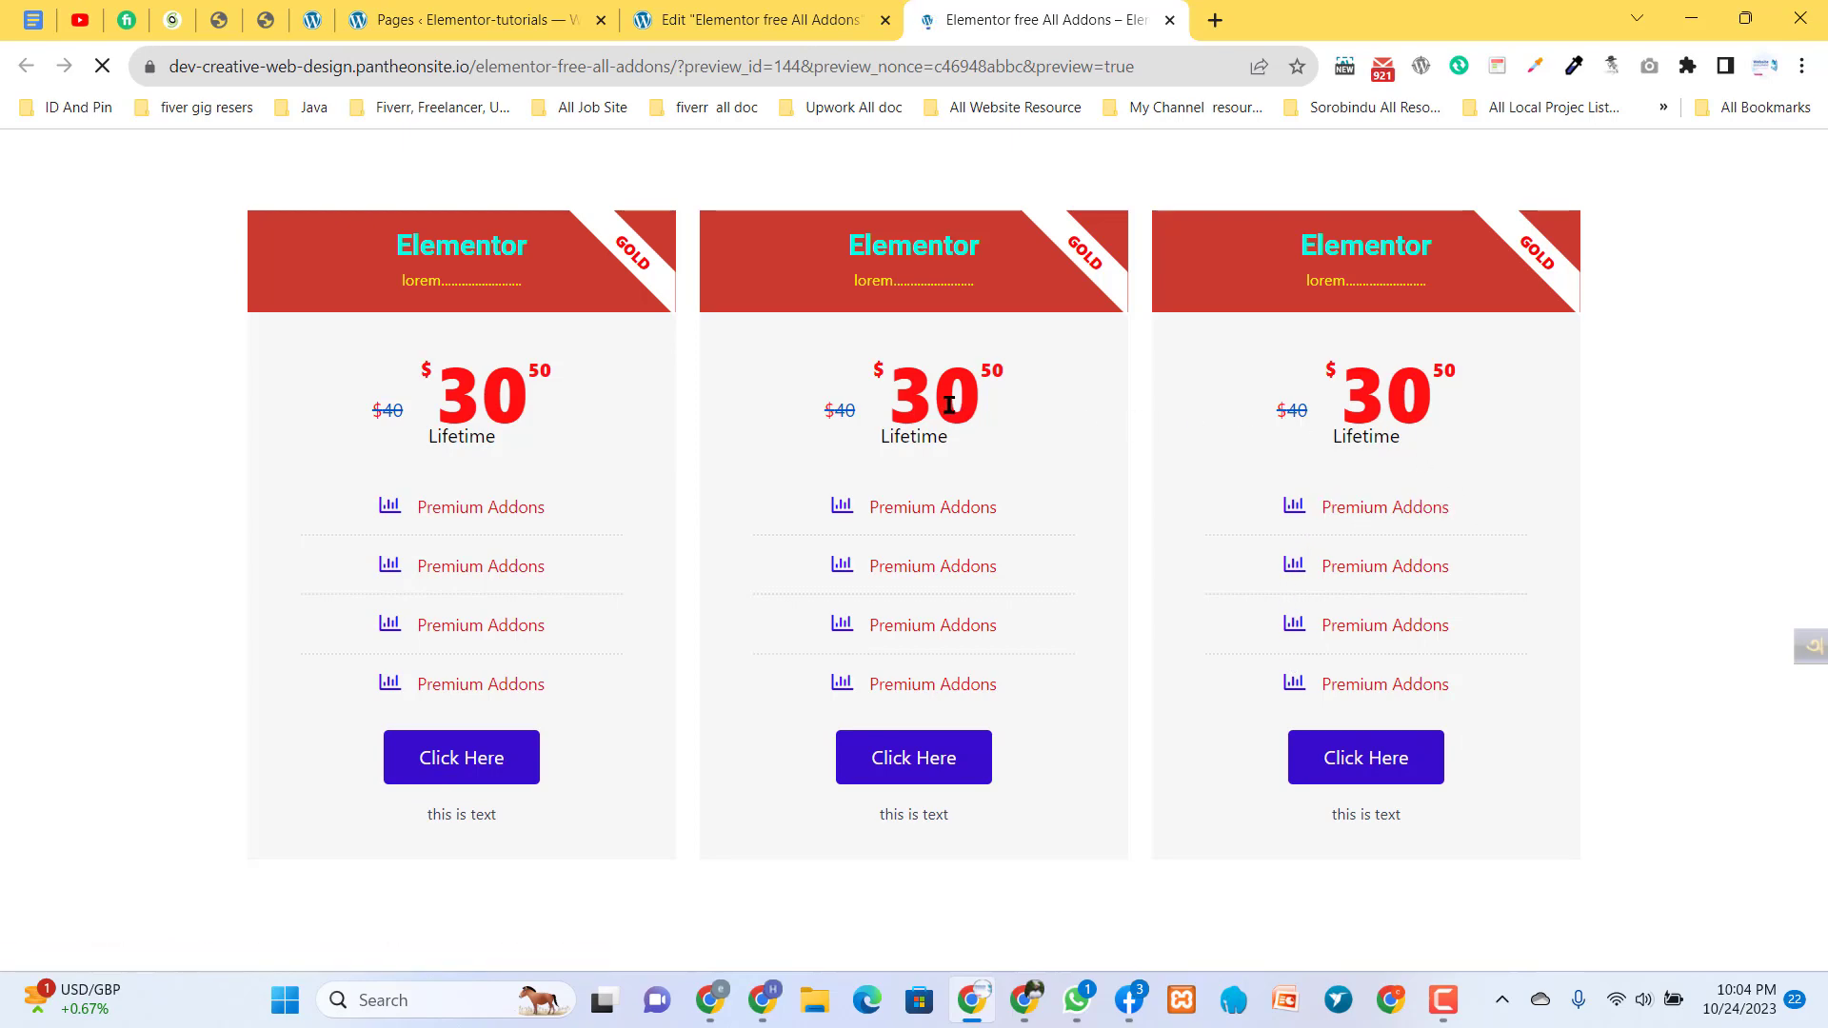
click(761, 19)
click(1009, 19)
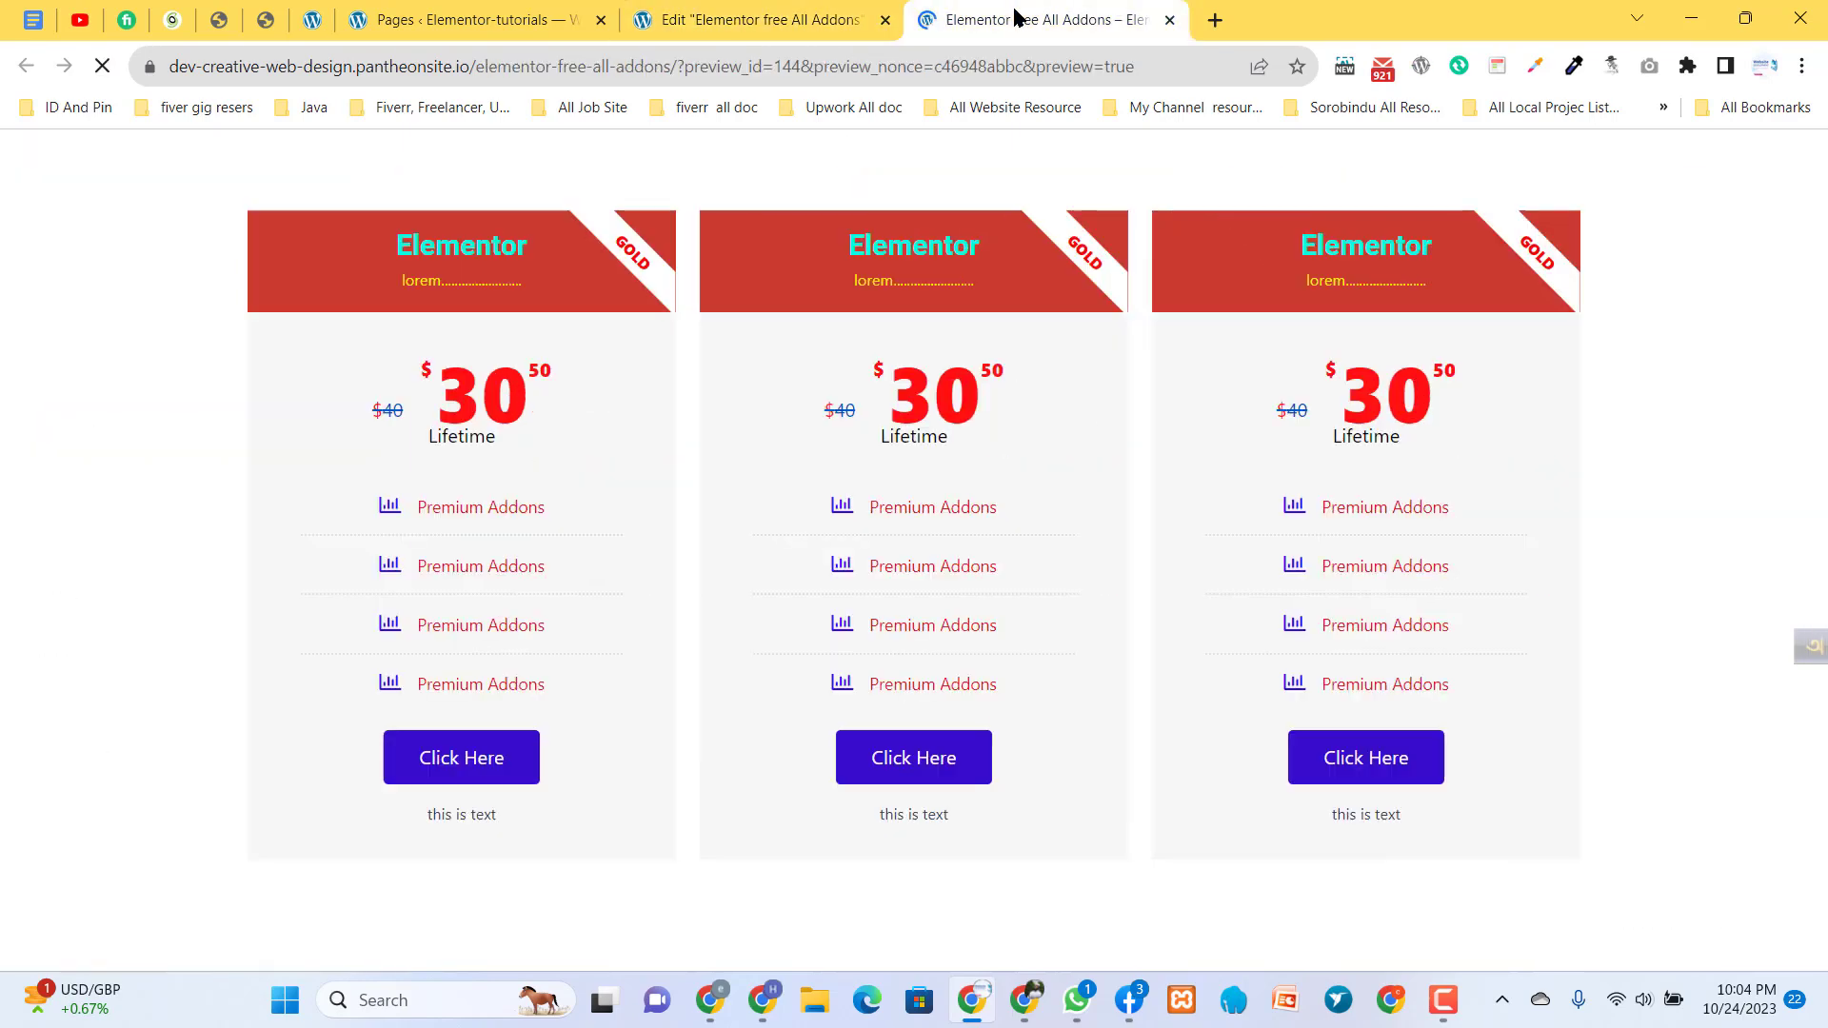